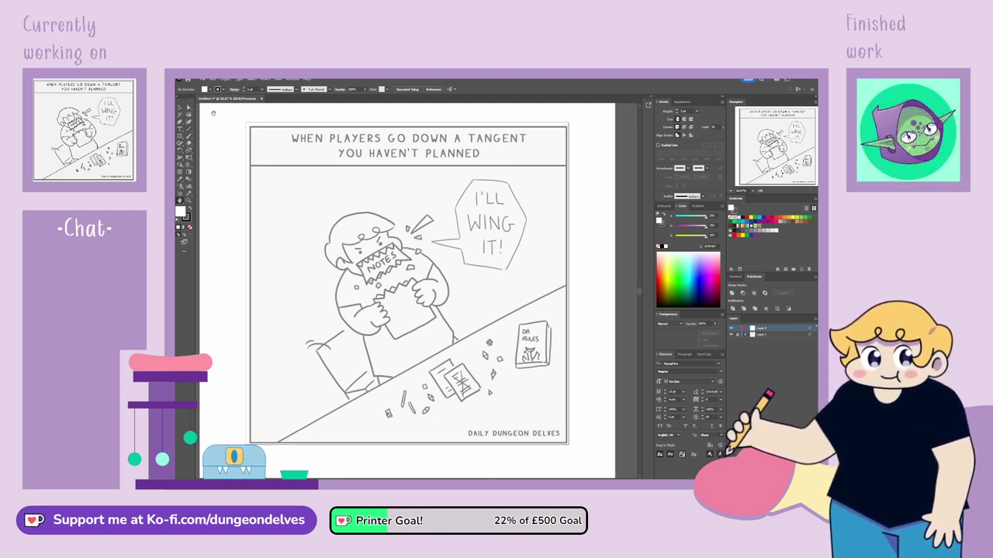
Remove the fill and trace the character's curly fringe over the sketch with one black Paintbrush stroke, including both loops.
click(190, 228)
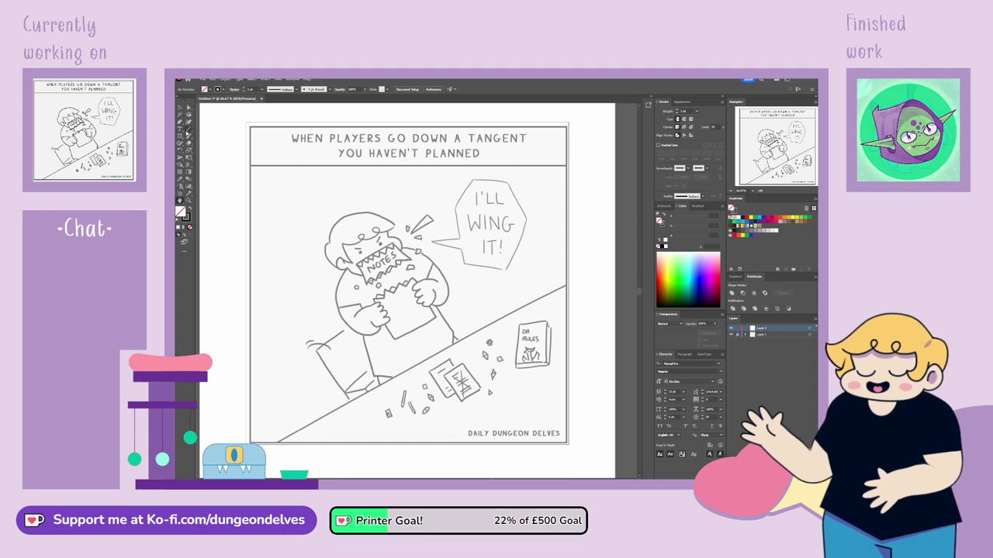
click(188, 136)
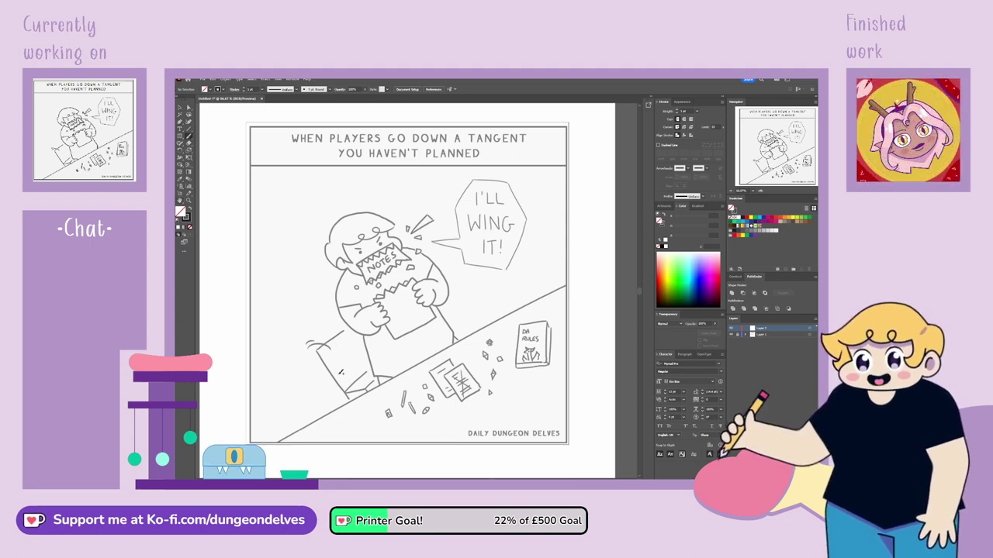
key(ctrl+equal)
key(ctrl+equal)
drag(342, 375, 455, 433)
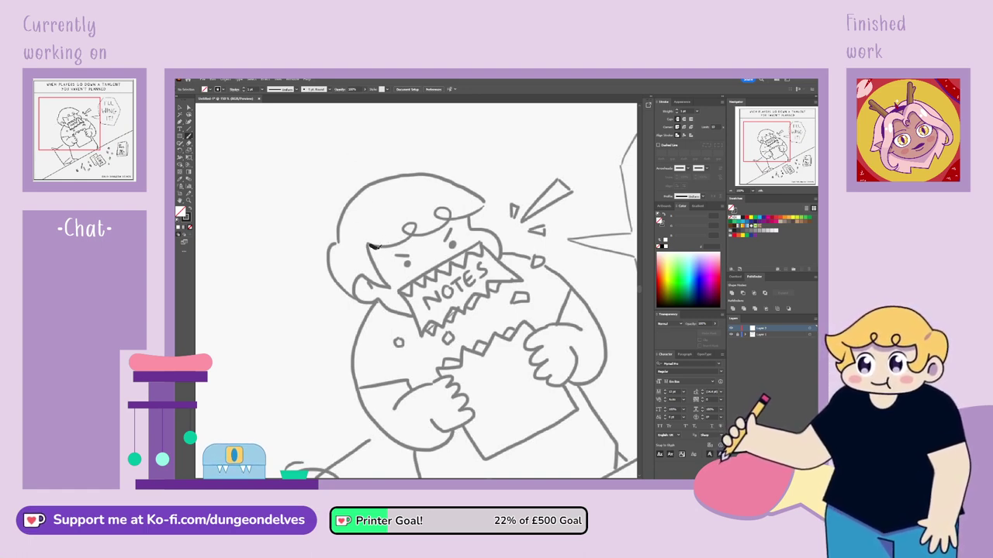
drag(371, 247, 481, 200)
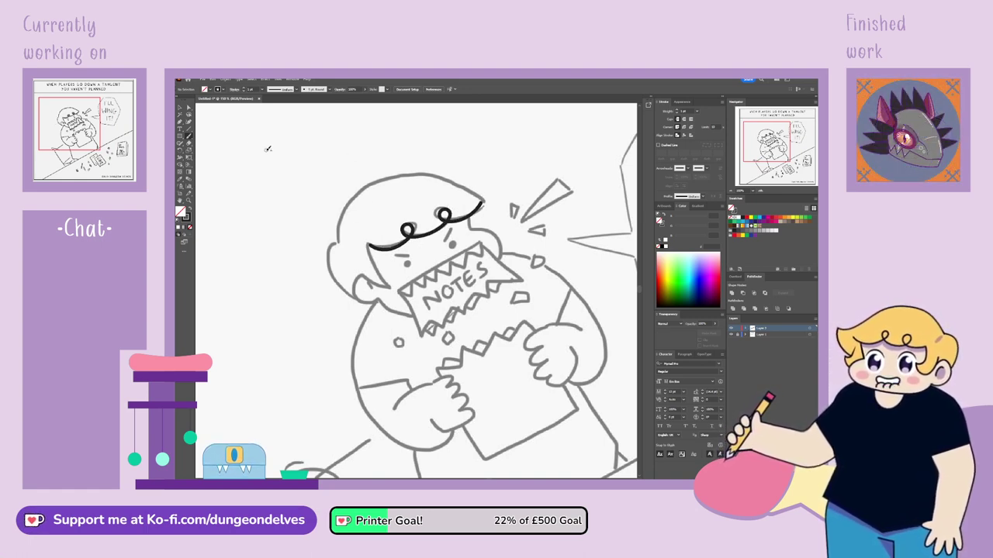
Set the traced fringe line's stroke weight to 5 pt and its brush definition to Basic.
drag(485, 187, 447, 301)
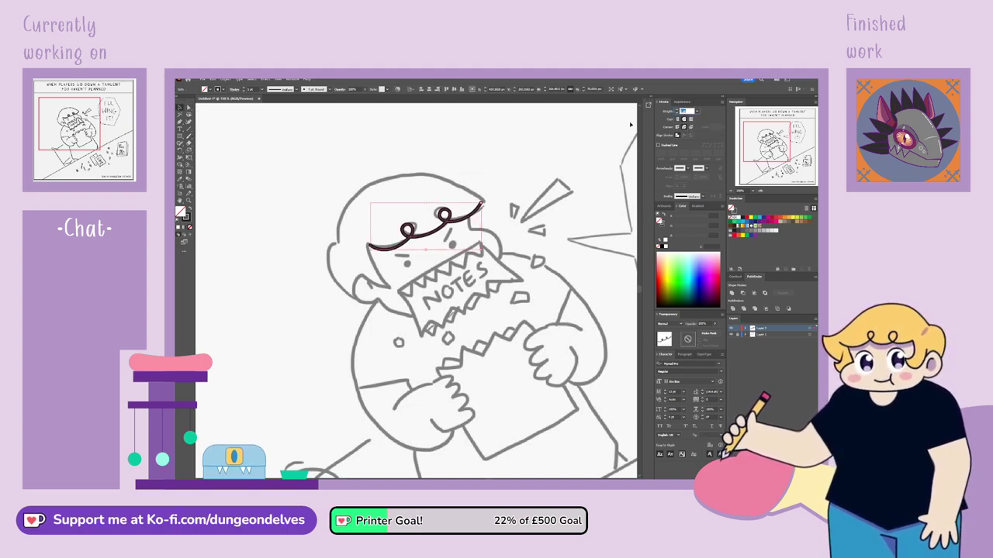
text(5)
key(Return)
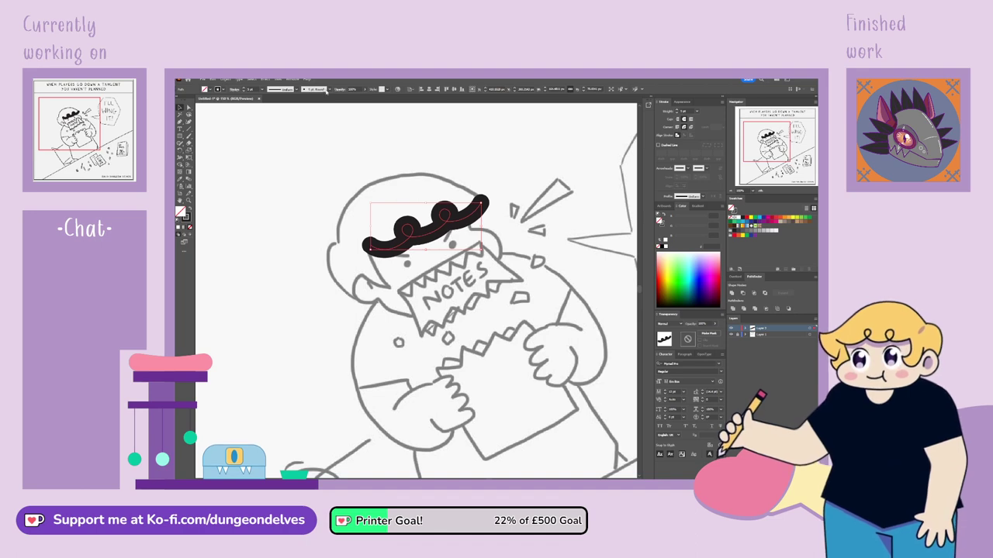
key(ctrl+z)
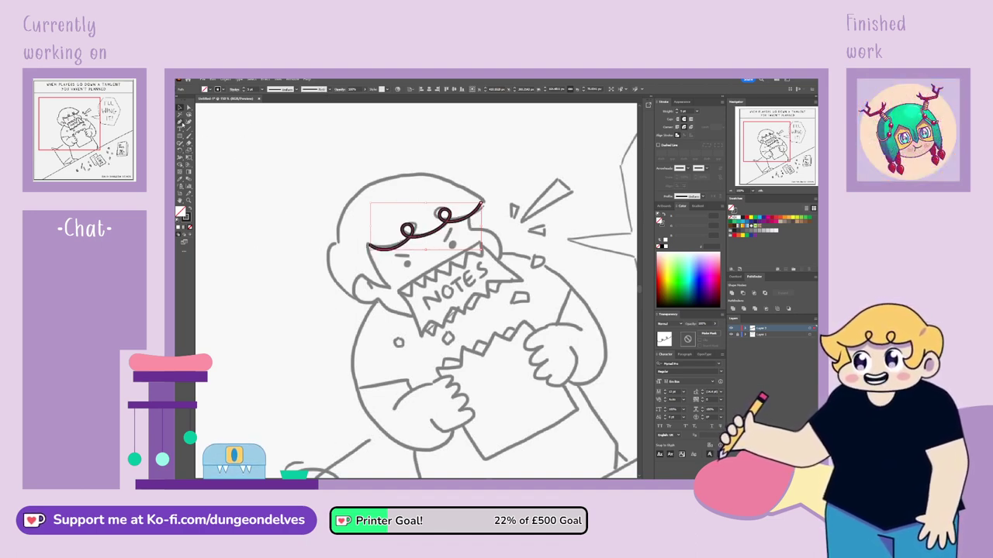
Extend the fringe line with the Pen tool into a pointed sideburn that curves back above the ear.
click(182, 123)
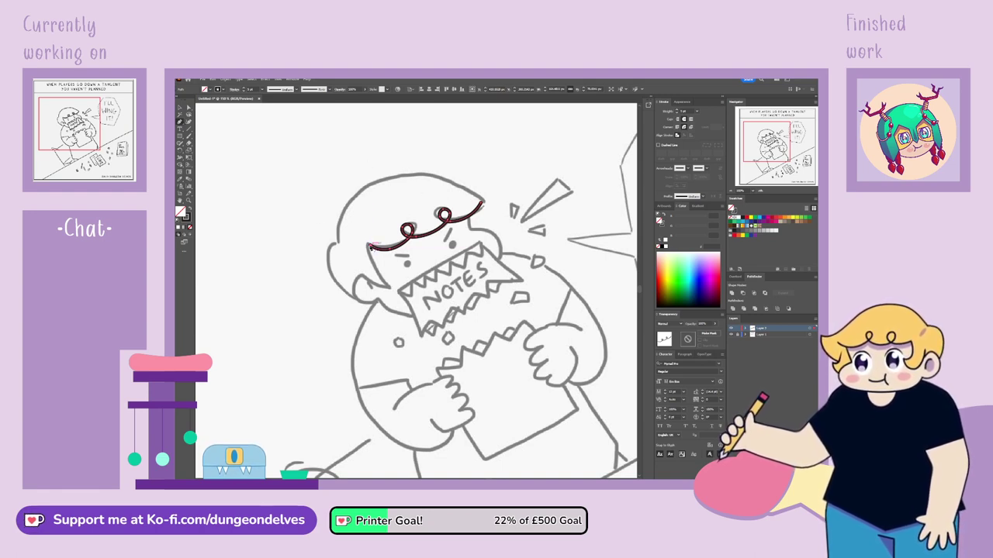
click(371, 247)
drag(375, 263, 408, 262)
click(390, 264)
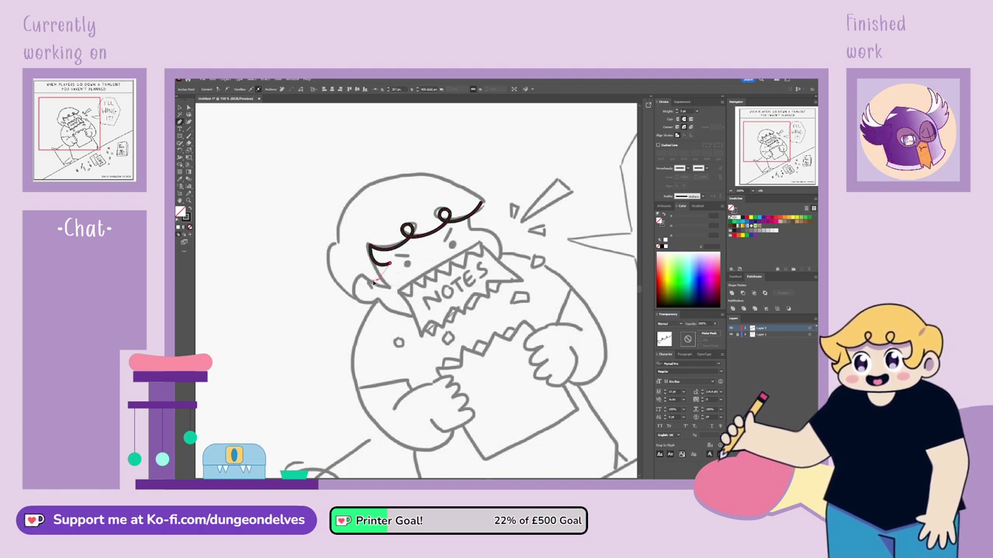
drag(366, 284, 365, 282)
click(355, 269)
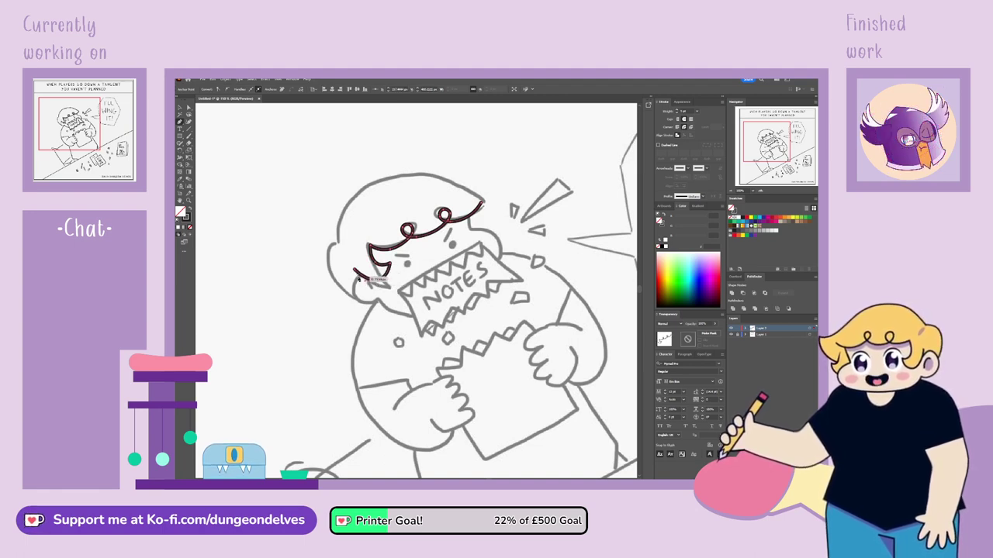
Adjust the anchor points of the sideburn curve above the ear to refine its shape, then deselect it.
click(188, 108)
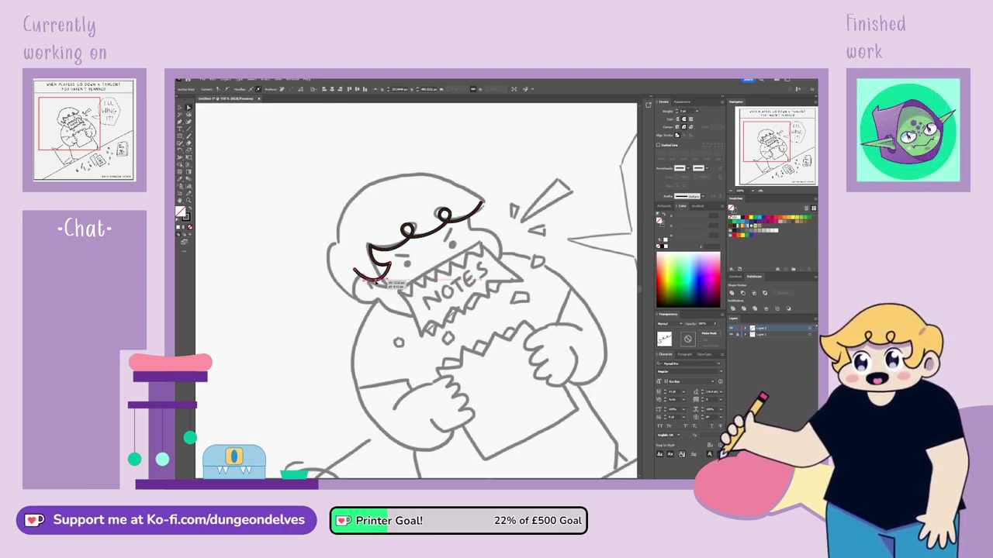
click(392, 281)
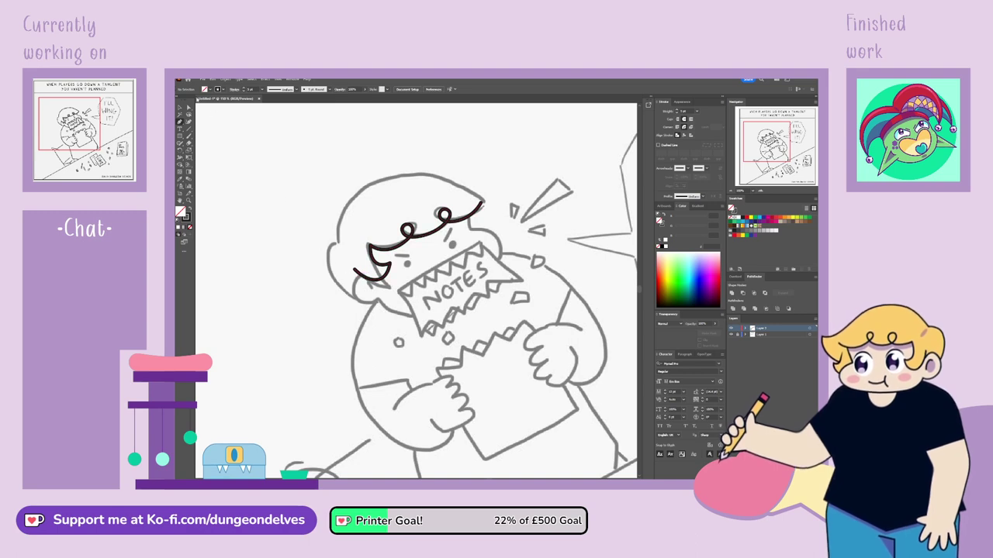
click(355, 270)
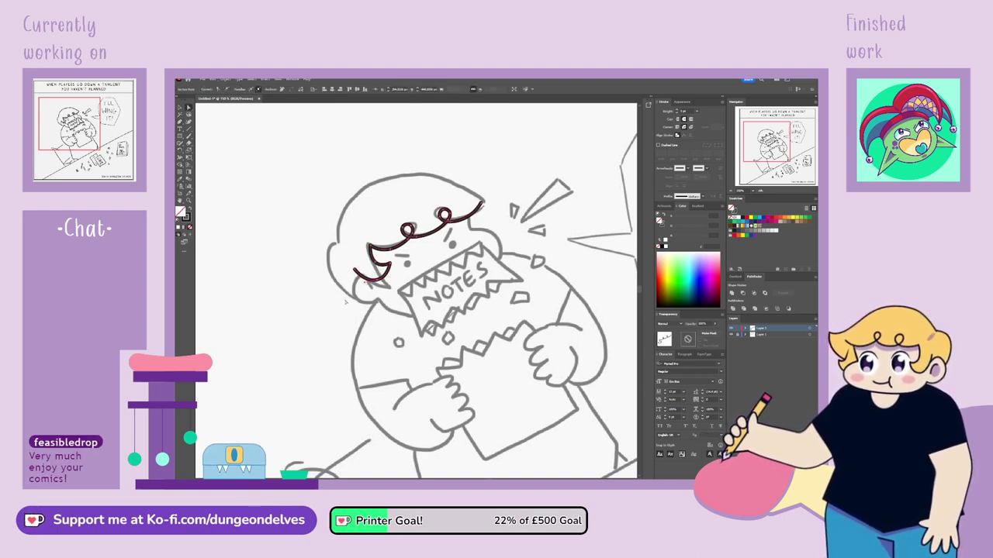
click(228, 153)
Trace the outer ear with the Pen tool as a curved path from the sideburn down to the jaw.
click(180, 122)
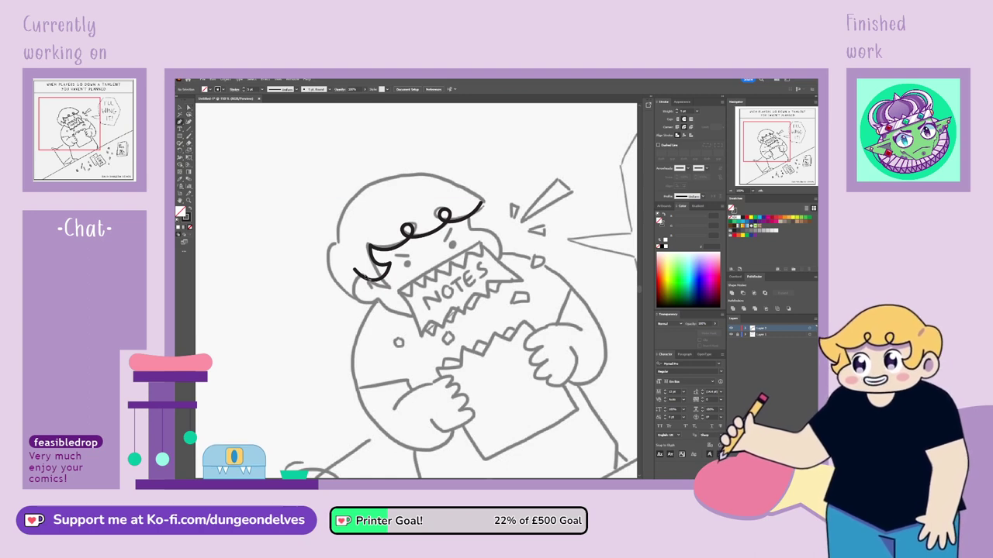
click(352, 282)
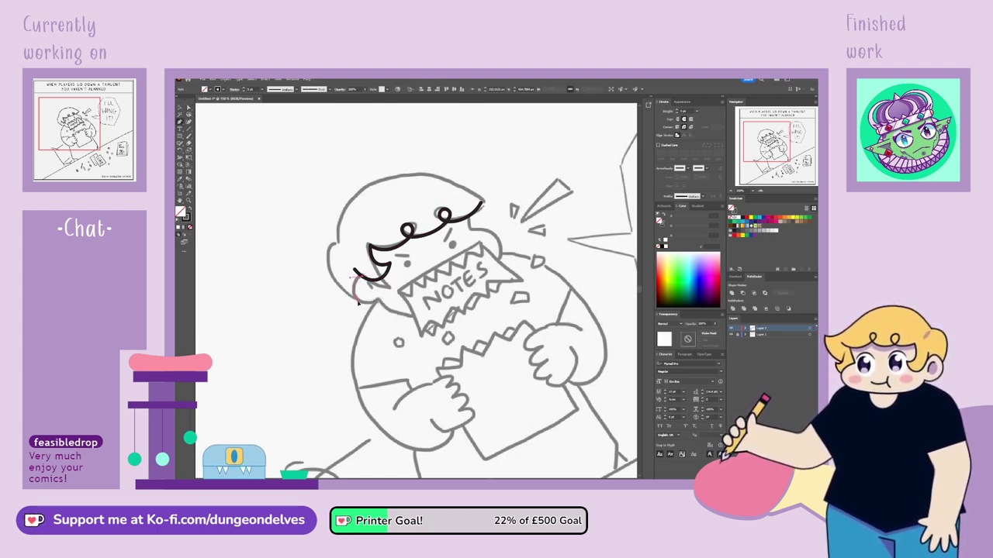
click(361, 302)
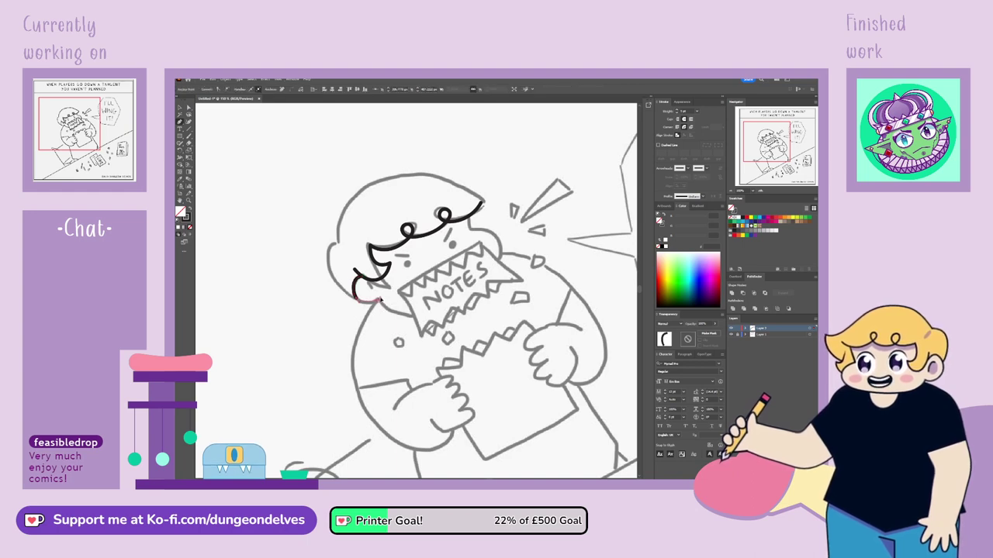
drag(378, 302, 383, 294)
Fine-tune the anchor points of the outer ear path to round its curve, then deselect it.
click(188, 108)
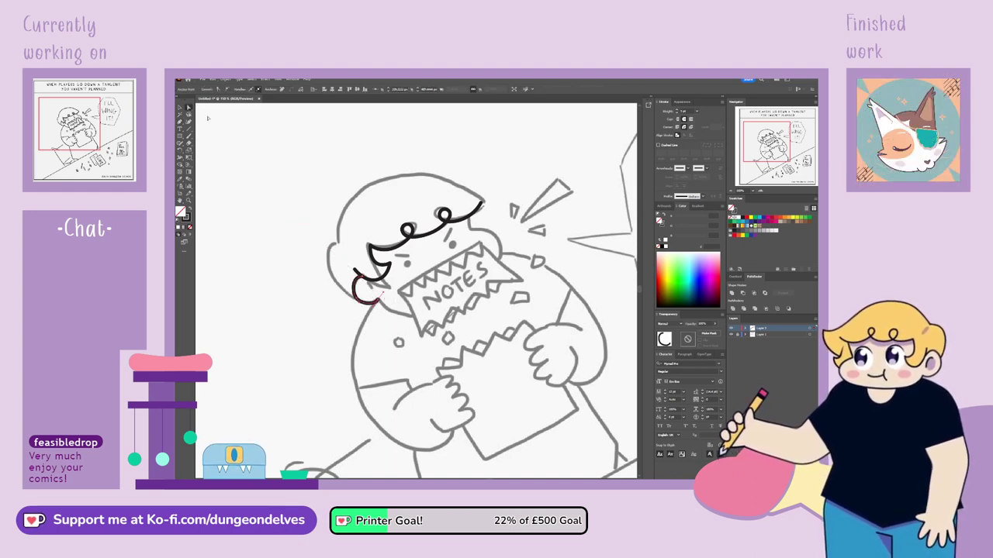
click(354, 296)
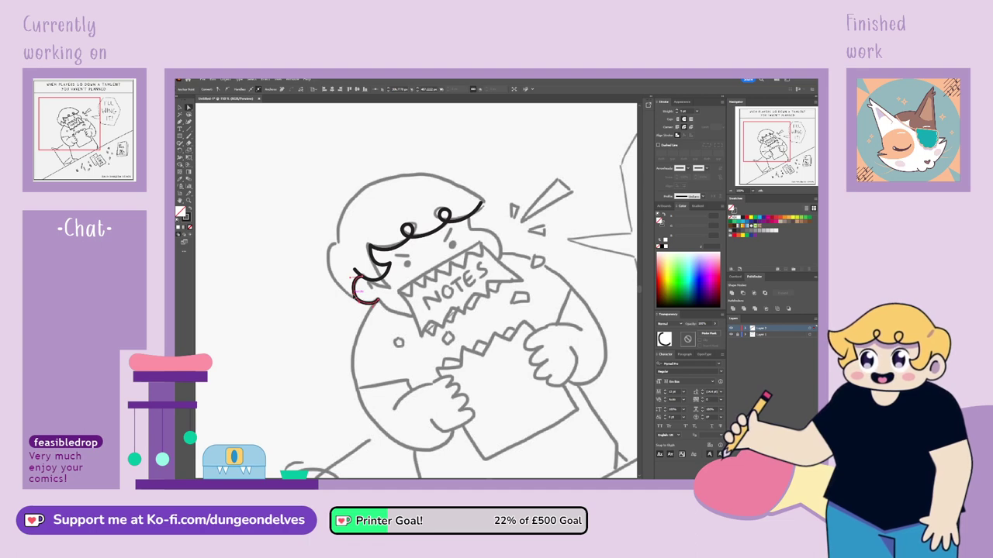
click(289, 415)
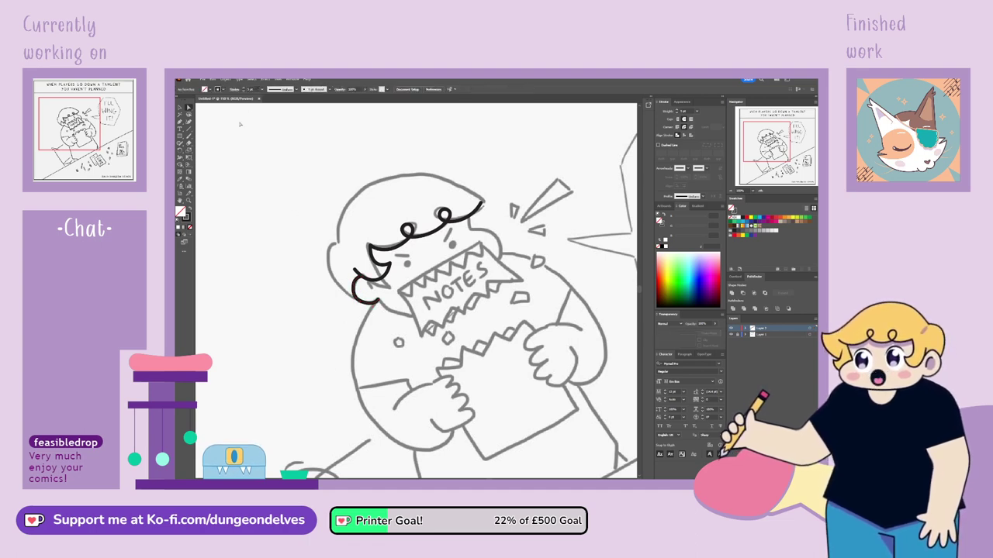
click(359, 305)
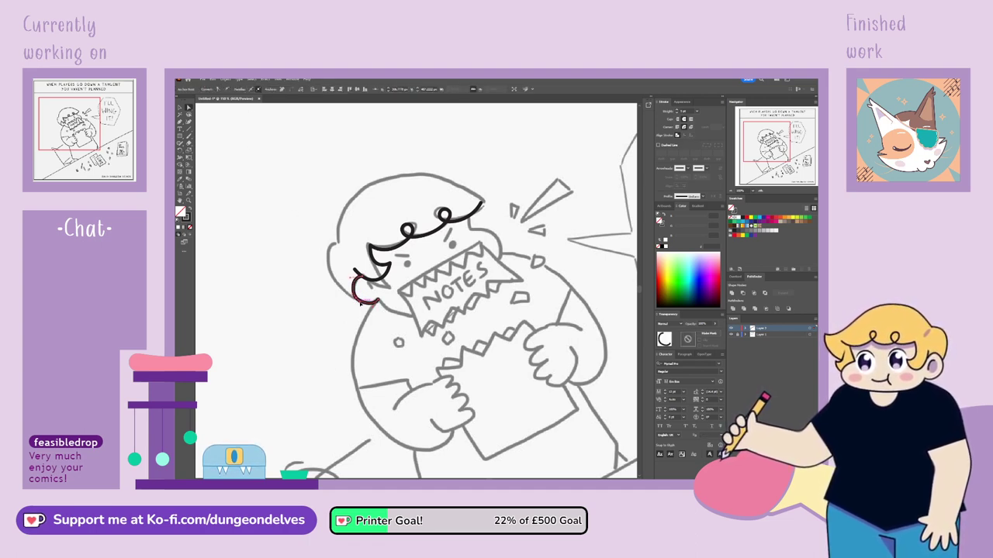
click(357, 326)
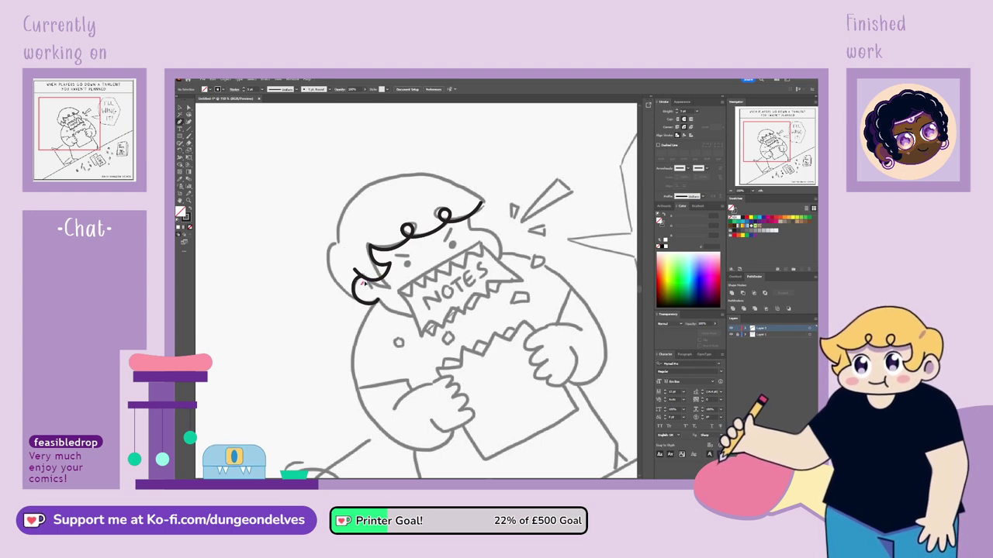
Draw the short curved inner-ear line with the Pen tool and refine its curve against the outer ear.
click(361, 284)
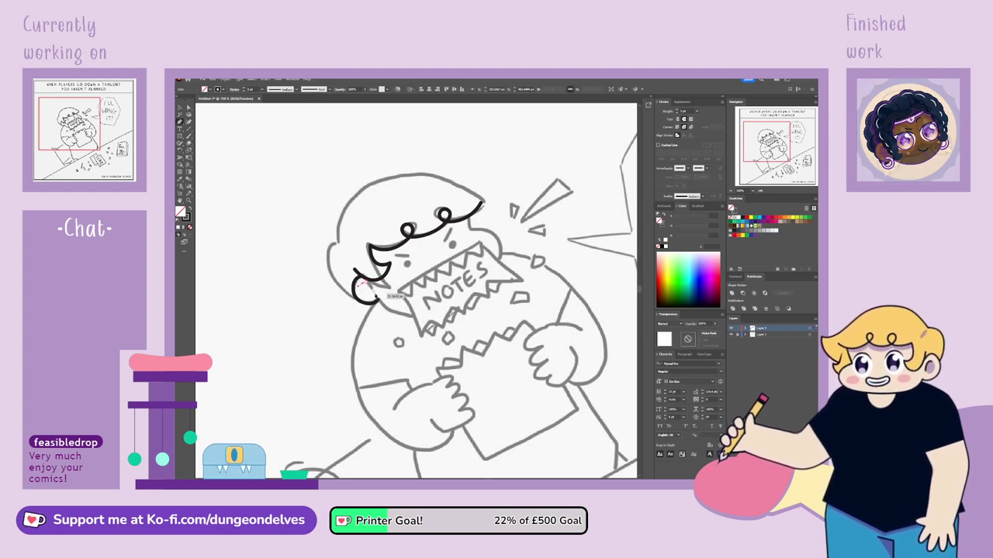
click(189, 108)
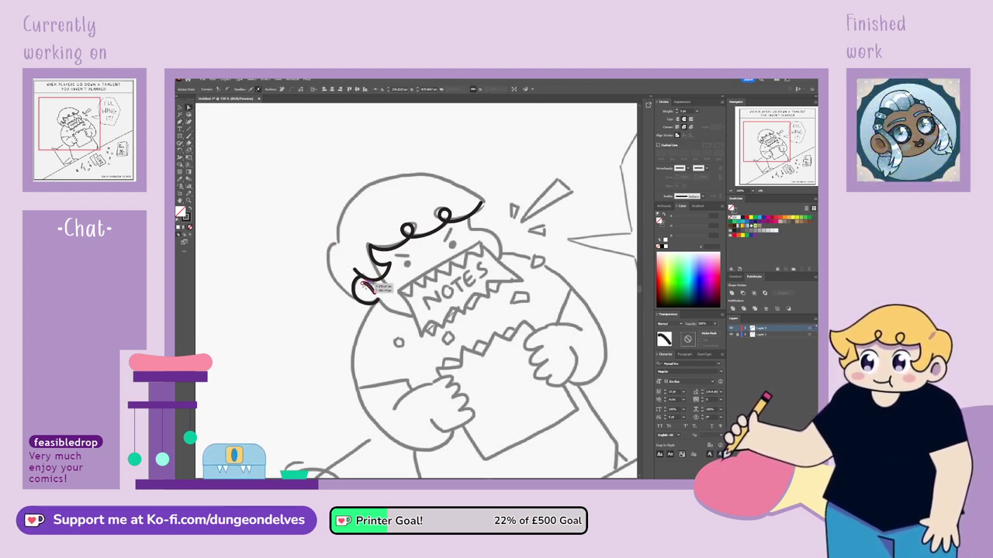
drag(366, 286, 363, 284)
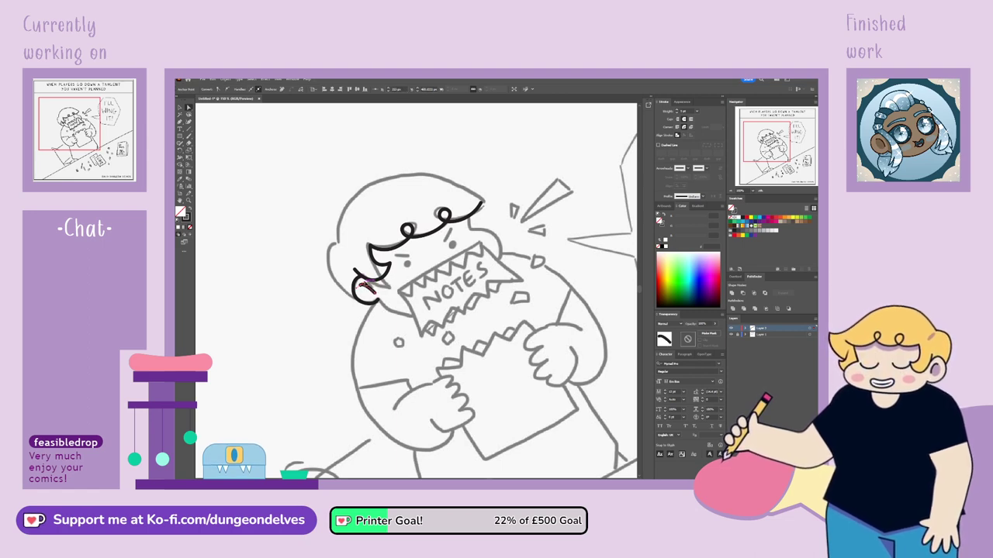
click(324, 337)
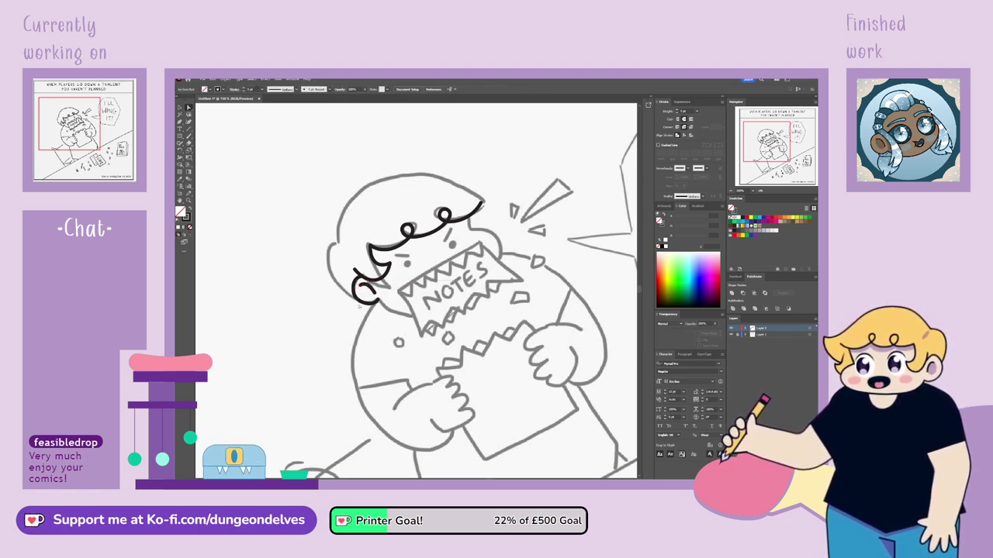
click(360, 306)
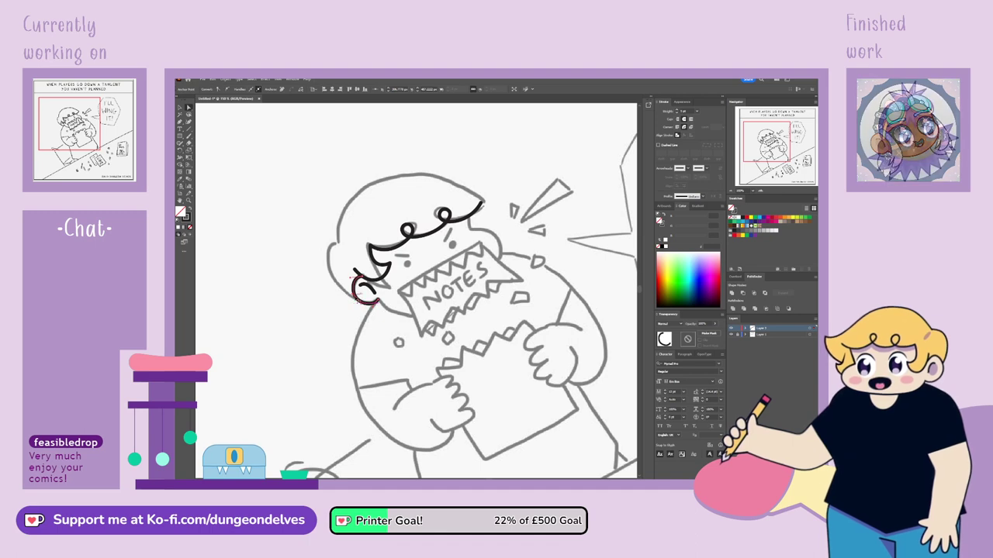
click(262, 183)
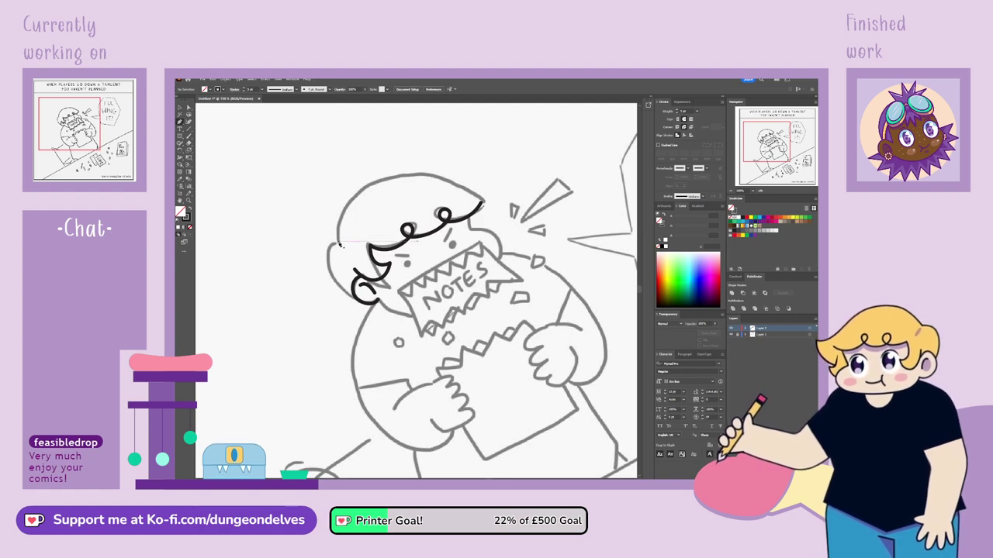
Trace the hair outline with the Pen tool from the back of the head over the crown to a pointed front tip.
click(340, 245)
mouse_move(363, 188)
mouse_down()
mouse_move(398, 172)
mouse_move(479, 190)
mouse_move(466, 233)
mouse_up()
click(500, 179)
ctrl+click(488, 219)
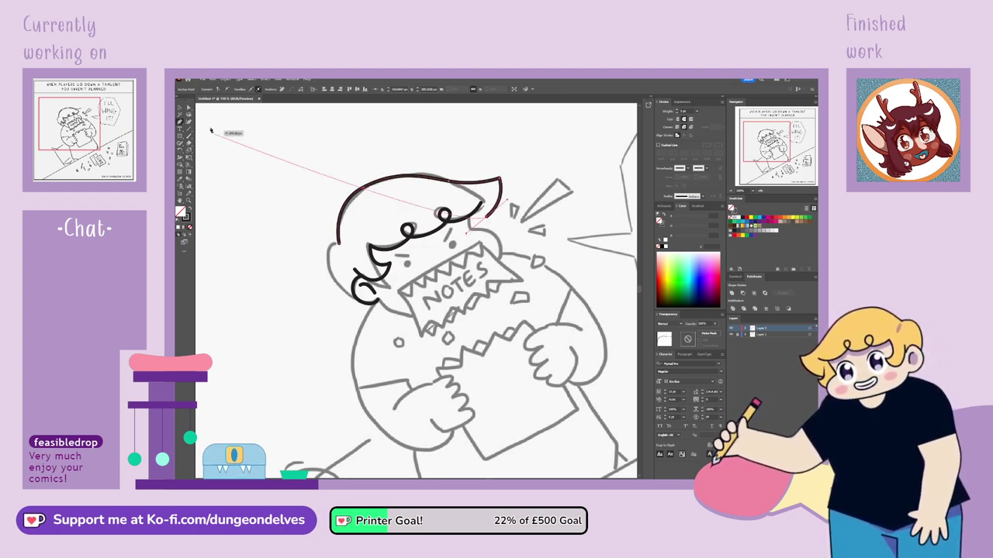
Reshape the hair outline by pulling the front tip inward, shifting its lower end and adjusting the crown's curve handles.
click(188, 109)
drag(500, 179, 491, 179)
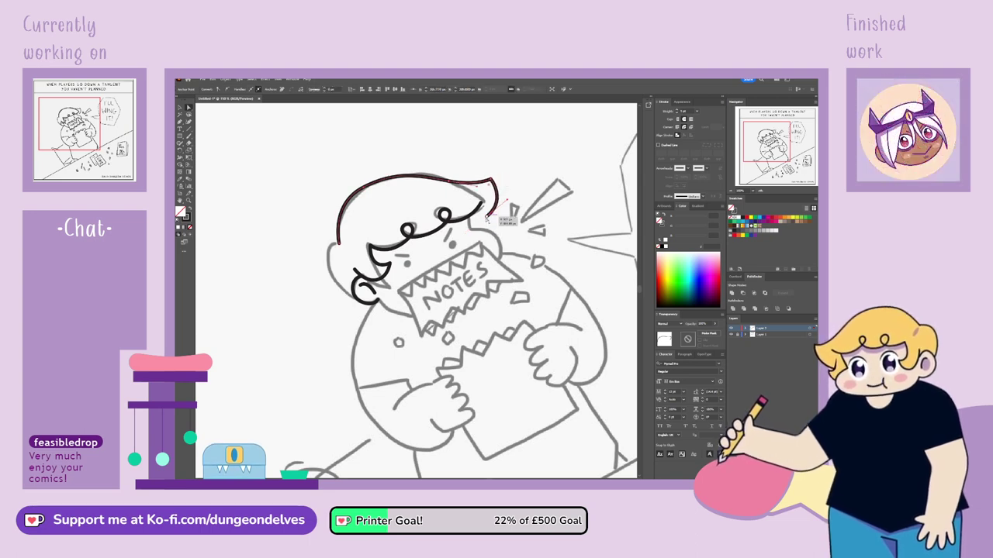
drag(487, 218, 483, 223)
click(491, 179)
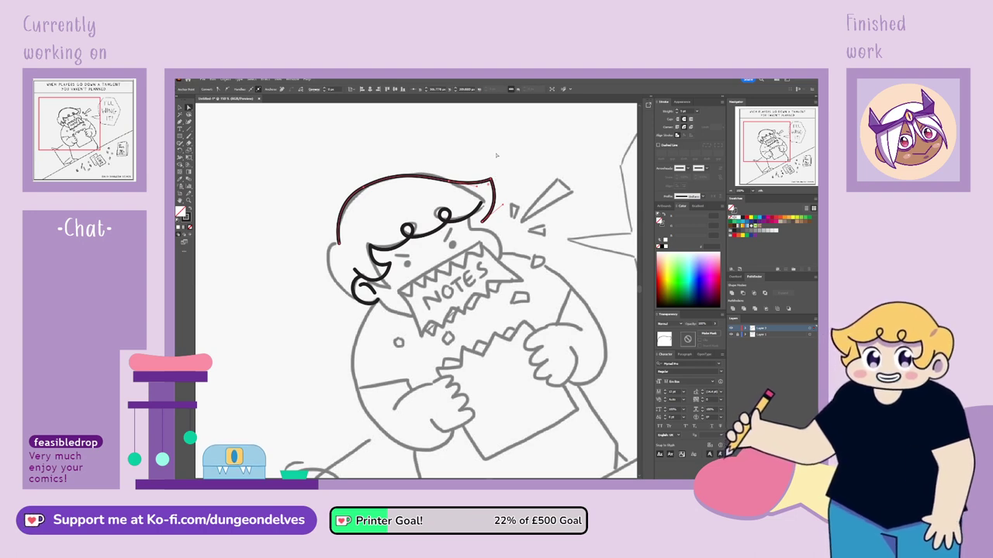
drag(450, 182, 390, 171)
click(365, 188)
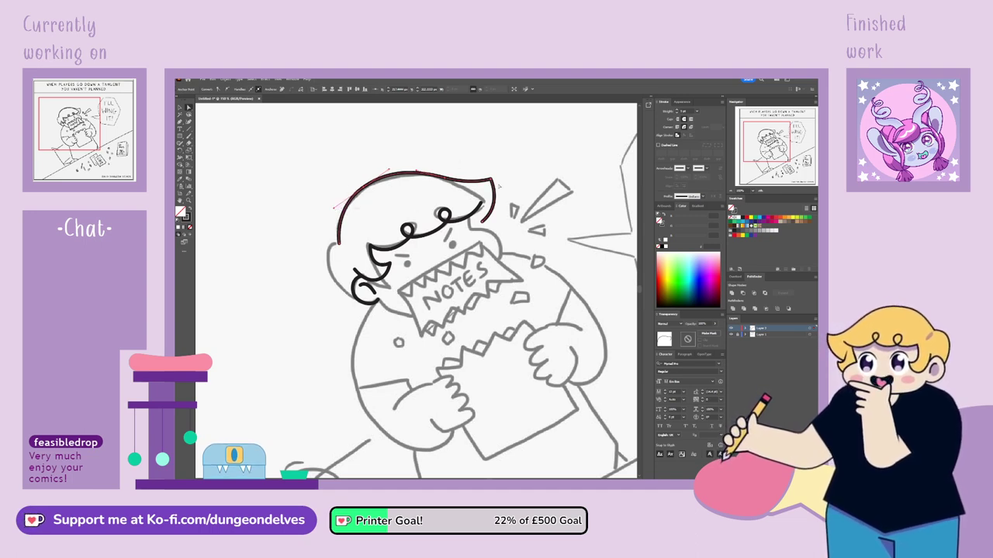
click(505, 160)
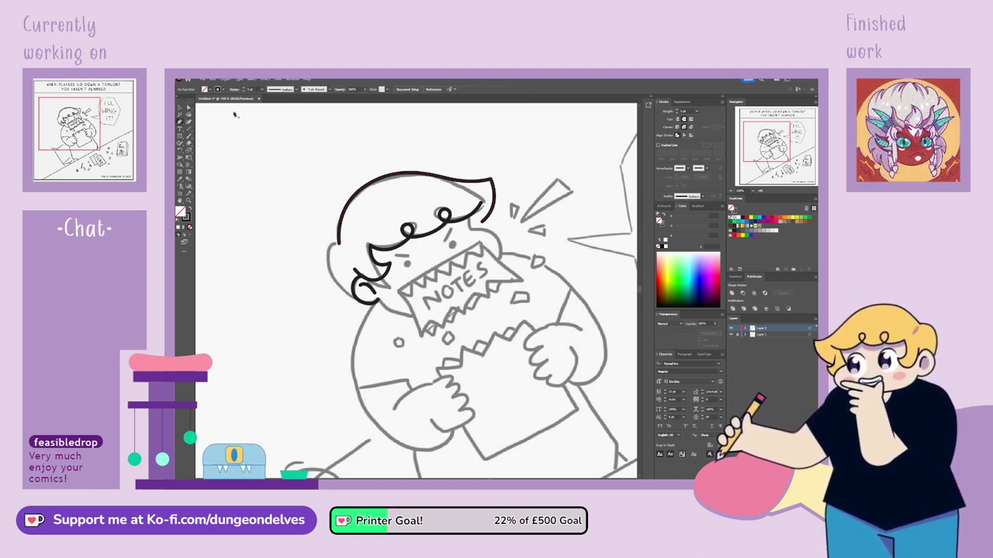
Continue the hair outline from its front end with a small pointed tuft that curves back toward the face.
click(485, 222)
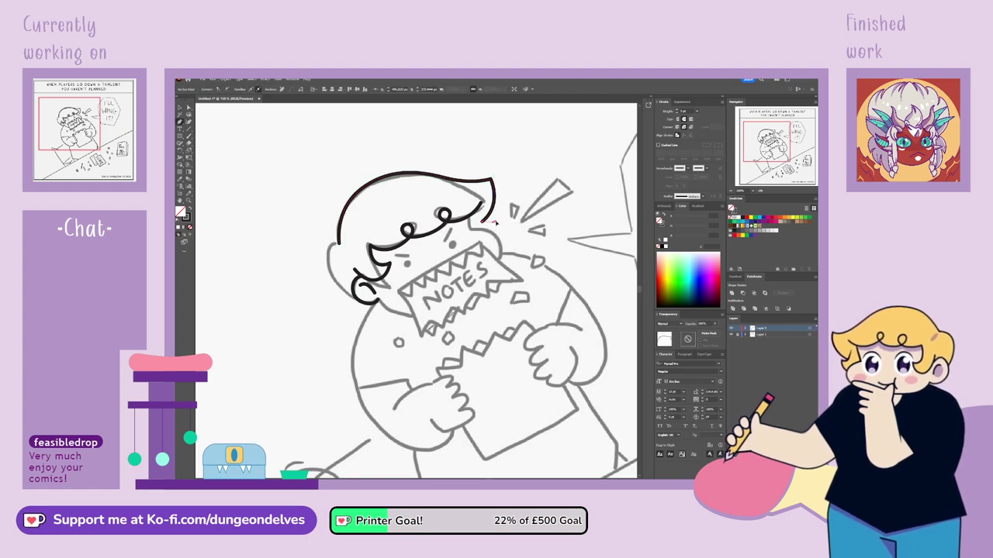
drag(496, 223, 498, 221)
click(501, 215)
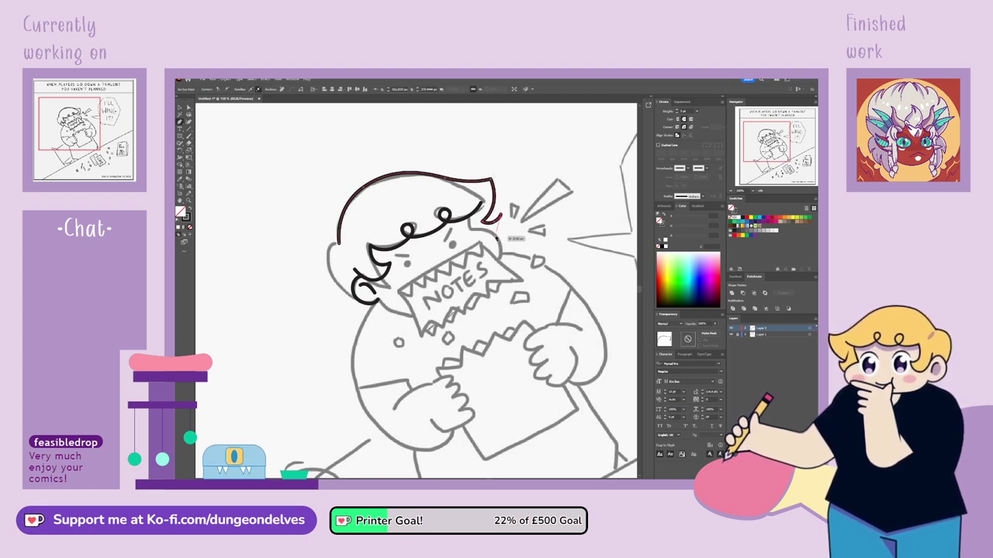
drag(484, 241, 484, 240)
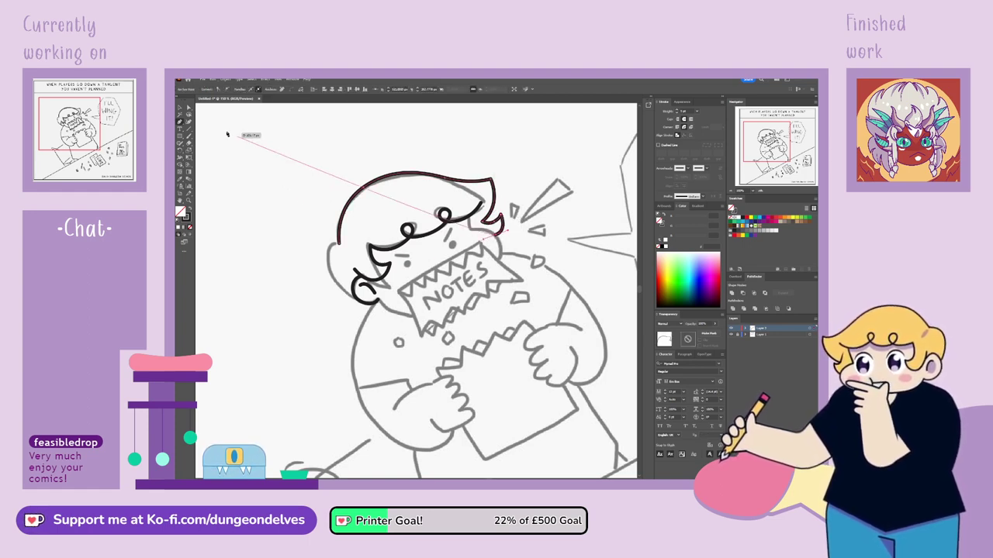
Refine the small hair tuft at the front of the face by adjusting its curve handles and repositioning its outer tip.
click(189, 108)
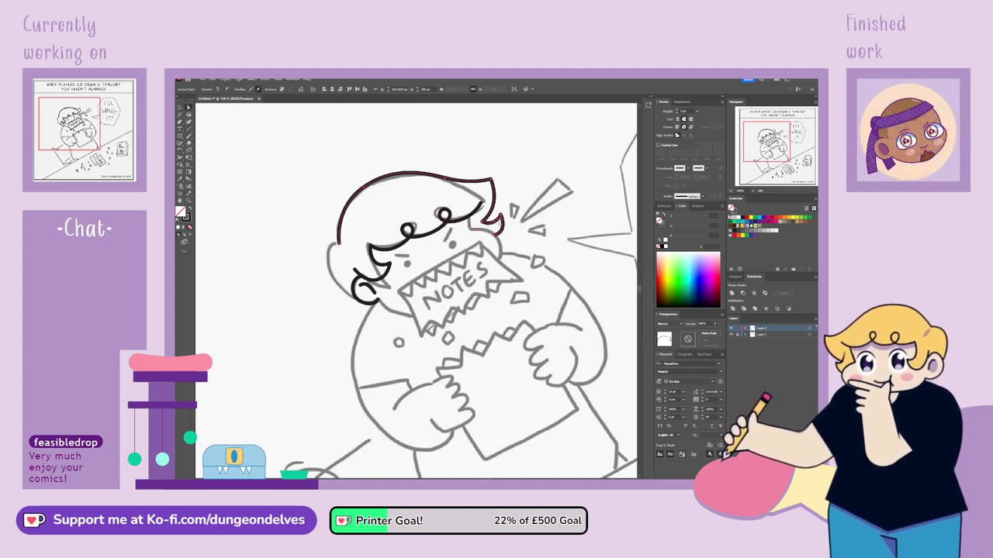
click(501, 218)
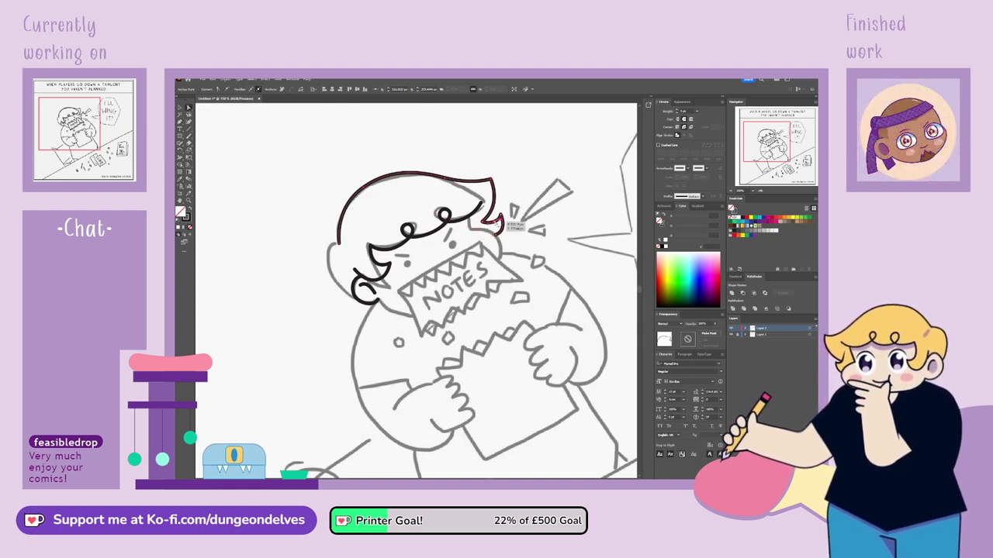
drag(495, 224, 504, 227)
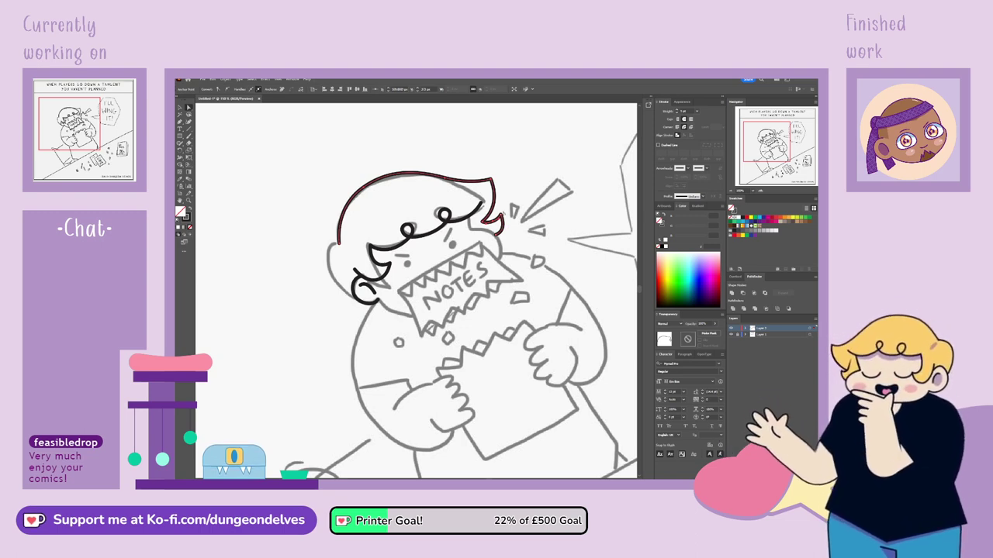
click(502, 216)
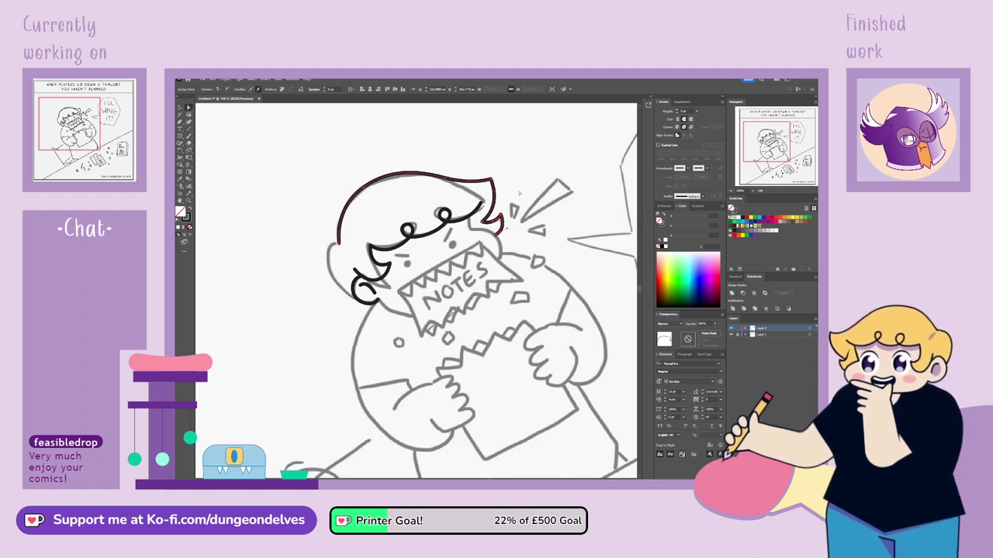
click(520, 193)
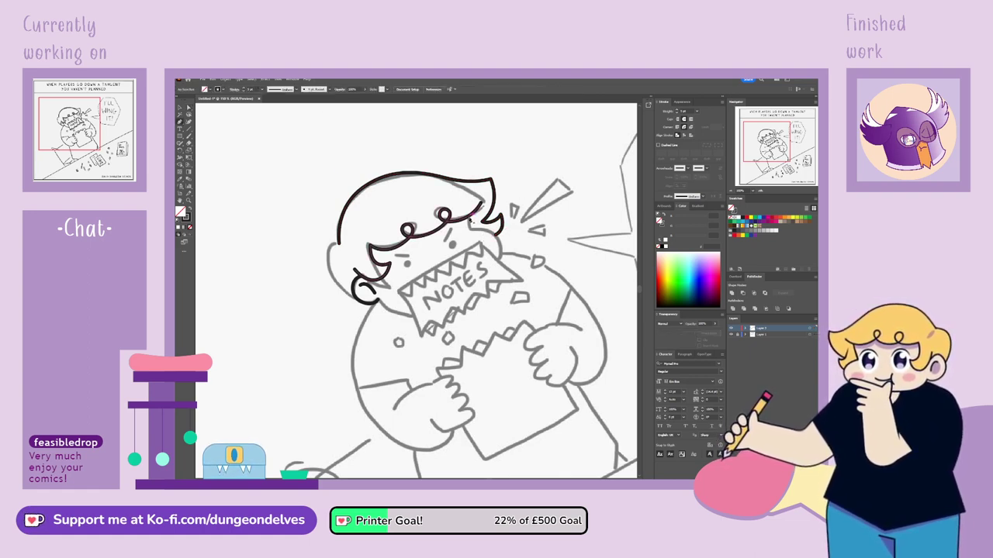
Draw the front of the face with the Pen tool, from the fringe's front end down the rounded cheek to the torn note.
click(470, 221)
click(470, 230)
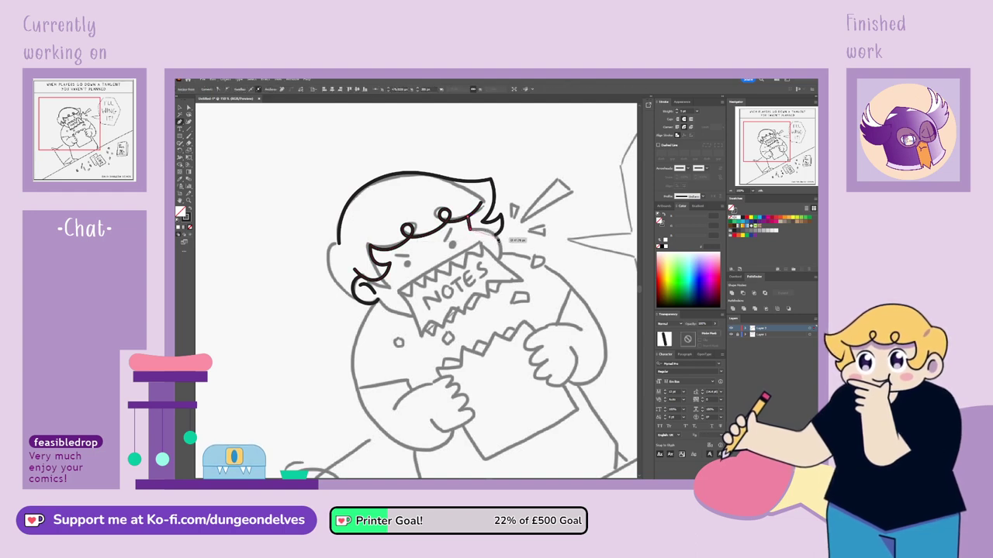
drag(503, 249, 505, 251)
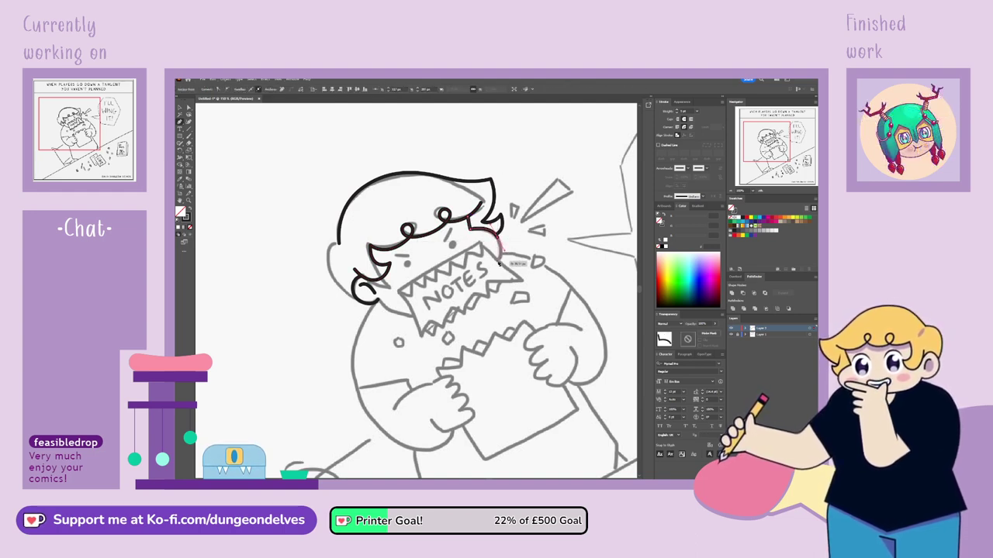
click(498, 262)
click(189, 108)
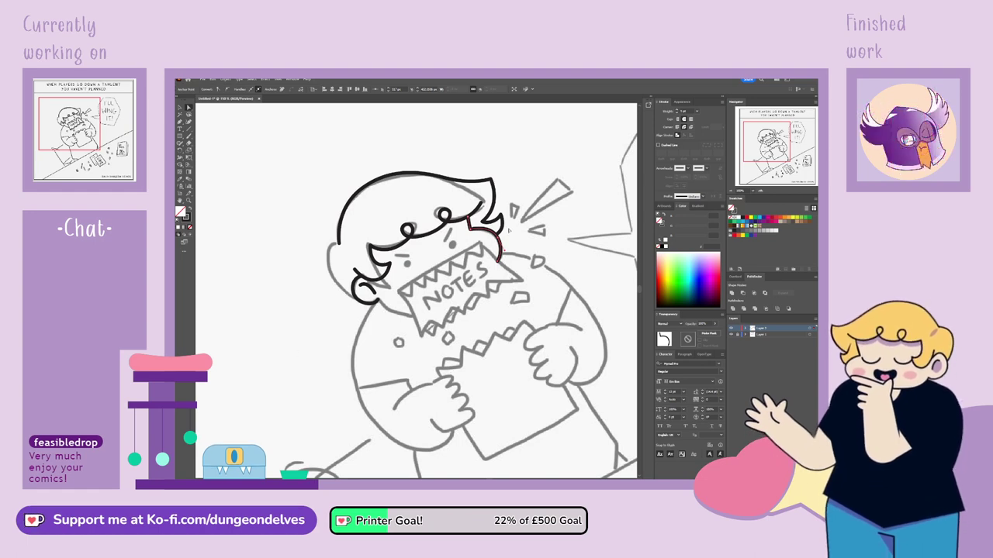
click(290, 229)
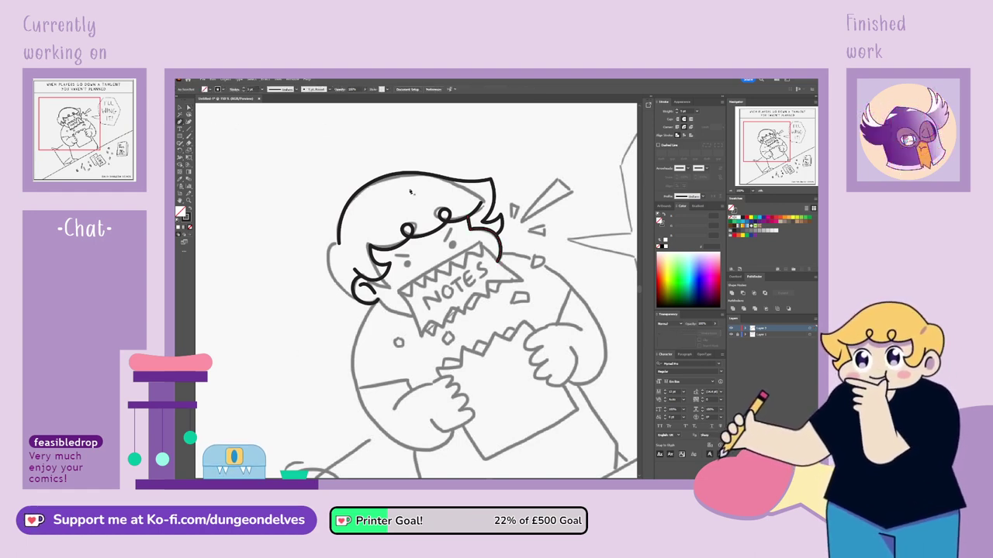
Draw the two angry eyebrows as separate short straight strokes over the sketched brows.
click(451, 229)
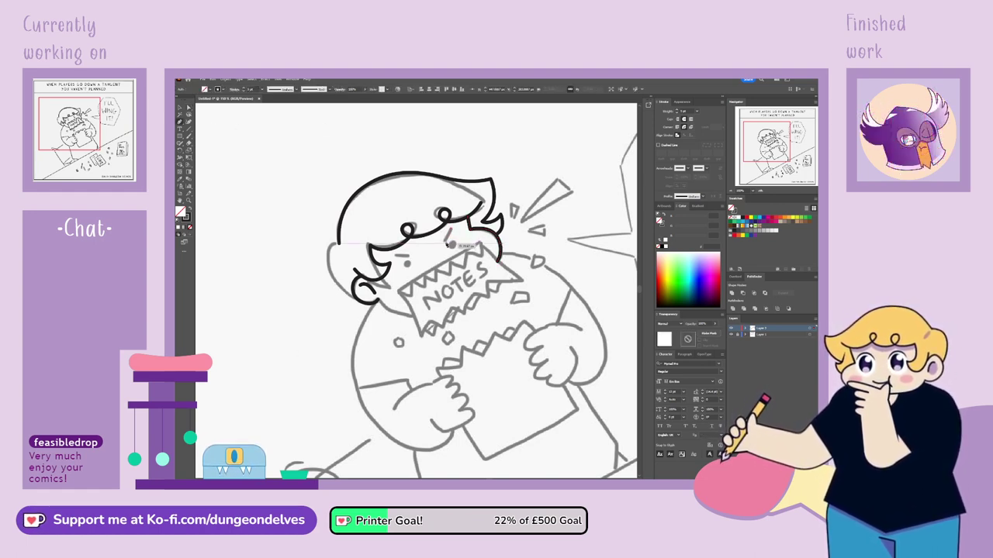
click(445, 242)
key(Escape)
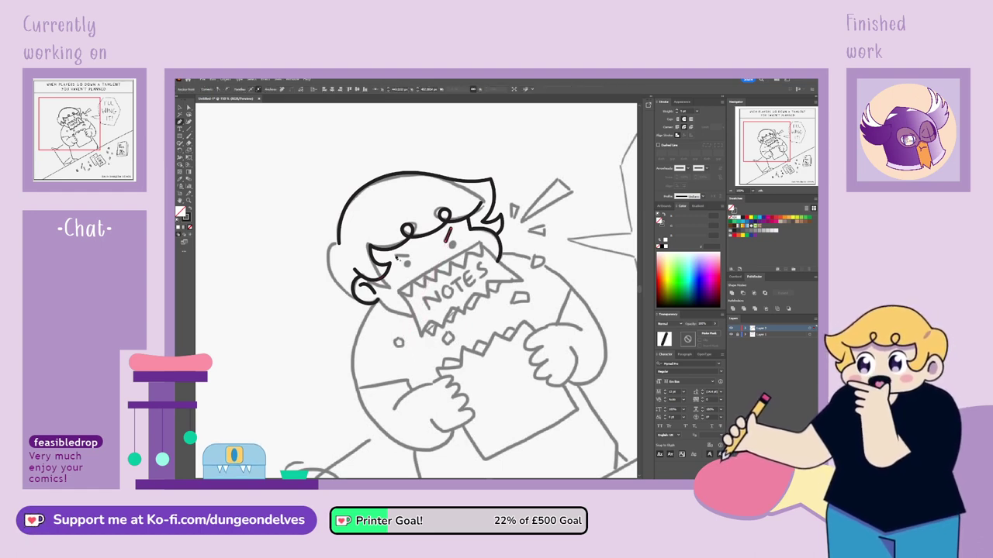
click(412, 255)
key(Escape)
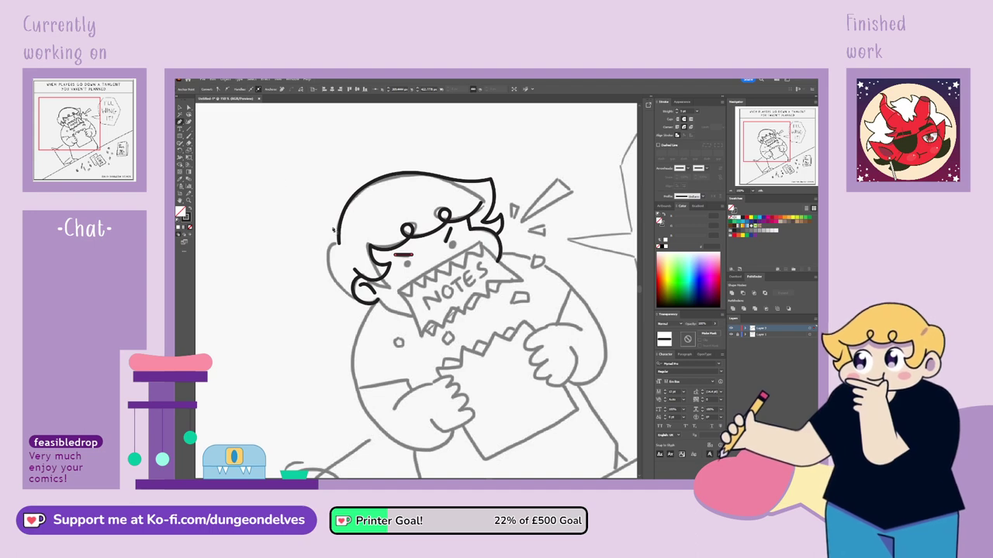
Continue the hair outline from its back end around the nape to the ear and adjust the new curve's handles.
click(339, 244)
drag(329, 260, 331, 287)
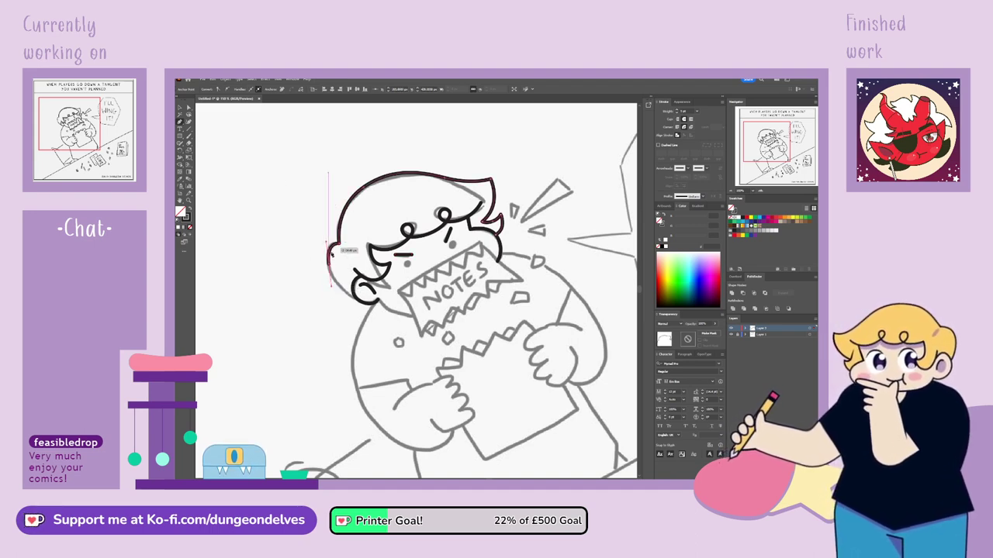
click(355, 295)
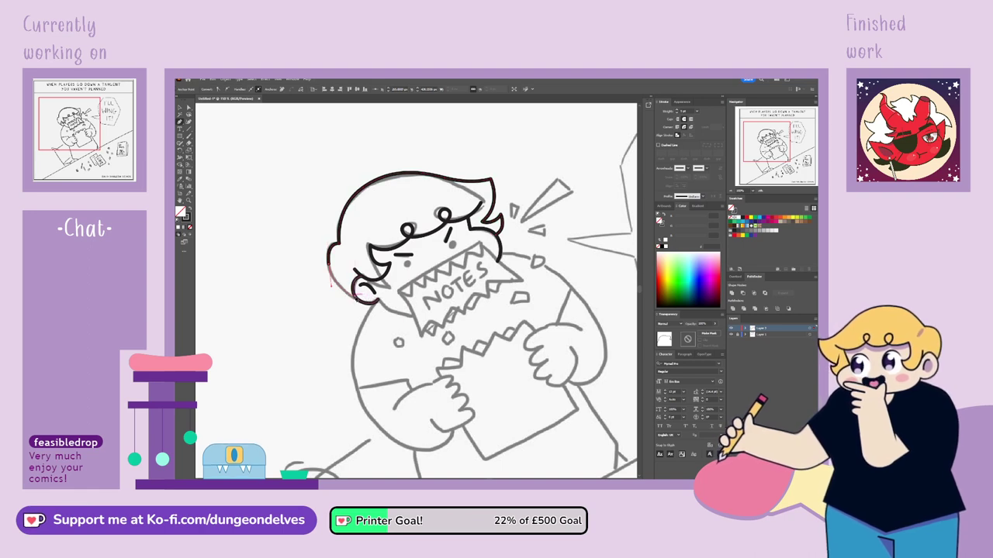
click(188, 108)
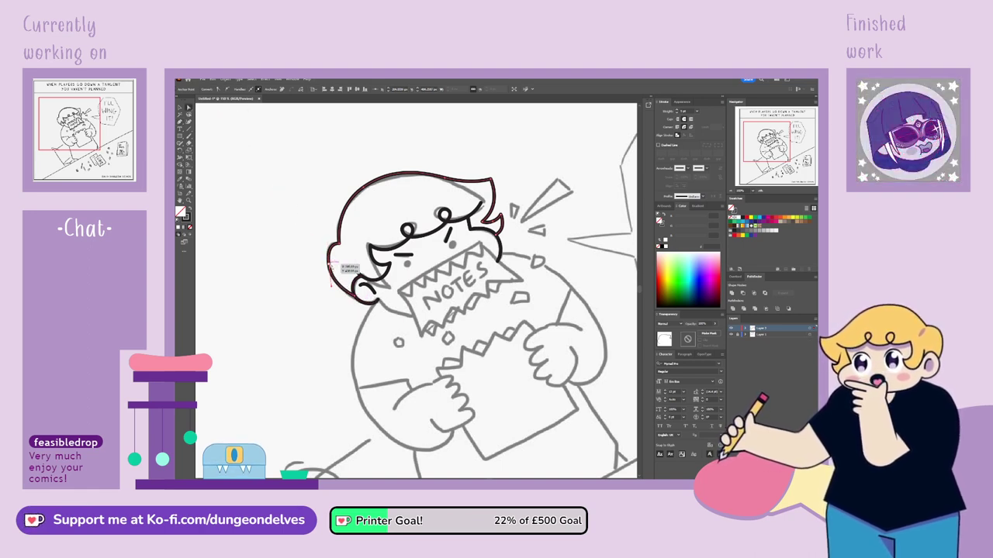
drag(327, 243, 327, 241)
drag(332, 287, 332, 291)
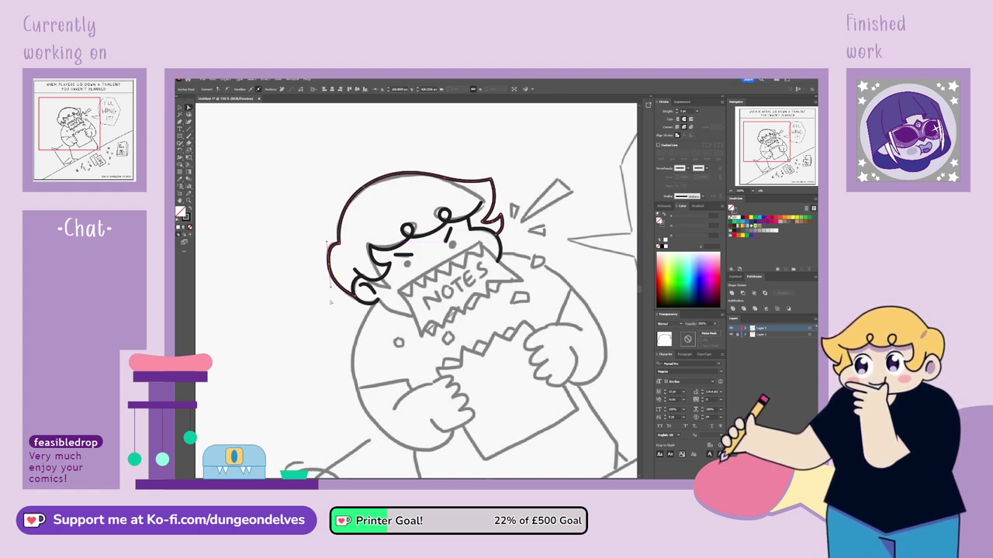
click(475, 147)
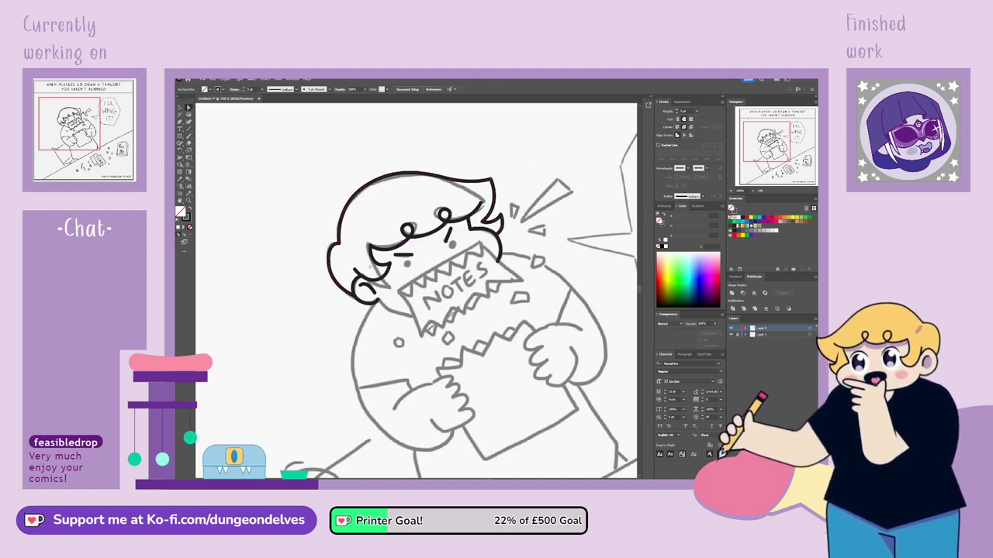
Extend the ear outline with the Pen tool into a curved jawline ending at the torn note's edge.
click(180, 122)
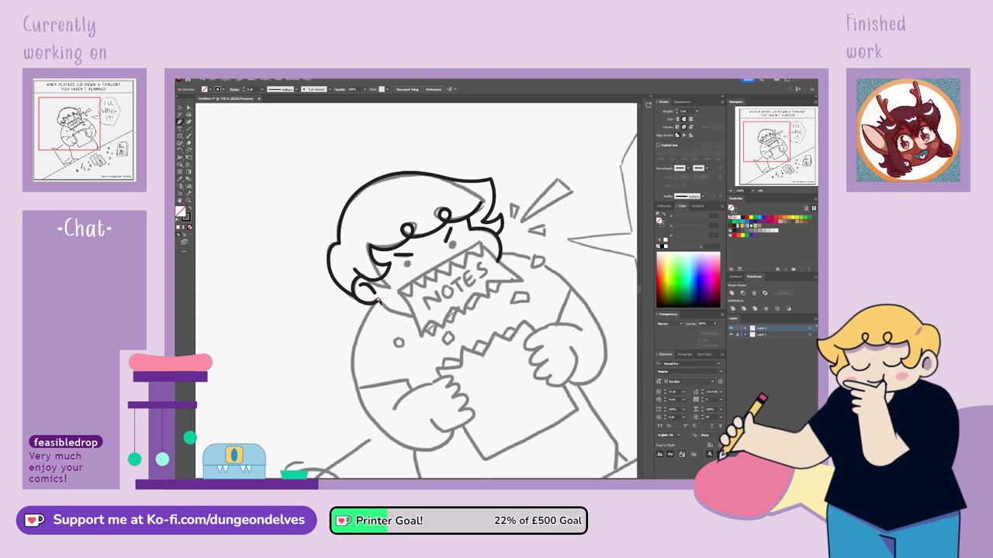
click(378, 301)
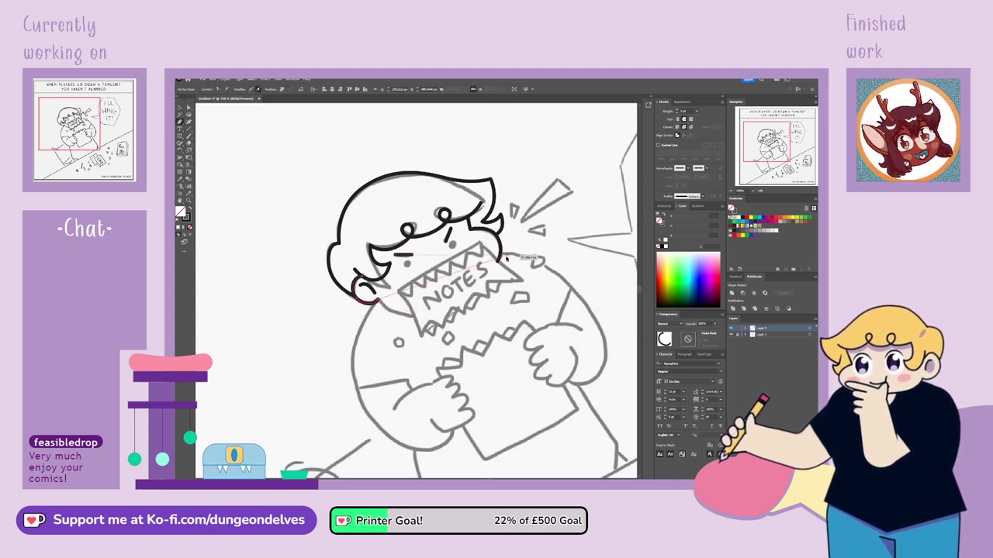
mouse_move(425, 314)
mouse_down()
mouse_move(414, 312)
mouse_move(430, 312)
mouse_up()
click(180, 108)
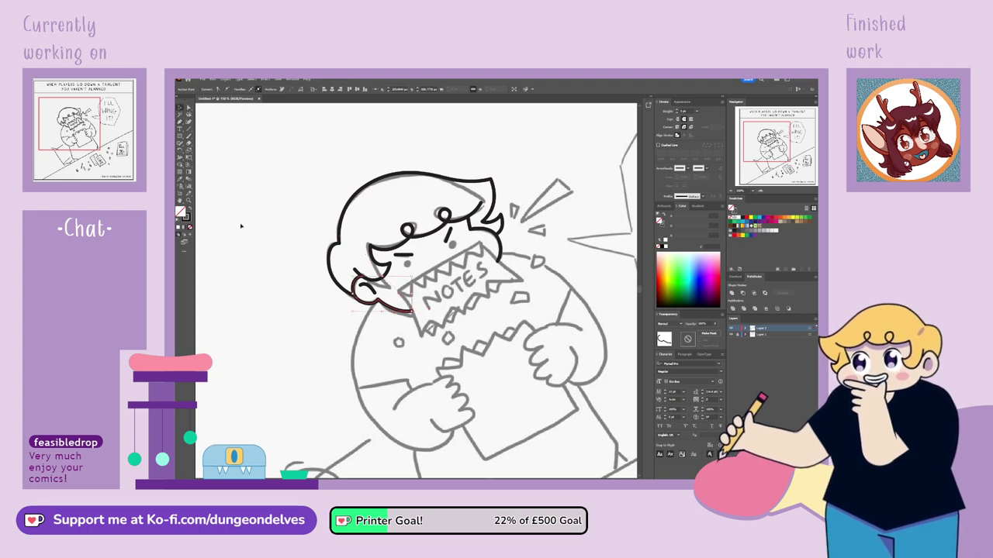
click(258, 322)
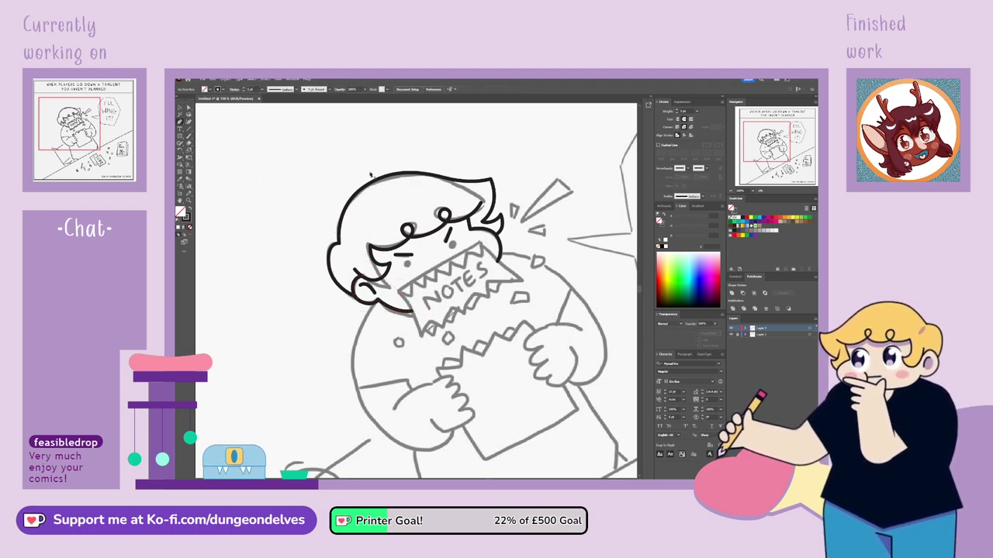
Draw the mouth as a closed shape with a straight upper edge and a zigzag row of pointed teeth below.
click(399, 292)
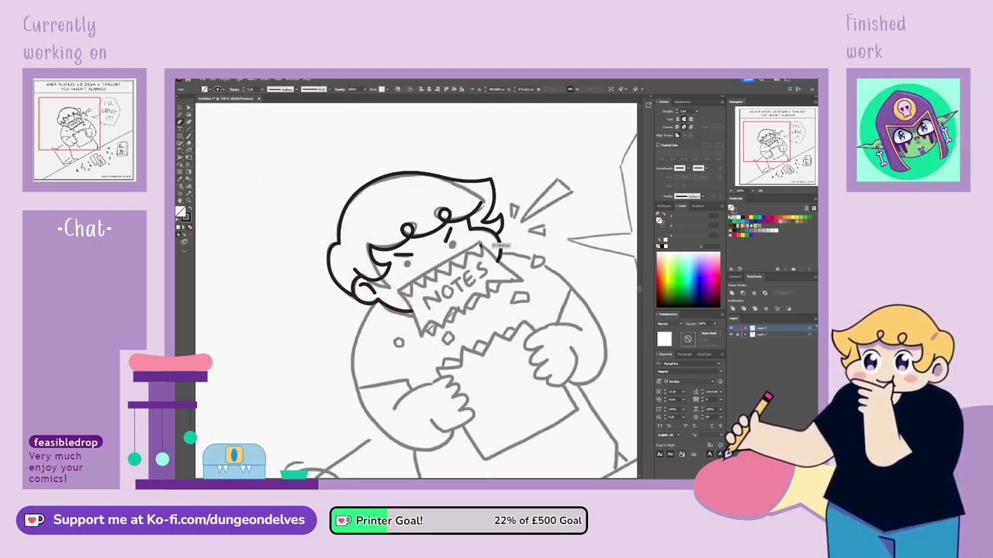
click(480, 244)
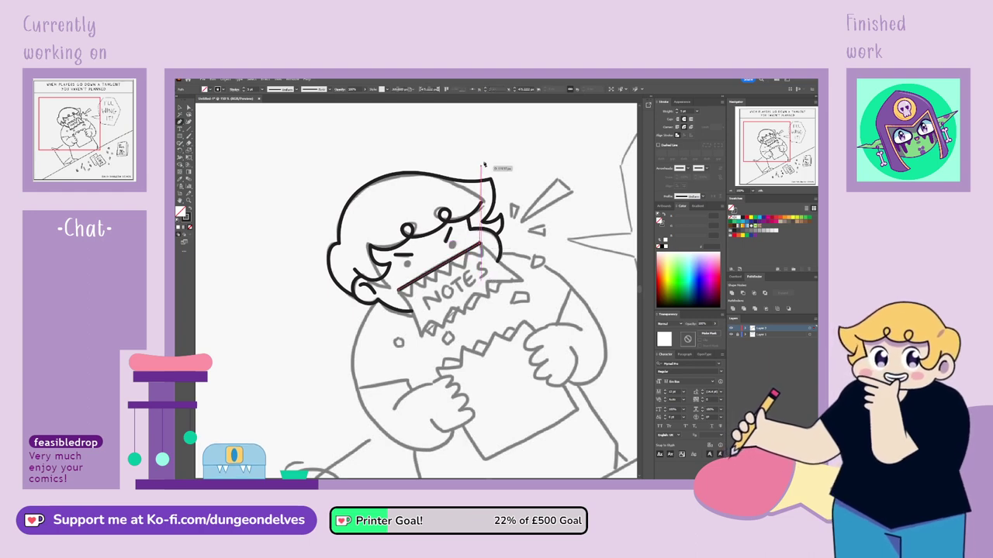
click(481, 262)
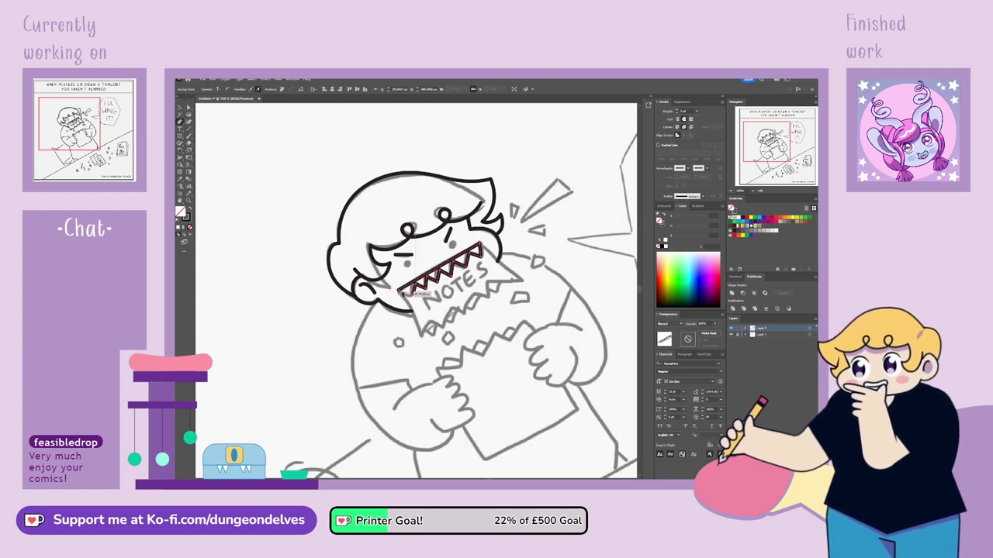
Adjust the lower tooth points with the Direct Selection tool so the zigzag row follows an even slope.
click(189, 107)
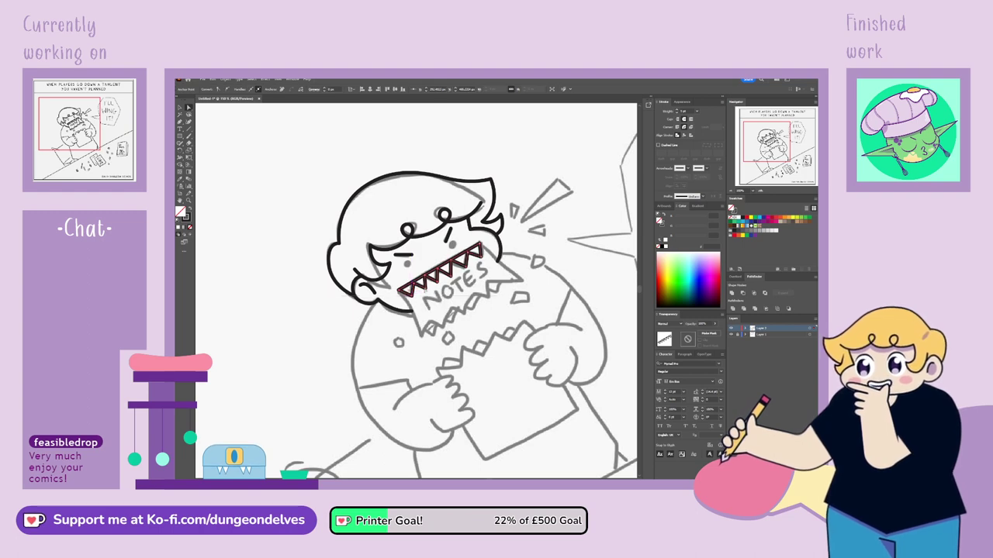
click(425, 290)
shift+click(425, 291)
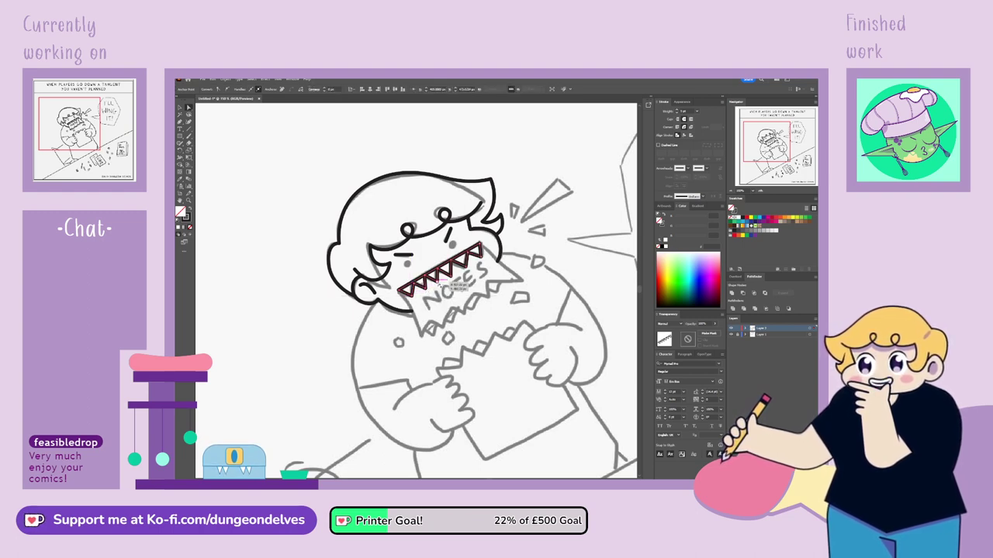
shift+click(439, 283)
shift+click(452, 276)
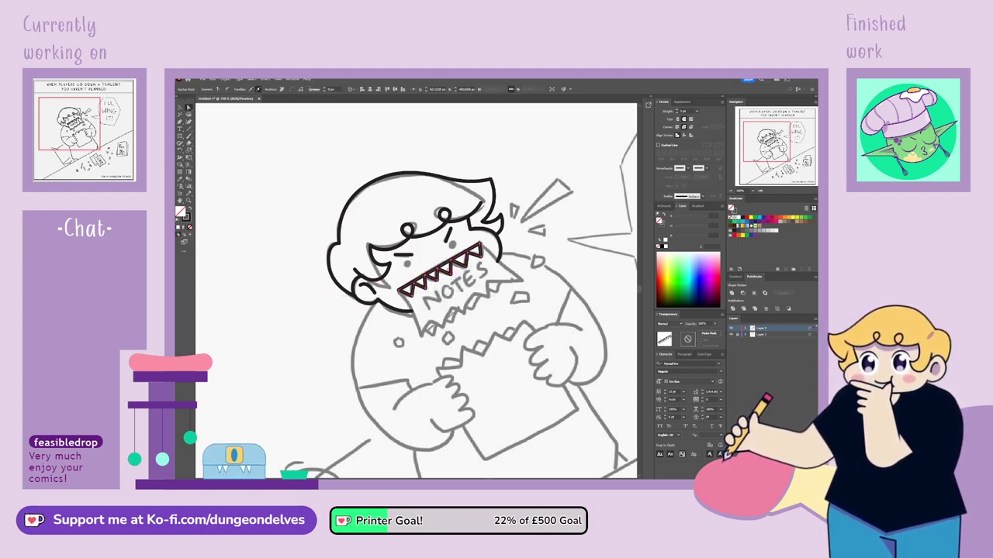
click(467, 265)
drag(466, 251, 480, 257)
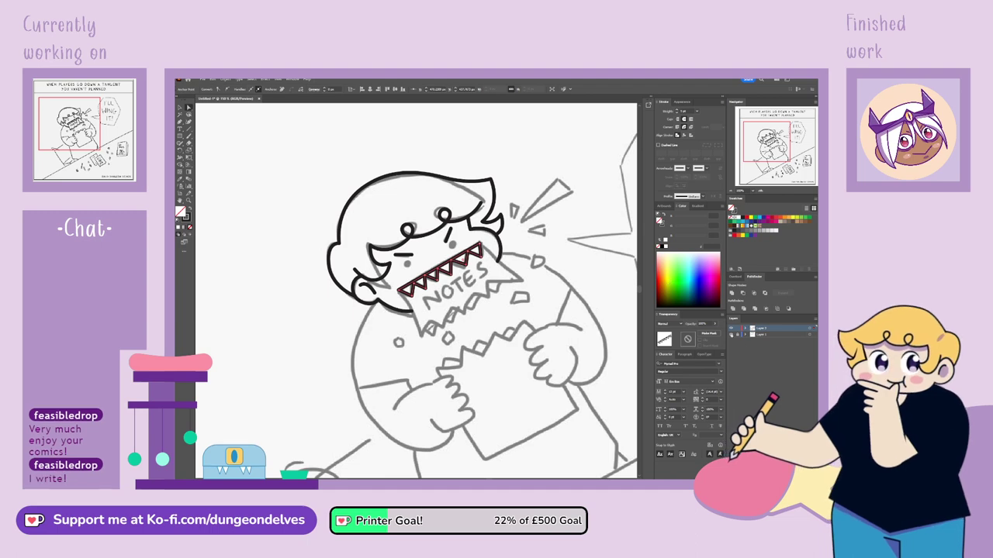
Hide the sketch layer and move individual tooth points to even out the spacing of the zigzag.
click(731, 335)
click(479, 352)
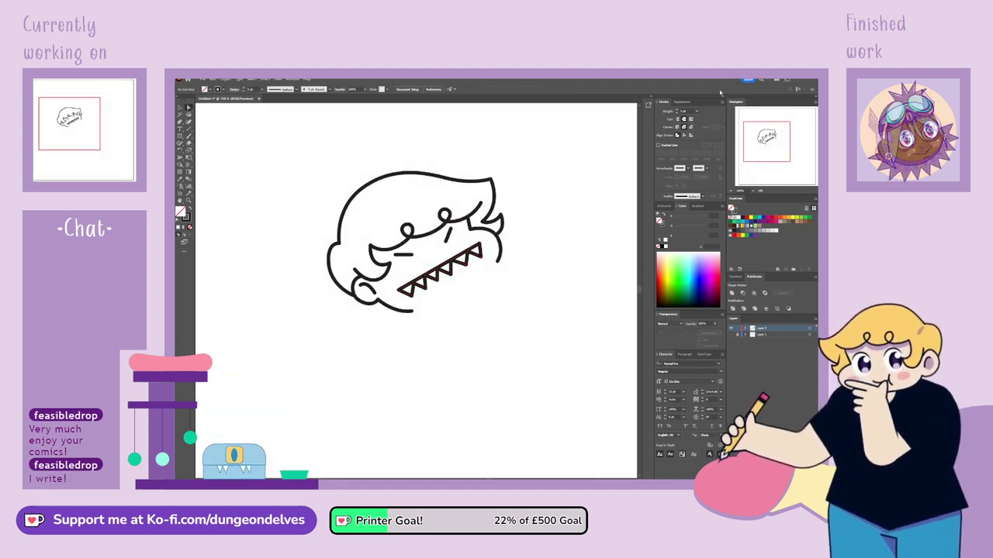
key(ctrl+plus)
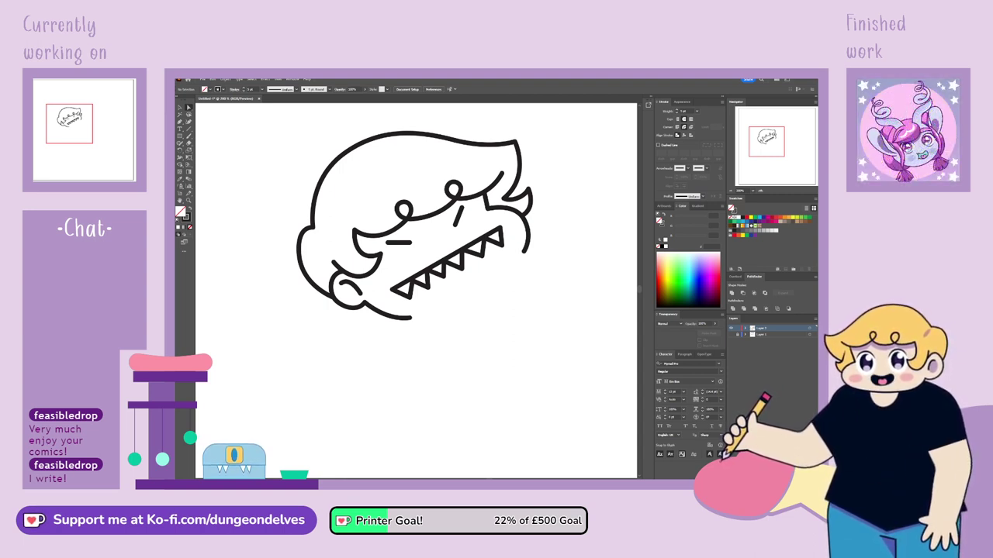
click(487, 257)
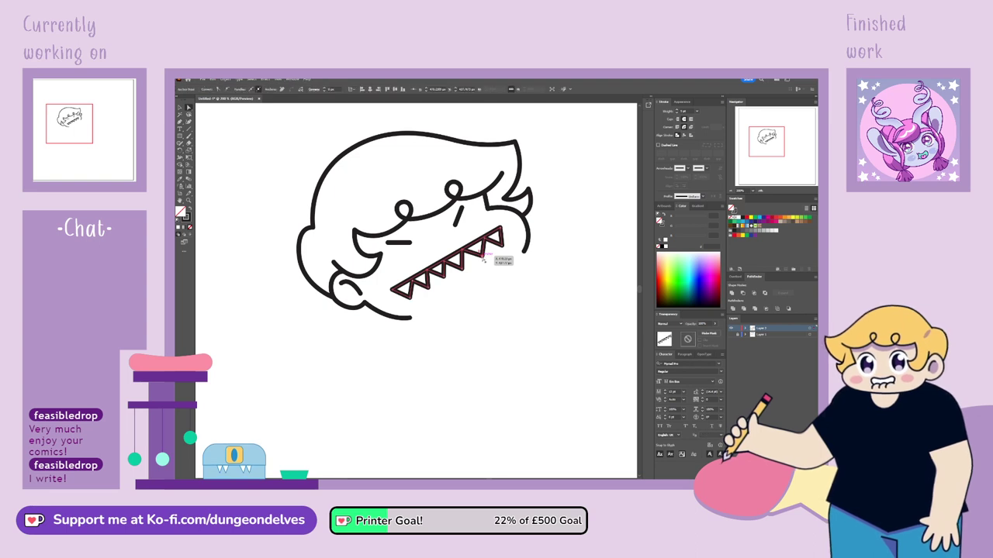
drag(483, 258, 503, 242)
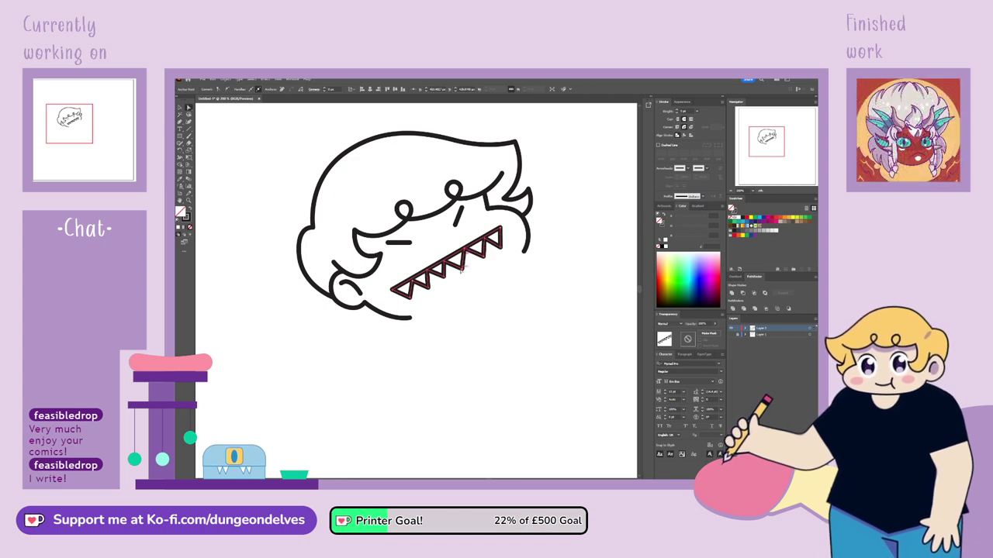
drag(463, 270, 432, 294)
click(442, 320)
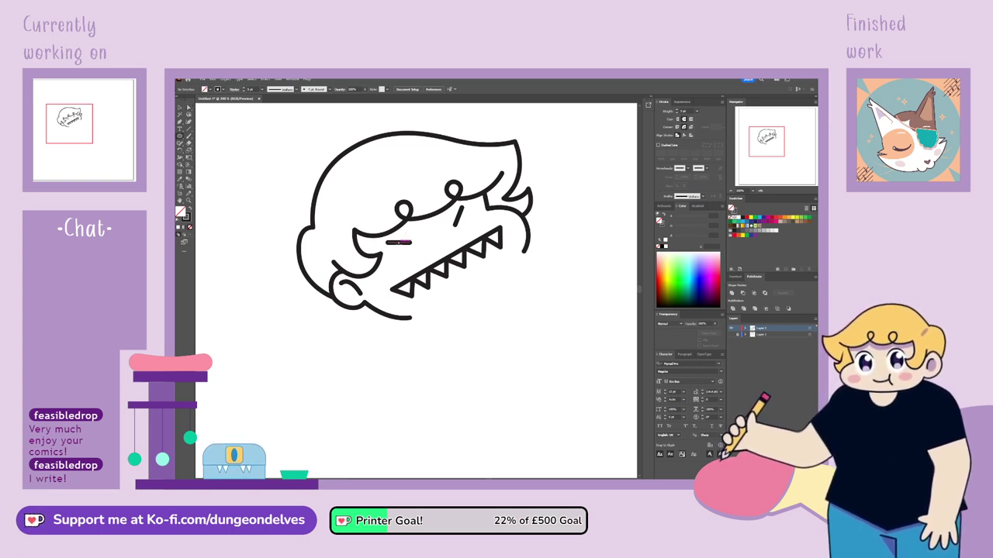
Create two tilted, solid black oval eyes without outlines, one below each eyebrow, by drawing the first and duplicating it.
drag(394, 251, 412, 273)
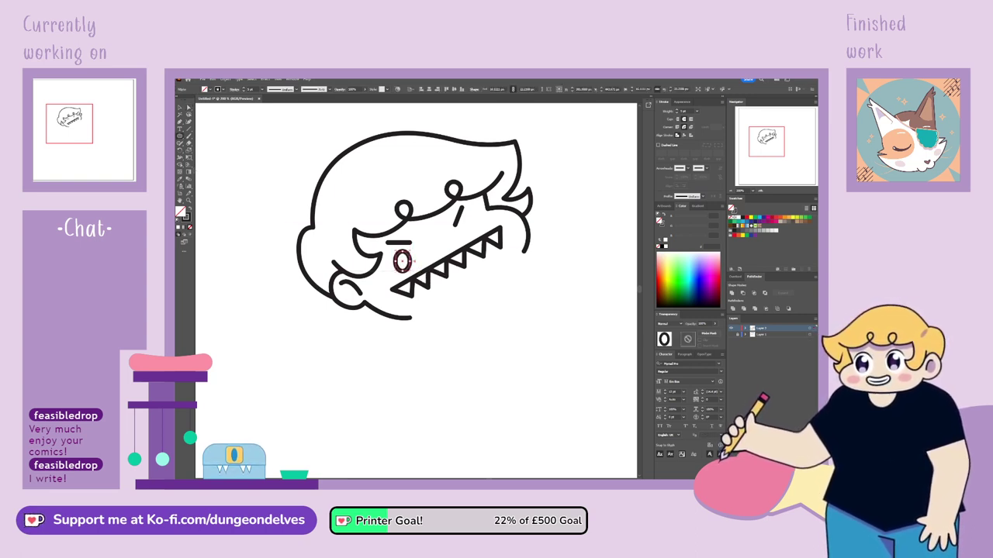
key(shift+x)
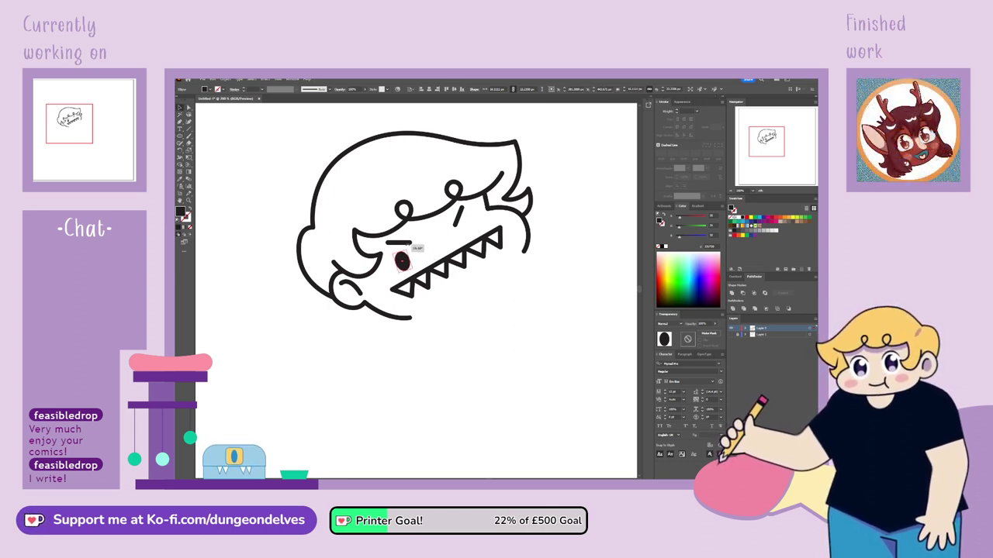
drag(404, 266, 411, 247)
click(443, 354)
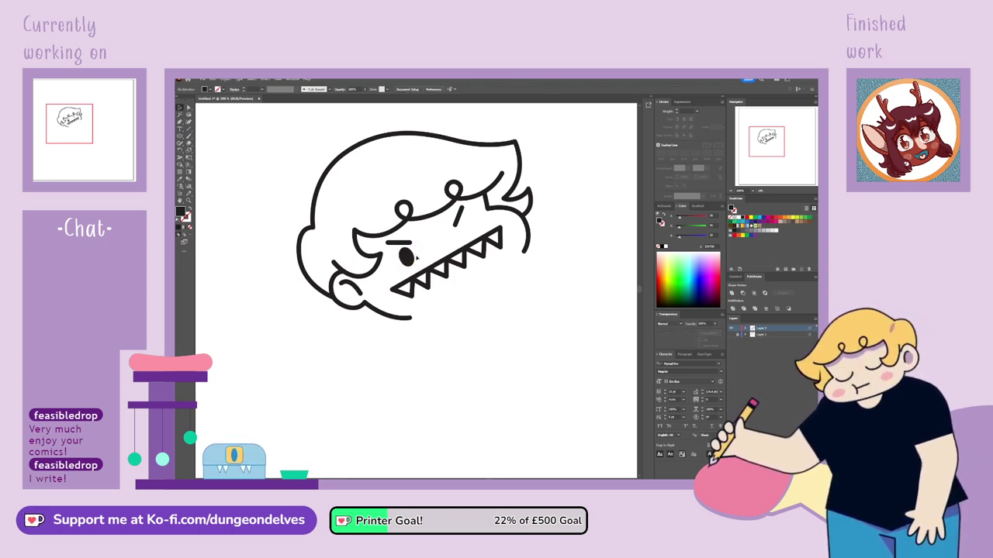
drag(406, 259, 471, 225)
click(474, 348)
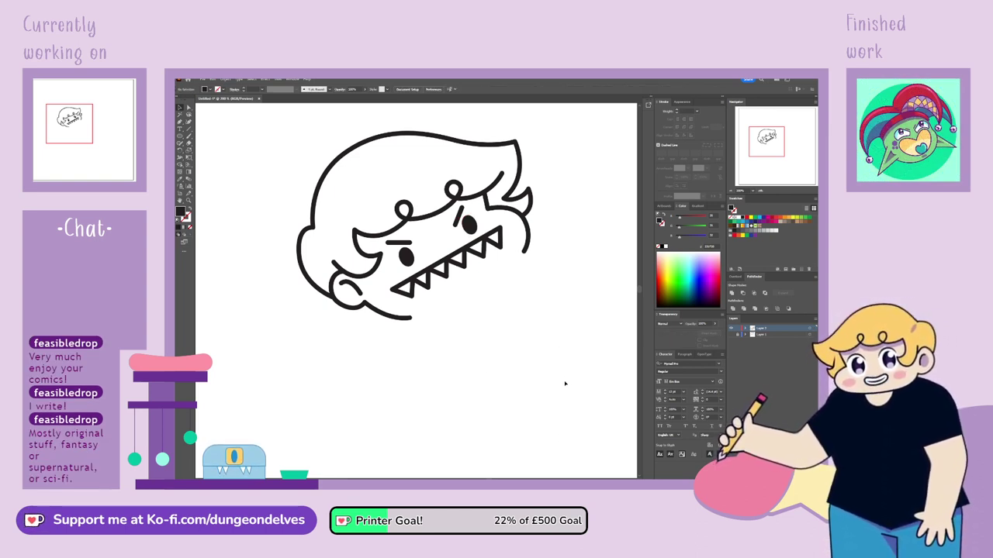
Show the sketch layer and draw the note's two straight side edges with the Pen tool, starting from either end of the mouth.
click(732, 334)
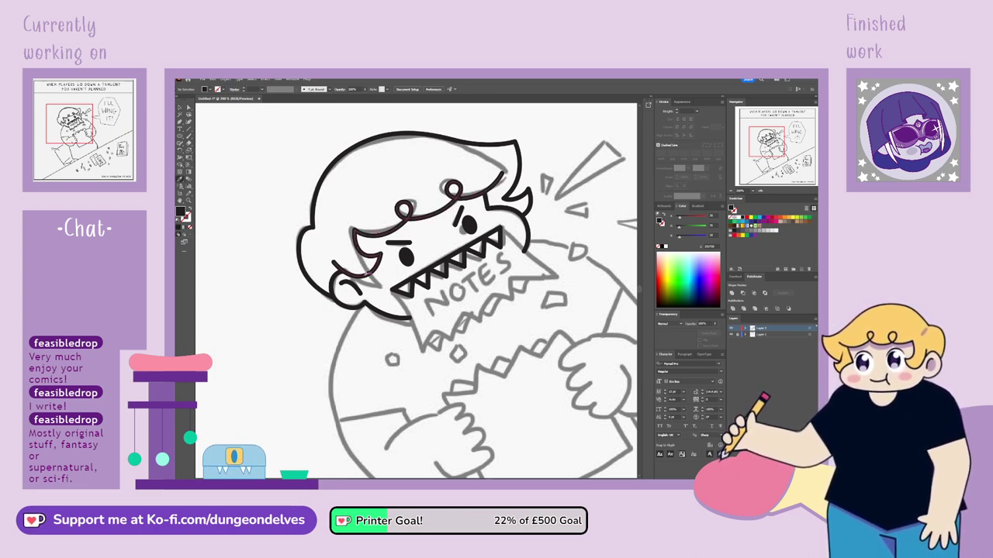
click(346, 269)
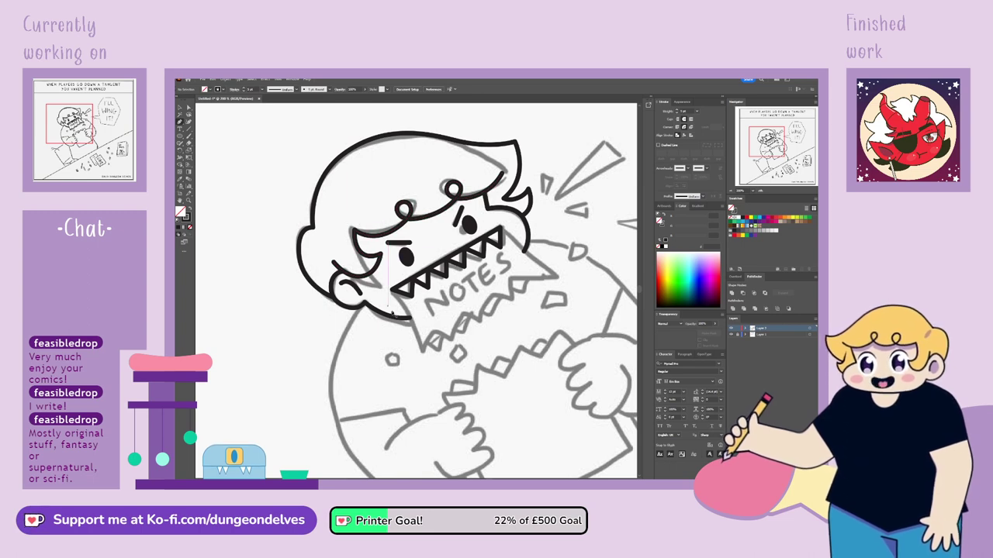
click(404, 294)
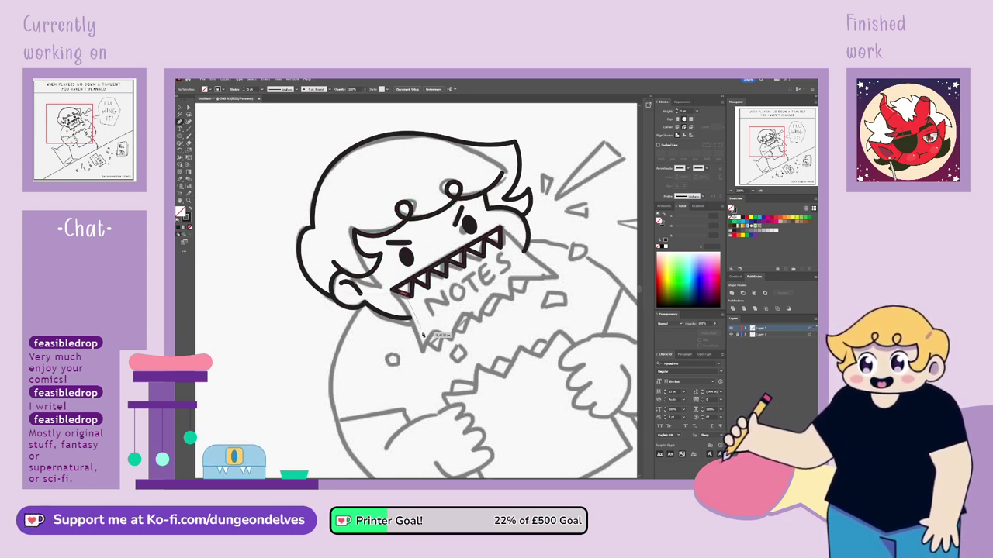
click(422, 355)
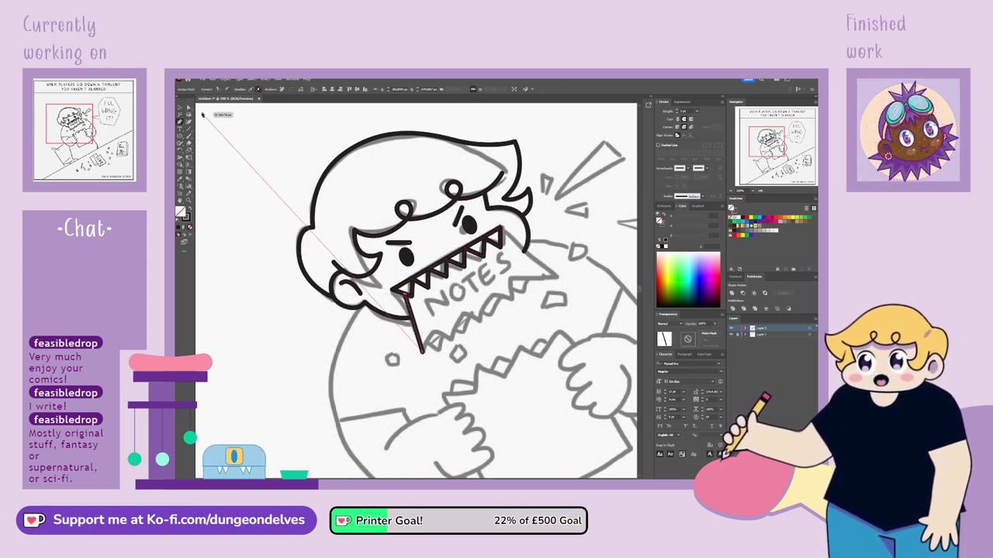
drag(405, 294, 403, 292)
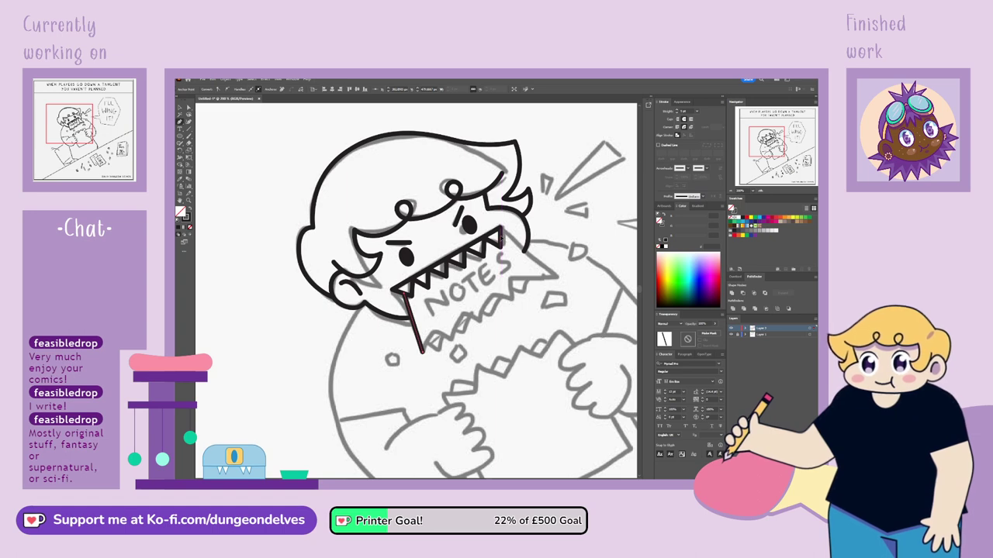
click(555, 275)
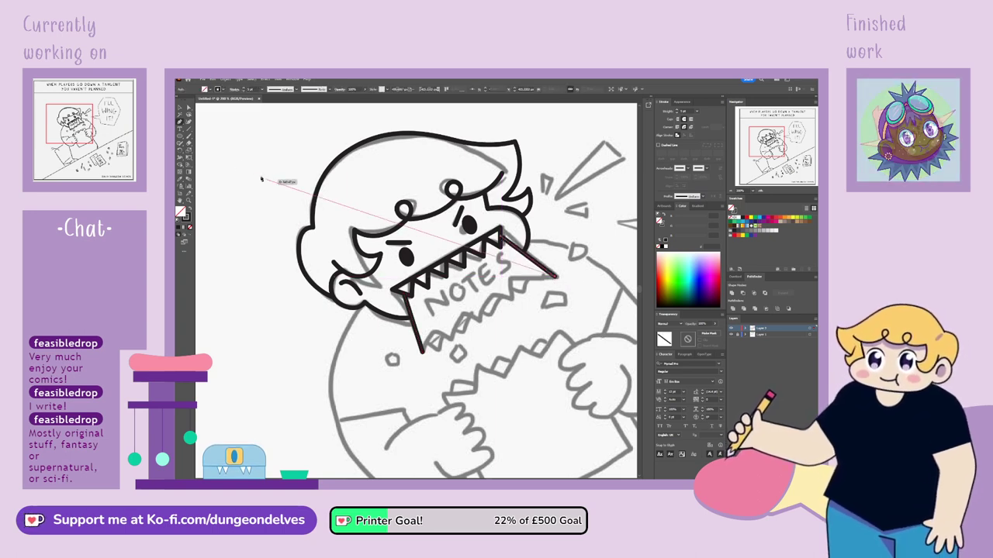
Adjust the upper end of the note's right edge and the end of the right cheek curve so both meet cleanly.
key(v)
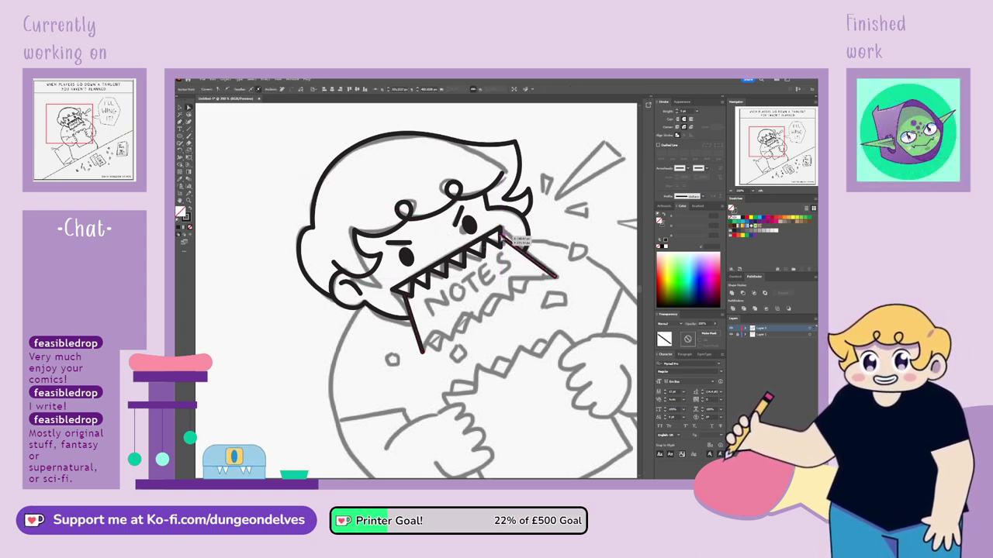
click(518, 239)
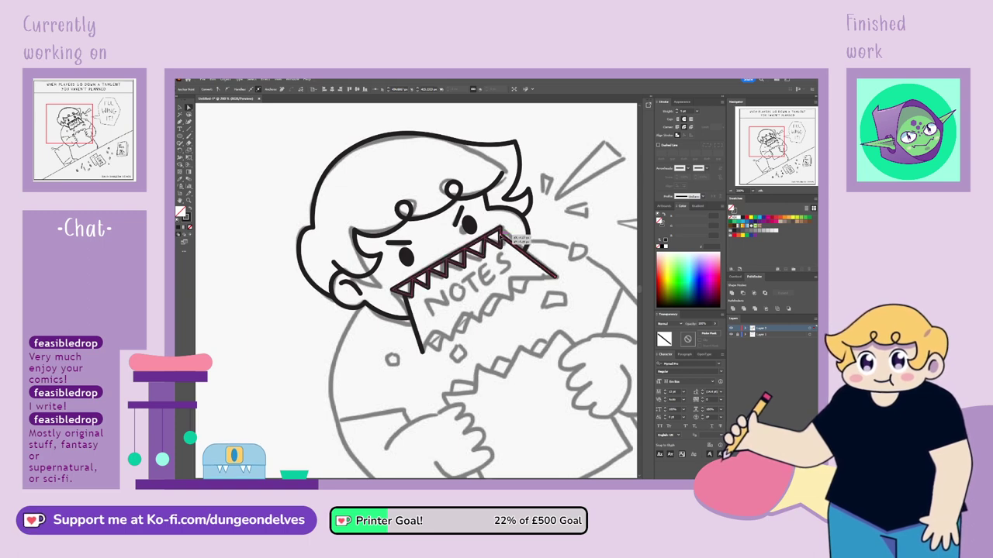
click(529, 248)
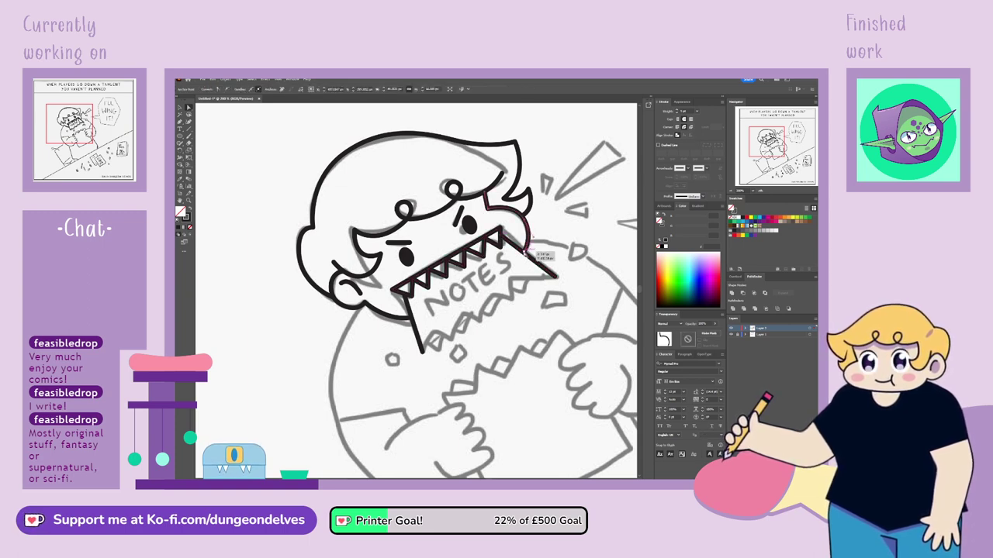
click(525, 252)
drag(525, 253, 528, 251)
click(430, 183)
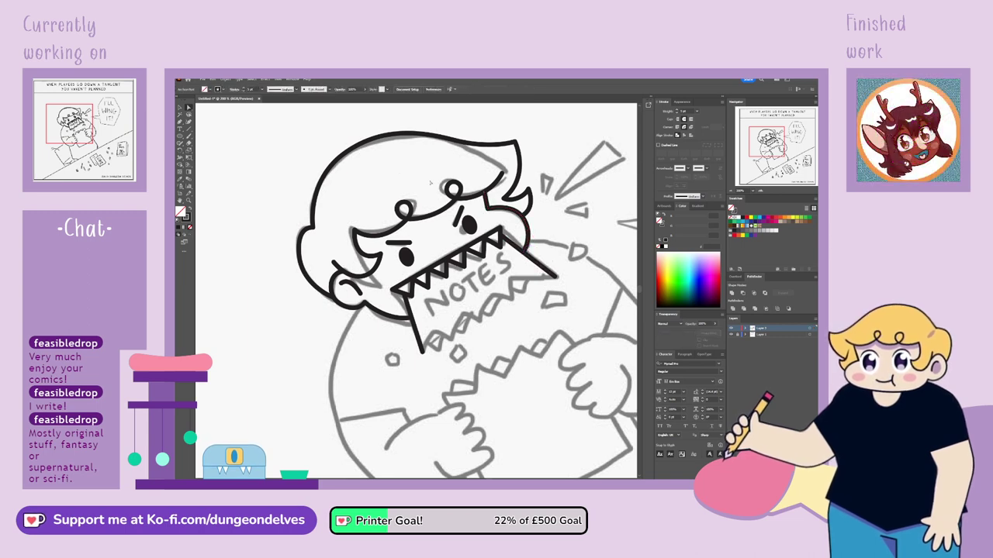
Move the end point of the left jawline so it stops exactly on the note's left edge.
click(411, 319)
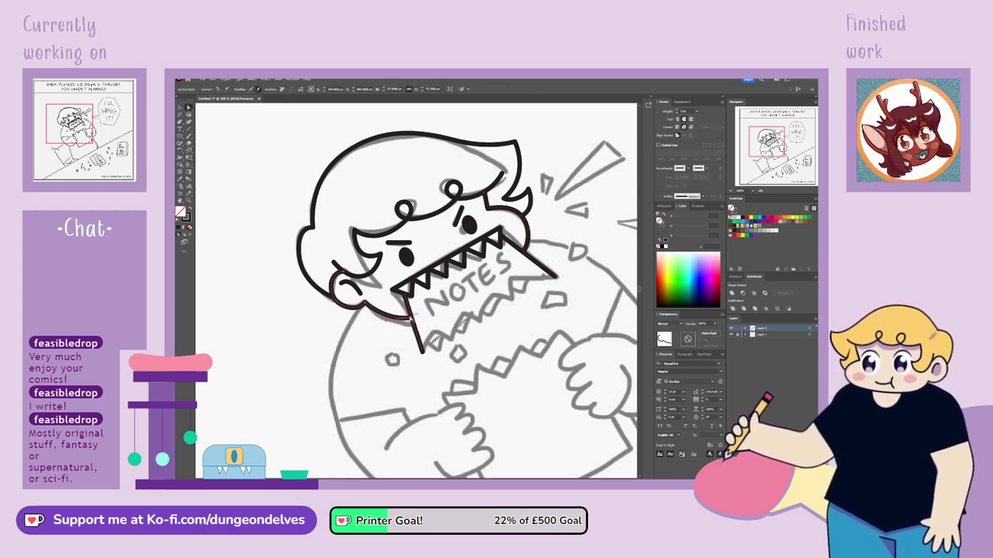
click(412, 318)
click(412, 319)
drag(412, 319, 411, 317)
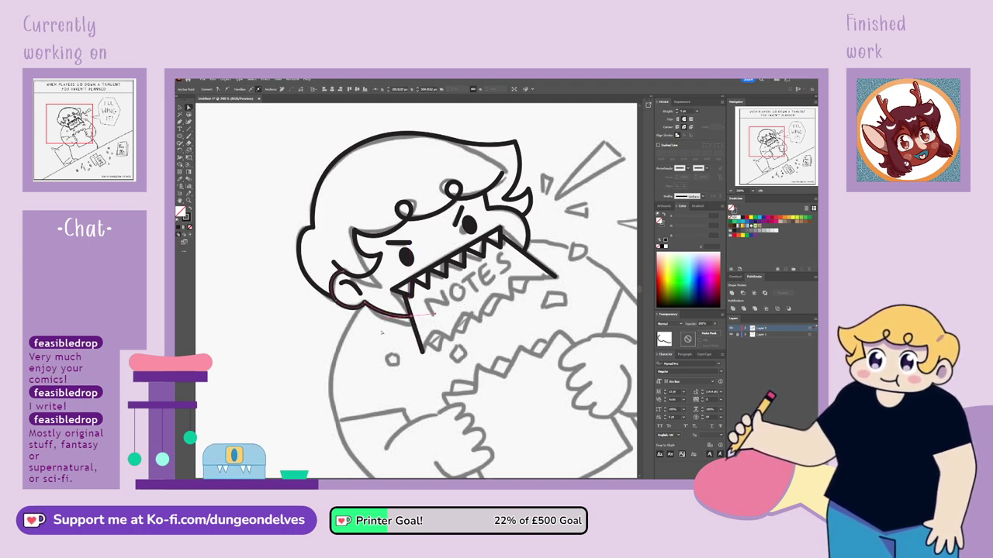
click(382, 332)
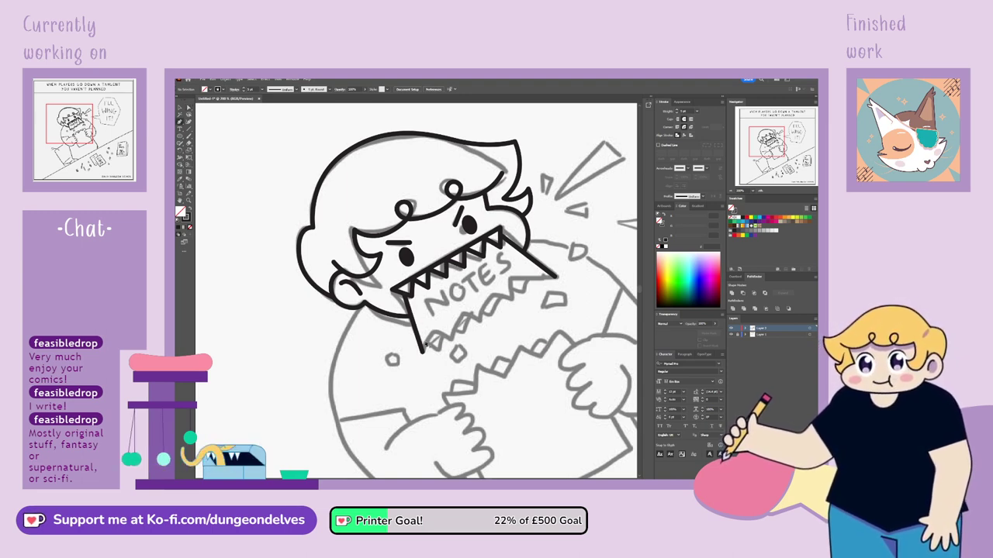
Continue the note's right edge into a jagged torn lower edge with the Pen tool, joining it to the left edge's lower end.
click(556, 275)
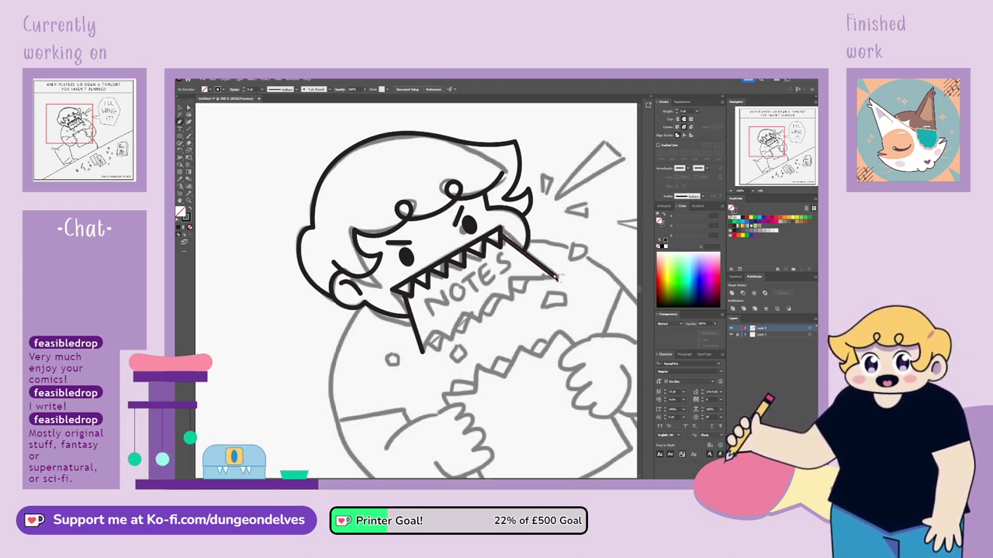
click(516, 282)
drag(508, 284, 506, 283)
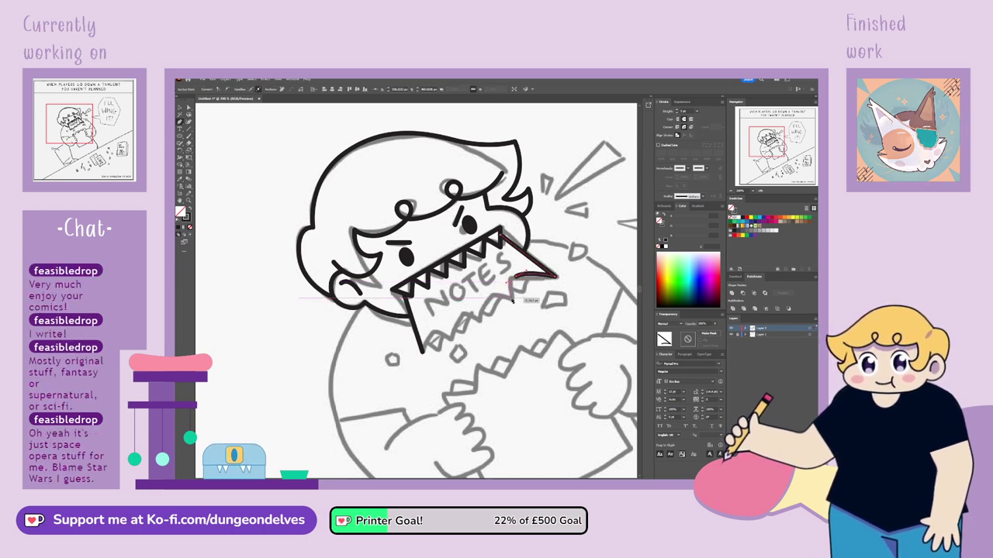
click(510, 297)
click(505, 299)
click(498, 292)
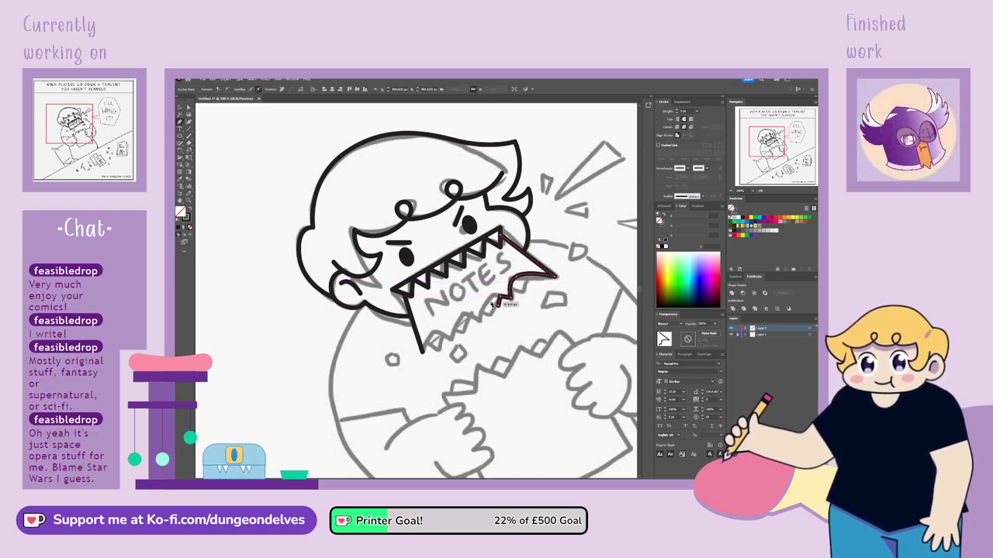
click(491, 304)
click(473, 325)
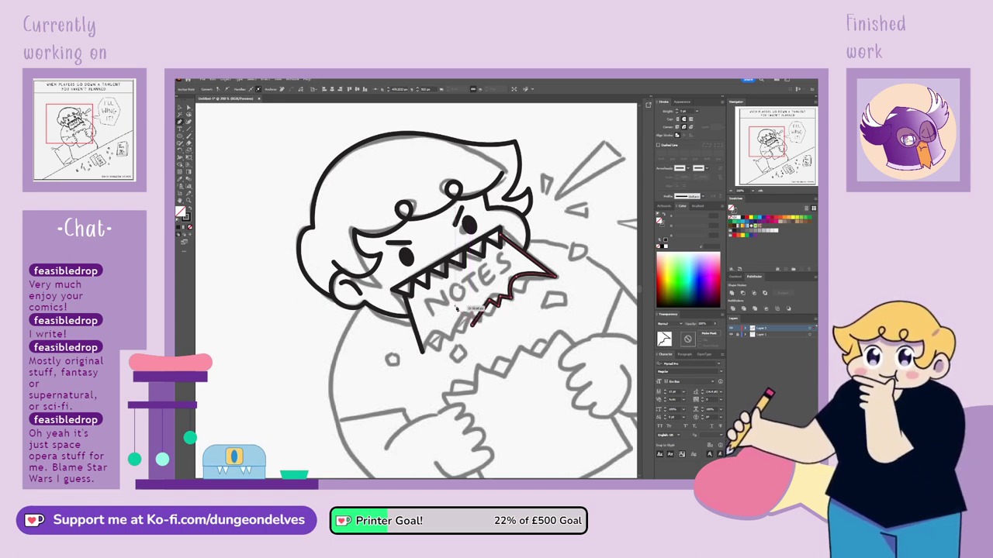
click(464, 314)
click(451, 339)
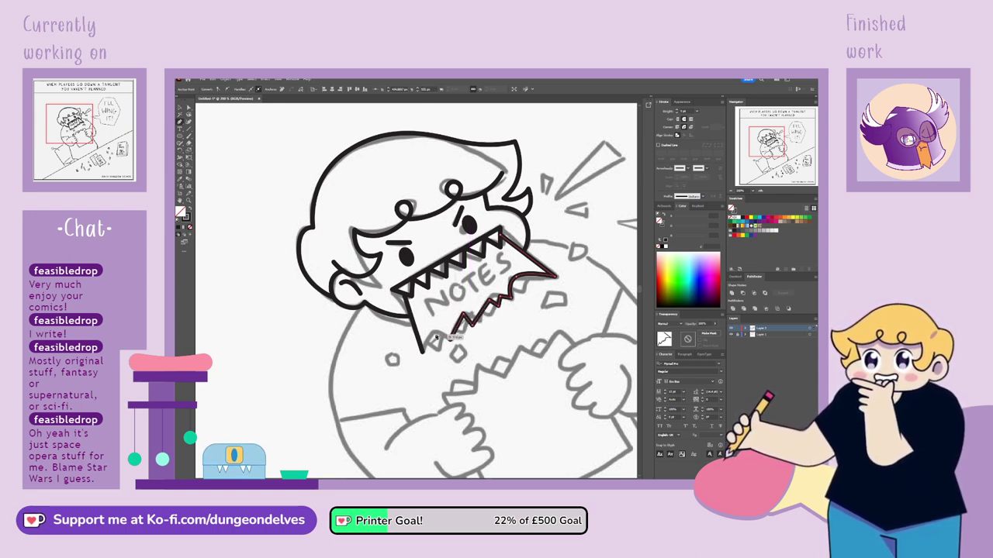
click(436, 334)
click(431, 341)
click(427, 337)
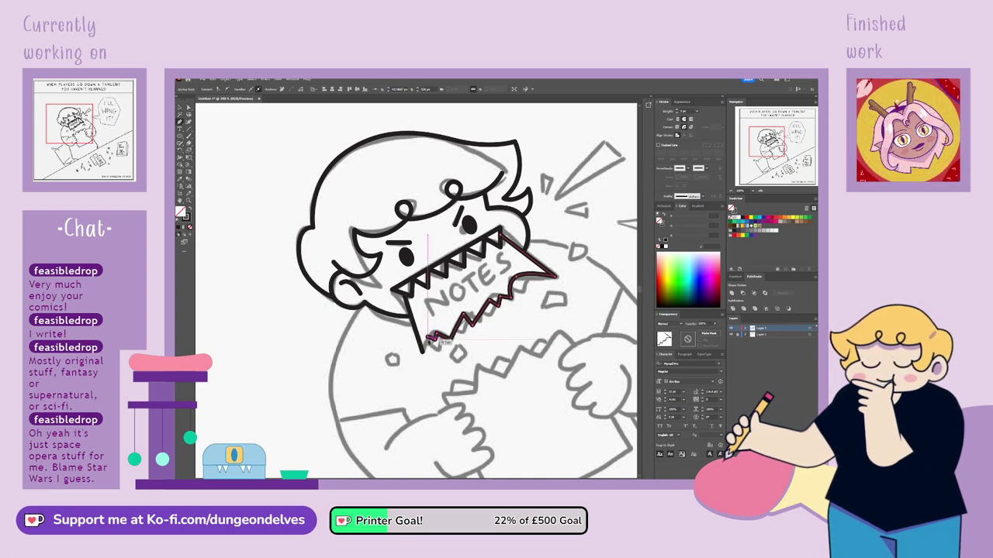
click(423, 353)
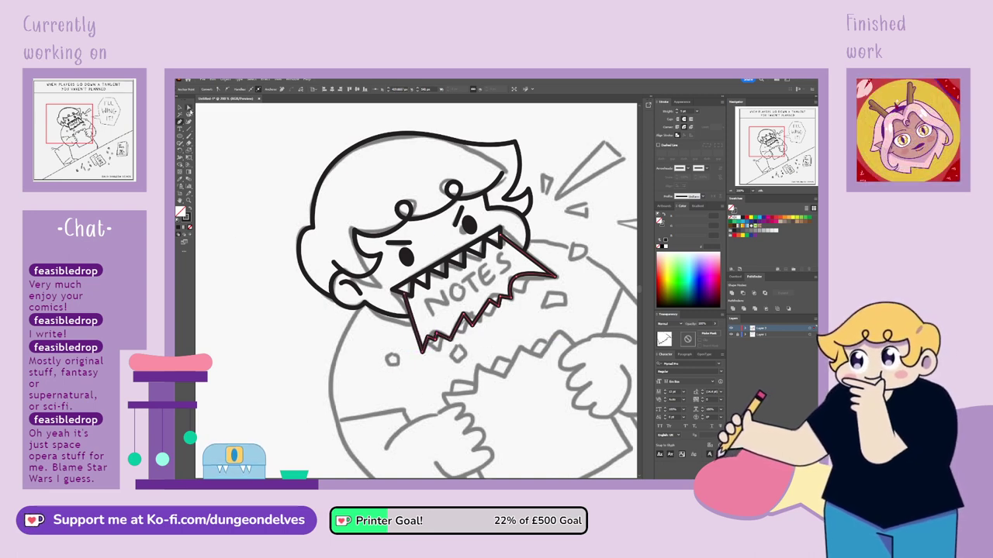
Reshape the torn edge near the note's right corner with the Direct Selection tool, replacing the curve with straight, sharp segments.
click(189, 110)
click(529, 273)
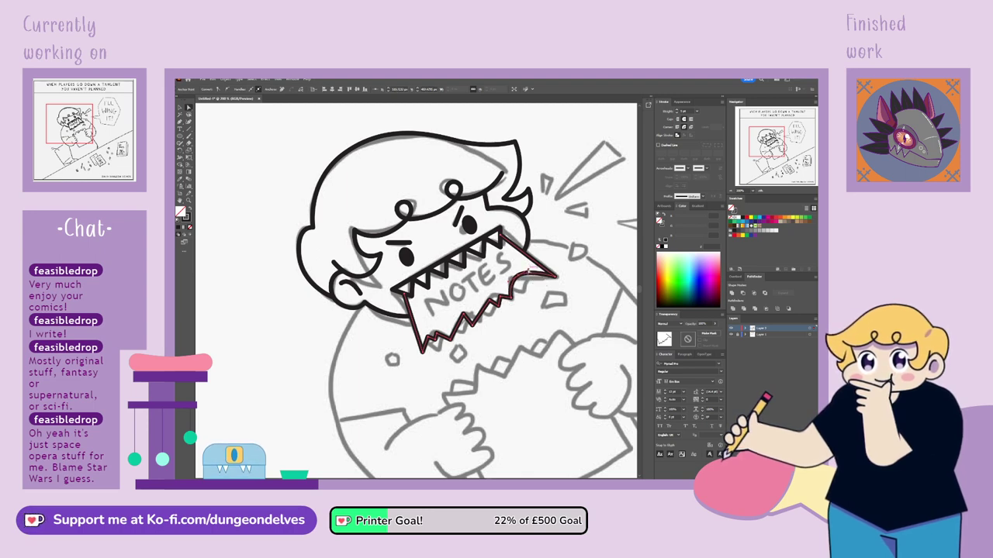
drag(529, 271, 528, 271)
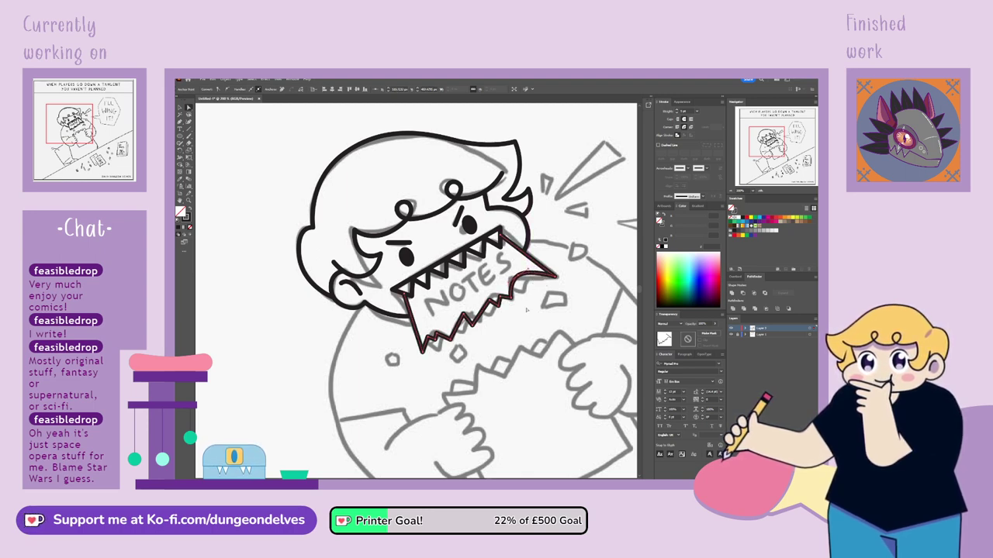
click(529, 294)
click(505, 296)
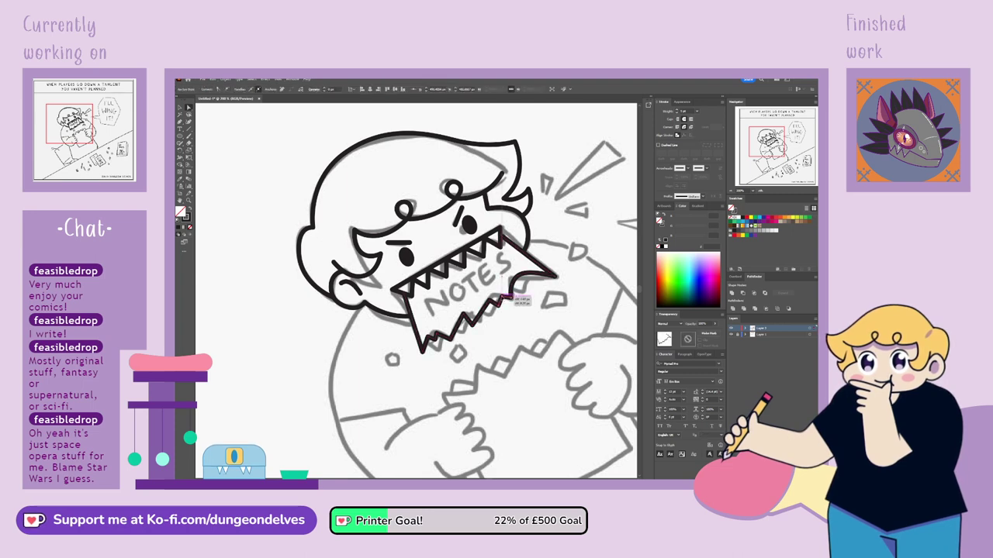
click(508, 328)
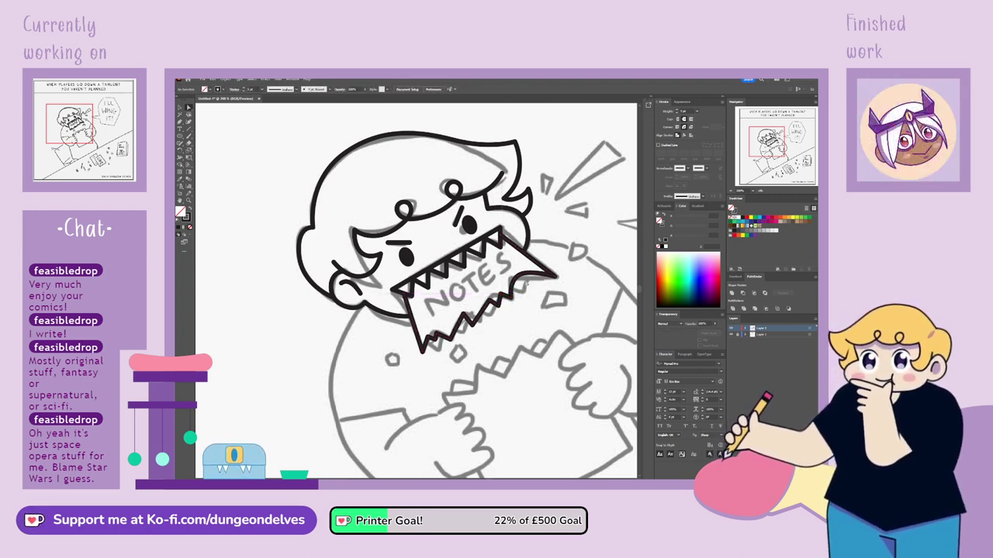
click(521, 277)
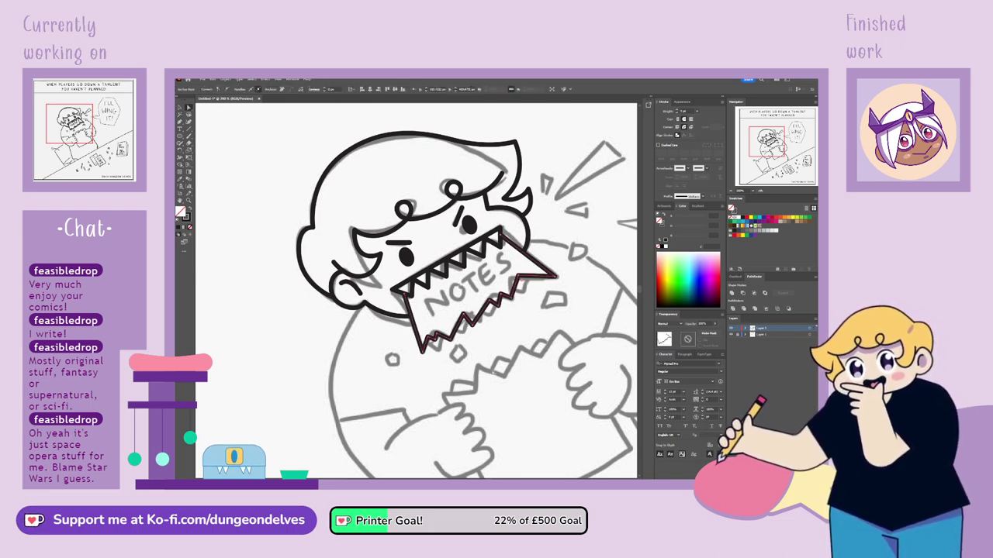
key(ctrl+shift+a)
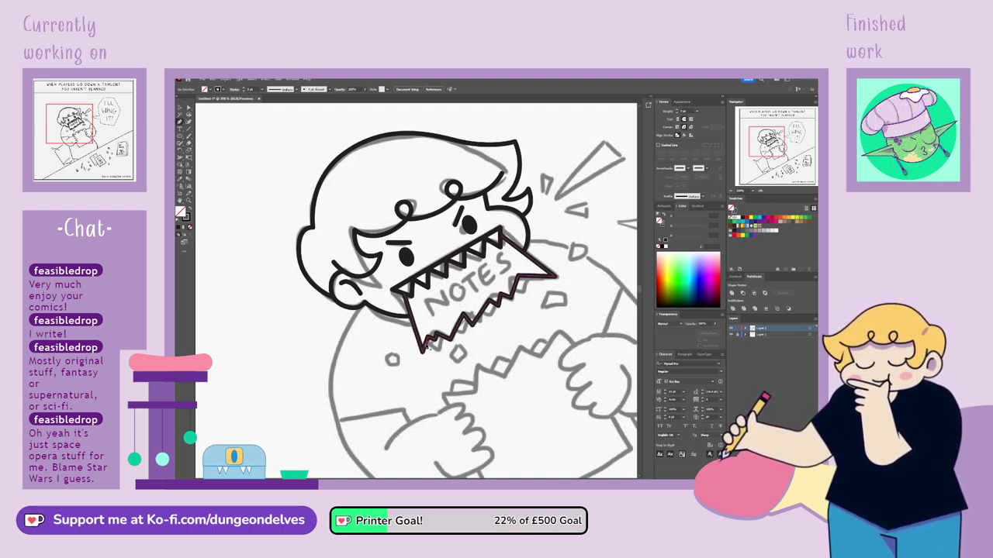
Draw a second jagged line just below the torn edge, running from the note's lower left corner to its right corner.
click(428, 356)
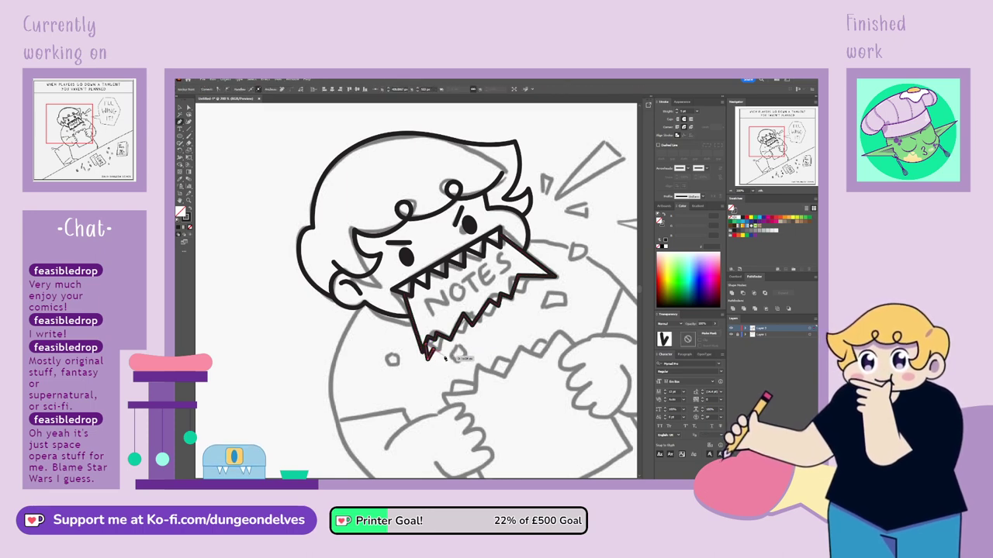
click(433, 353)
click(445, 351)
click(459, 352)
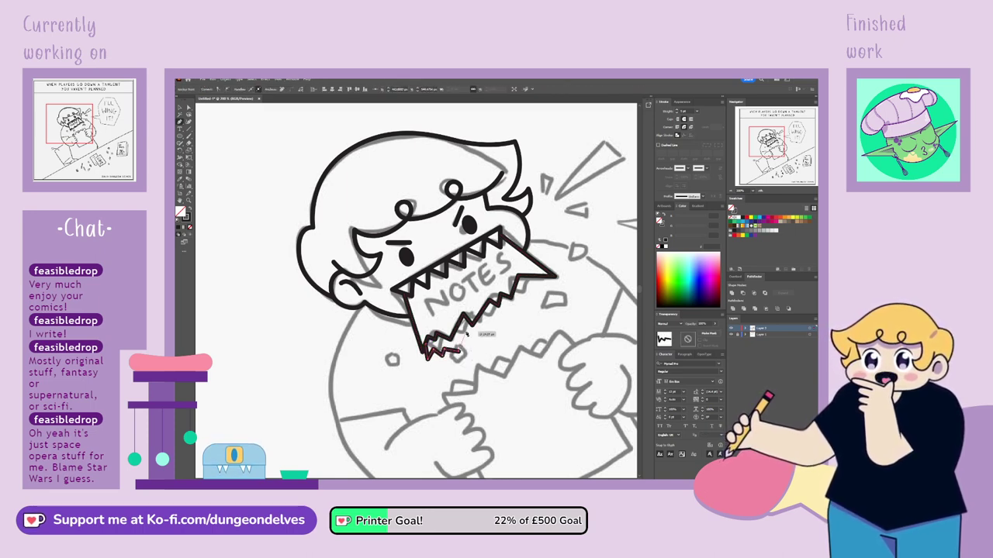
click(467, 332)
click(488, 323)
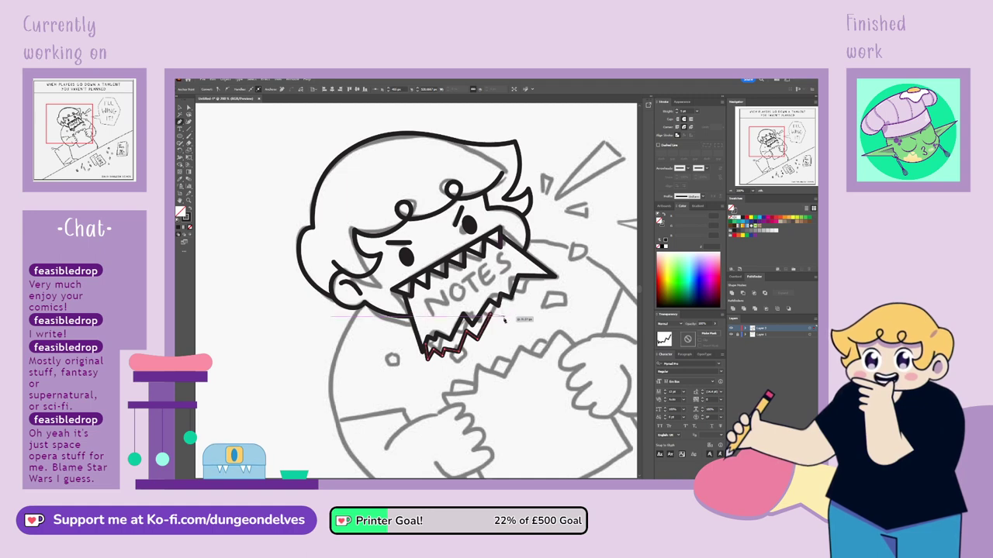
click(497, 329)
click(506, 316)
click(512, 321)
click(520, 310)
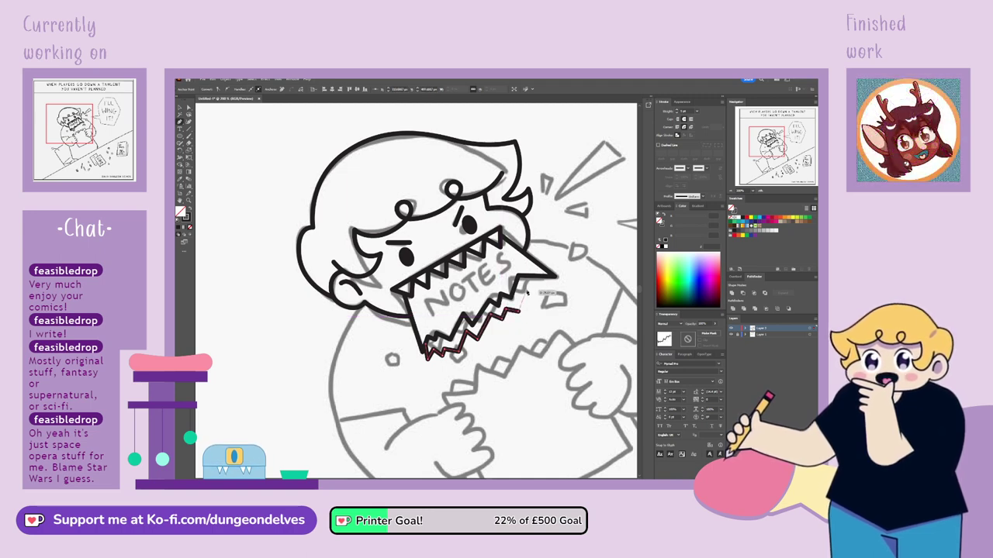
click(526, 290)
click(561, 287)
click(552, 278)
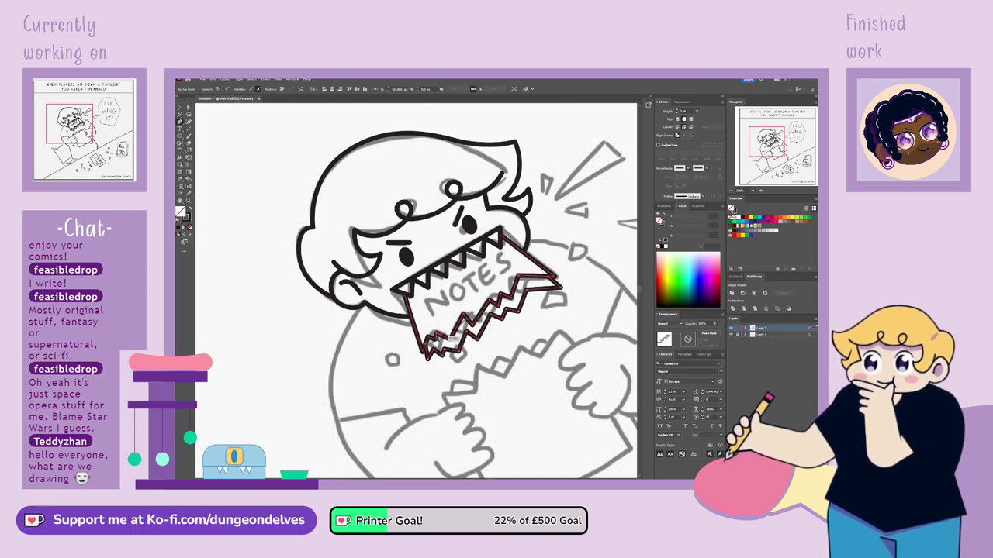
Finish the second jagged line at the note's lower left corner and check the inking with the sketch layer hidden and shown again.
click(431, 345)
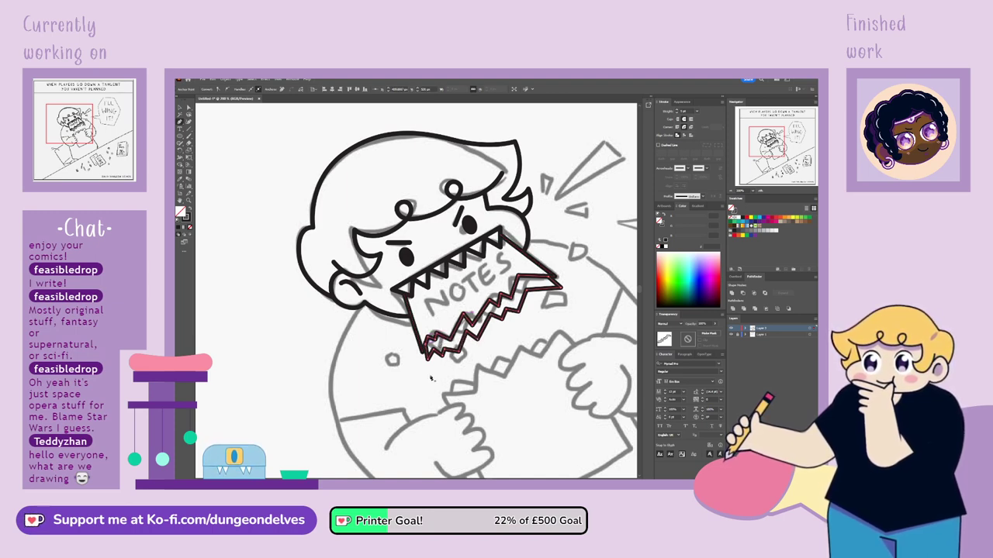
click(731, 334)
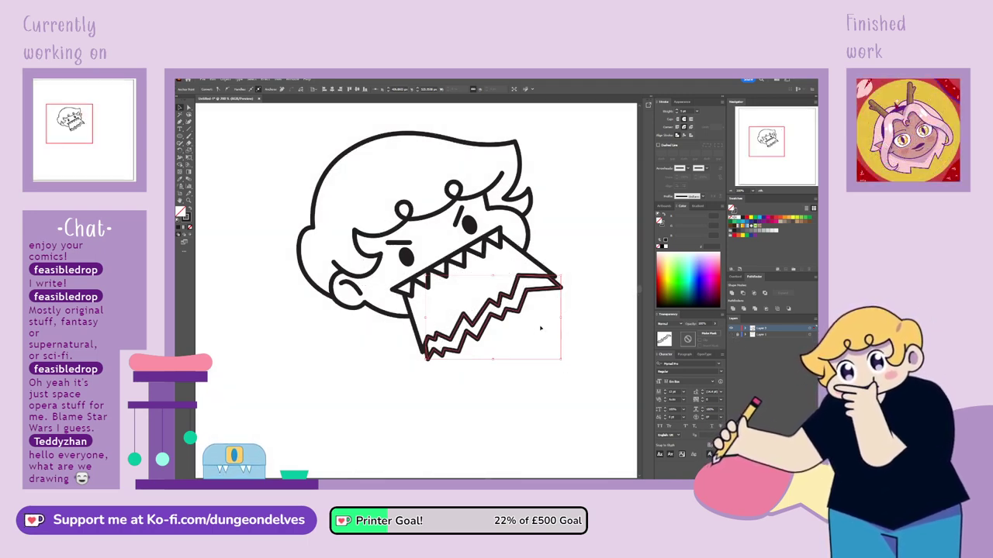
click(731, 335)
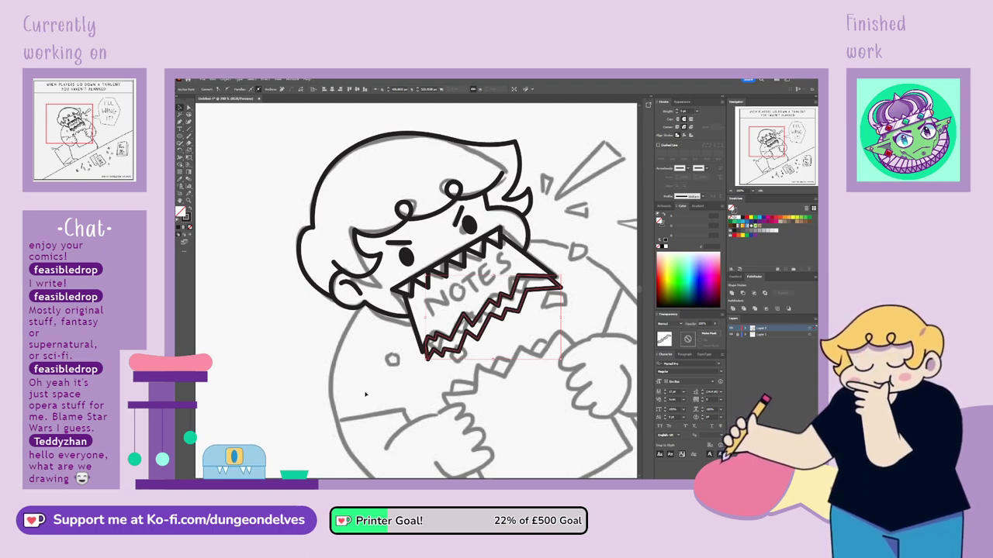
click(366, 395)
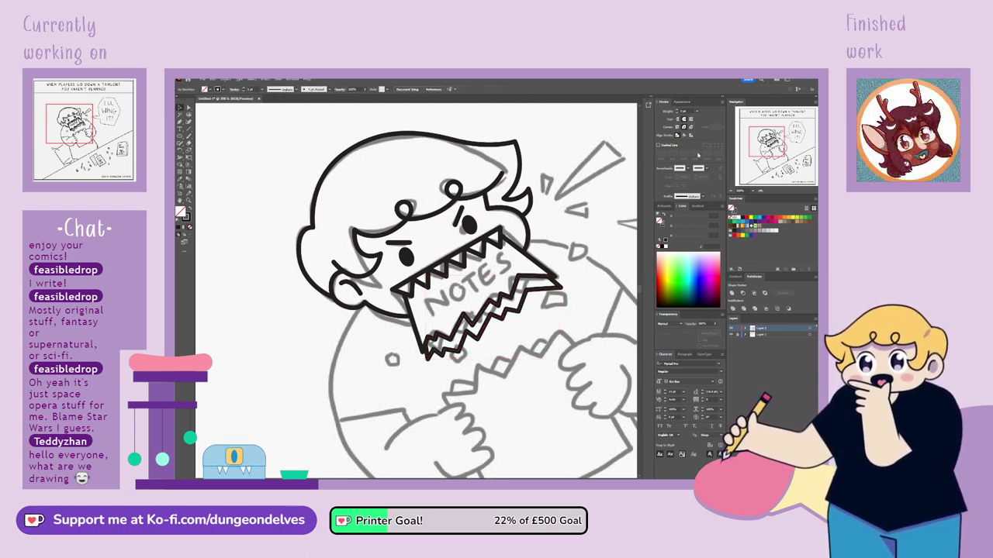
key(ctrl+minus)
key(ctrl+minus)
key(ctrl+minus)
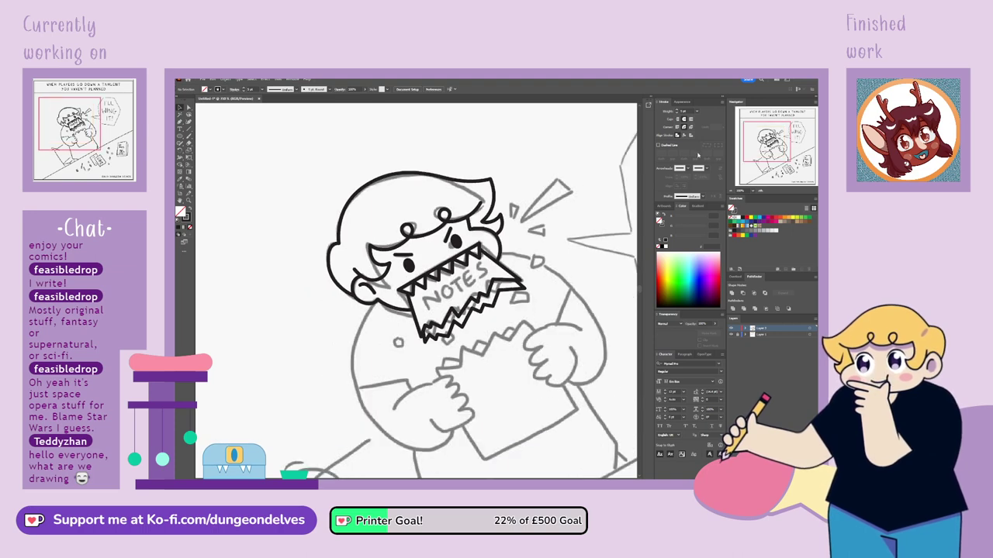
drag(567, 359, 533, 341)
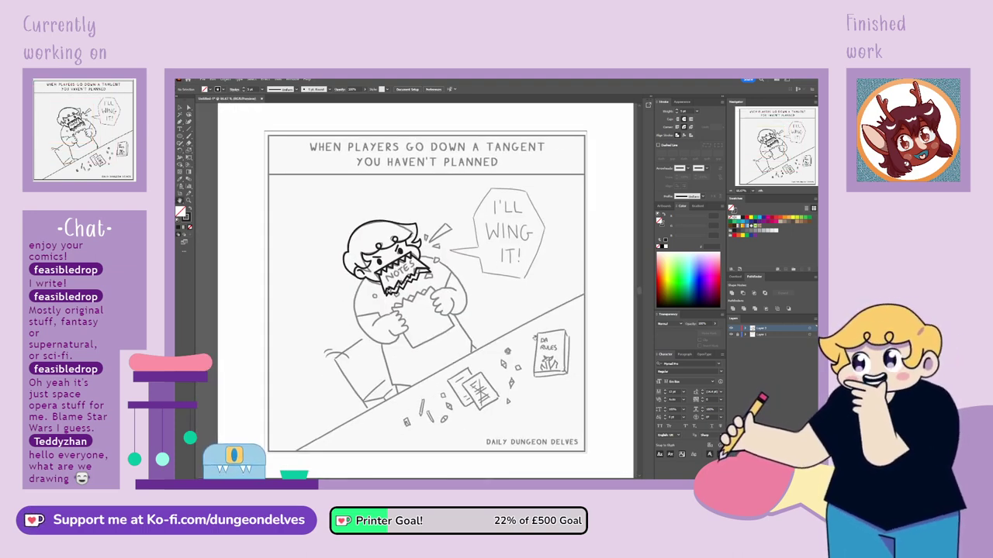
Examine the finished "Spicing Up Your Campaign" comic in its own document, undoing any accidental shift of the chef.
click(181, 108)
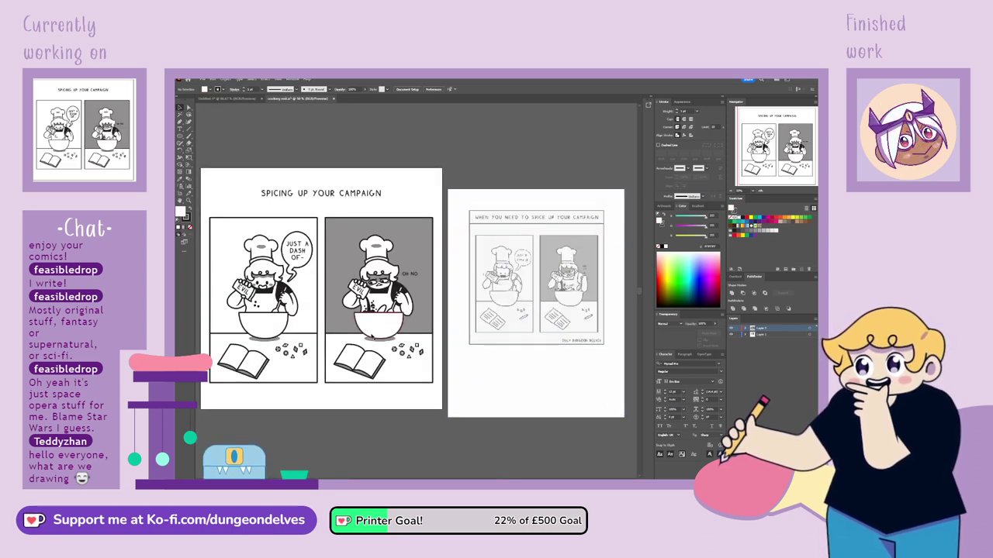
drag(372, 336, 422, 333)
key(ctrl+z)
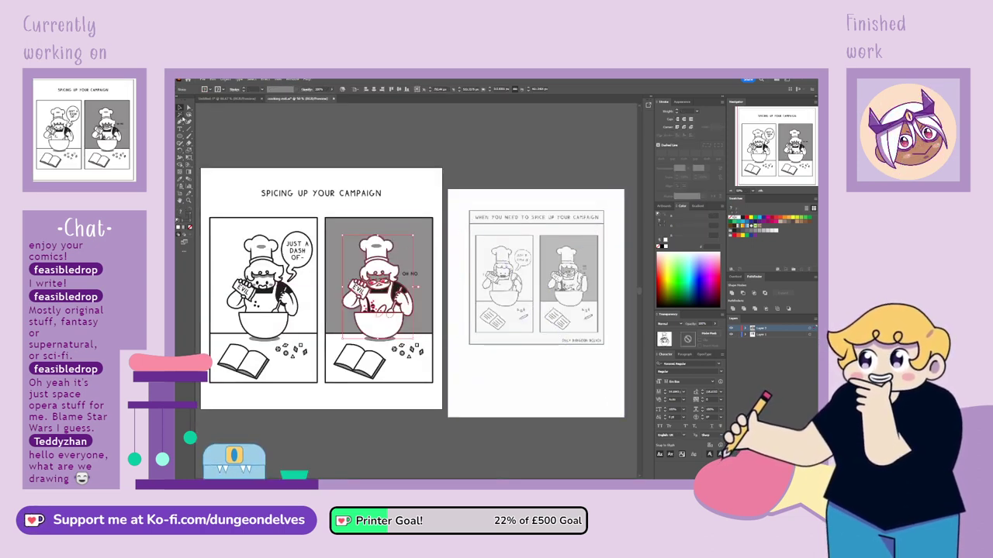
key(space)
drag(293, 244, 378, 243)
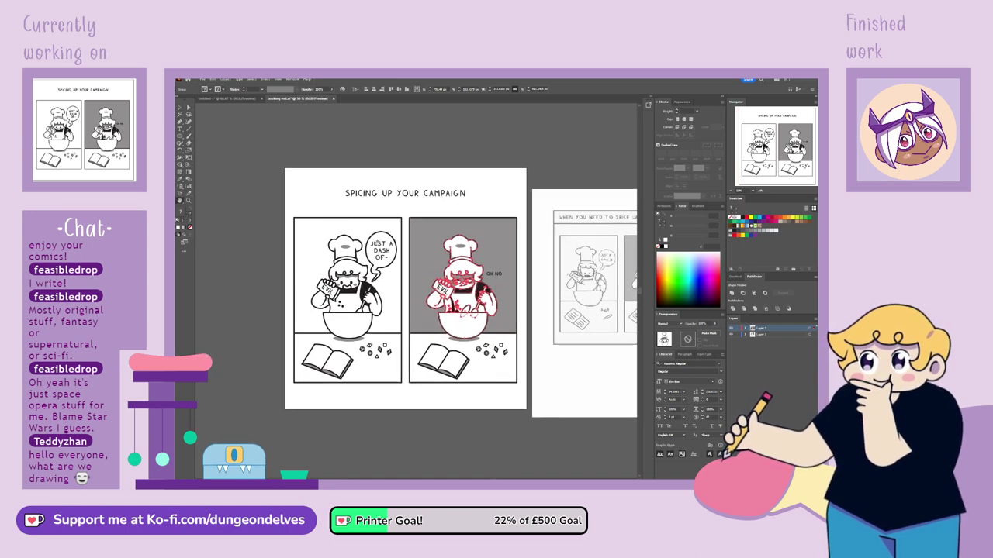
key(ctrl+equal)
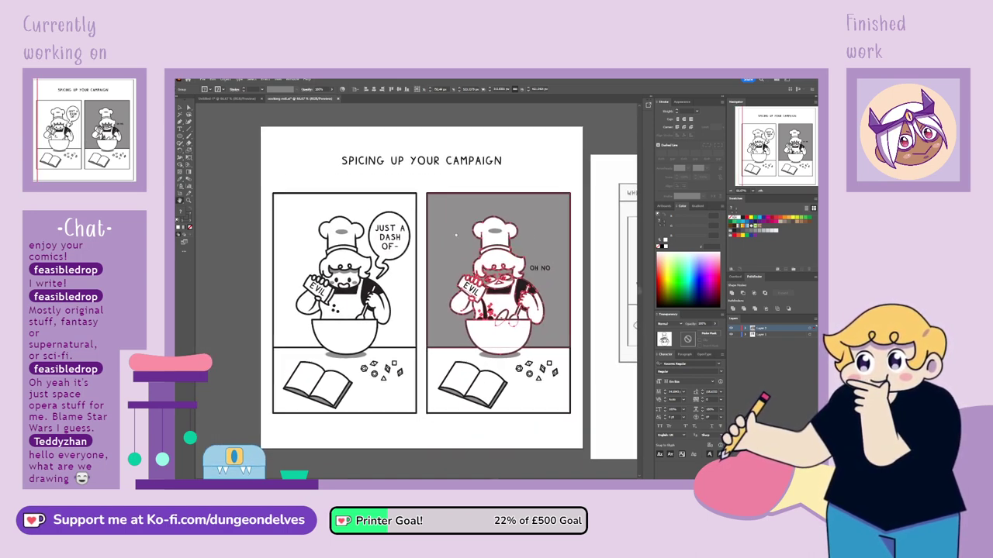
click(224, 329)
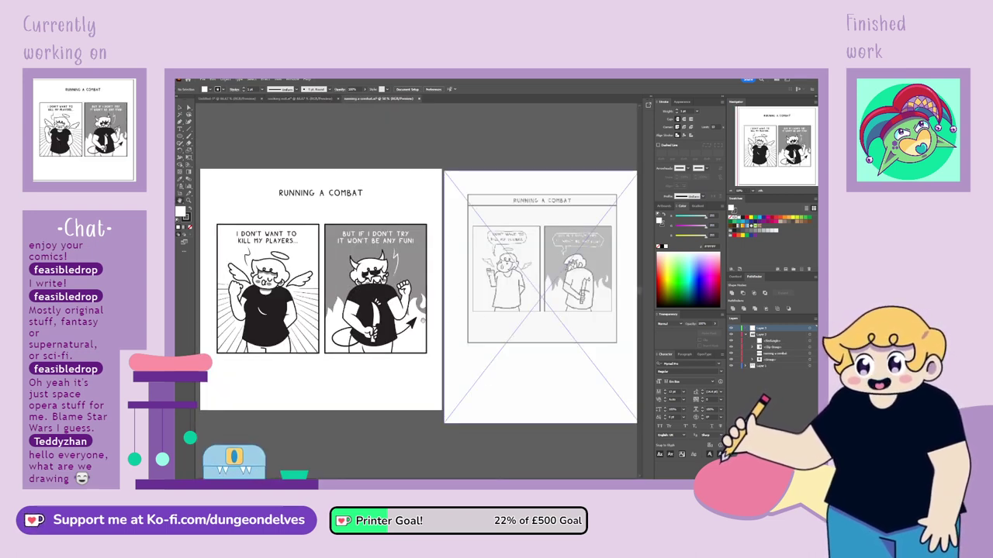
Examine both panels of the finished "Running a Combat" comic in its own document.
drag(389, 373, 489, 373)
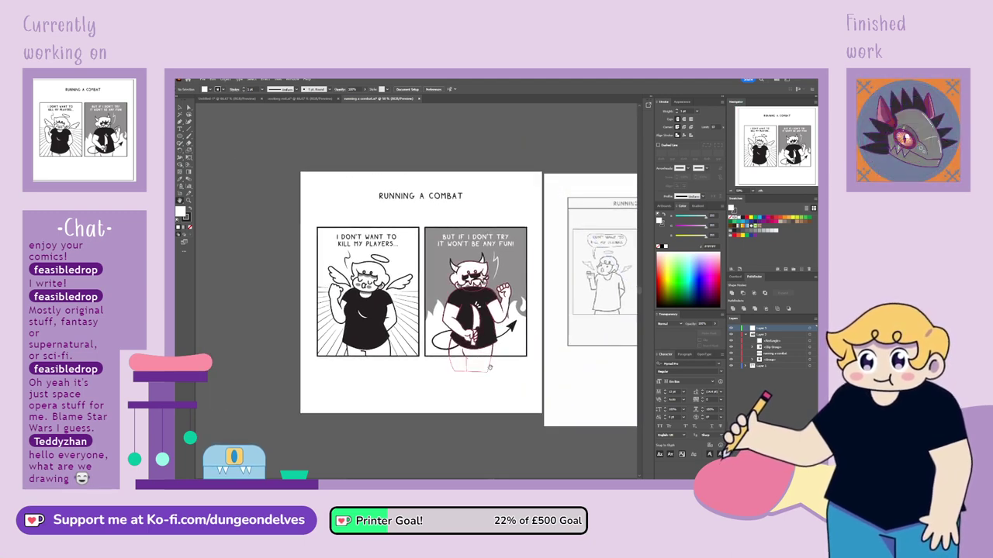
key(ctrl+plus)
key(ctrl+plus)
key(ctrl+minus)
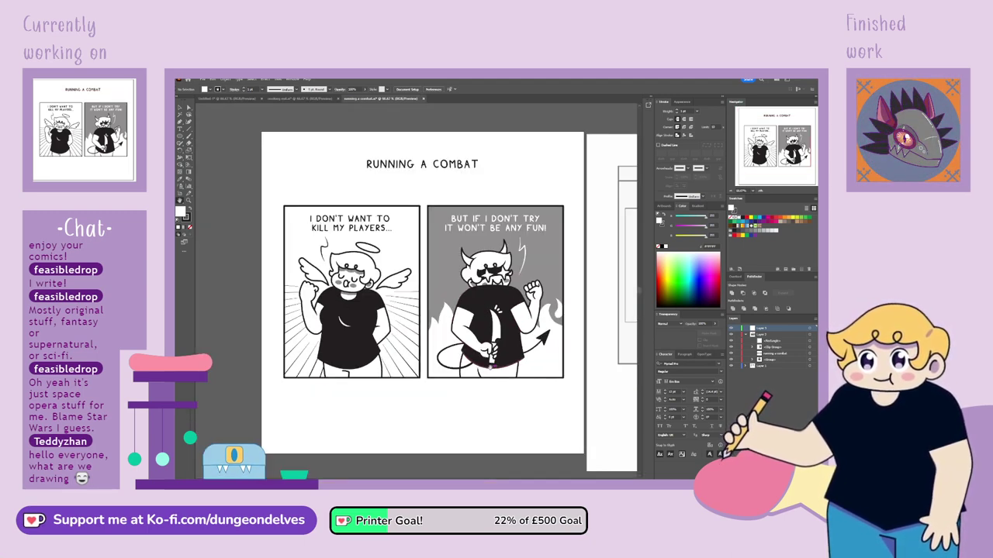
drag(470, 415, 452, 417)
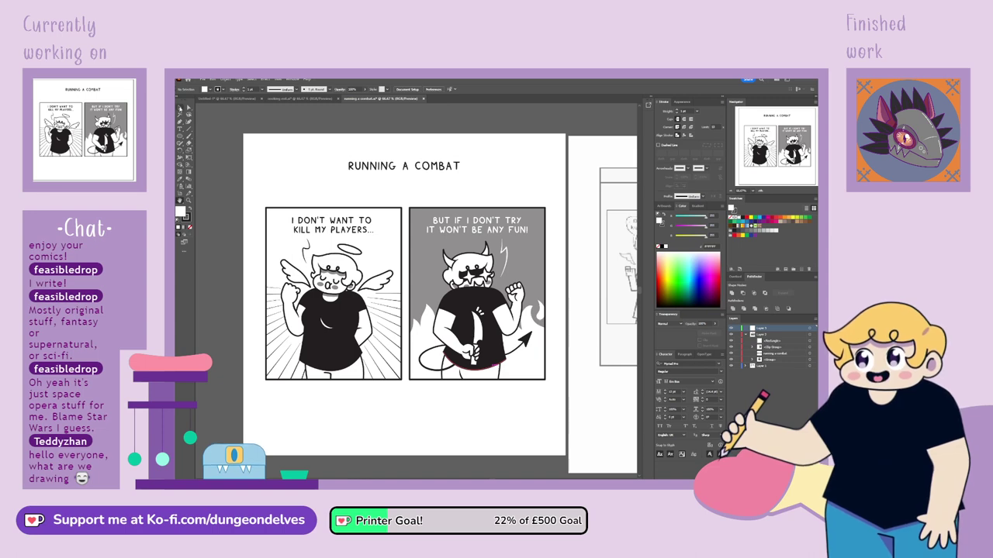
click(180, 109)
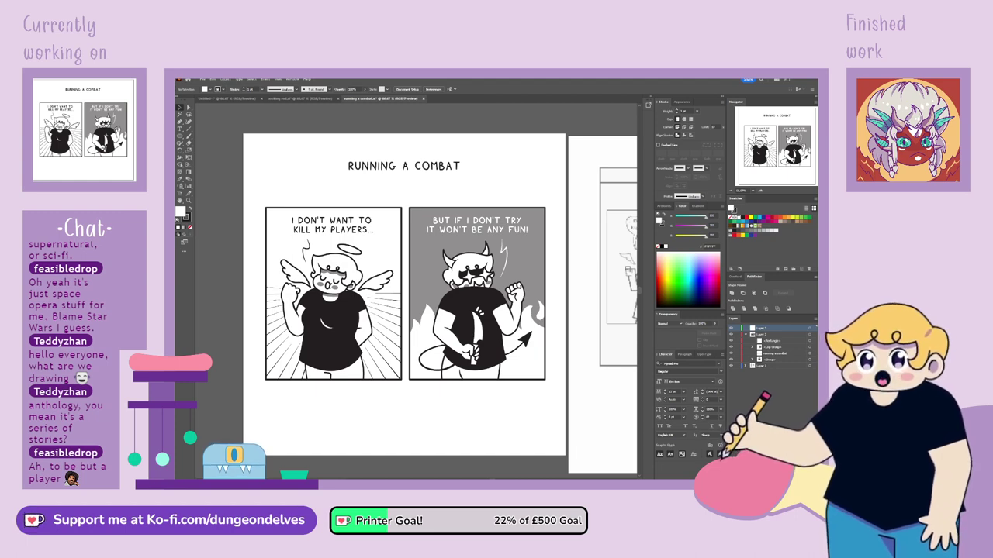
Return to the tangent comic and paint the body's left outline in one stroke, from below the ear down around the belly to the hand.
click(230, 98)
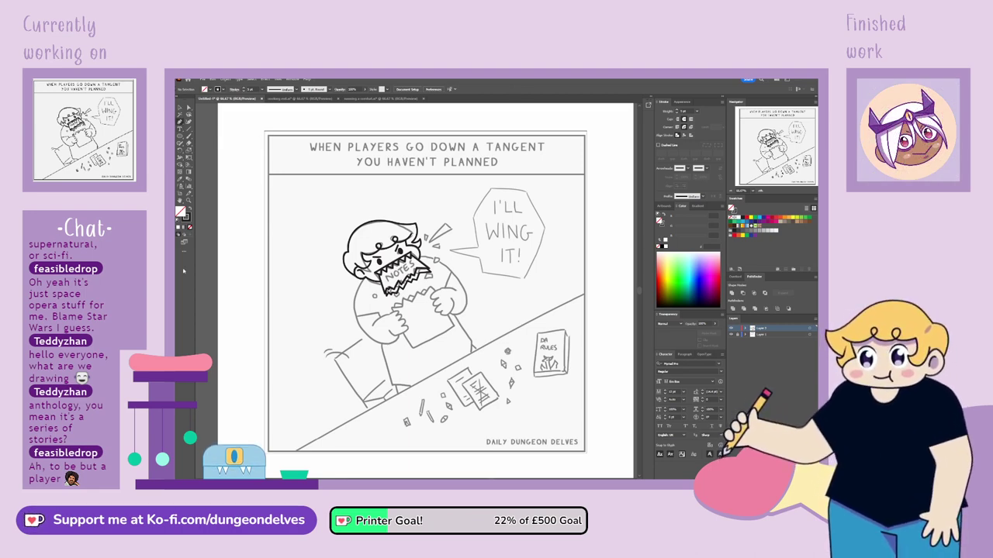
key(ctrl+equal)
key(ctrl+equal)
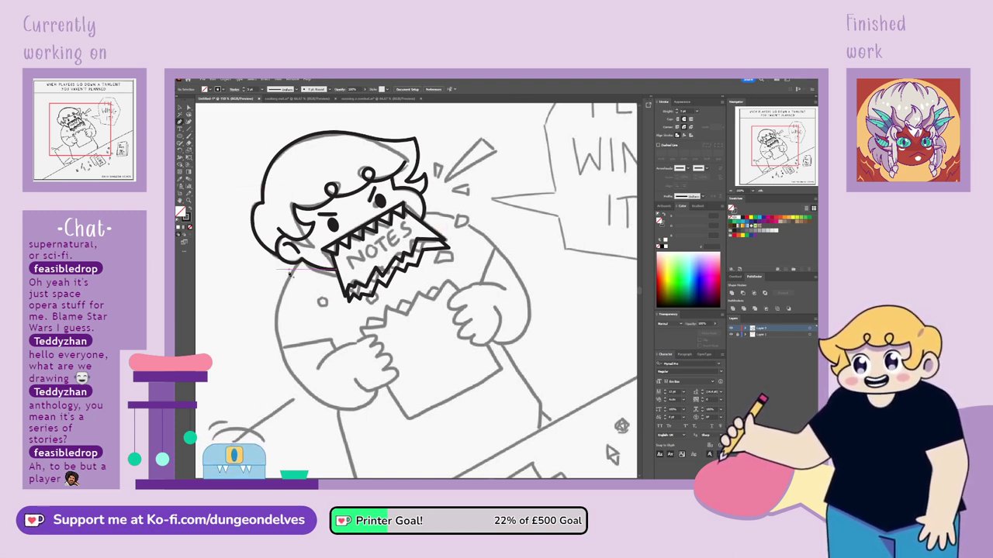
click(189, 137)
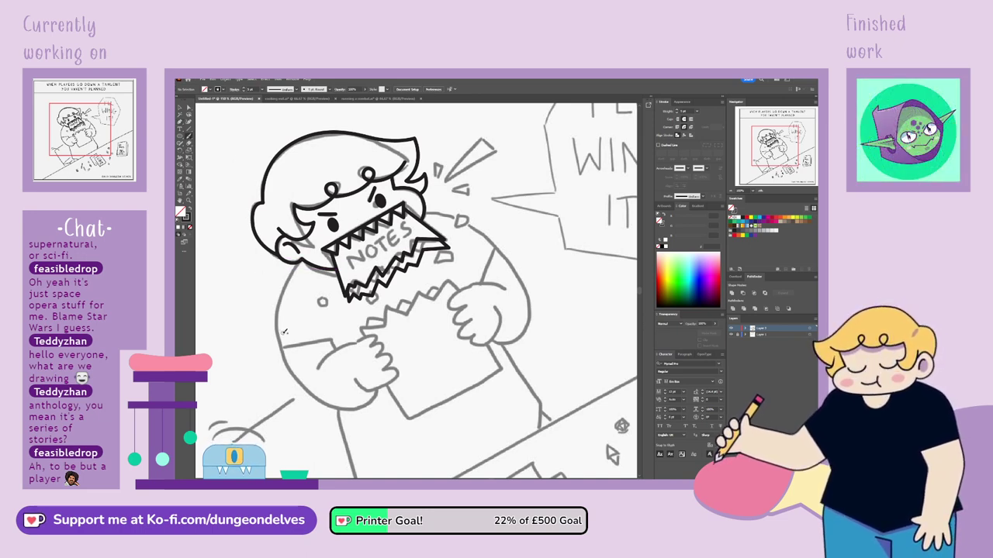
key(ctrl+minus)
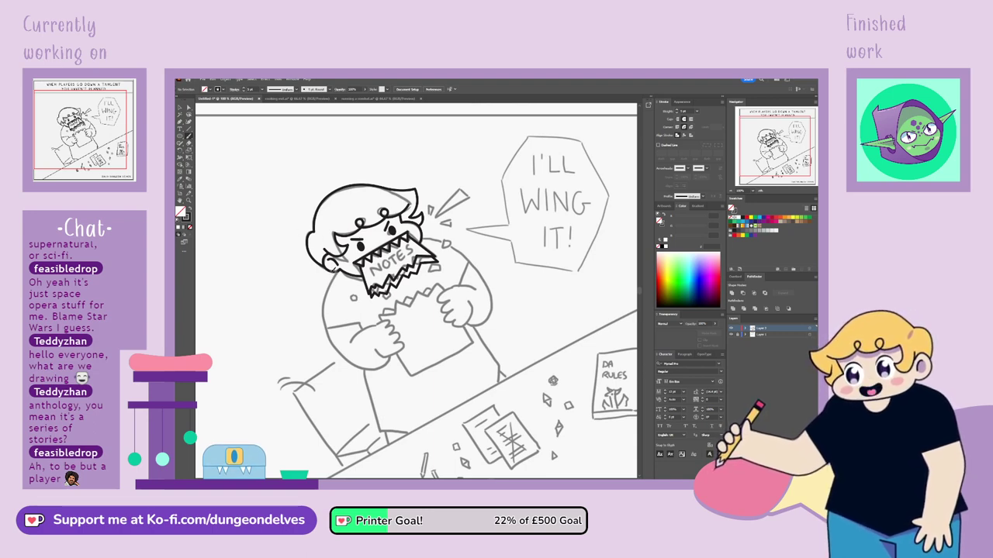
mouse_move(335, 268)
mouse_down()
mouse_move(329, 340)
mouse_move(344, 367)
mouse_move(376, 385)
mouse_move(399, 355)
mouse_up()
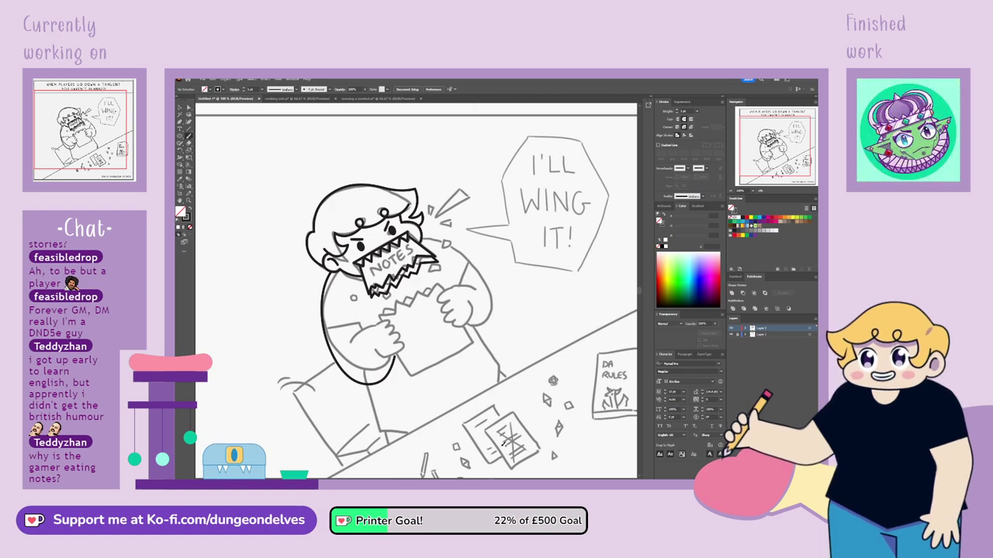
Draw a short curve inside the body outline with the Pen tool, rising from the lower belly toward the left hand.
key(ctrl+minus)
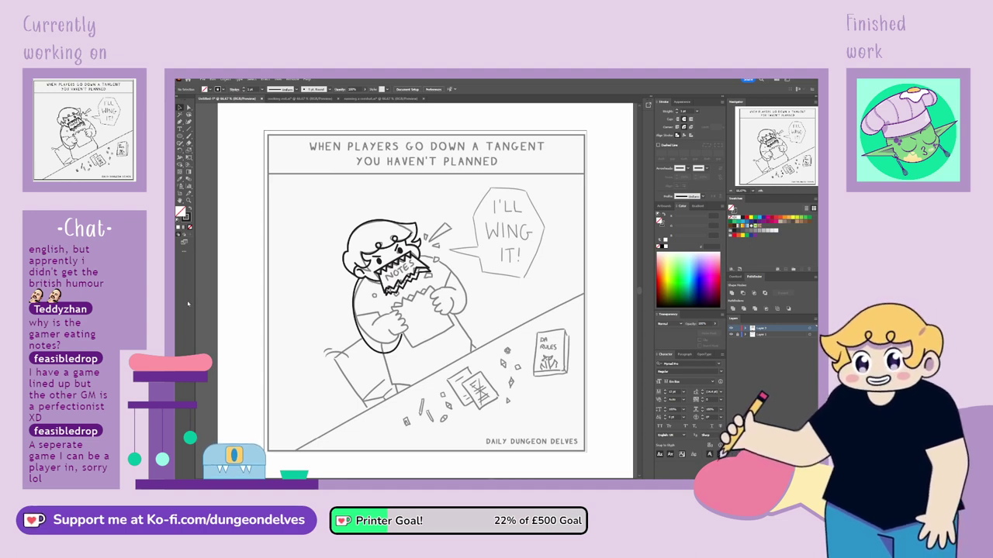
key(ctrl+plus)
key(ctrl+plus)
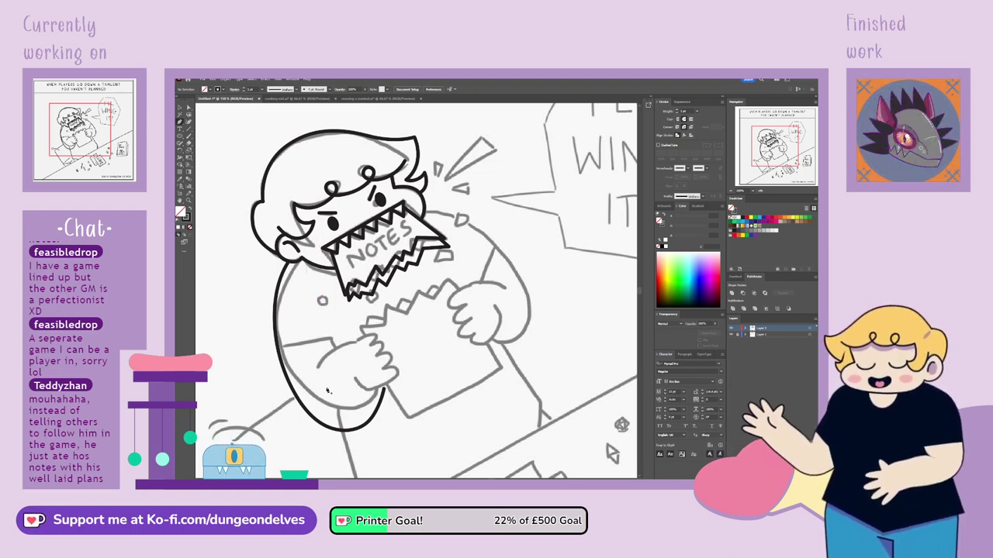
drag(332, 399, 327, 378)
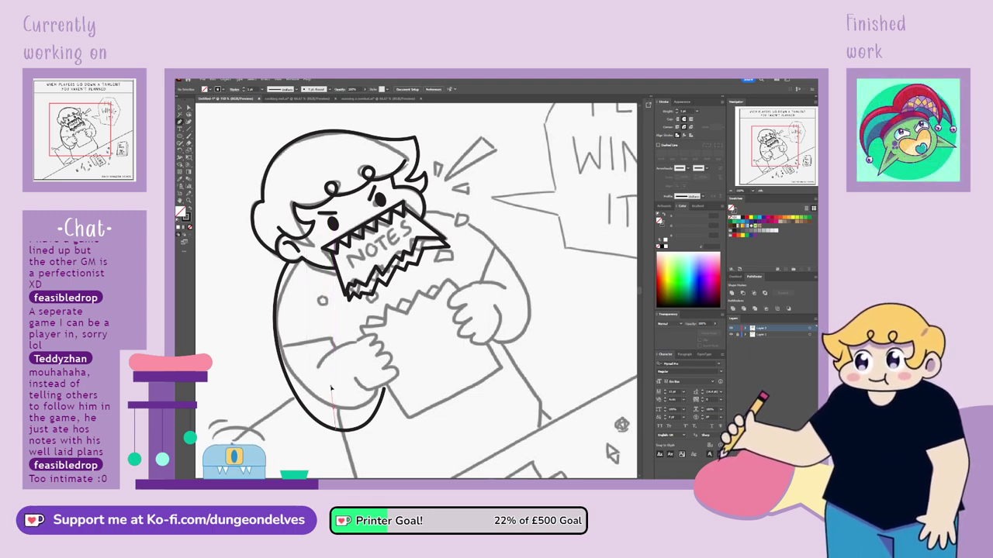
drag(331, 388, 331, 387)
drag(356, 354, 368, 346)
click(180, 108)
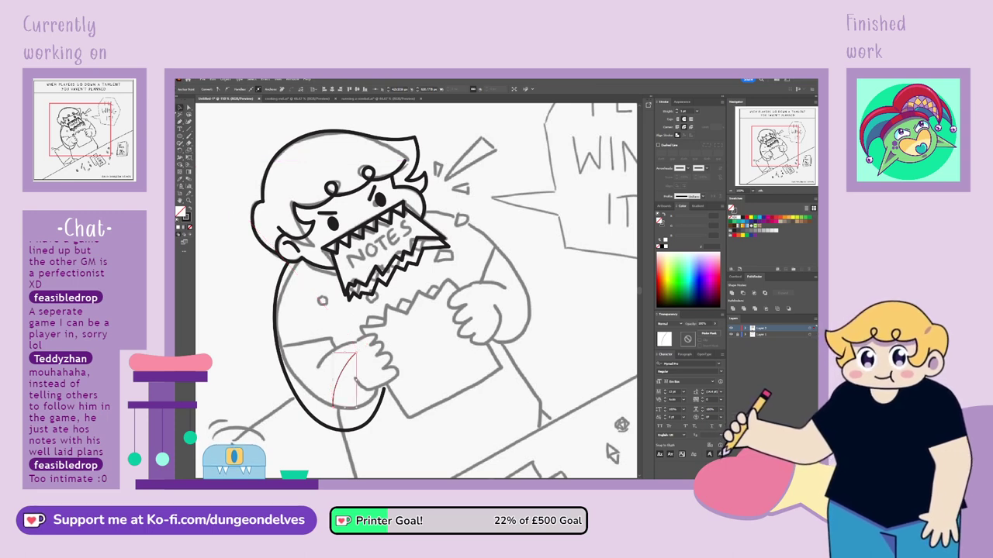
Copy the hair fringe's black stroke onto the new belly curve with the Eyedropper.
click(180, 180)
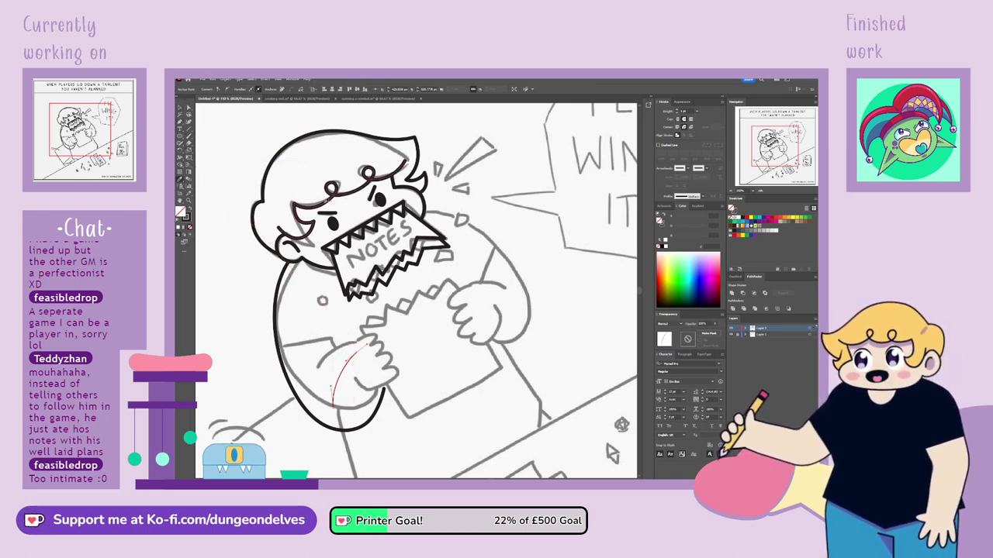
click(322, 205)
click(180, 108)
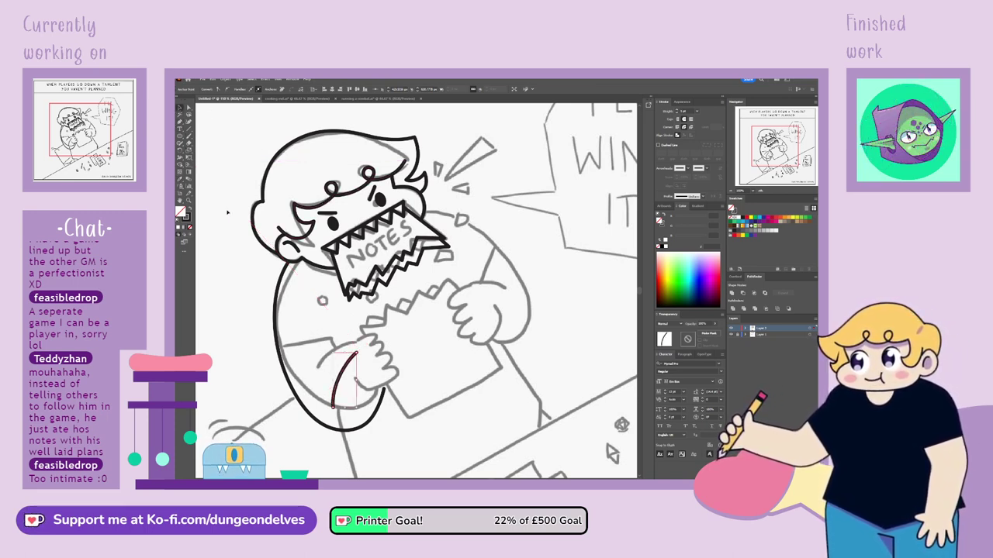
Switch the body outline to the Basic brush and set its stroke weight to 3 pt.
click(278, 343)
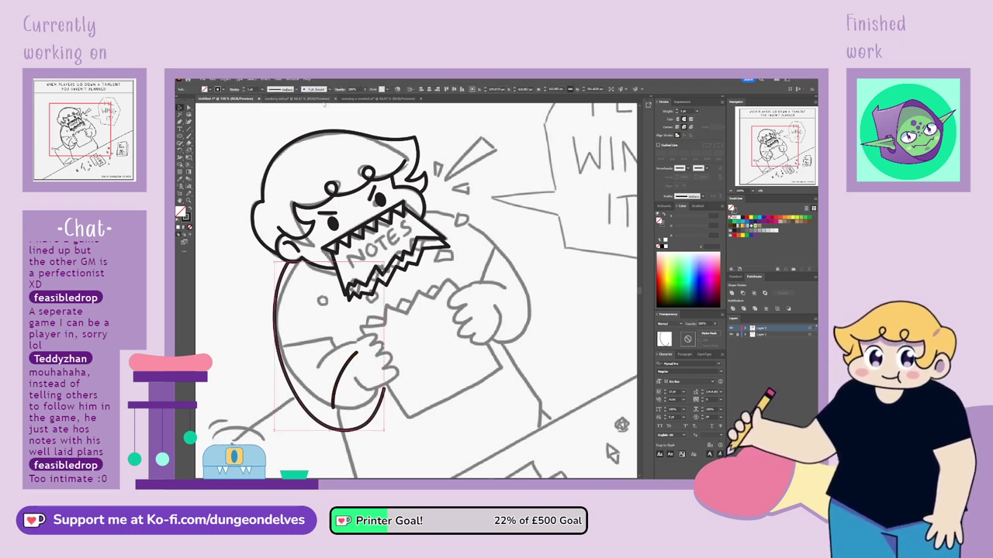
click(329, 89)
click(310, 109)
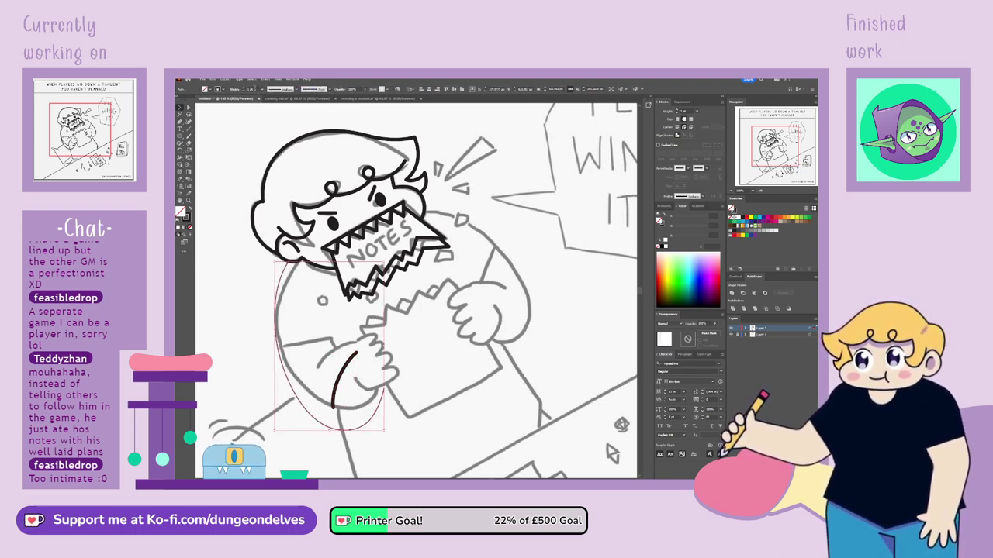
drag(256, 89, 221, 93)
text(3)
key(Return)
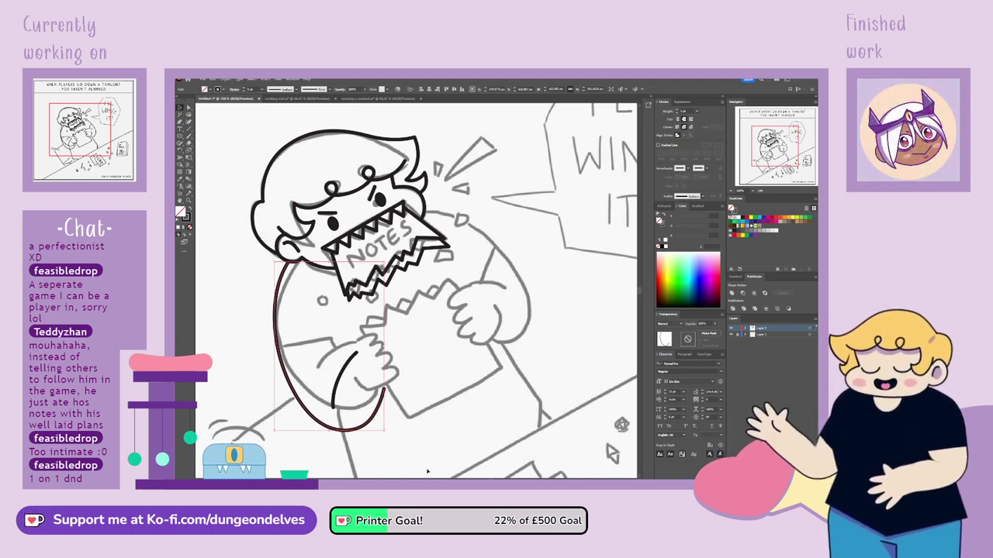
click(435, 439)
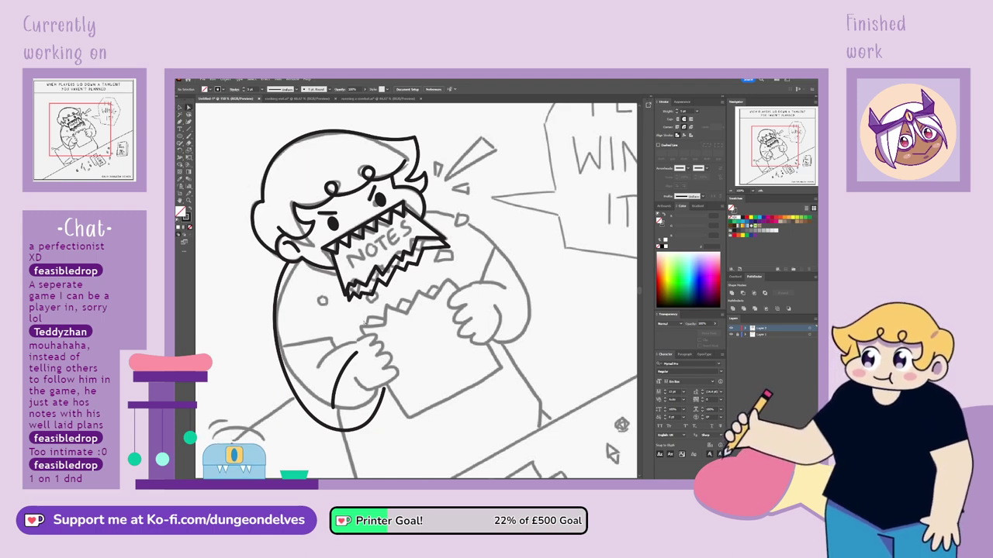
Extend the inner curve's upper end slightly toward the hand and raise the body outline's right end up to the fingers.
drag(357, 353, 362, 351)
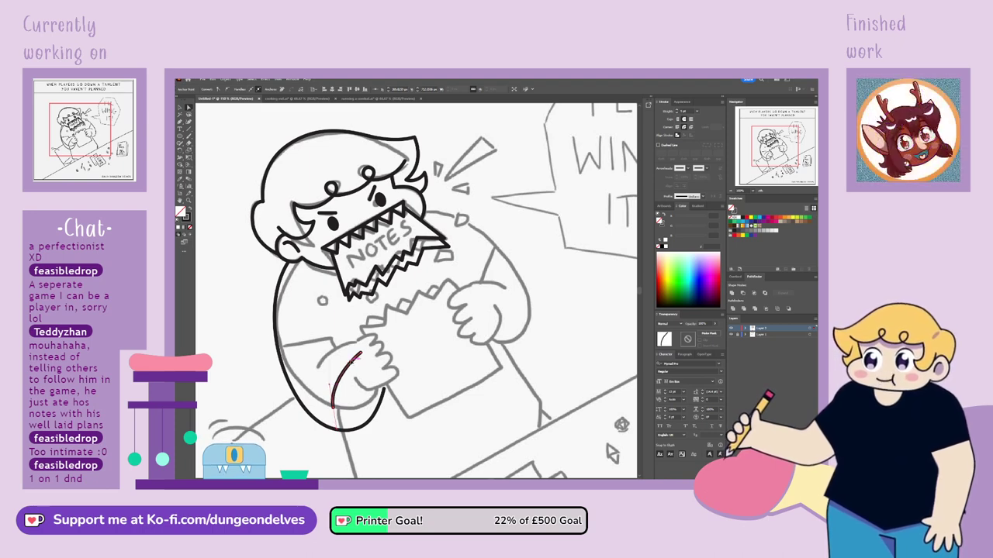
click(352, 363)
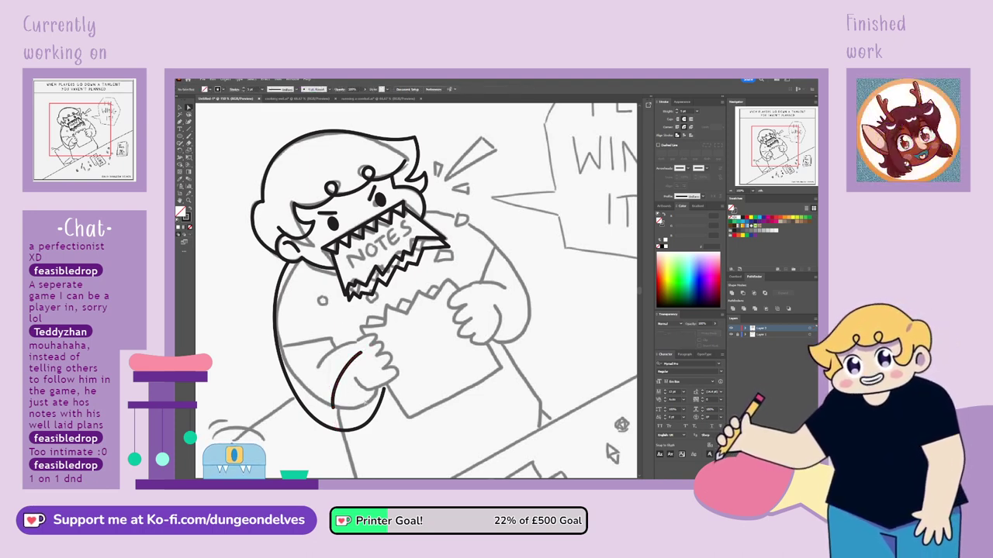
click(333, 408)
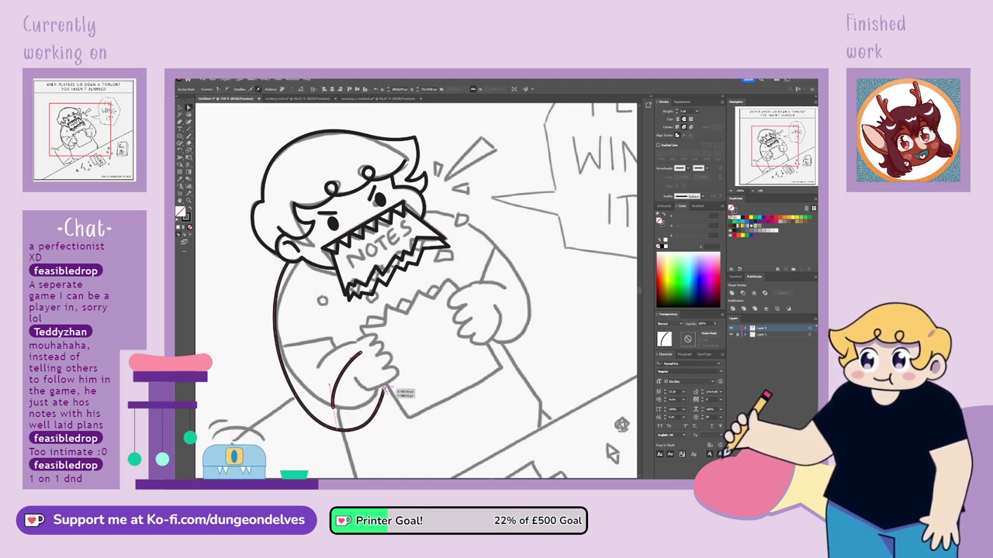
drag(383, 389, 384, 376)
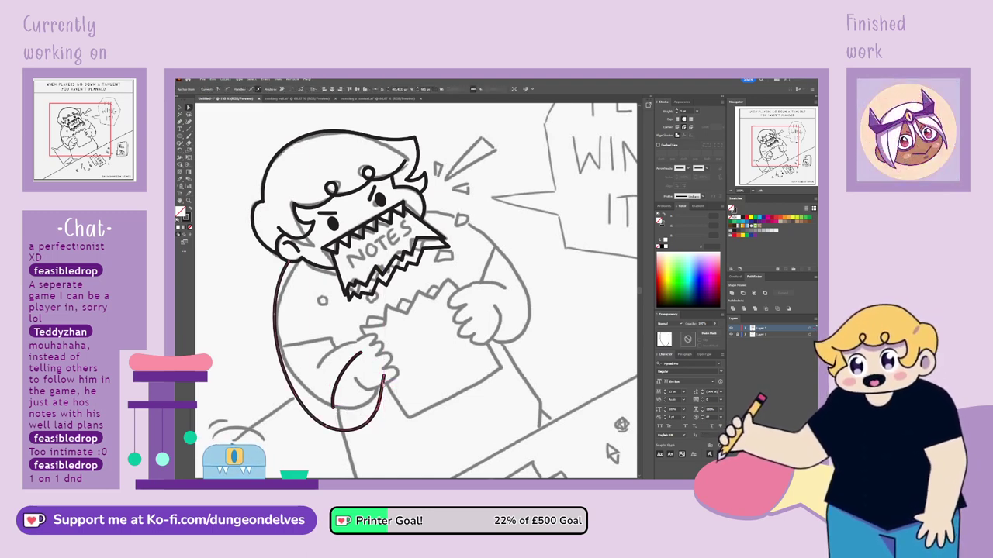
click(385, 301)
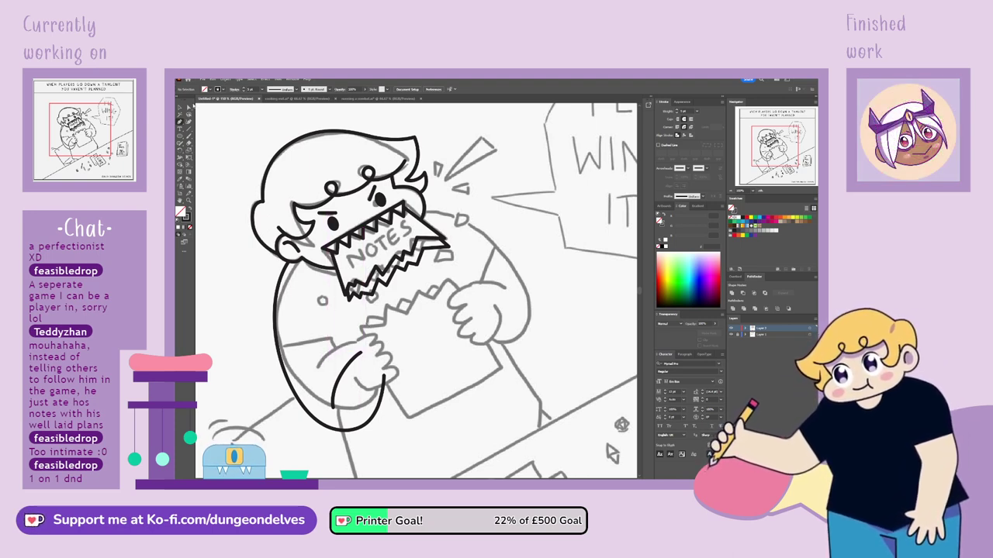
Hide the sketch layer and pull the inner arm curve's upper end higher toward where the hand starts.
click(361, 354)
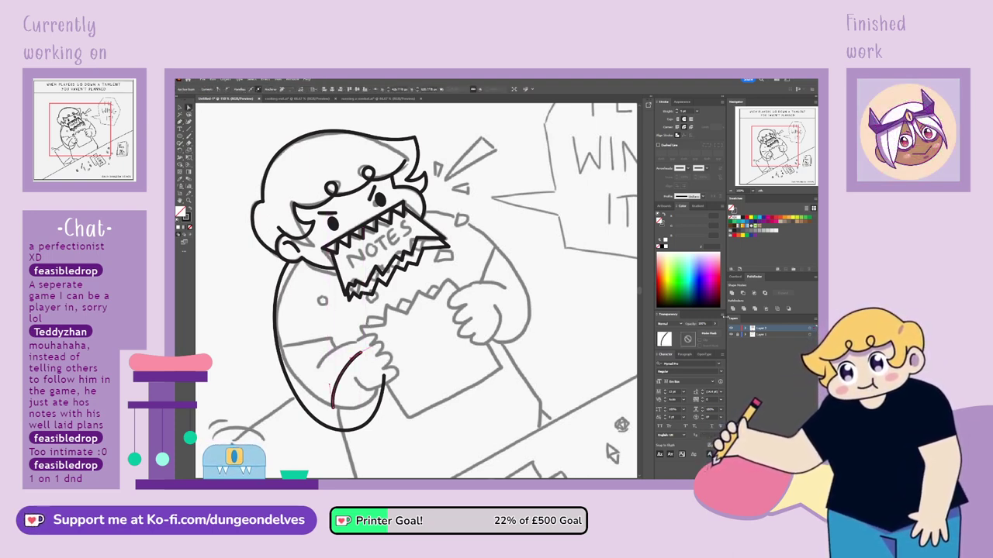
click(731, 335)
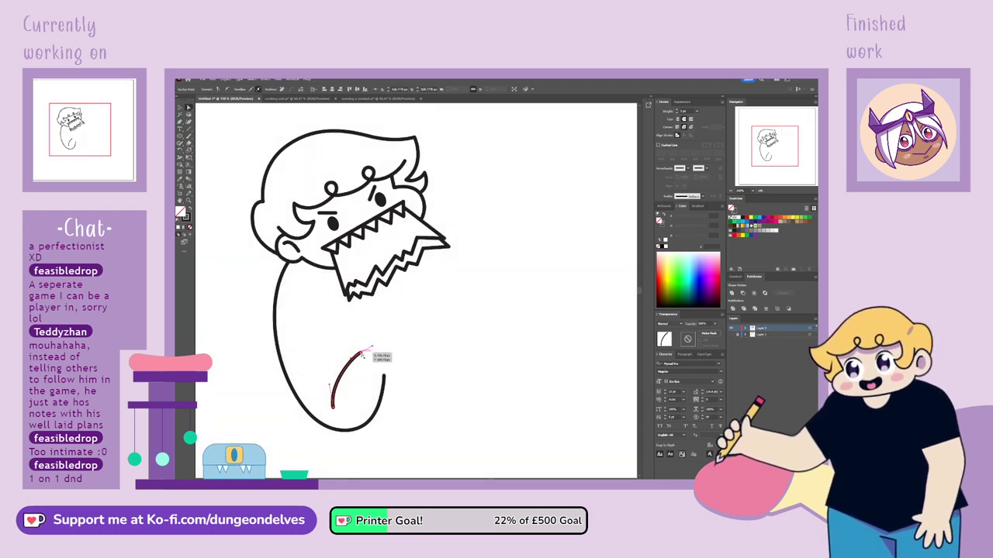
drag(361, 354, 366, 325)
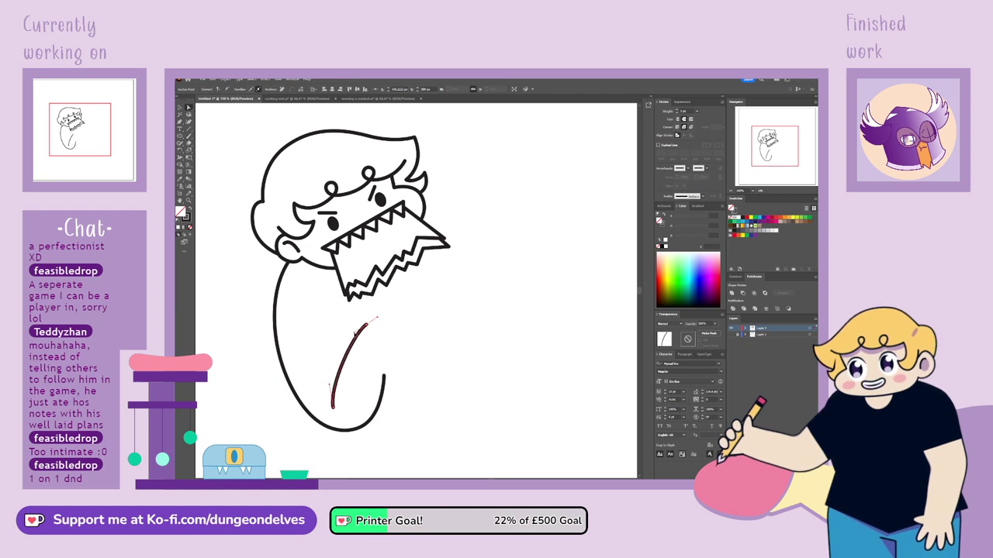
click(393, 314)
mouse_move(366, 325)
mouse_down()
mouse_move(372, 319)
mouse_move(356, 330)
mouse_up()
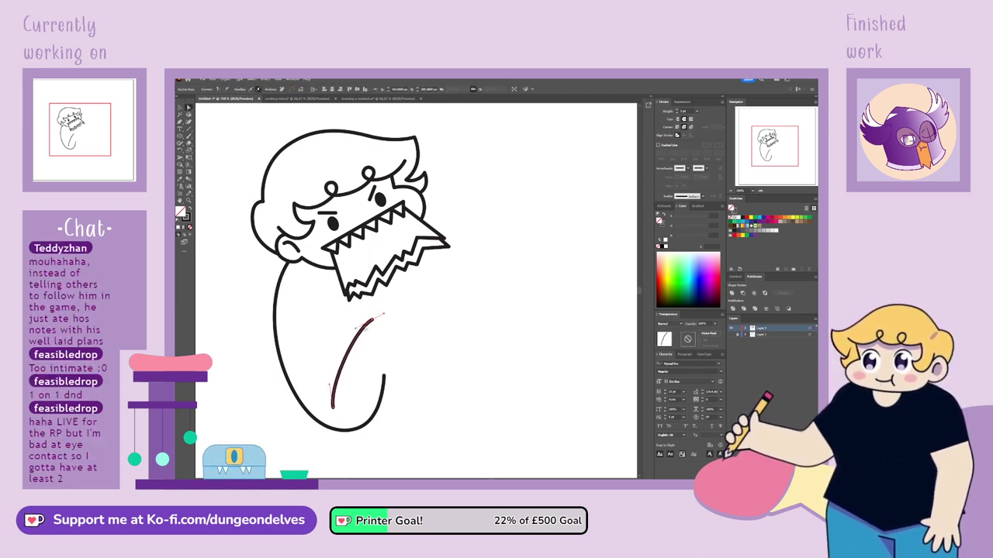
click(269, 193)
Continue the arm curve with the Pen tool to form the top of the hand and a first fingertip curling back.
click(376, 318)
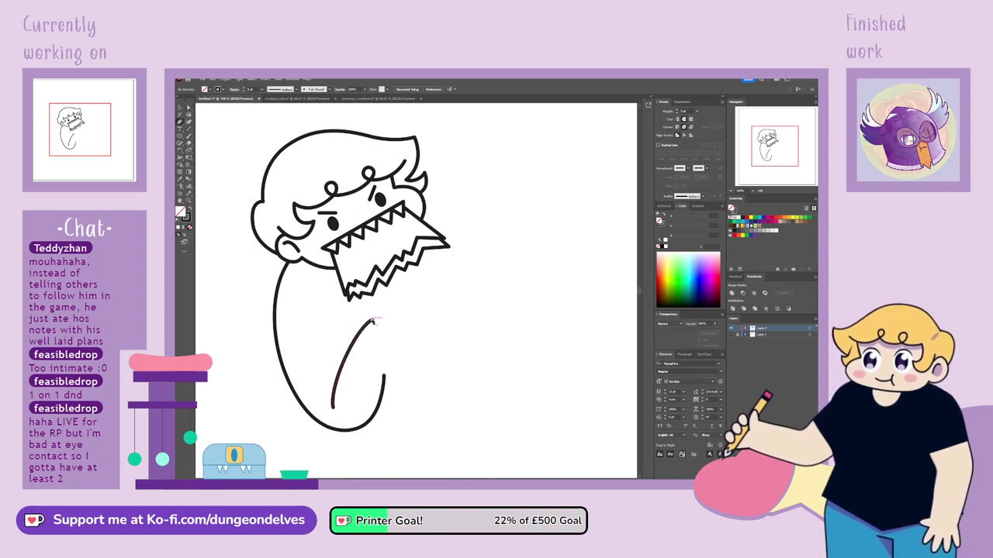
click(416, 318)
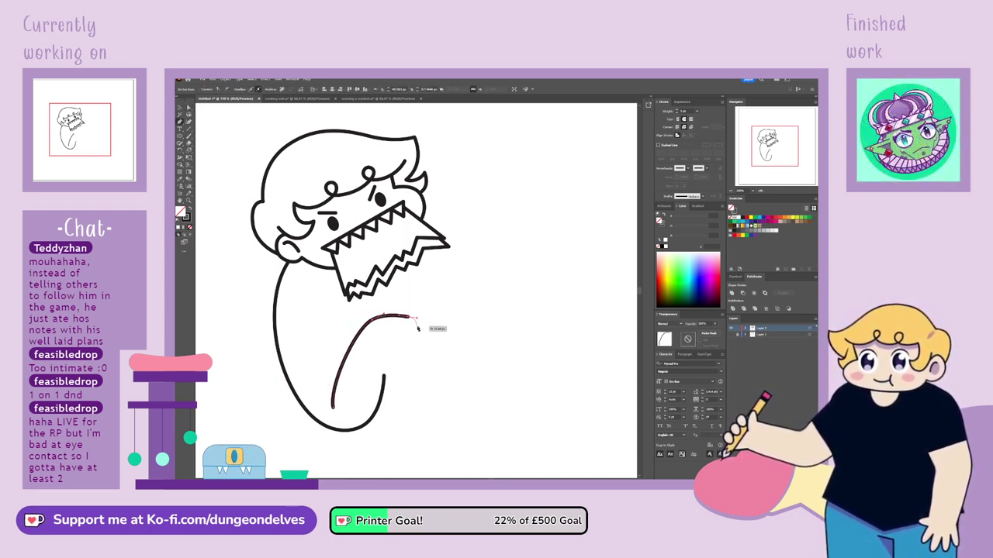
click(413, 328)
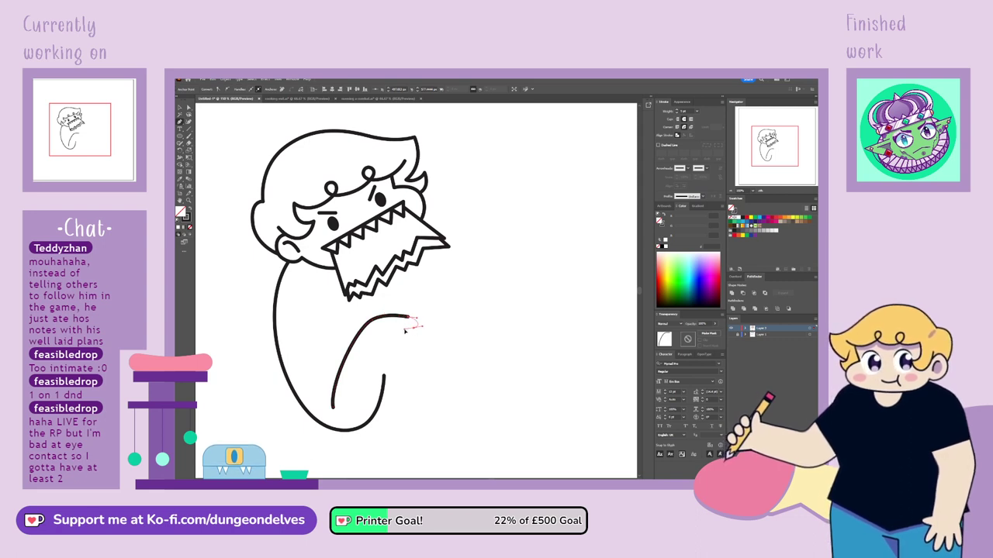
drag(404, 331, 403, 331)
click(399, 331)
click(189, 108)
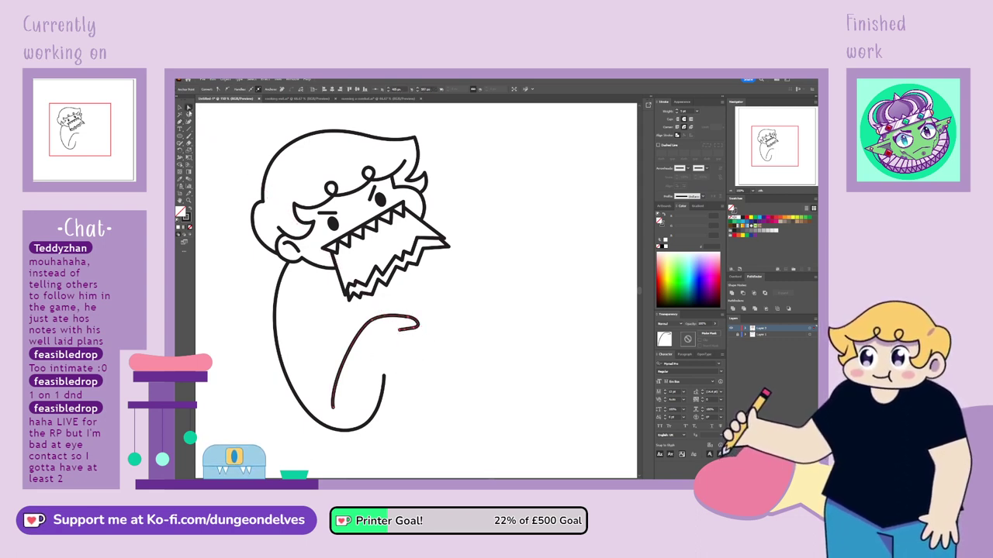
Adjust the first finger's anchor points to make its tip rounder and shorten its underside.
click(189, 109)
click(265, 198)
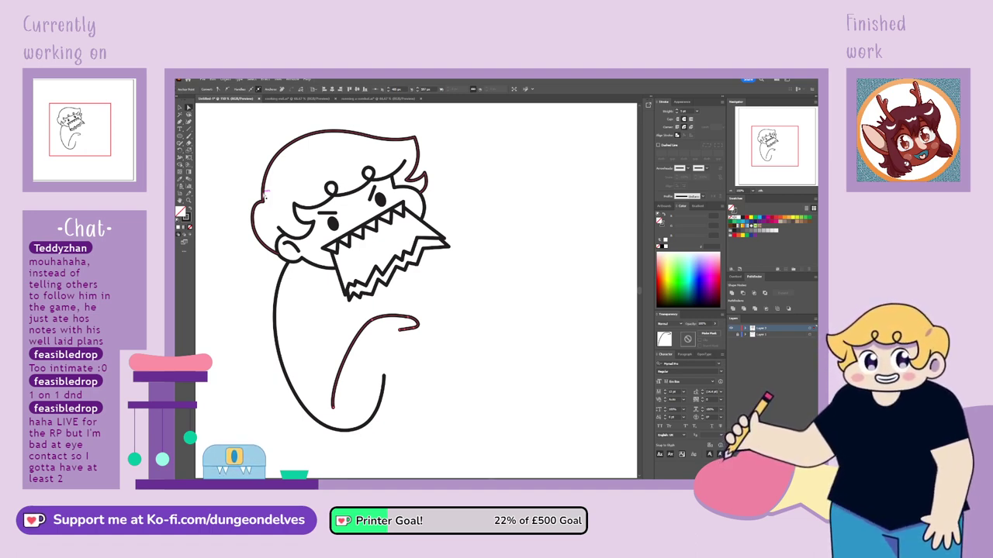
click(205, 116)
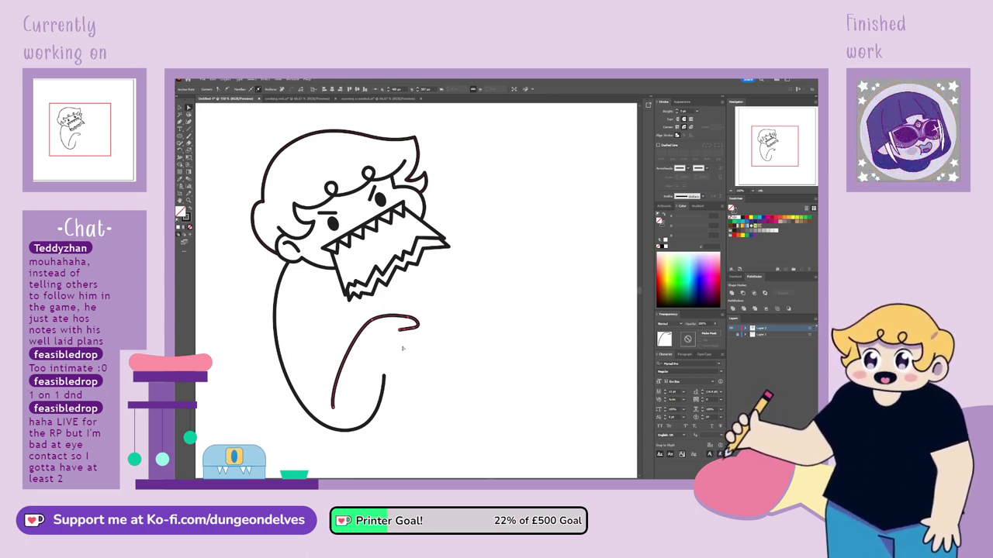
drag(411, 318, 415, 317)
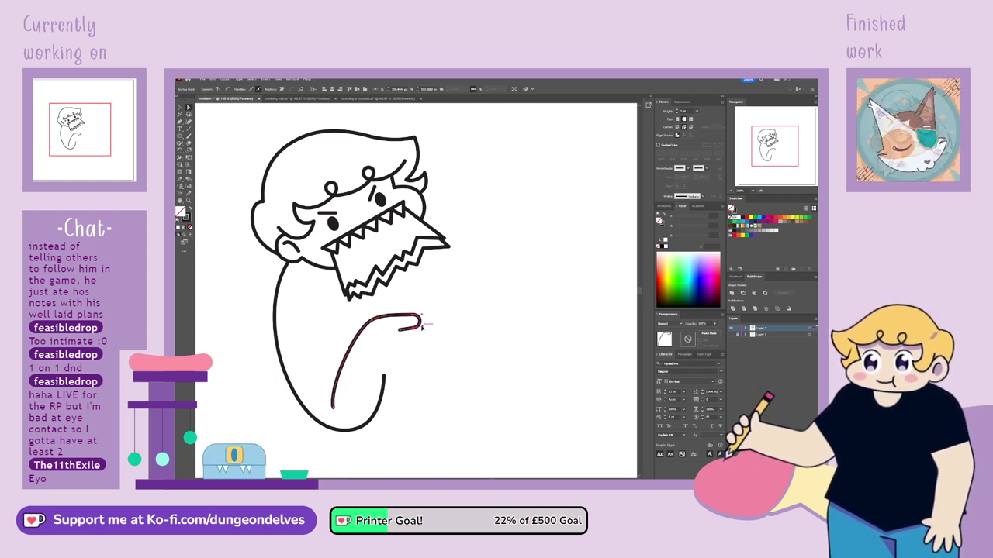
mouse_move(399, 330)
mouse_down()
mouse_move(415, 330)
mouse_move(405, 329)
mouse_up()
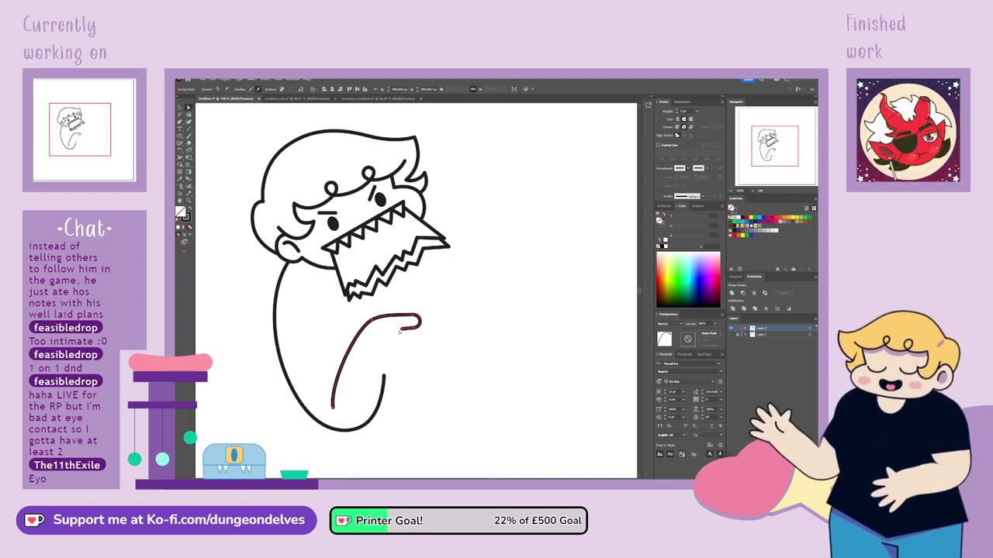
drag(403, 330, 405, 329)
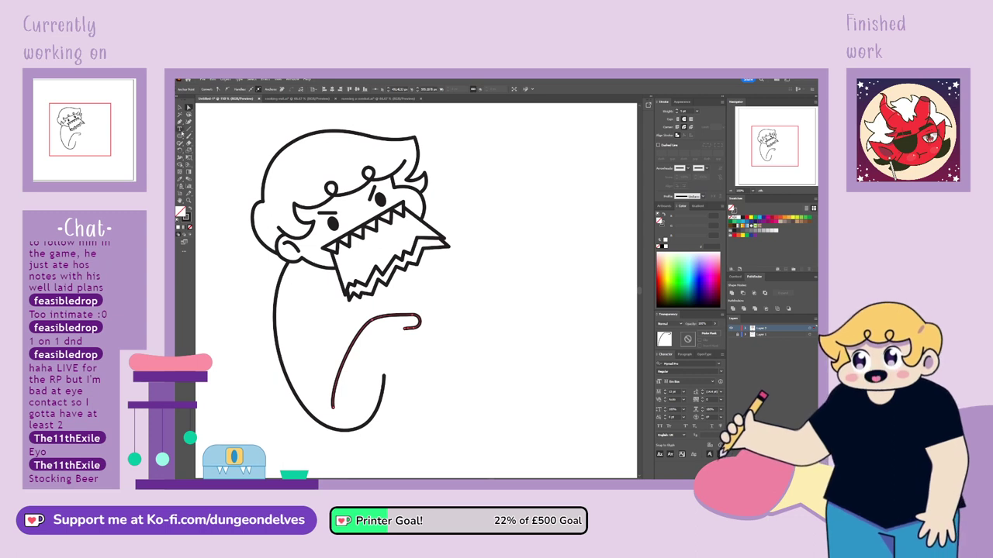
Draw the remaining fingers below the first one and join the hand's lower edge to the end of the body outline.
mouse_move(422, 344)
mouse_down()
mouse_move(409, 376)
mouse_move(380, 371)
mouse_up()
click(408, 344)
click(407, 358)
click(189, 108)
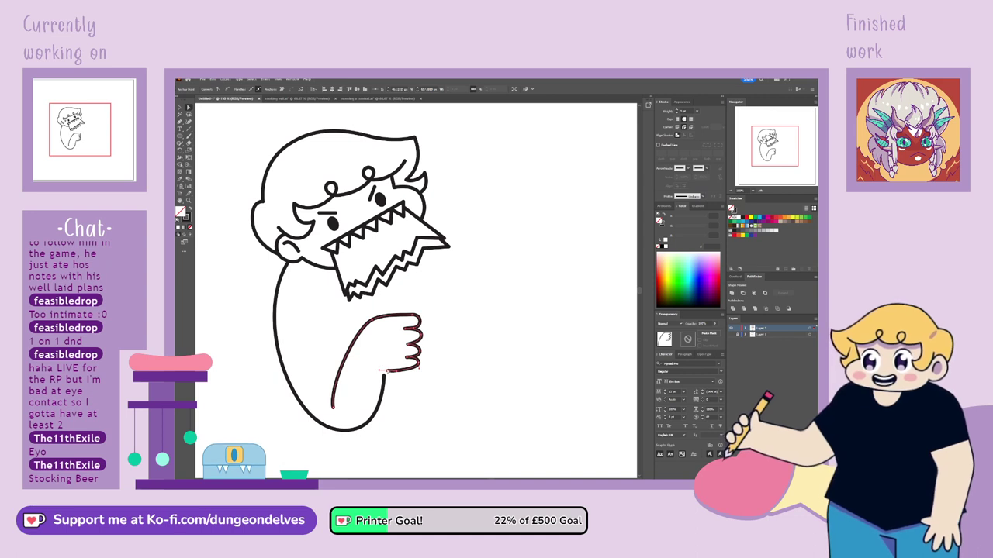
drag(387, 371, 383, 376)
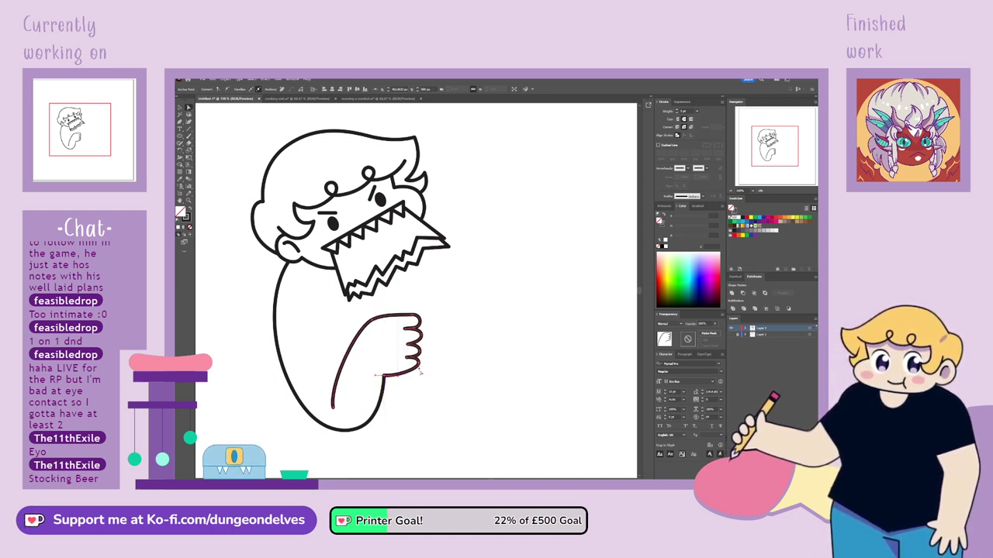
drag(419, 371, 419, 373)
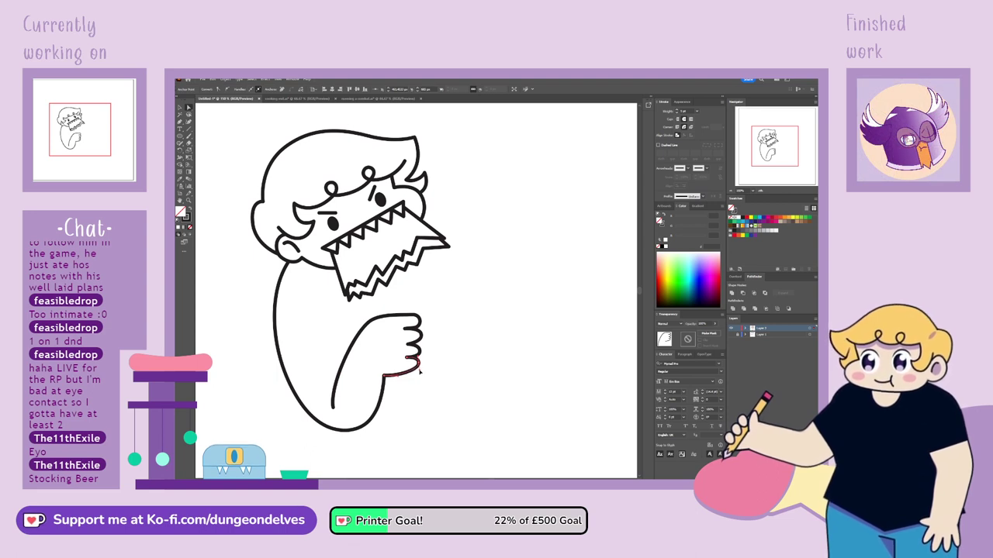
ctrl+click(428, 321)
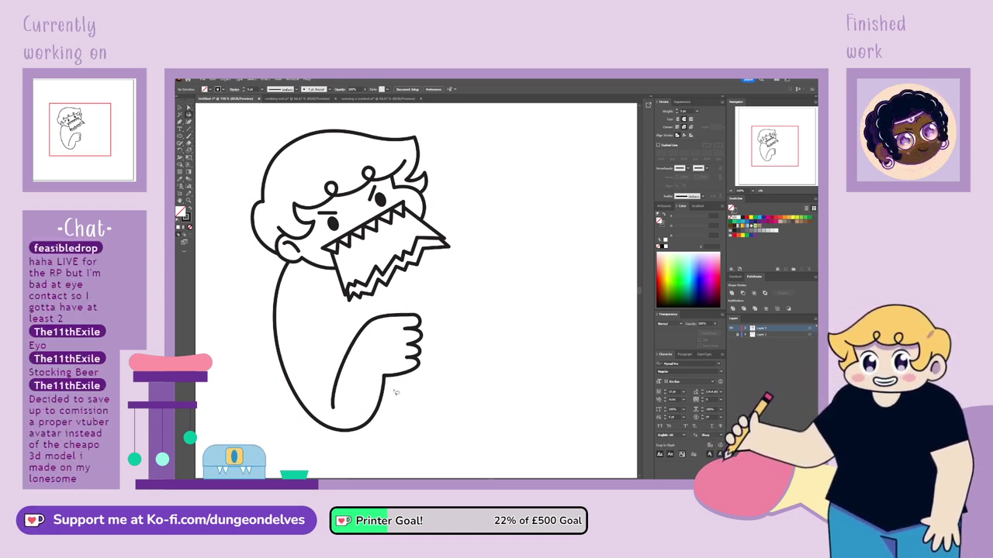
Rotate the fist slightly counterclockwise around the wrist and smooth the forearm curve leading into it.
mouse_move(361, 295)
mouse_down()
mouse_move(423, 327)
mouse_move(447, 369)
mouse_up()
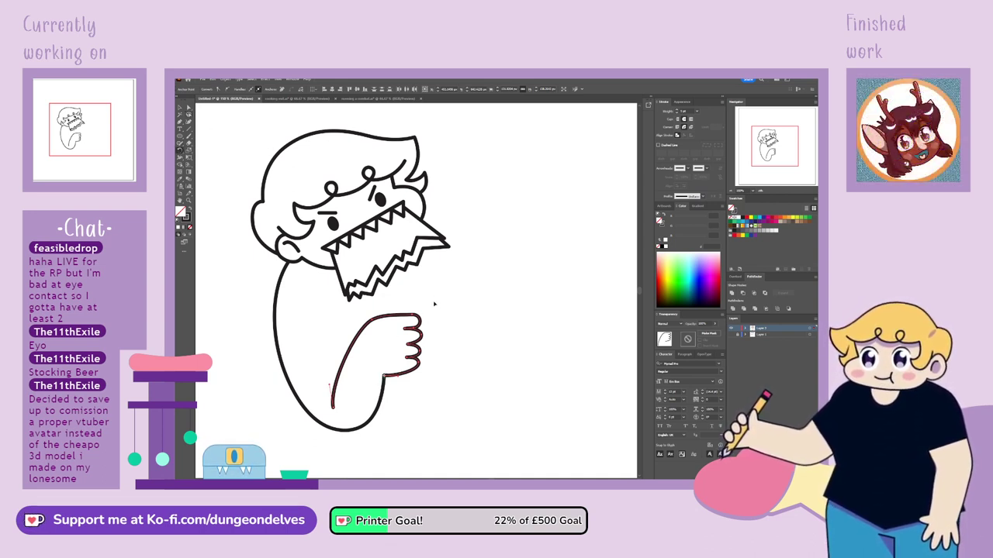
drag(434, 304, 419, 286)
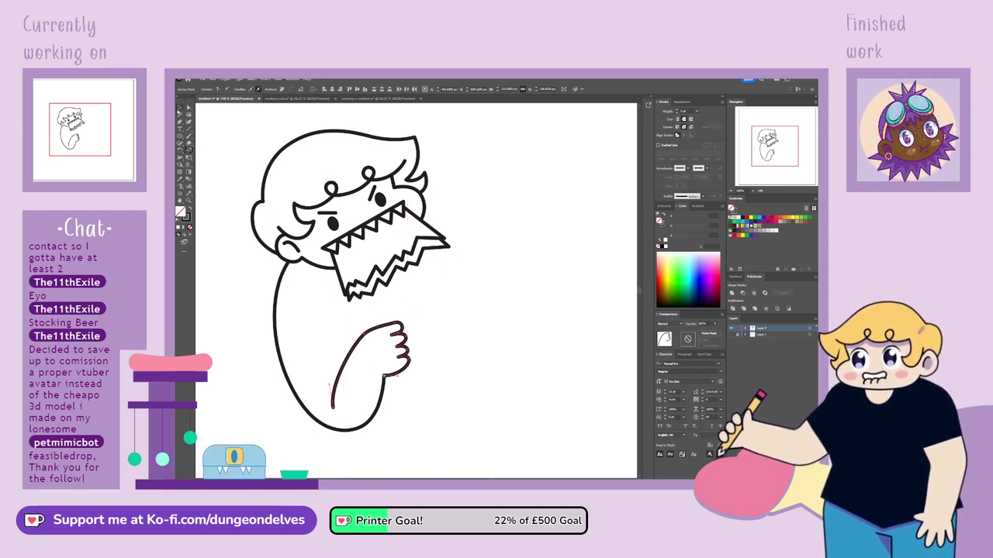
click(332, 386)
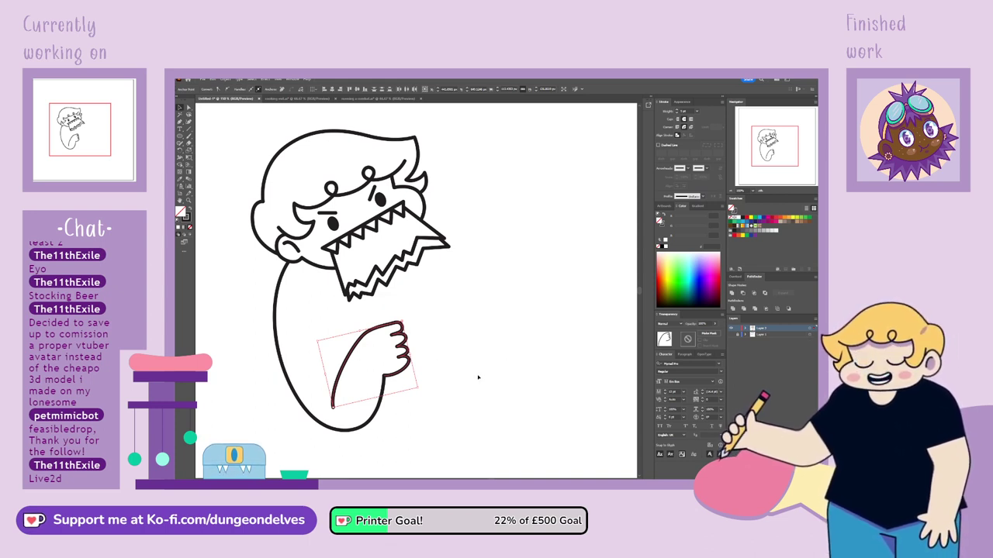
click(444, 381)
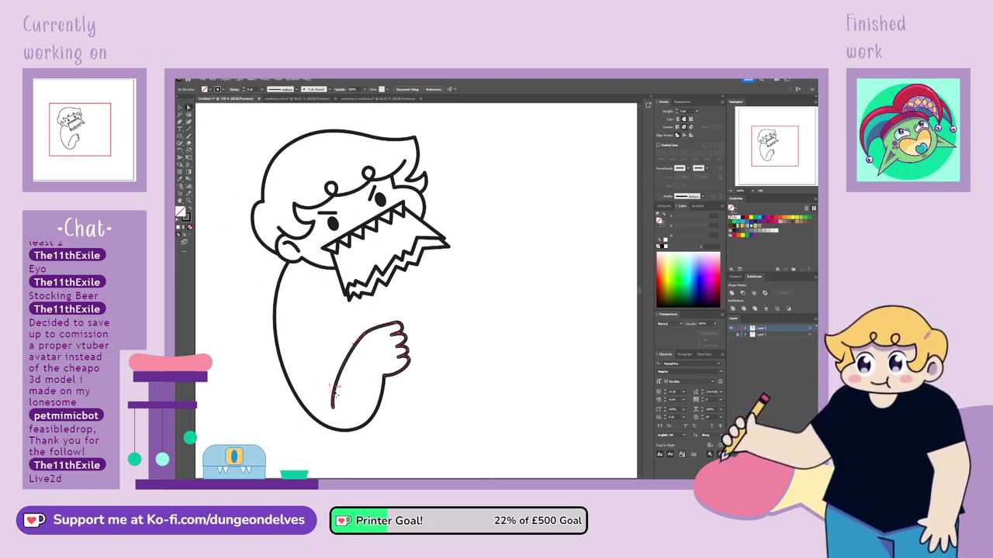
click(336, 386)
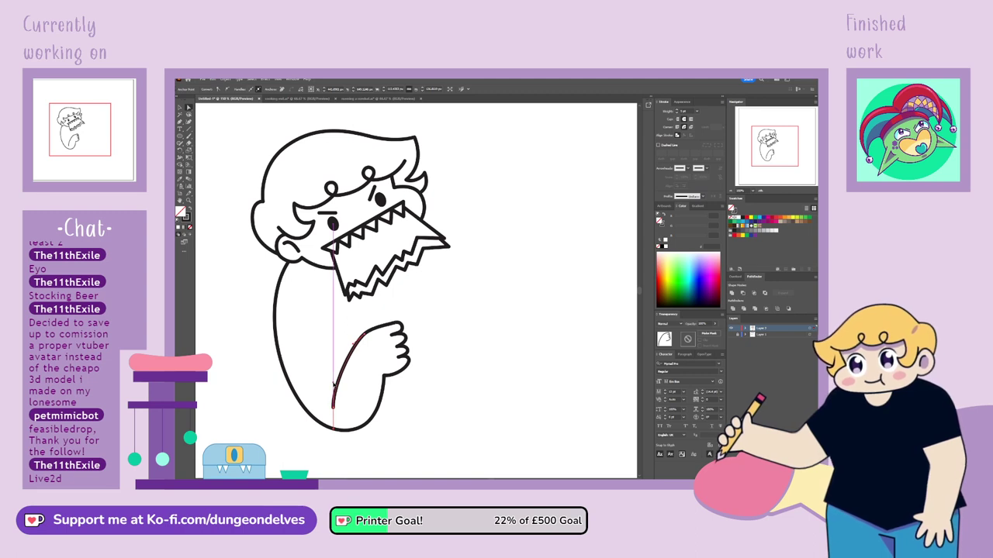
click(291, 375)
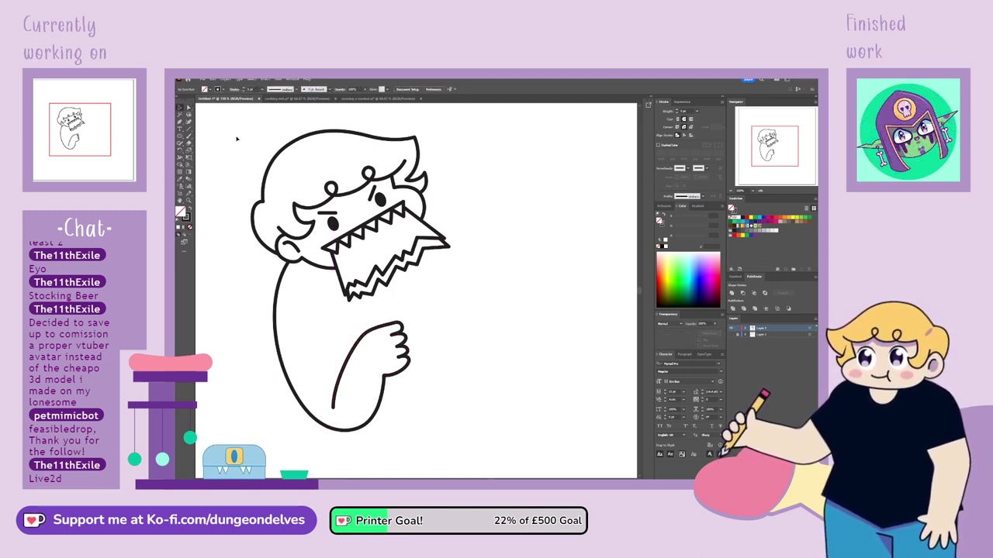
Create a horizontally mirrored copy of the body outline together with its arm and hand.
click(404, 328)
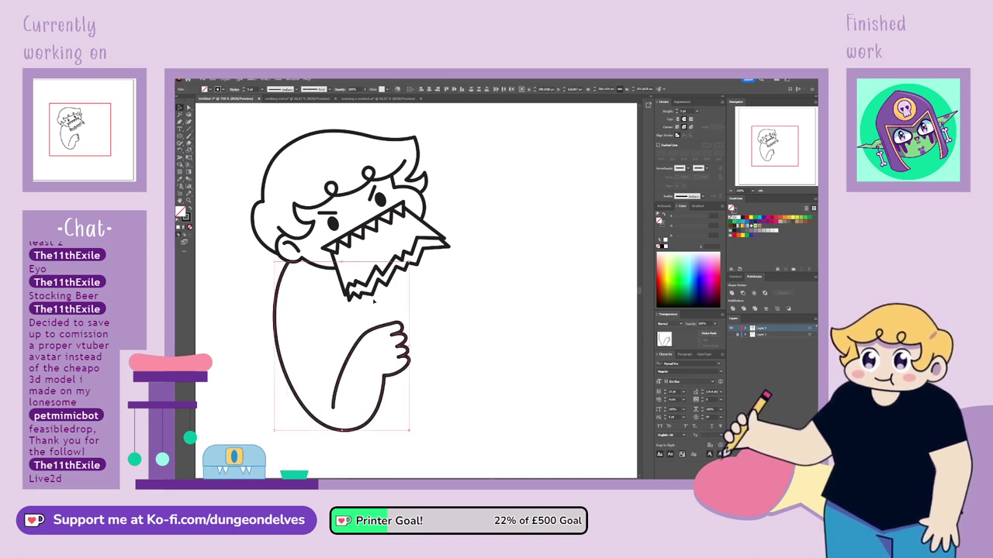
click(320, 117)
click(524, 324)
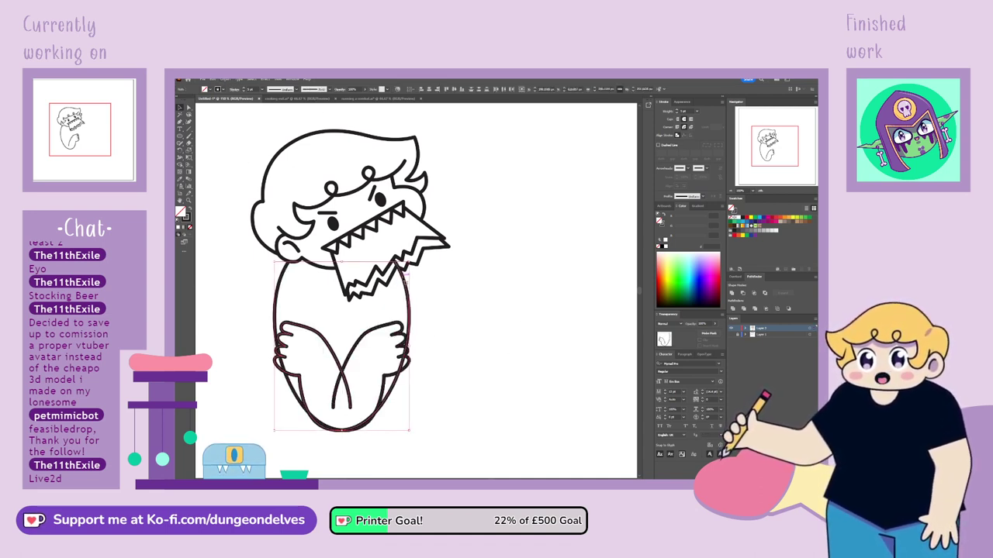
Move and rotate the mirrored arm so it sits on the character's other side, with its fist facing the first one.
drag(403, 277, 434, 223)
click(182, 150)
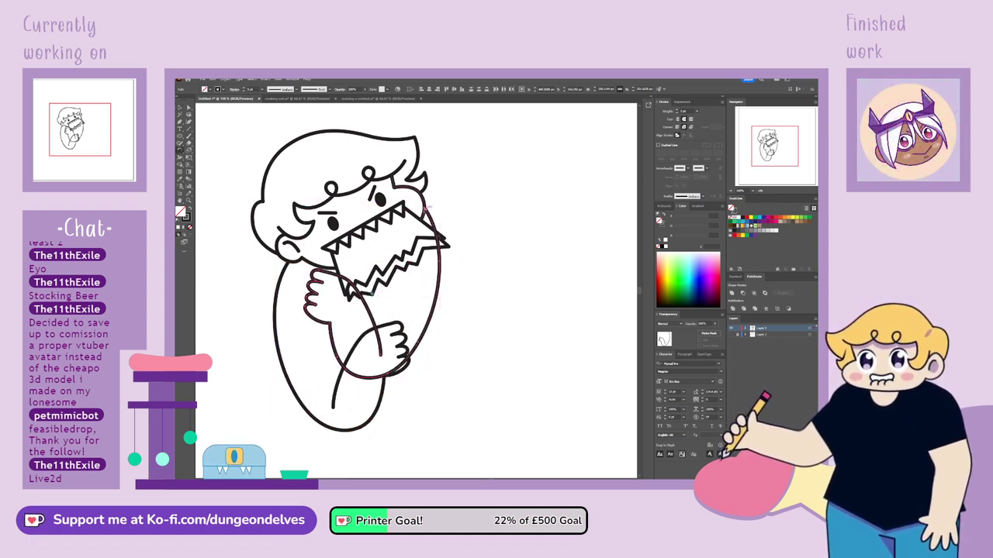
drag(389, 419, 510, 387)
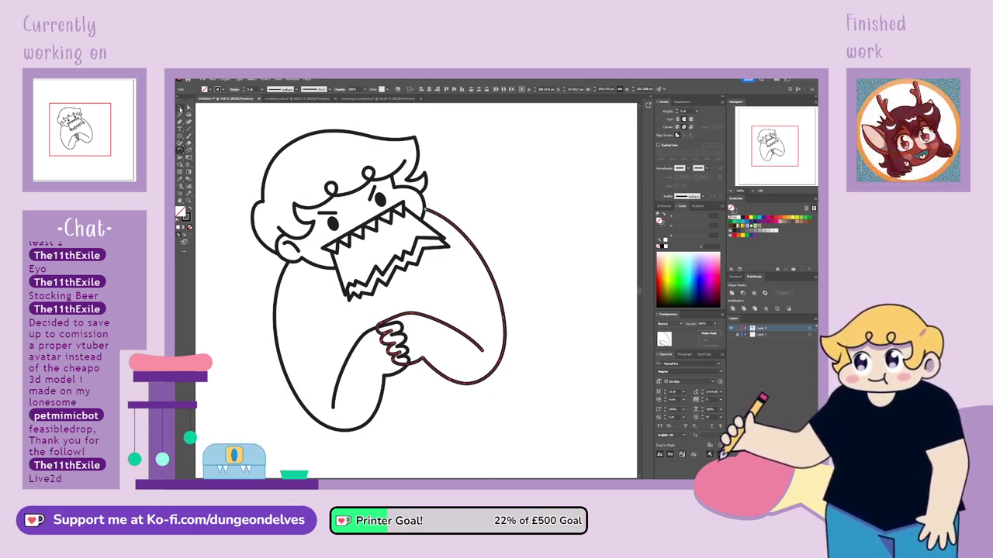
drag(498, 287, 559, 262)
Attach the mirrored outline's upper end to the head beside the cheek and remove the extra anchor point on the shoulder.
key(a)
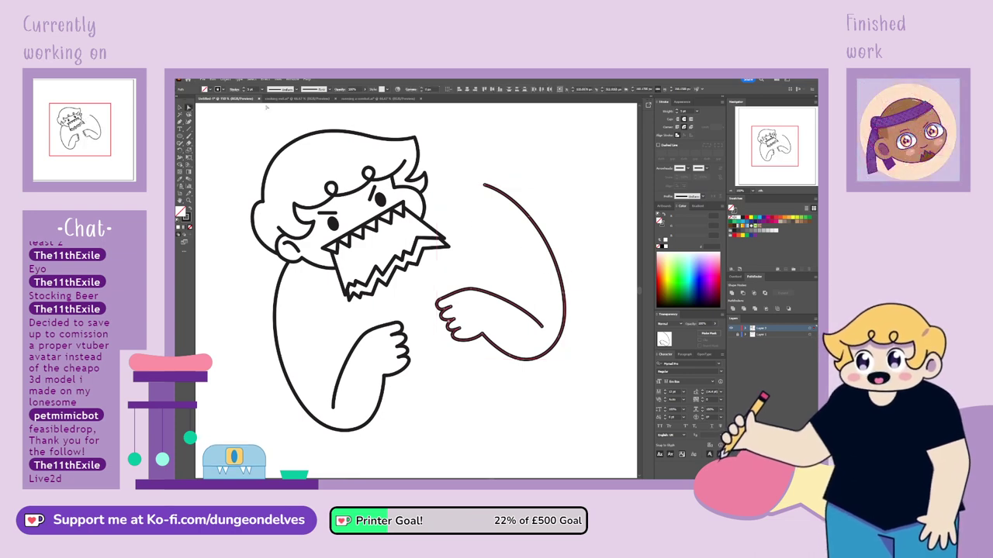
drag(484, 185, 448, 194)
click(181, 123)
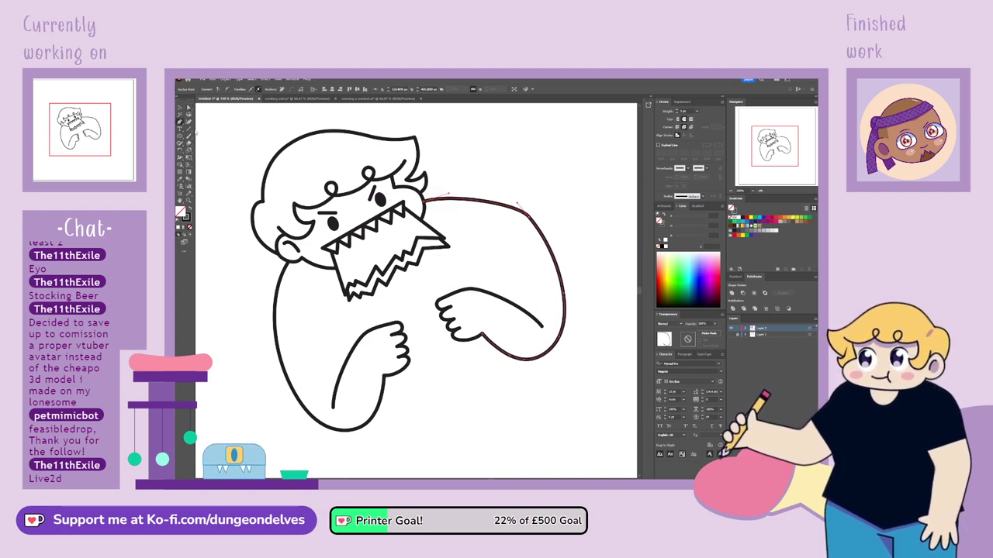
click(522, 208)
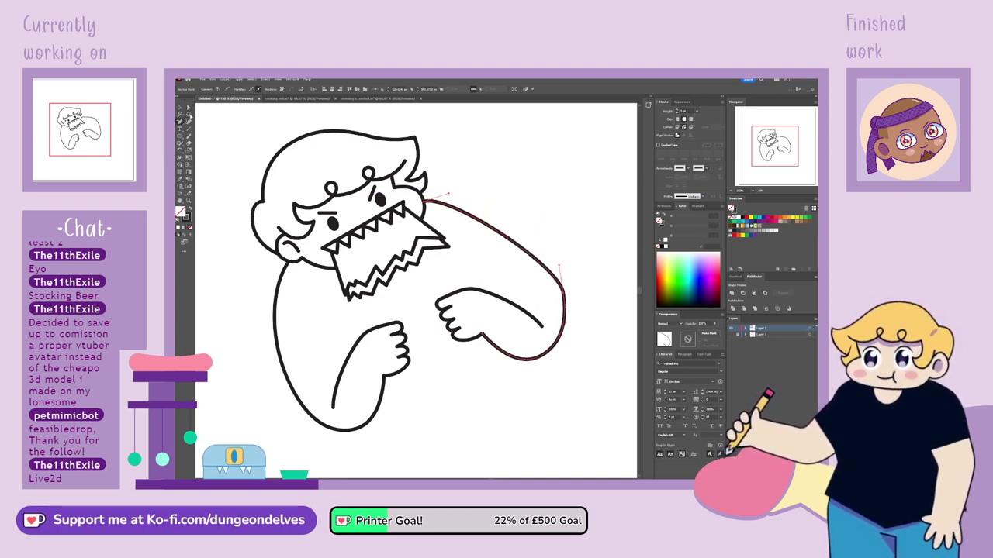
Reshape the mirrored arm's outer line into a smooth shoulder slope with a rounded elbow by moving its anchors and handles.
click(189, 109)
drag(564, 294, 517, 256)
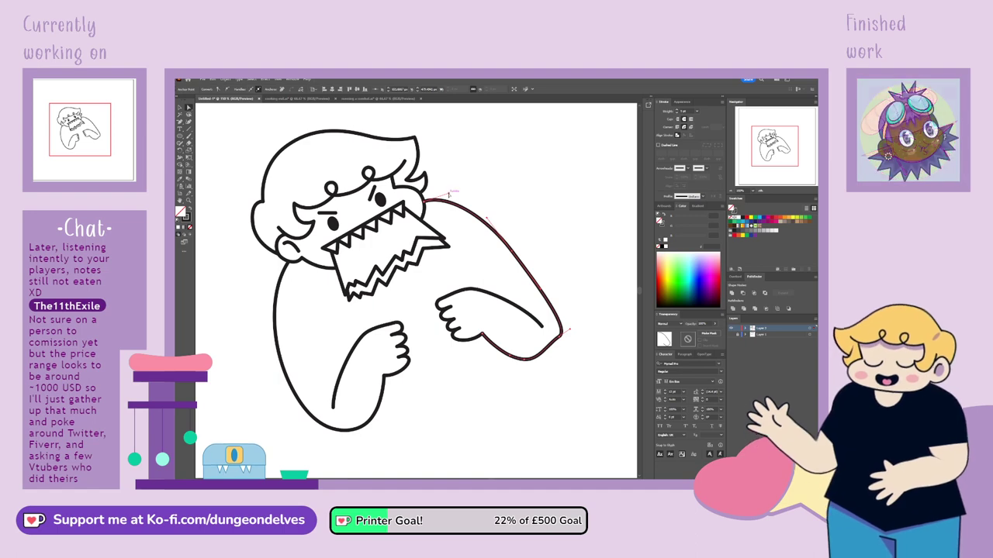
drag(449, 193, 488, 221)
click(512, 252)
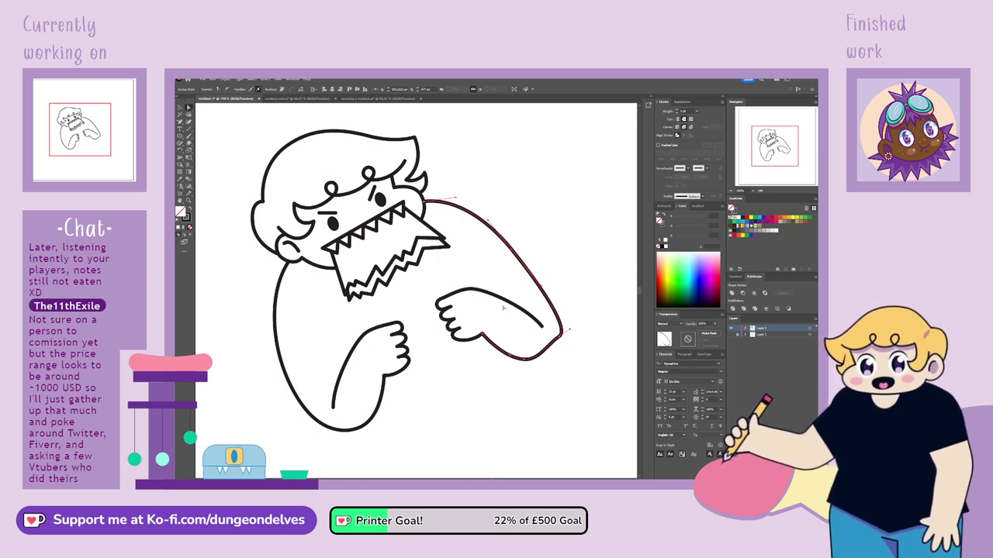
click(561, 336)
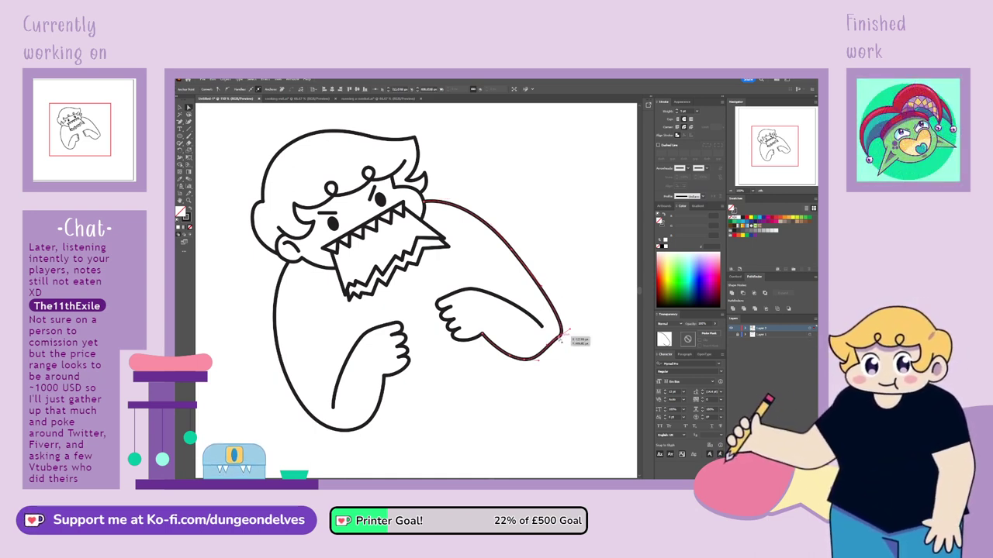
mouse_move(560, 338)
mouse_down()
mouse_move(559, 351)
mouse_move(569, 334)
mouse_up()
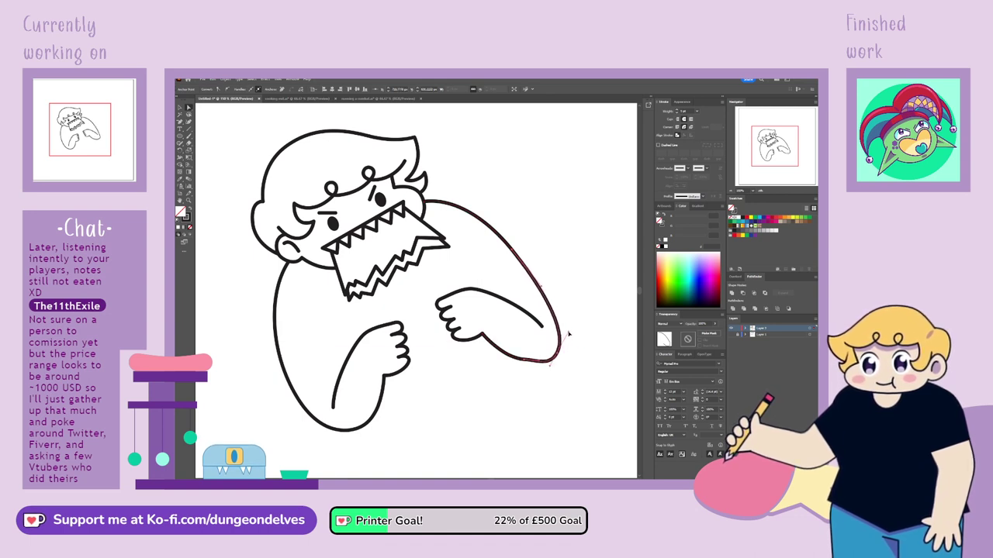
key(p)
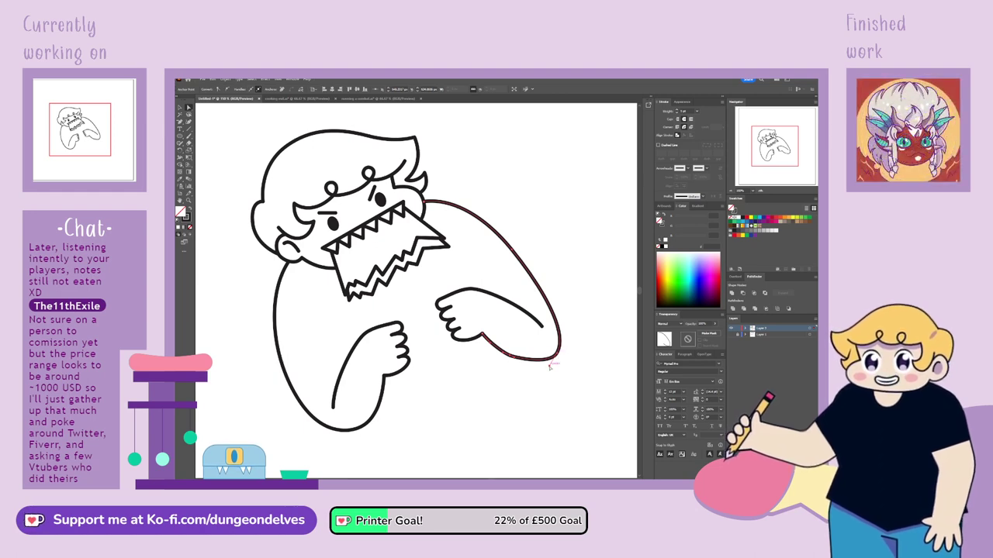
Refine the mirrored arm's outer line by adjusting the curve handles at the elbow and moving the upper-arm anchor up towards the shoulder.
drag(550, 364, 544, 373)
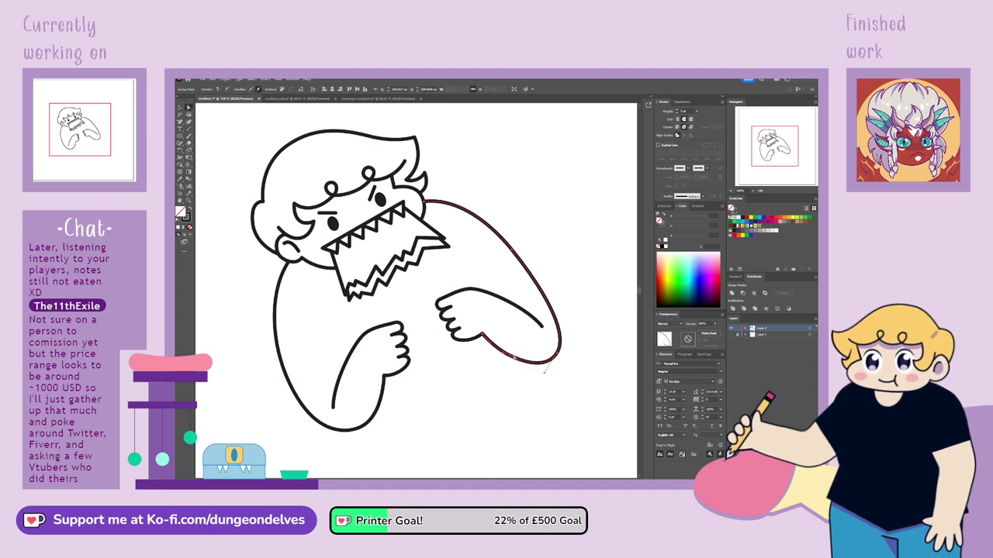
click(558, 359)
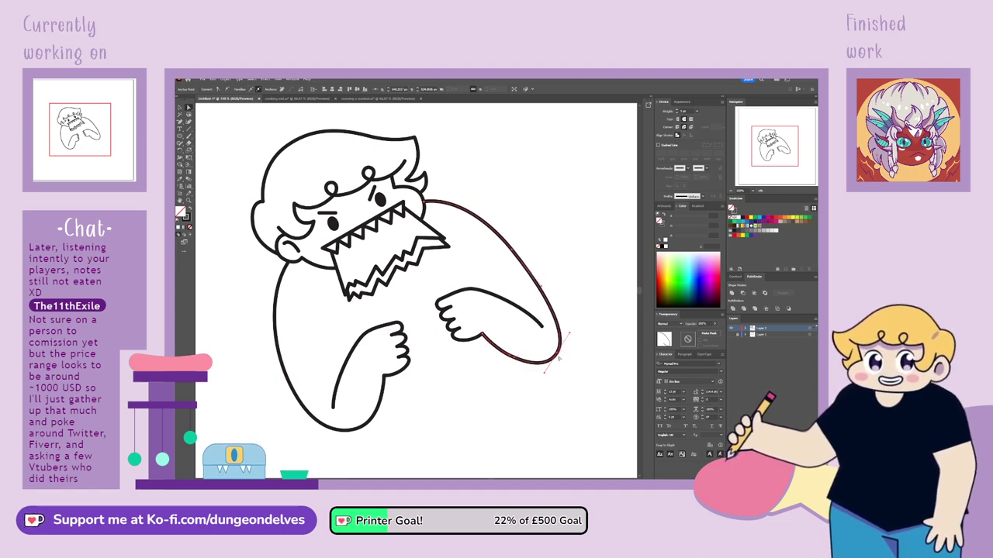
click(557, 355)
drag(570, 334, 572, 330)
click(512, 252)
drag(513, 252, 485, 216)
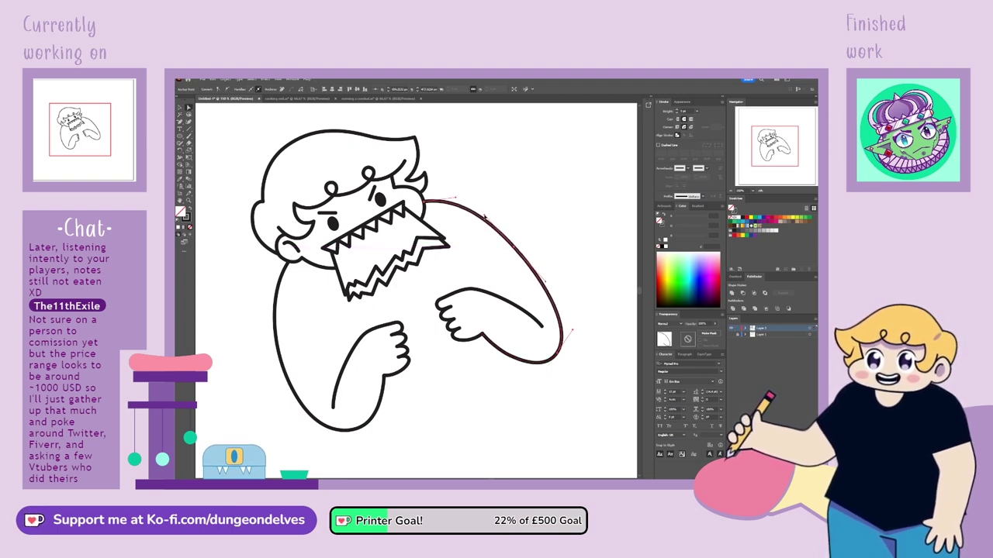
click(507, 206)
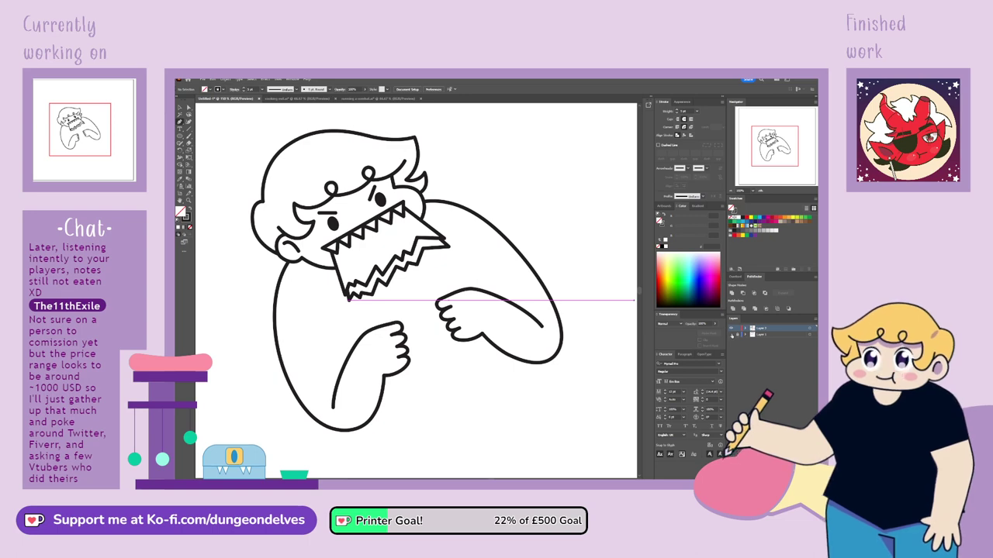
Show the sketch layer and trace the held paper's straight lower edge and the side edge running behind the mirrored fist.
click(731, 334)
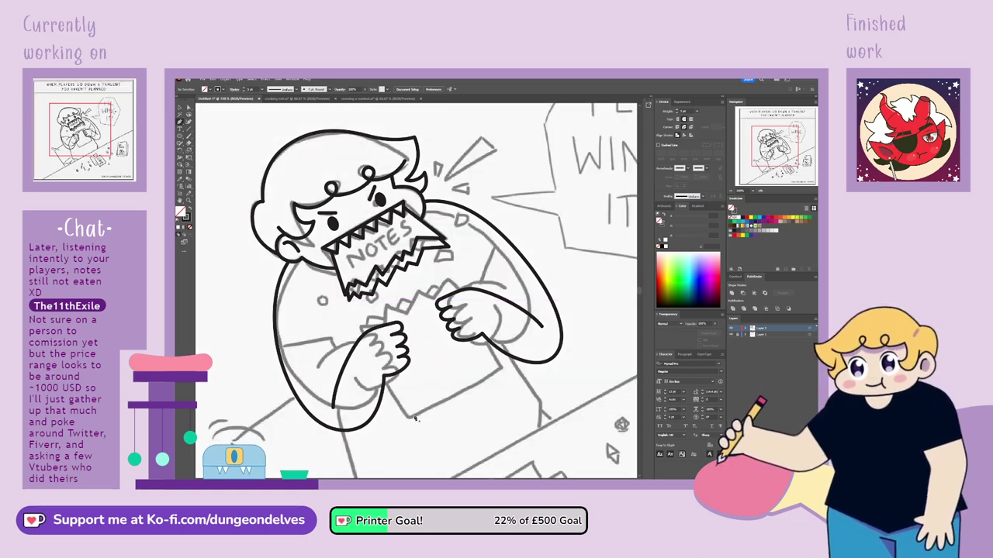
click(408, 417)
click(503, 368)
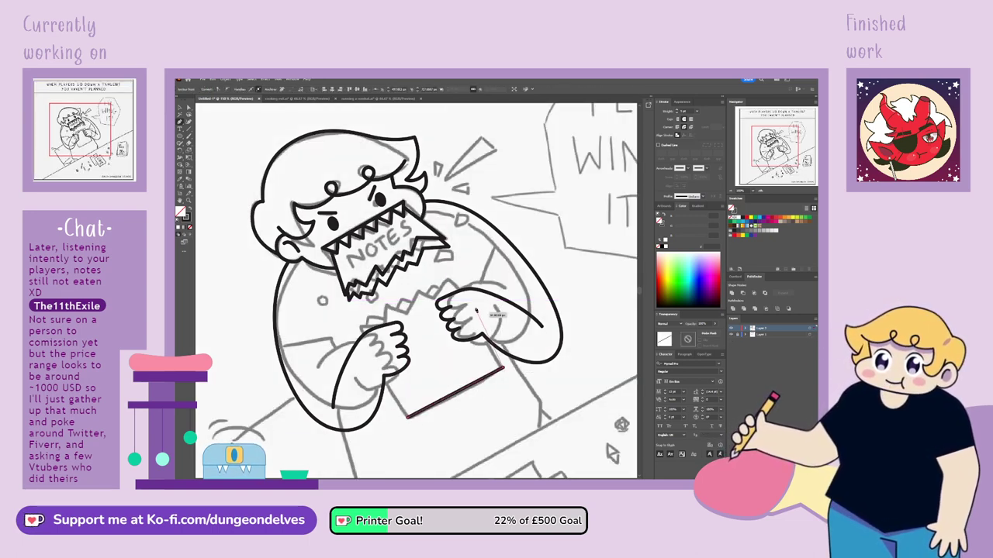
drag(449, 278, 504, 369)
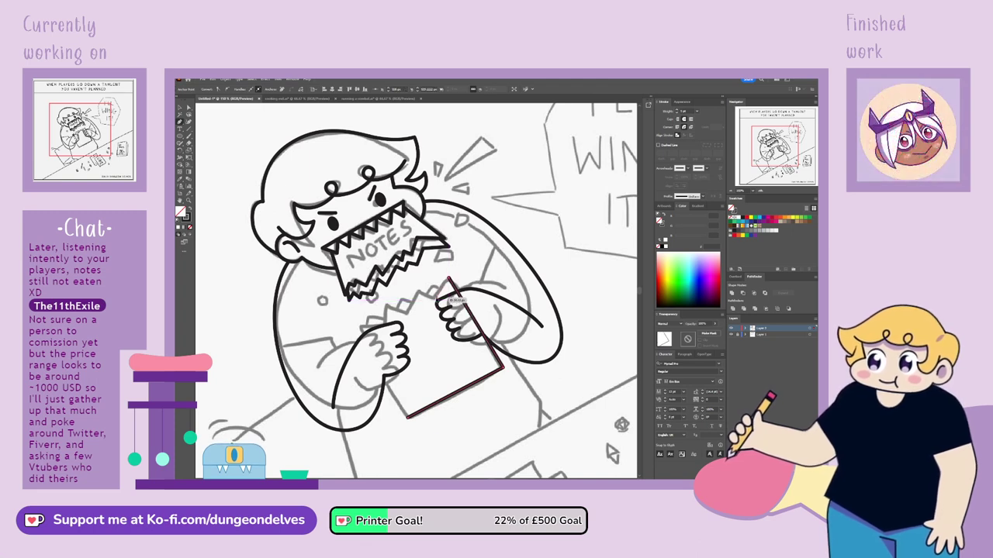
Trace the held paper's jagged torn upper edge across to the other fist and close the outline at its lowest corner.
click(435, 276)
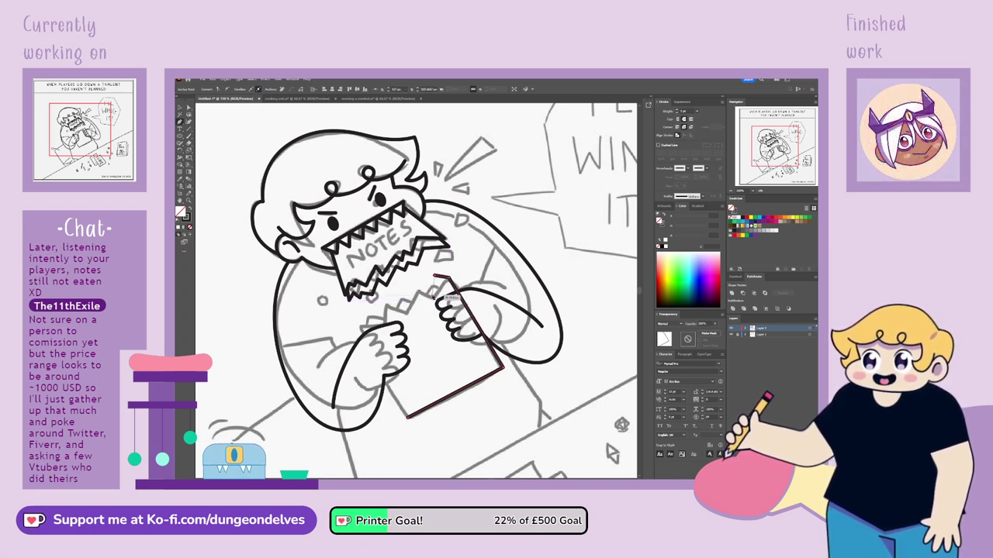
click(431, 296)
click(422, 289)
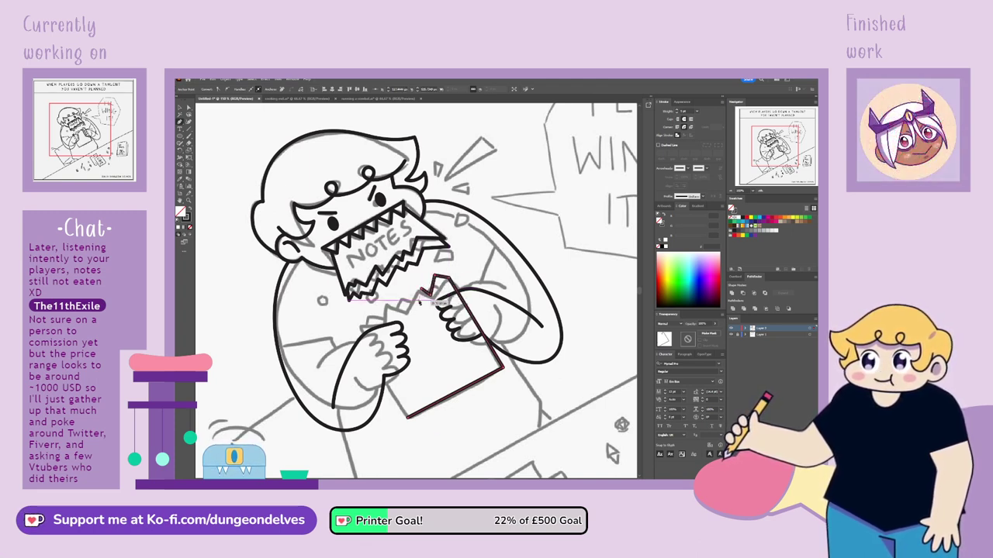
click(418, 301)
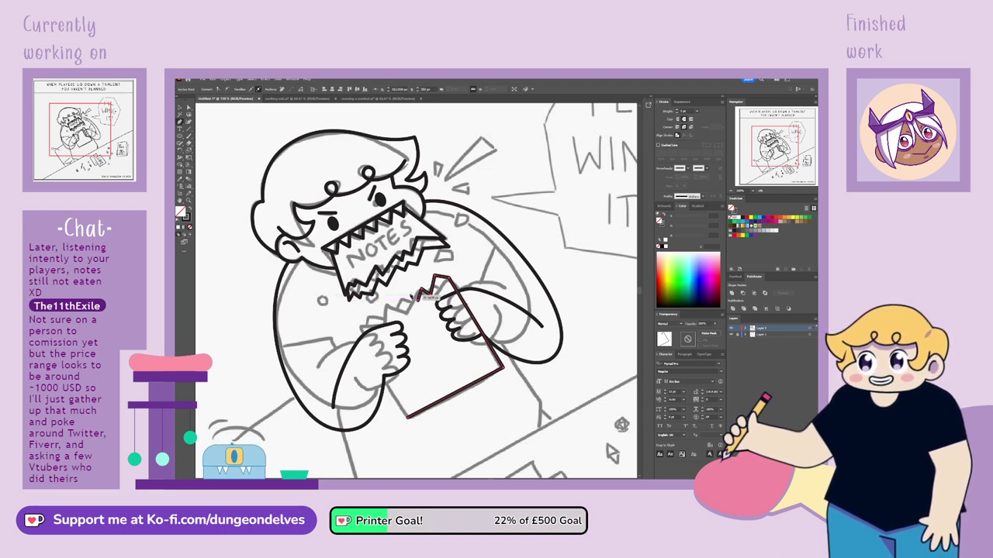
click(408, 293)
click(393, 314)
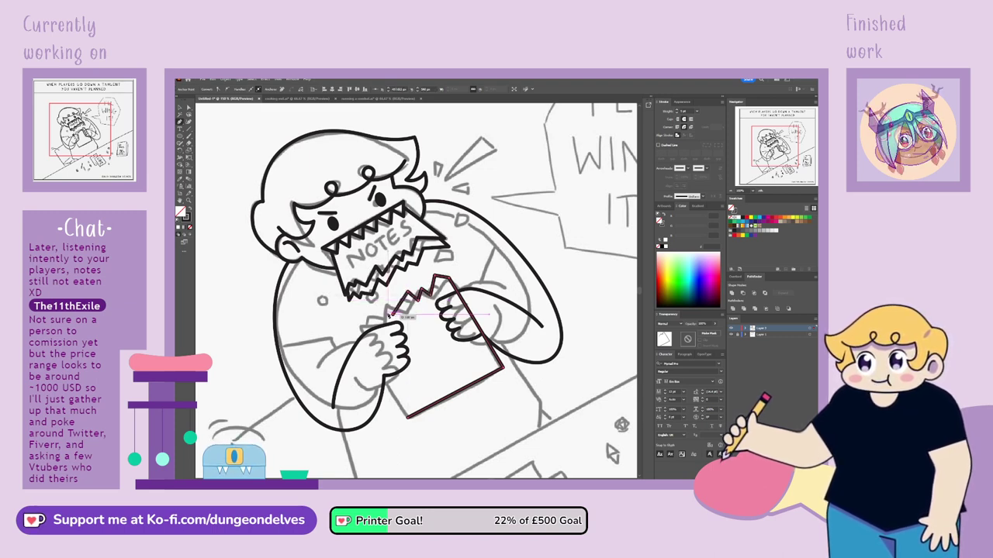
mouse_move(388, 309)
mouse_down()
mouse_move(384, 323)
mouse_move(367, 319)
mouse_up()
click(368, 324)
click(359, 323)
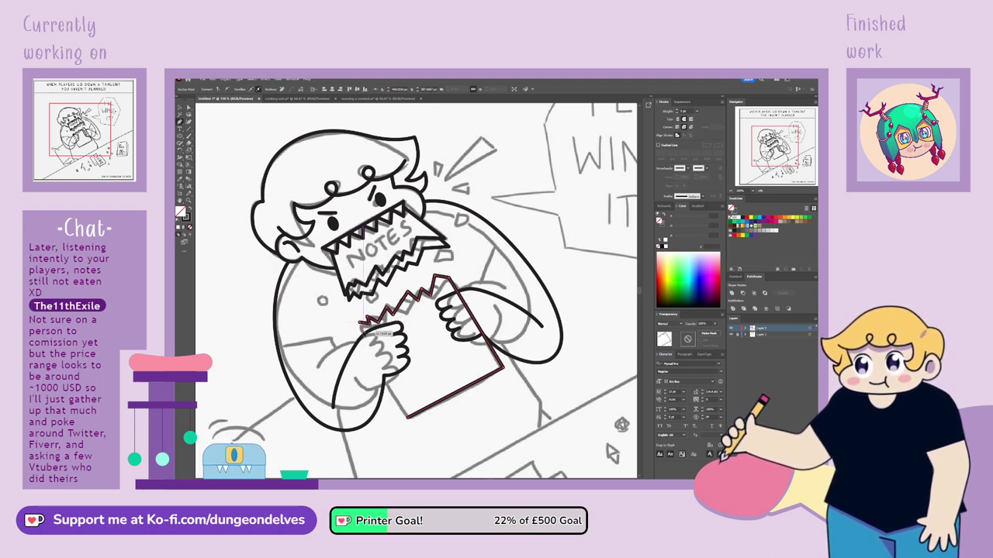
click(408, 417)
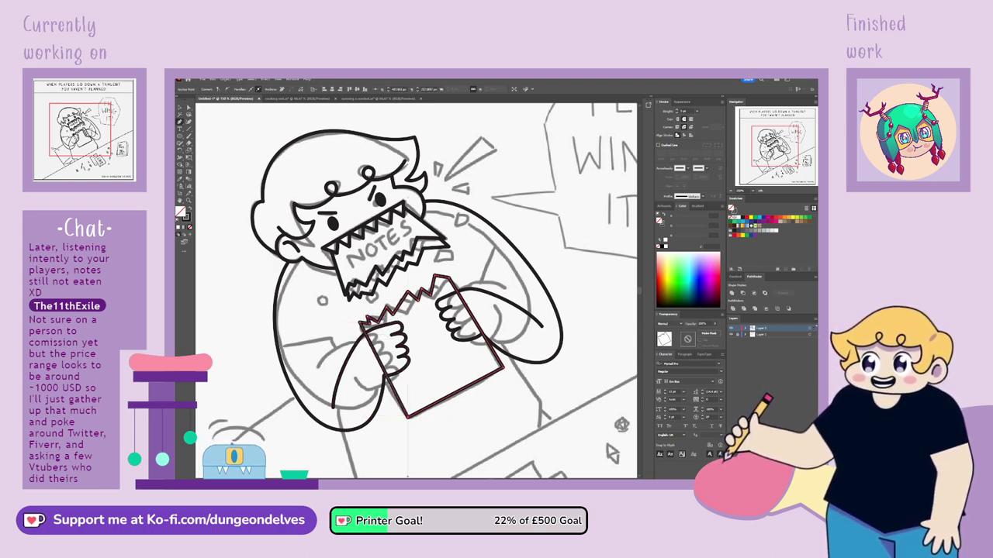
Hide the sketch layer and nudge the held paper's lower corner anchors to even out its shape.
click(180, 107)
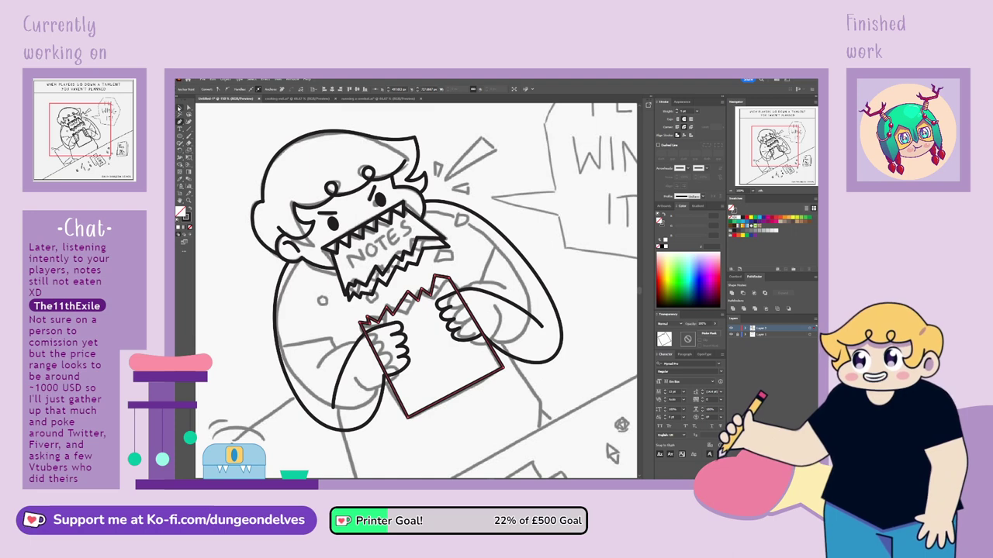
click(730, 334)
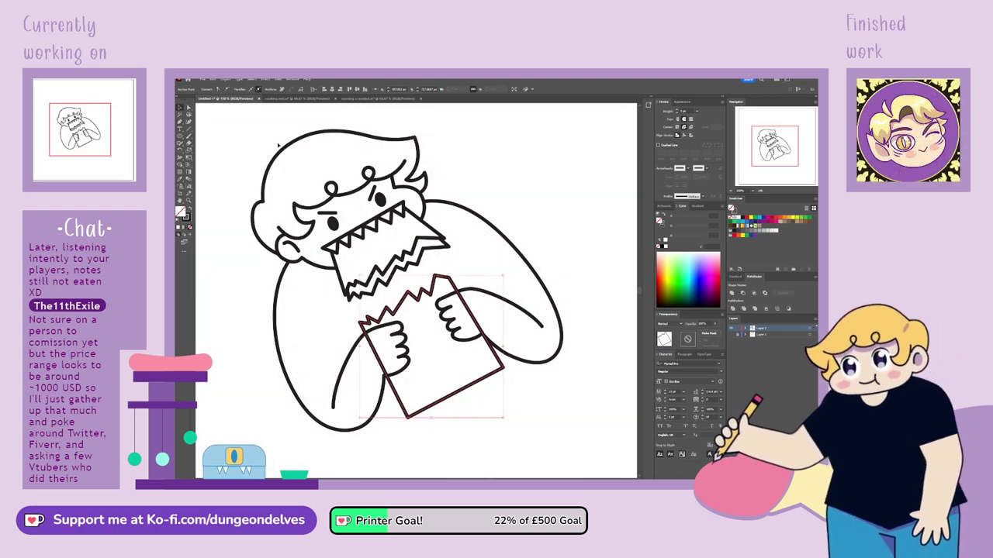
click(189, 108)
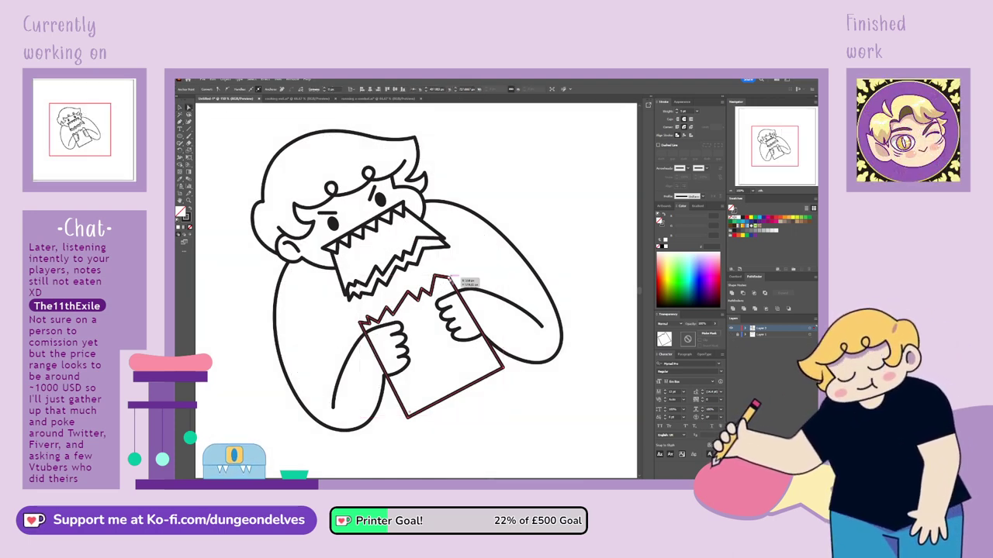
shift+click(449, 277)
shift+click(503, 368)
drag(503, 369, 501, 369)
drag(408, 419, 408, 419)
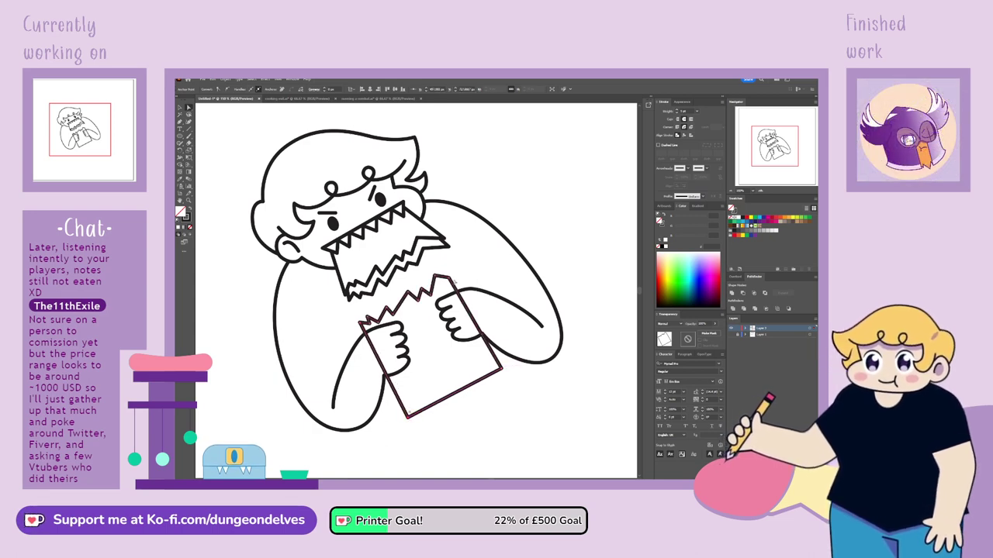
Cut the paper outline where it meets both fists and delete the segments crossing over the hands.
click(180, 123)
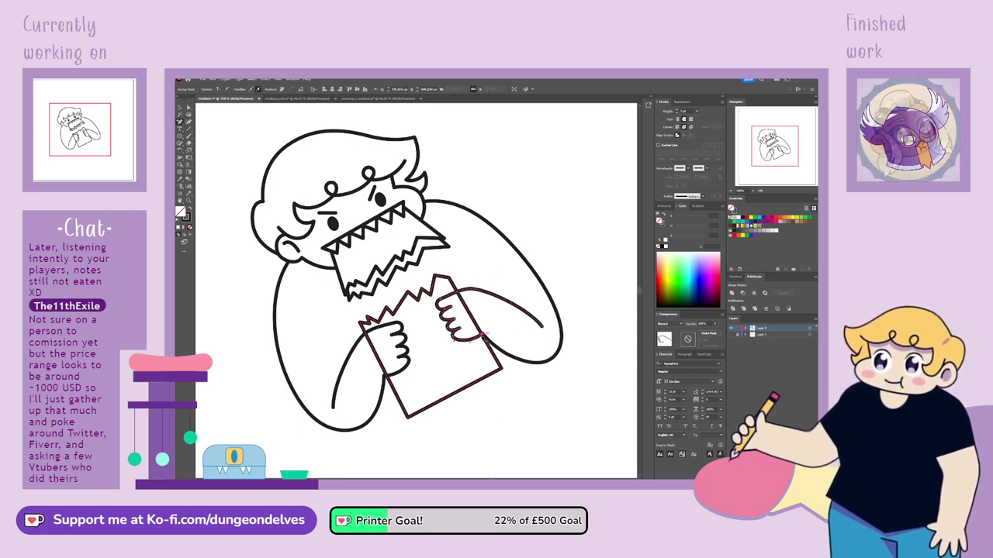
click(483, 335)
click(481, 335)
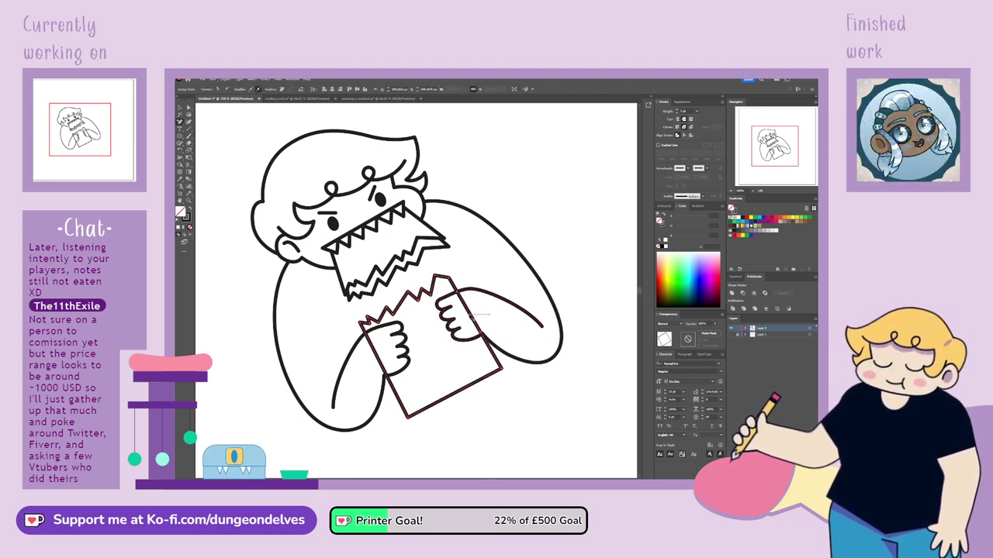
click(505, 268)
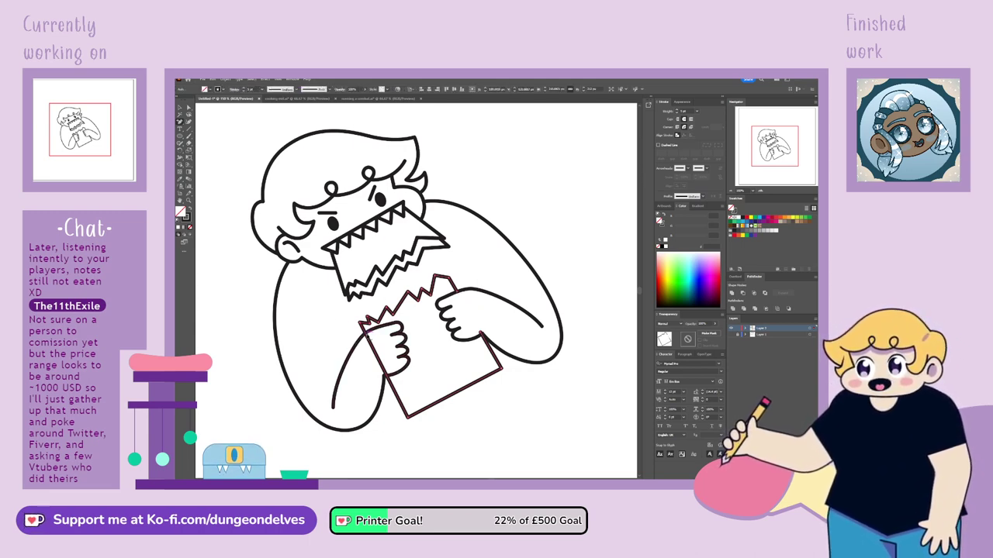
click(388, 333)
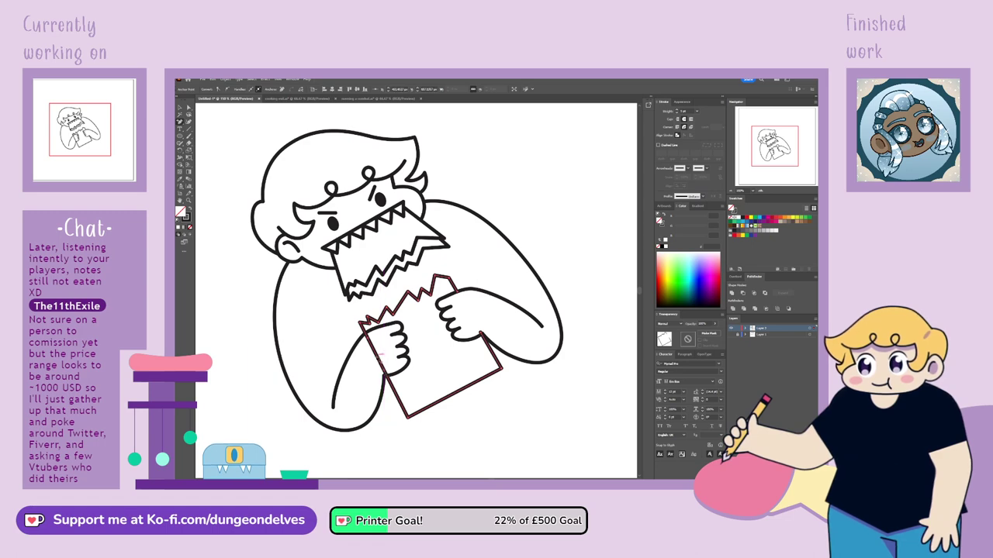
key(Delete)
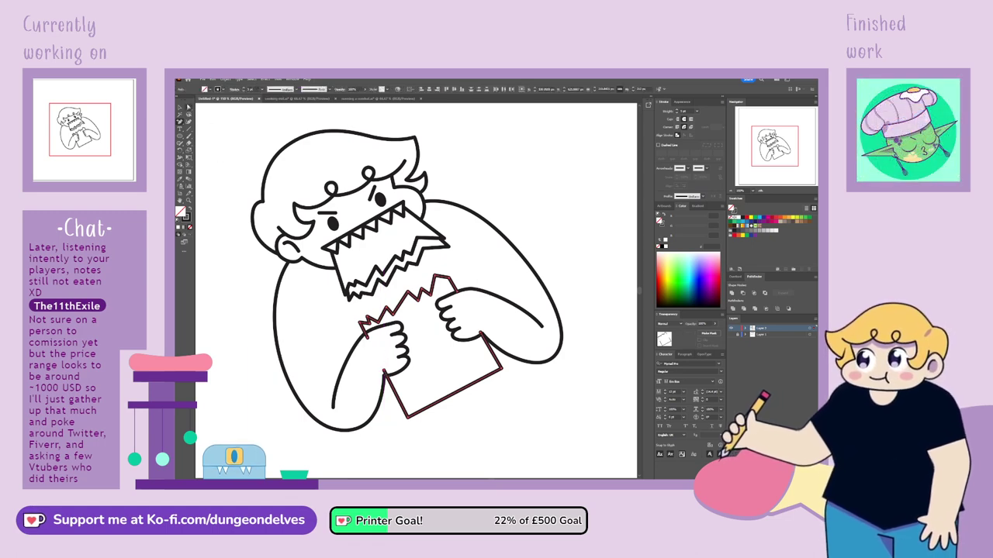
Align the paper outline's cut ends with the edges of both hands and inspect the joins up close.
click(384, 375)
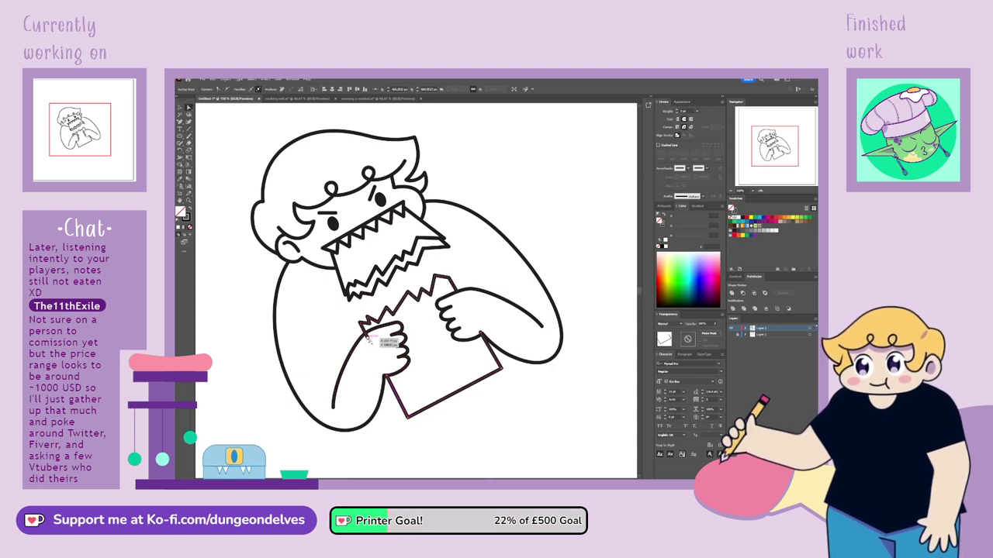
click(373, 335)
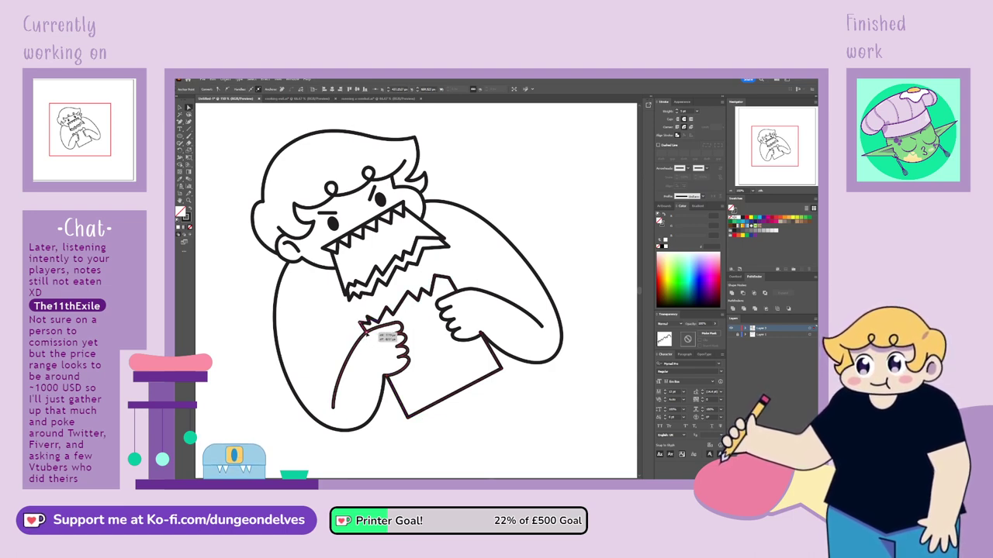
click(482, 335)
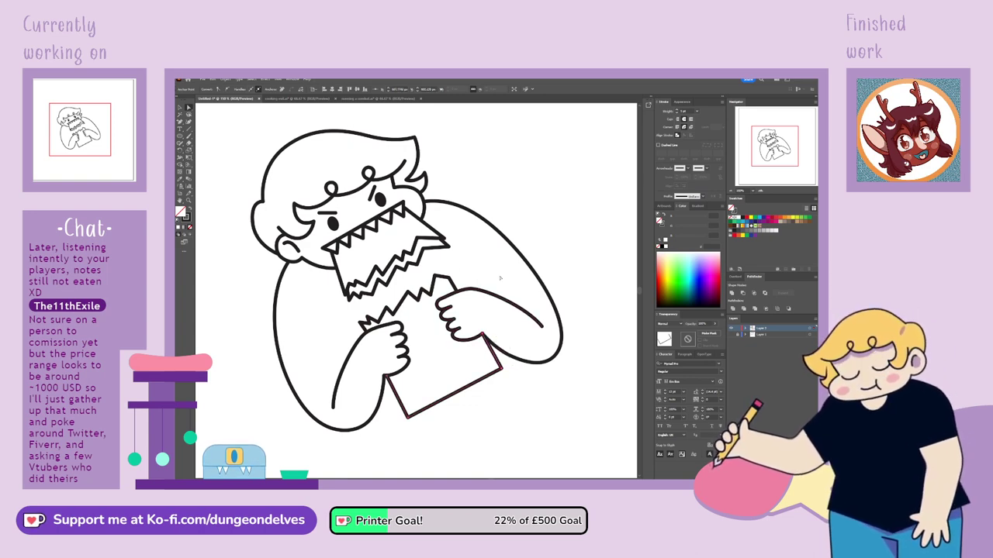
key(ctrl+equal)
key(ctrl+equal)
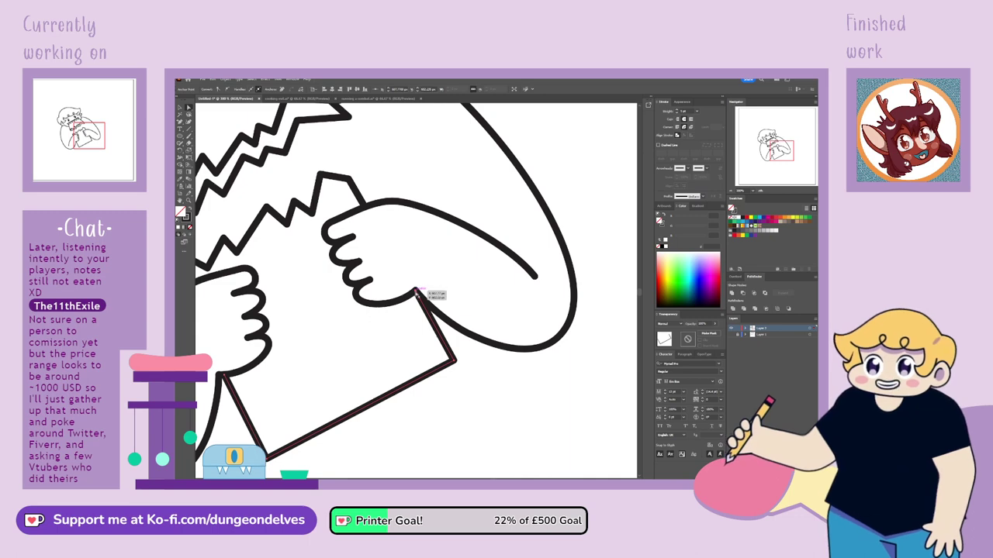
click(433, 429)
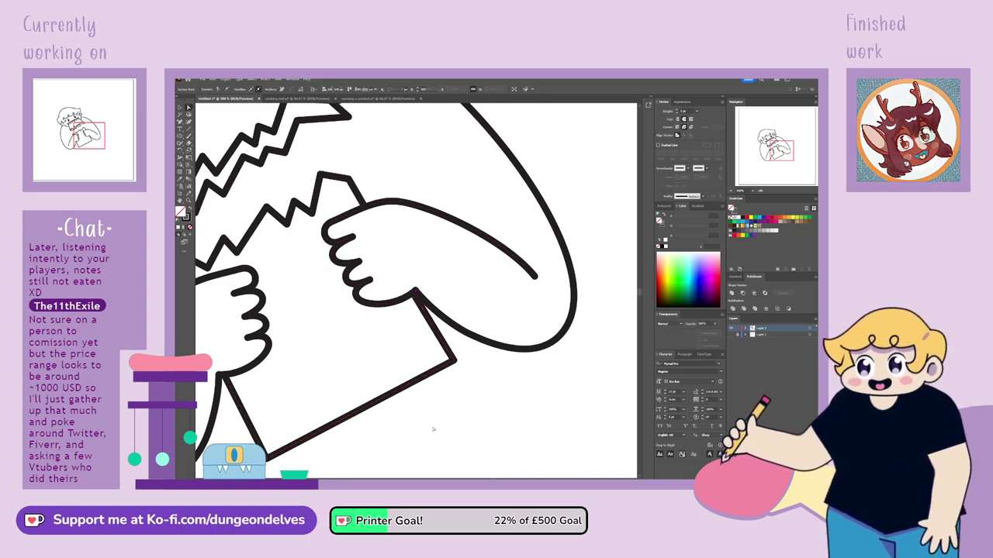
drag(294, 334, 461, 322)
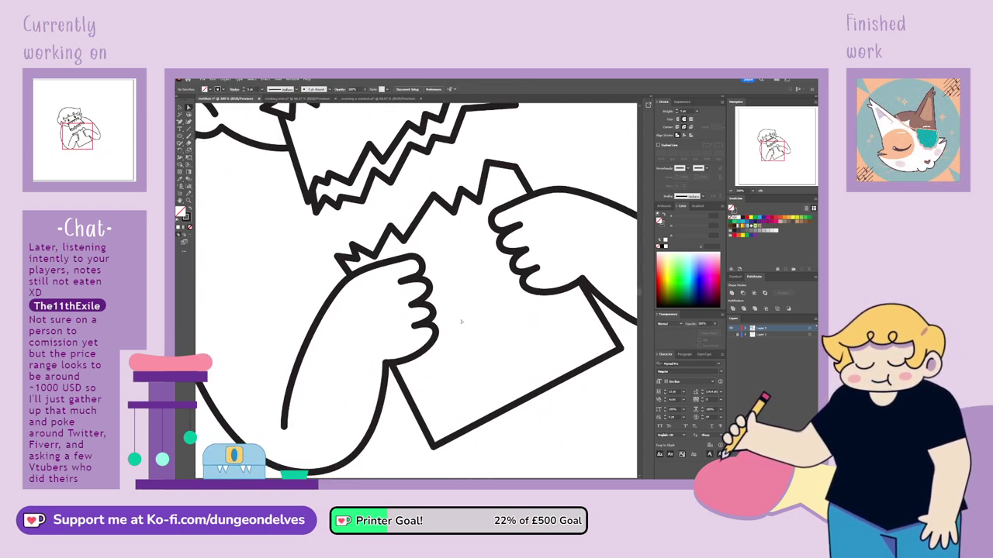
click(390, 364)
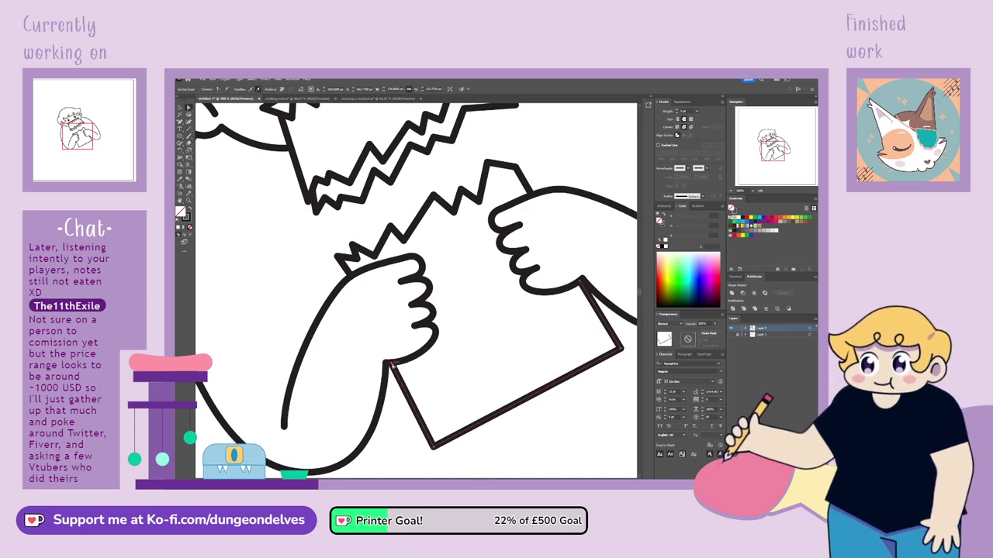
click(316, 271)
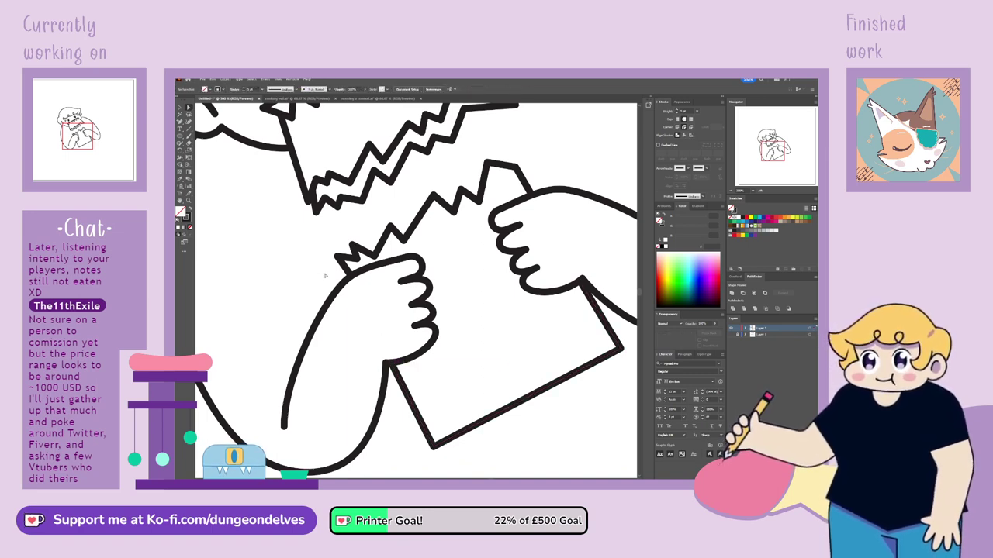
Tighten the mirrored arm's outer line by pulling the elbow inward and adjusting the shoulder and upper-arm anchors and handles.
key(ctrl+0)
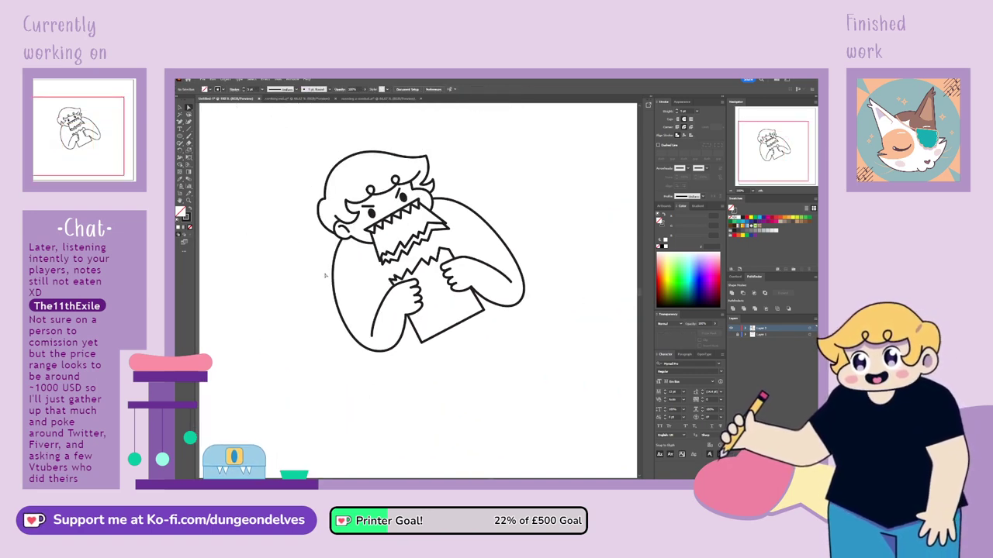
mouse_move(554, 288)
mouse_down()
mouse_move(538, 317)
mouse_move(505, 317)
mouse_move(489, 300)
mouse_up()
click(504, 342)
click(512, 338)
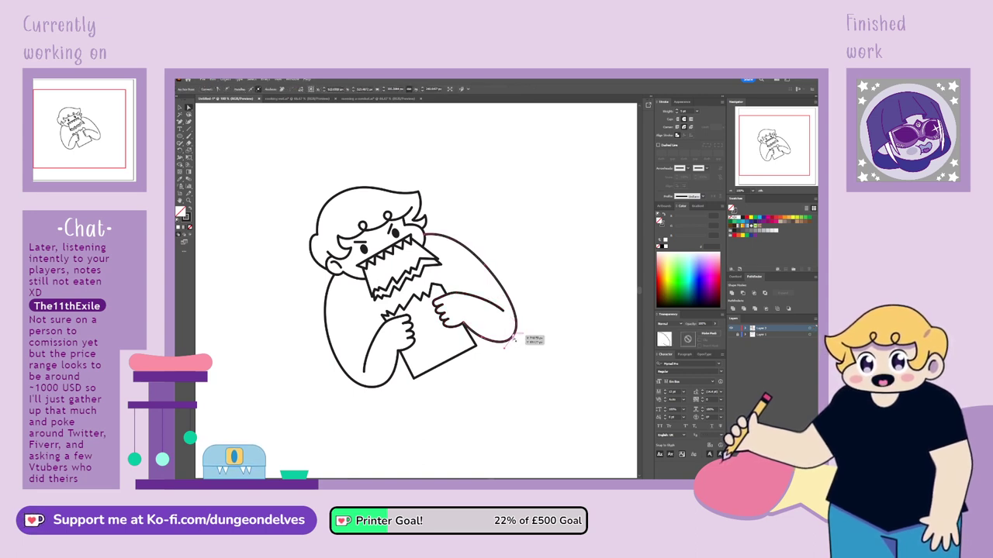
drag(511, 338, 510, 333)
drag(482, 339, 481, 336)
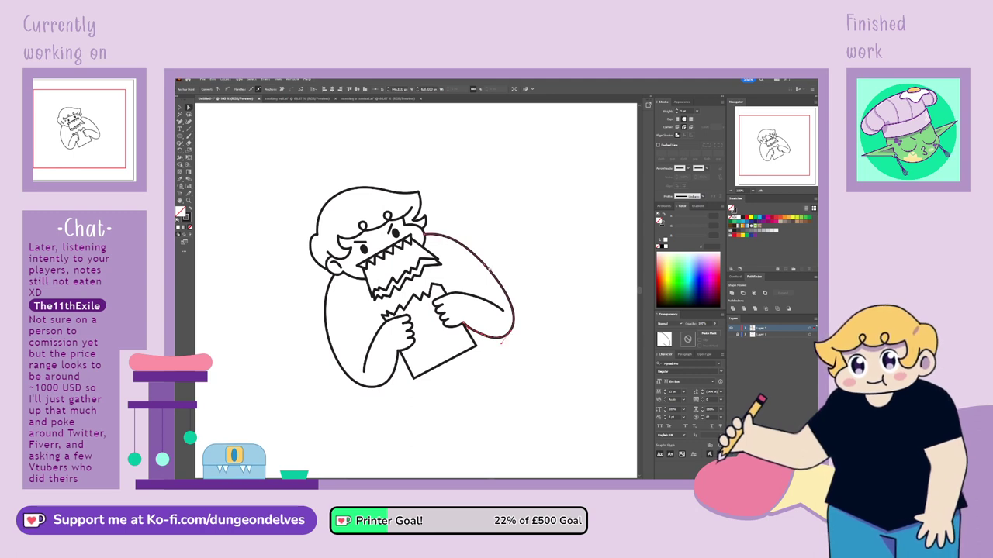
click(489, 268)
drag(452, 229, 450, 231)
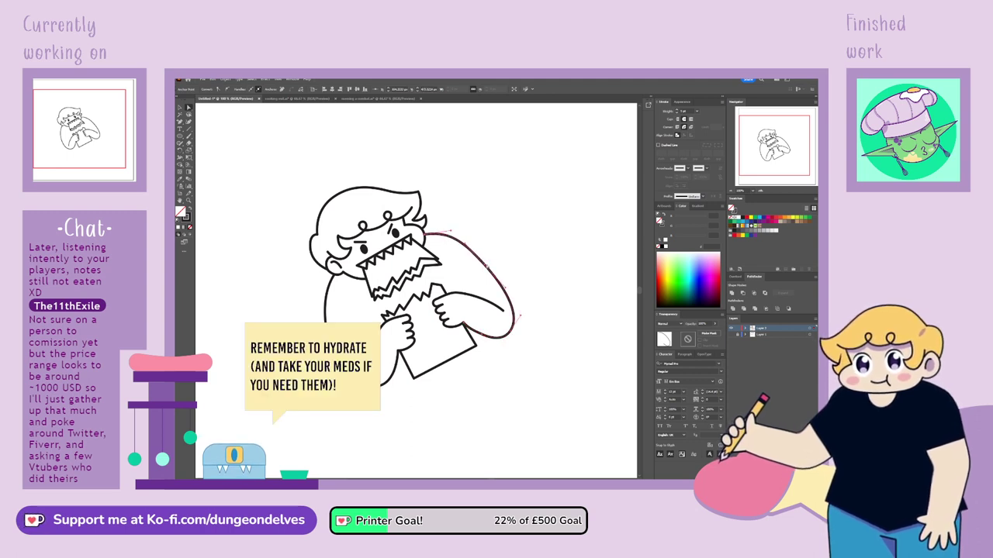
mouse_move(487, 267)
mouse_down()
mouse_move(467, 239)
mouse_move(487, 263)
mouse_up()
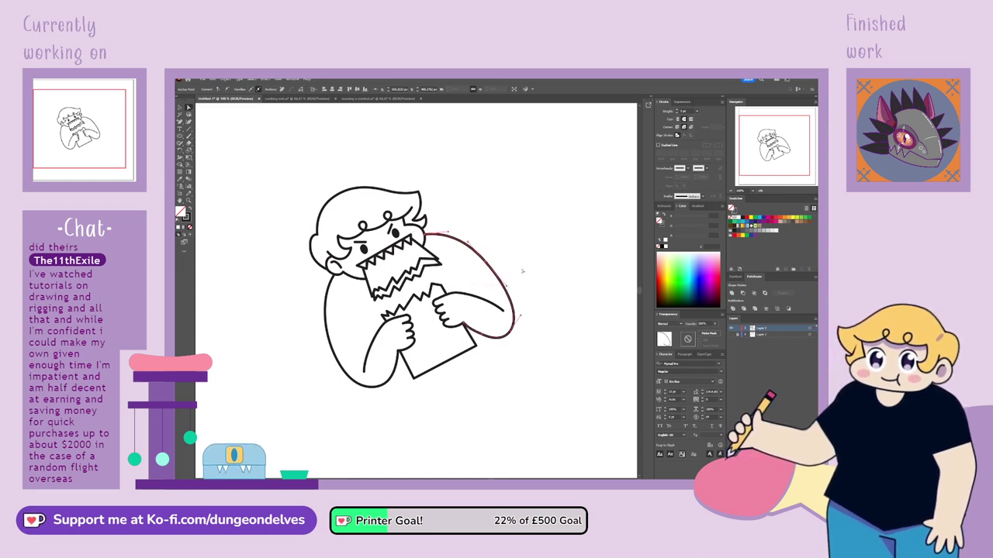
Smooth the mirrored arm's outer line by pulling the upper-arm anchor inward and shortening the shoulder handle.
click(521, 273)
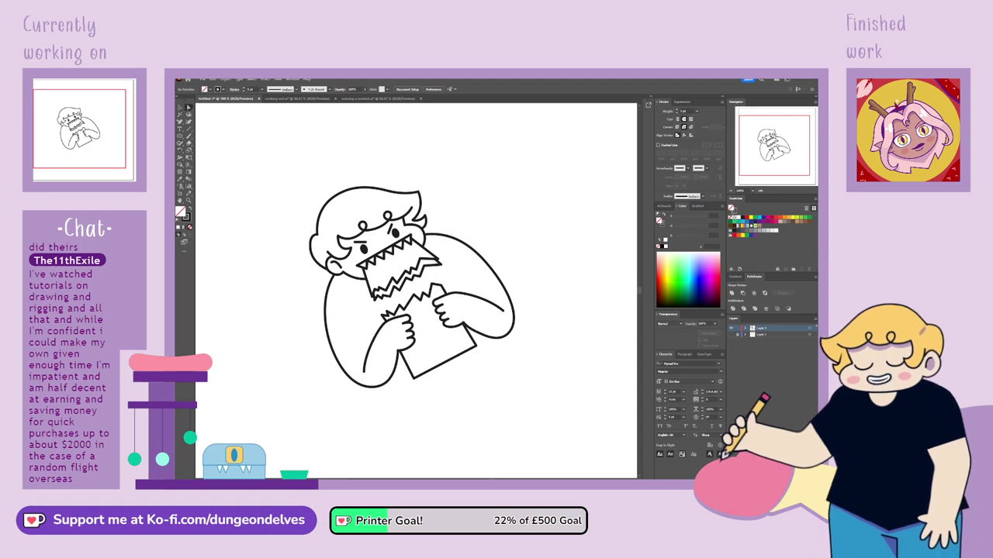
click(488, 262)
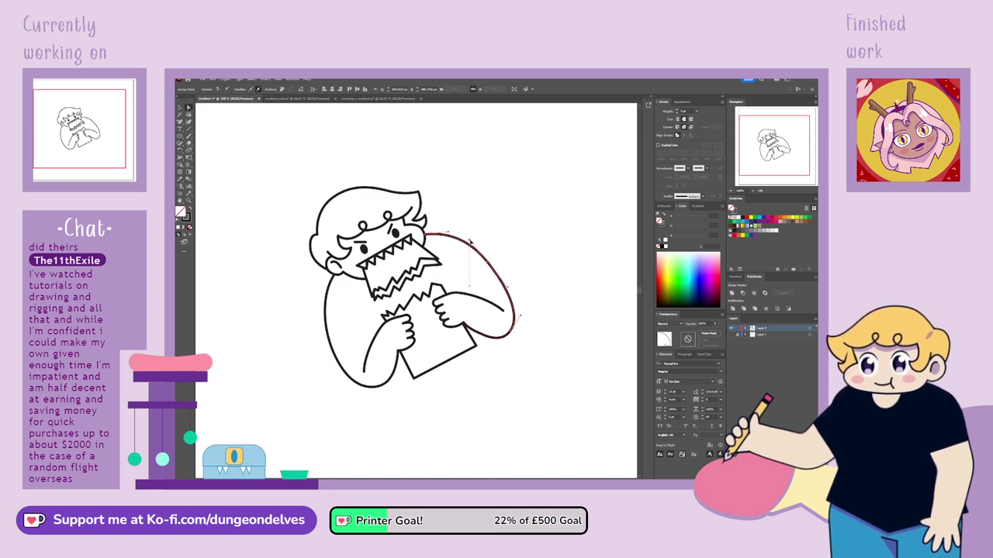
click(504, 234)
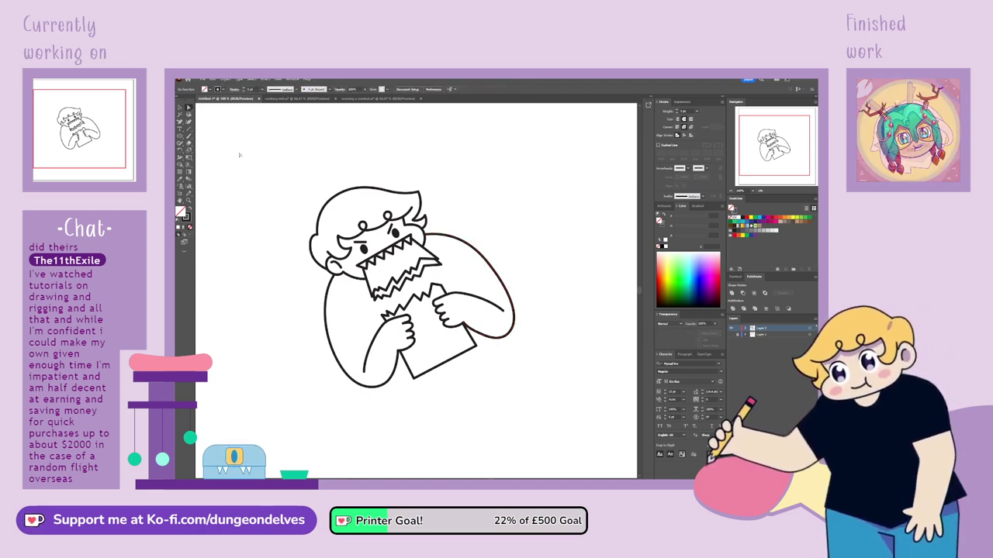
click(457, 238)
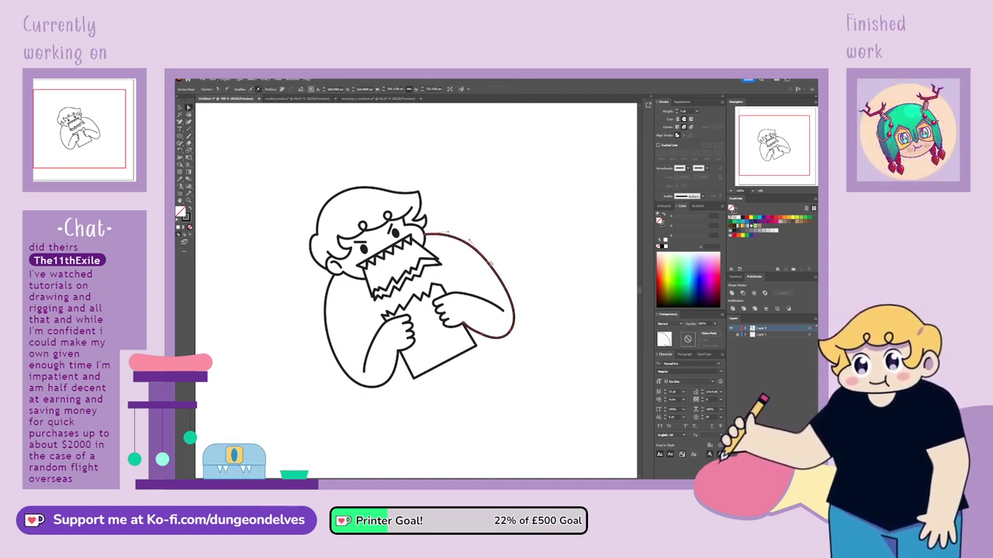
drag(490, 264, 484, 266)
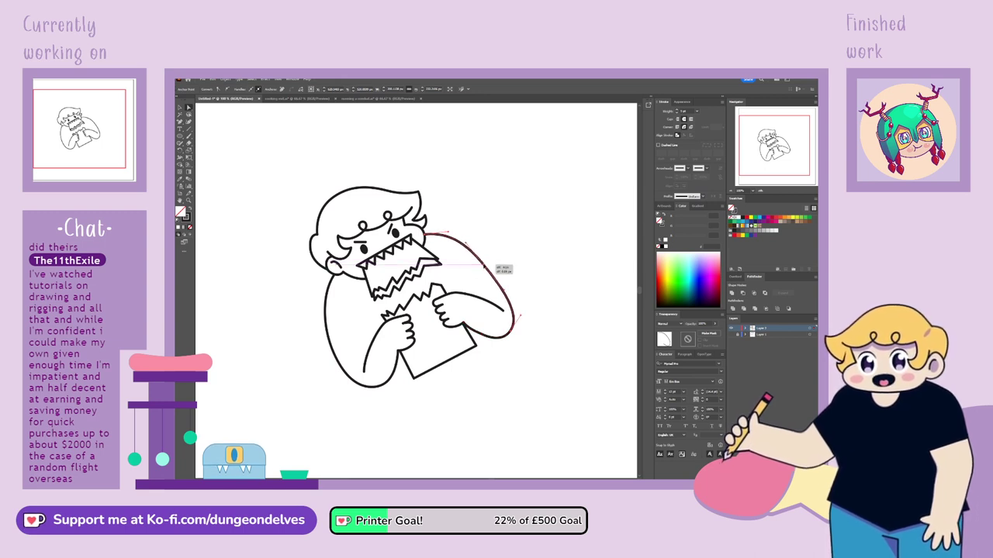
drag(449, 232, 445, 233)
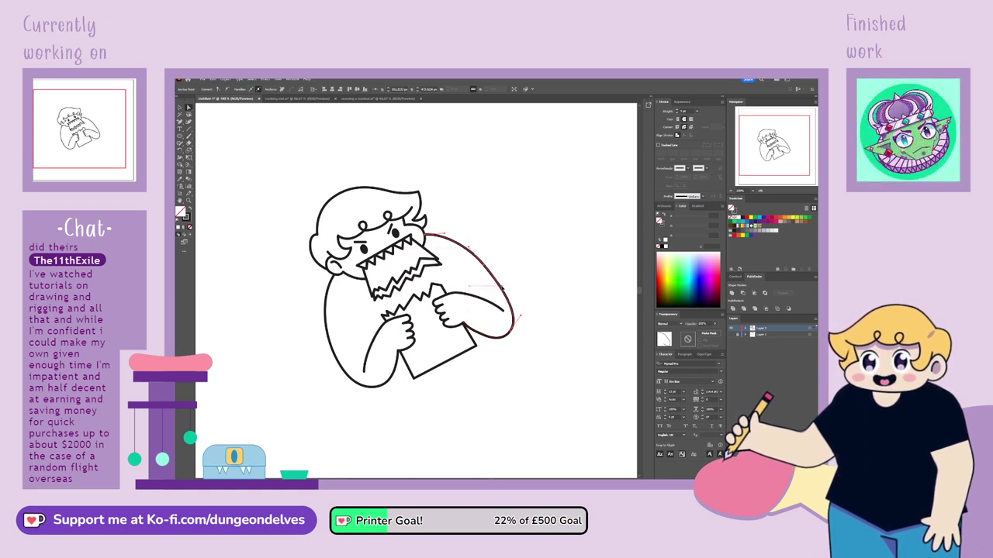
click(436, 476)
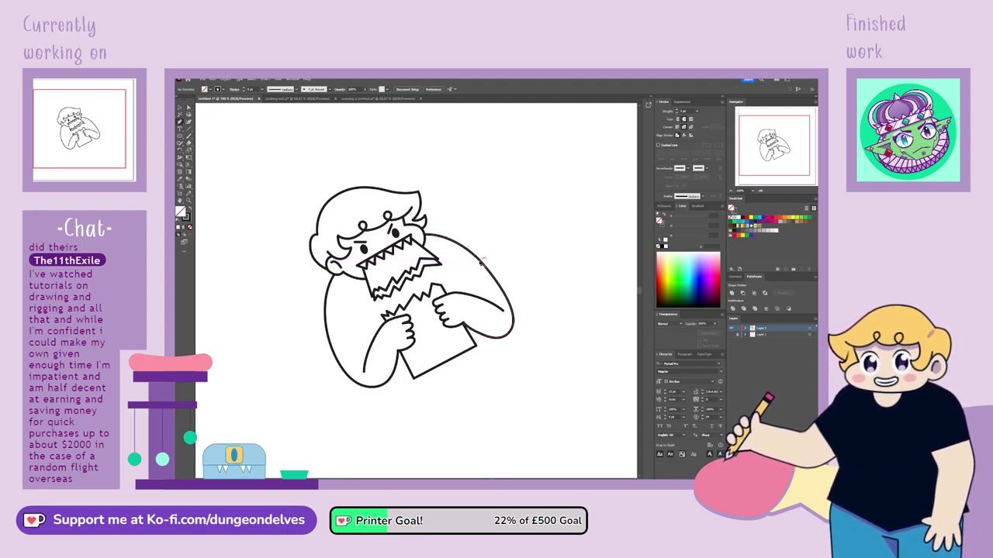
Draw a curved sleeve hem across the mirrored arm from its outer line to the forearm and refine its bend.
click(480, 262)
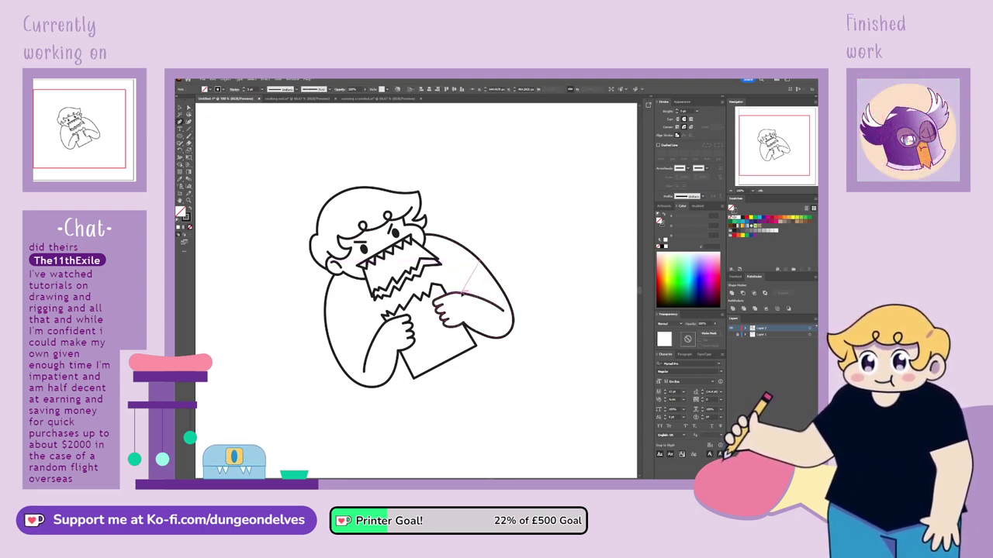
drag(462, 293, 458, 307)
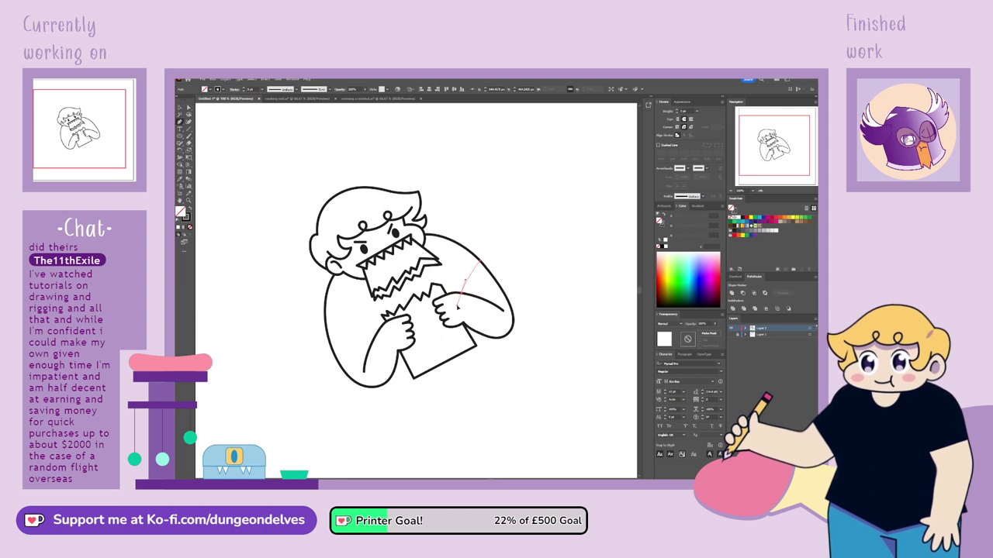
click(188, 110)
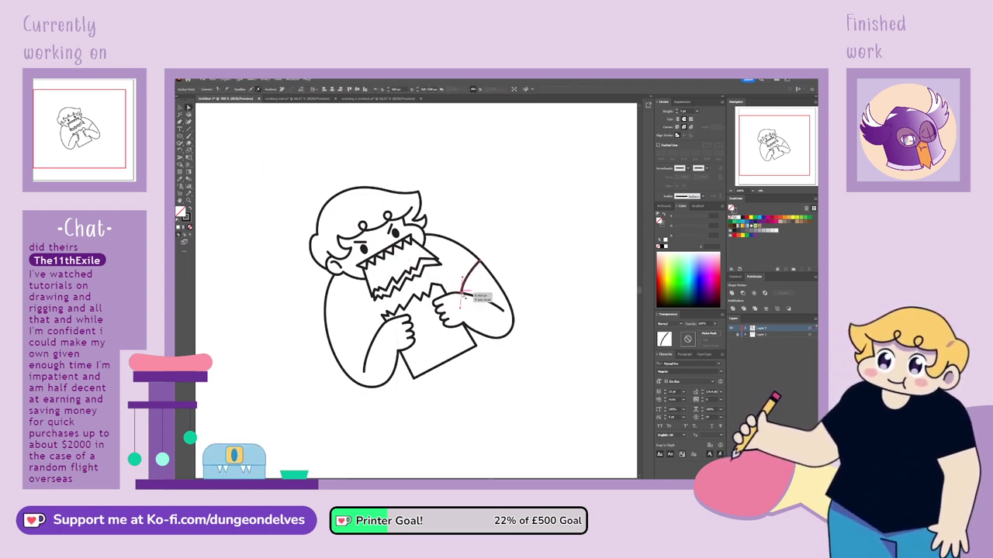
drag(462, 293, 463, 272)
click(508, 259)
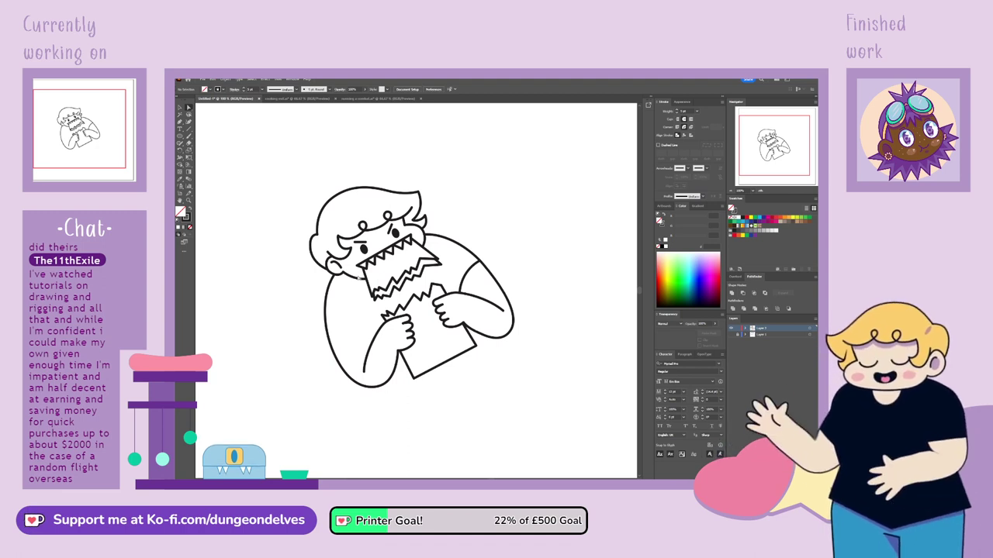
click(470, 271)
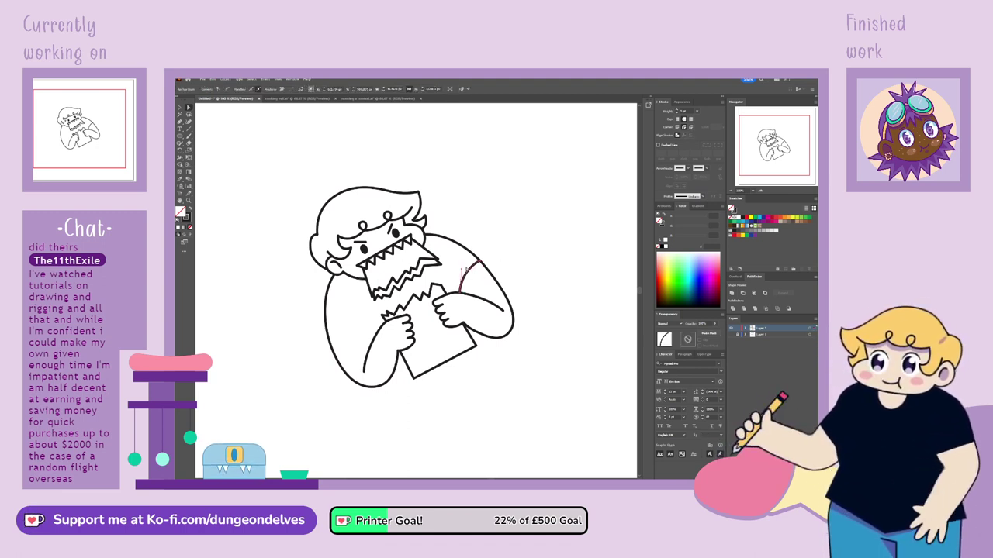
drag(462, 270, 463, 271)
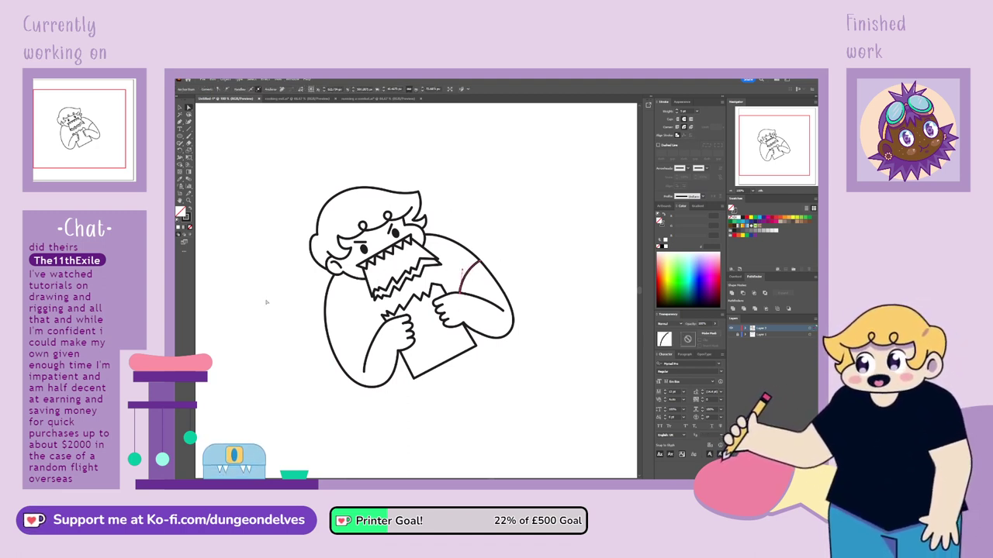
click(300, 344)
Draw the matching sleeve hem across the other arm with a fold down to the forearm, and curve it slightly upward.
click(179, 122)
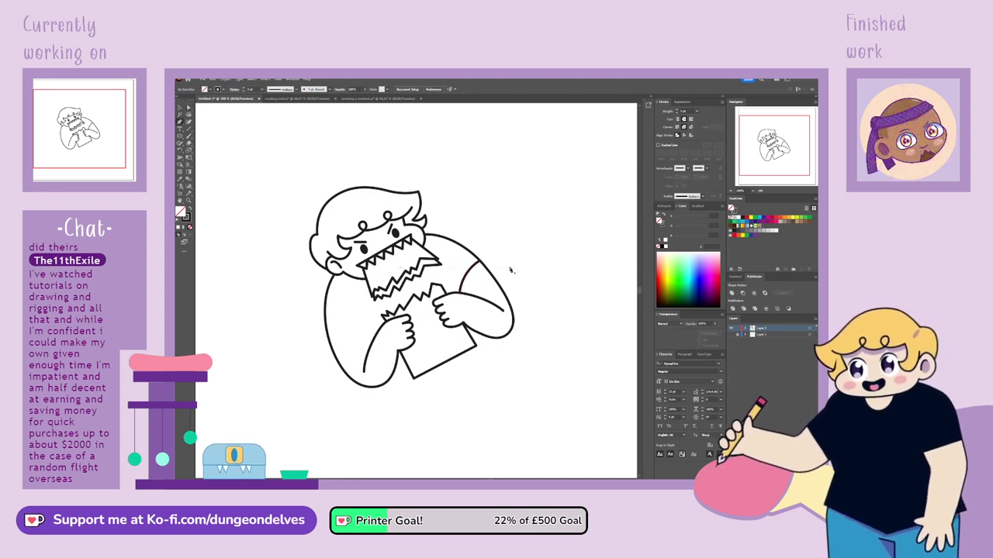
drag(328, 329, 373, 328)
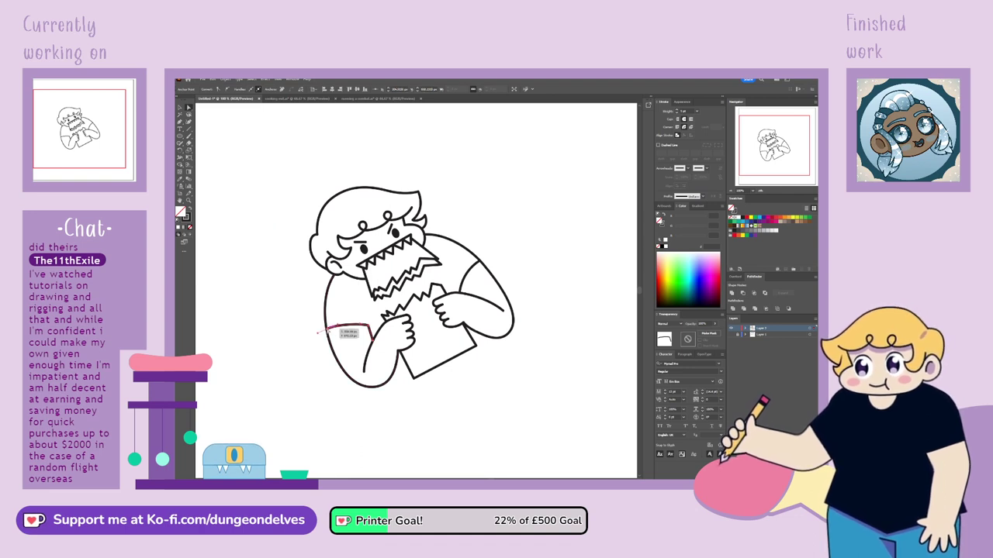
drag(330, 331, 367, 324)
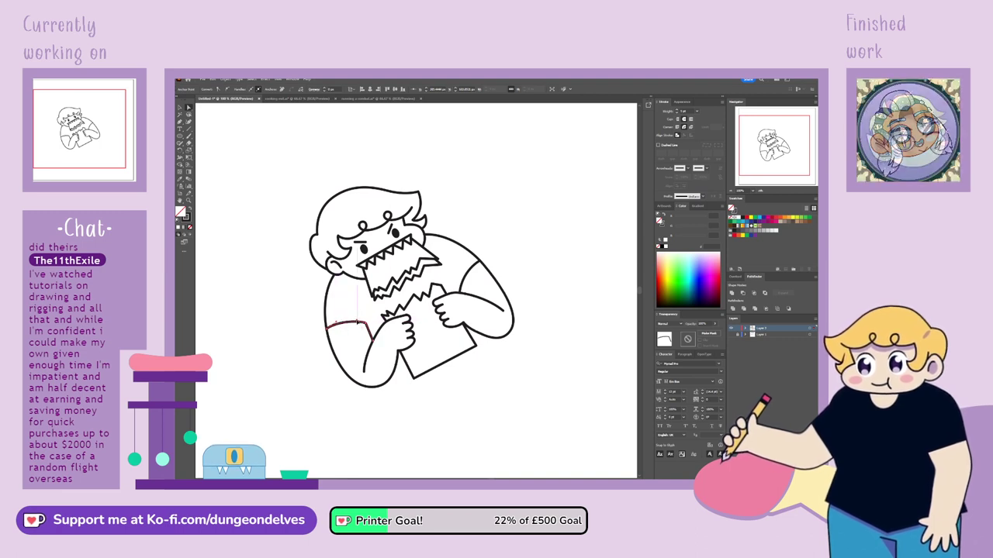
click(332, 456)
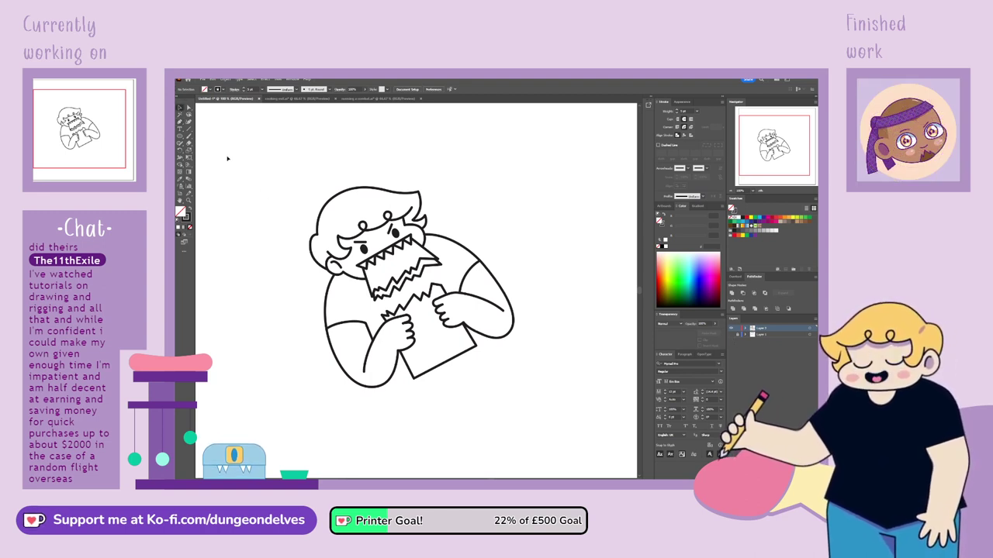
Flip the whole drawing horizontally to check its balance.
drag(262, 173, 573, 402)
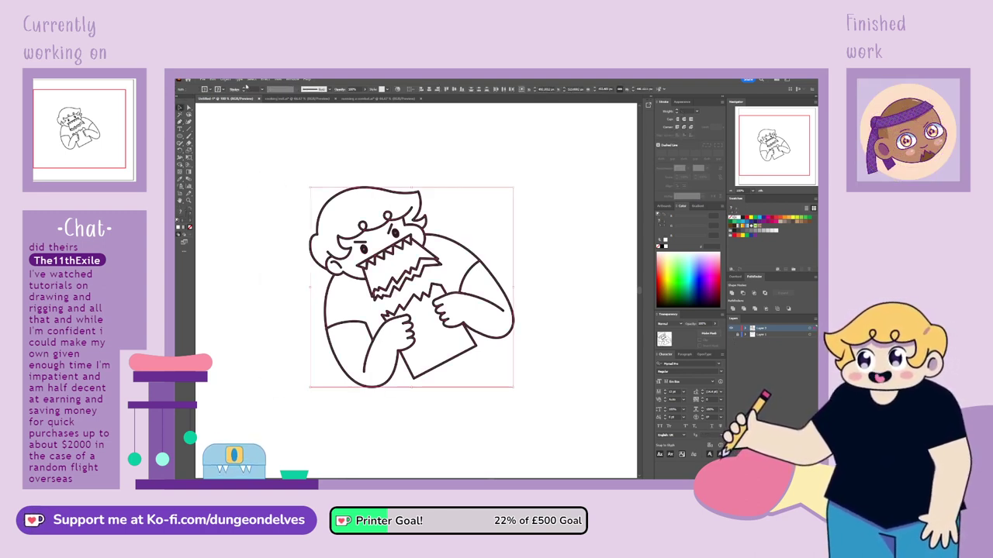
click(321, 112)
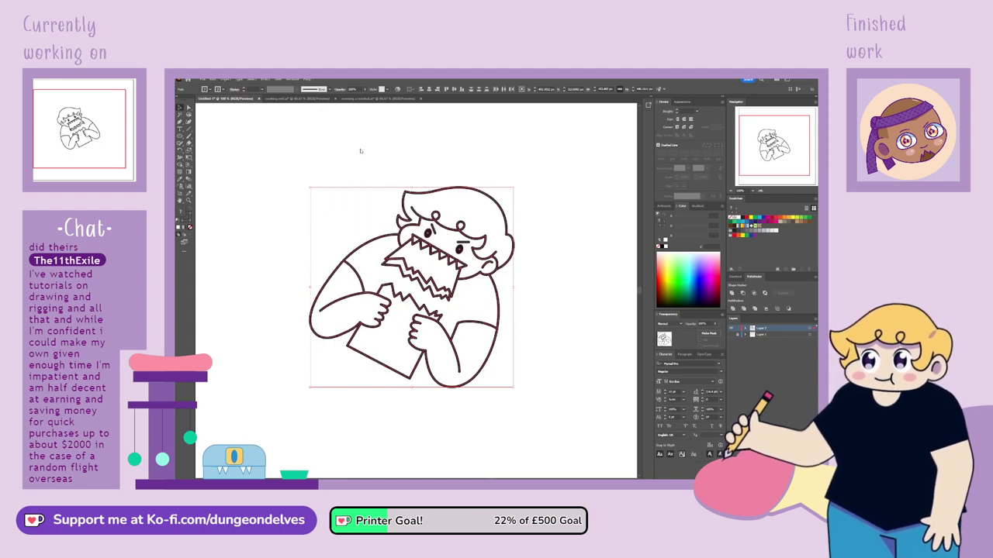
click(558, 354)
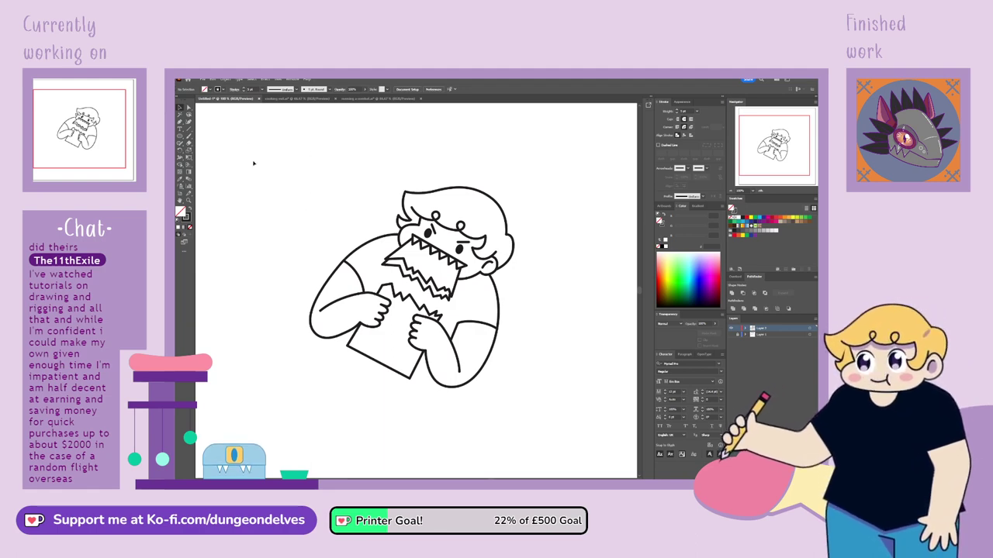
Flip the whole drawing back to its original direction and rotate it clockwise until the character sits upright.
key(ctrl+a)
key(ctrl+shift+h)
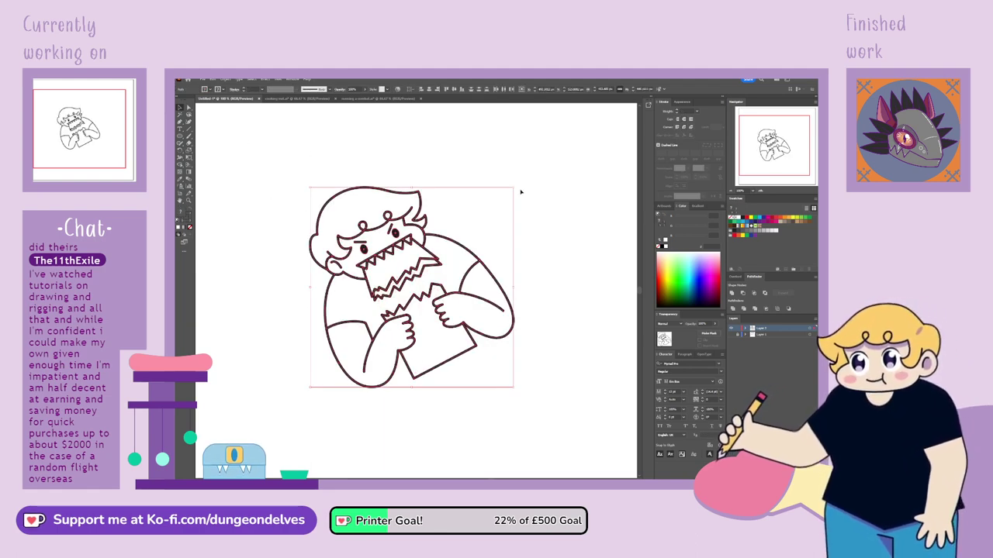
mouse_move(522, 193)
mouse_down()
mouse_move(538, 202)
mouse_move(543, 235)
mouse_move(530, 242)
mouse_up()
click(538, 289)
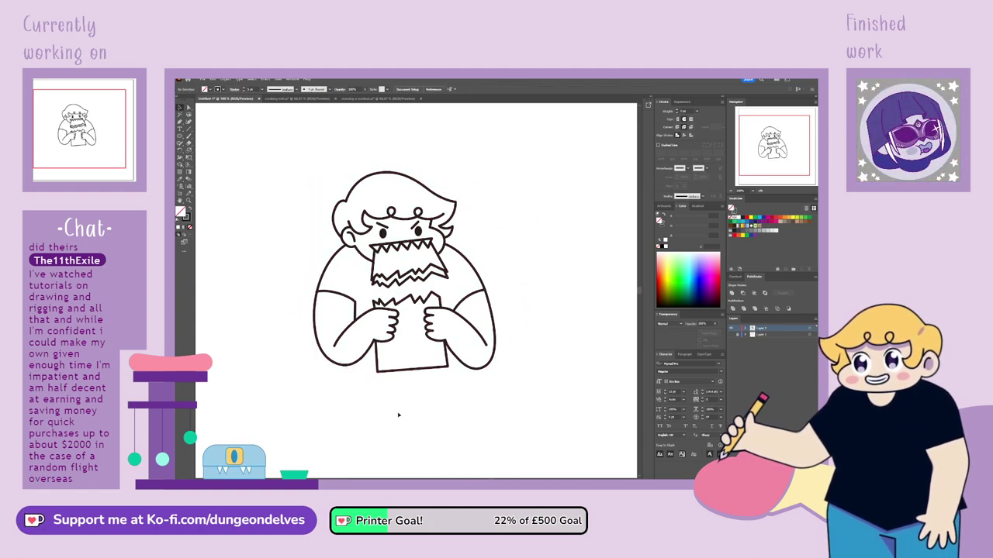
Reshape the mirrored arm's elbow by raising its lower curve and moving the end of the inner forearm line up and outward.
click(485, 371)
click(192, 112)
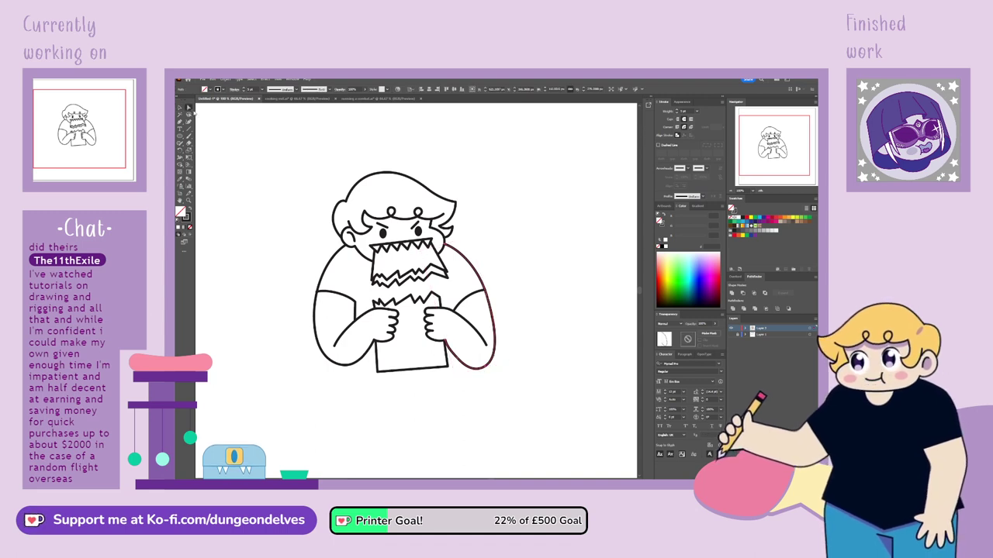
click(471, 369)
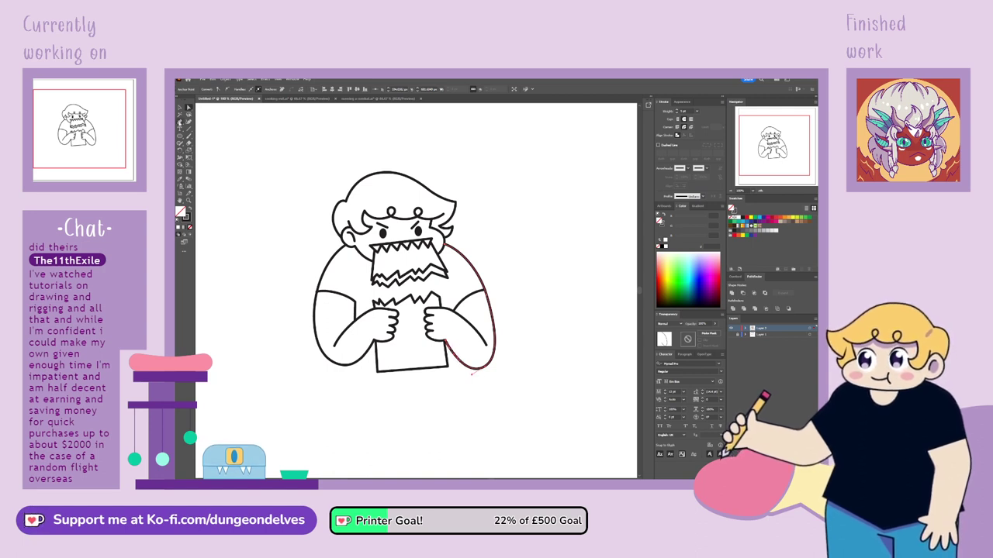
click(197, 136)
click(464, 360)
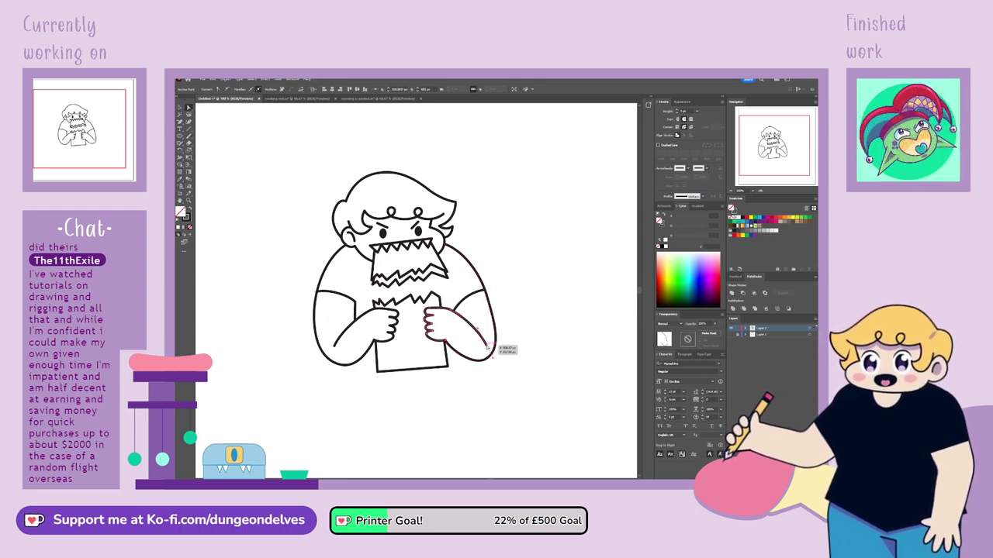
mouse_move(488, 346)
mouse_down()
mouse_move(453, 312)
mouse_move(463, 307)
mouse_move(497, 341)
mouse_up()
click(454, 313)
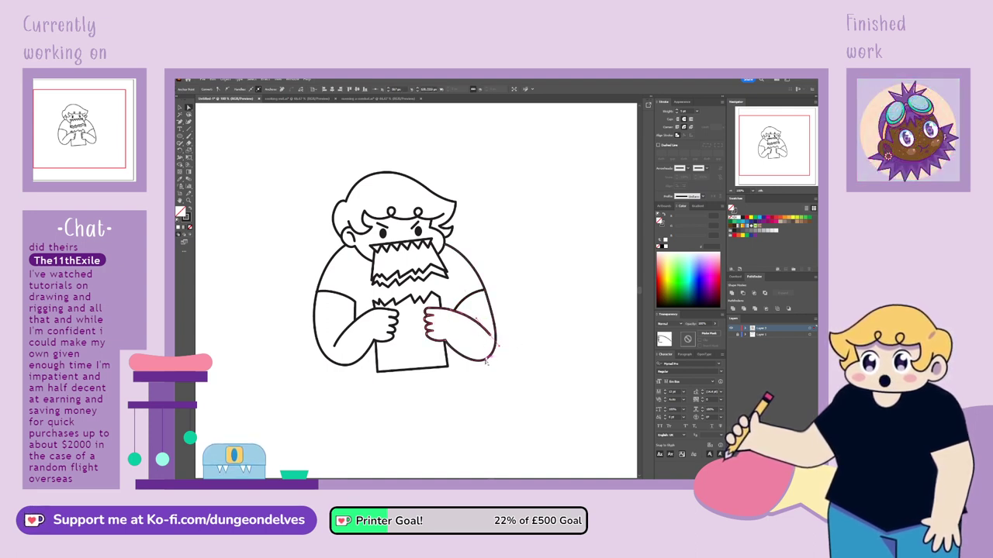
drag(486, 361, 489, 357)
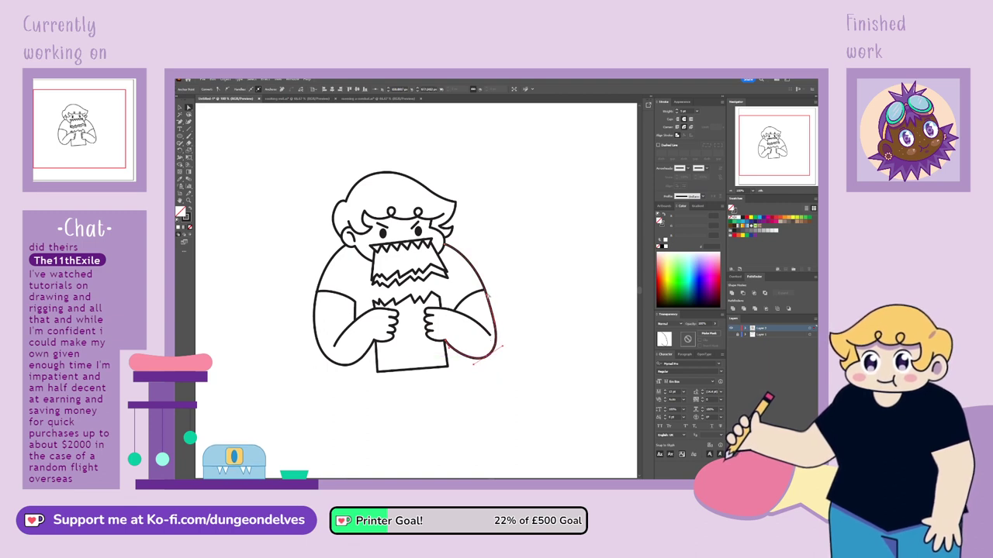
Round out the same arm's upper outer line and fit the sleeve hem's outer end to the new curve.
drag(487, 295, 488, 291)
drag(481, 270, 472, 263)
click(487, 291)
click(487, 291)
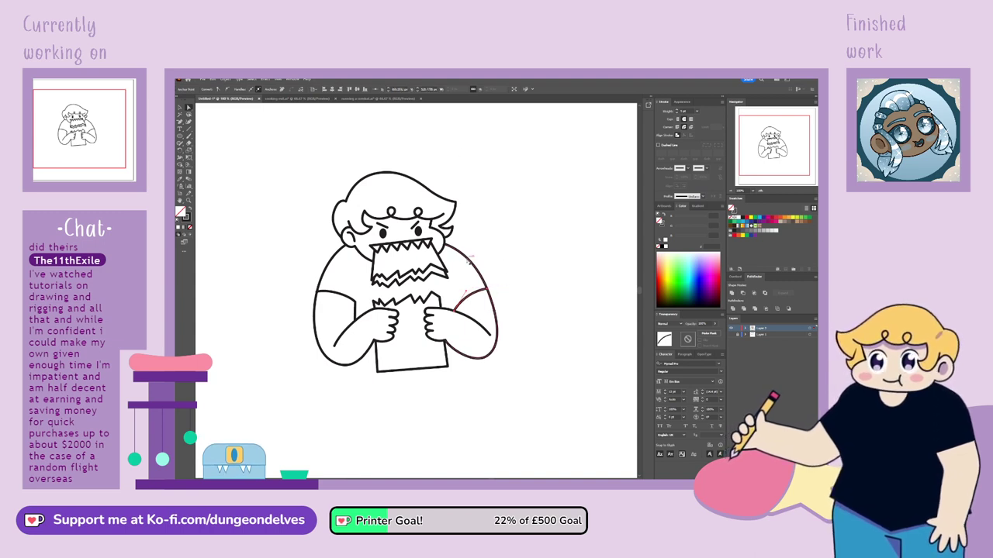
click(452, 247)
click(489, 245)
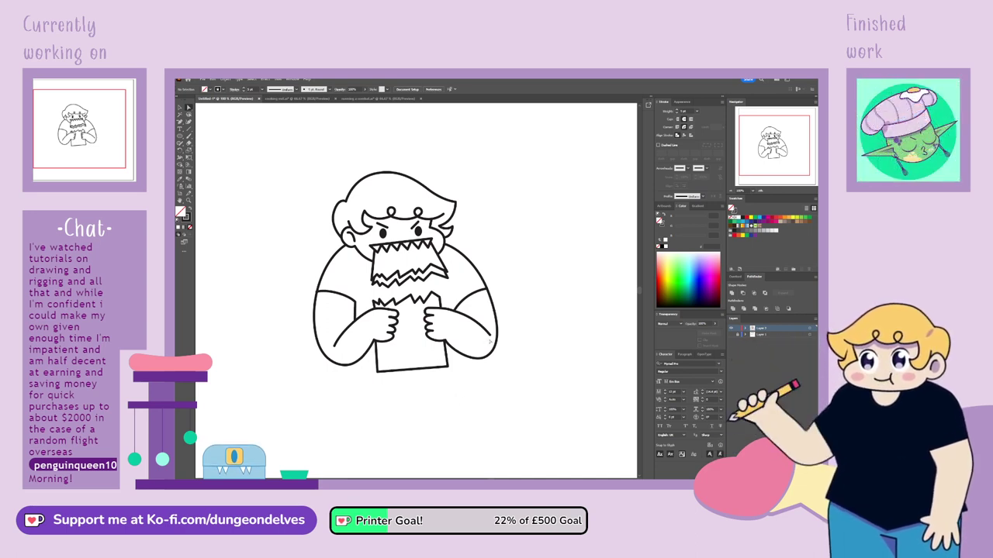
Smooth the top line of the same arm's hand and forearm and align the torn paper's end with it.
click(490, 336)
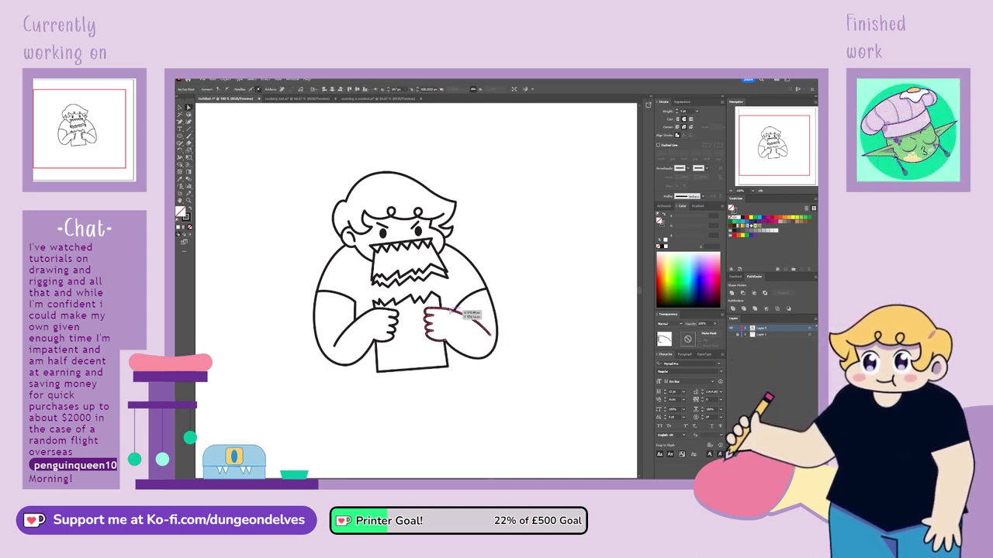
drag(455, 310, 456, 308)
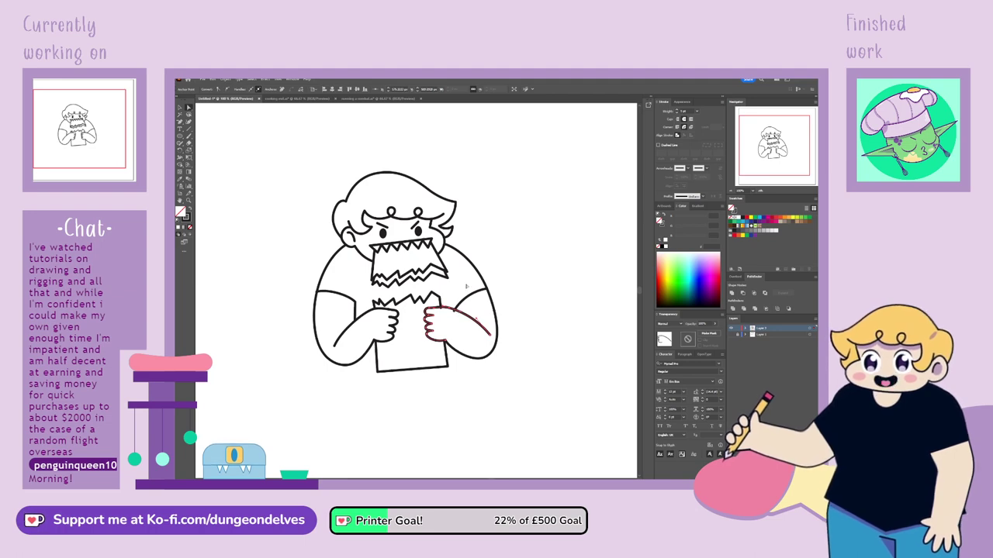
scroll(466, 287, up, 5)
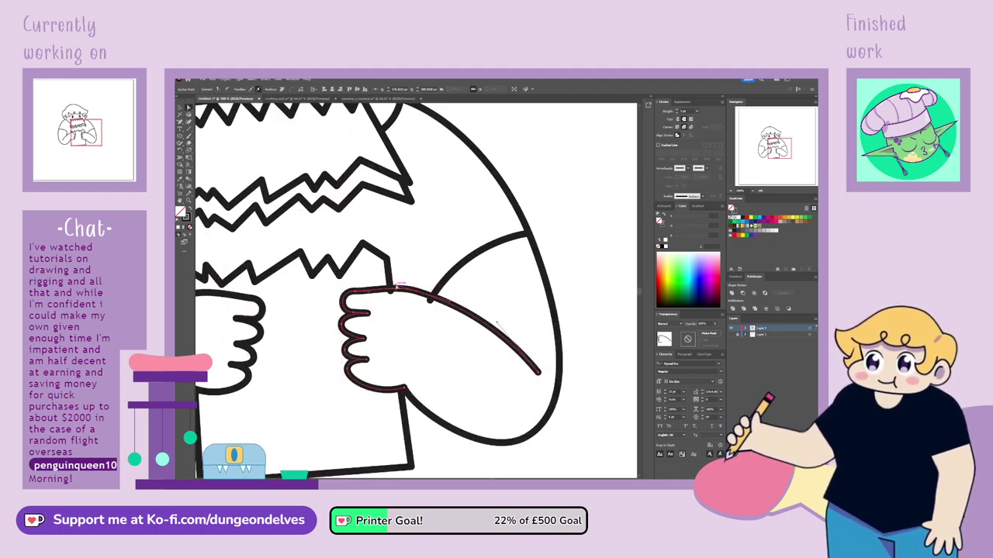
drag(371, 293, 393, 289)
click(398, 272)
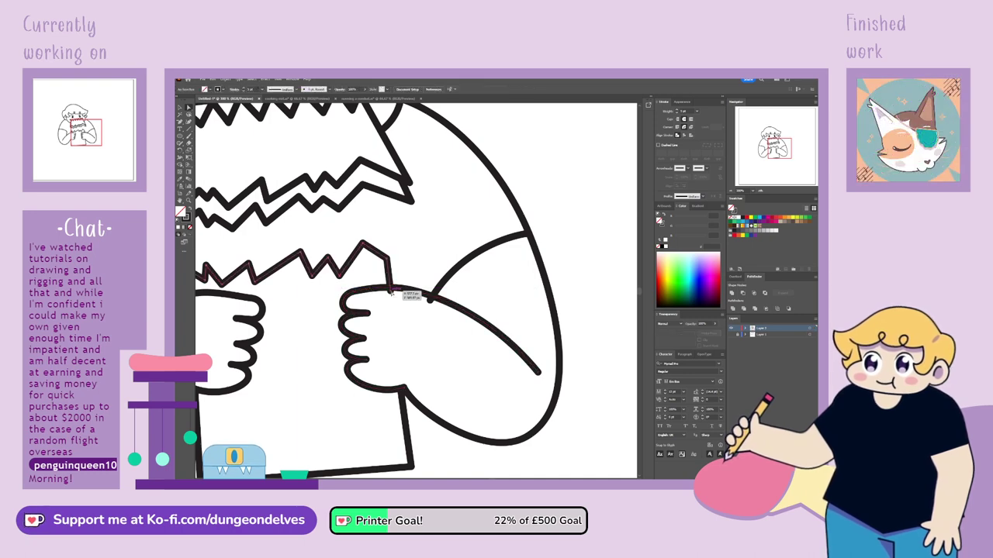
shift+click(390, 285)
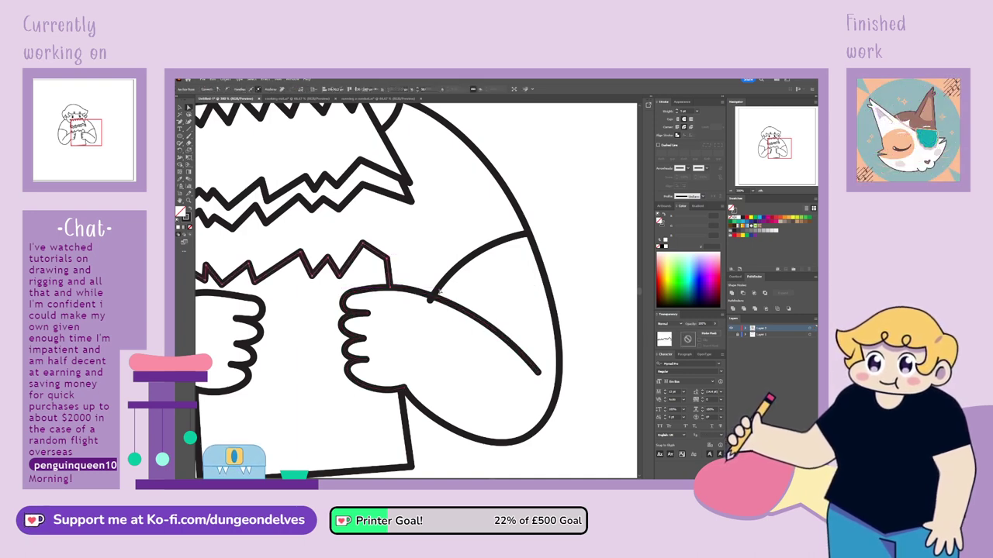
Move the inner end of the same arm's sleeve hem onto the forearm line so it no longer overshoots.
click(440, 292)
click(431, 299)
drag(431, 300, 433, 298)
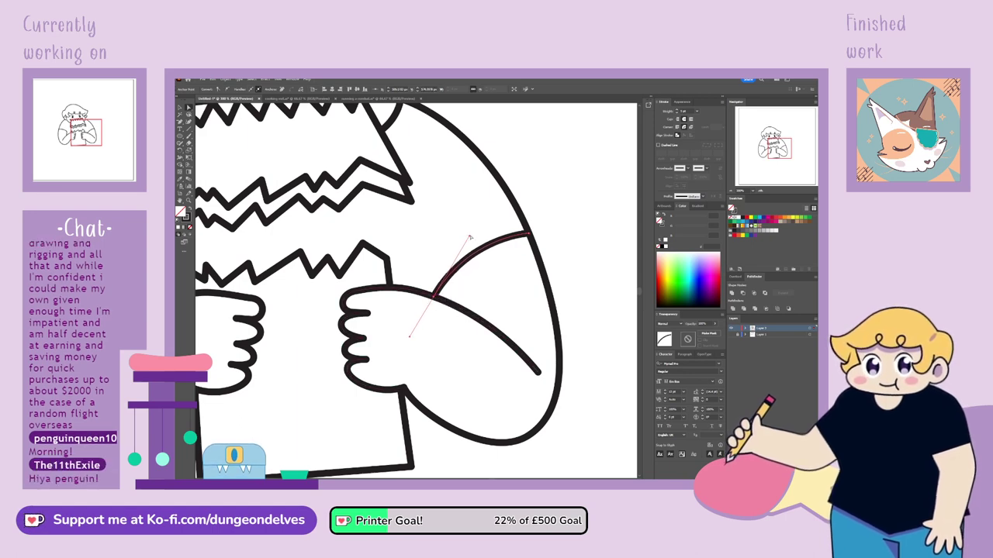
Adjust the curve of the mirrored arm's lower outline between the wrist and the elbow.
click(501, 224)
key(ctrl+minus)
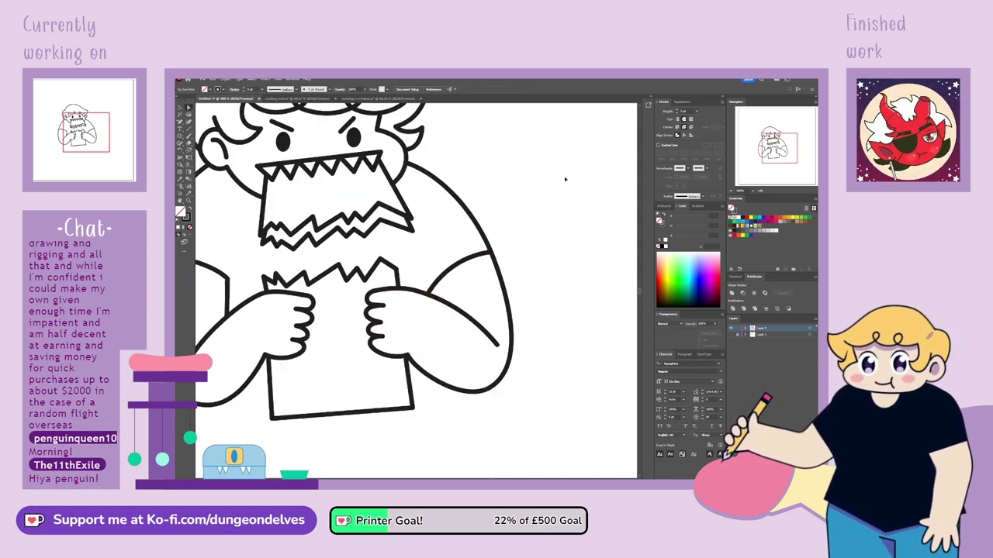
key(ctrl+minus)
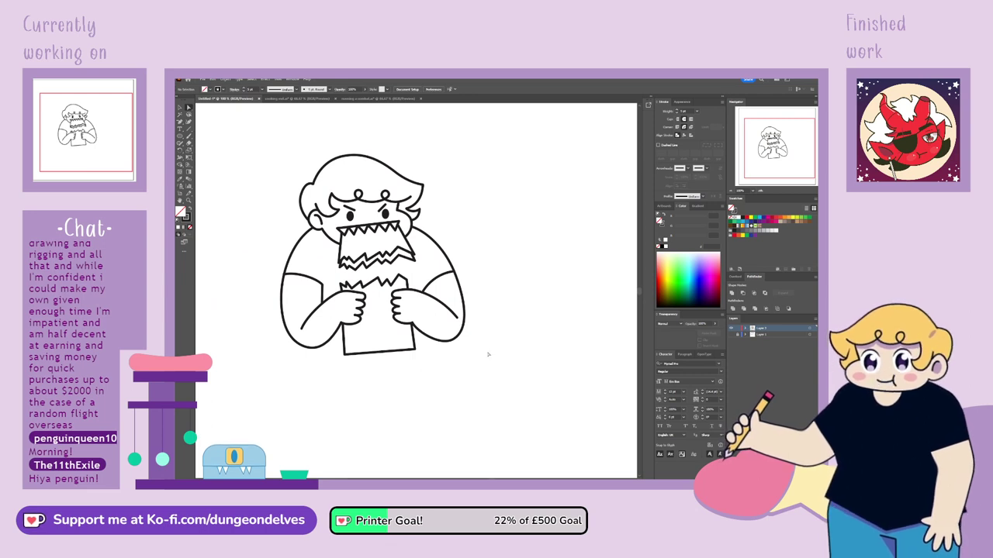
key(space)
mouse_move(488, 310)
mouse_down()
mouse_move(512, 312)
mouse_move(525, 339)
mouse_move(555, 319)
mouse_up()
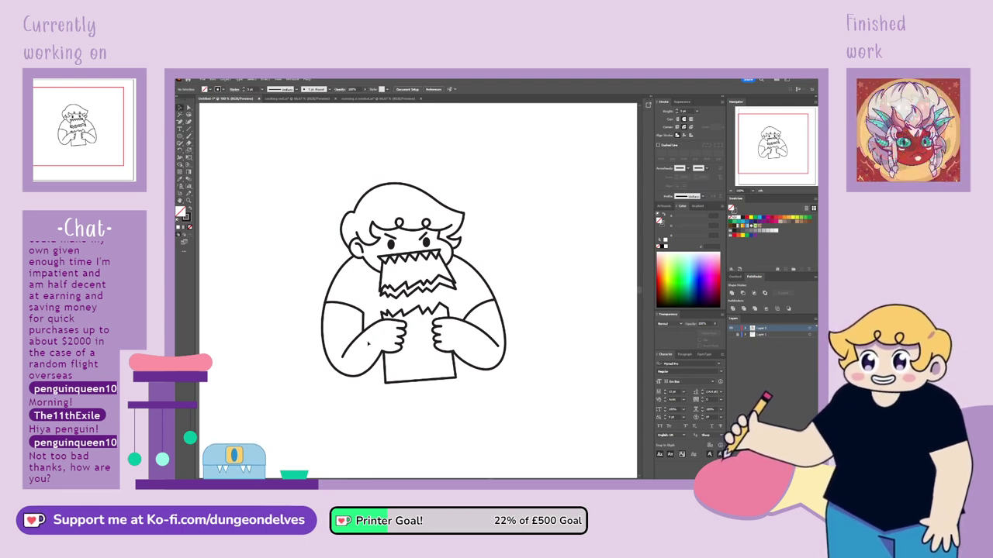
click(470, 366)
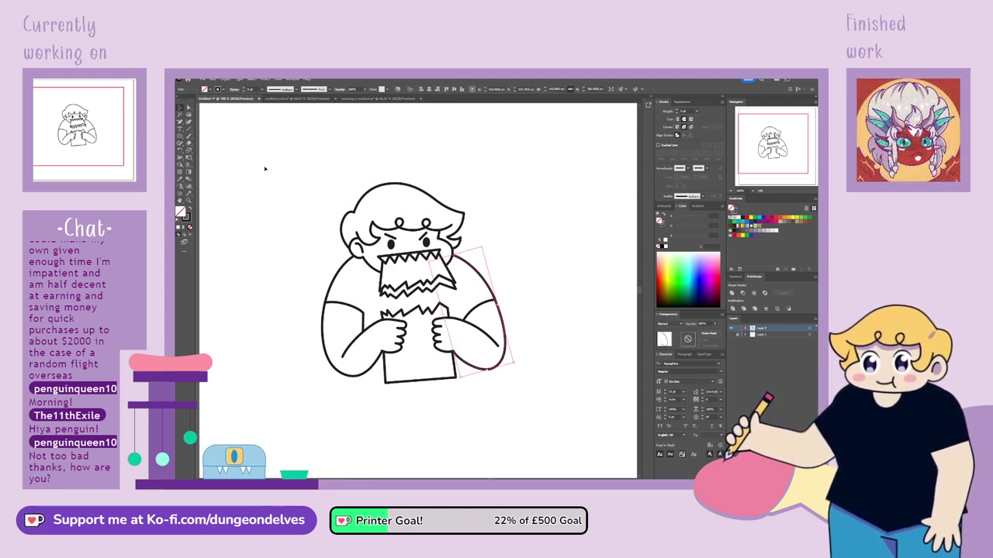
click(188, 107)
click(454, 353)
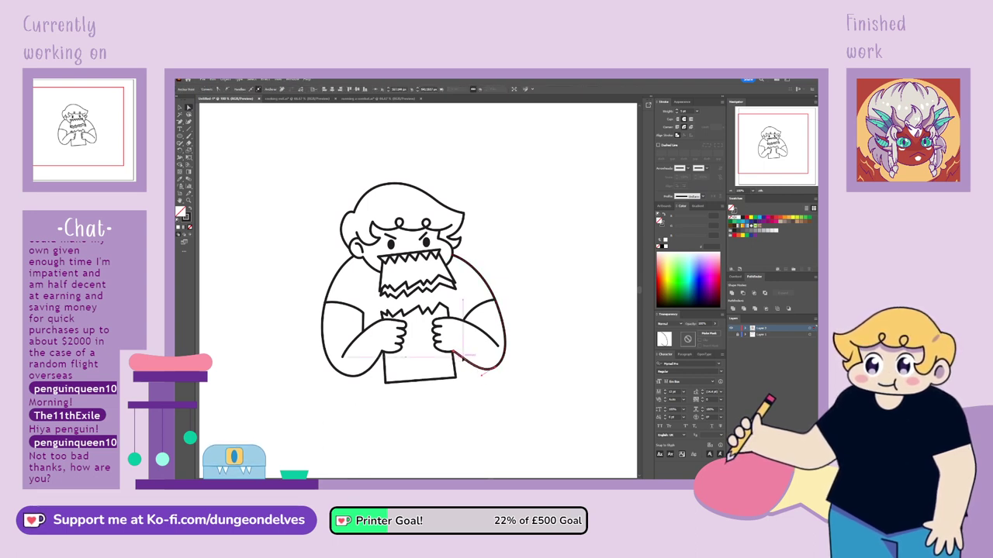
drag(497, 372, 497, 372)
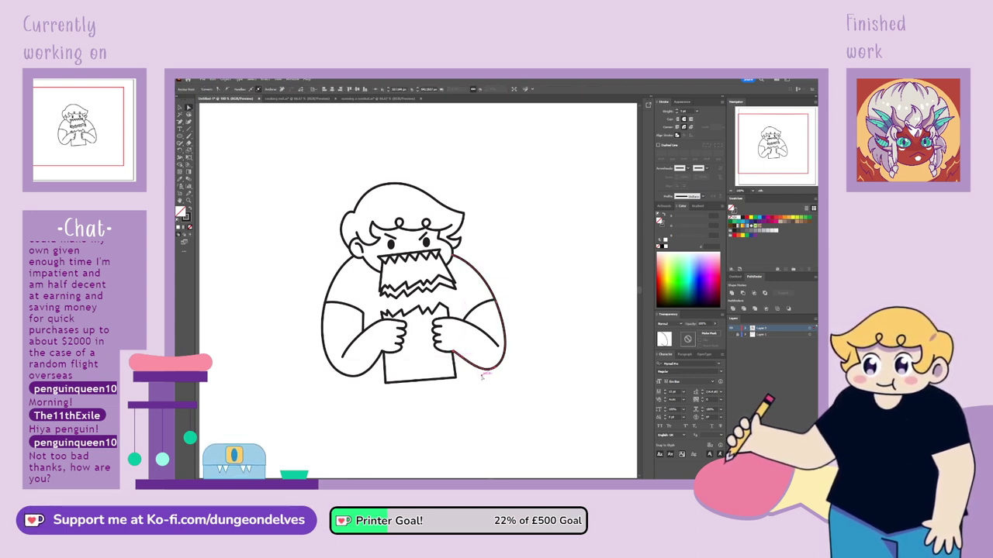
click(488, 385)
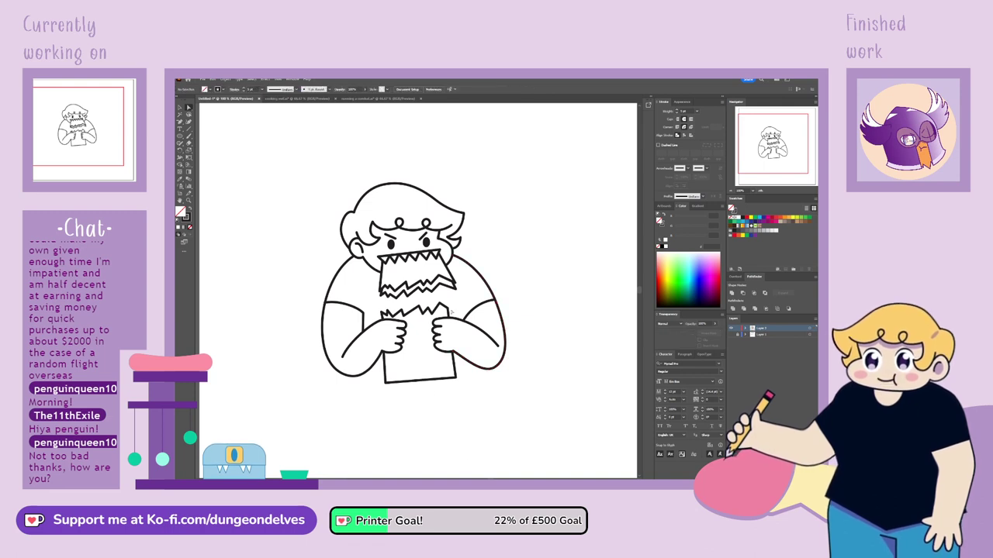
Bend the mirrored arm's inner forearm line inward just past the wrist so it dips before curving out to the elbow.
click(466, 323)
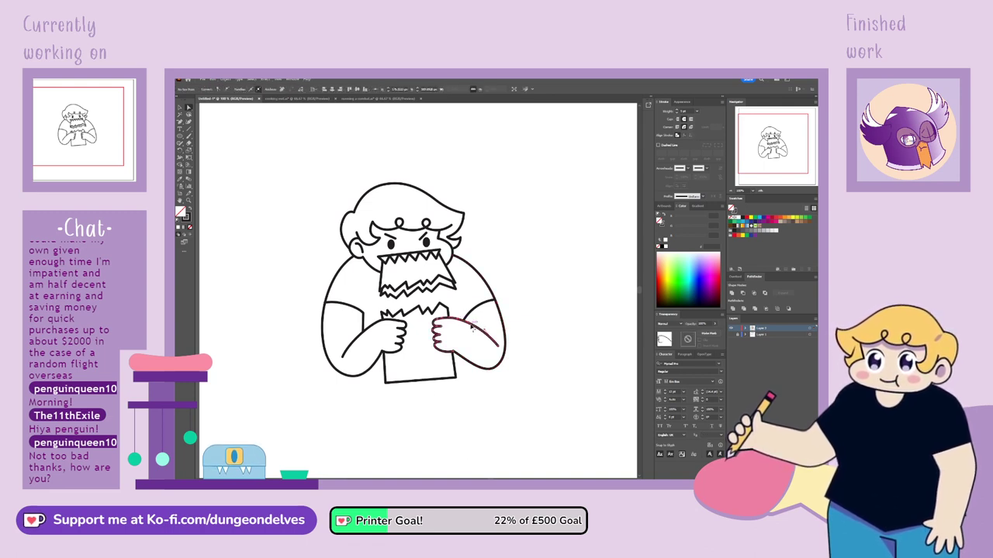
drag(471, 326, 469, 324)
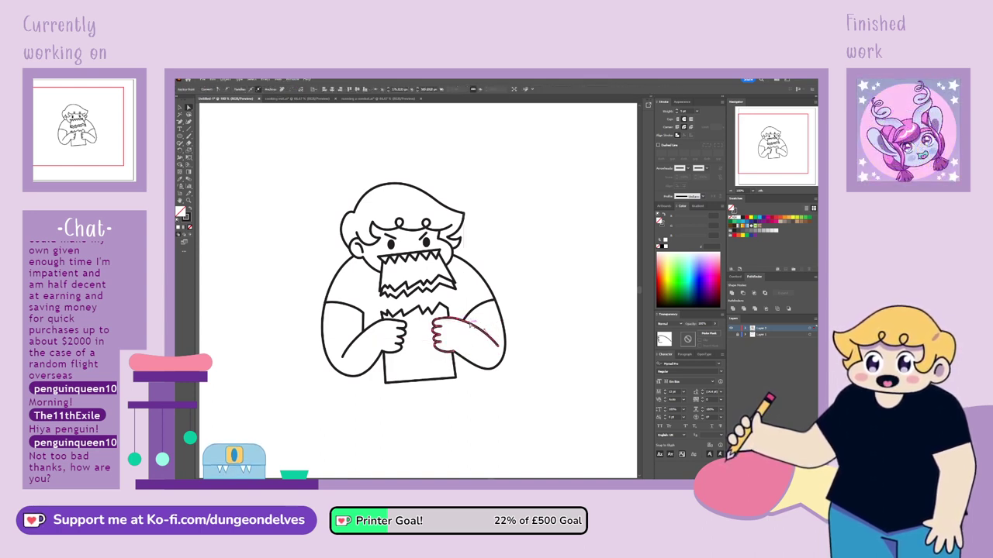
drag(470, 325, 468, 329)
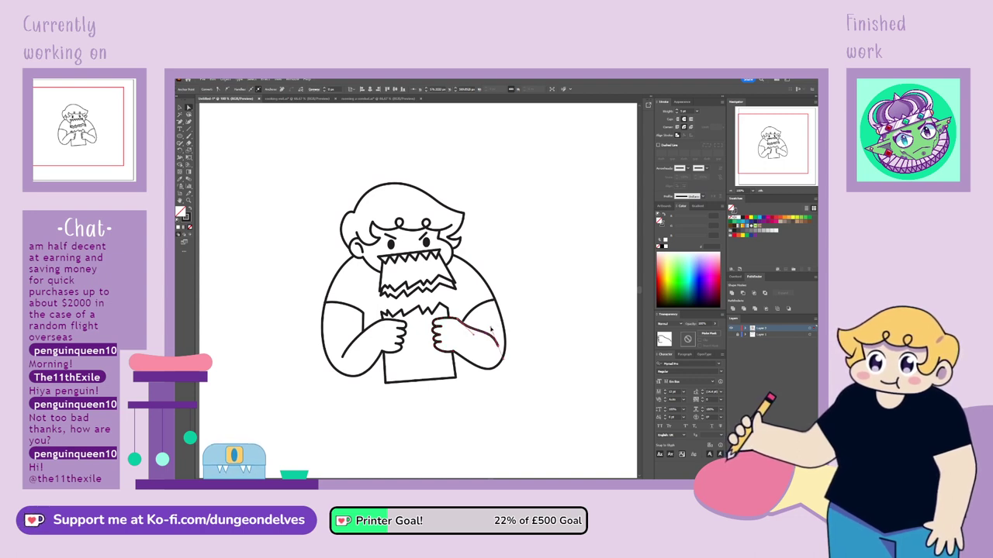
click(535, 435)
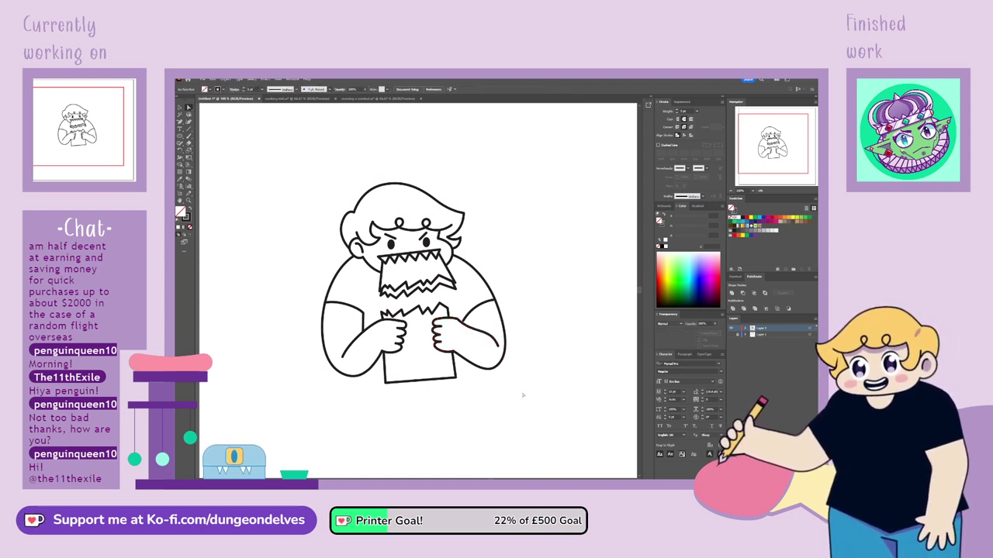
Move the join between the same arm's hand and lower outline slightly up and outward to narrow the wrist.
key(ctrl+plus)
key(ctrl+plus)
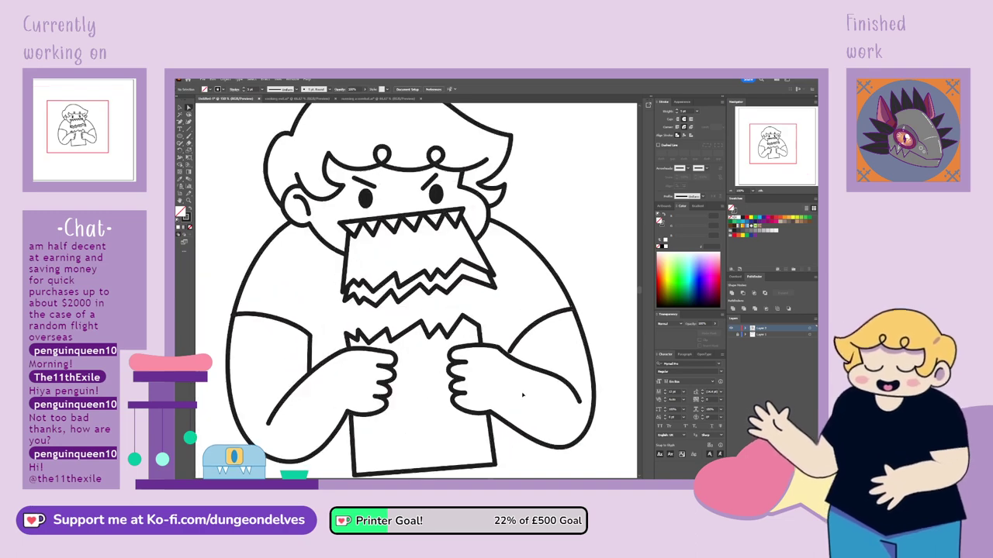
drag(523, 396, 447, 314)
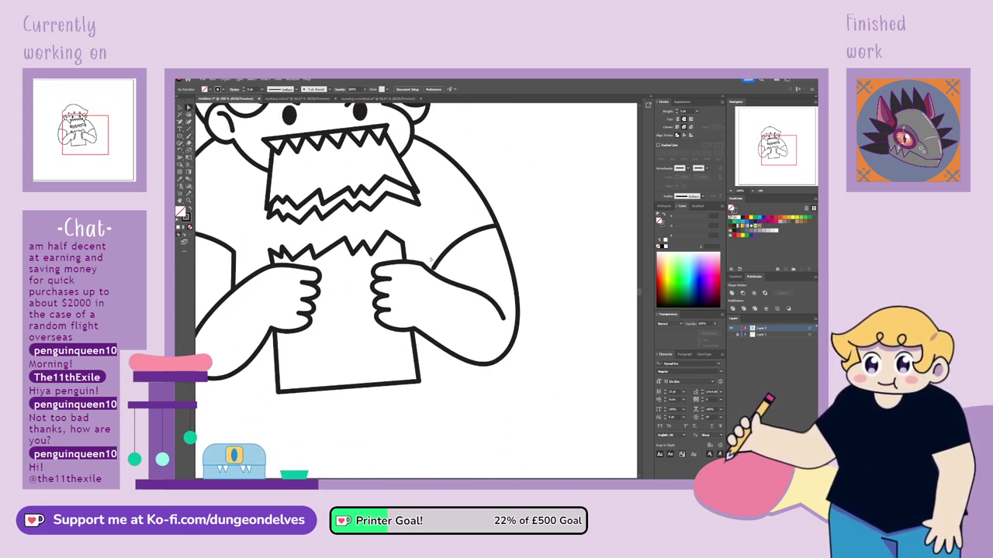
click(424, 267)
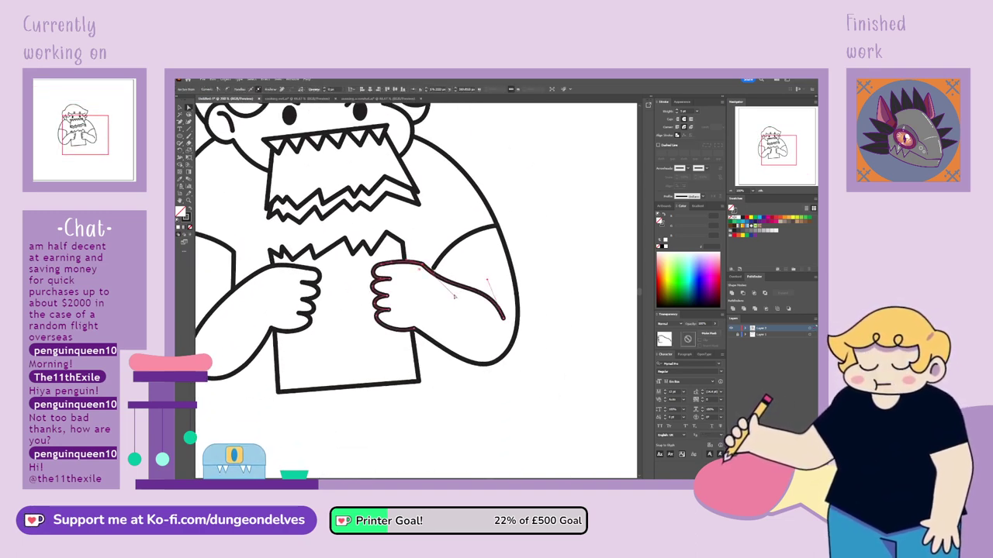
shift+click(415, 332)
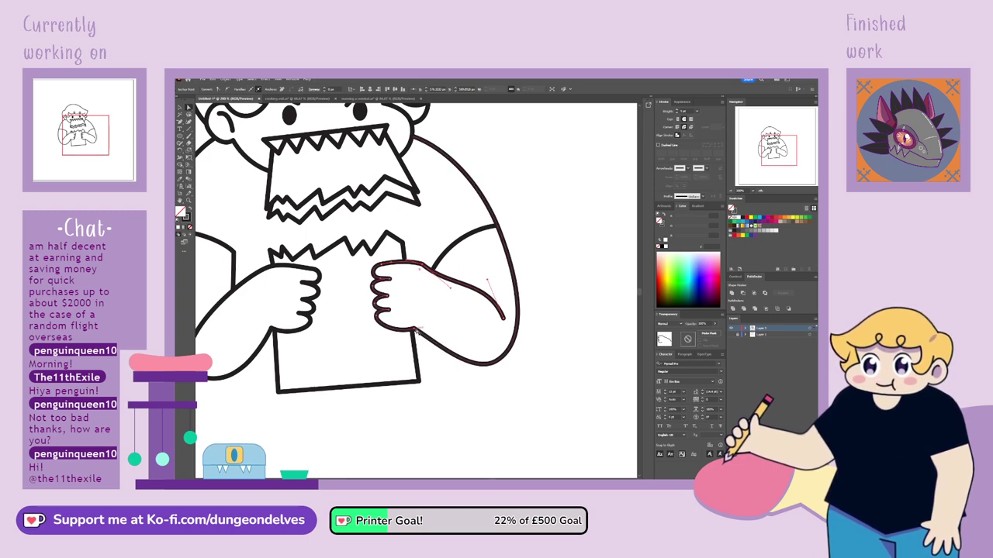
shift+click(416, 332)
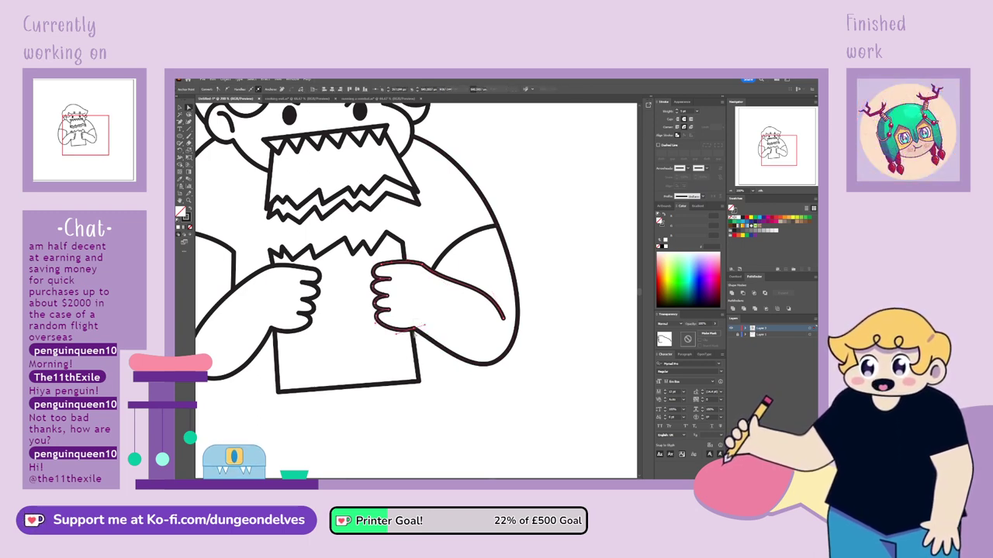
shift+click(415, 332)
drag(415, 332, 422, 328)
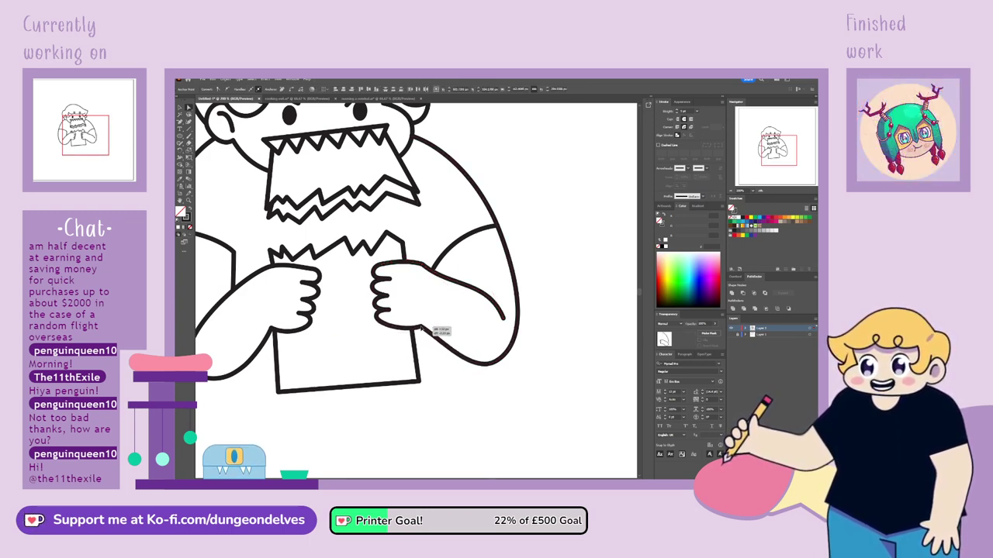
click(442, 339)
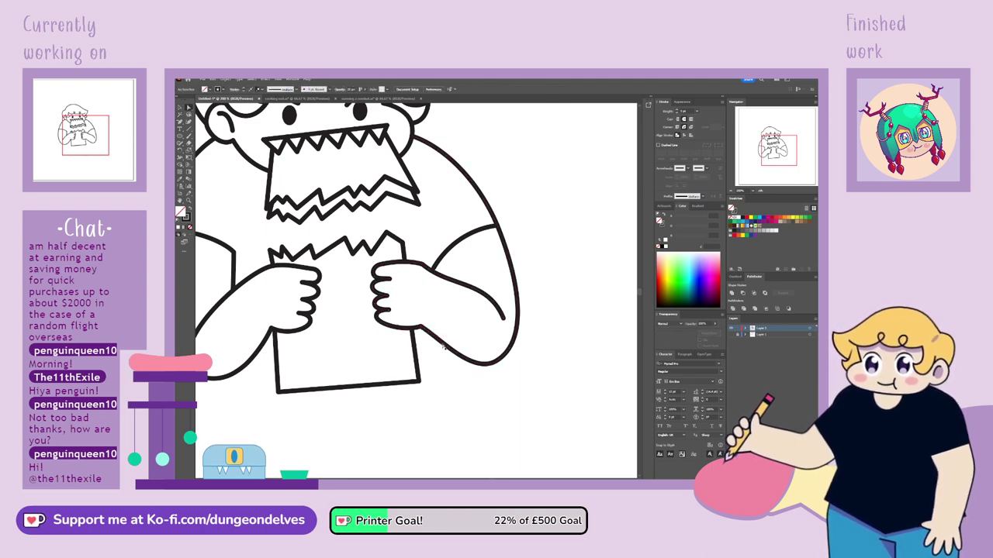
Fit the inner end of the same arm's sleeve hem to the reshaped forearm line.
click(431, 271)
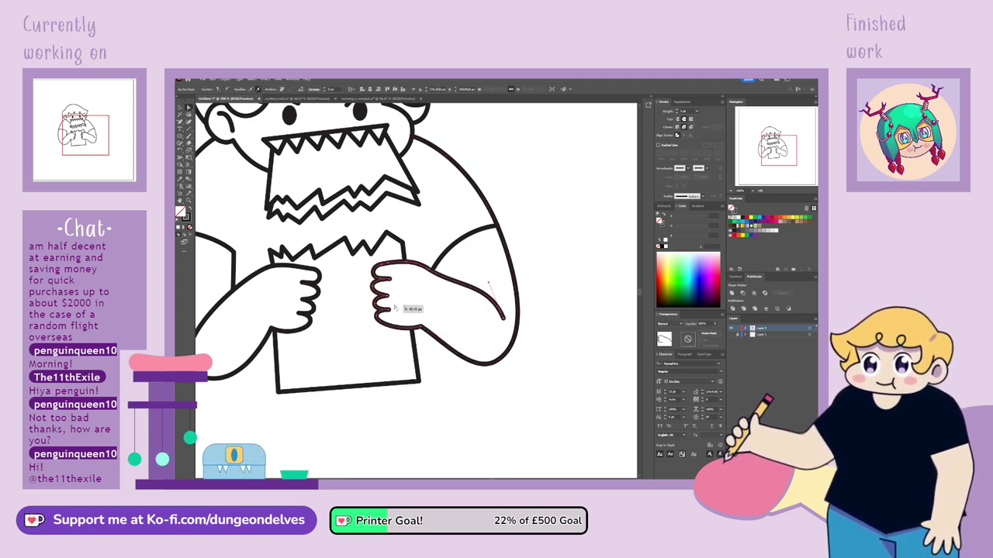
click(455, 238)
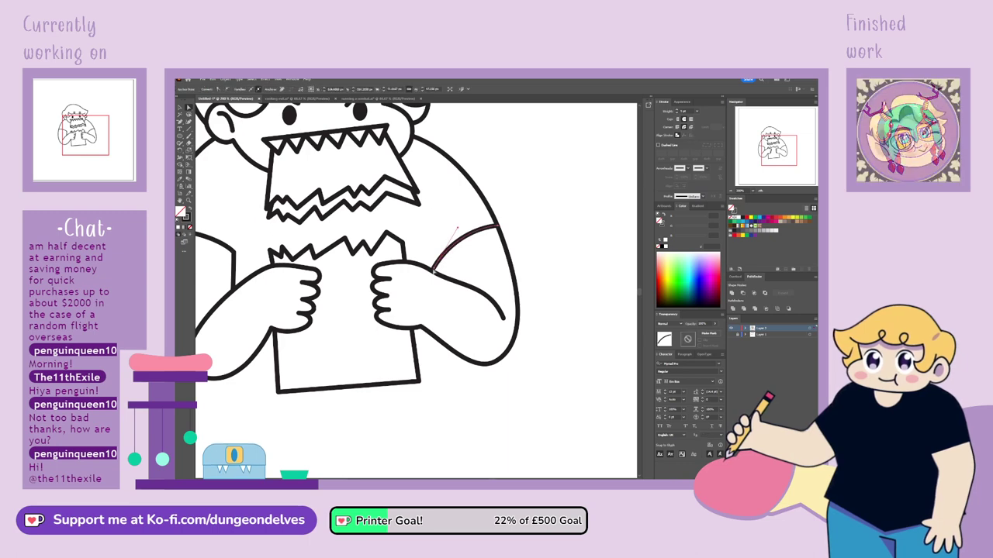
drag(433, 271, 431, 271)
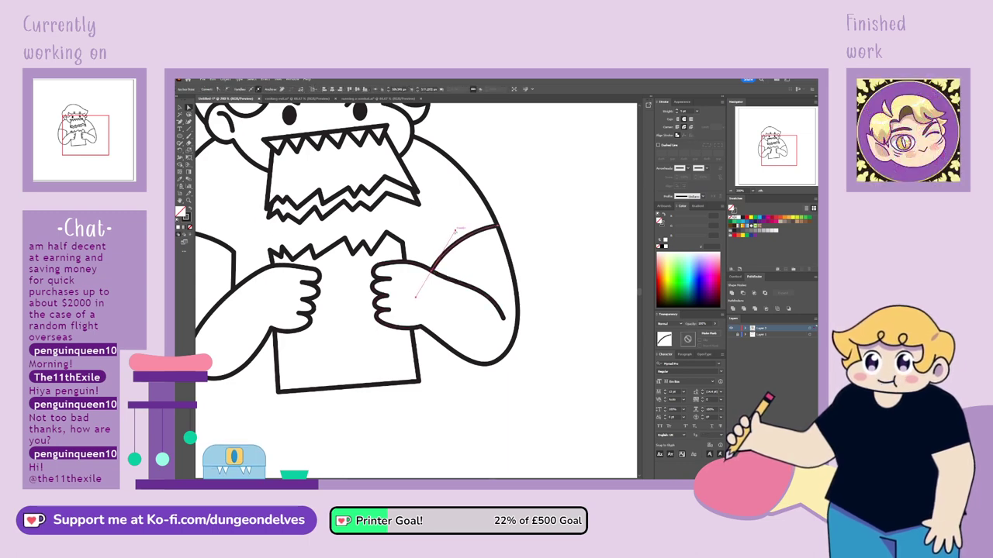
click(510, 216)
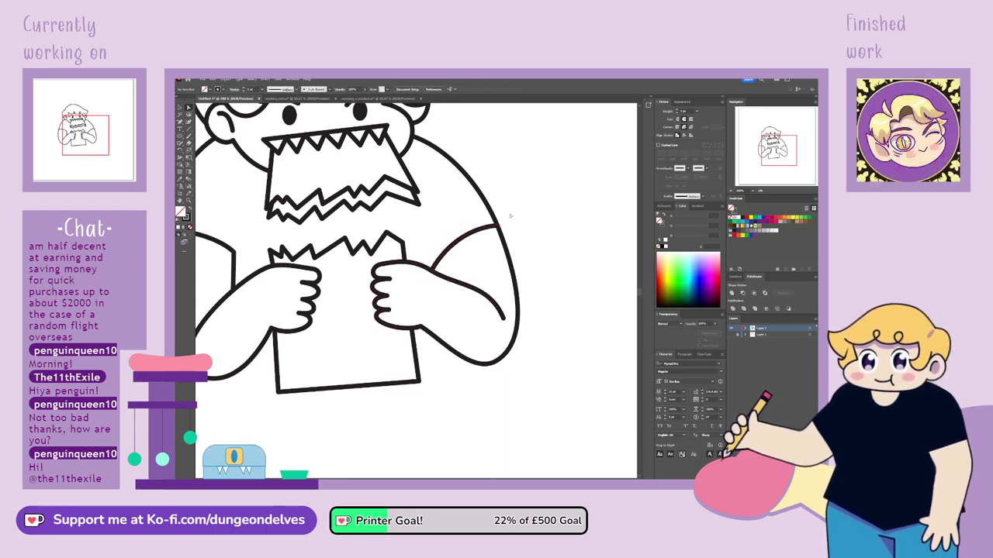
Raise the outer end of the mirrored arm's inner forearm line slightly and refine the curve leading into it.
key(ctrl+0)
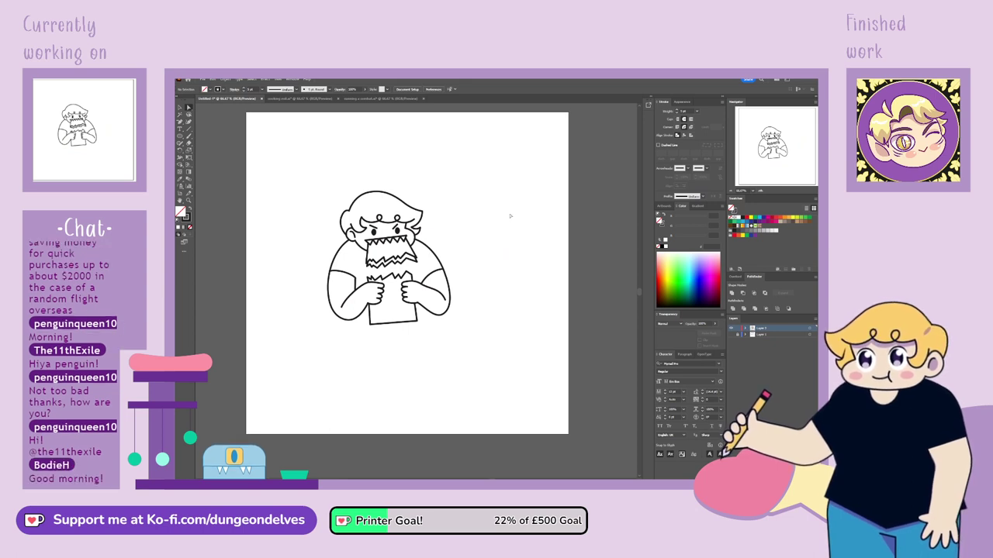
key(ctrl+equal)
key(ctrl+equal)
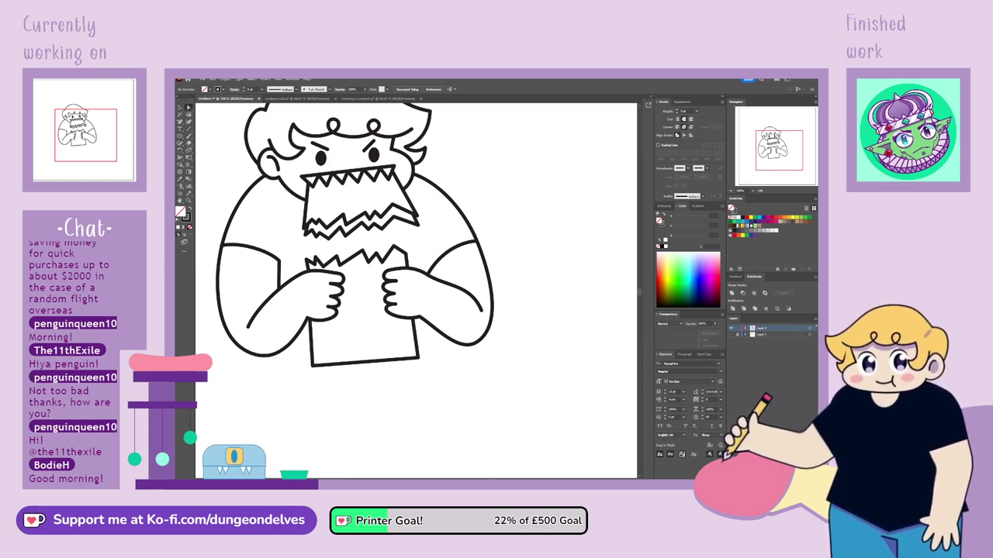
click(482, 311)
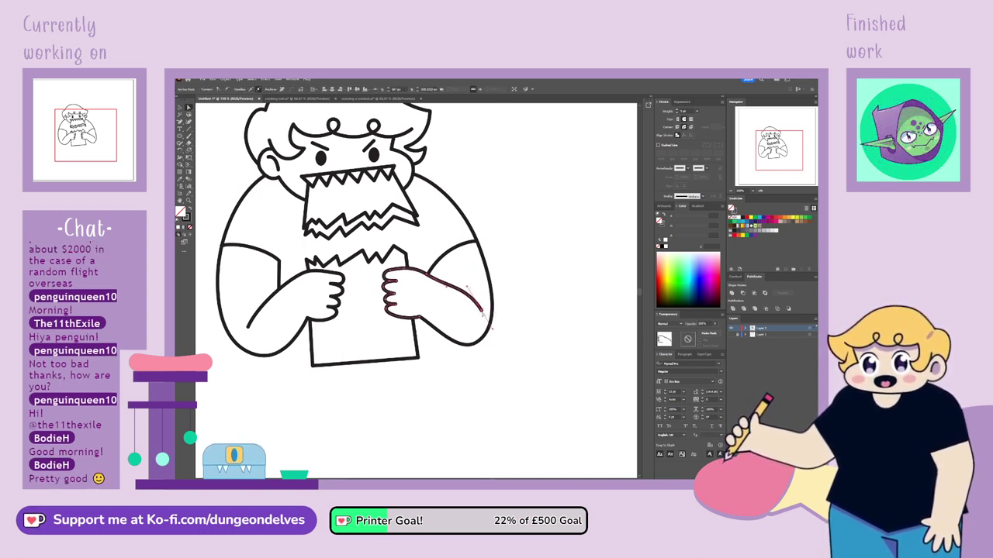
drag(482, 311, 482, 307)
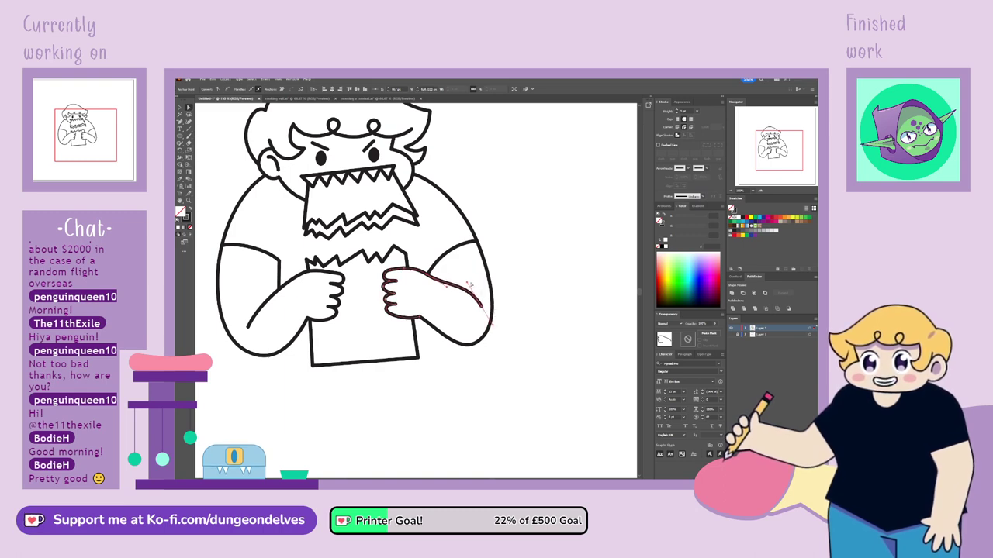
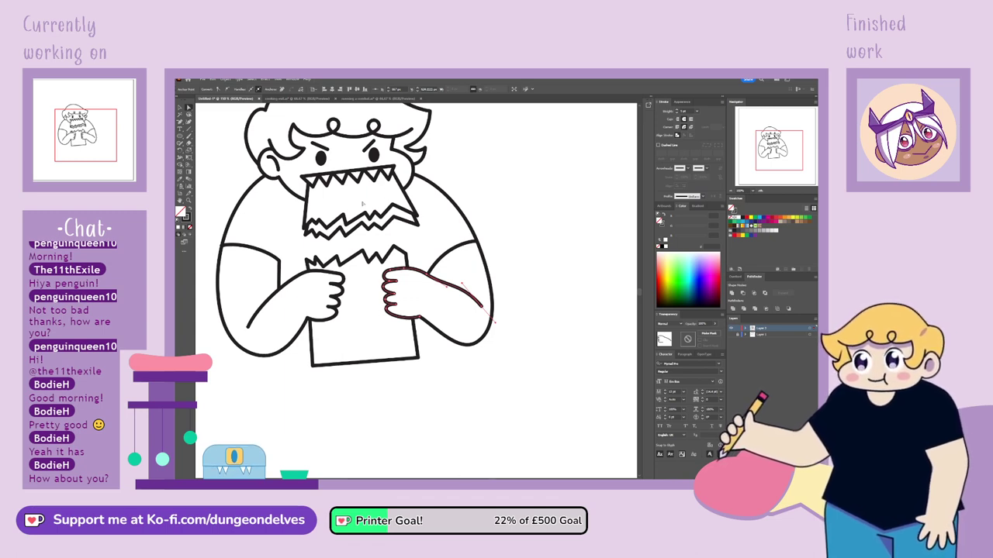
drag(463, 286, 467, 286)
click(547, 452)
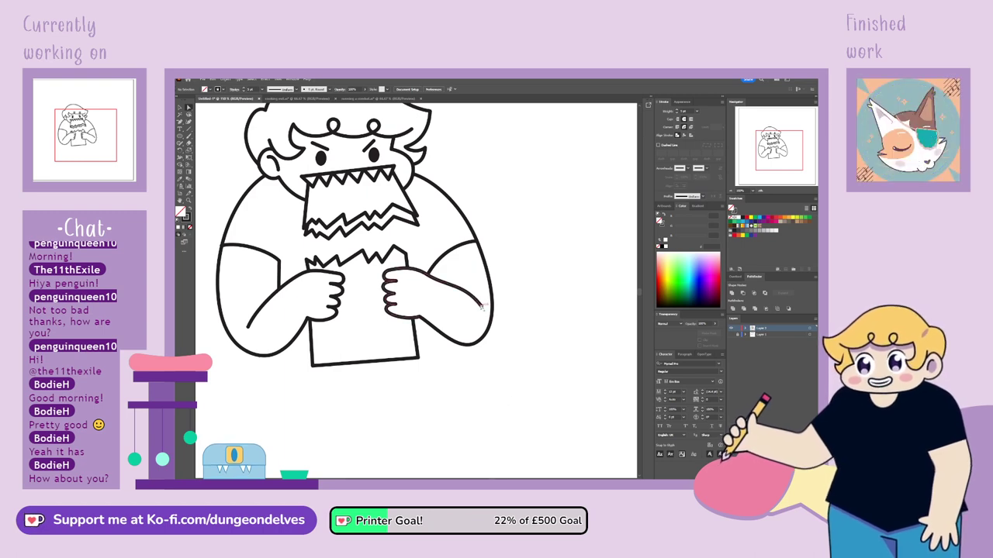
click(482, 306)
drag(463, 286, 462, 285)
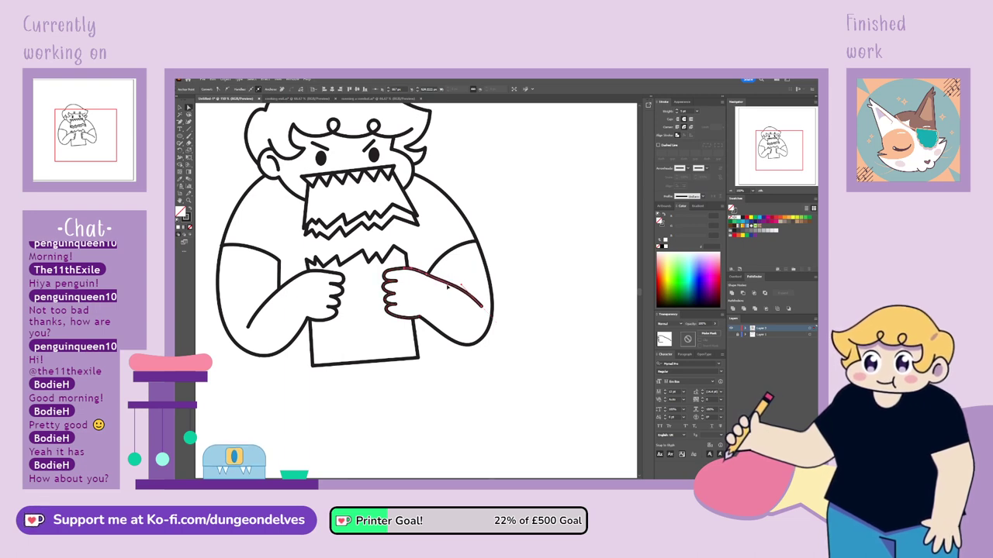
click(526, 256)
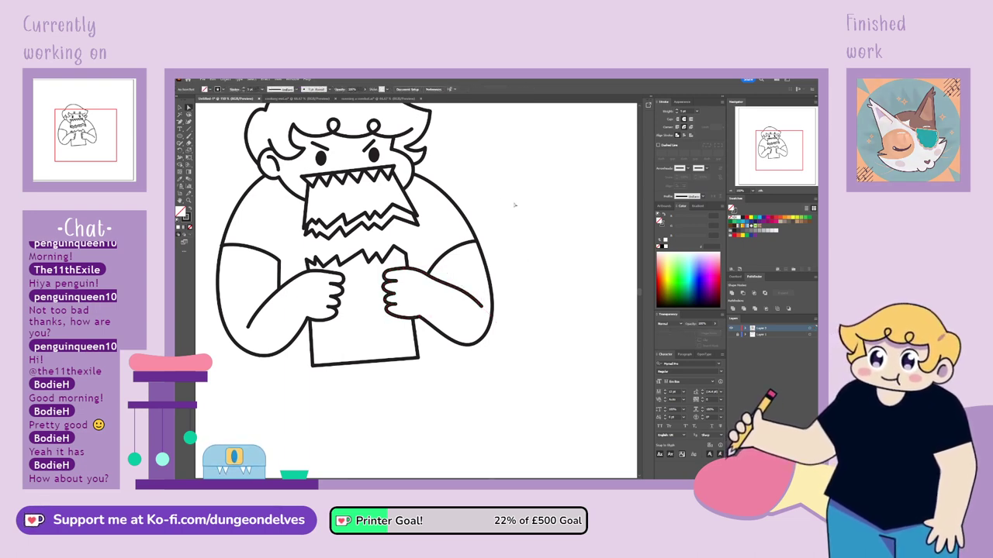
Flatten the inner forearm line's segment between the sleeve hem and its outer end.
click(464, 289)
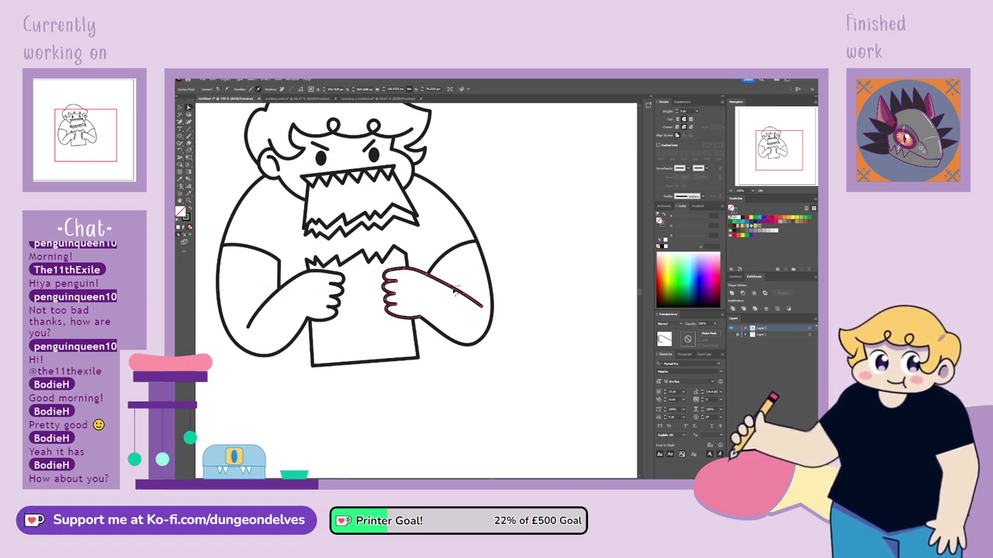
key(b)
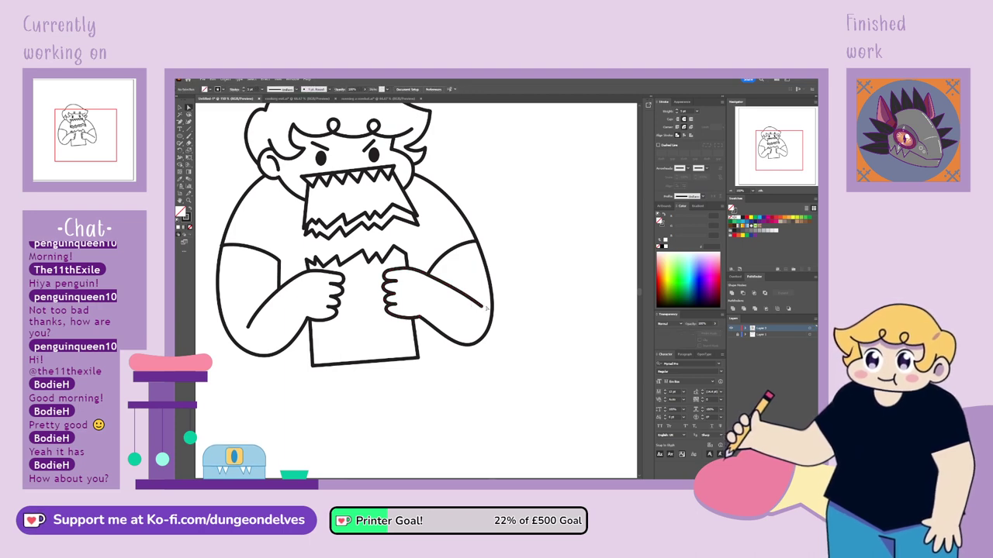
click(482, 307)
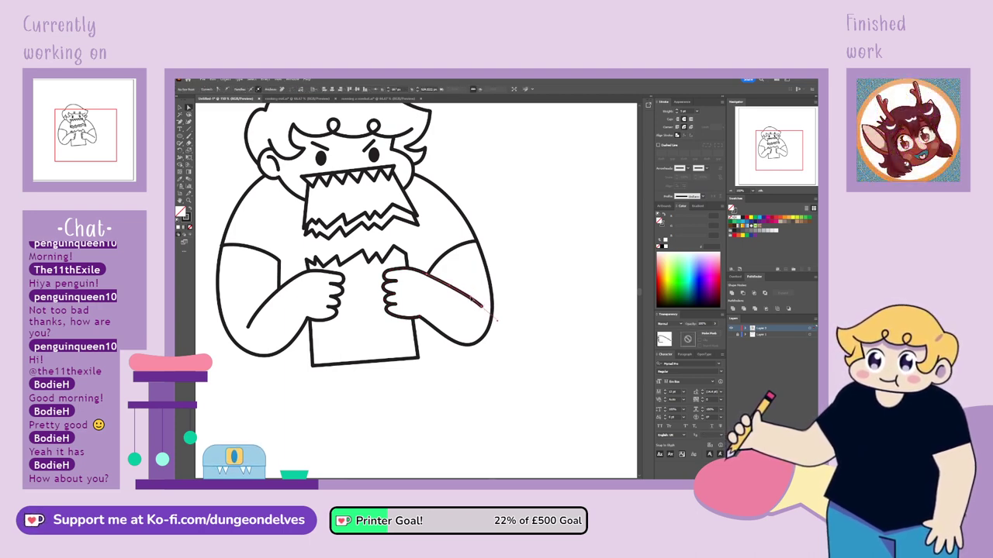
click(531, 328)
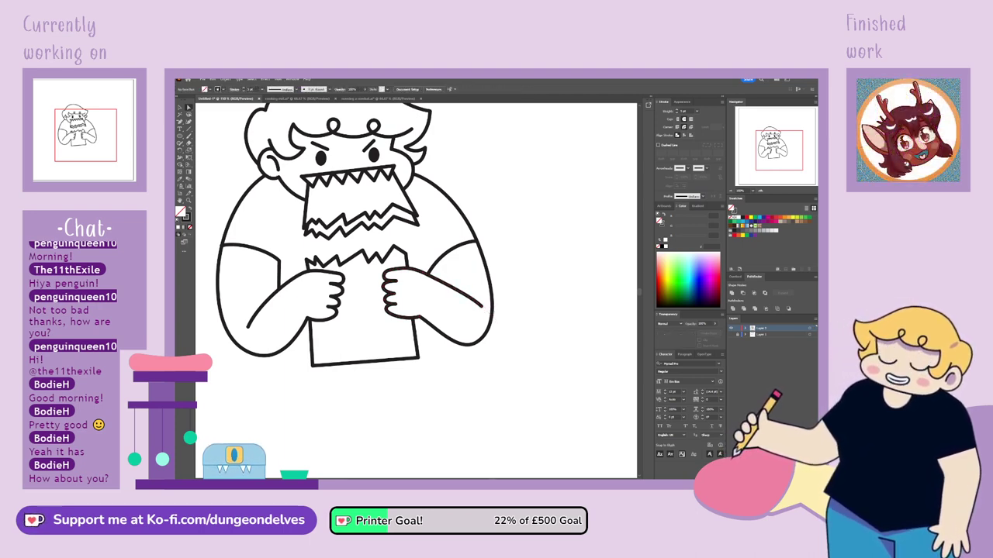
key(ctrl+minus)
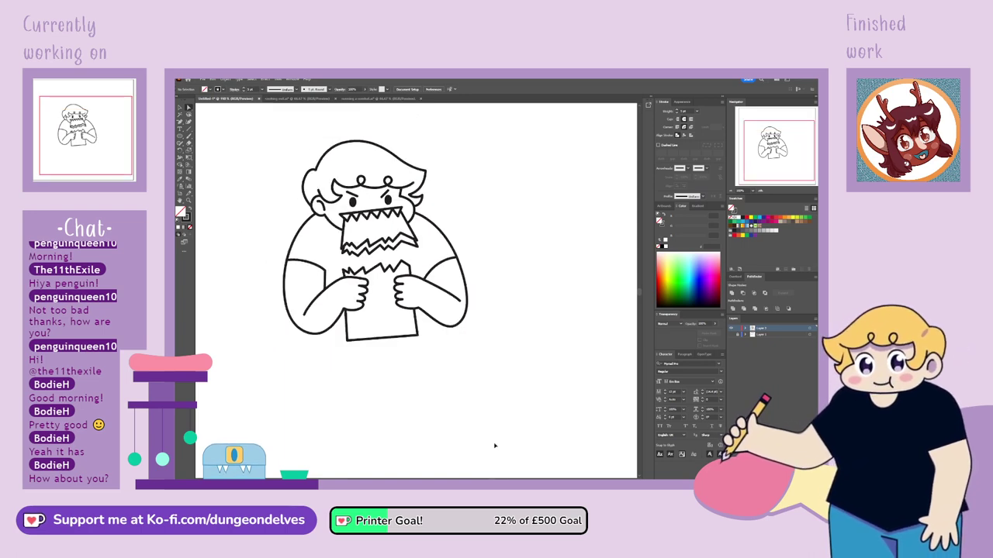
Show the sketch layer, then rotate and move the whole inked character so it lines up with the tilted pose in the sketch.
key(ctrl+minus)
key(ctrl+equal)
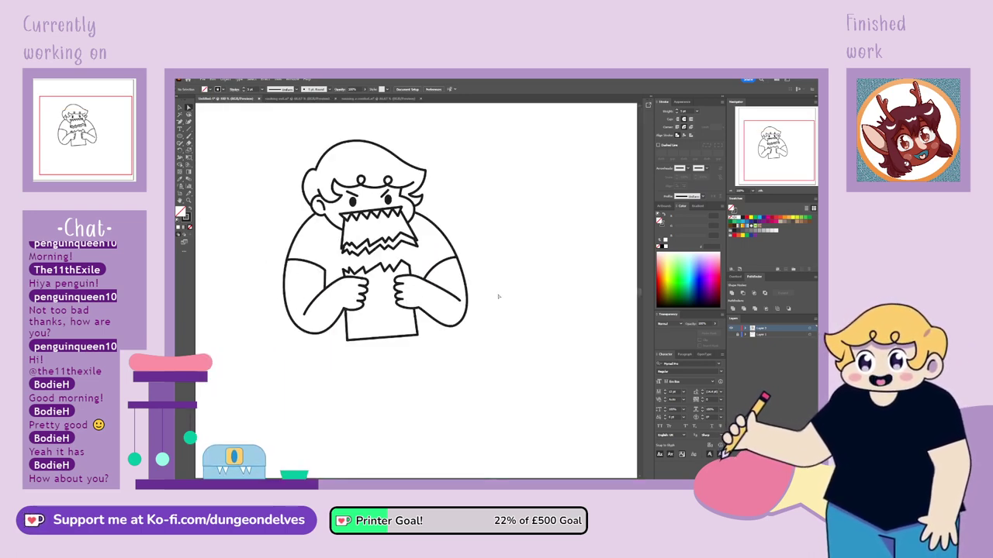
drag(536, 280, 553, 319)
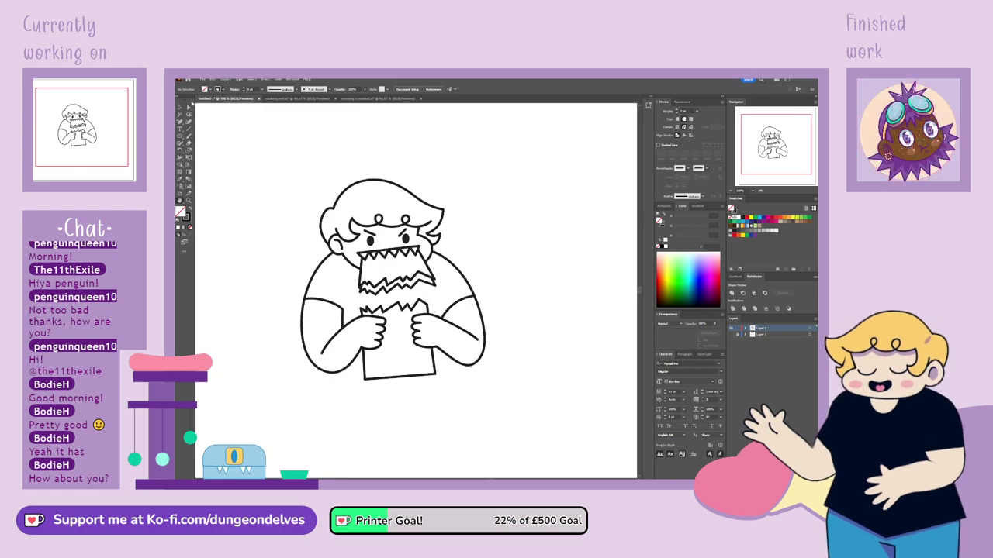
drag(278, 178, 500, 378)
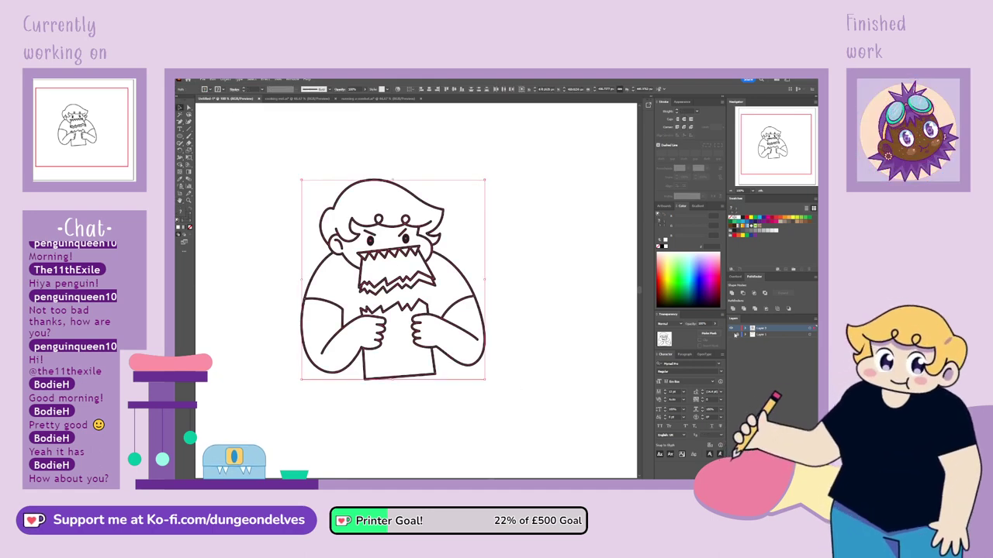
click(732, 335)
drag(486, 178, 461, 161)
drag(425, 242, 421, 247)
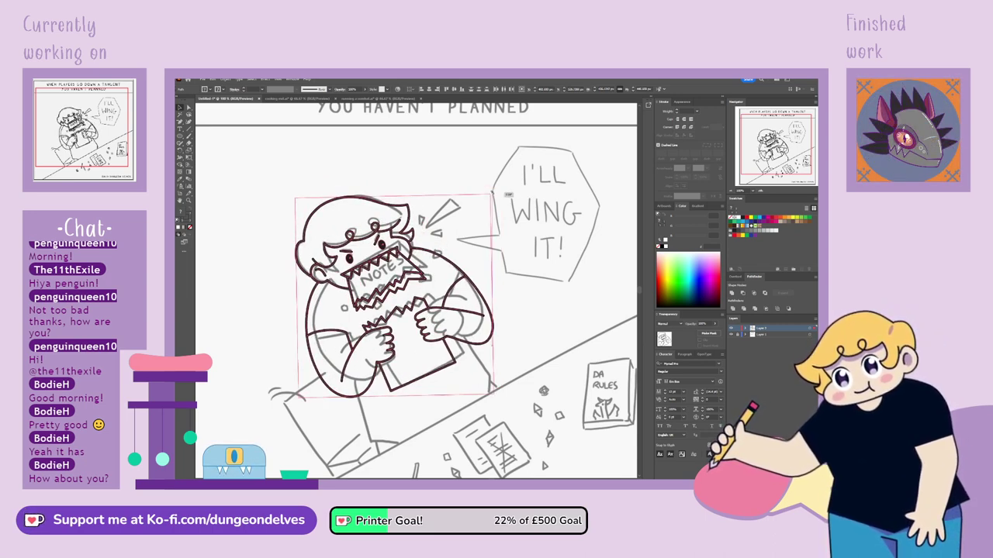
drag(414, 246, 416, 245)
click(540, 309)
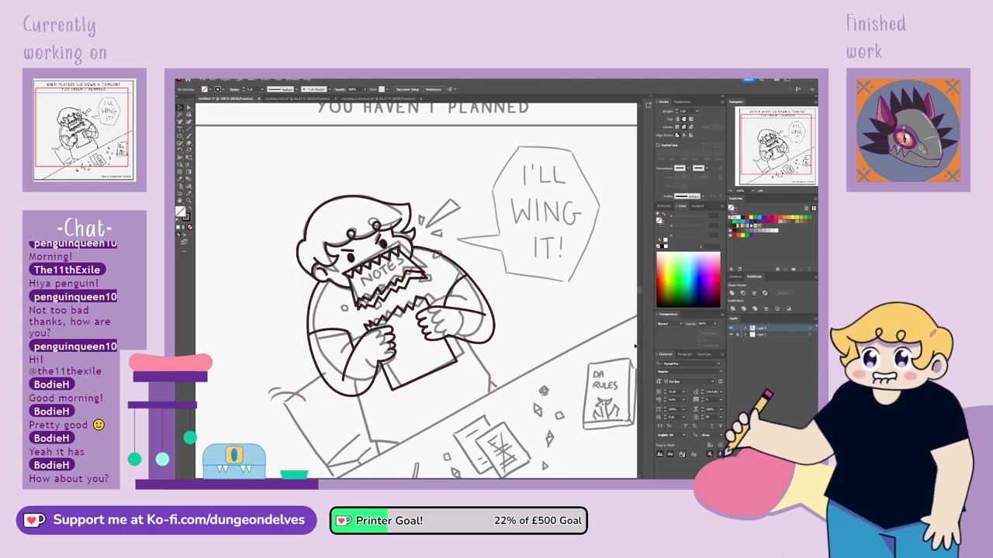
Compare the inked character with the sketch across the whole page by toggling both layers' visibility, leaving only the ink shown.
drag(540, 309, 550, 270)
key(ctrl+0)
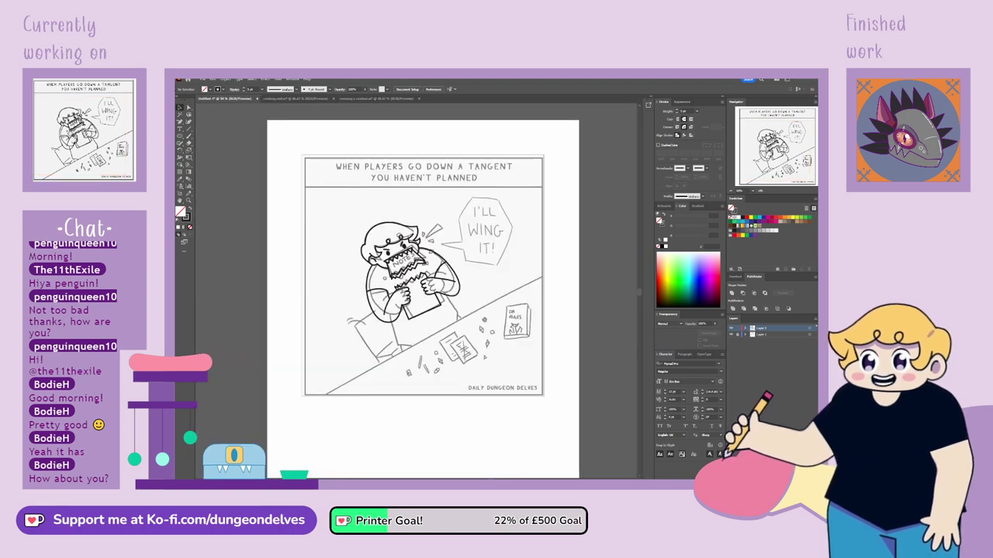
click(730, 334)
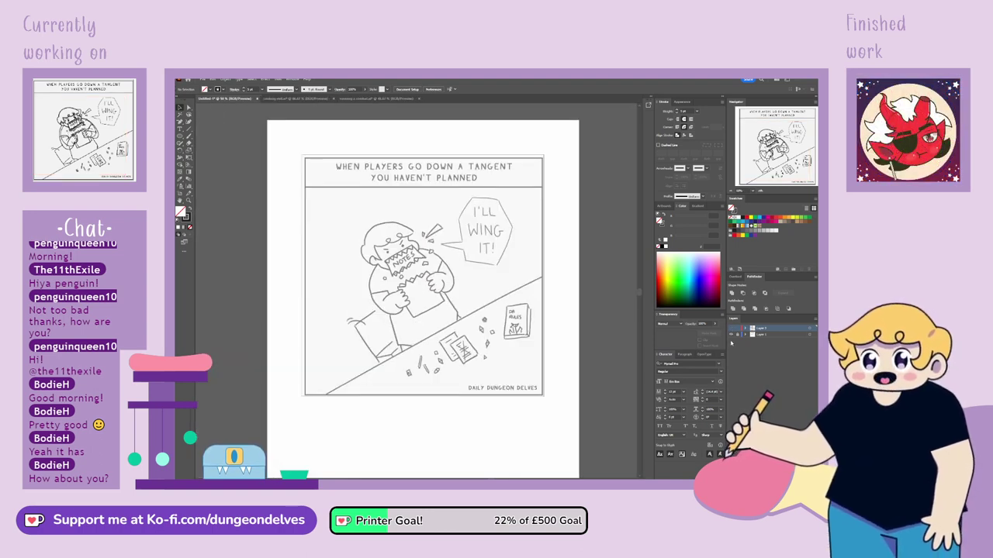
click(731, 328)
click(731, 334)
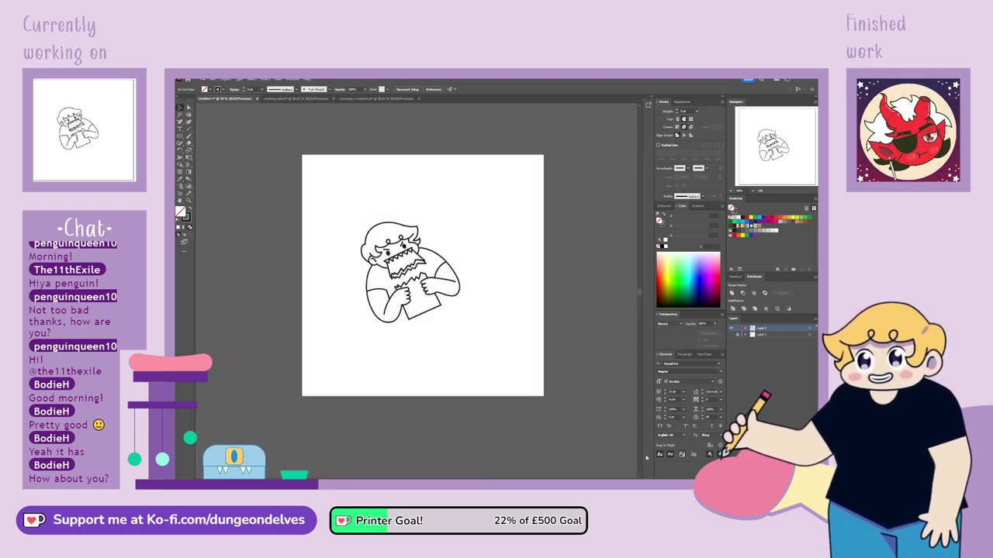
click(732, 341)
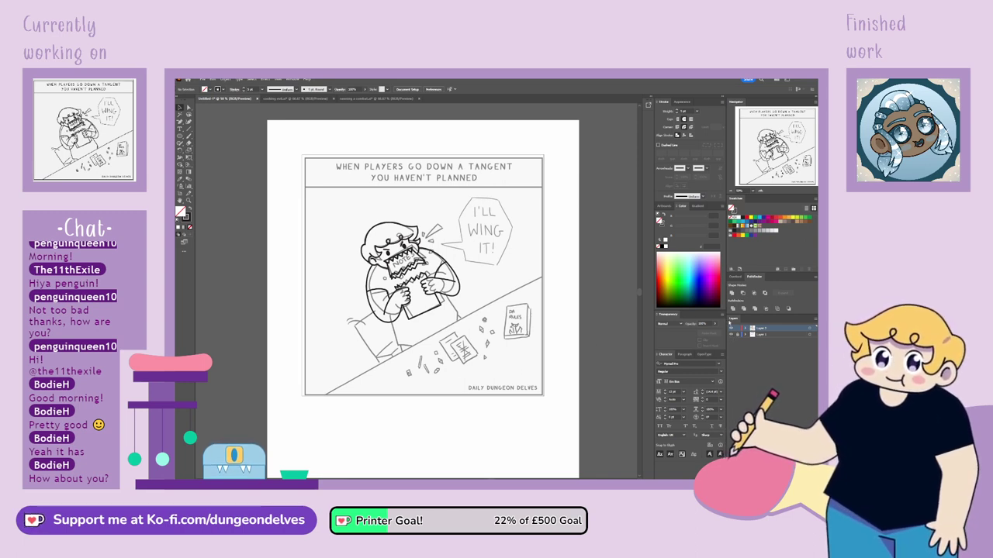
click(731, 334)
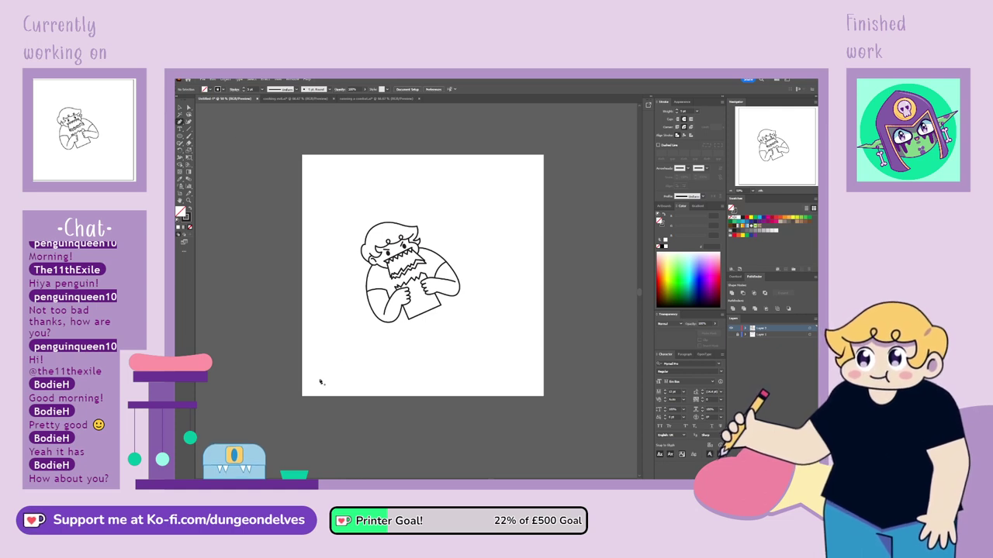
Draw the straight diagonal table edge from the artboard's lower-left corner up to its right edge, below the character.
mouse_move(304, 394)
mouse_down()
mouse_move(505, 280)
mouse_move(545, 272)
mouse_up()
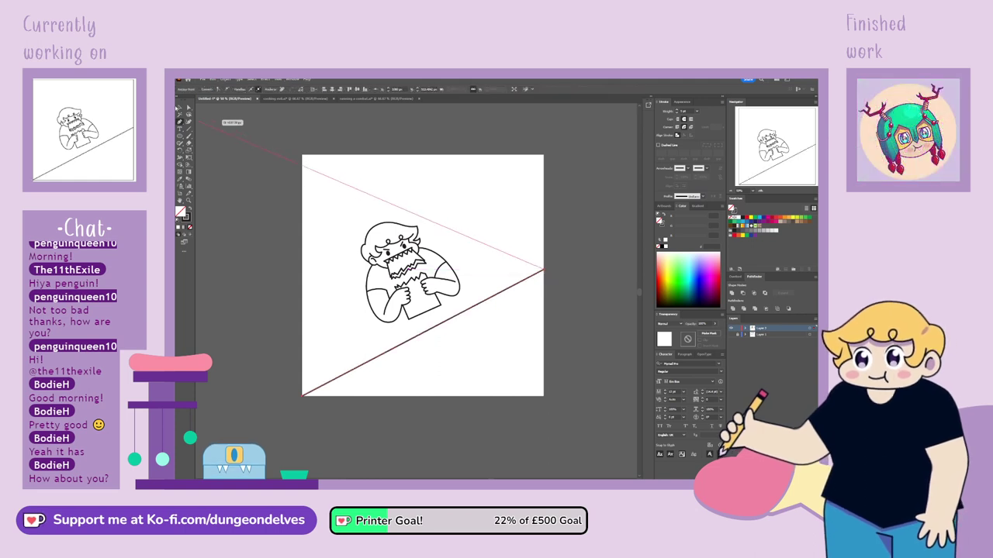
key(v)
click(363, 453)
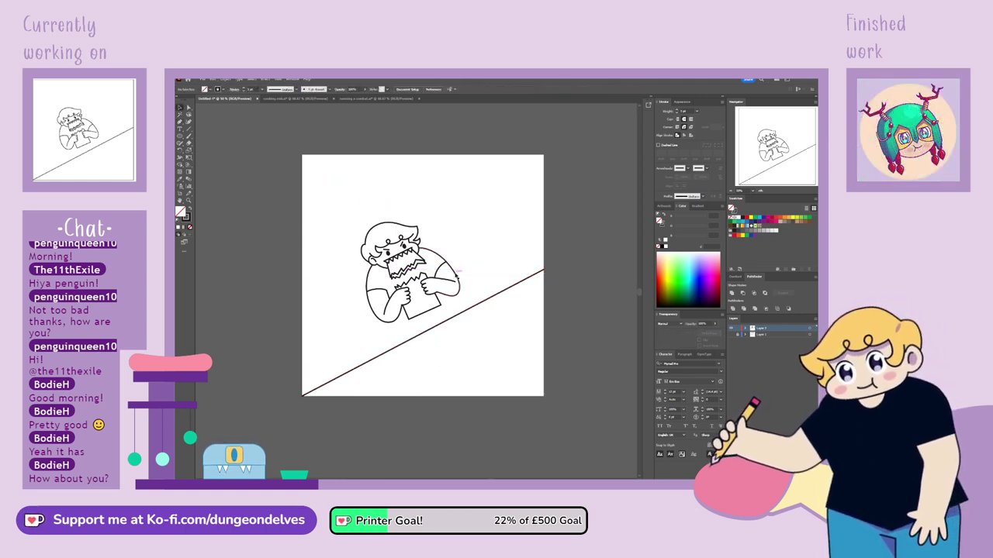
Group the character's line art, rotate it slightly, and move it a little to the right above the table edge.
click(452, 270)
drag(415, 285, 465, 307)
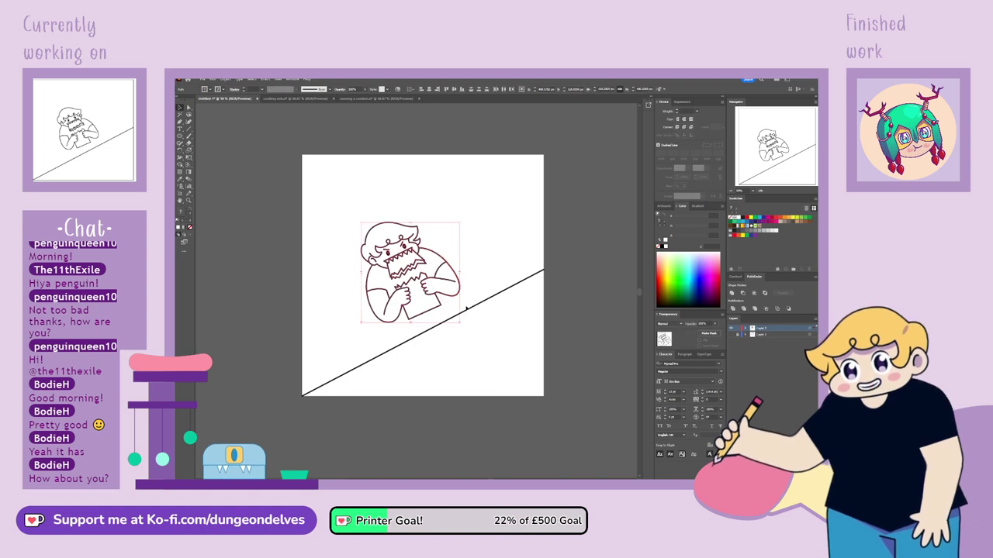
key(ctrl+g)
drag(461, 222, 485, 208)
click(486, 209)
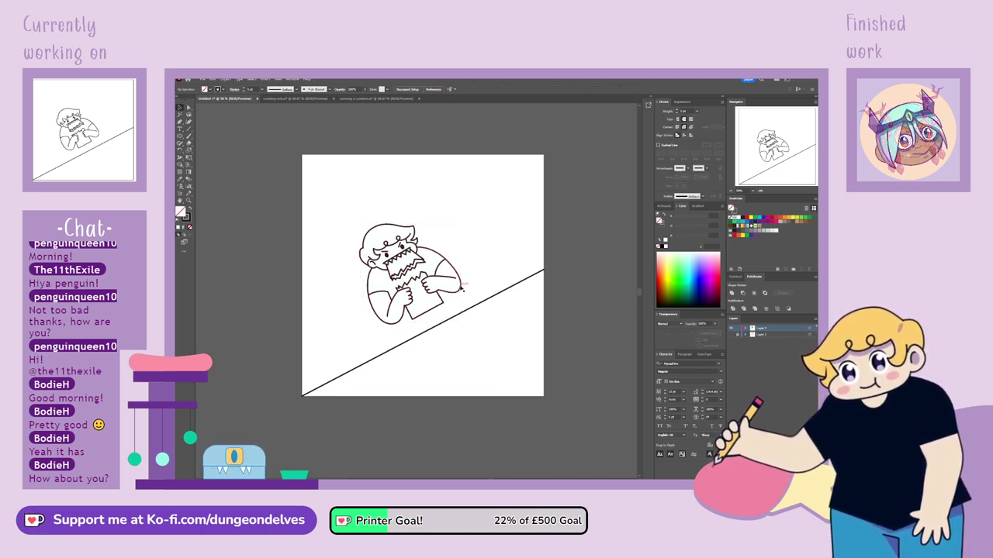
drag(461, 288, 468, 269)
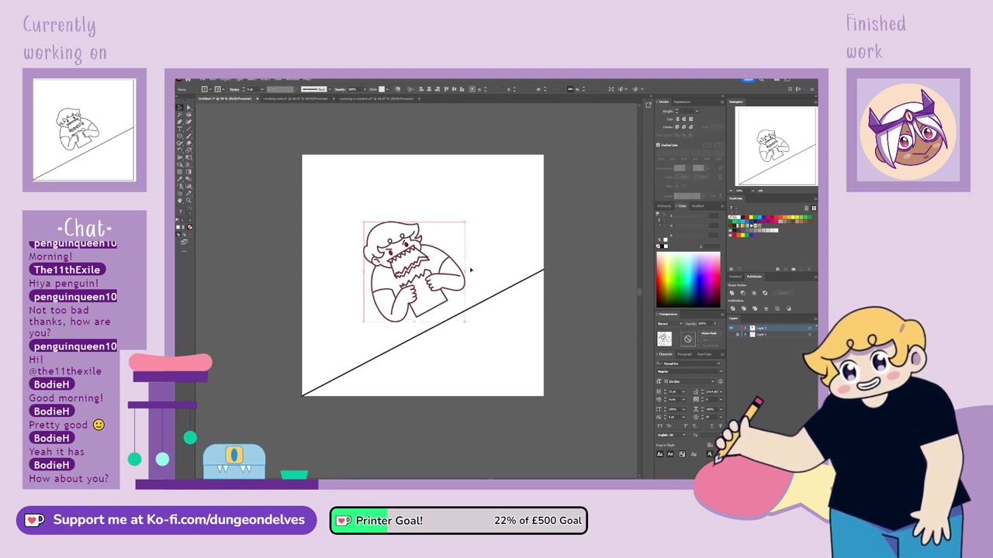
click(467, 229)
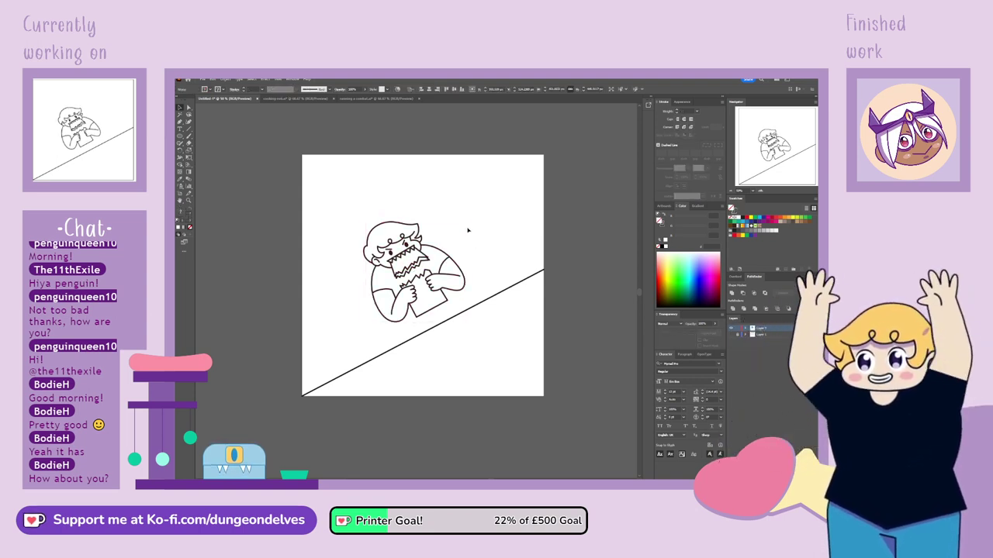
drag(463, 290, 468, 292)
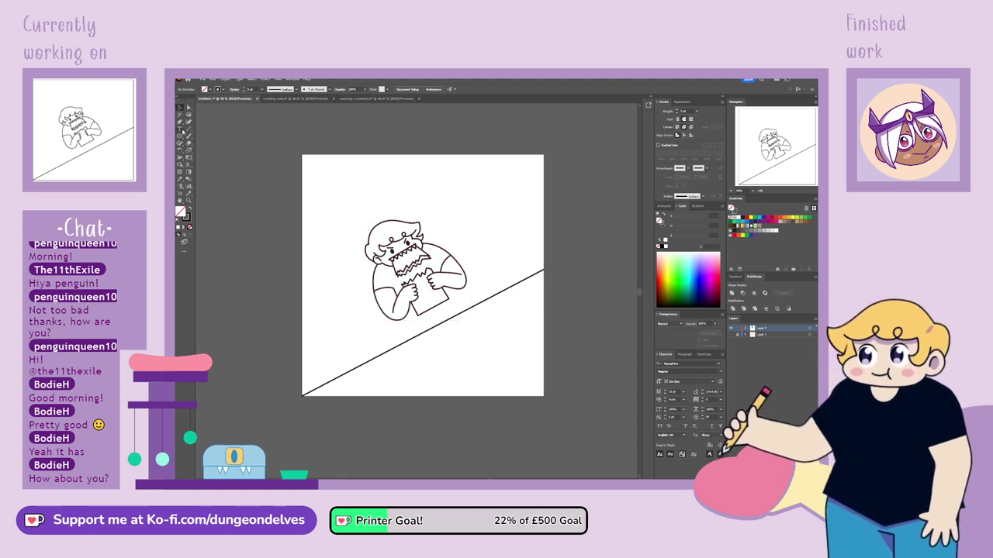
Draw the lower body as an open path from one elbow to the table edge, along it, and up to the other elbow.
key(ctrl+1)
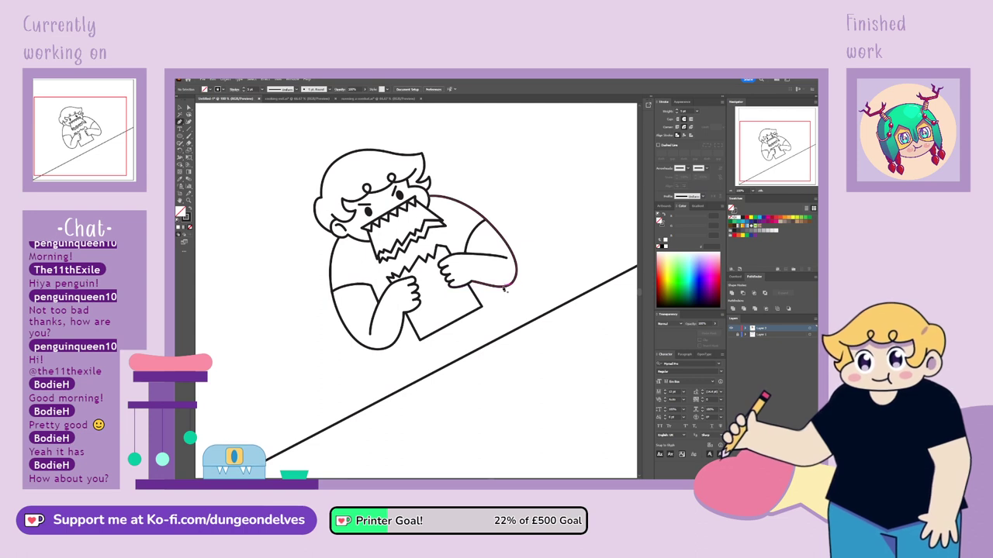
click(535, 319)
click(535, 320)
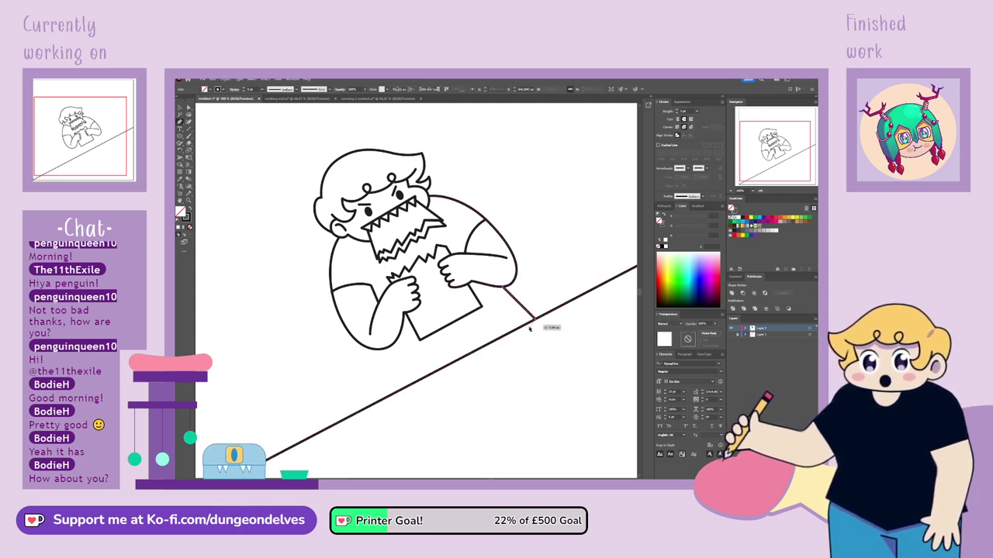
click(381, 401)
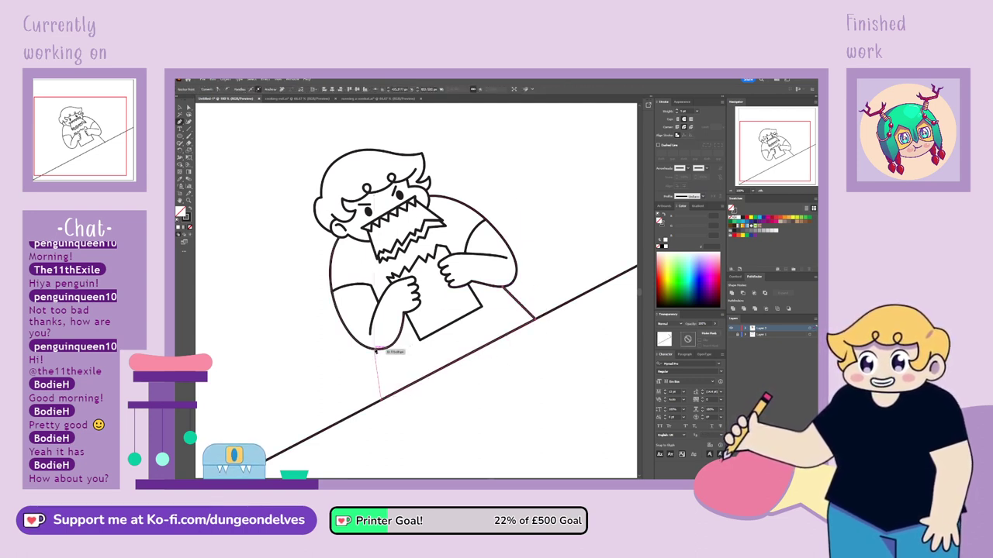
click(374, 349)
Move the lower body's two bottom corners slightly inward along the table edge to narrow its base.
click(188, 107)
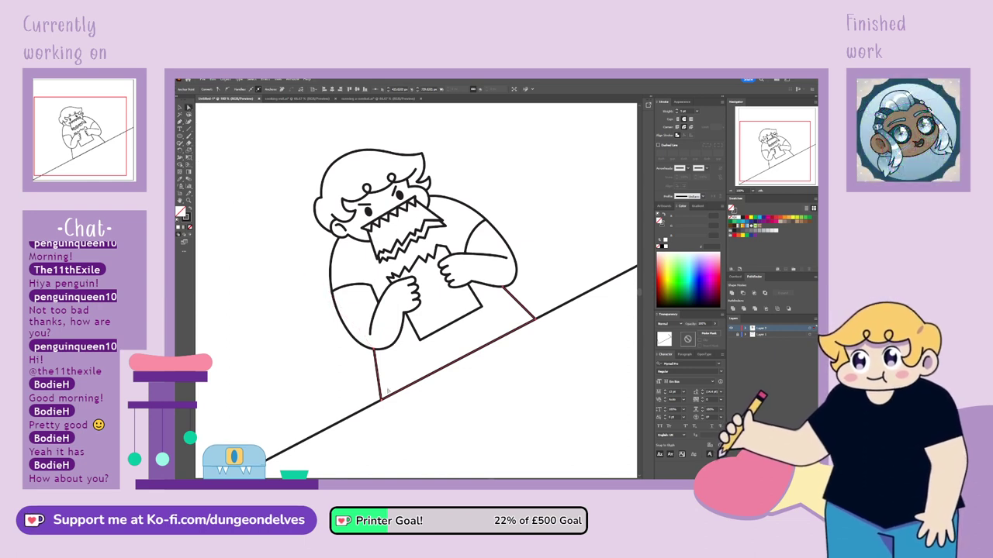
drag(381, 398, 394, 397)
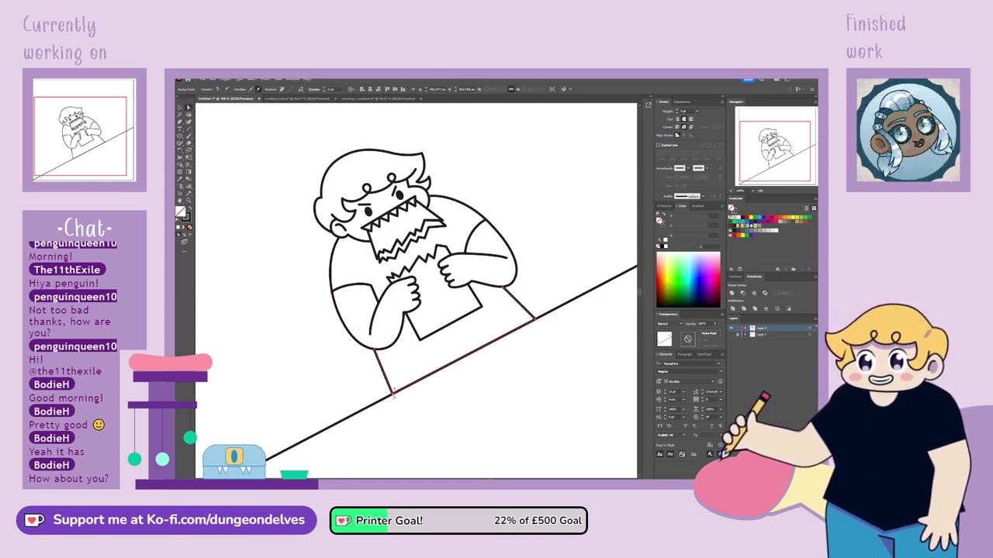
drag(535, 319, 532, 320)
click(552, 278)
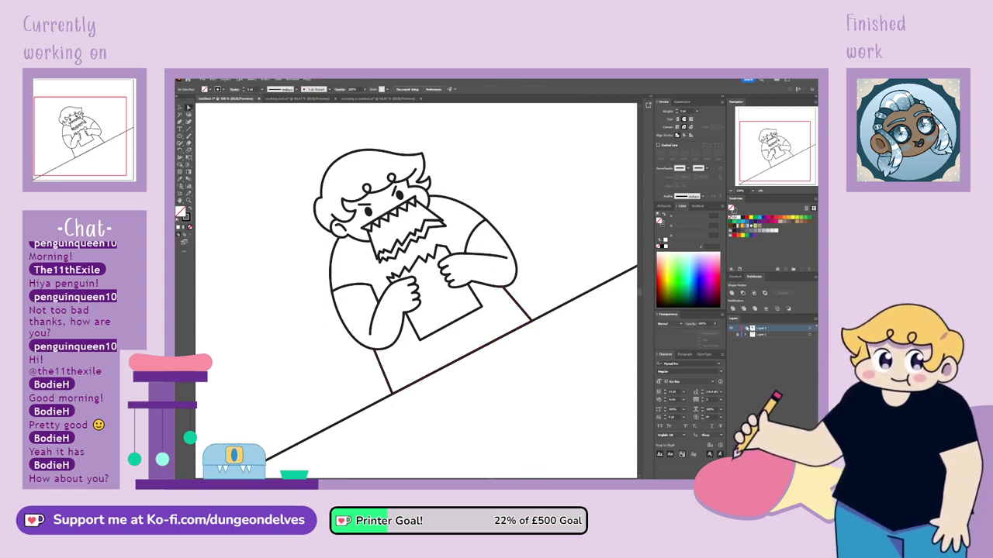
Expand the ink layer and move the lower body path into the character's group.
click(746, 329)
drag(772, 337, 770, 347)
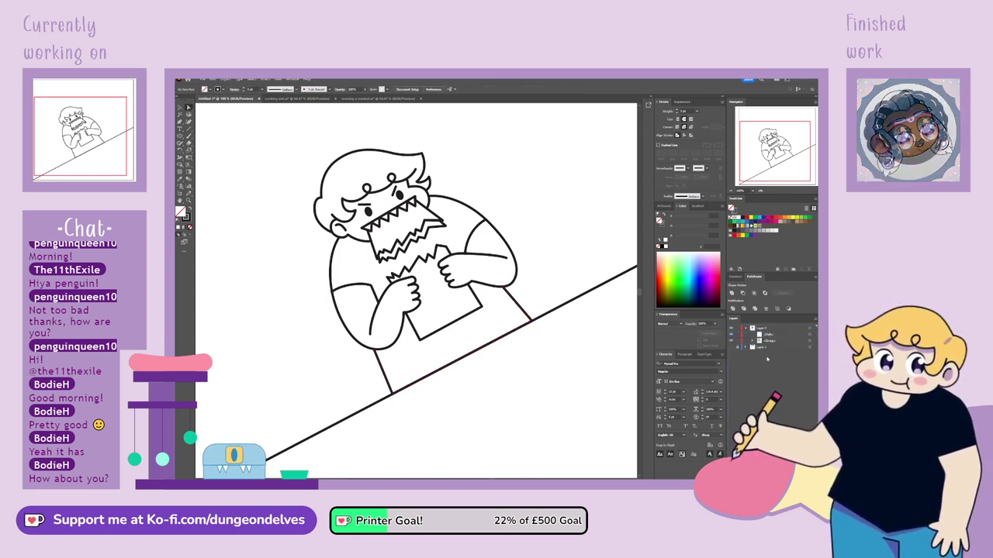
click(552, 232)
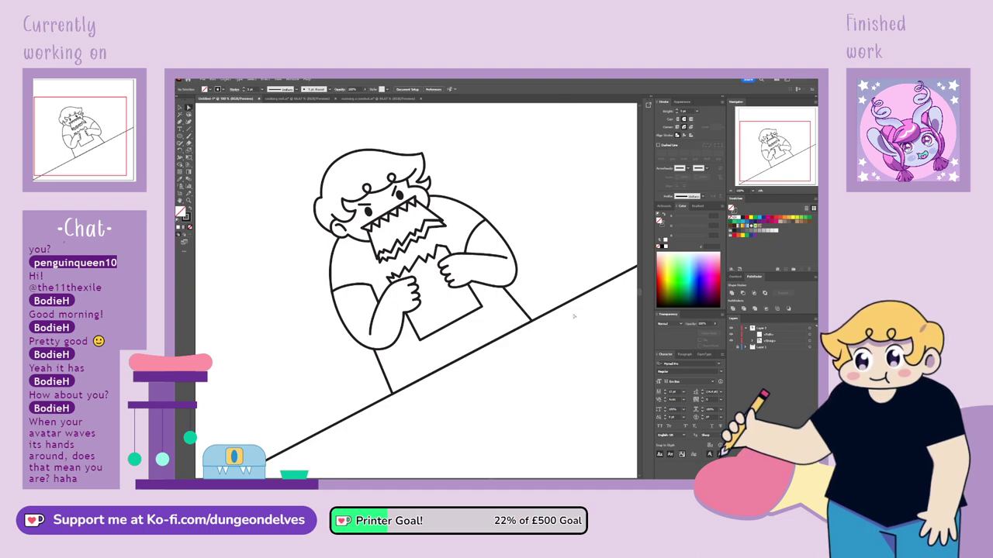
Taper the upper free end of the character's curly fringe line to a point with the Width tool.
key(ctrl+minus)
key(ctrl+minus)
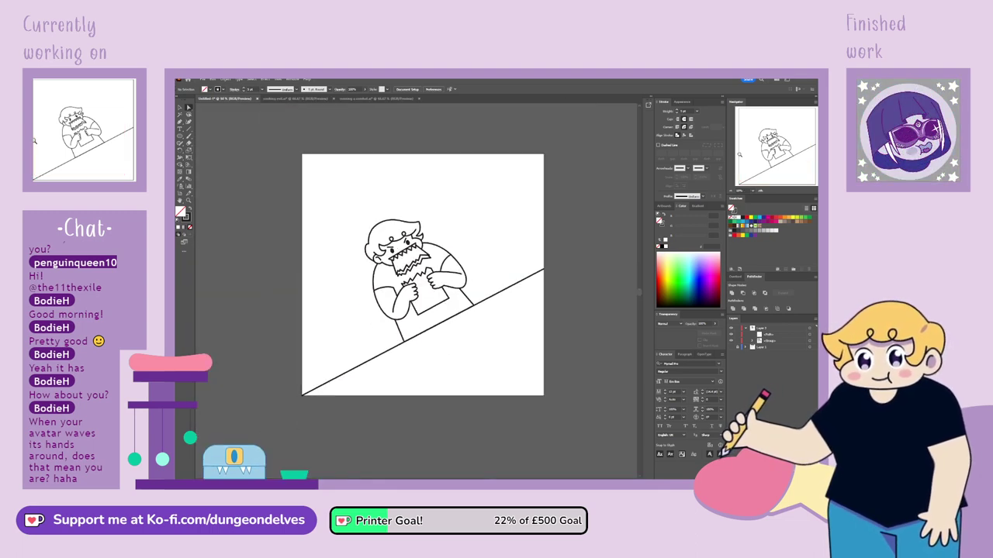
key(ctrl+plus)
key(ctrl+plus)
key(ctrl+plus)
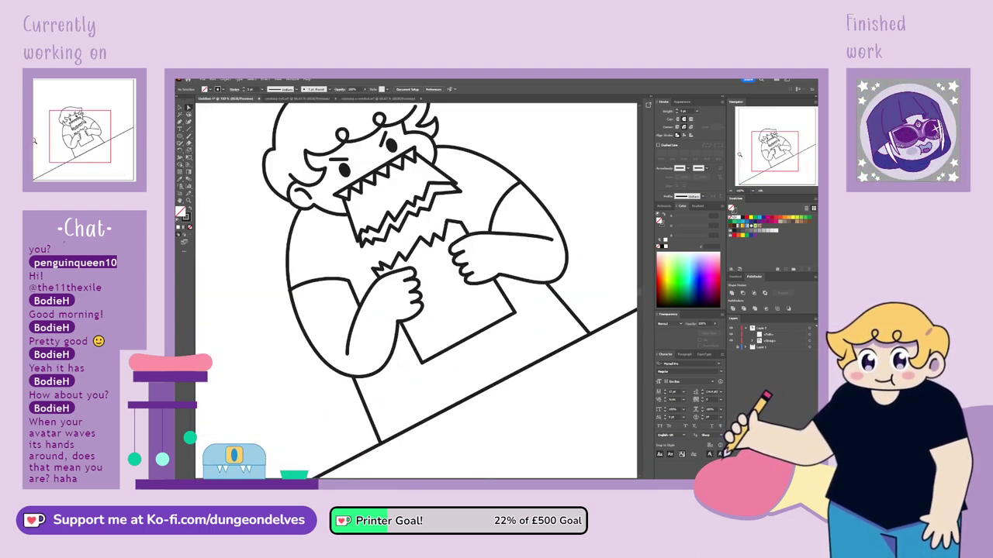
drag(773, 153, 768, 143)
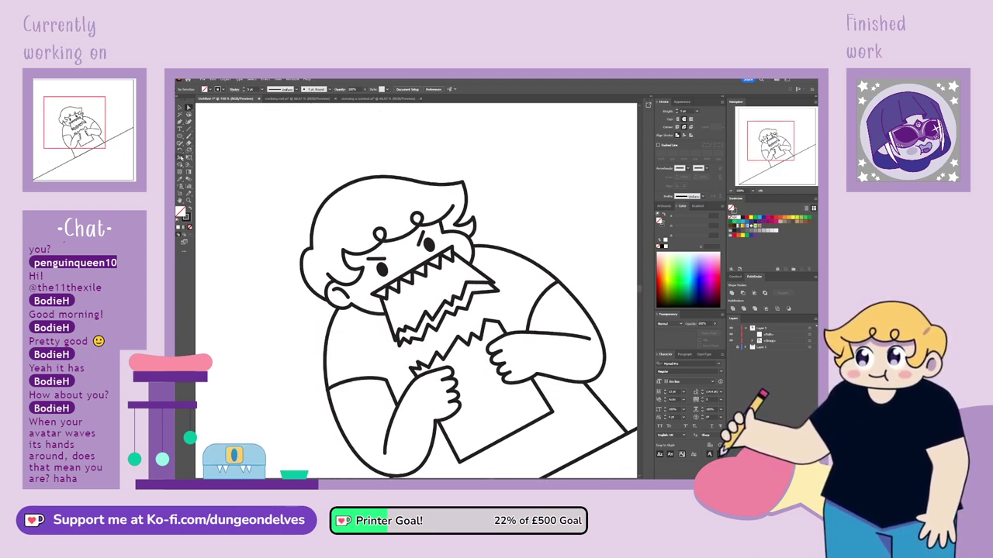
key(ctrl+equal)
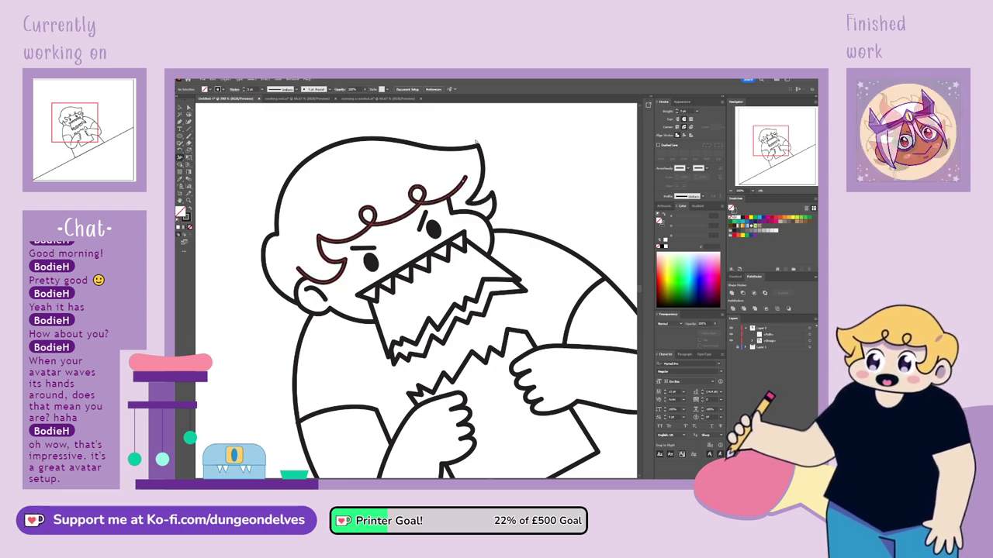
key(ctrl+plus)
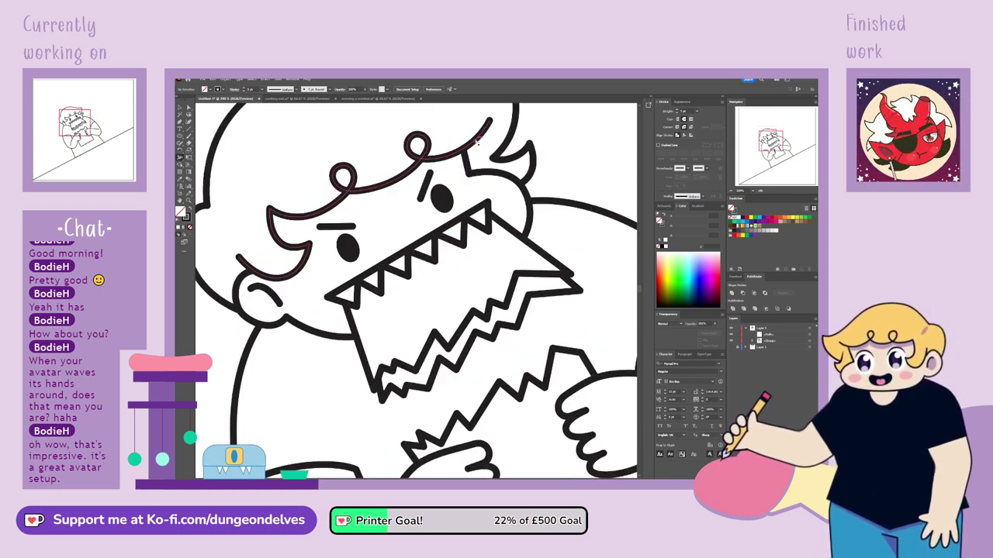
scroll(476, 142, right, 1)
scroll(476, 142, up, 1)
scroll(475, 142, left, 1)
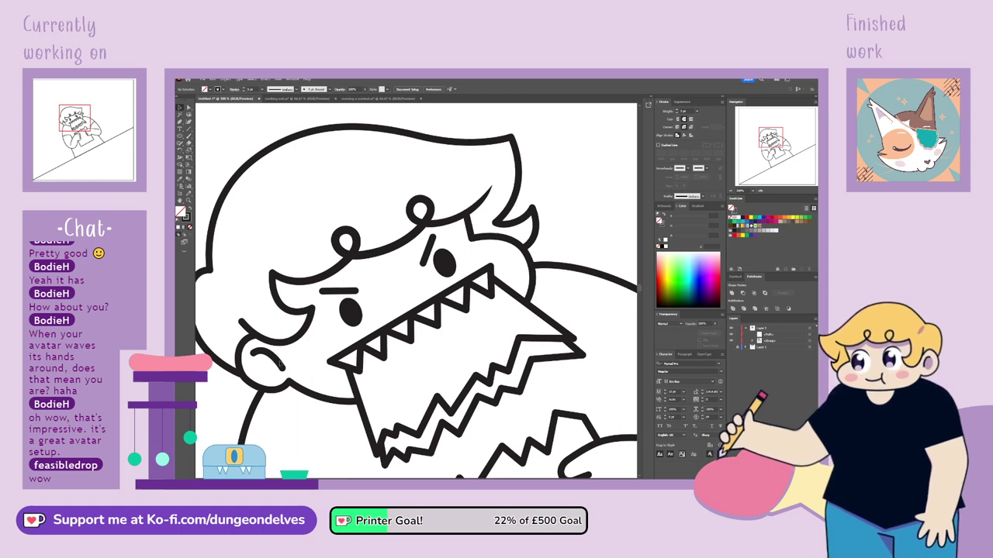
Reduce the inner ear line's stroke weight and apply a width profile that tapers both ends.
click(279, 363)
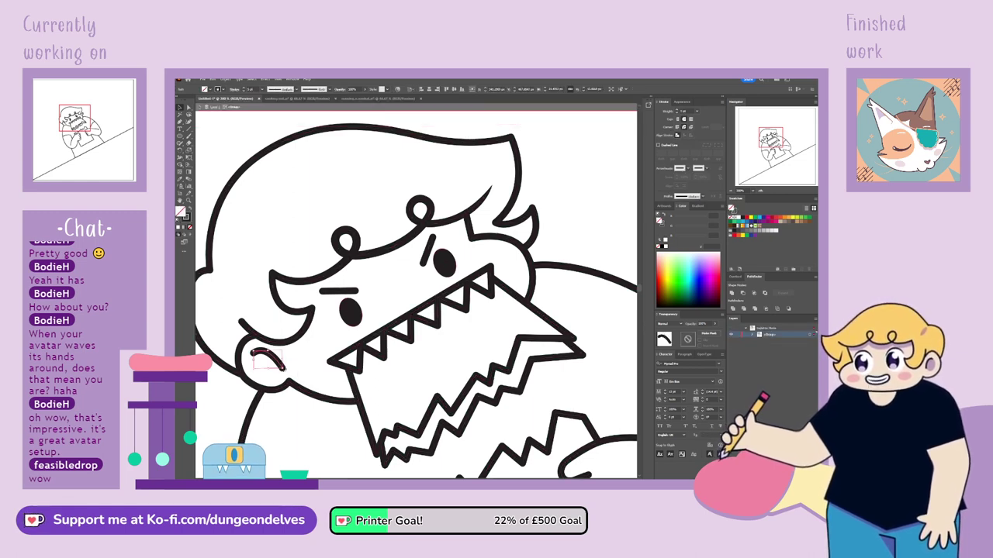
click(243, 91)
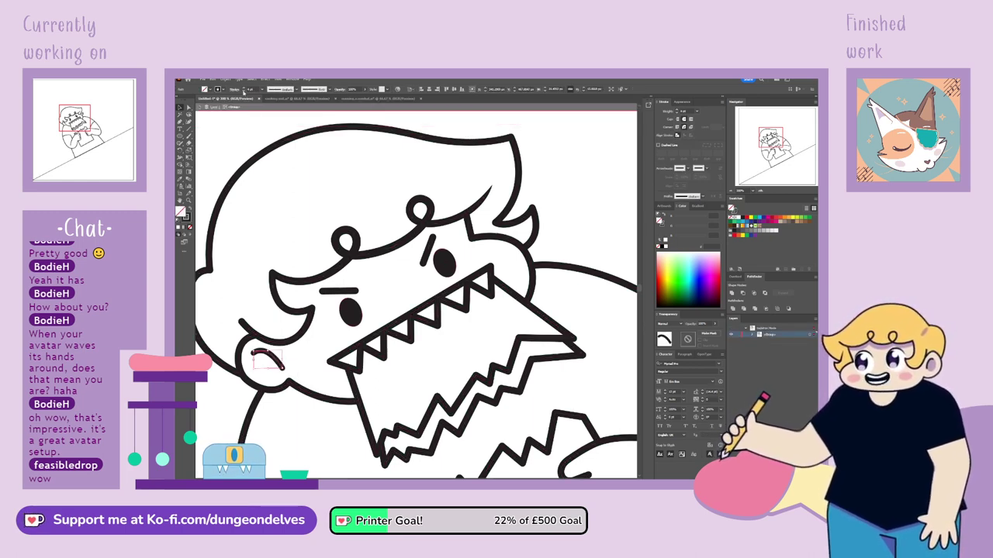
click(243, 92)
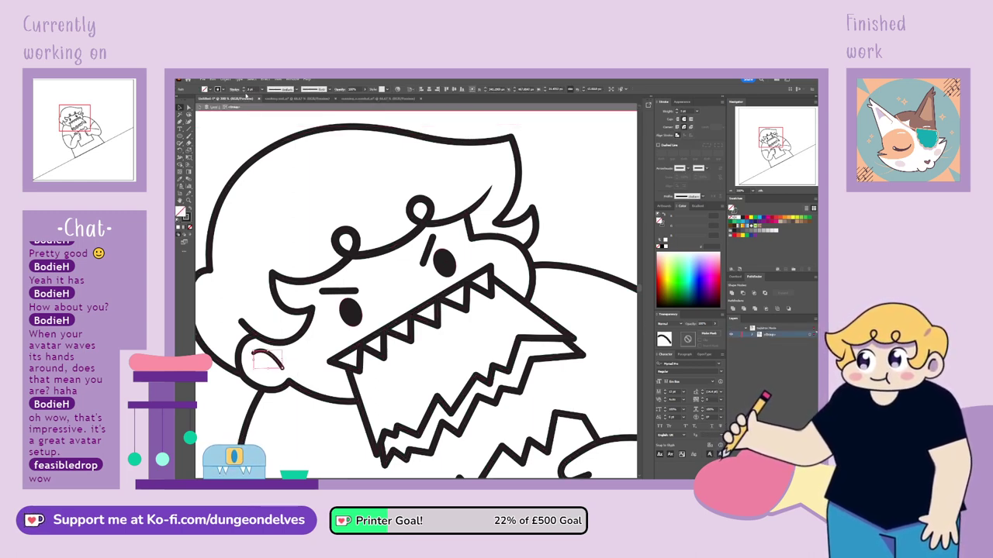
click(296, 91)
click(282, 111)
click(246, 137)
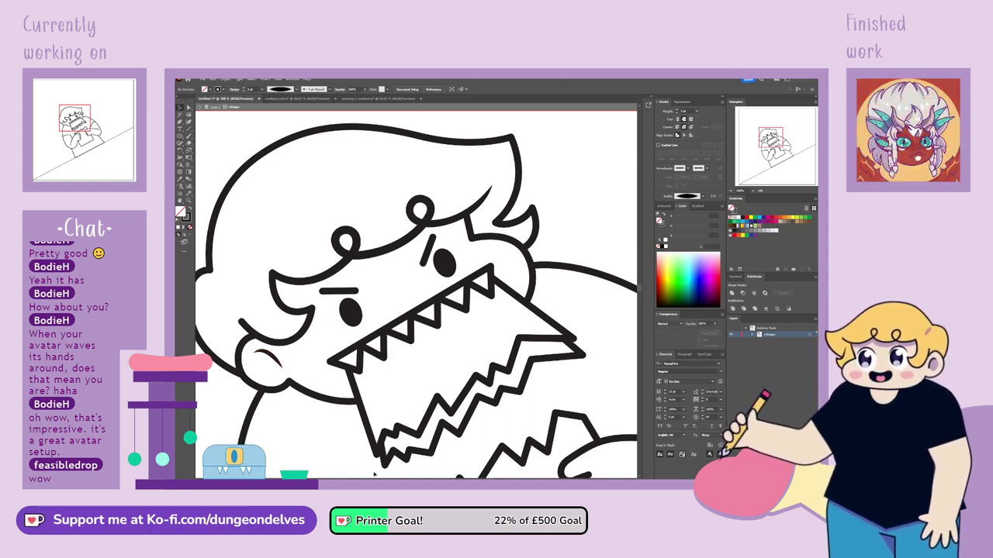
Copy the "JUST A DASH OF-" speech text from the cooking comic document into this drawing, beside the character's head.
scroll(424, 404, down, 2)
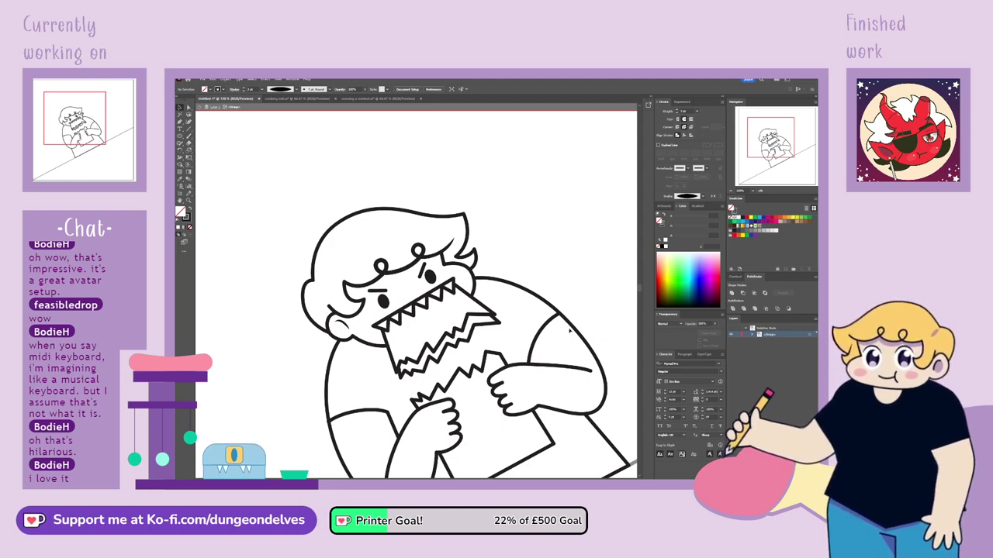
click(181, 131)
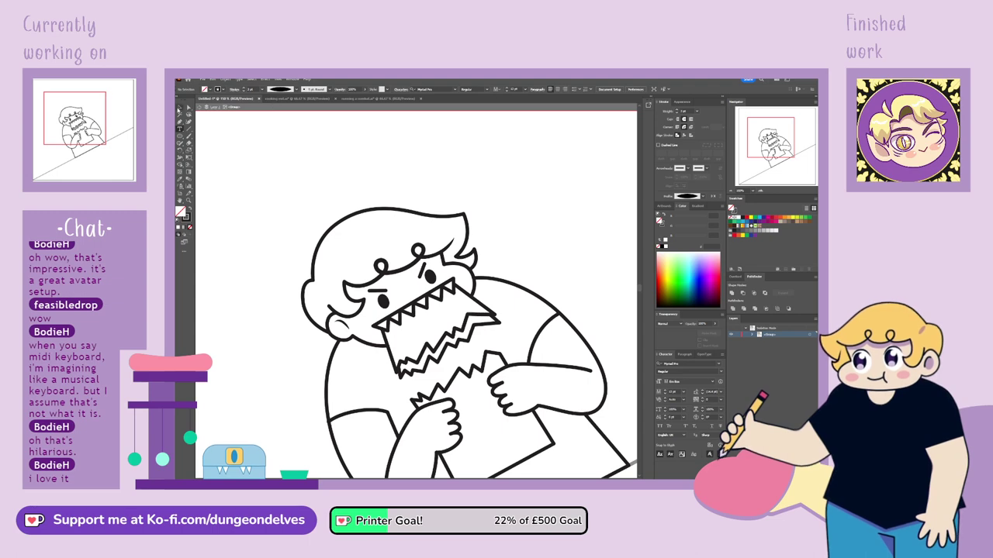
click(299, 98)
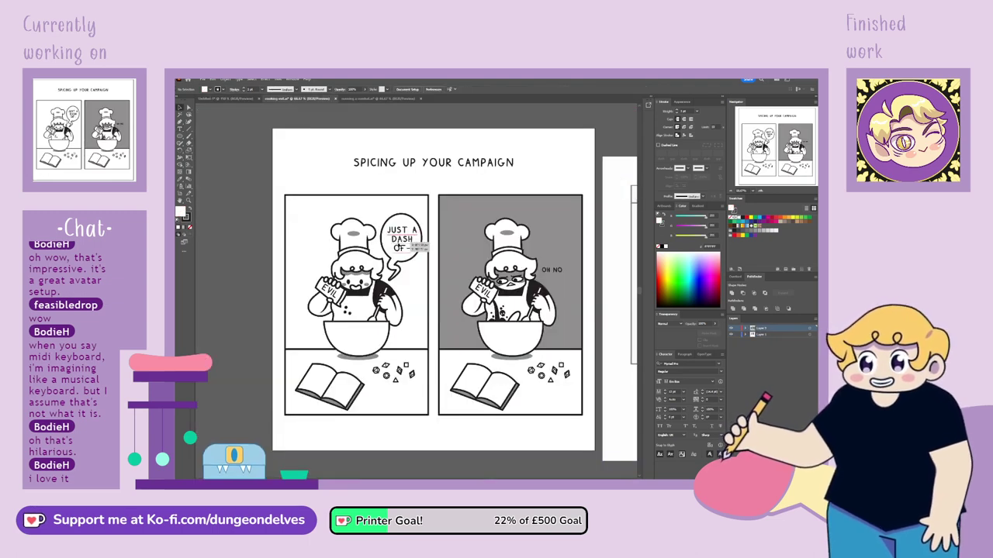
click(223, 99)
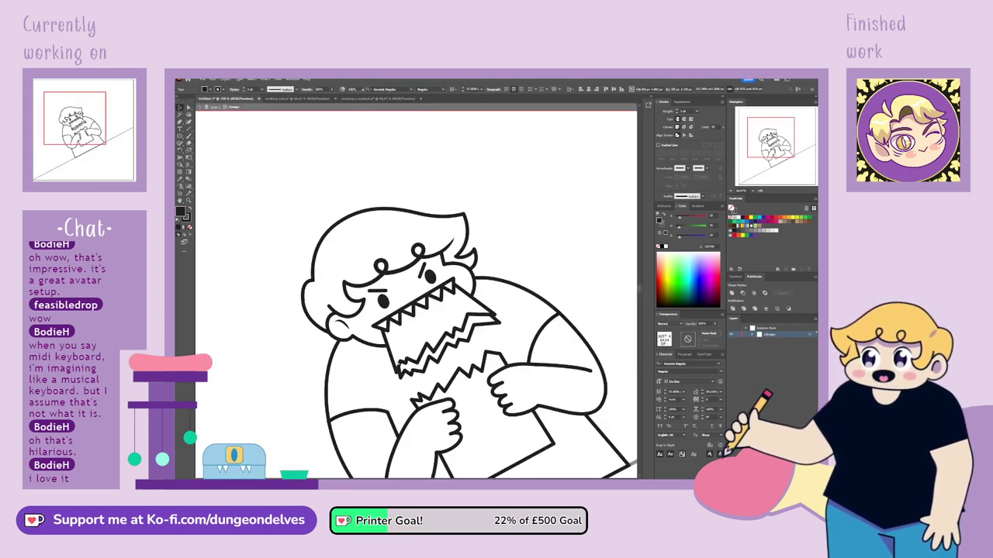
key(ctrl+v)
drag(438, 295, 546, 245)
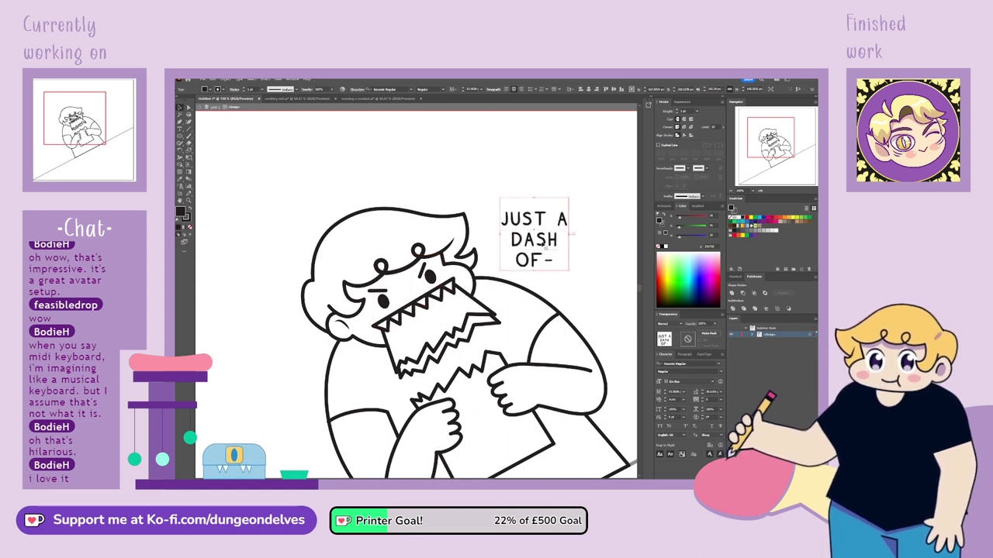
Replace the pasted speech text's wording with "NOTES".
triple_click(548, 249)
text(NOTES)
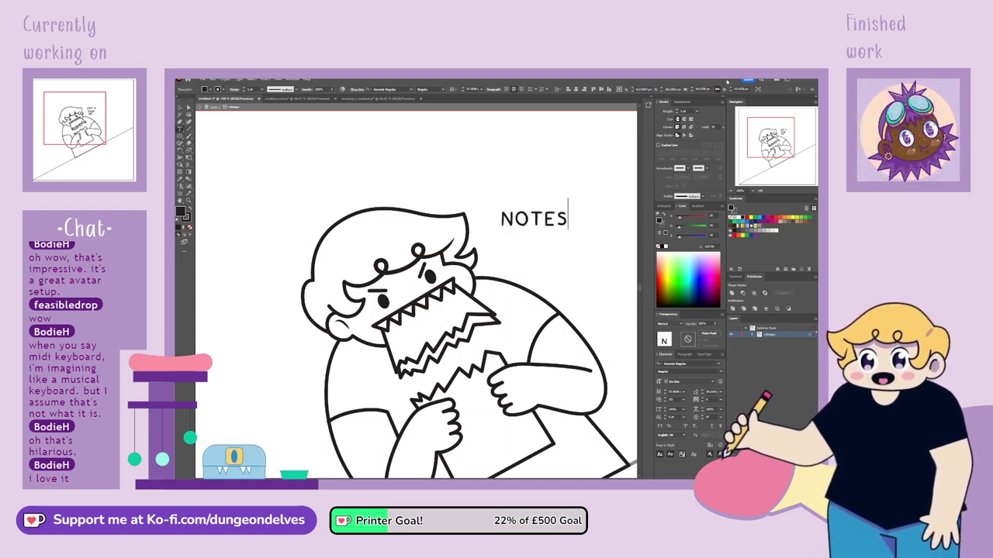
key(Escape)
Move the "NOTES" text onto the torn paper in the character's mouth and rotate it to follow the paper's slant.
drag(535, 226, 430, 330)
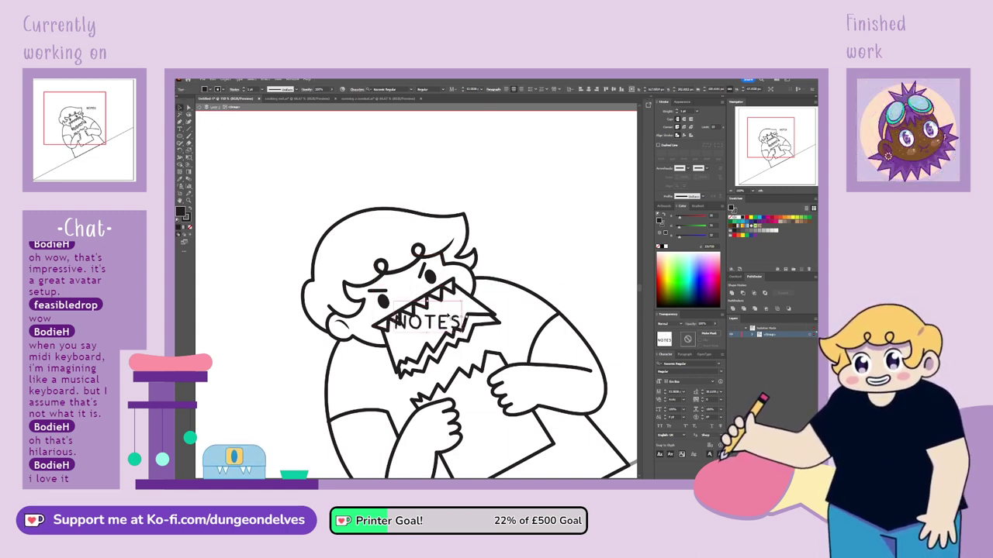
drag(466, 301, 479, 273)
click(463, 310)
drag(449, 316, 448, 318)
click(467, 319)
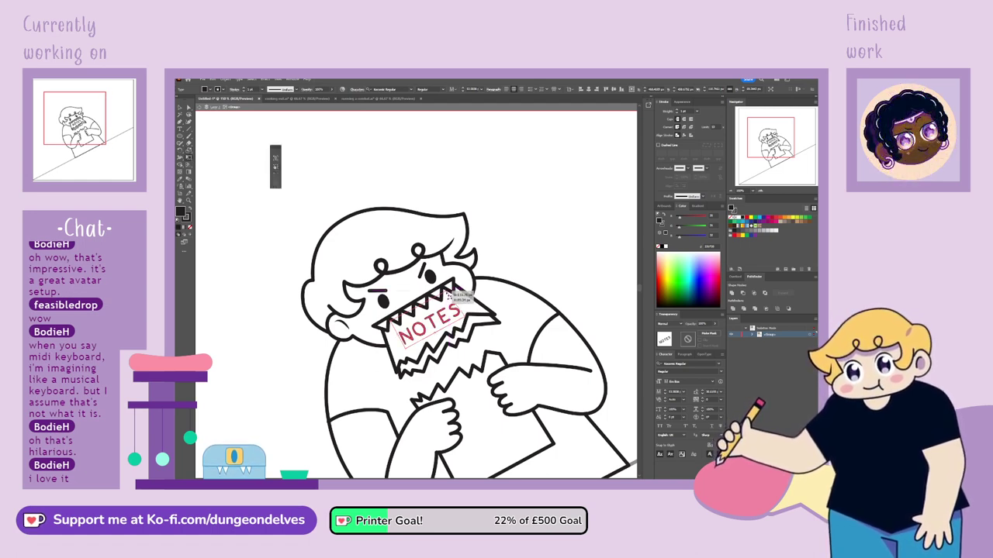
click(180, 109)
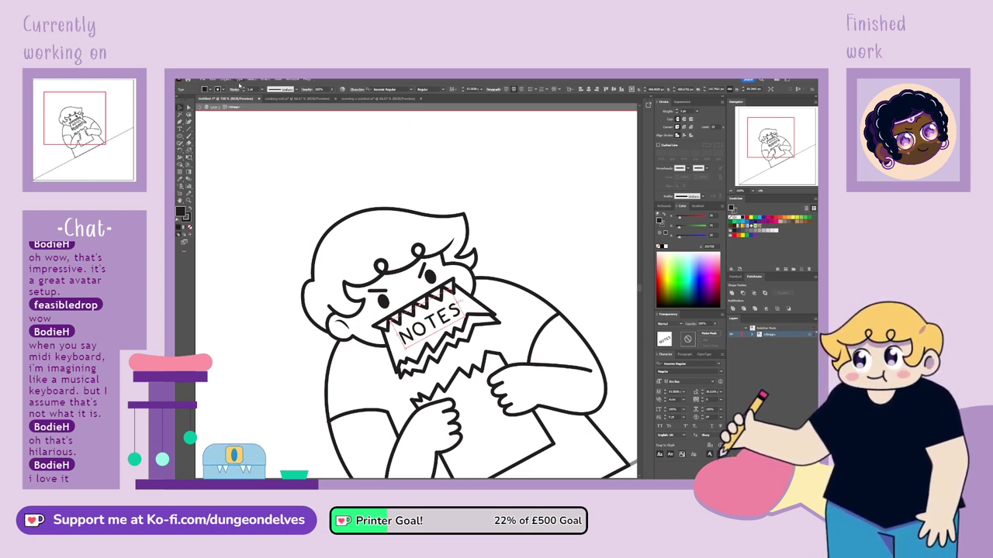
click(270, 185)
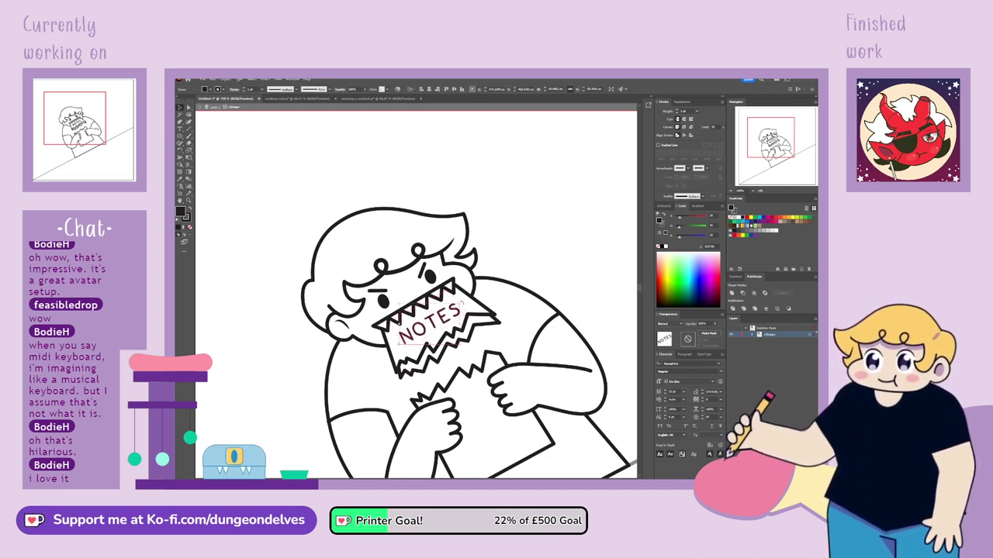
click(463, 306)
drag(463, 306, 471, 328)
key(ctrl+z)
key(ctrl+z)
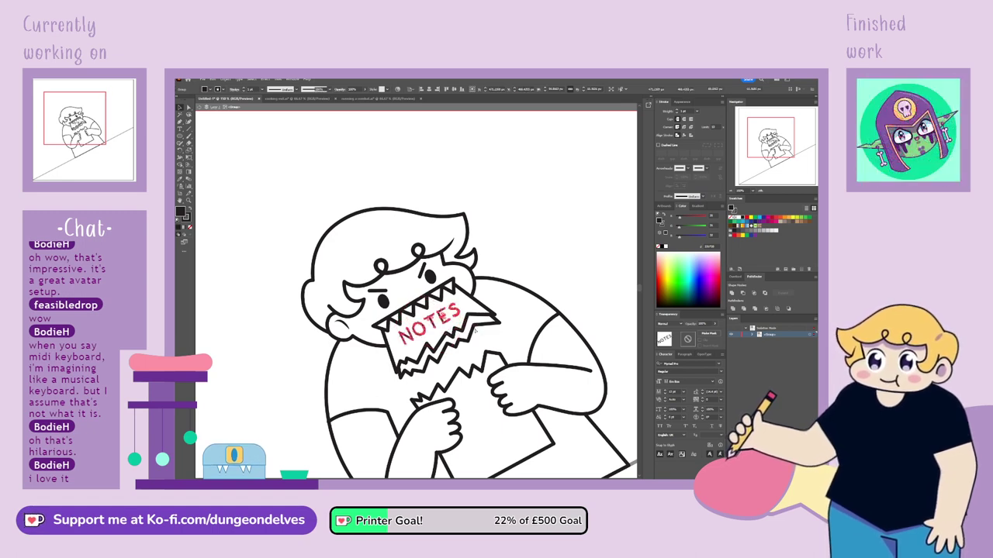
key(ctrl+z)
key(ctrl+z)
Expand the NOTES text into outlines and place it at a tilt on the torn page in the character's mouth.
drag(443, 329, 541, 235)
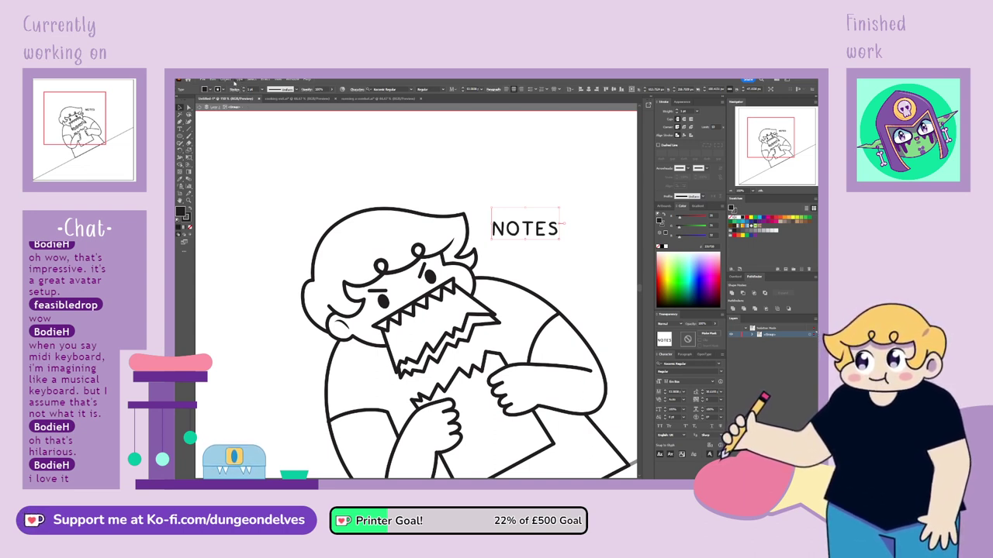
click(269, 171)
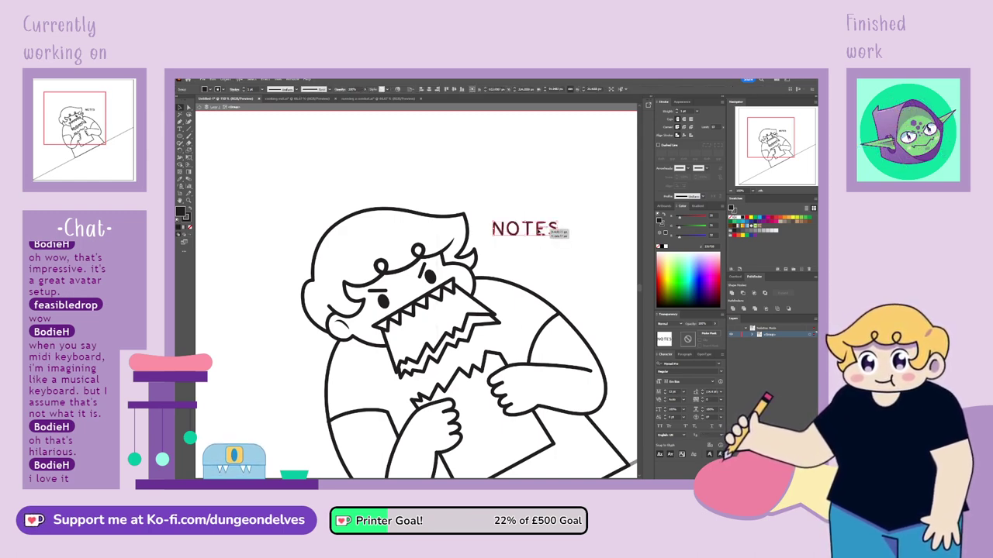
drag(560, 231, 454, 313)
key(ctrl+equal)
key(ctrl+equal)
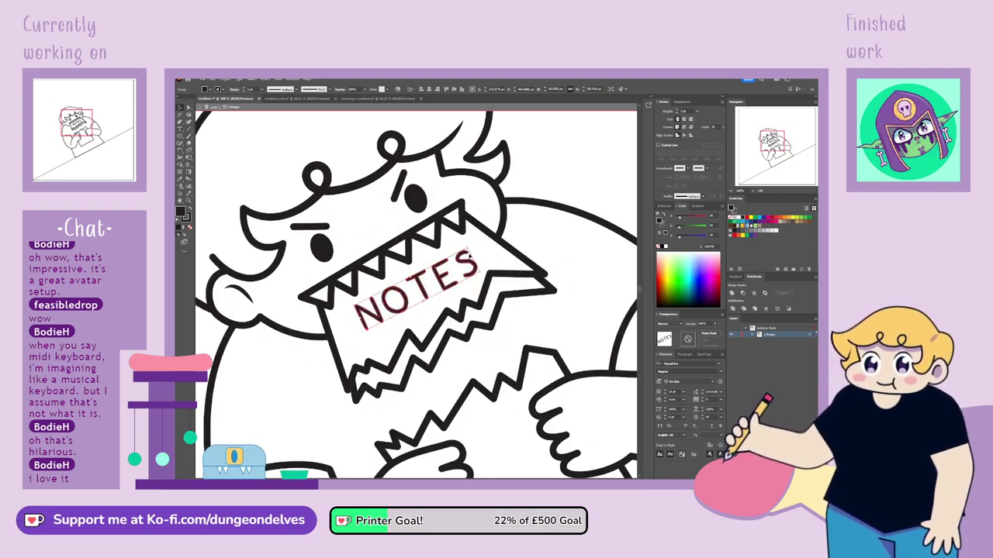
drag(468, 245, 466, 247)
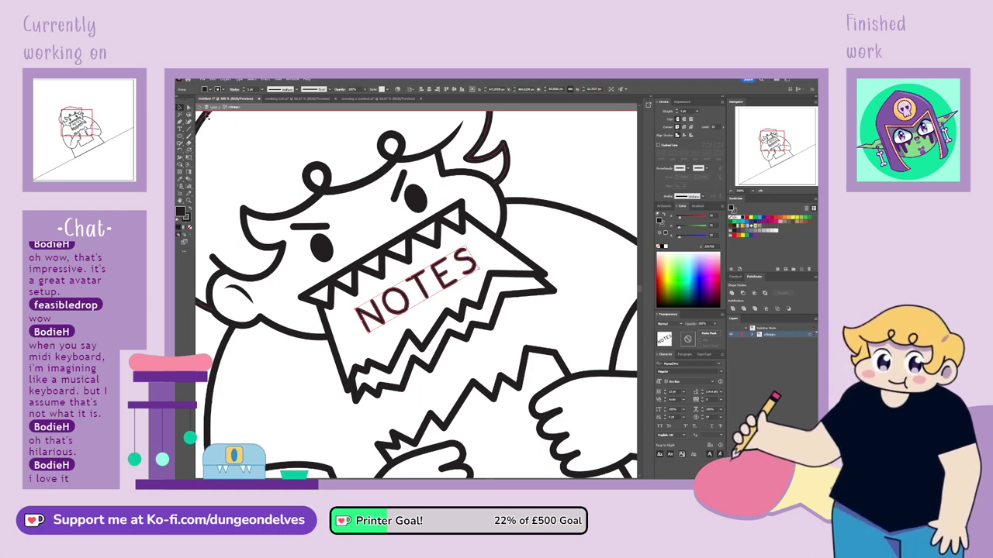
Distort the NOTES lettering with Free Transform, then fine-tune its size and position to fit the torn page.
click(188, 150)
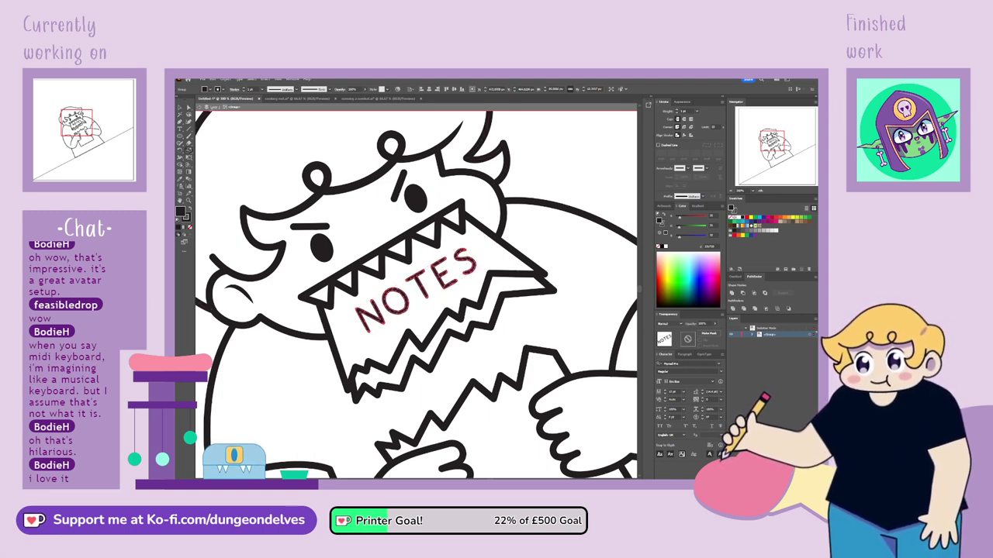
click(188, 157)
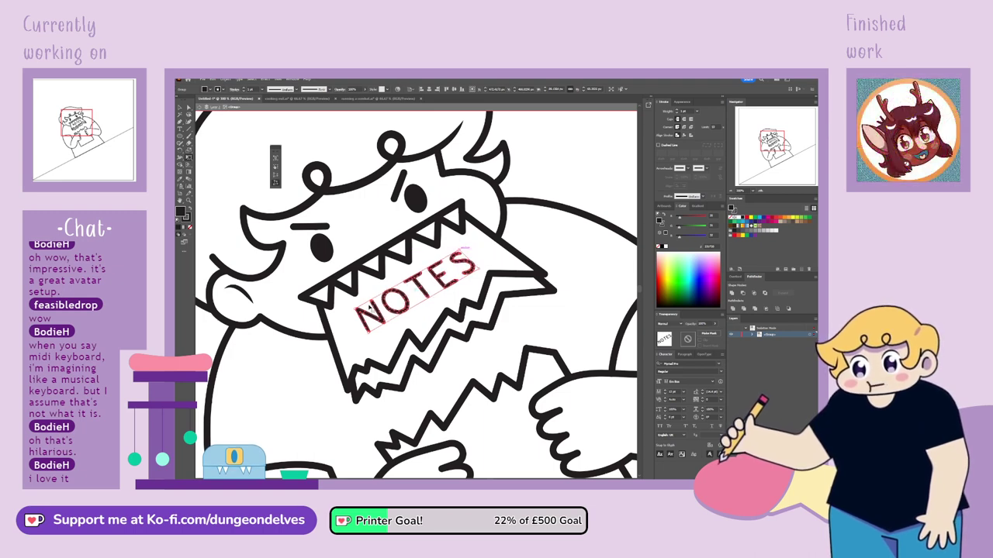
drag(356, 310, 362, 306)
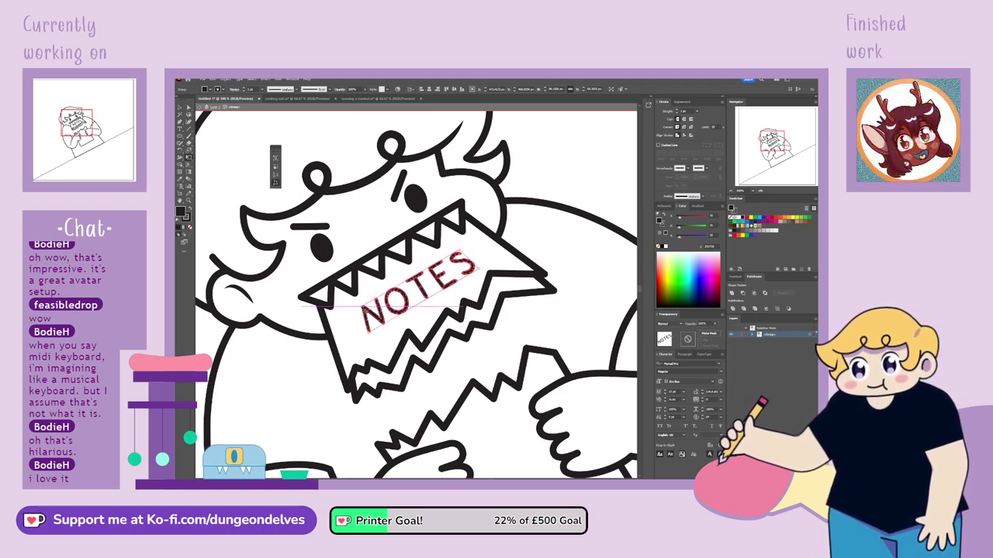
click(180, 107)
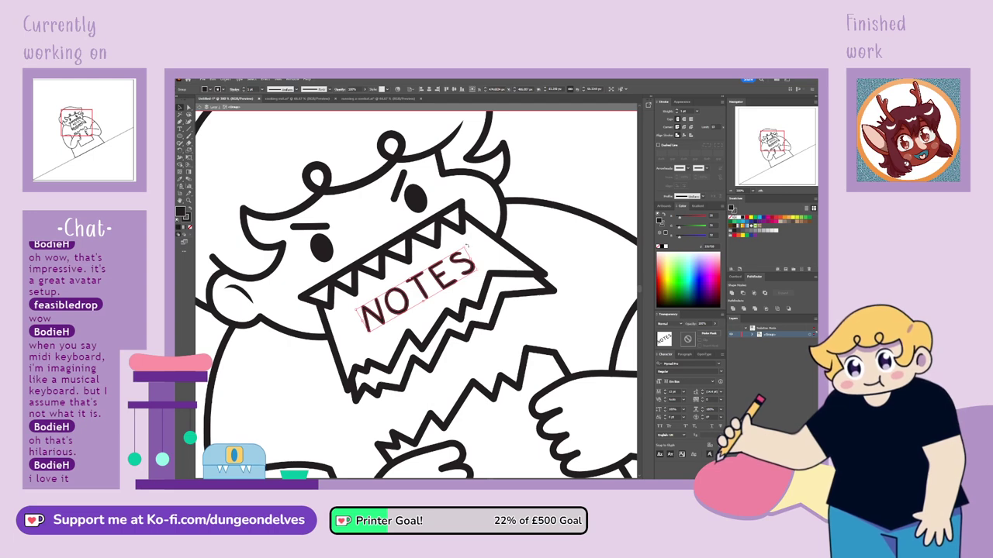
drag(466, 247, 464, 247)
click(547, 265)
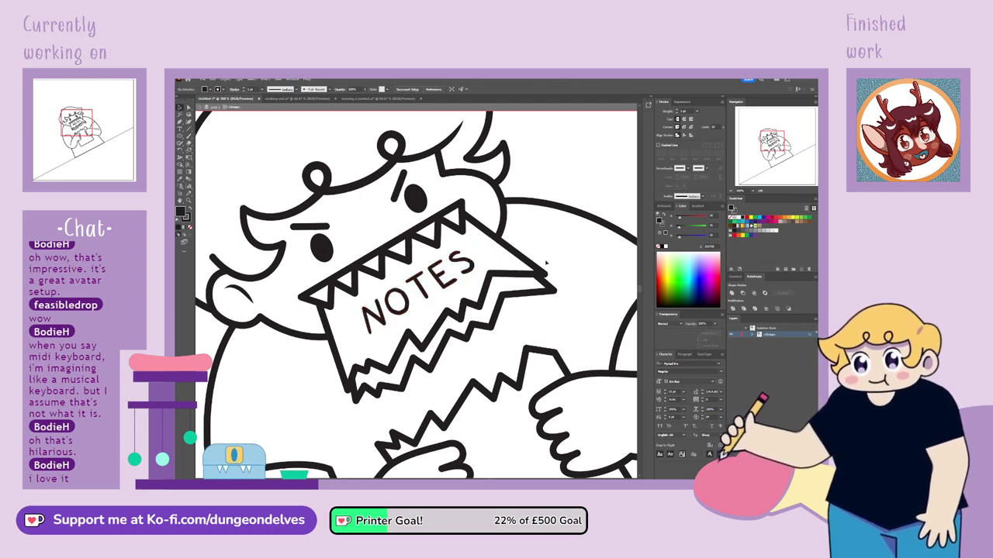
drag(443, 282, 453, 279)
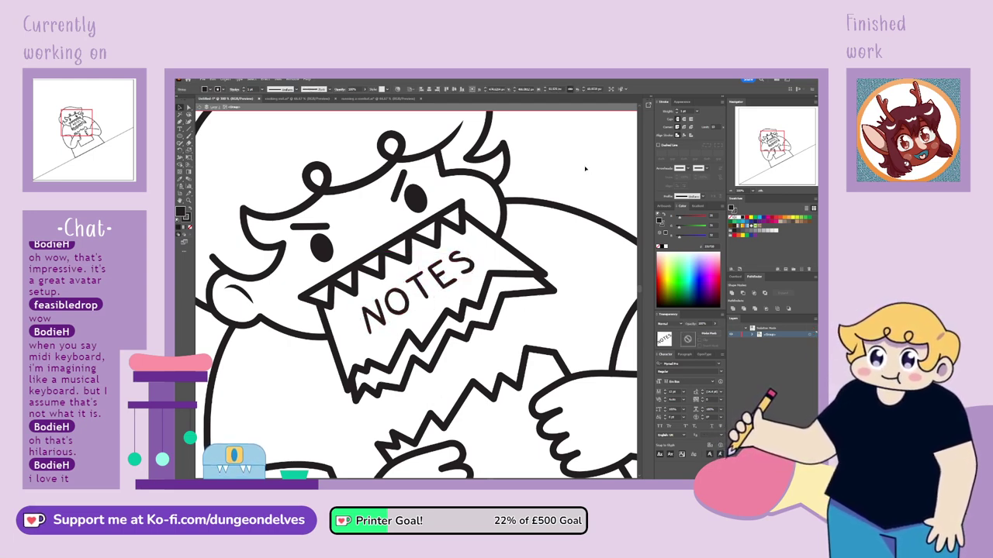
Exit group isolation, duplicate the character's line art group in place, and lock the front copy.
key(ctrl+minus)
key(ctrl+minus)
key(ctrl+minus)
key(ctrl+minus)
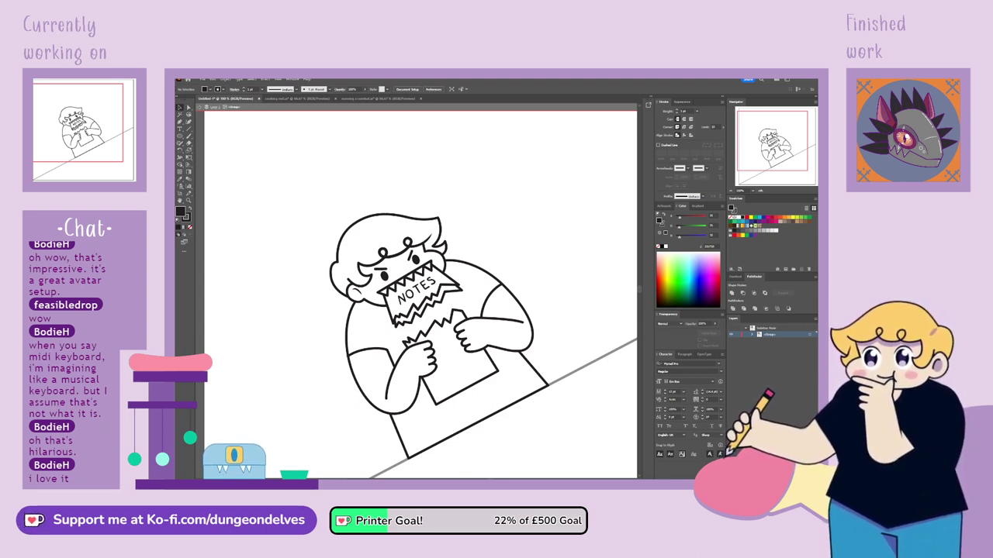
mouse_move(276, 190)
mouse_down()
mouse_move(248, 160)
mouse_move(230, 159)
mouse_up()
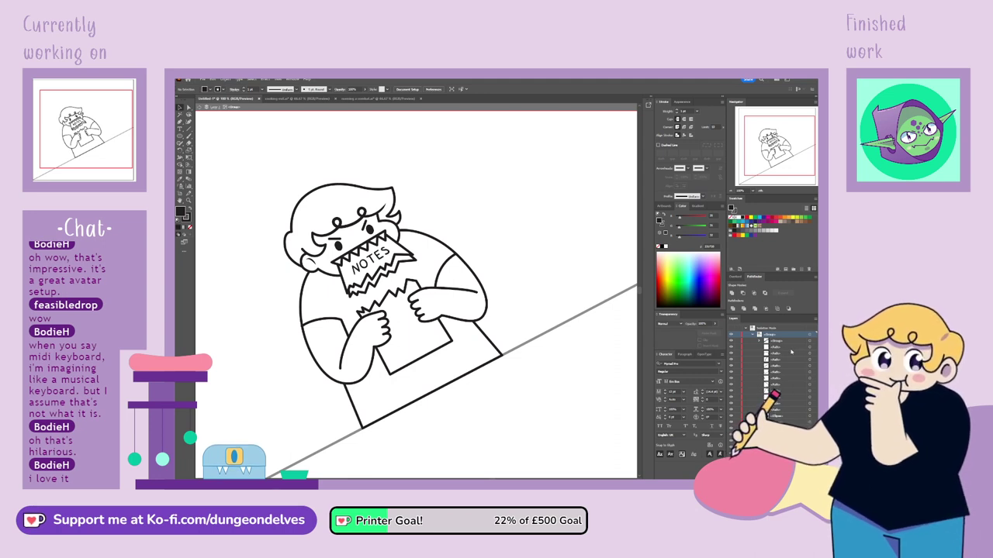
double_click(579, 425)
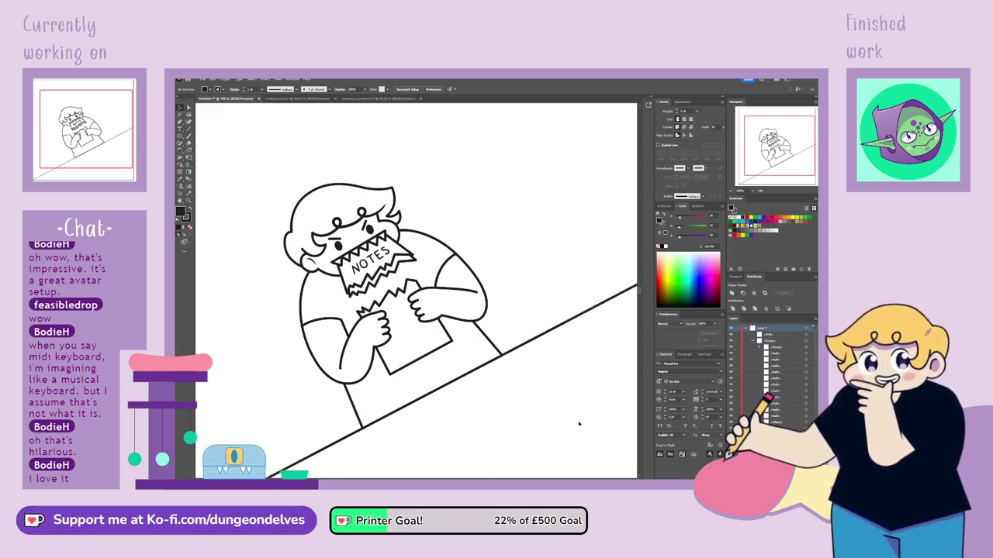
click(754, 342)
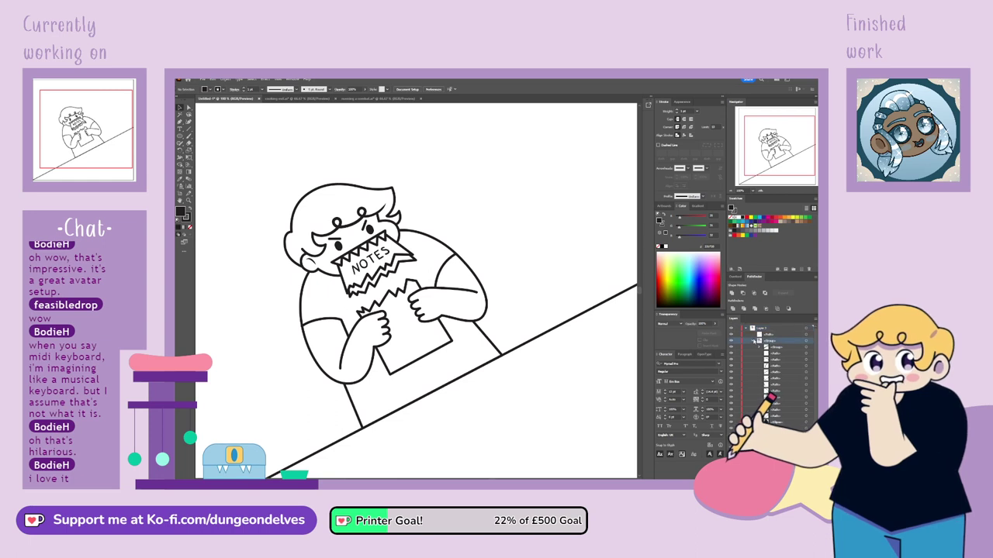
key(ctrl+f)
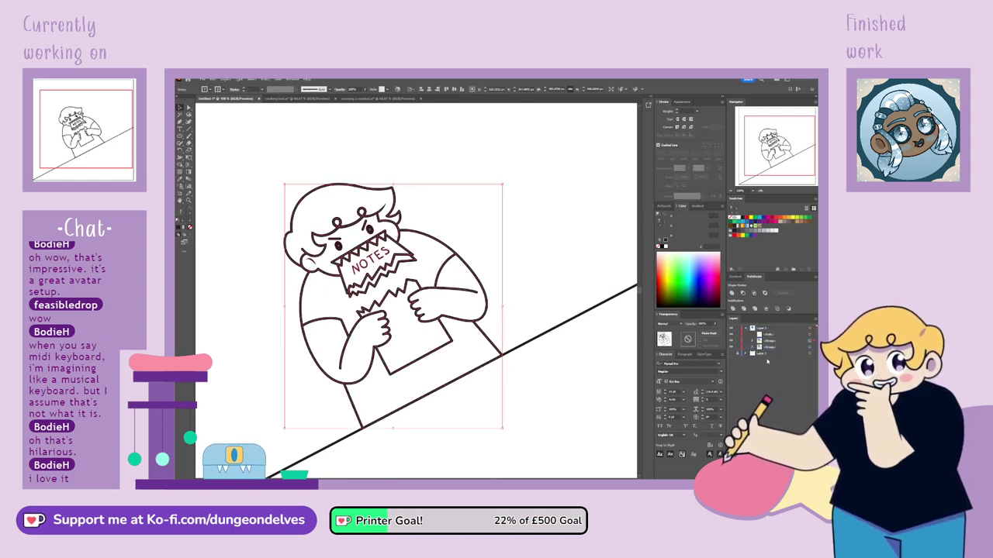
click(738, 341)
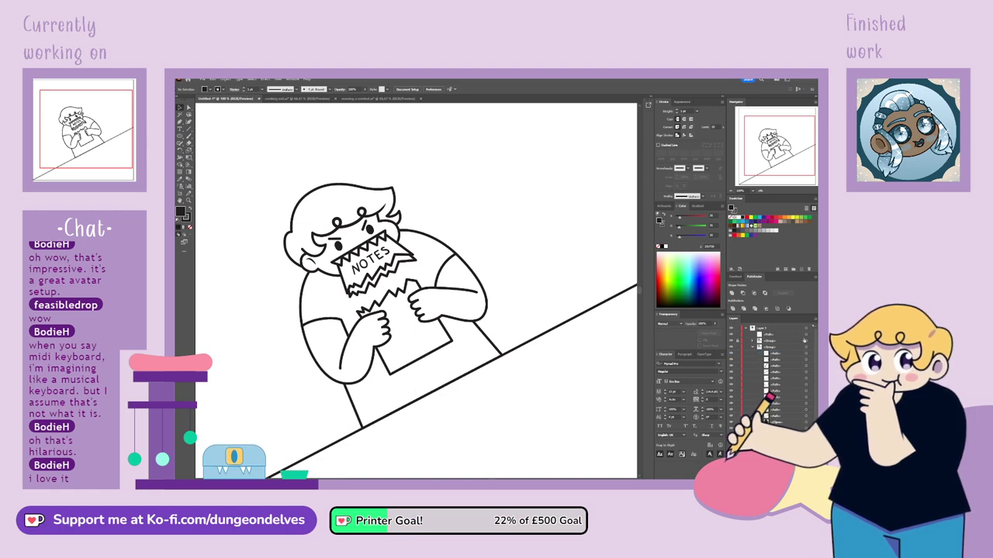
Use Live Paint on the back copy of the line art to fill the character's shirt with black.
click(806, 349)
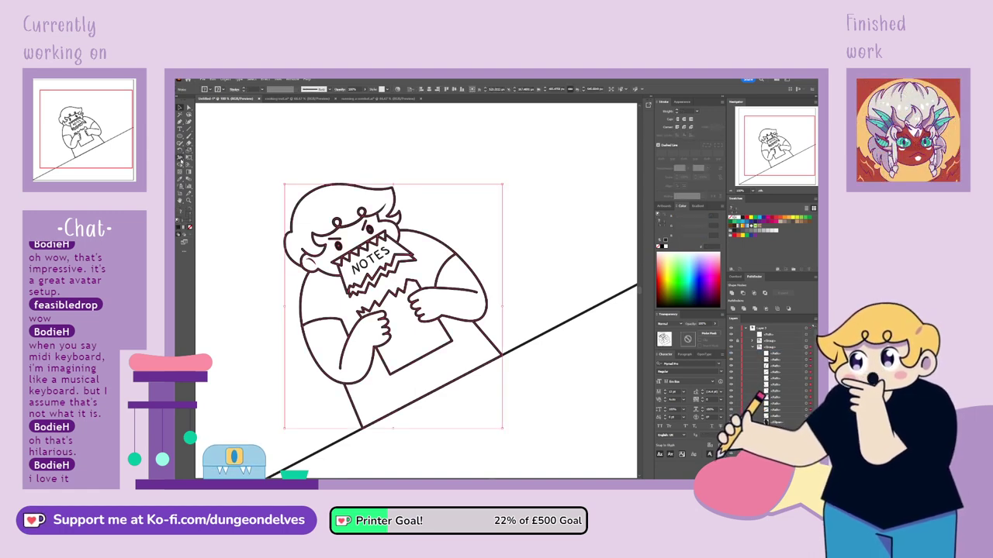
click(181, 165)
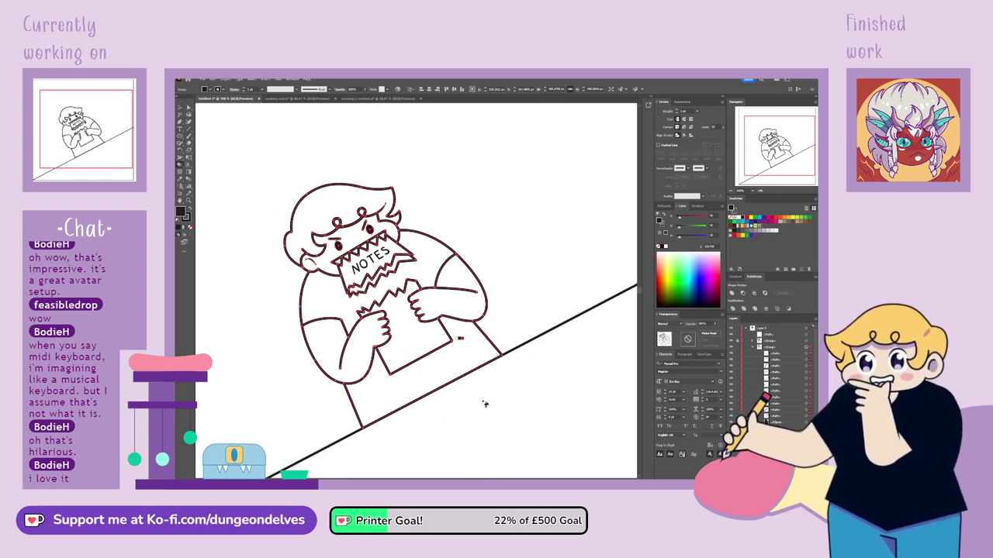
click(461, 349)
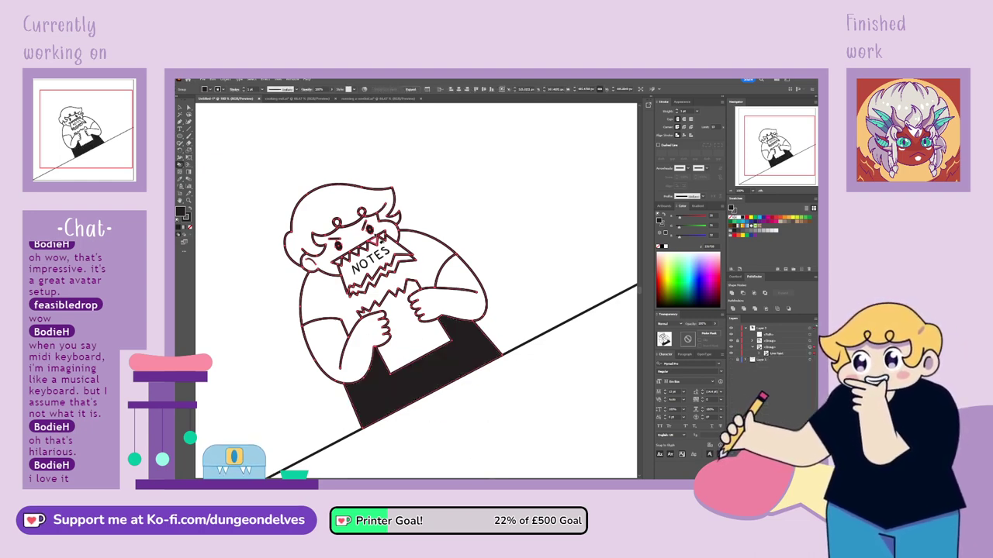
click(425, 274)
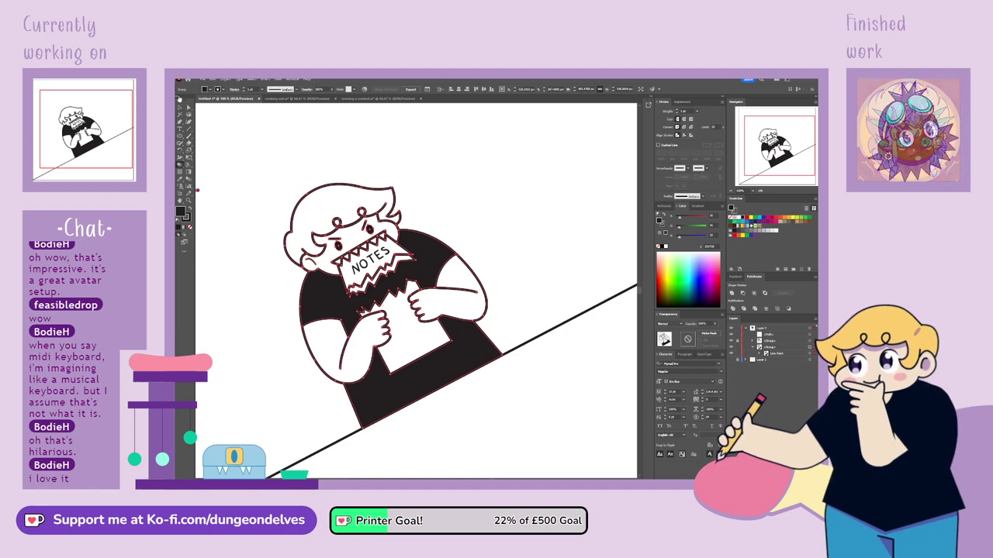
key(v)
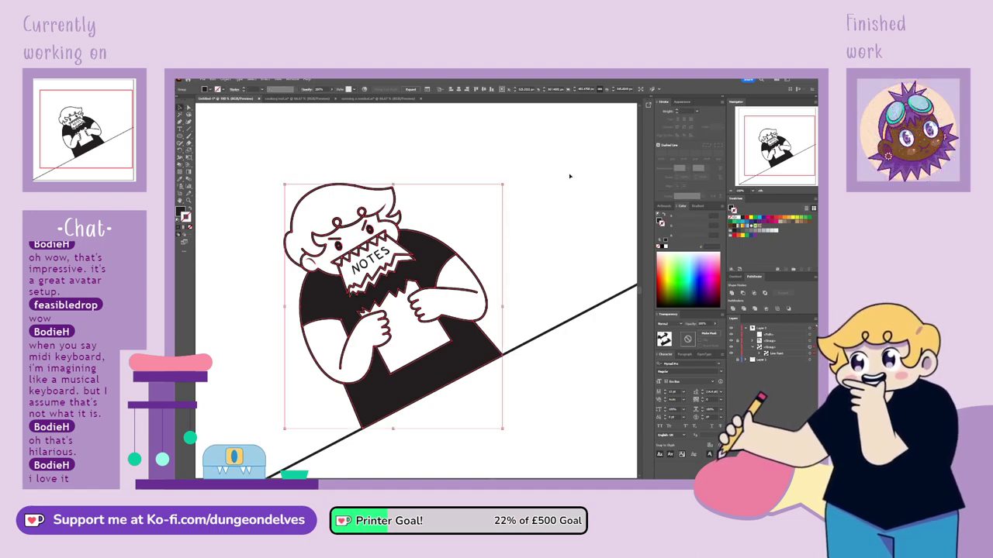
click(545, 250)
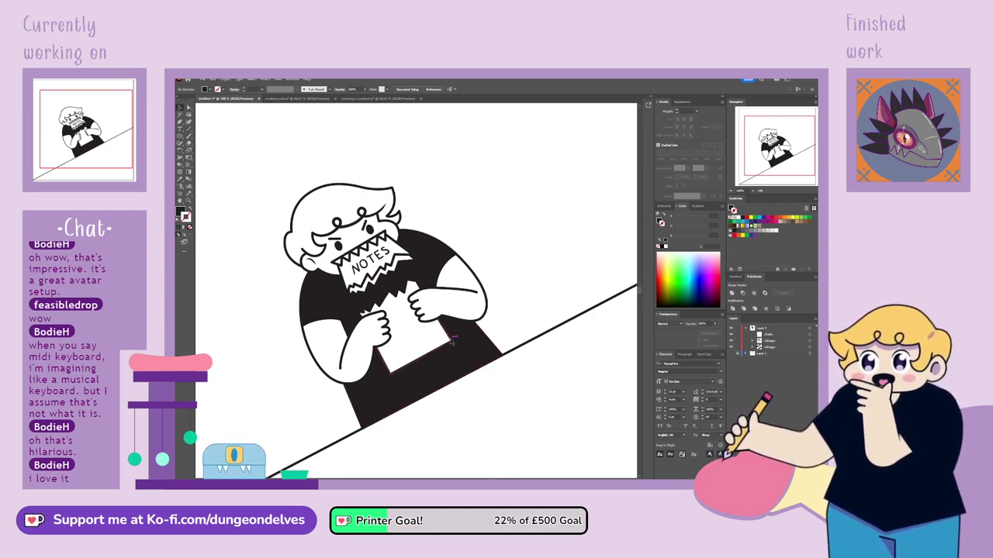
Isolate the line art group and set a miter corner join on the torn page's jagged edge.
click(446, 289)
click(442, 328)
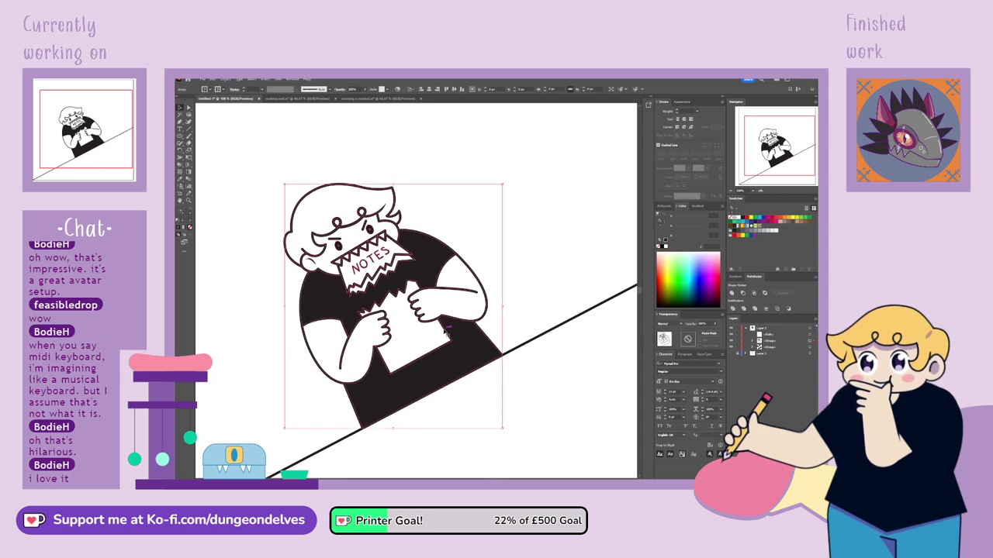
double_click(445, 330)
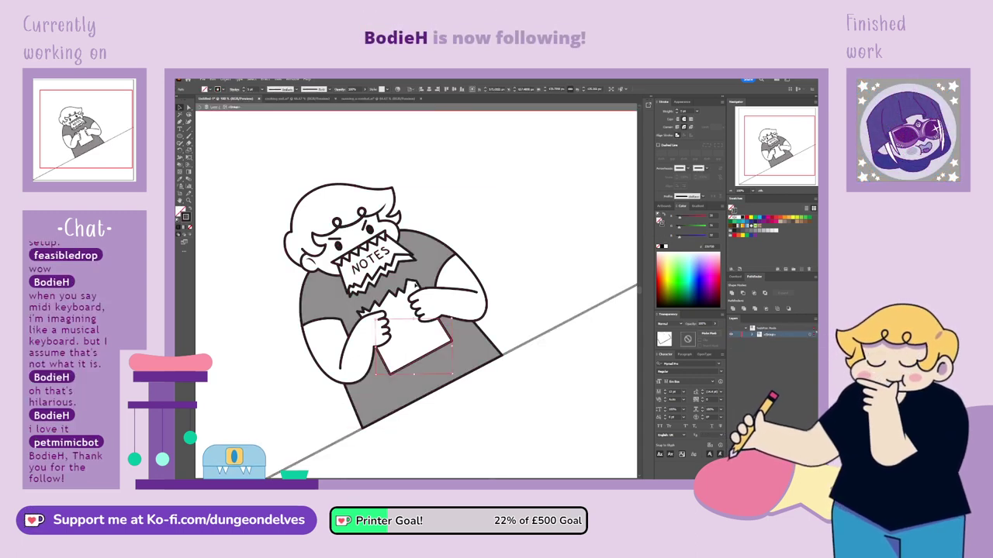
click(408, 290)
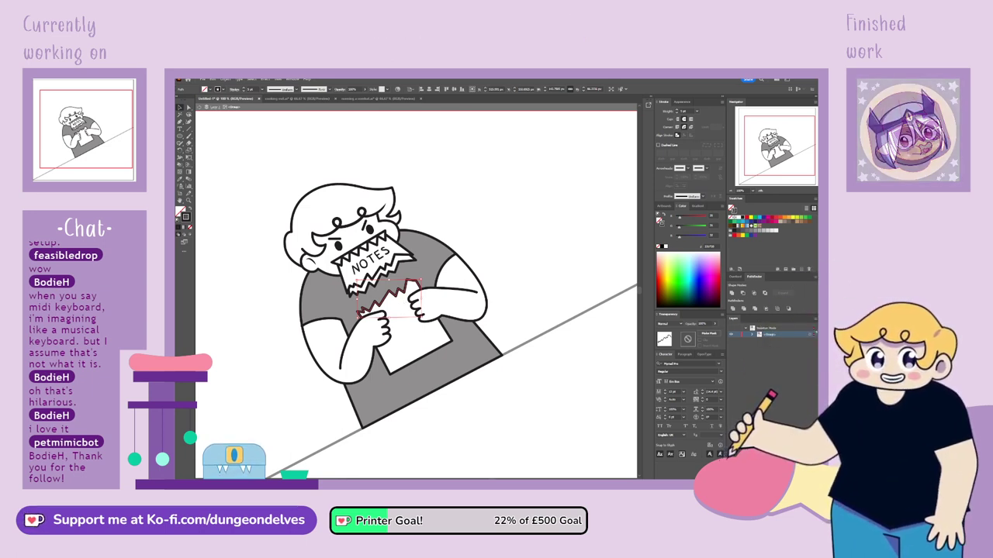
key(ctrl+plus)
key(ctrl+plus)
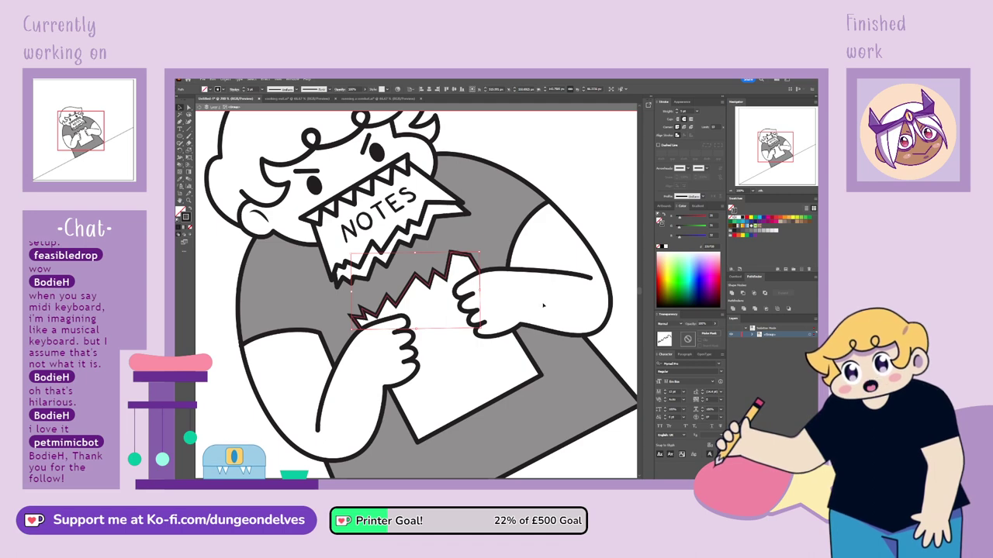
drag(445, 295, 430, 244)
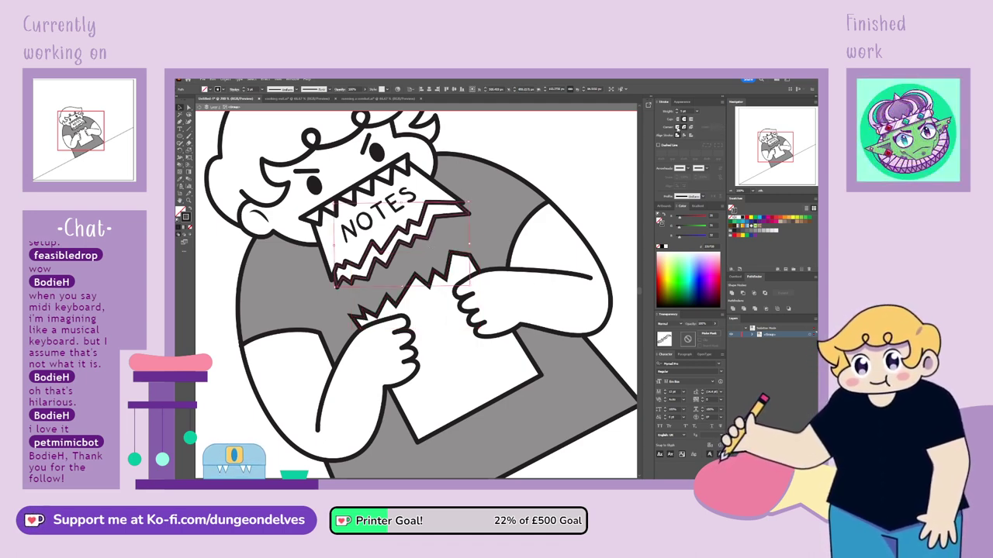
click(677, 128)
double_click(589, 170)
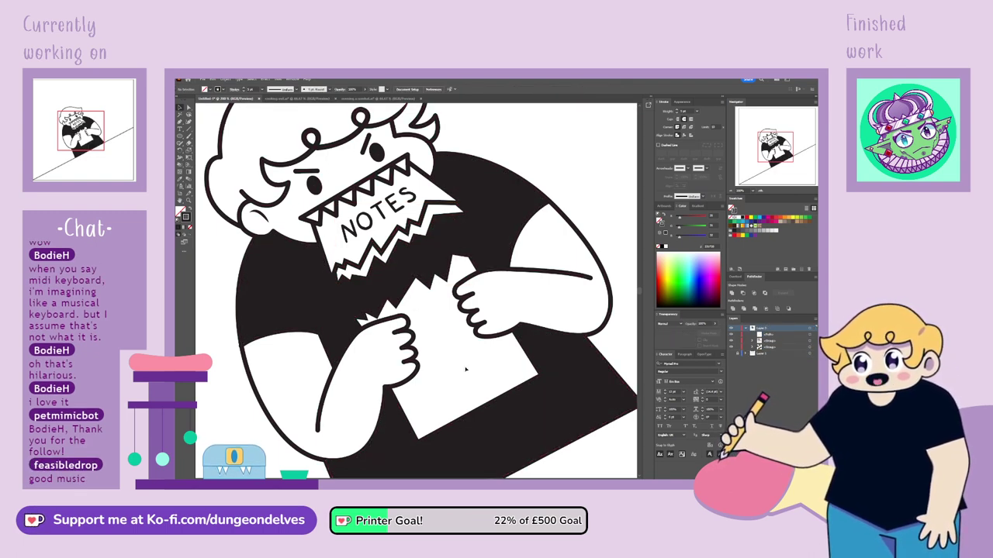
Make the rough sketch layer visible beneath the inked artwork.
key(ctrl+minus)
key(ctrl+minus)
key(ctrl+minus)
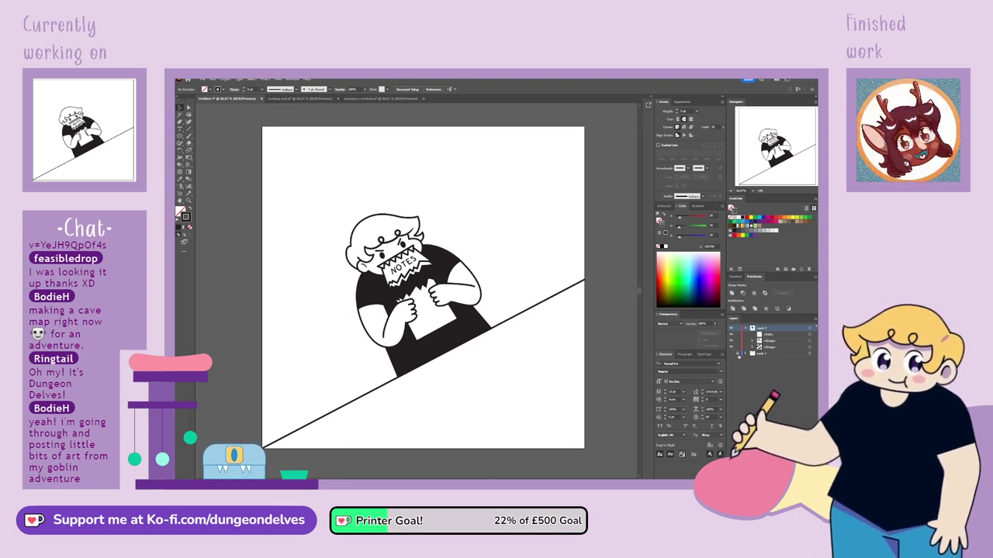
click(731, 354)
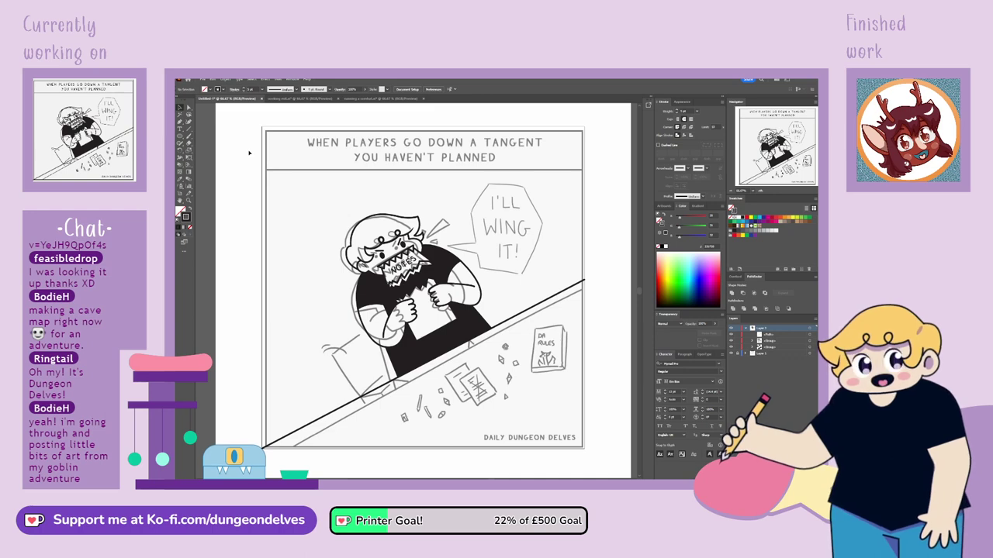
Copy the "SPICING UP YOUR CAMPAIGN" title from the chef comic document and paste it into the current comic.
click(292, 100)
click(419, 164)
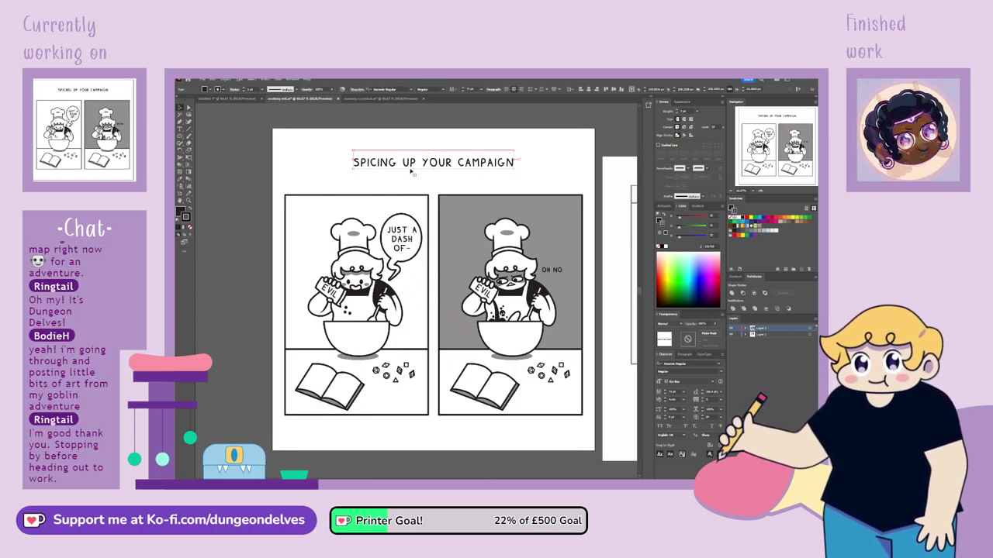
key(ctrl+c)
click(242, 101)
key(ctrl+v)
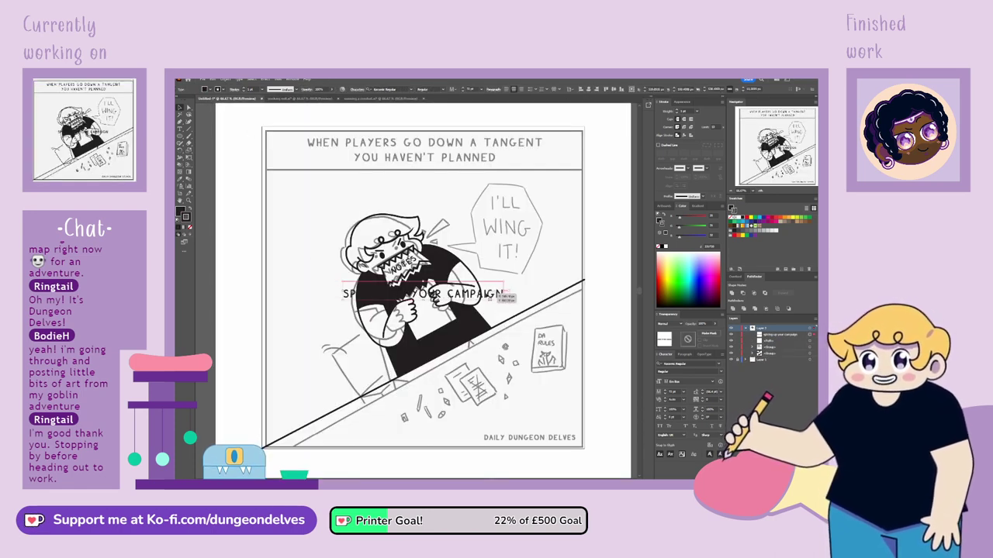
Move the pasted title above the character and change its text to "WHEN THE PLAYERS GO DOWN A TANGENT" / "YOU HAVEN'T PLANNED" on two lines.
drag(476, 295, 475, 174)
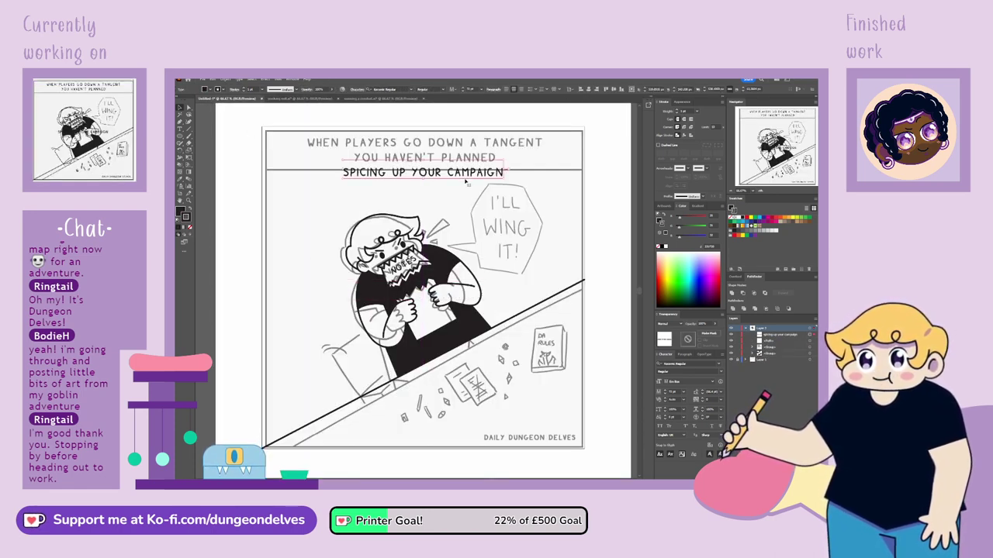
triple_click(468, 175)
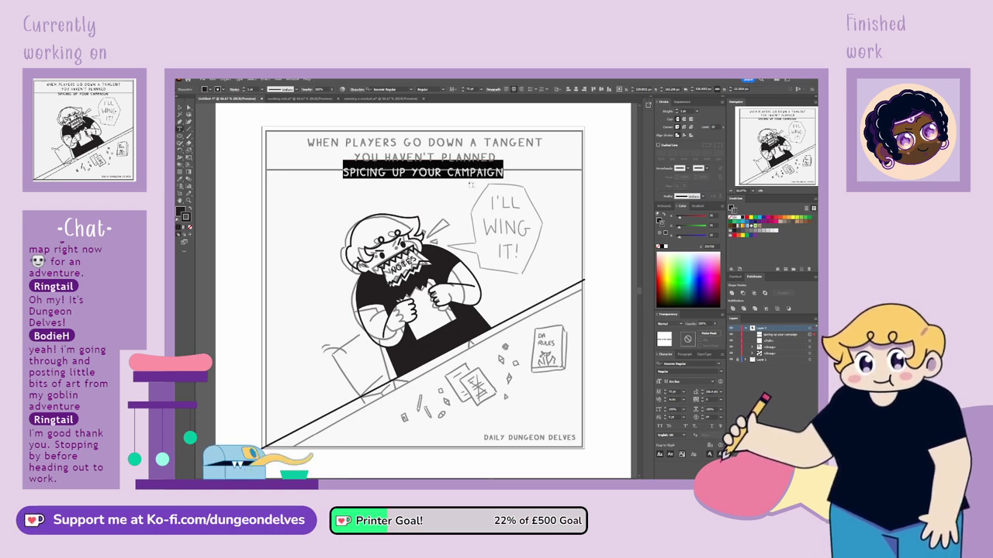
text(WHEN )
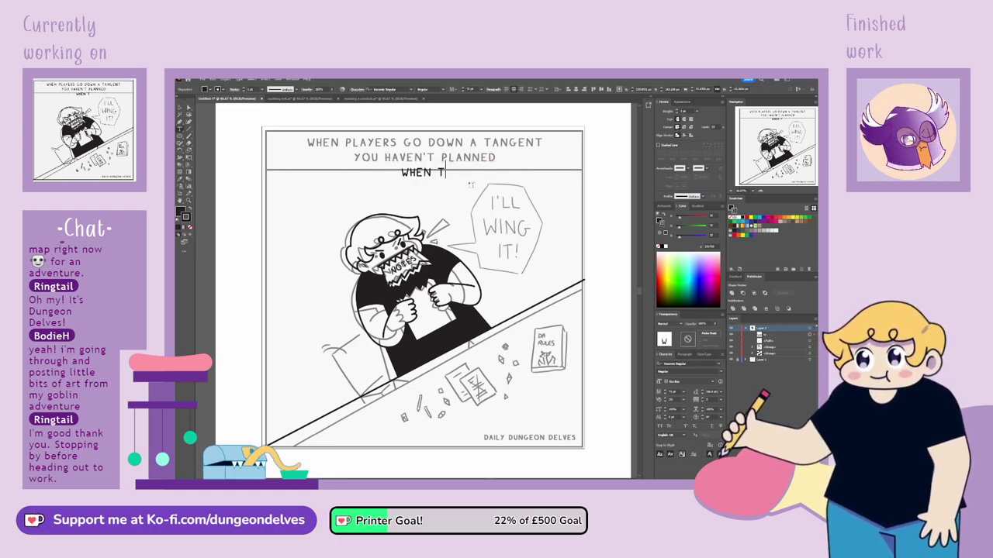
text(THE)
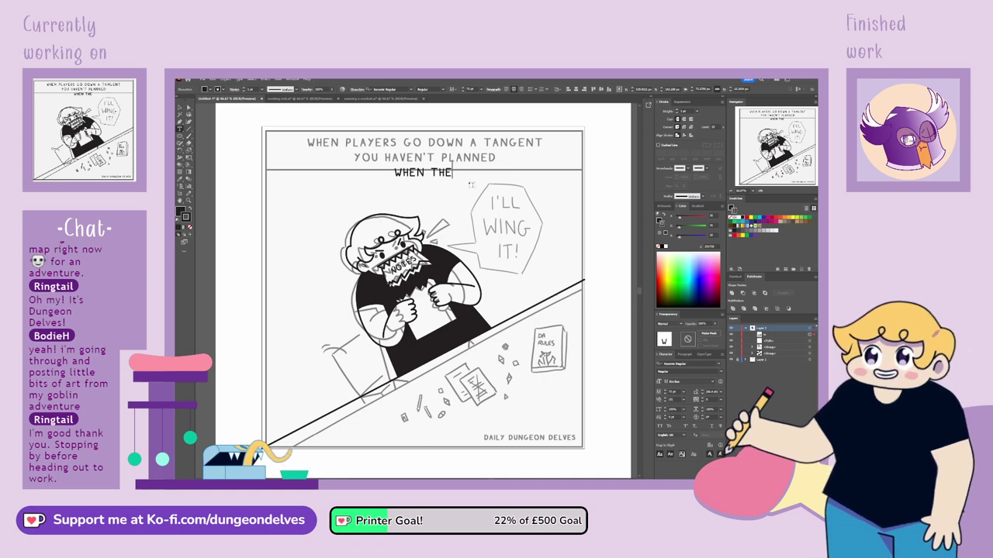
text( PLAYERS GO)
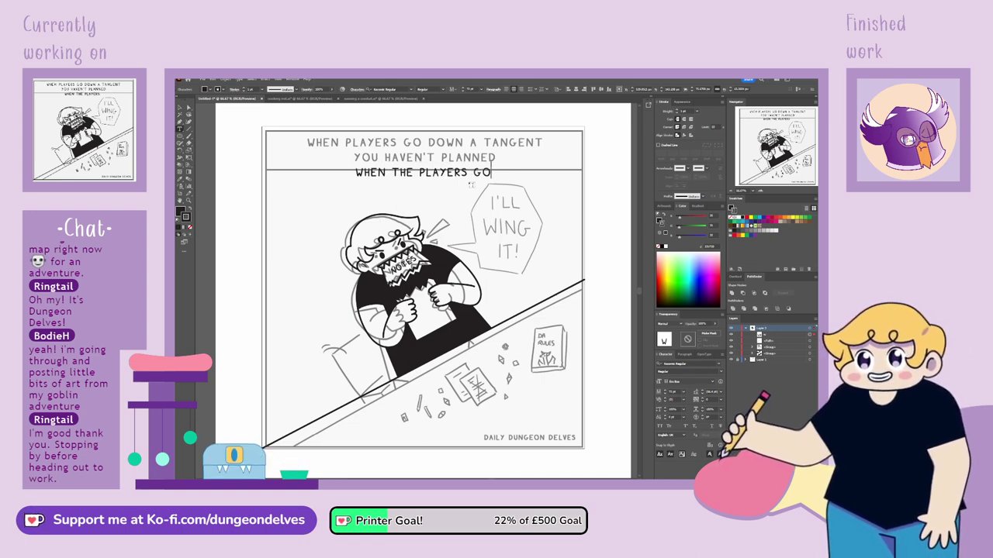
text( DOWN A TANGE)
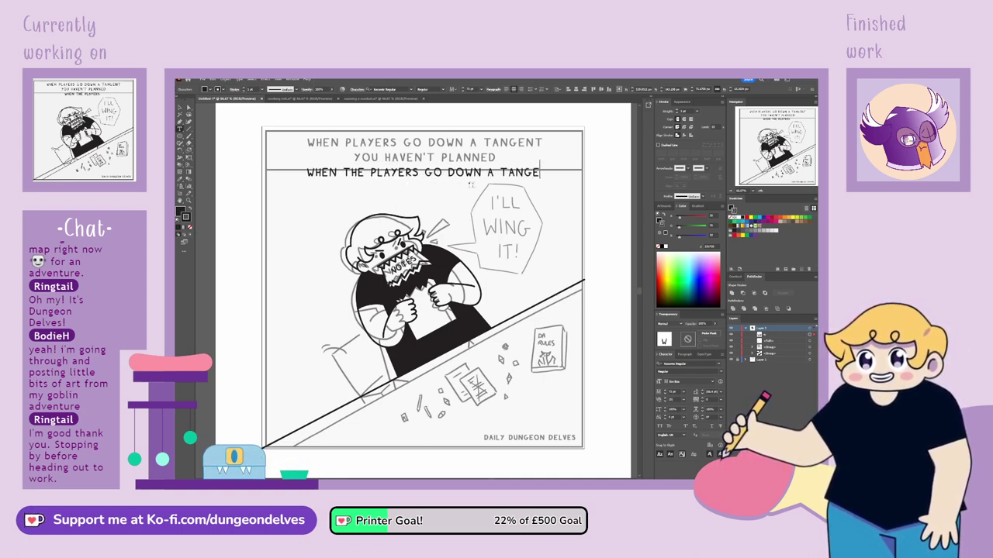
text(NT)
key(Return)
text(YOU )
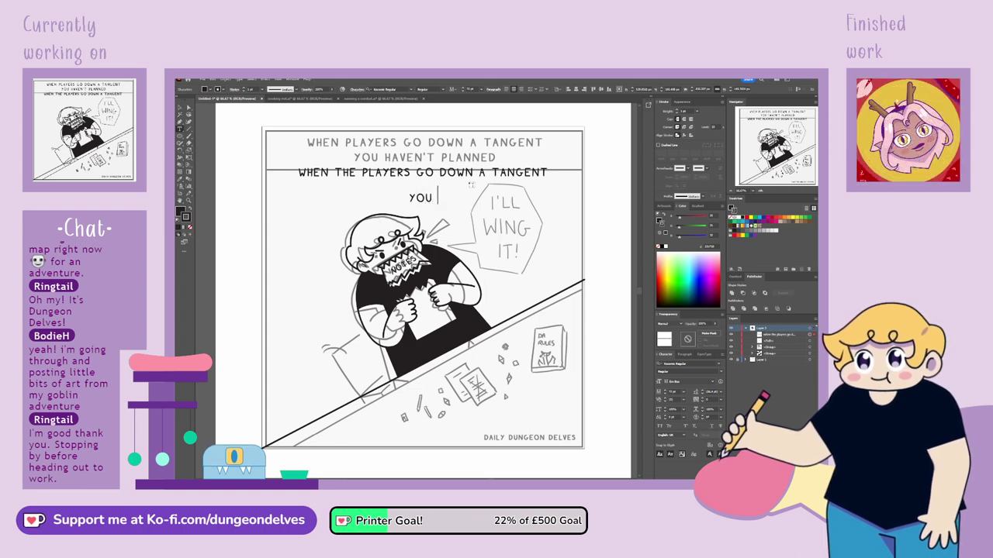
text(HAVEN'T PLANNED)
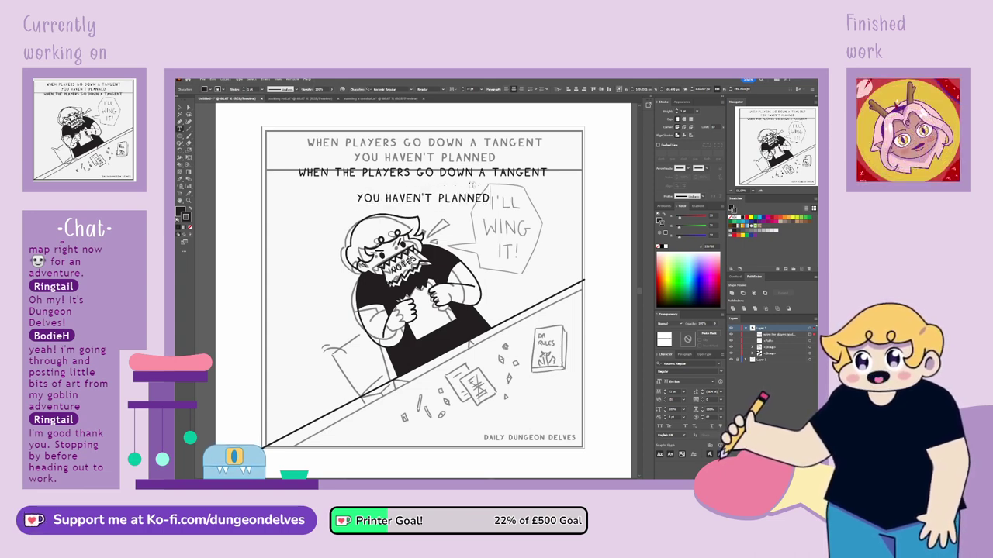
Set the whole title's font size to 70 pt and its leading to 40 pt.
key(ctrl+a)
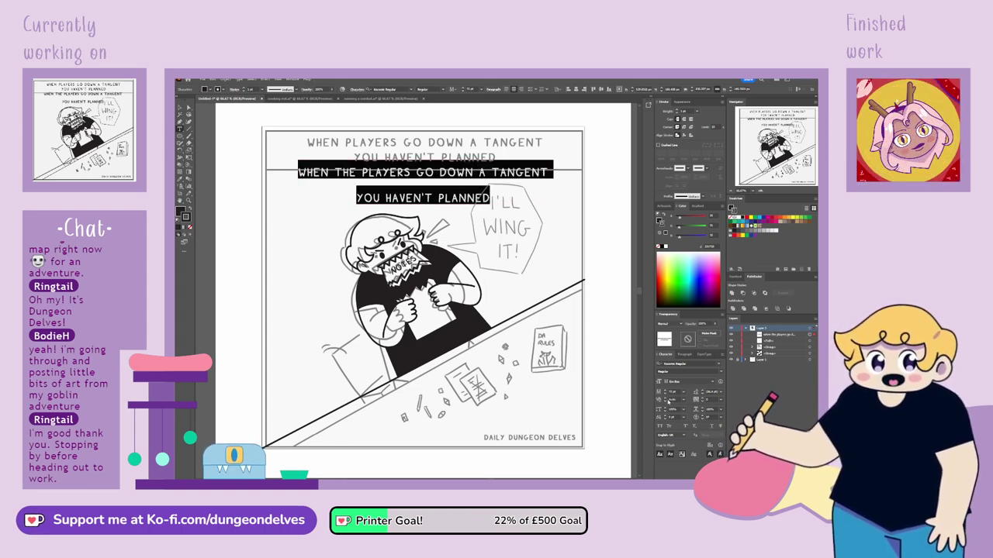
click(673, 392)
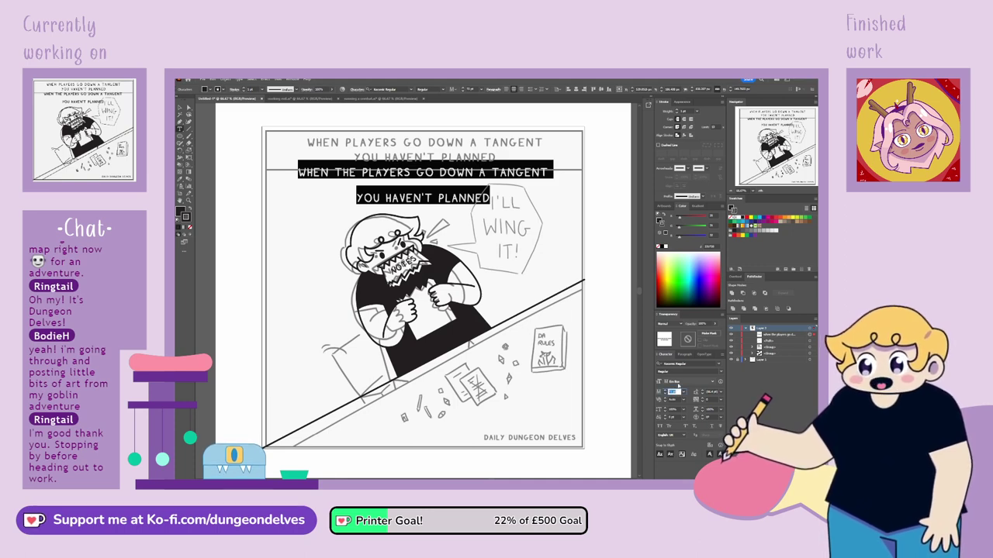
text(70)
key(Return)
click(711, 392)
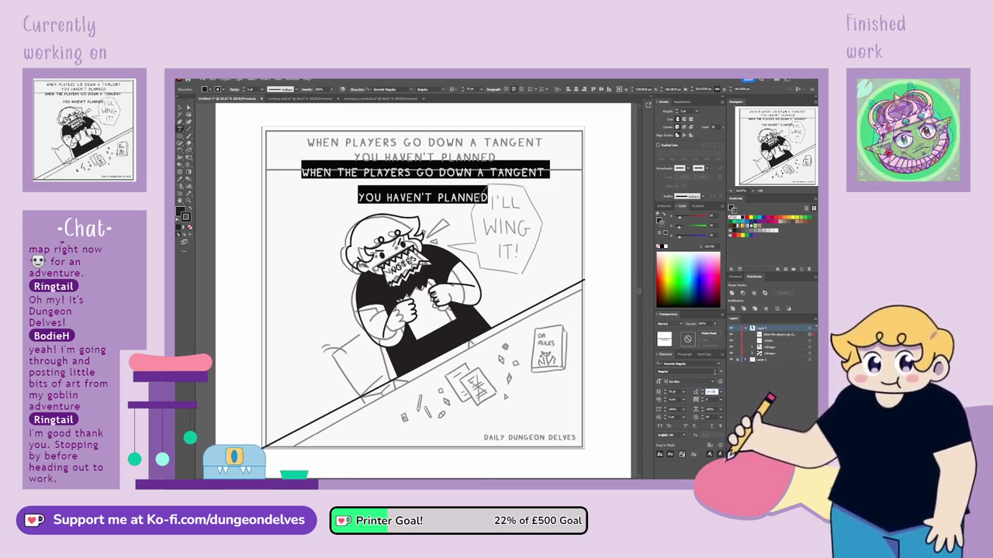
text(40)
key(Return)
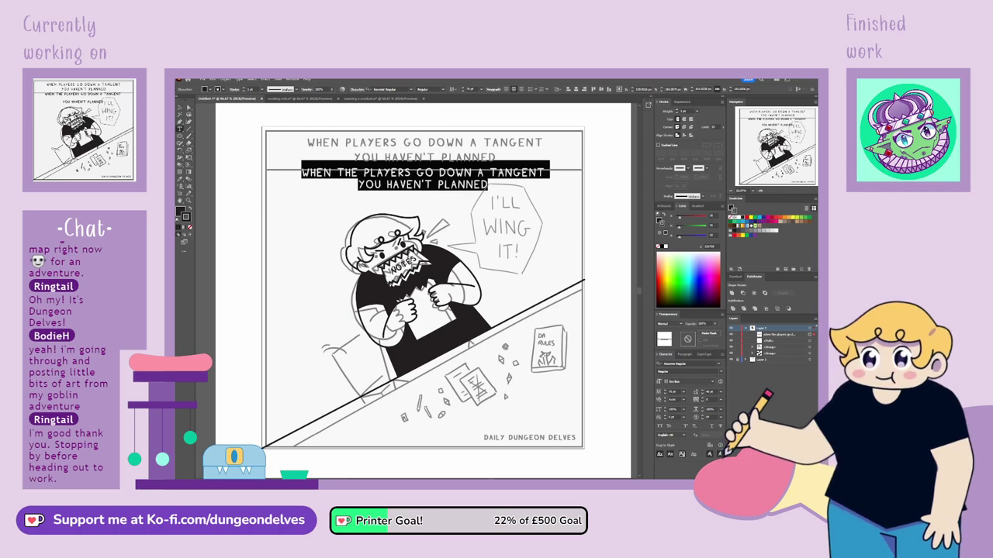
Hide the rough sketch layer and move the two-line title slightly higher on the artboard, keeping it centred.
click(180, 107)
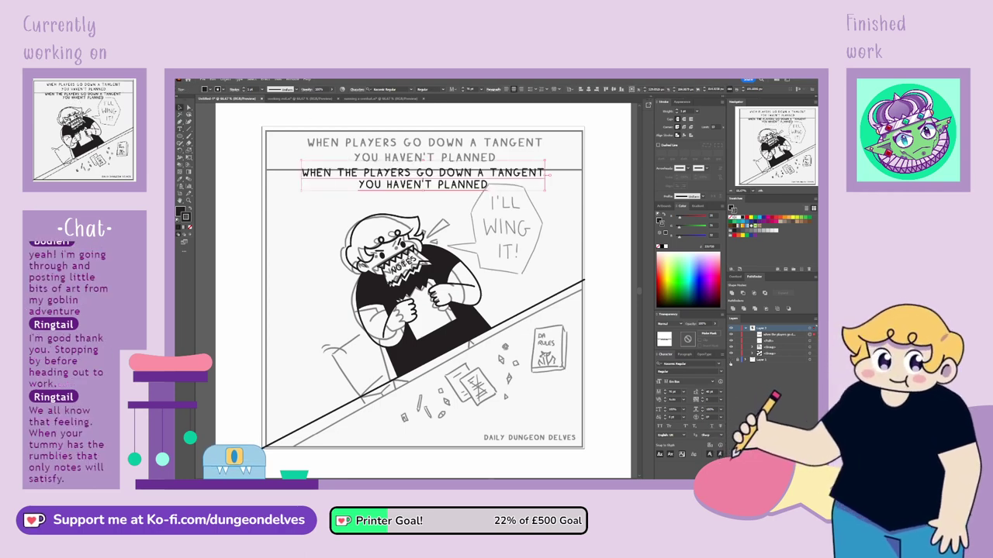
click(730, 361)
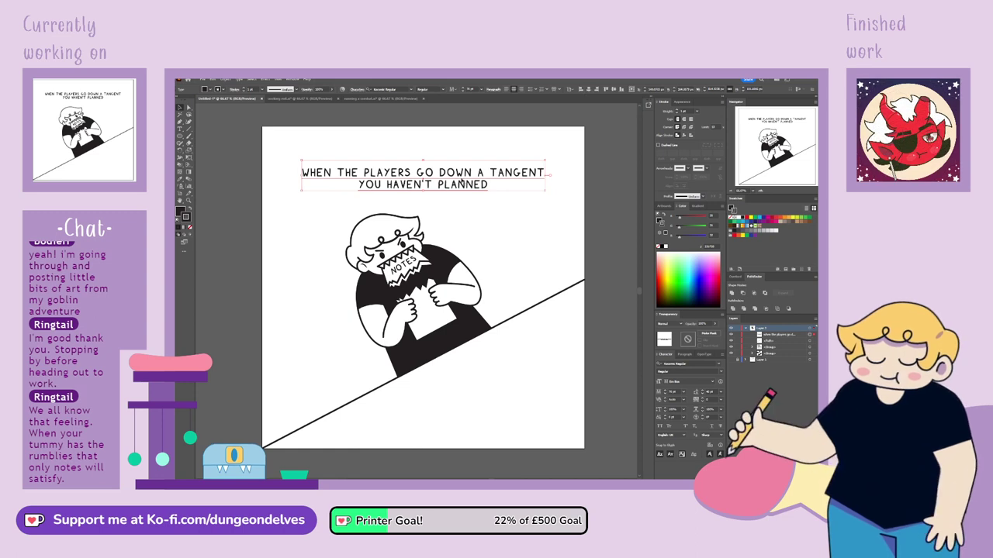
drag(483, 188, 483, 173)
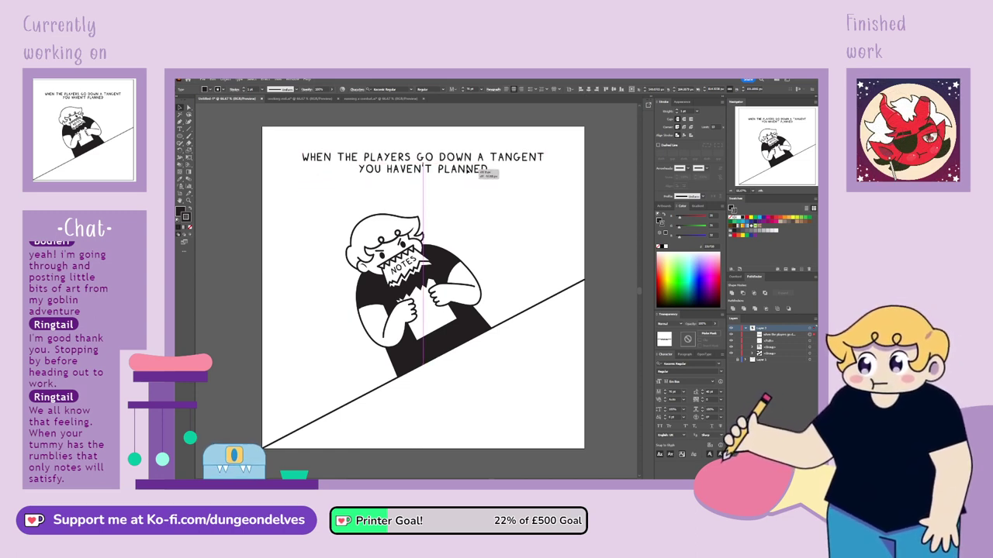
click(475, 216)
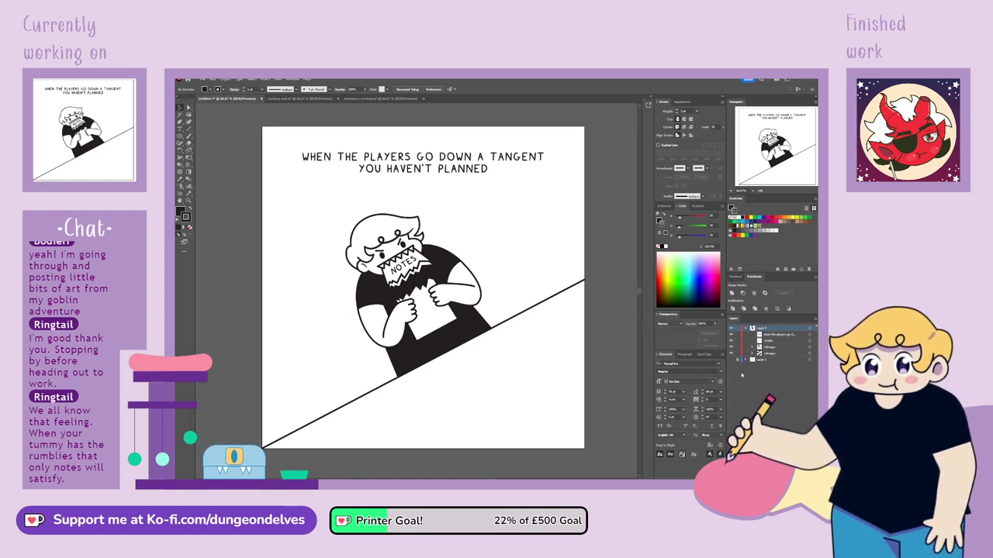
With the sketch layer shown, copy the "JUST A DASH OF-" dialogue from the chef comic and paste it over the sketched speech bubble.
click(731, 360)
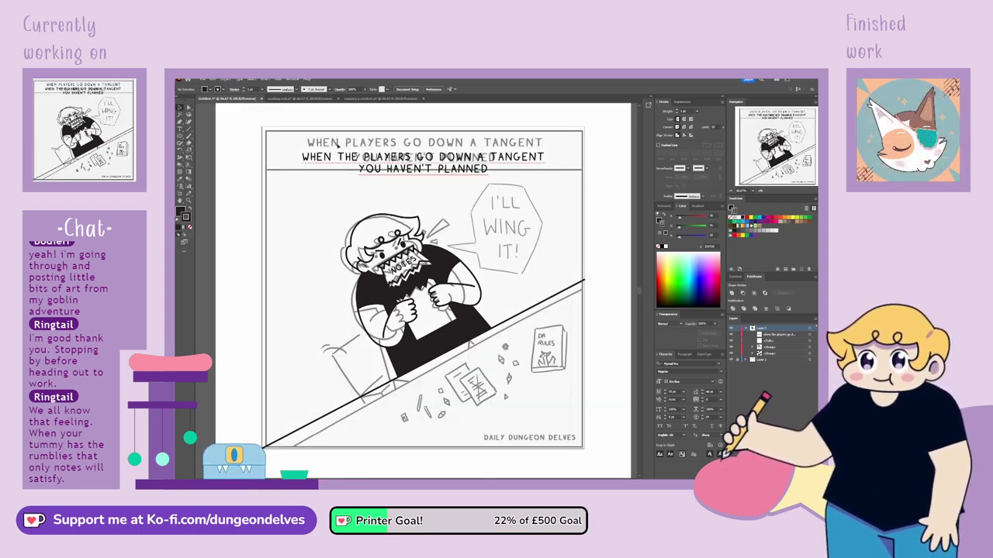
key(ctrl+Tab)
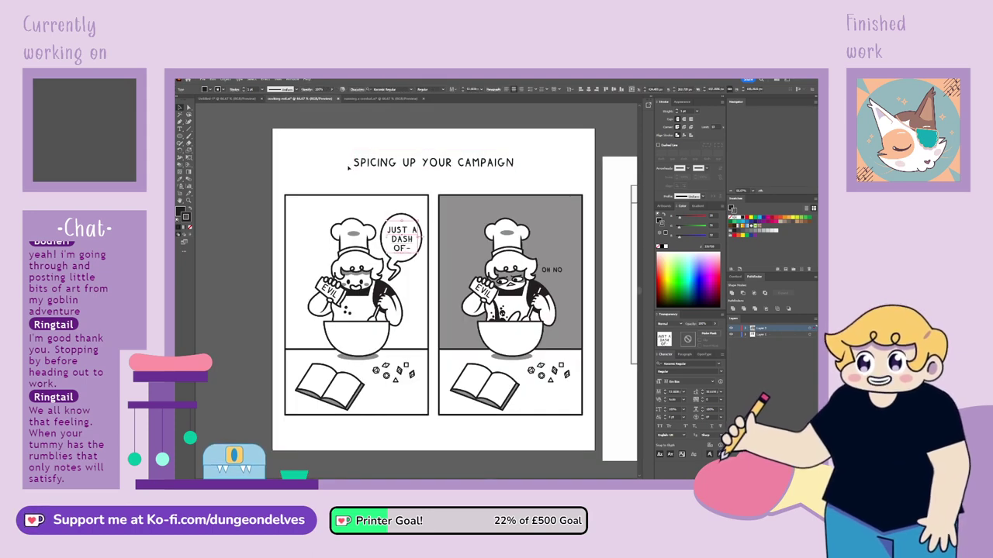
click(227, 99)
key(ctrl+v)
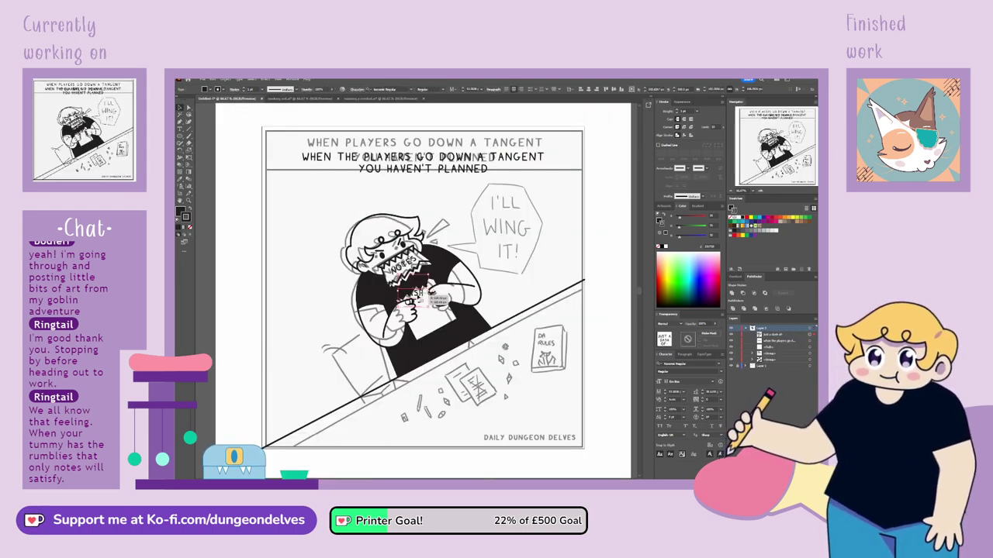
drag(419, 295, 525, 259)
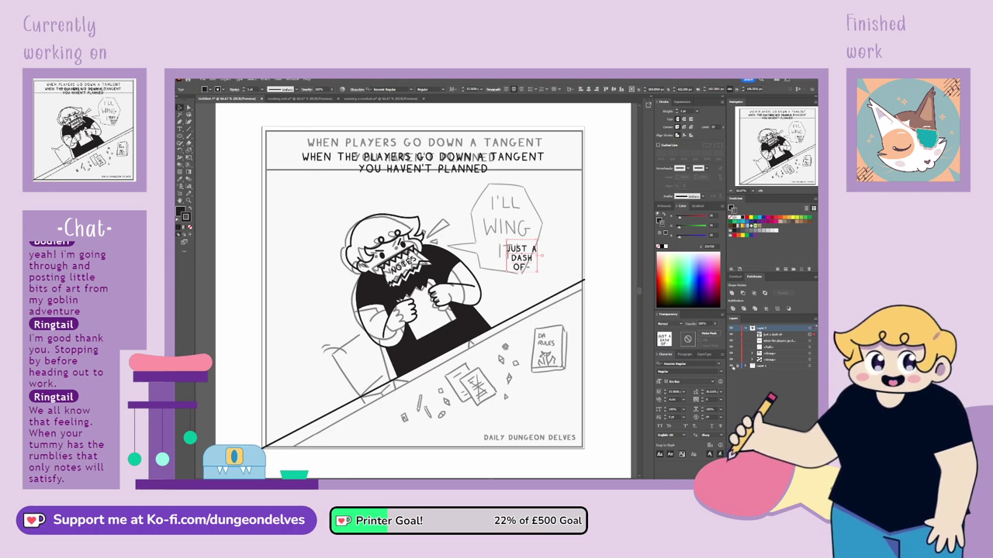
Hide the sketch layer and replace the pasted dialogue with "I'LL WING IT!" on three lines.
click(731, 366)
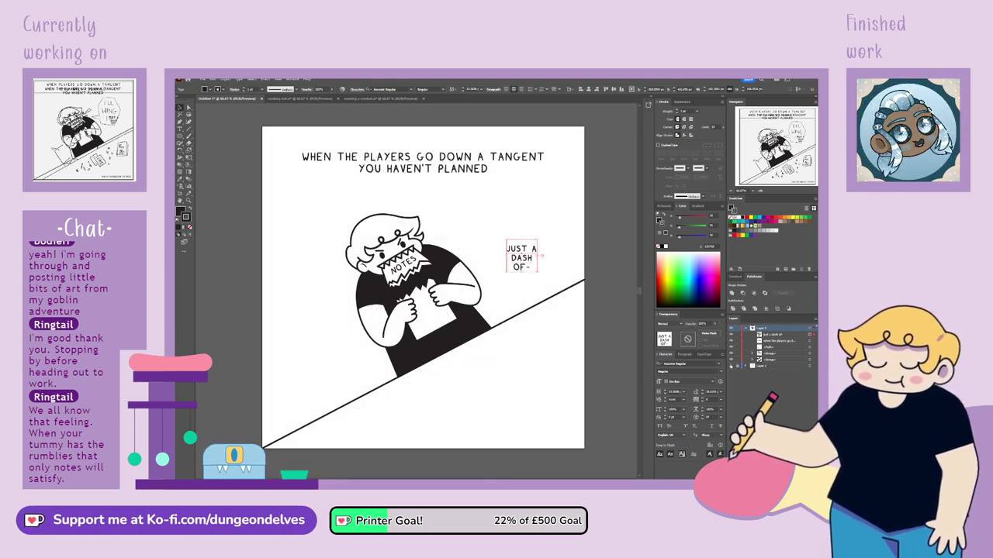
double_click(525, 259)
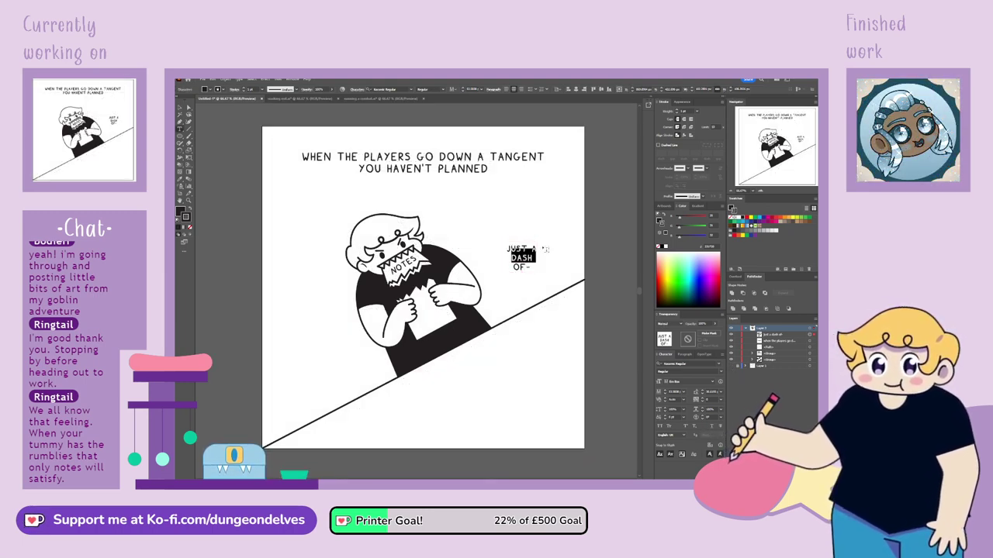
key(ctrl+a)
text(I'll)
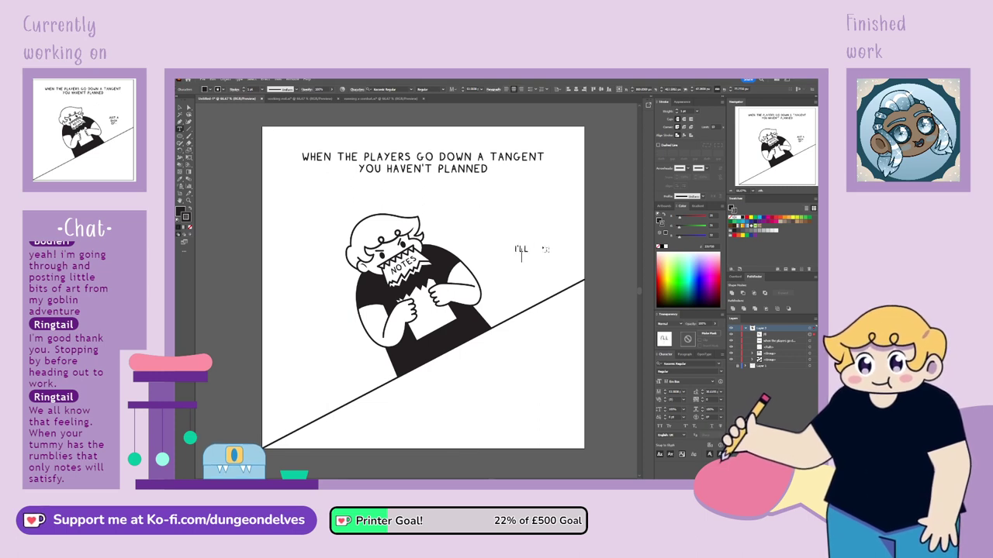
text(WING)
key(Return)
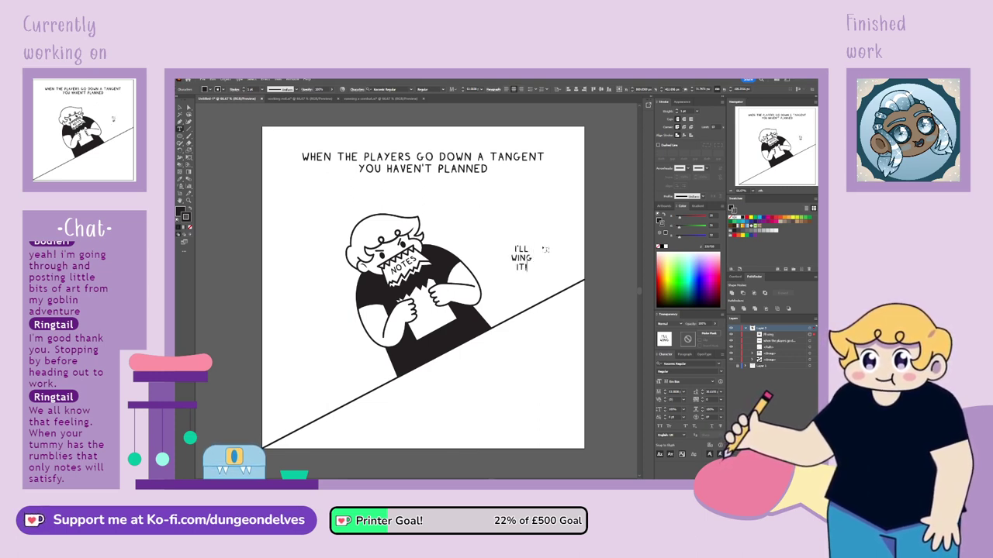
Enlarge the "I'LL WING IT!" dialogue and position it beside the character's head, above the diagonal line.
click(180, 108)
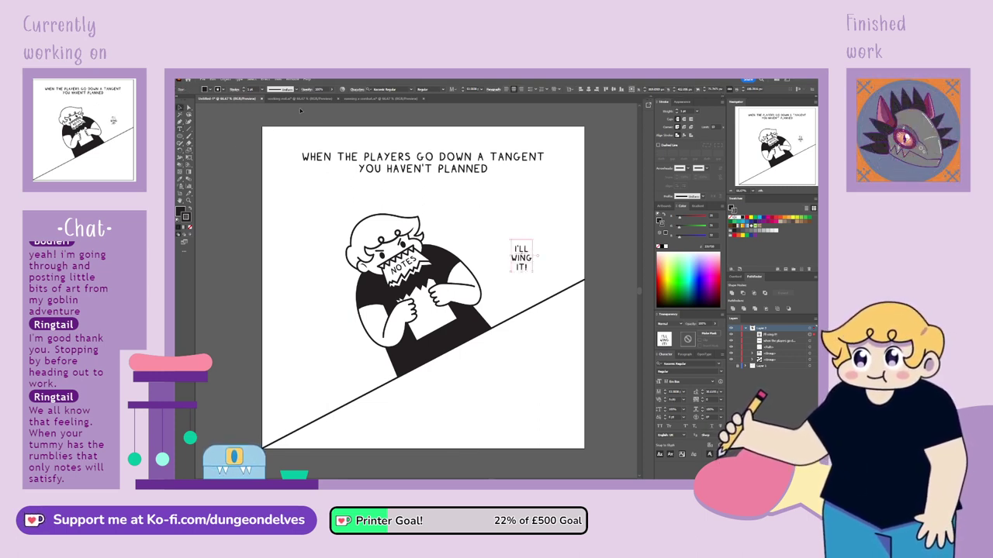
mouse_move(523, 239)
mouse_down()
mouse_move(524, 201)
mouse_move(518, 244)
mouse_up()
click(564, 222)
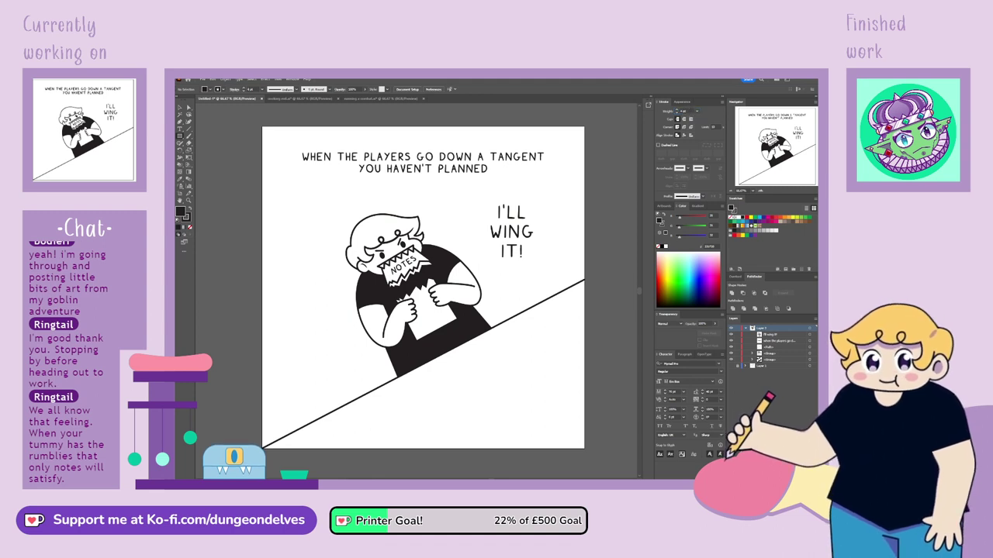
Draw a white-filled square rotated into a diamond, place it behind the "I'LL WING IT!" text, and centre it on the lettering.
click(739, 218)
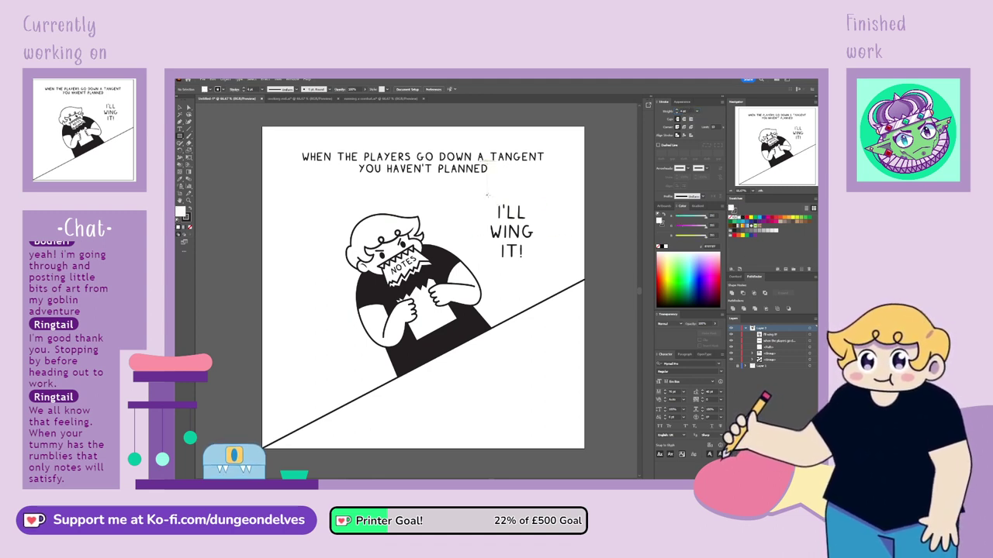
drag(487, 195, 568, 230)
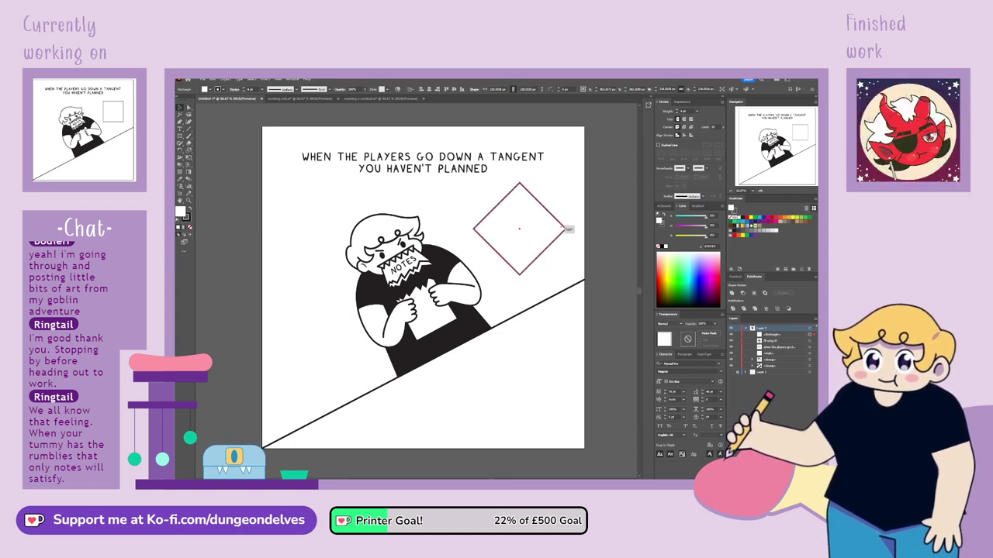
drag(780, 341, 778, 328)
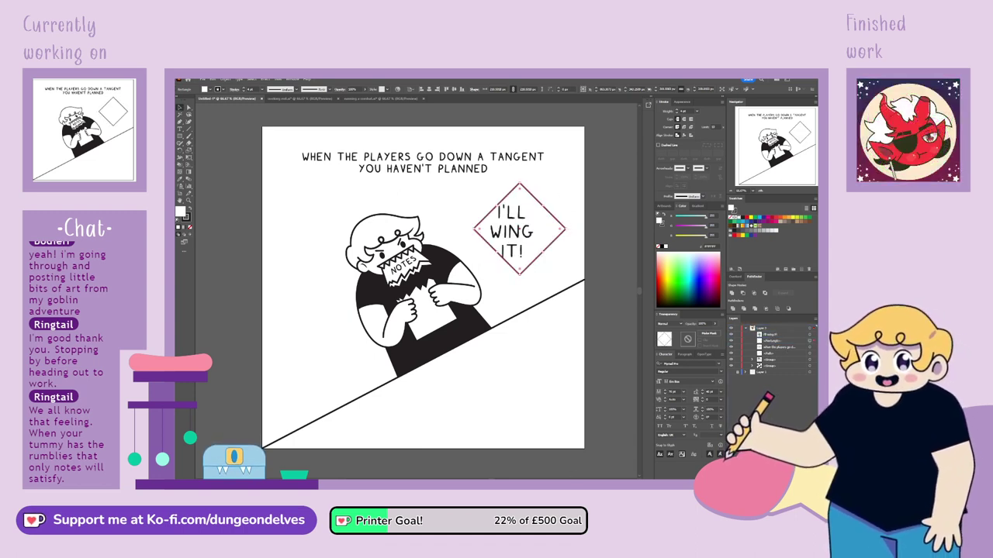
drag(551, 232, 540, 234)
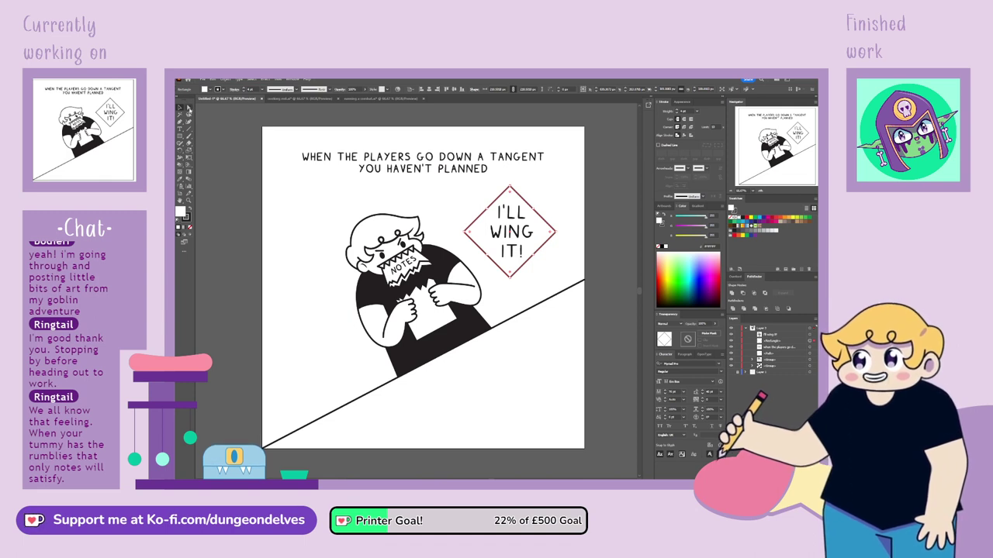
Try rounded and chamfered corners on all four points of the diamond speech bubble.
click(188, 109)
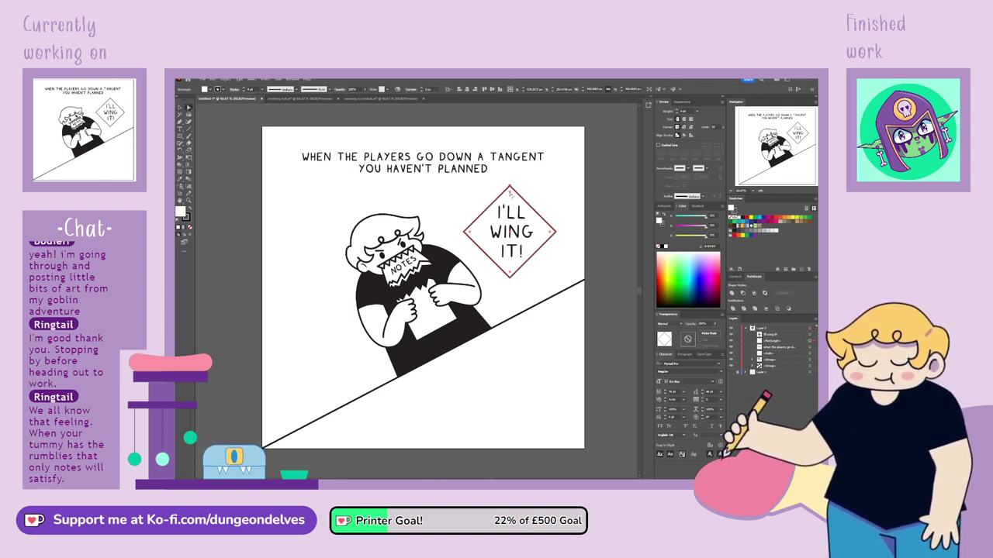
drag(509, 194, 514, 207)
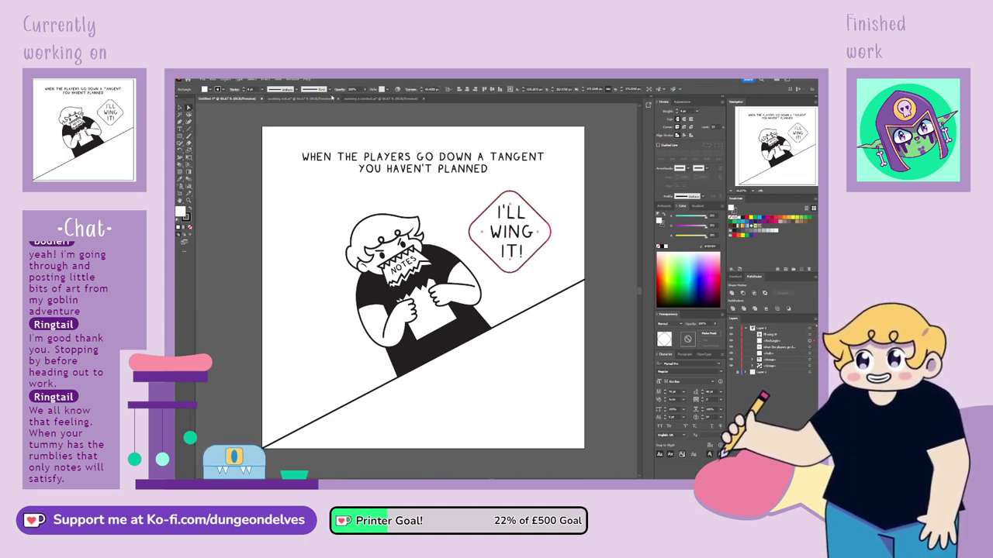
click(412, 102)
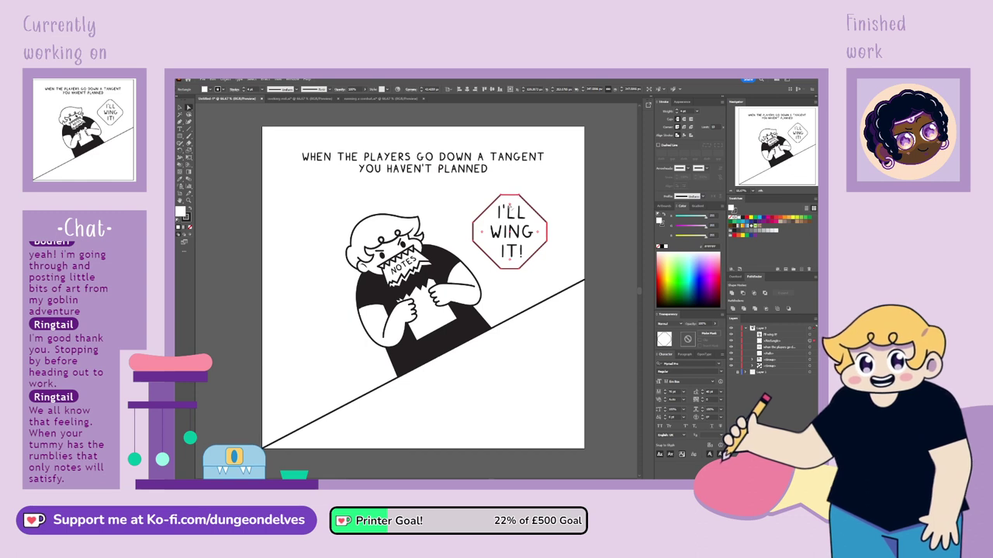
drag(510, 207, 509, 161)
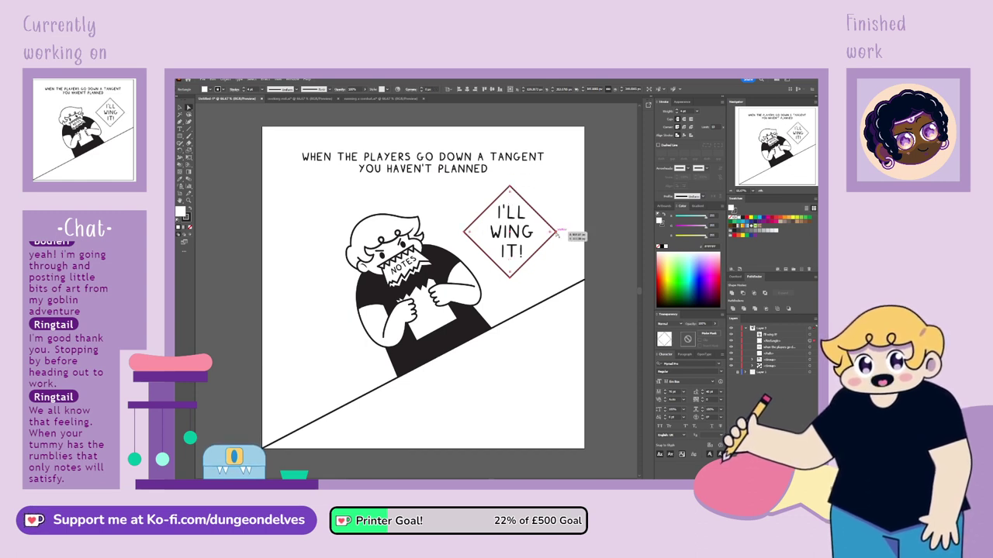
Round only the two side corners of the diamond speech bubble, leaving its upper and lower points sharp.
click(557, 233)
shift+click(464, 232)
drag(470, 233, 498, 233)
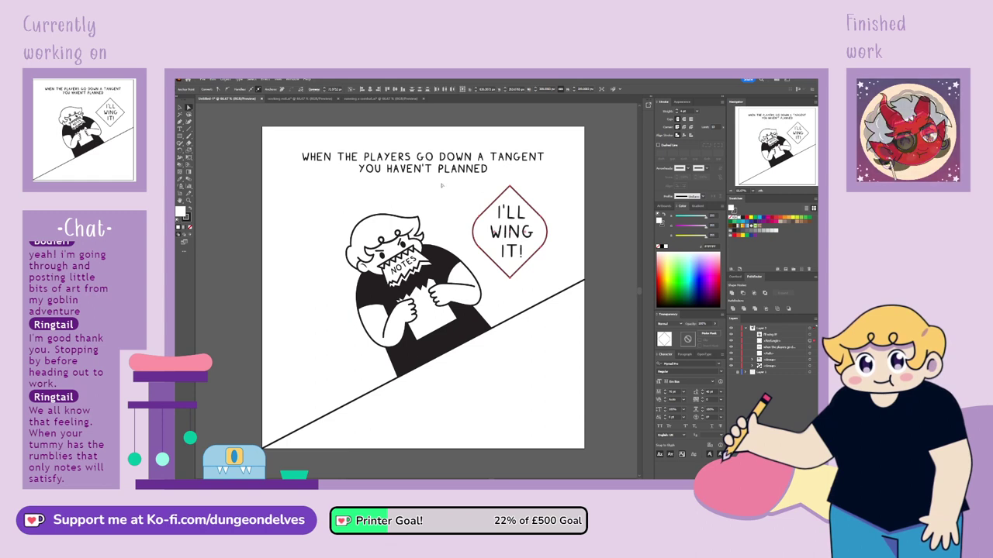
Change the two side corners of the diamond speech bubble from rounded to chamfered.
click(315, 100)
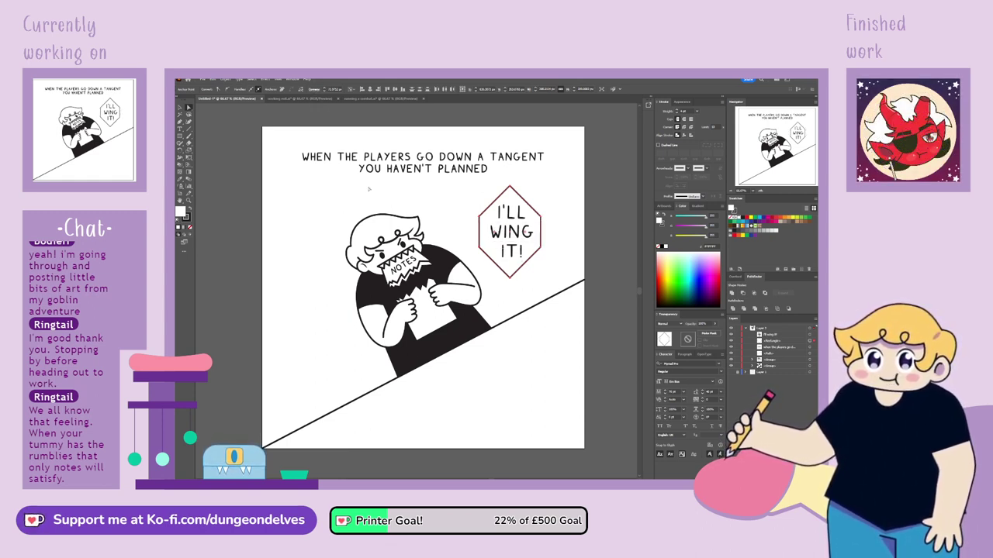
click(179, 108)
click(613, 235)
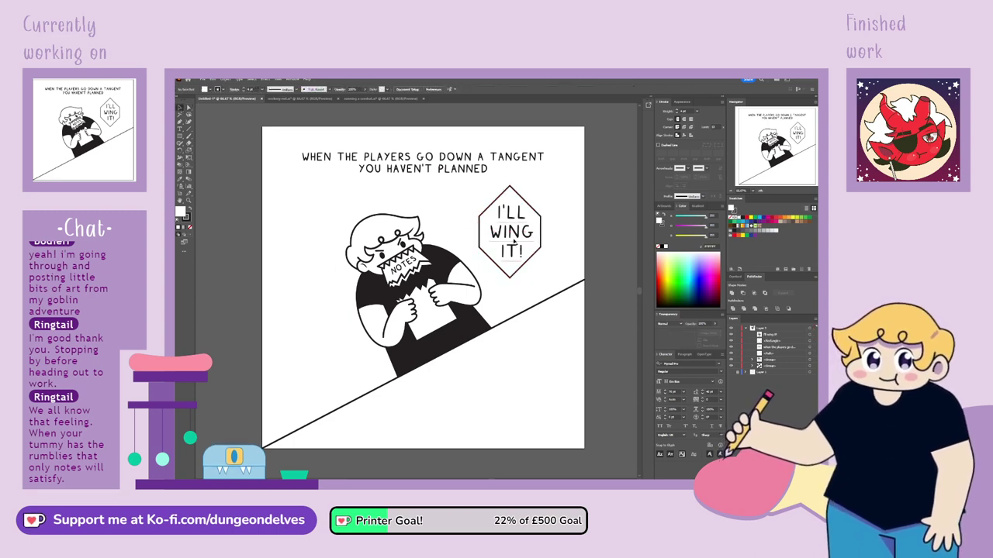
Shrink the "I'LL WING IT!" lettering slightly and centre it inside the speech bubble.
click(512, 231)
drag(512, 193, 512, 201)
drag(517, 242, 528, 234)
click(604, 201)
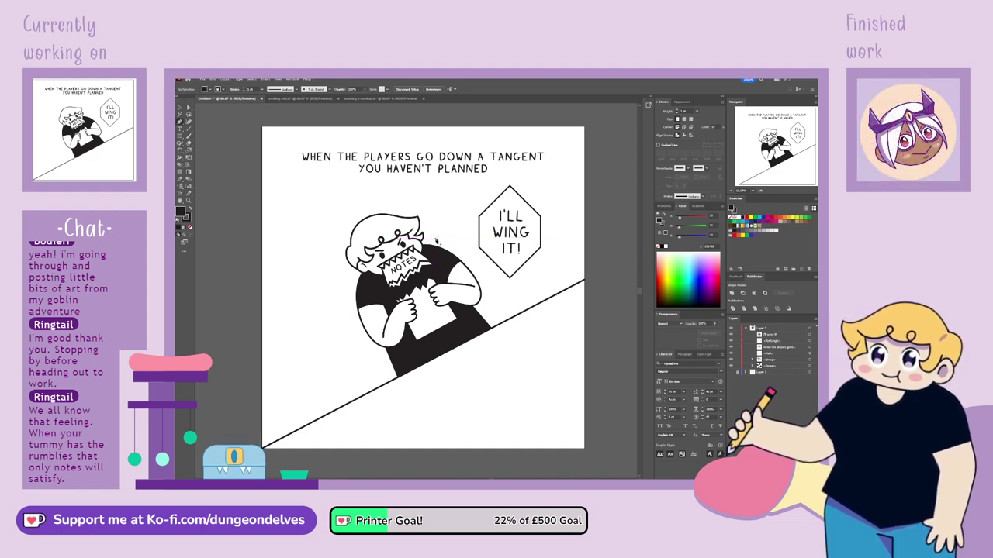
Draw an unfilled lightning-shaped zigzag path with the Pen tool from beside the character's head into the speech bubble.
click(731, 373)
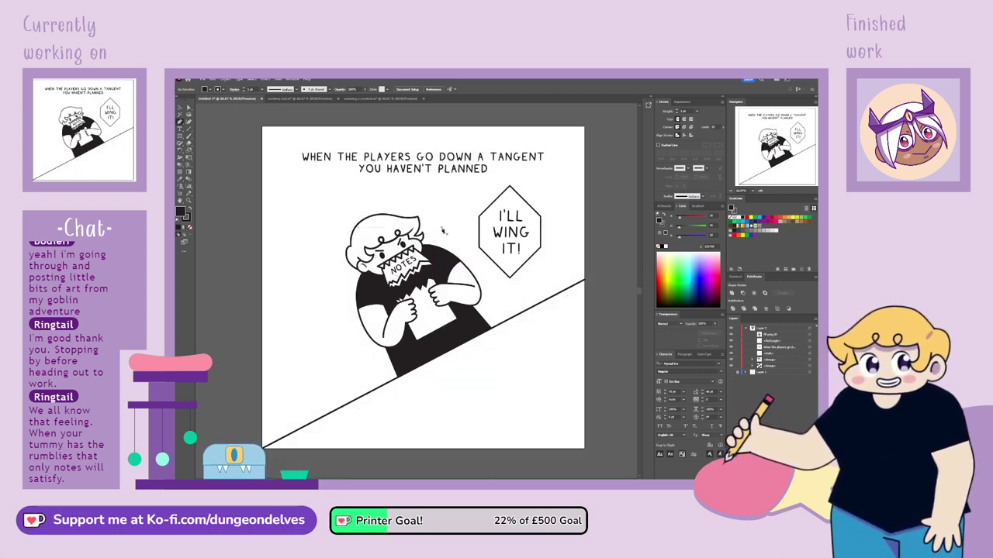
click(432, 238)
click(459, 227)
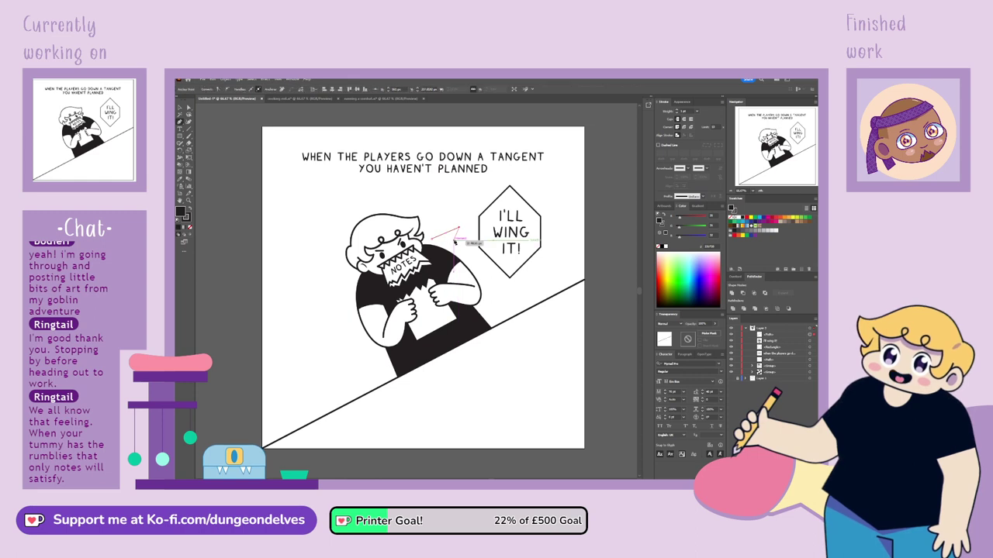
click(463, 237)
click(490, 230)
click(465, 236)
click(431, 237)
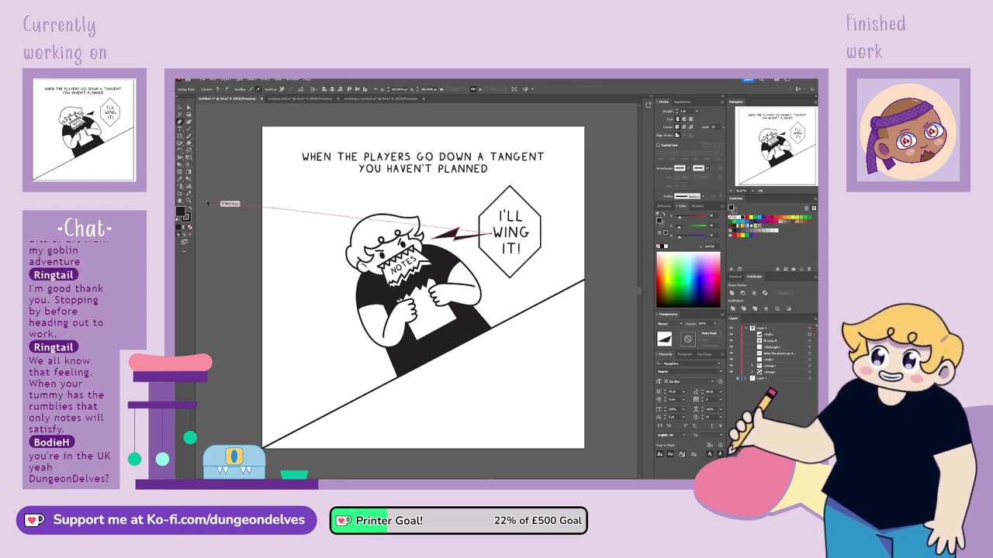
click(190, 227)
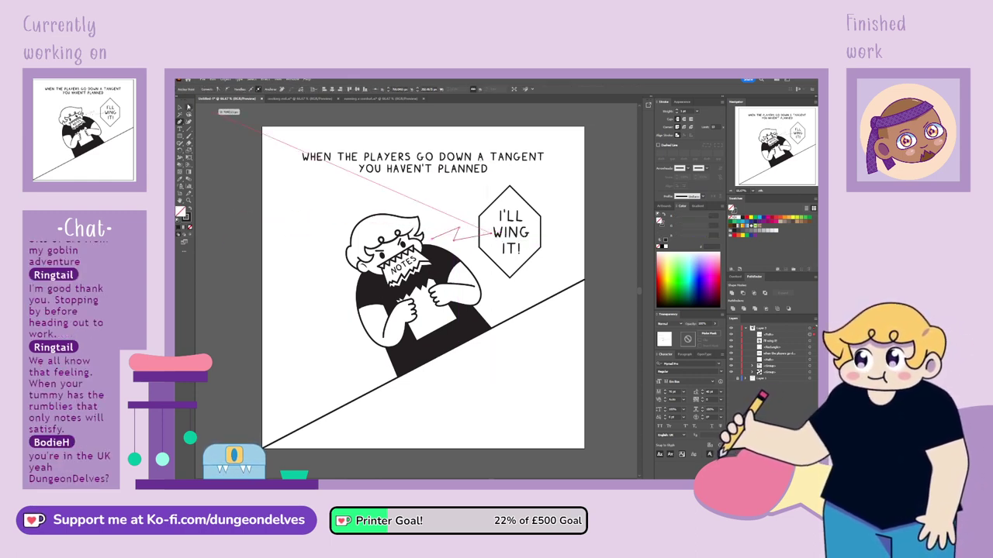
Move the middle anchor points of the zigzag path closer together for a smaller kink.
click(189, 108)
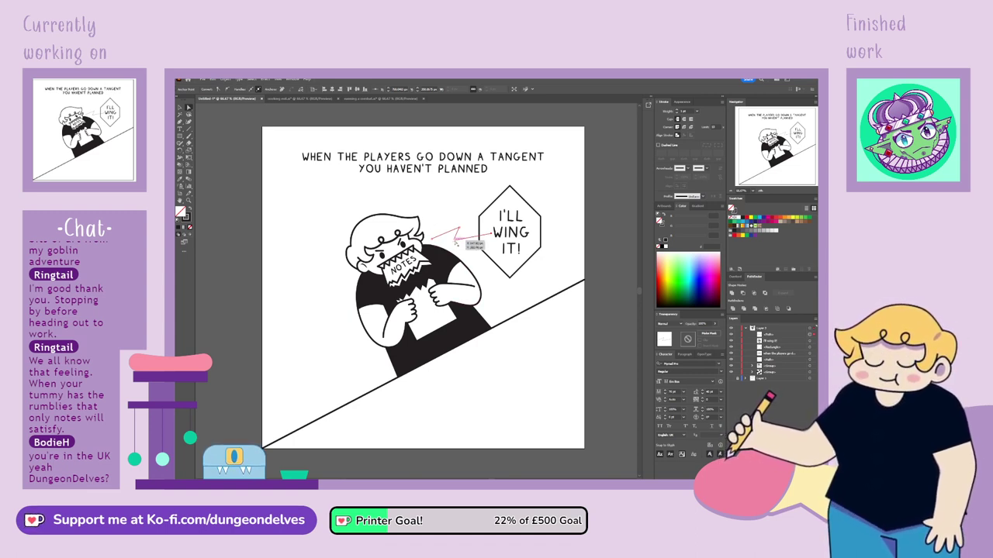
drag(455, 241, 459, 231)
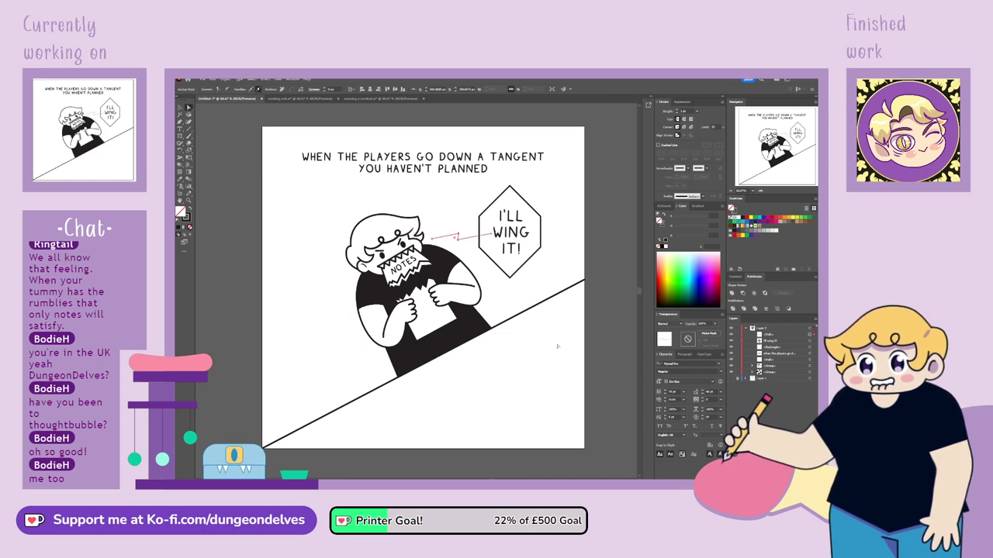
click(443, 456)
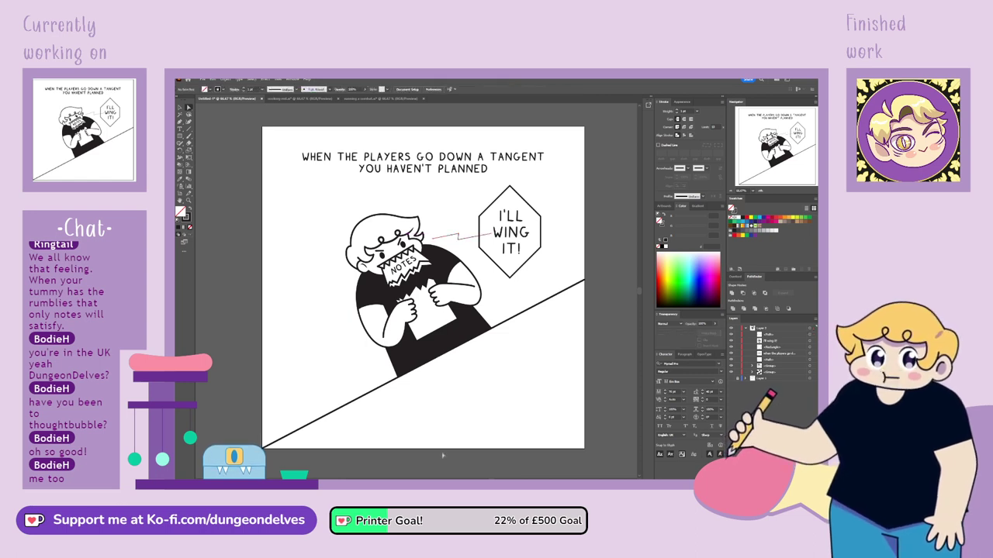
Widen the zigzag stroke at the bubble end with the Width tool, tapering it to a point near the character's head.
click(462, 241)
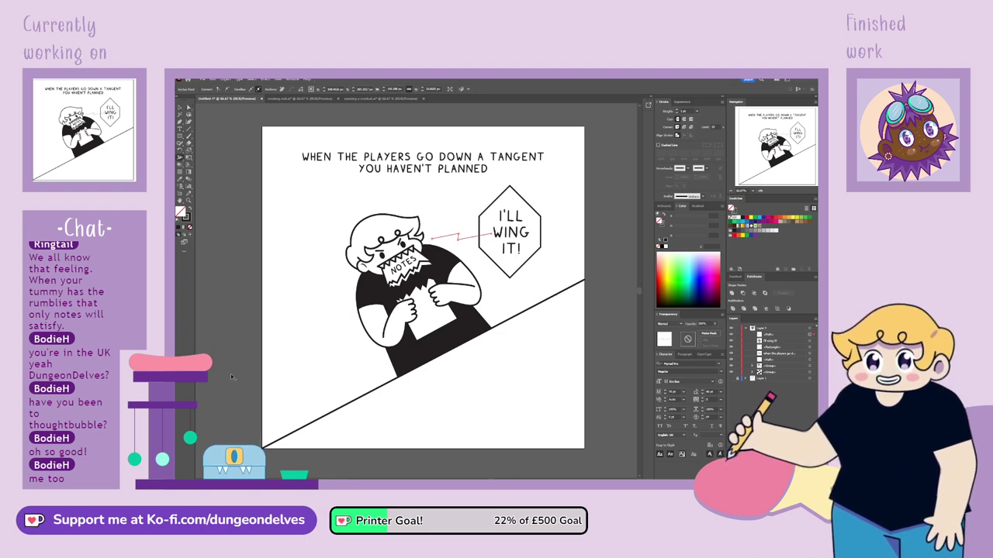
key(ctrl+plus)
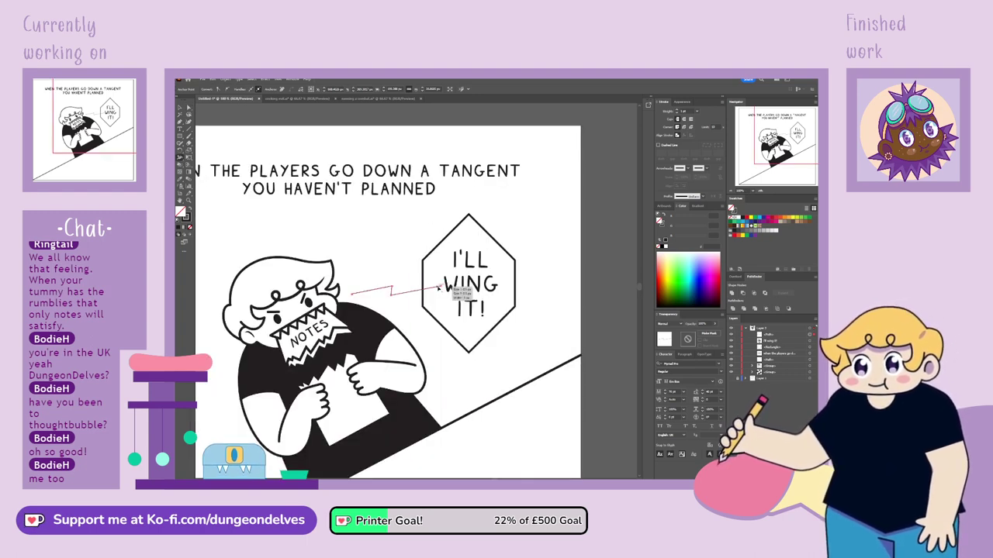
mouse_move(441, 288)
mouse_down()
mouse_move(444, 300)
mouse_move(391, 304)
mouse_move(395, 280)
mouse_move(384, 306)
mouse_up()
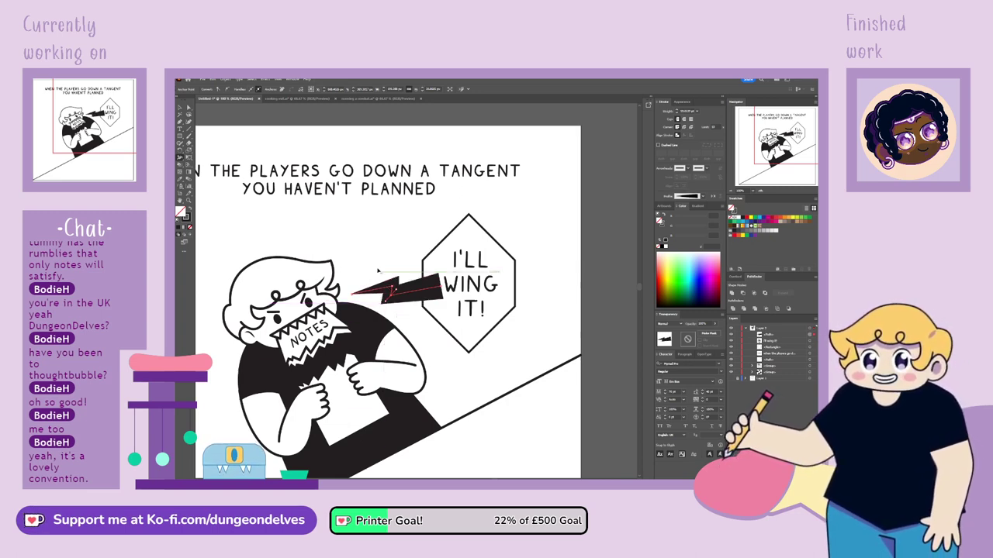
drag(397, 283, 391, 295)
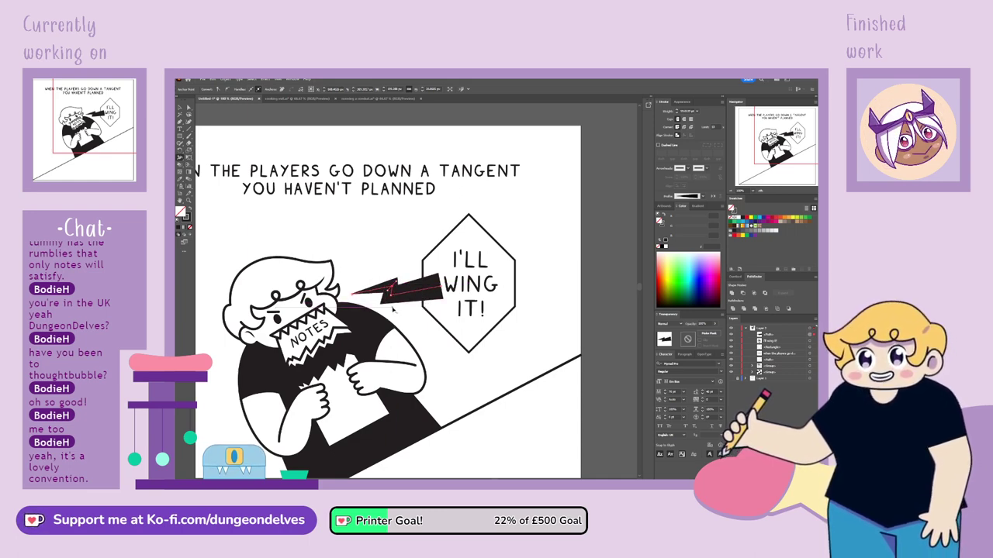
drag(392, 294, 392, 293)
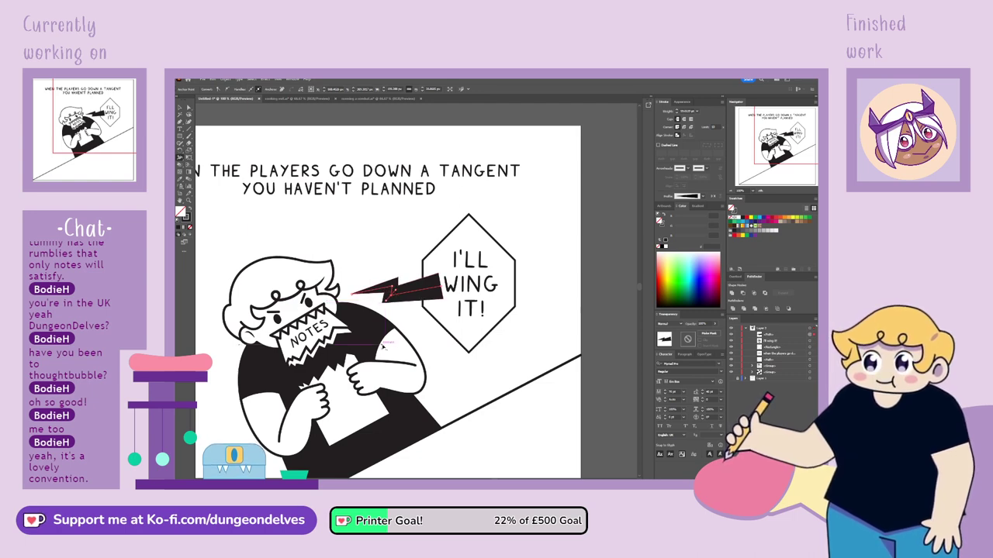
Nudge the end anchor of the zigzag tail inside the bubble to adjust the tail's angle.
click(189, 108)
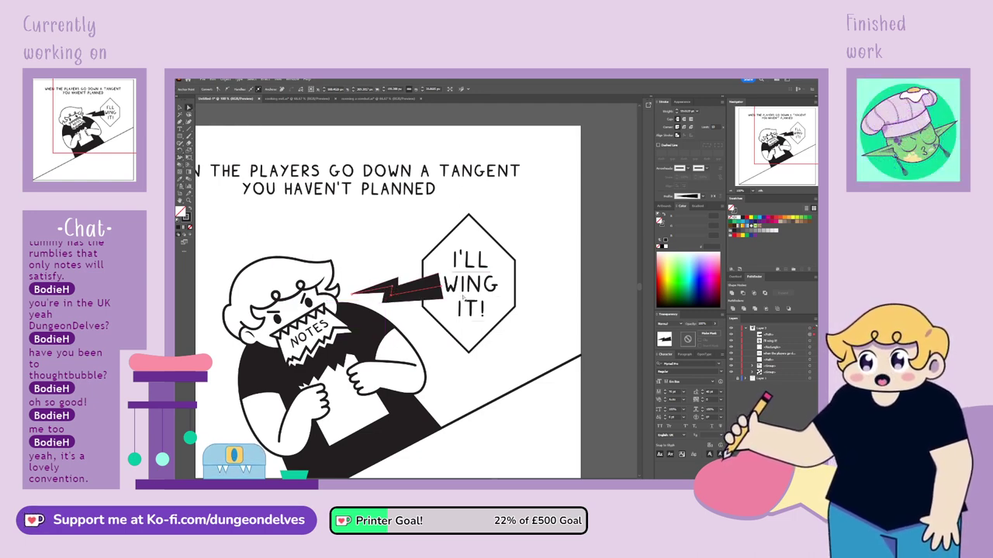
click(443, 290)
drag(442, 289, 444, 294)
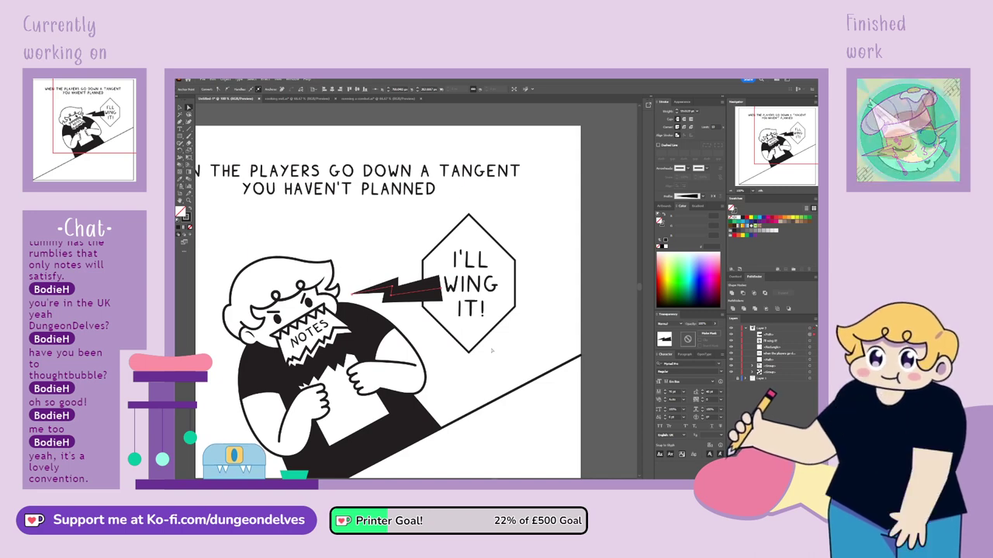
click(181, 108)
click(563, 265)
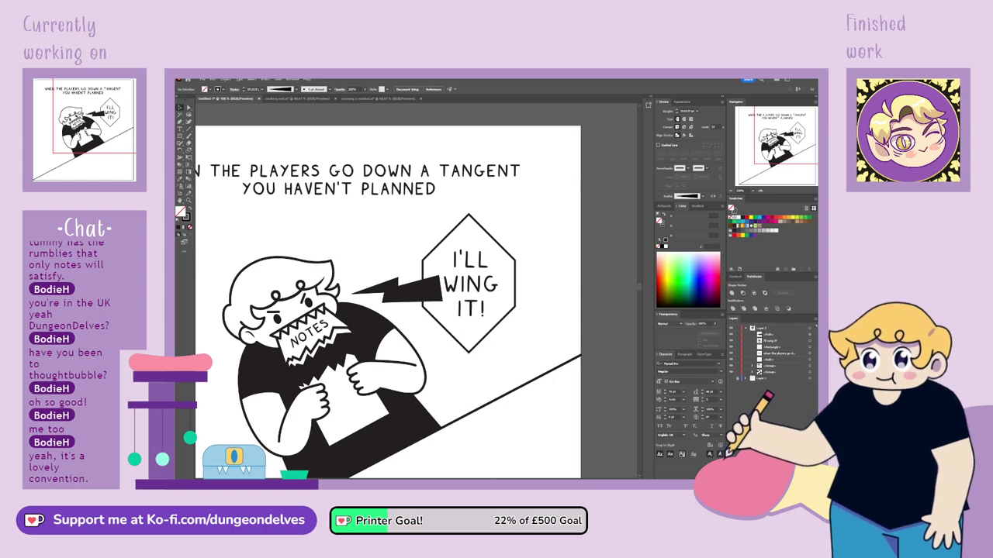
Expand the zigzag tail's stroke into a shape and give it the speech bubble's white fill and black outline.
click(427, 292)
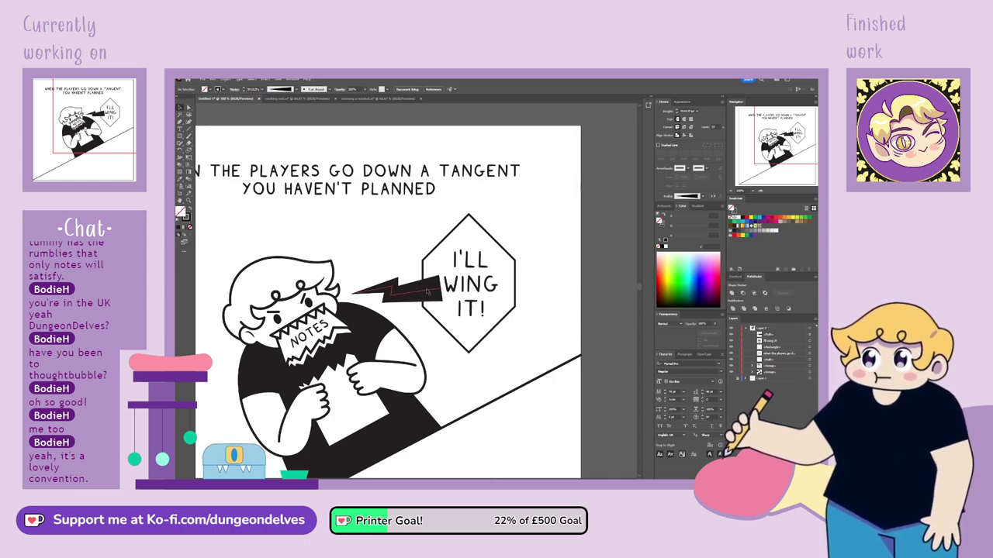
click(411, 298)
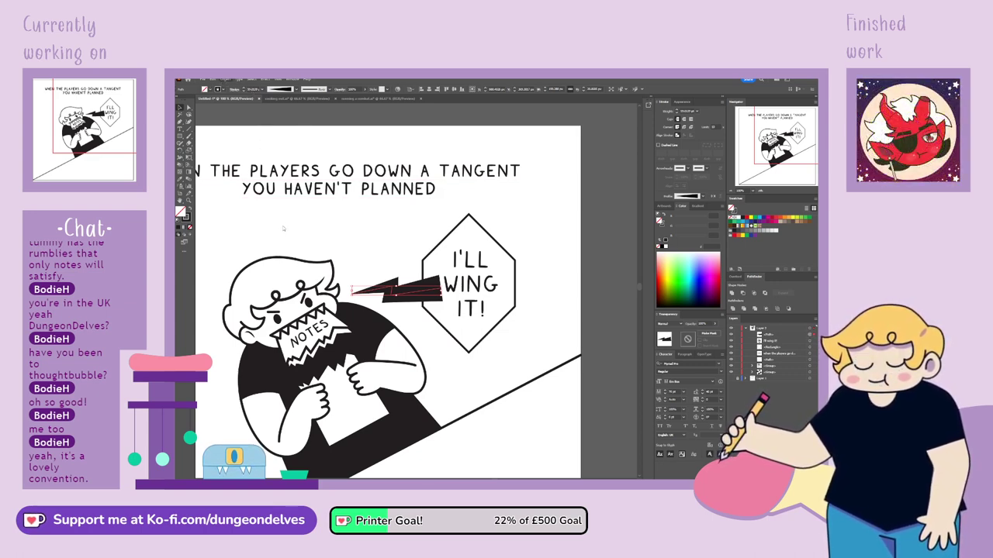
click(324, 241)
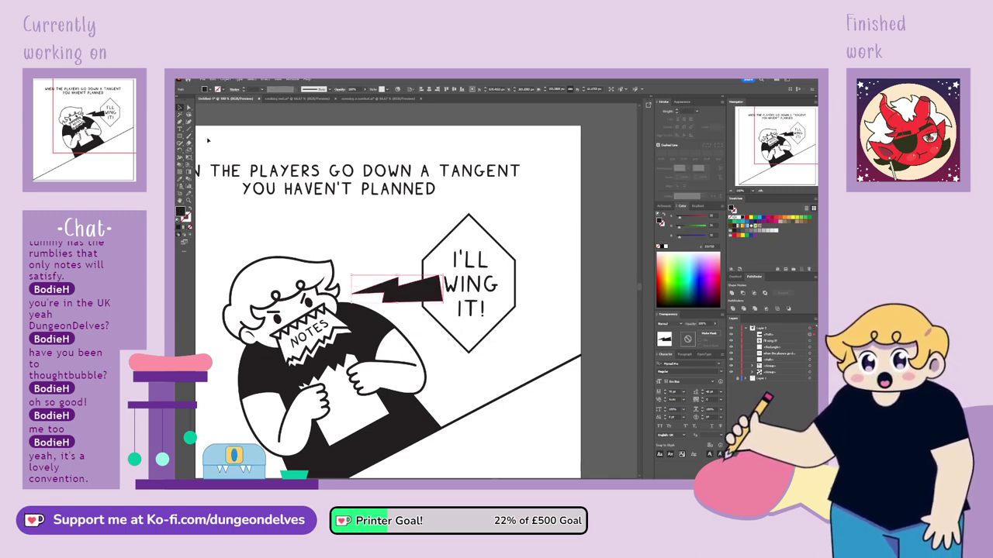
click(180, 179)
click(468, 231)
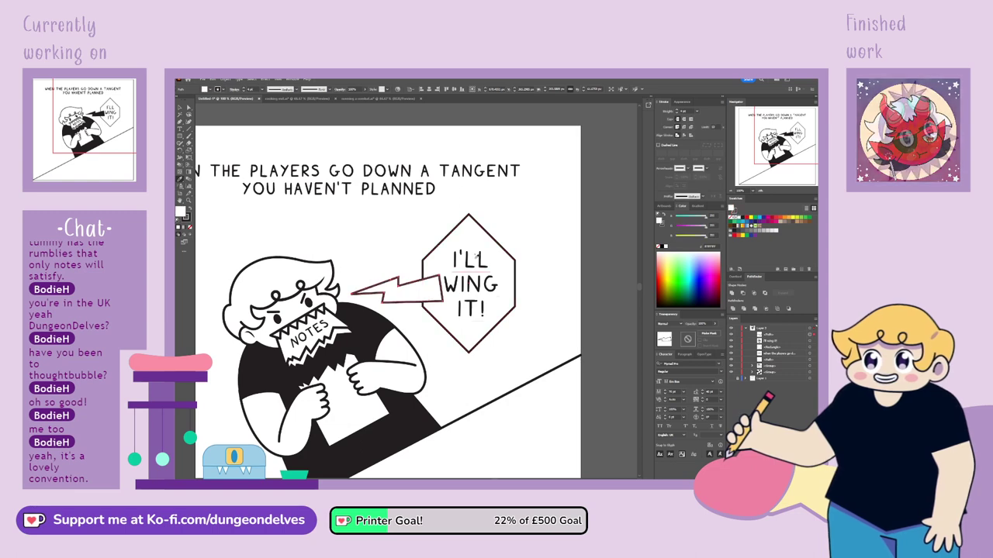
Rotate the zigzag tail slightly and position it so its wide end overlaps the side of the speech bubble.
click(180, 108)
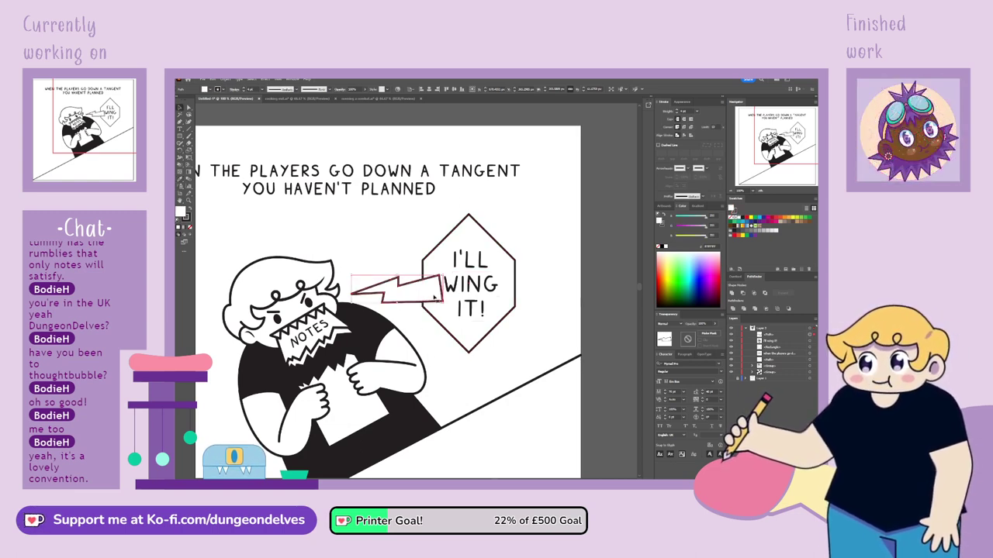
drag(435, 298, 443, 293)
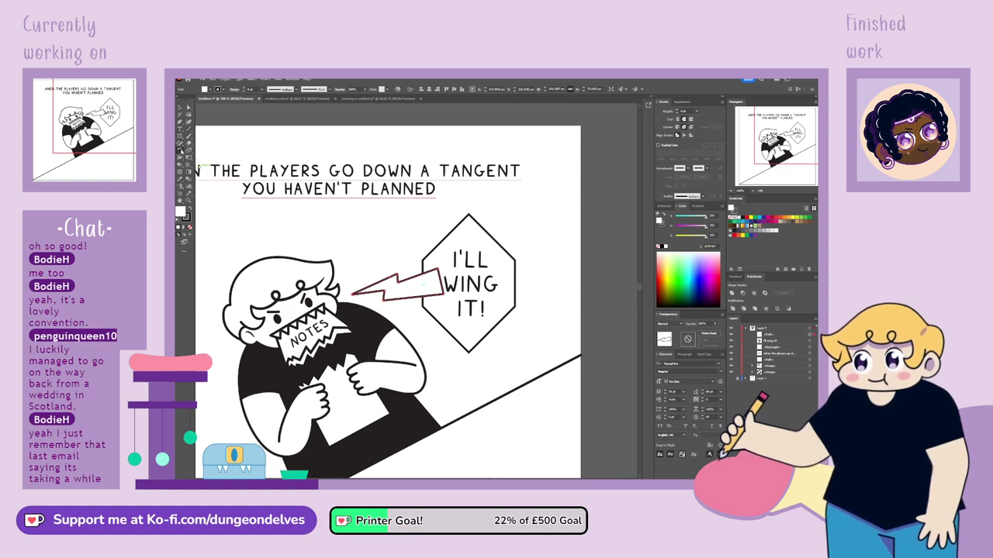
click(370, 250)
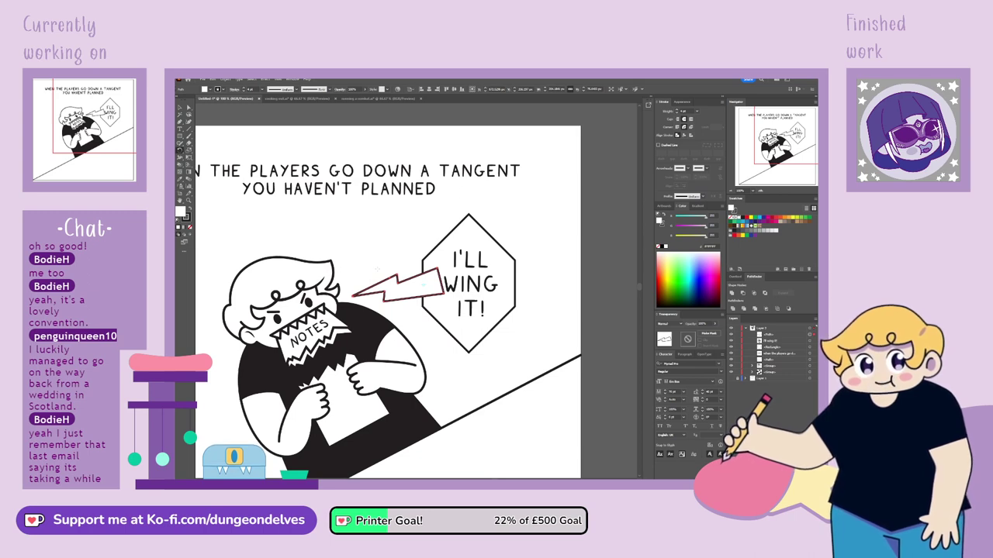
click(180, 108)
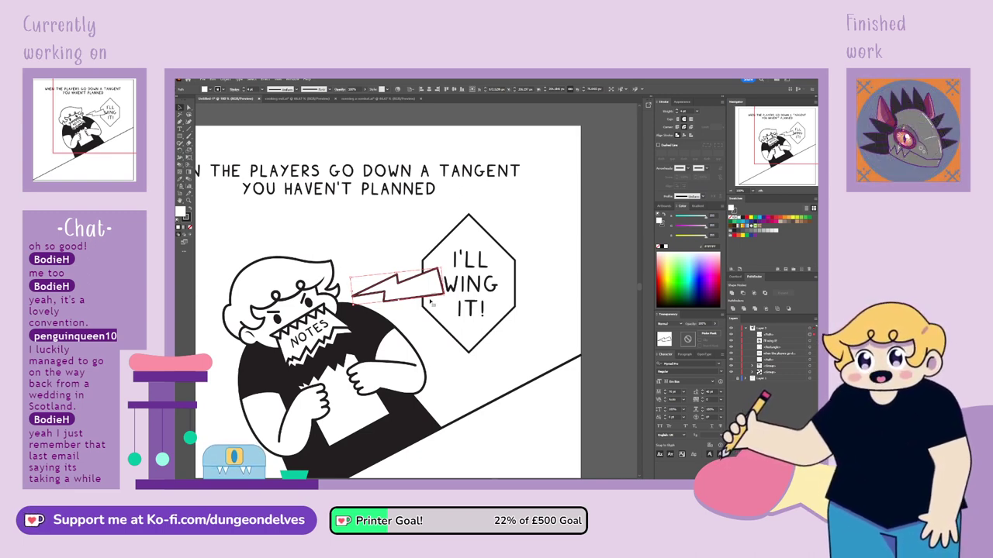
Merge the tail and speech bubble into one shape and copy the diagonal line's black outline onto it.
shift+click(446, 328)
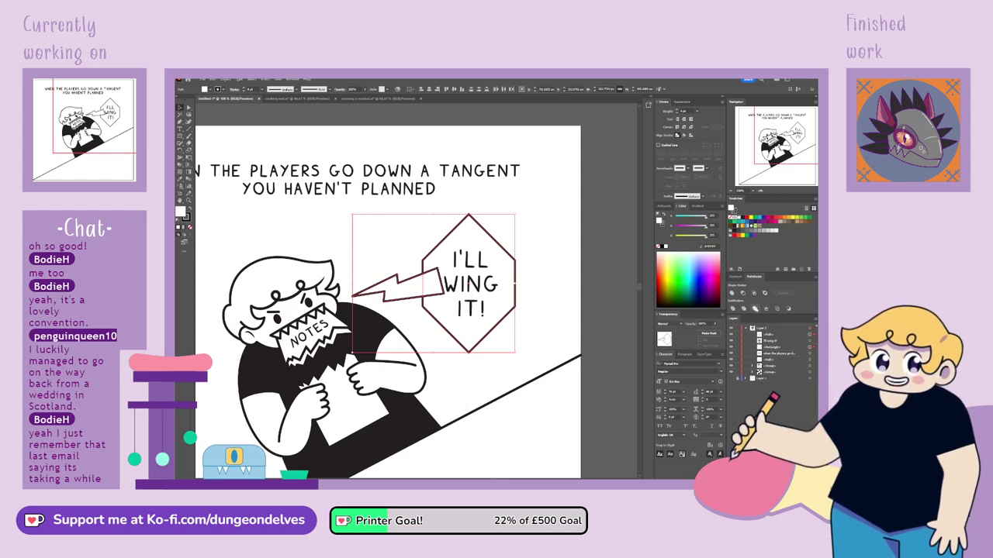
click(754, 307)
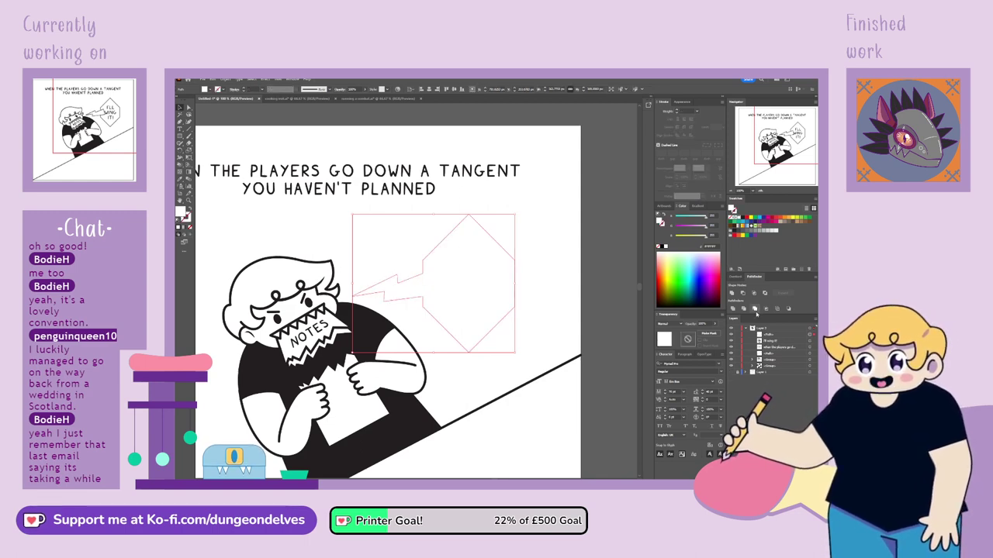
click(180, 179)
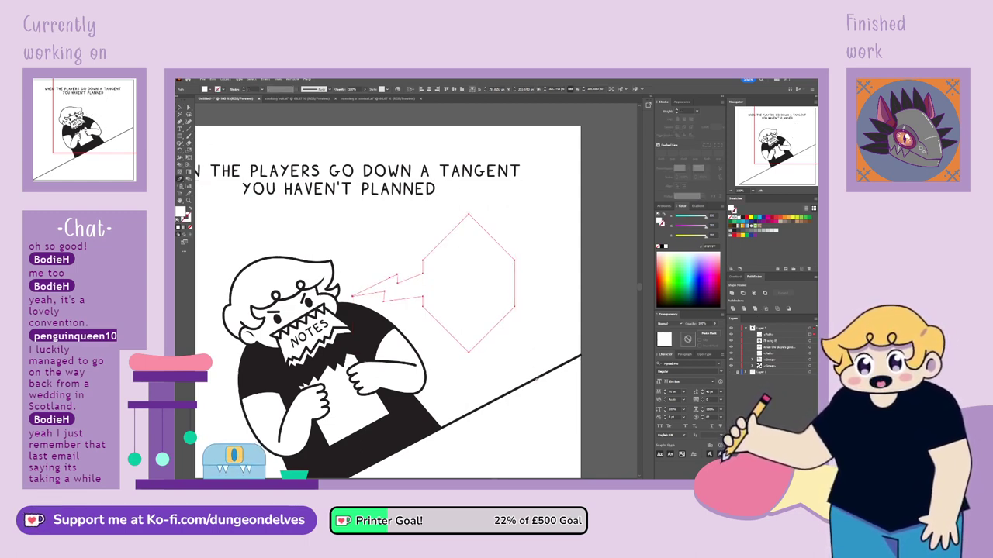
key(v)
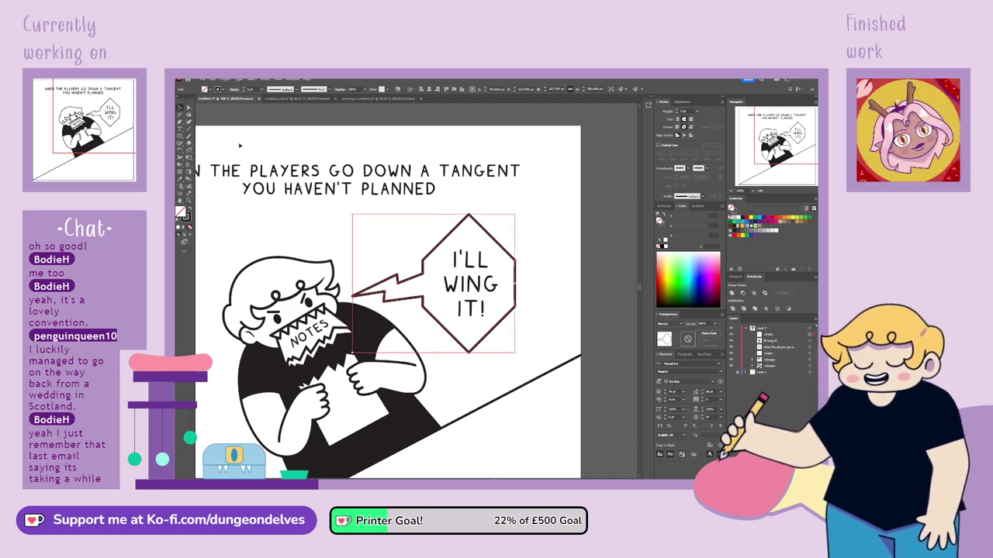
click(573, 266)
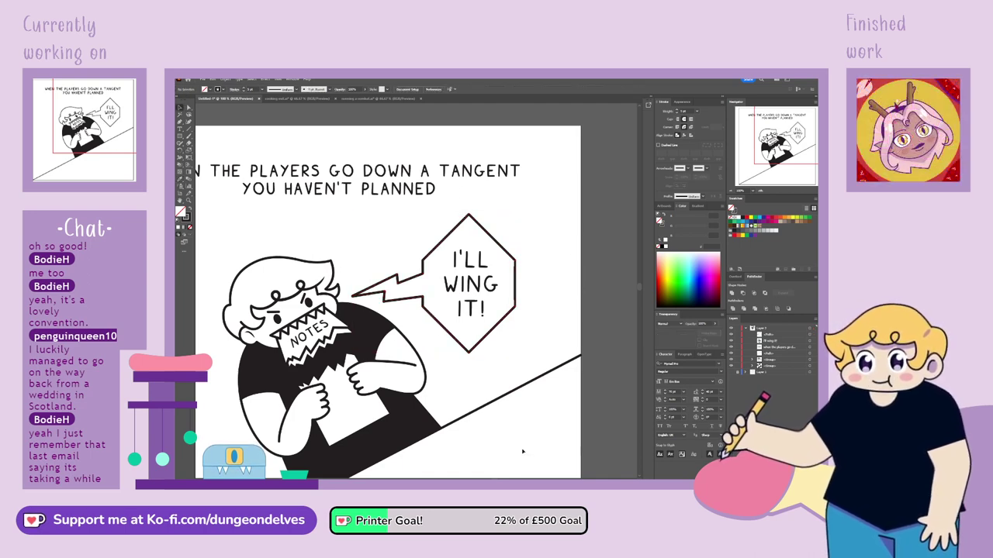
key(ctrl+minus)
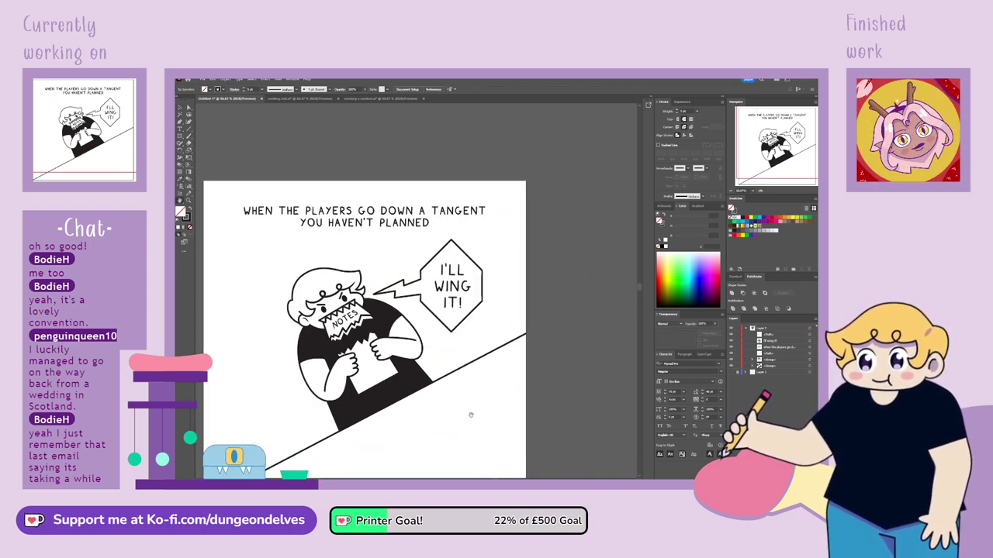
drag(471, 416, 535, 357)
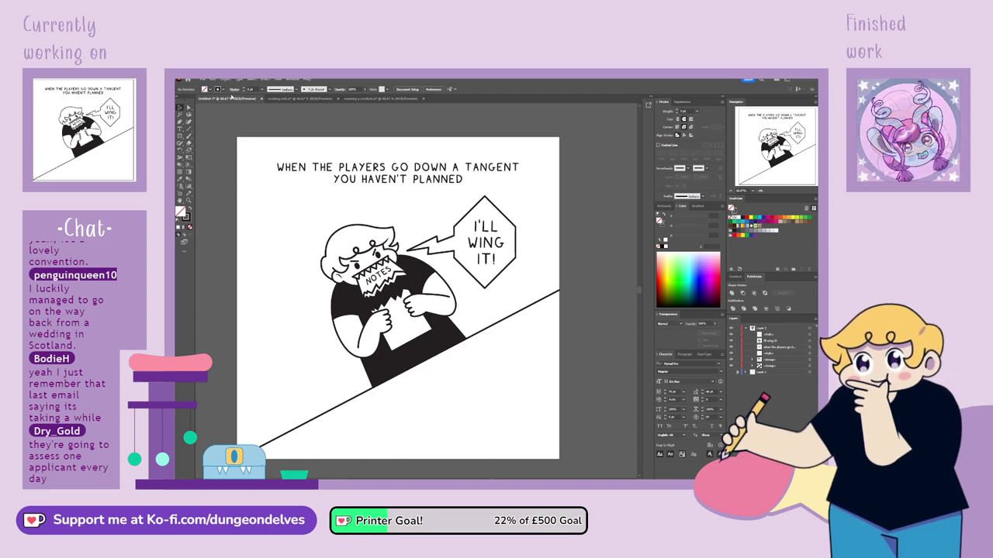
click(492, 250)
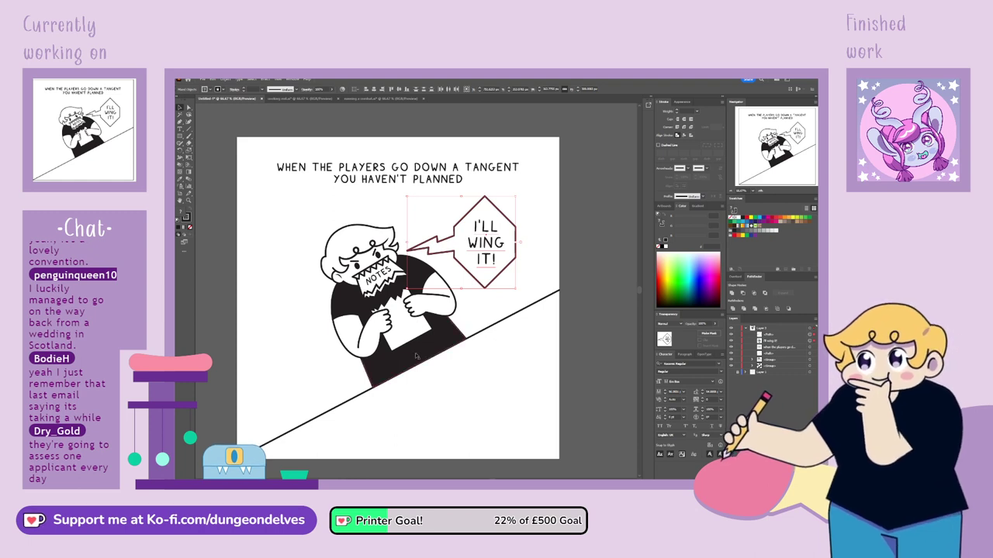
shift+click(440, 312)
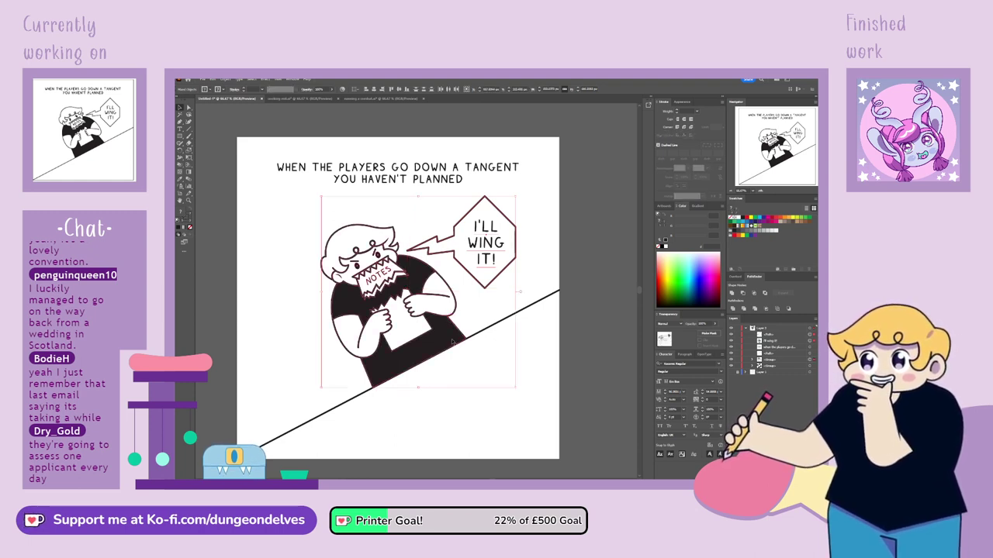
drag(453, 342, 446, 341)
key(ctrl+z)
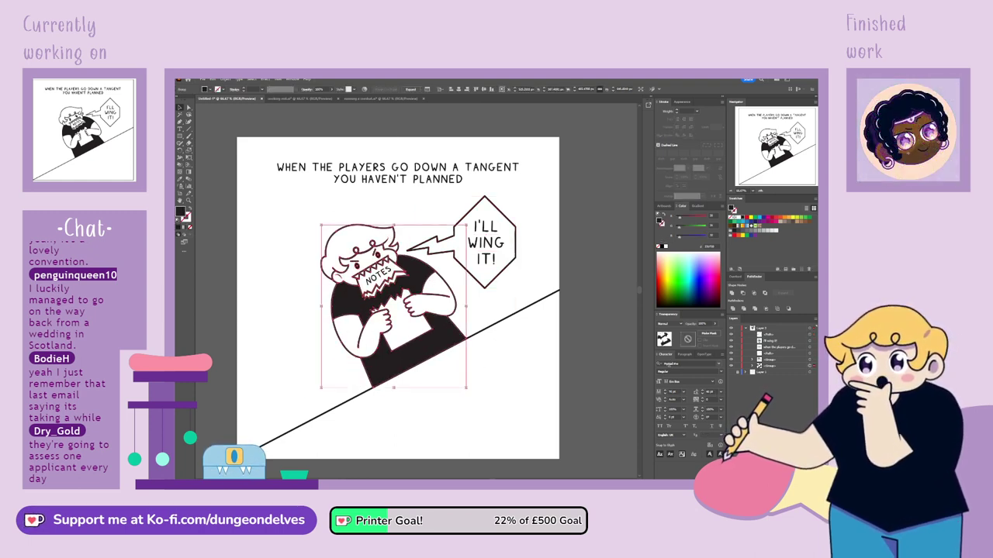
shift+click(811, 360)
key(f)
key(f)
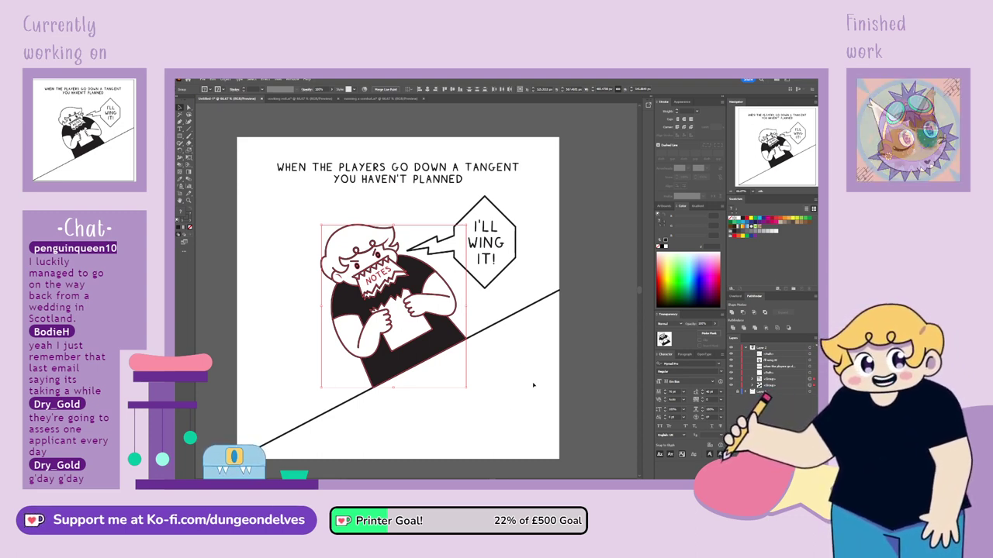
Move the character and the speech bubble with its lettering together down along the slope of the diagonal table line.
click(417, 235)
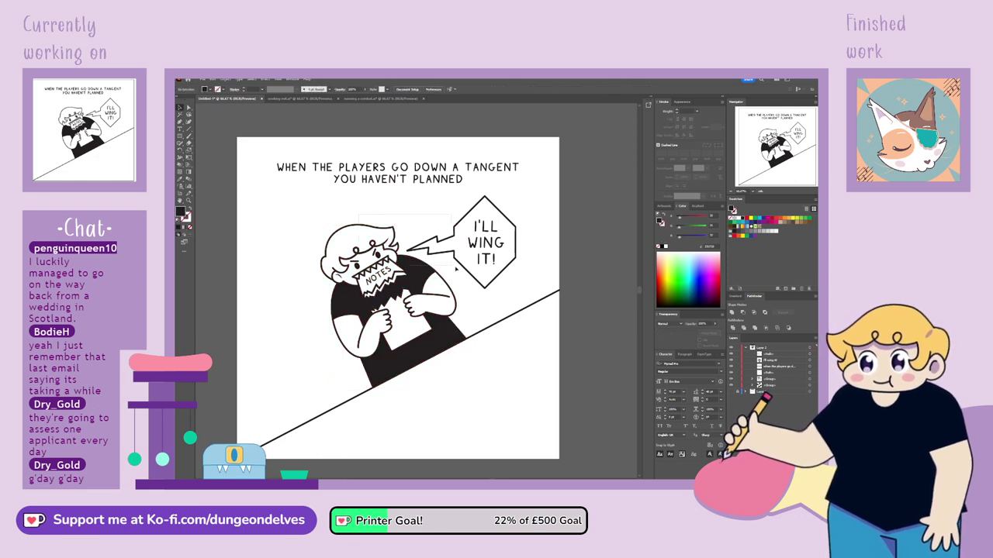
drag(423, 224, 476, 306)
drag(449, 343, 412, 361)
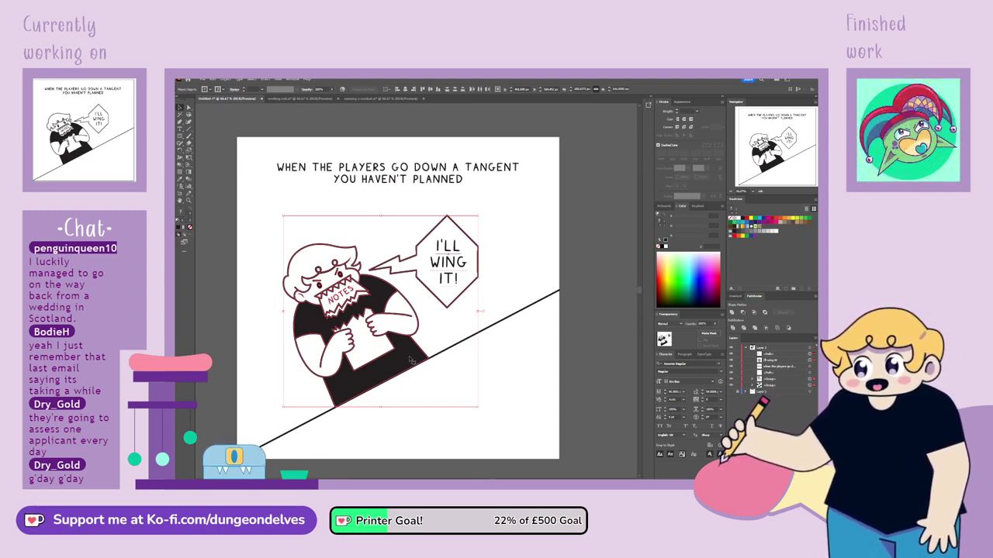
drag(410, 359, 413, 357)
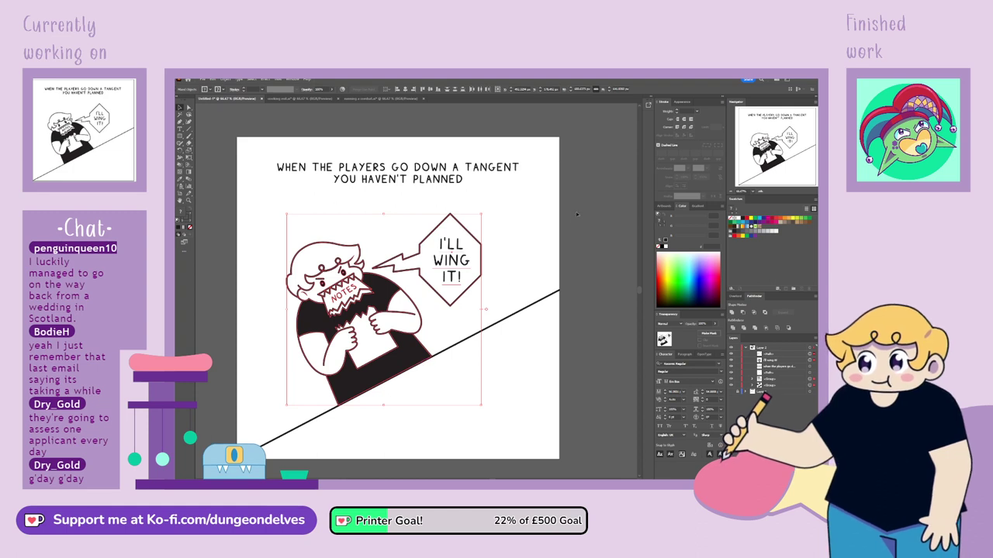
click(577, 215)
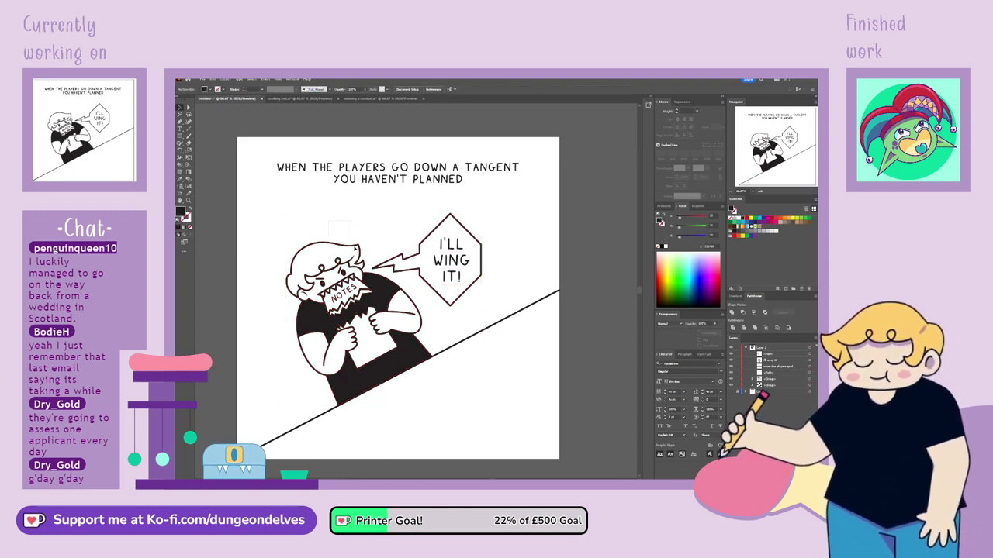
Nudge the character and speech bubble slightly back up along the diagonal line, keeping the body's base on it.
click(420, 358)
drag(420, 358, 424, 354)
click(548, 432)
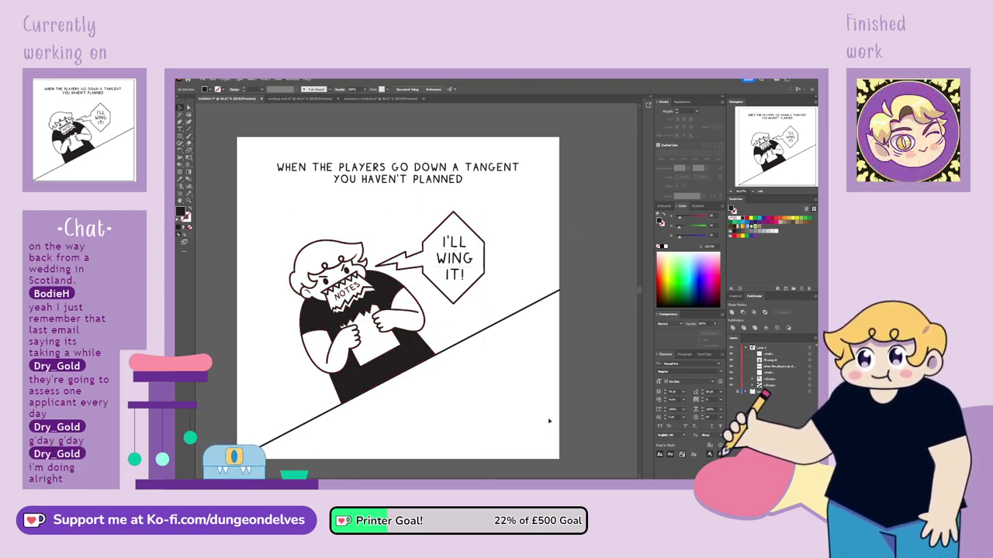
click(463, 328)
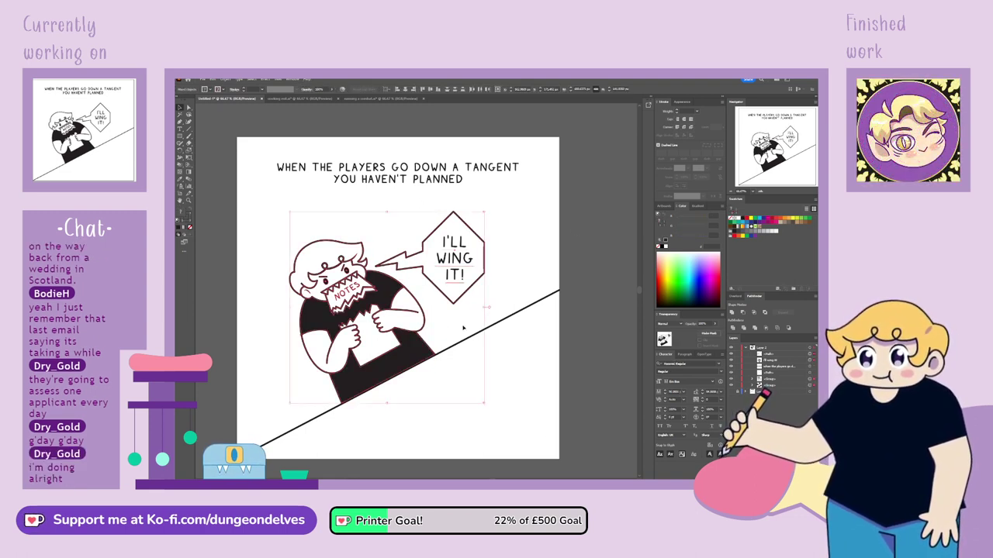
drag(419, 354, 423, 353)
click(511, 411)
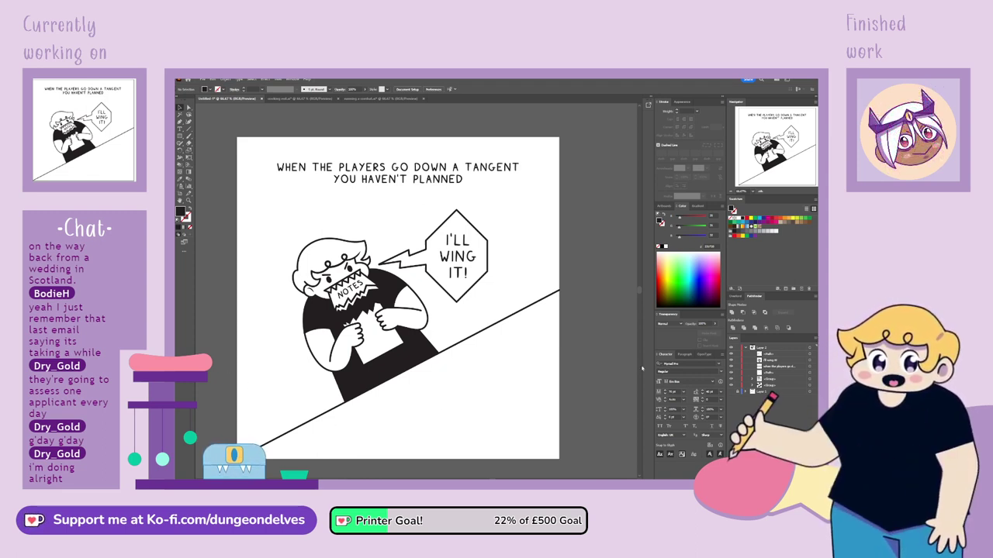
Copy the open book from the first panel of the "Spicing Up Your Campaign" comic and paste it into the notes-eating comic.
click(299, 99)
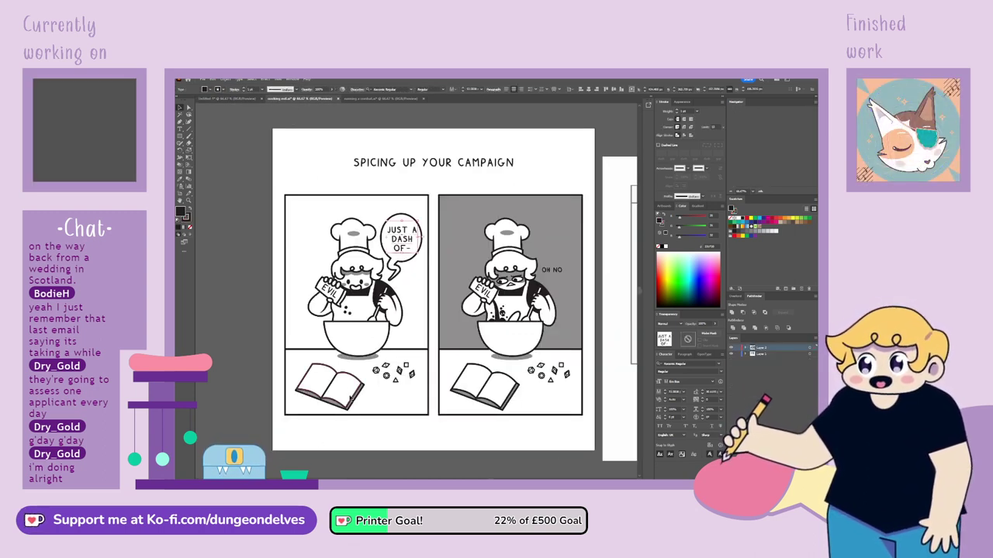
click(352, 400)
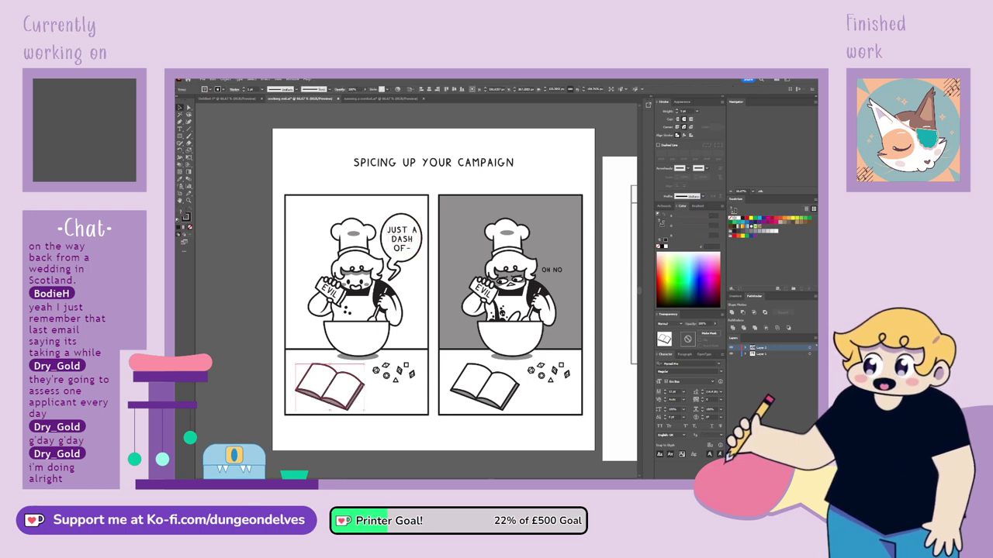
click(229, 99)
key(ctrl+v)
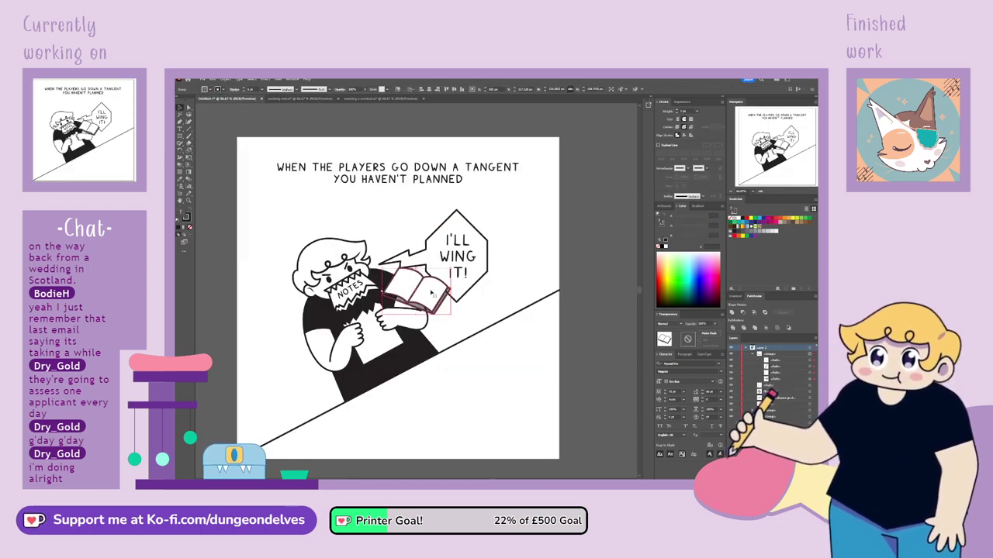
Mirror, enlarge and rotate the open book to follow the table's slope, and place it below the diagonal line in front of the character.
drag(431, 292, 462, 369)
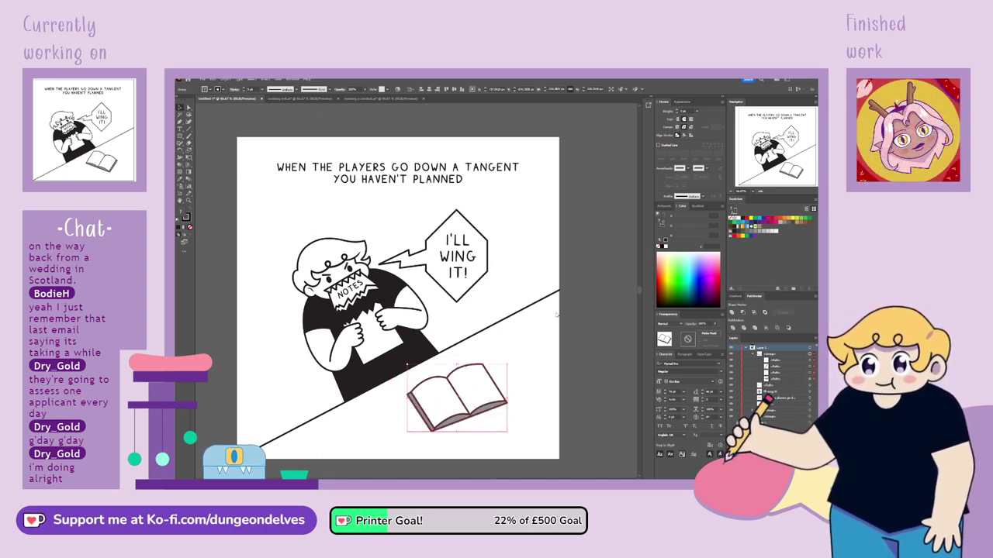
drag(512, 362, 455, 386)
click(503, 409)
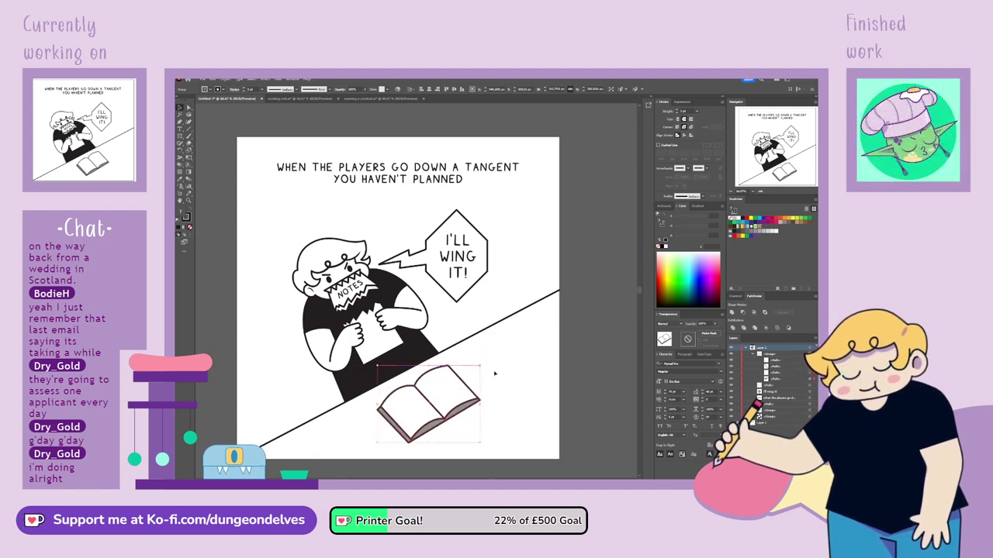
key(ctrl+shift+a)
Copy the group of dice from the first panel of the "Spicing Up Your Campaign" comic and paste it into the notes-eating comic.
click(303, 98)
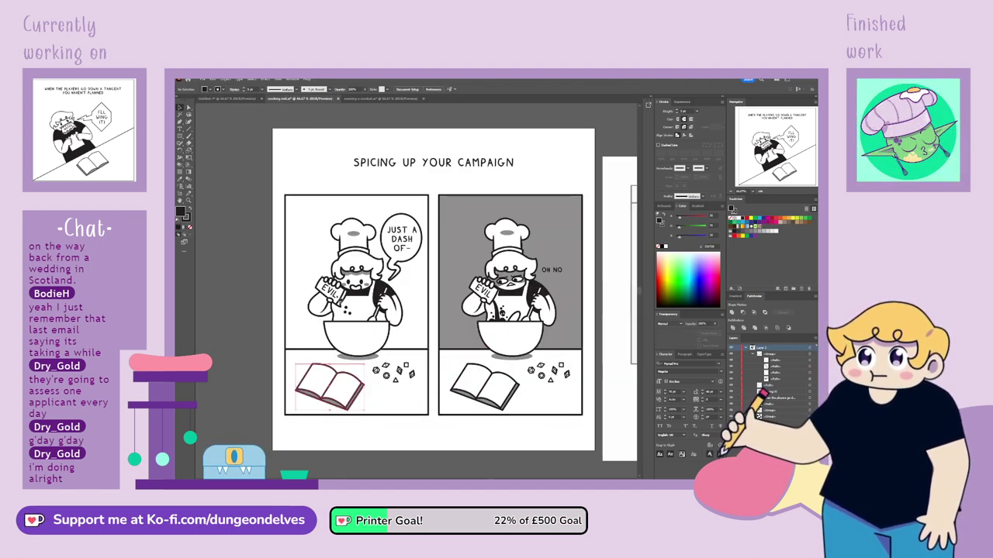
click(413, 374)
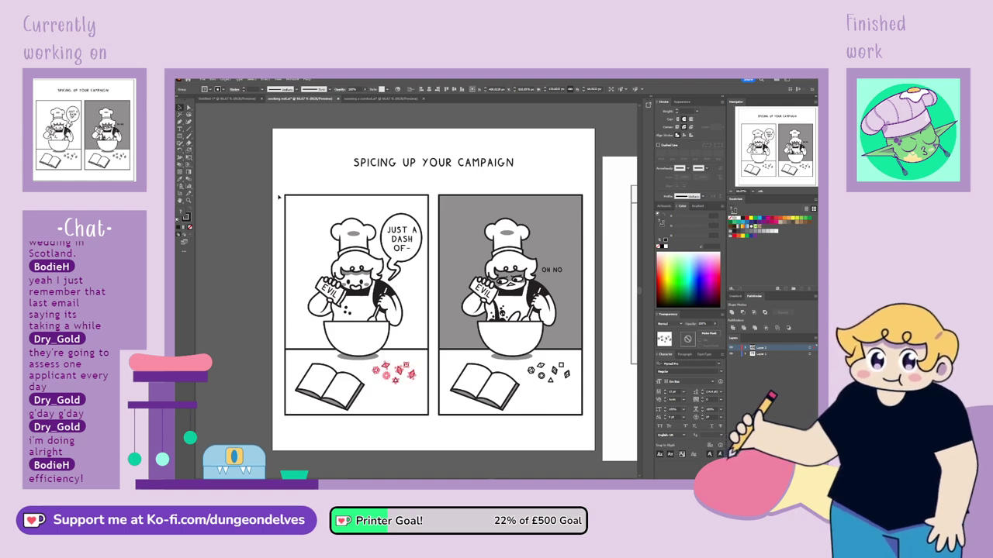
key(ctrl+c)
click(229, 99)
key(ctrl+v)
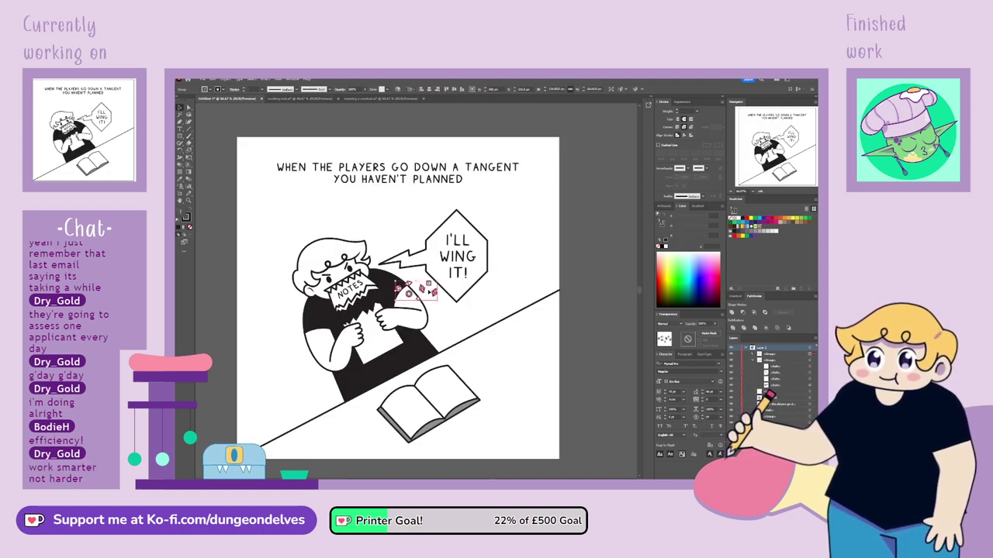
Place the dice group on the table just beyond the upper right of the open book and enlarge it slightly.
drag(437, 291, 495, 334)
key(ctrl+z)
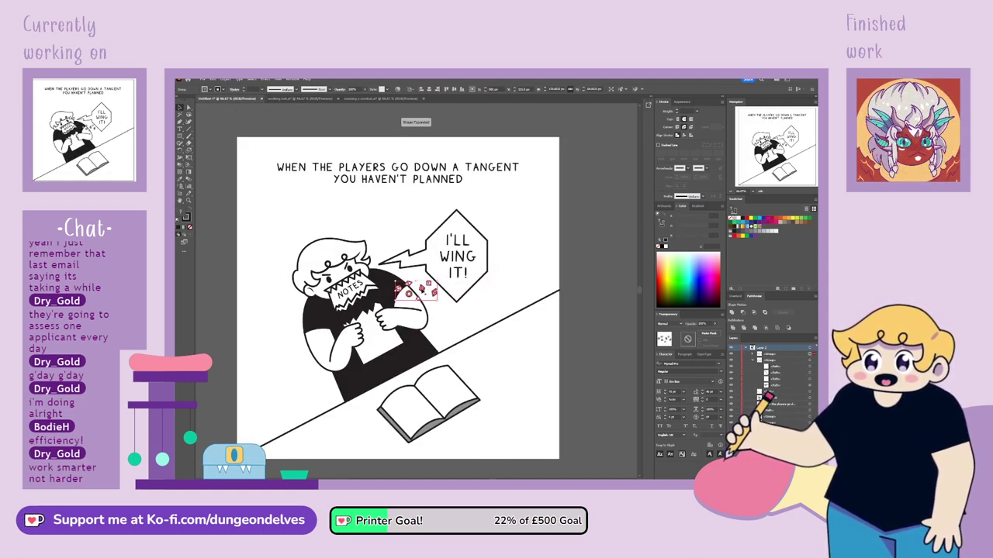
drag(430, 292, 505, 364)
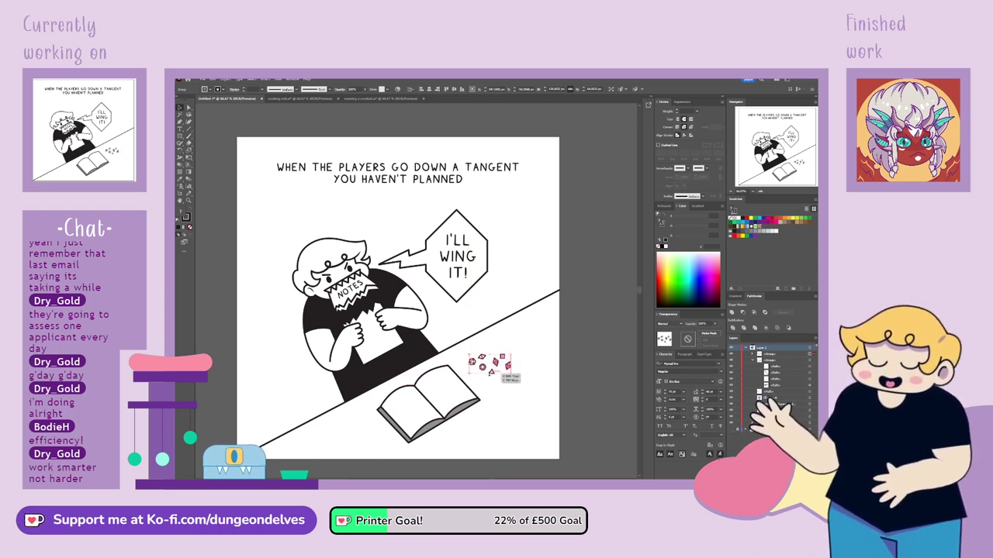
drag(491, 374, 491, 382)
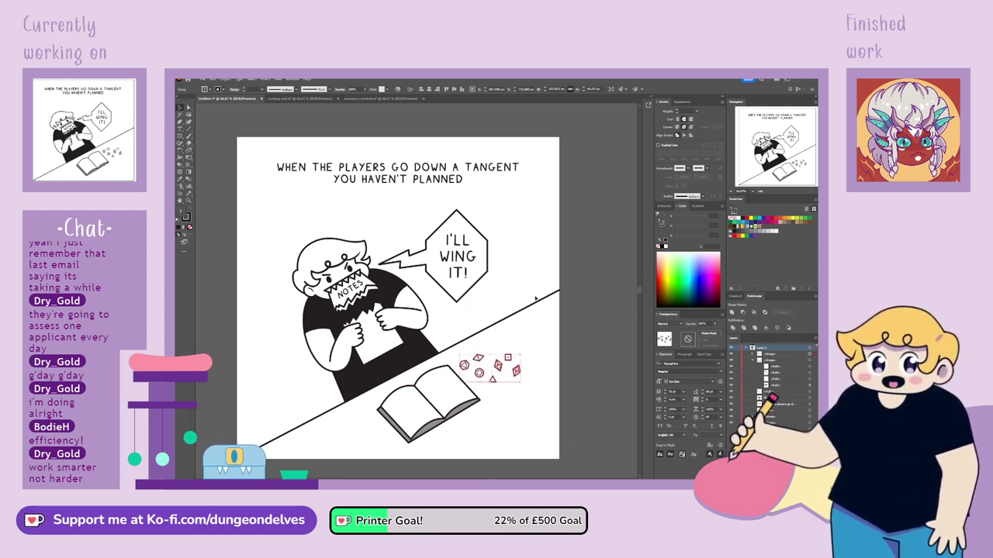
drag(506, 369, 510, 366)
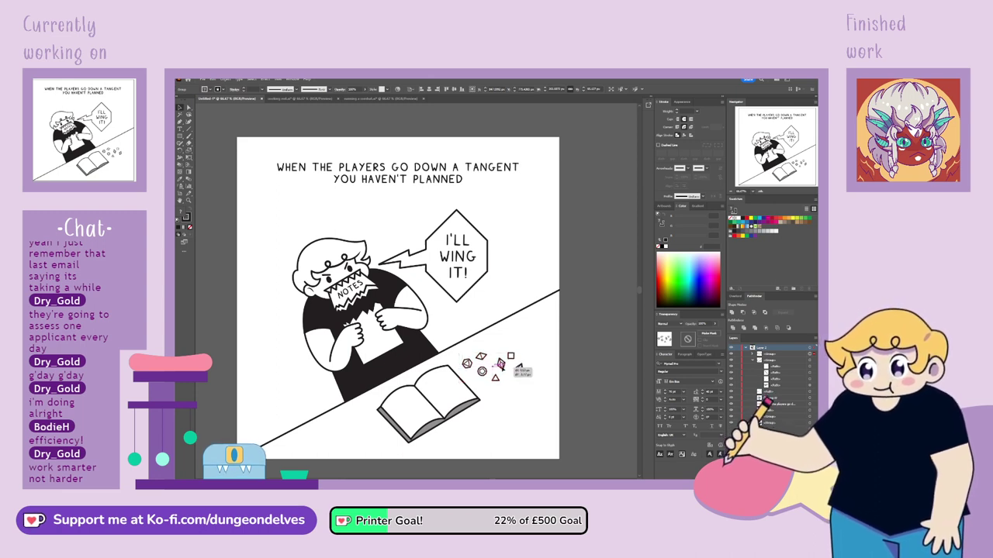
click(510, 404)
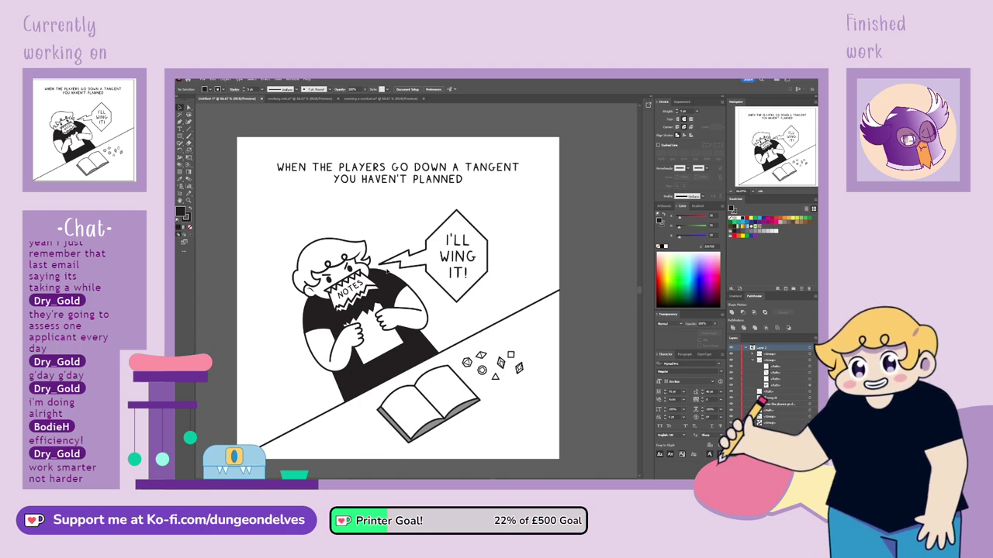
Ungroup the dice and move the round die with the pentagon face slightly down, away from the triangular-faced die.
key(ctrl+=)
key(ctrl+=)
drag(387, 272, 508, 165)
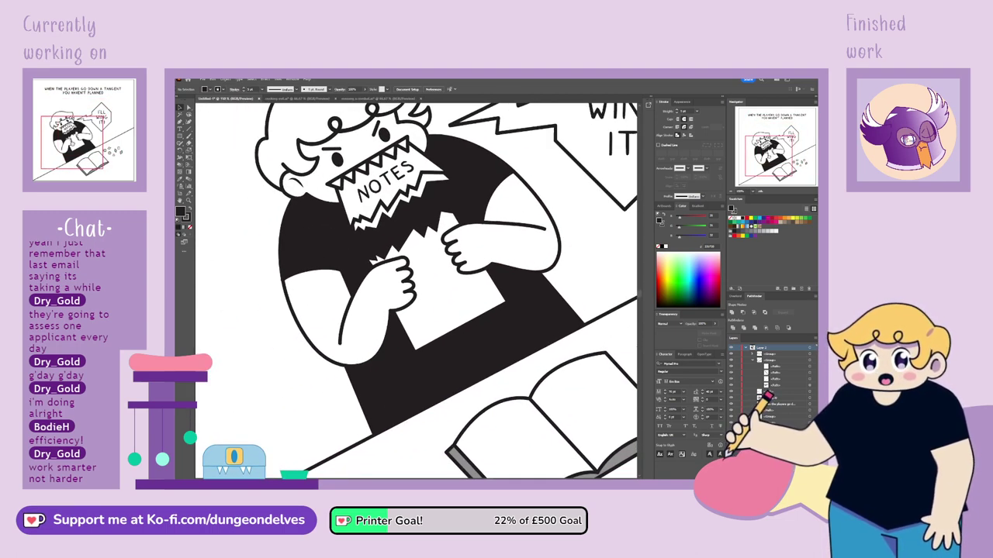
drag(620, 403, 397, 347)
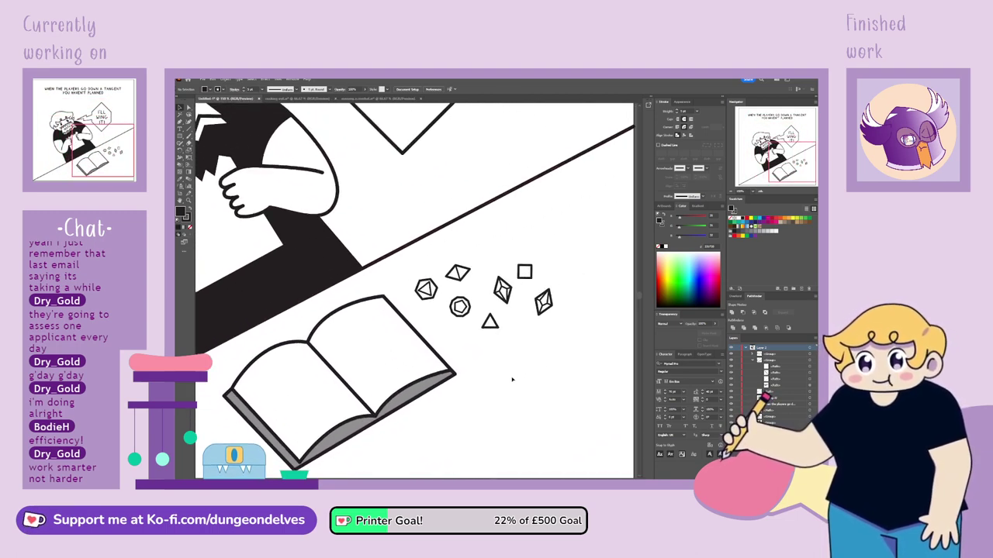
click(429, 302)
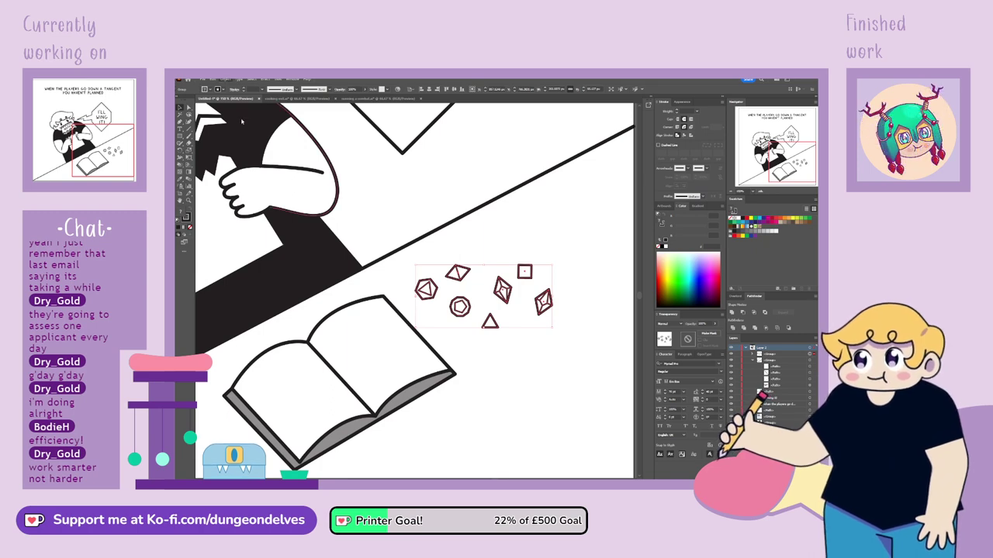
click(505, 377)
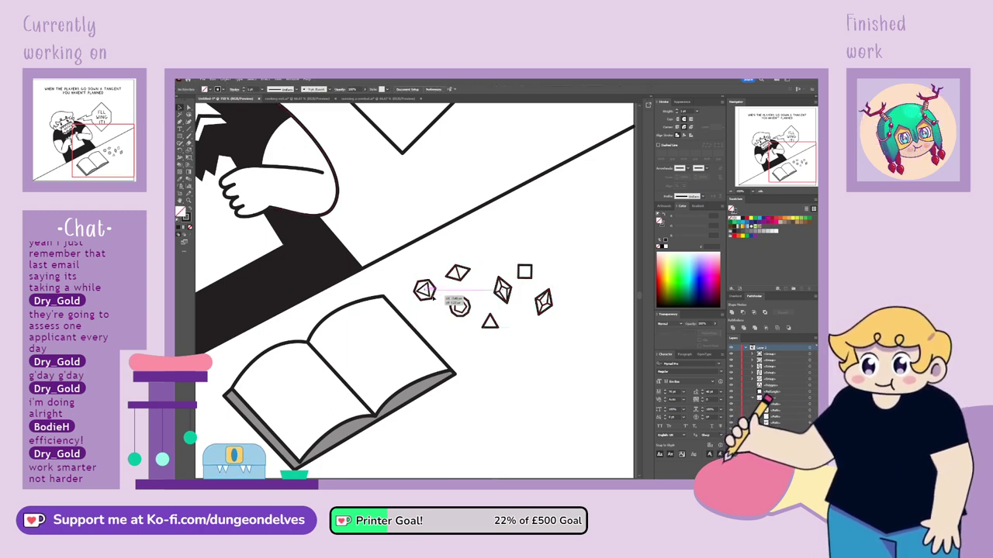
drag(462, 311, 463, 325)
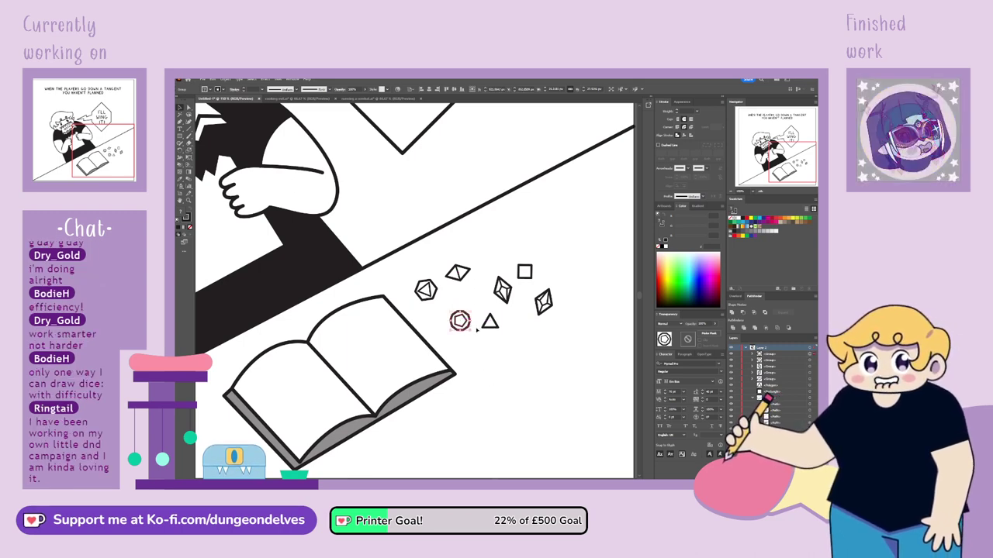
click(492, 381)
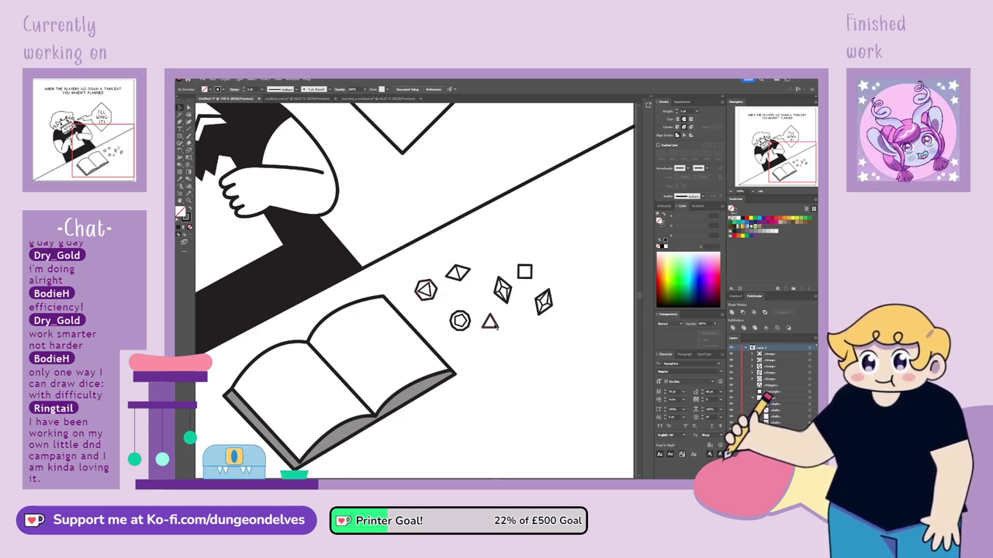
Pull the triangle and square dice out of the cluster and move them to the table area left of the open book.
drag(491, 321, 513, 339)
drag(525, 272, 556, 335)
key(ctrl+minus)
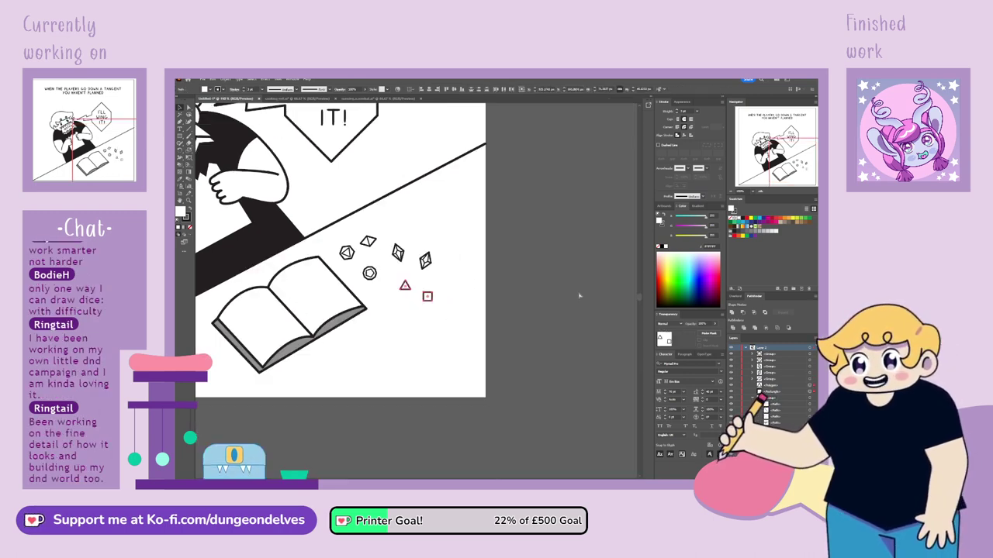
drag(429, 299, 324, 390)
click(613, 222)
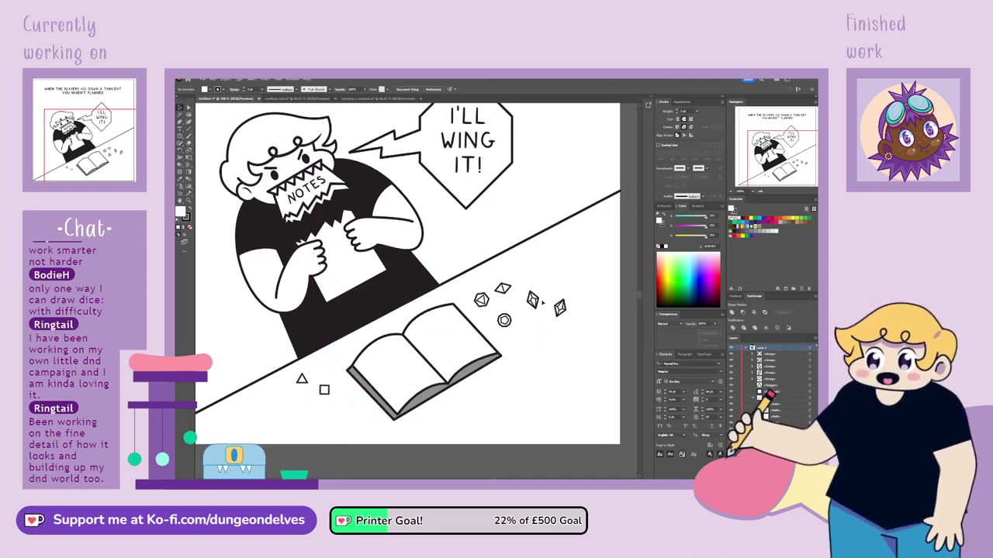
Spread the two kite-shaped dice farther right of the book and move the diamond die beside the triangle and square dice.
drag(572, 318, 589, 297)
click(537, 427)
drag(508, 290, 303, 405)
click(342, 405)
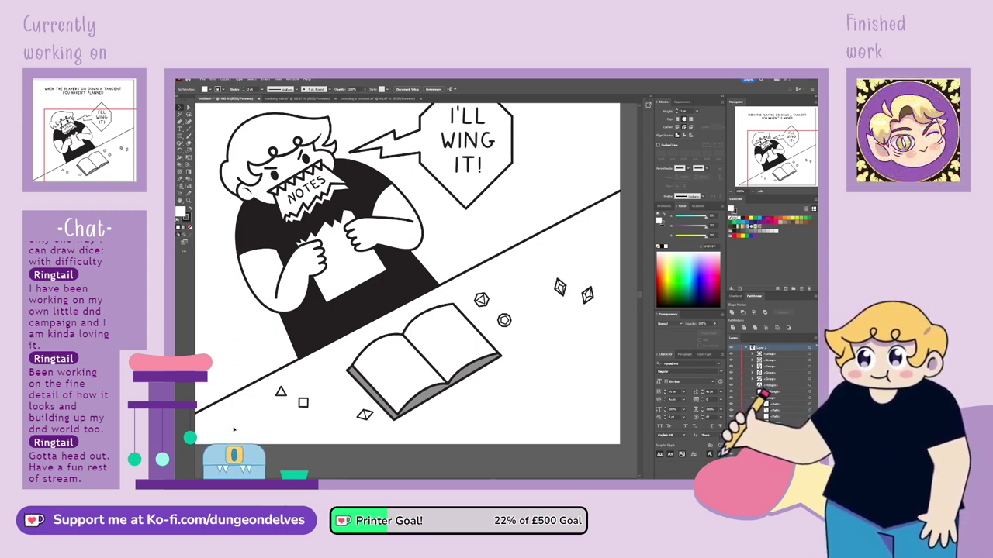
Try a heavier stroke weight on the triangle, square and diamond dice beside the open book.
click(281, 391)
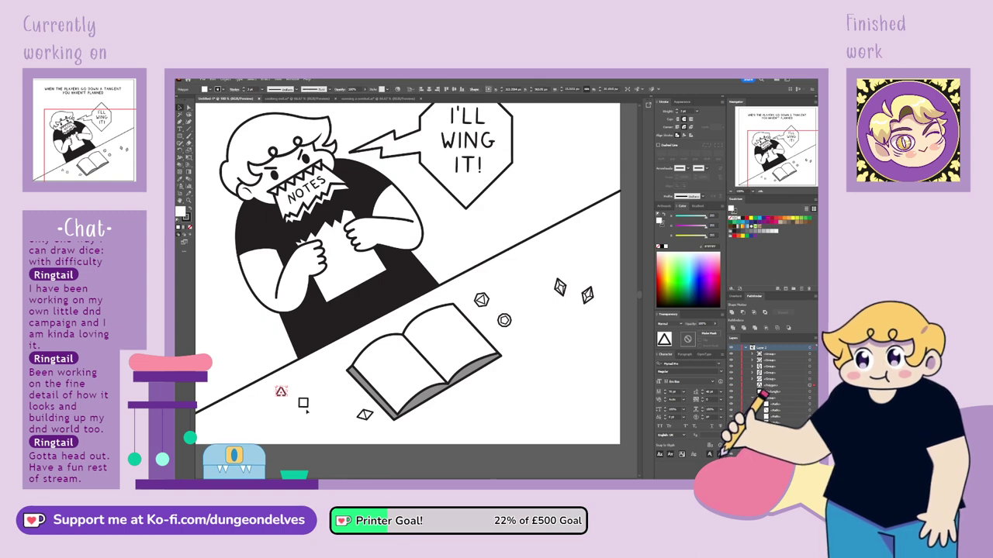
shift+click(303, 403)
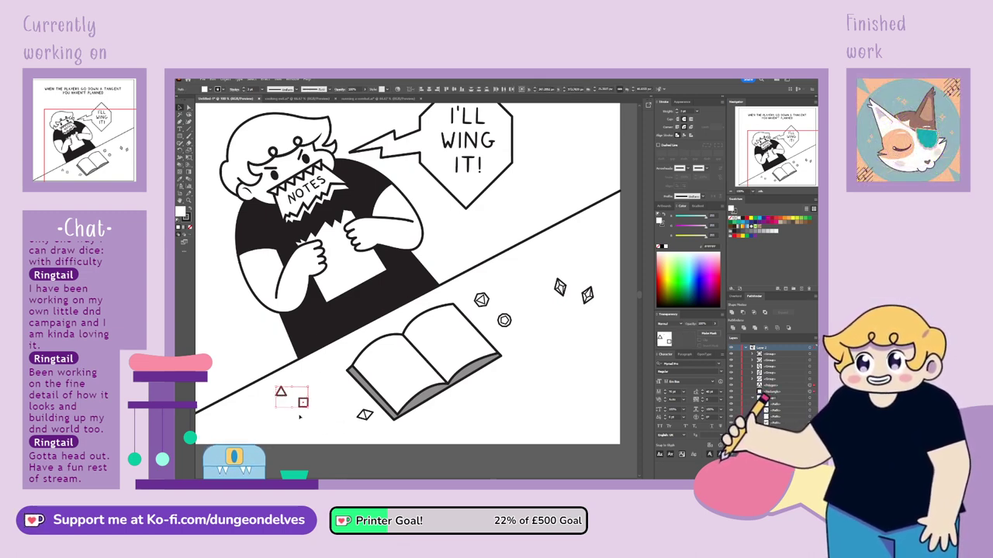
drag(688, 111, 617, 131)
click(617, 132)
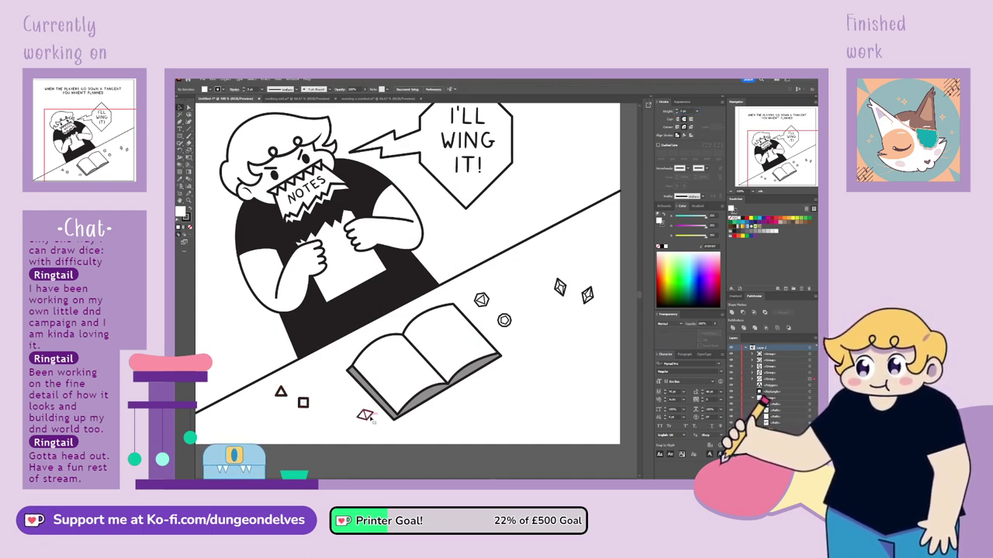
click(366, 415)
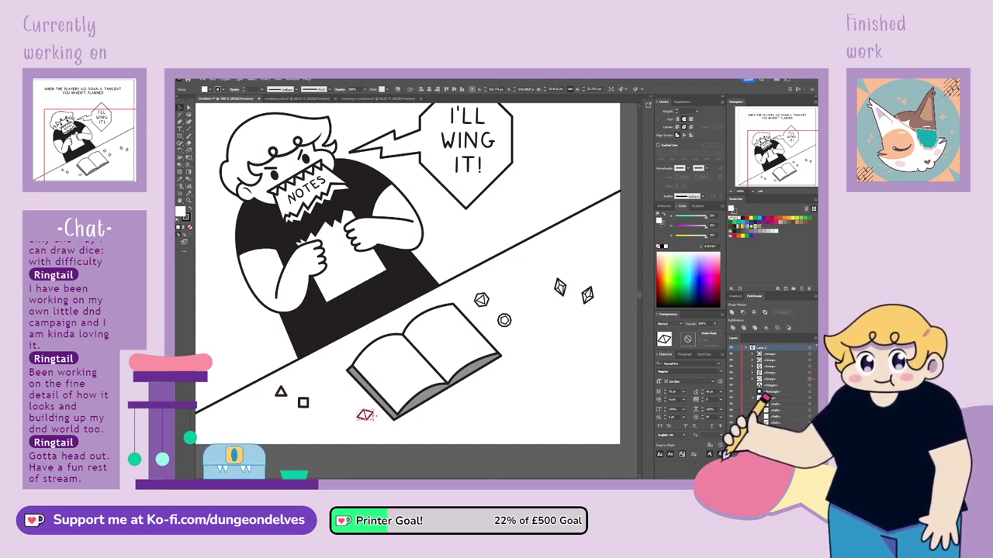
double_click(369, 417)
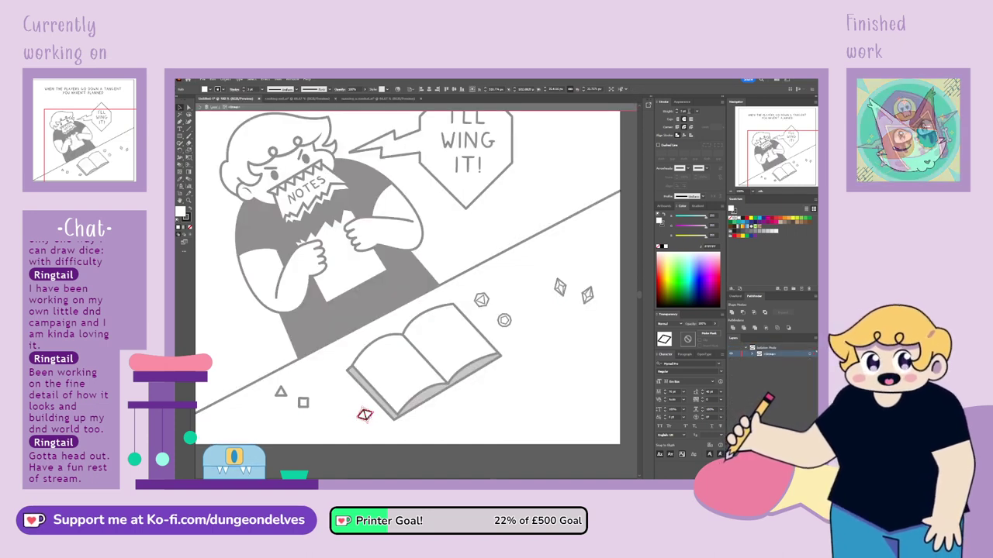
text(2)
key(Return)
click(449, 444)
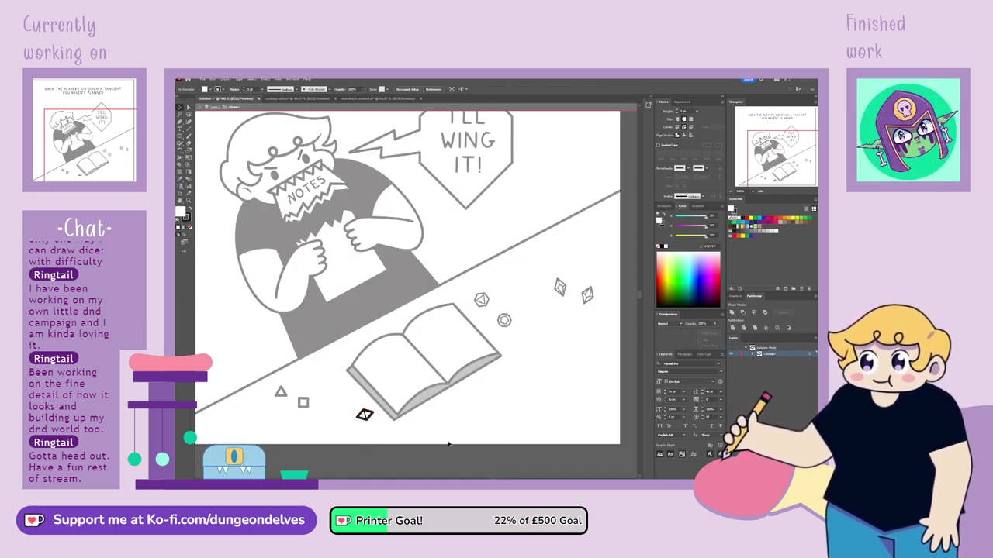
double_click(425, 451)
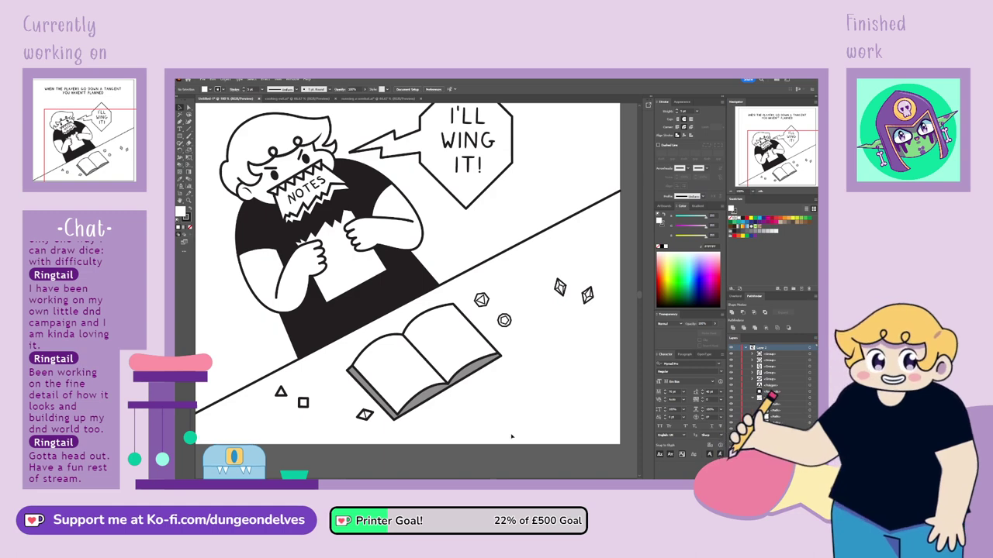
Undo the stroke weight changes on the triangle, square and diamond dice and clear the selection.
key(ctrl+minus)
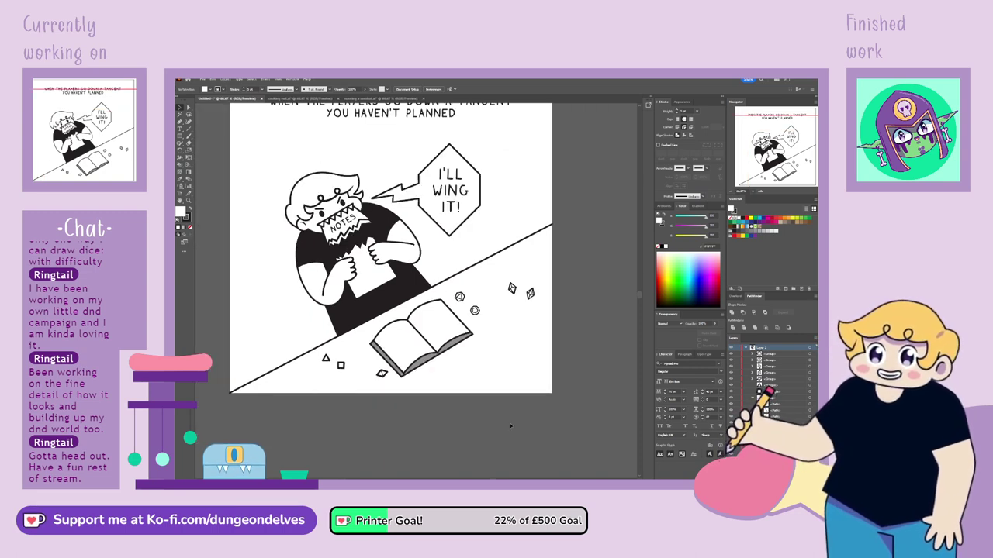
key(ctrl+z)
key(ctrl+z)
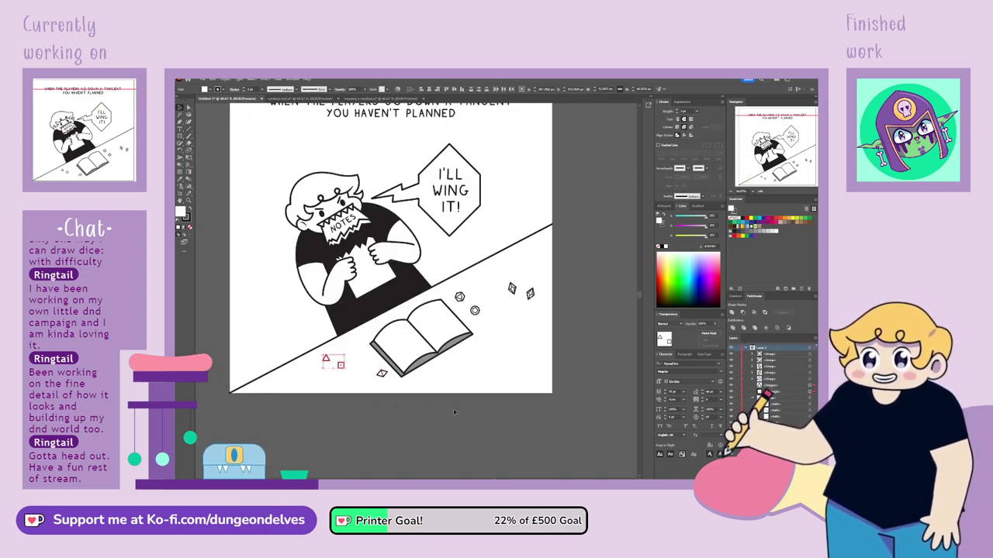
click(454, 413)
Collapse the artwork layer's contents and temporarily show the sketch layer to compare it with the inked comic.
drag(516, 307, 538, 346)
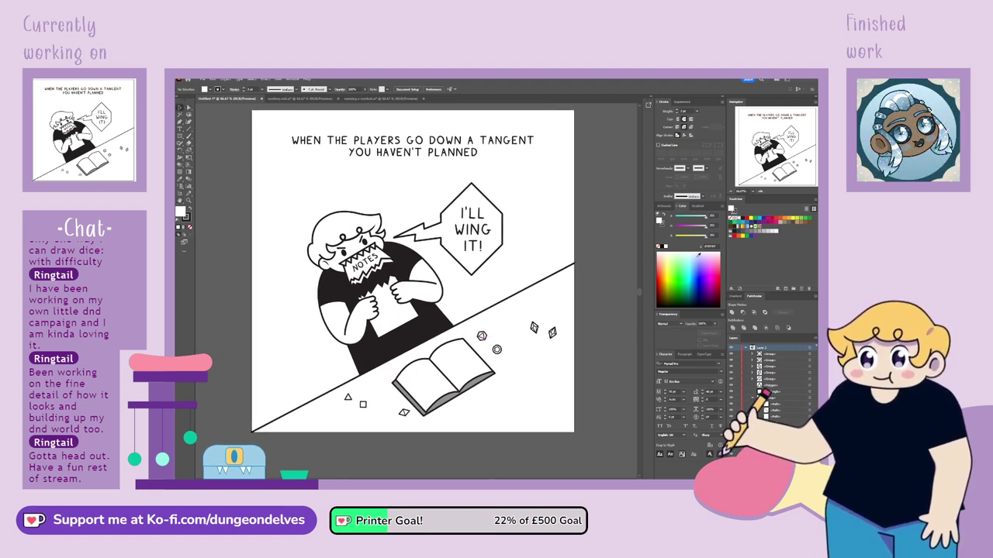
click(745, 348)
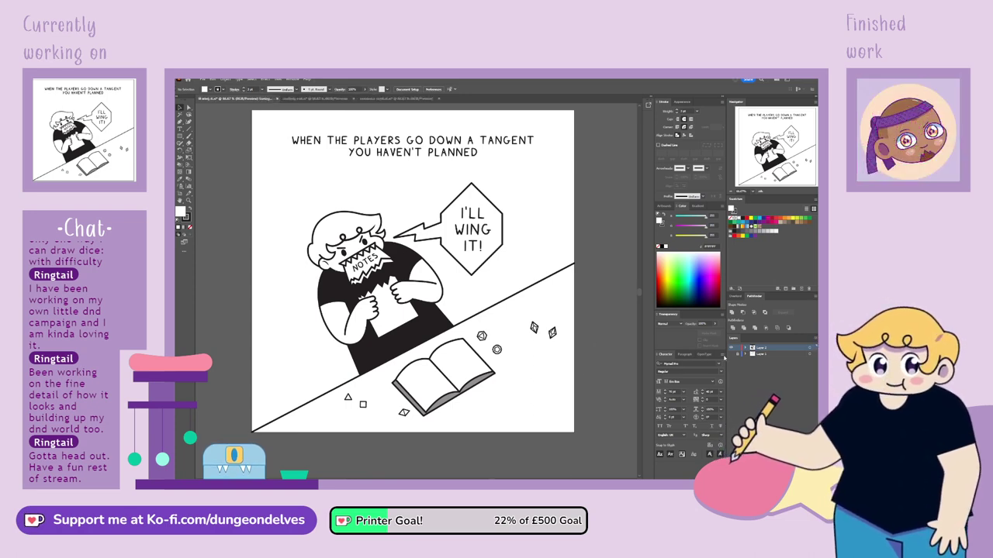
click(732, 355)
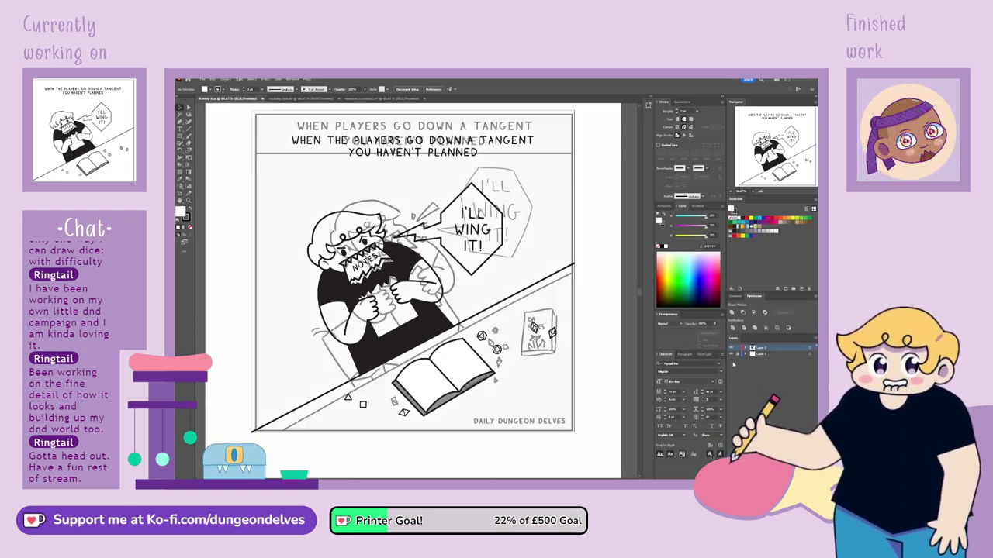
click(731, 349)
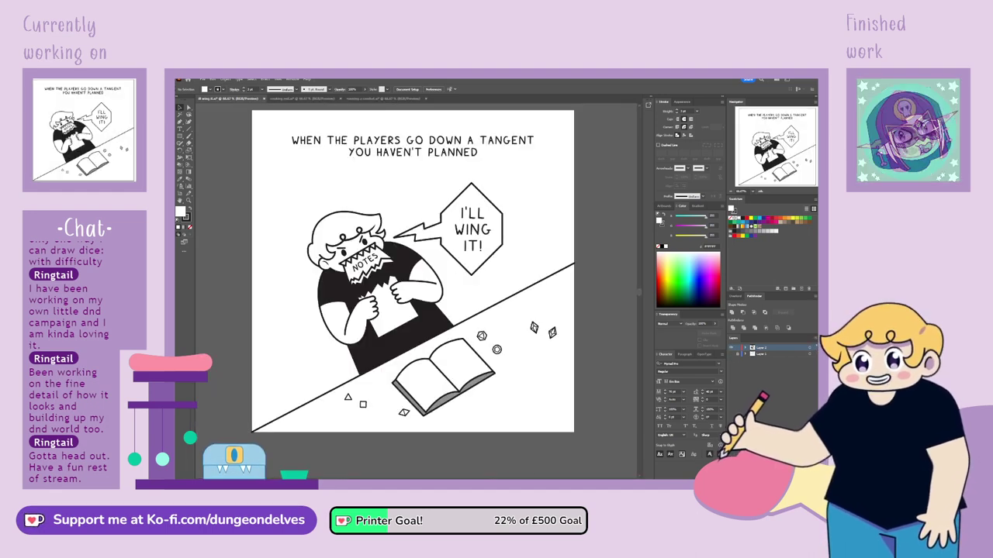
Draw a narrow upright rectangle on the table right of the open book and pull its lower edge into a pencil point.
key(ctrl+equal)
key(ctrl+equal)
key(ctrl+equal)
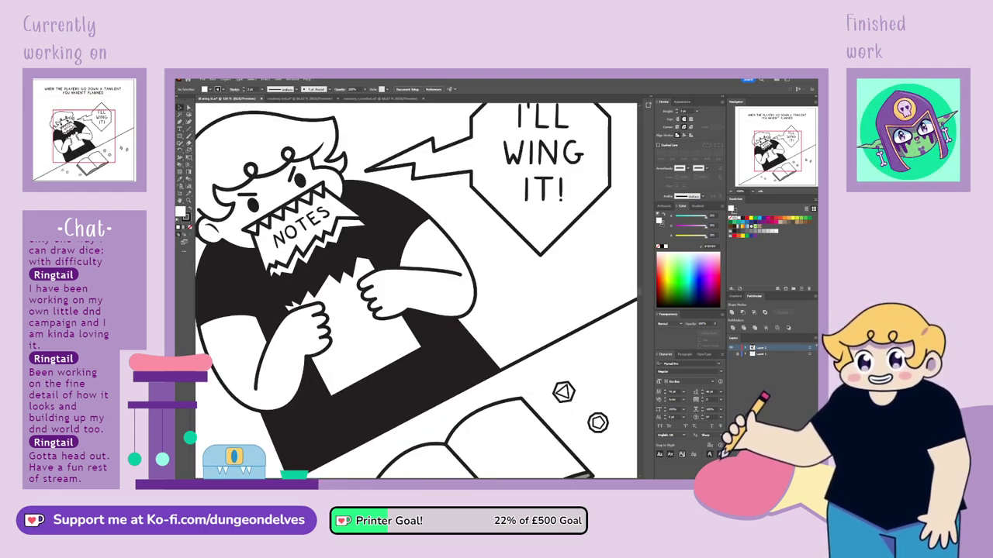
drag(491, 381, 225, 182)
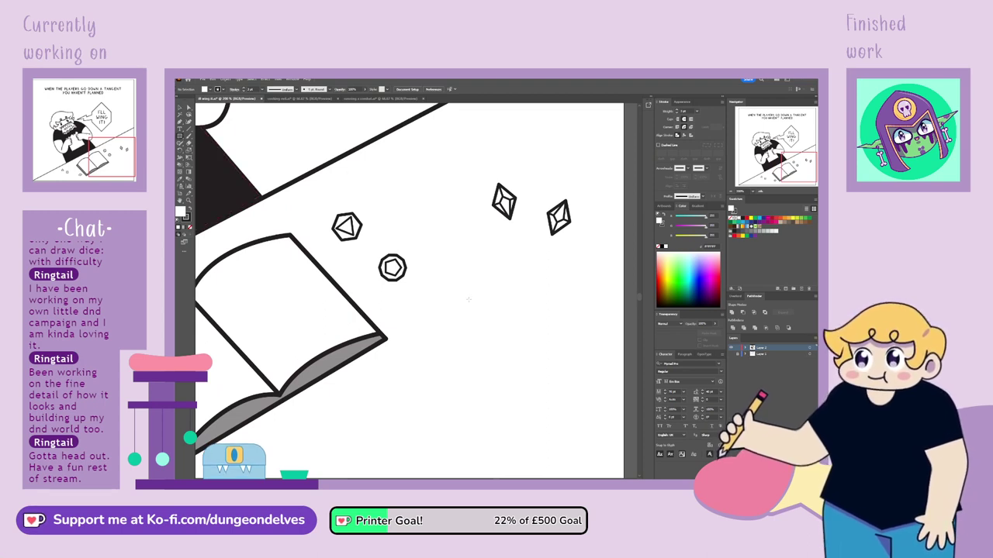
drag(446, 271, 460, 378)
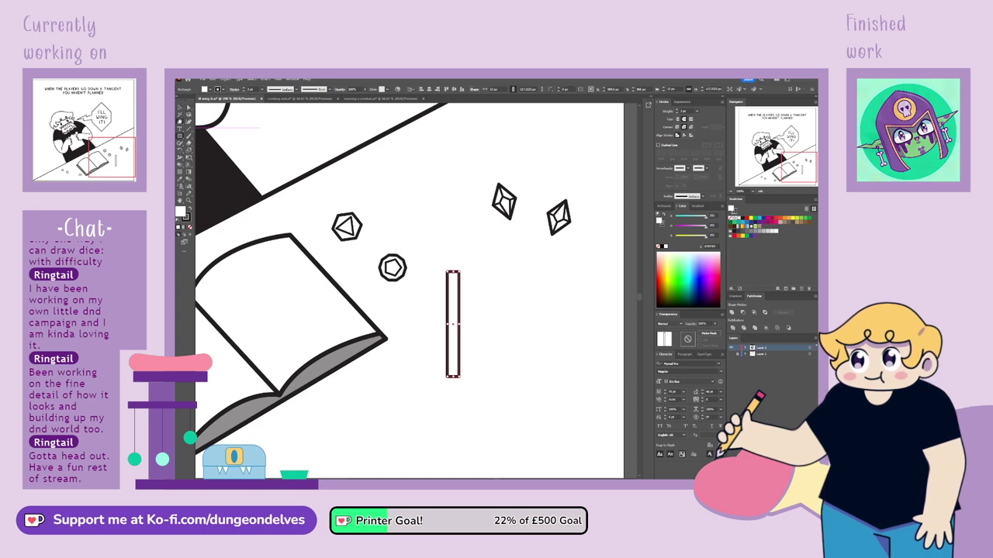
click(180, 121)
click(455, 380)
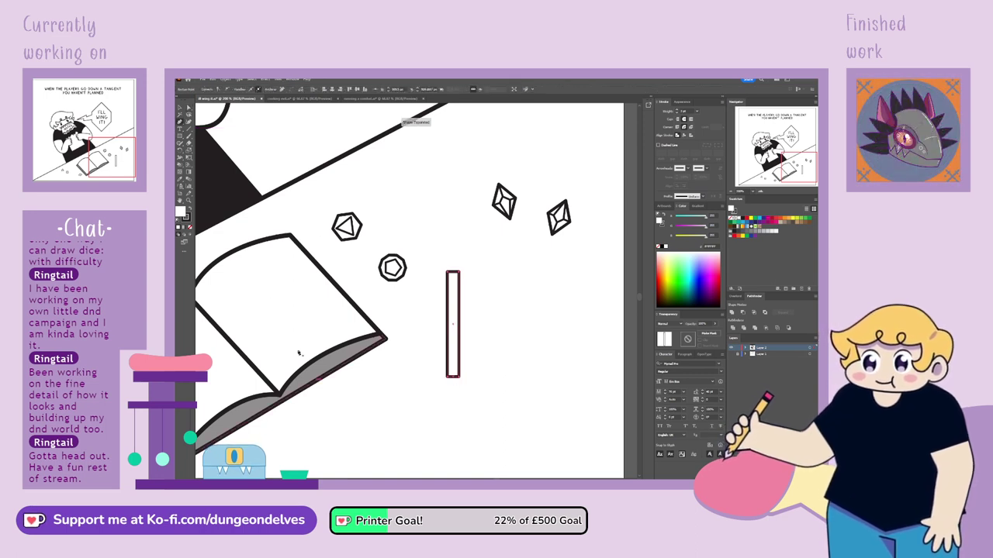
drag(452, 380, 453, 391)
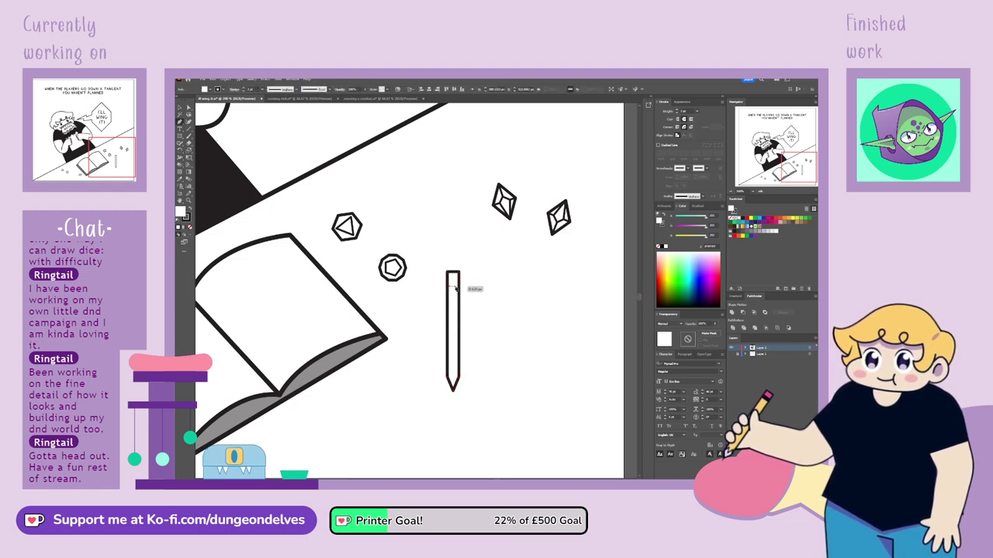
Add two parallel cross lines near the pencil's blunt end to form the eraser band.
click(472, 323)
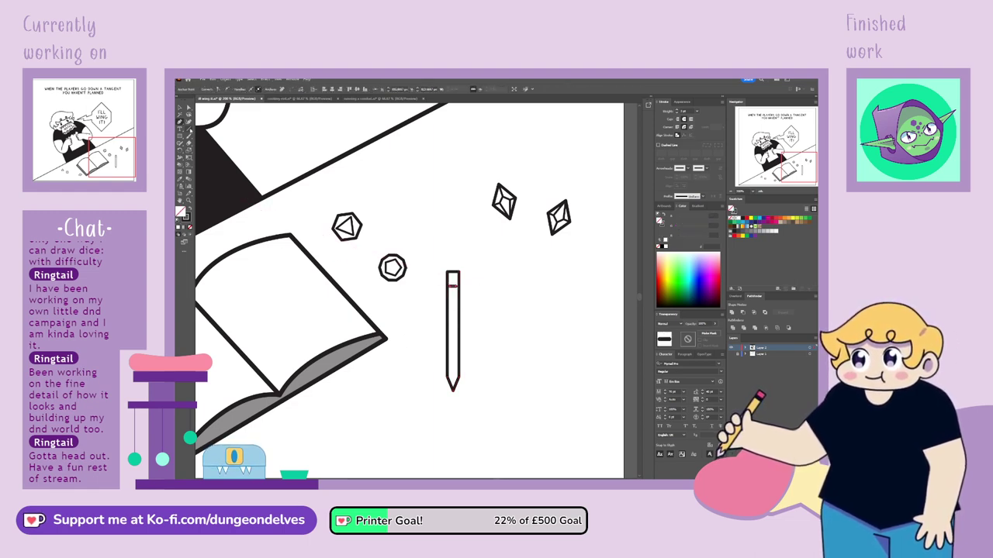
click(454, 295)
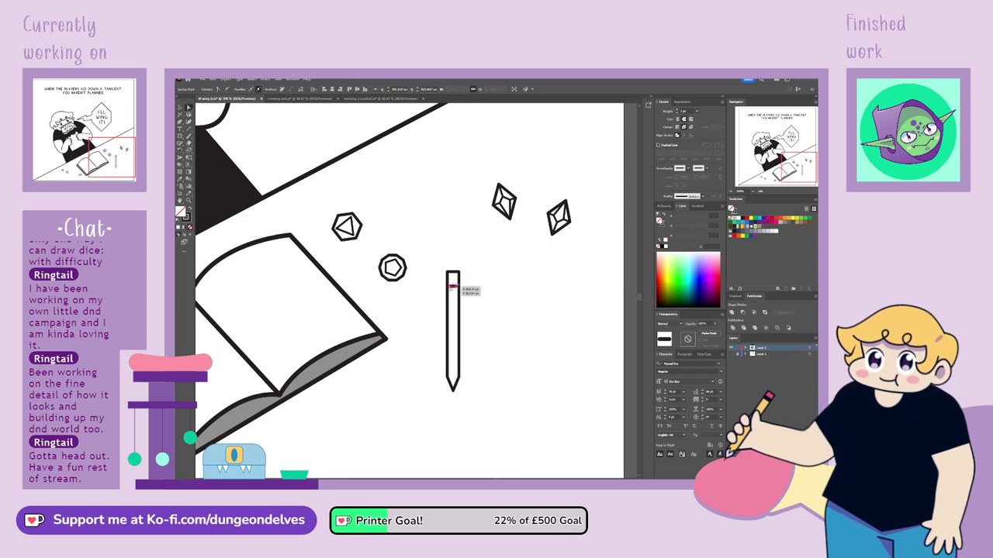
click(441, 270)
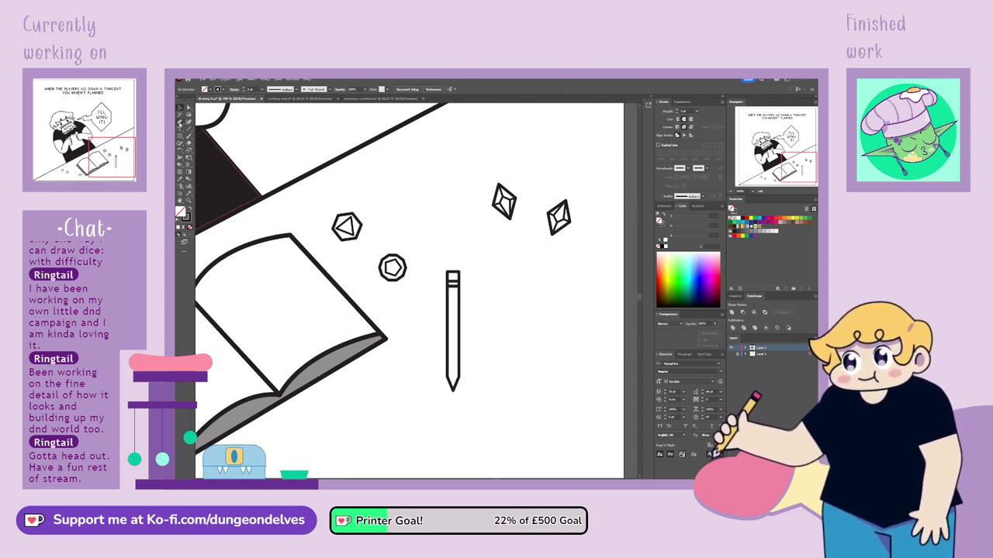
Draw a zigzag line across the pencil just above its point to mark the sharpened wood edge.
click(450, 373)
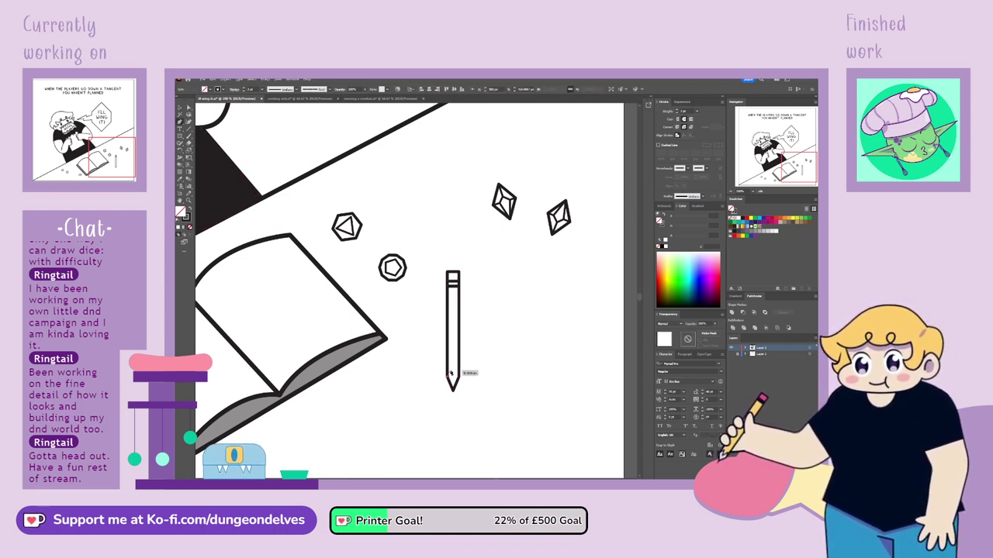
click(450, 374)
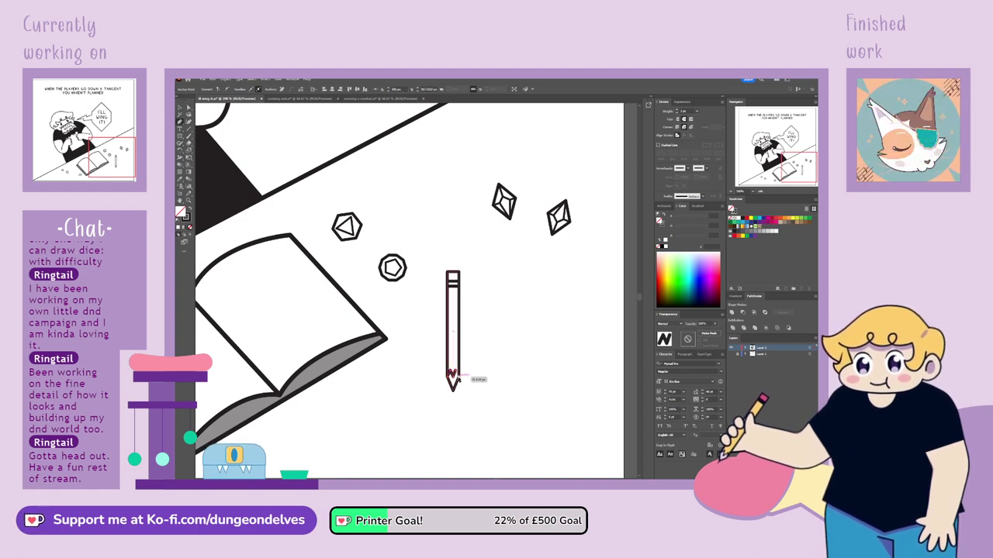
click(459, 377)
click(179, 109)
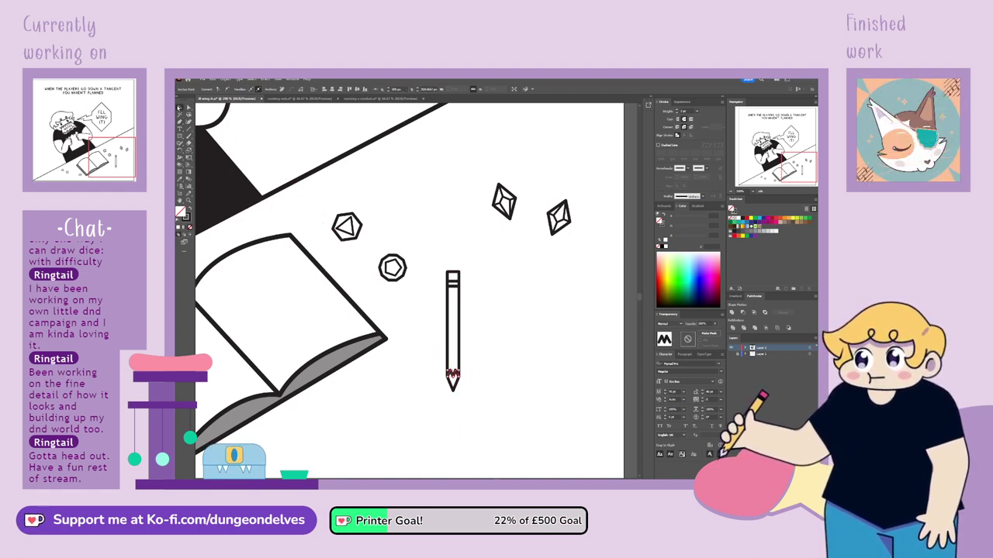
click(511, 398)
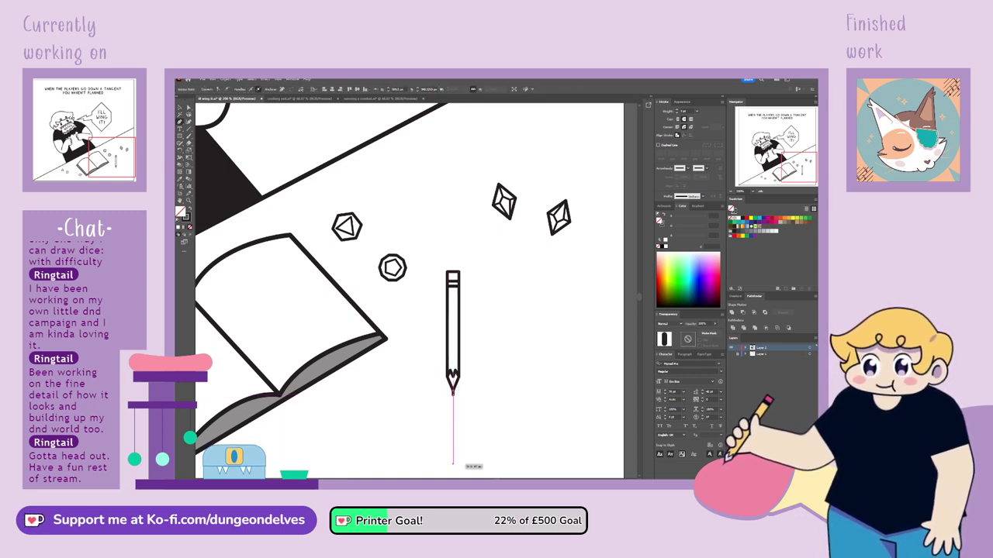
Finish the pencil's lead with a short vertical line at the tip and give it a tapered width profile.
click(256, 194)
click(454, 408)
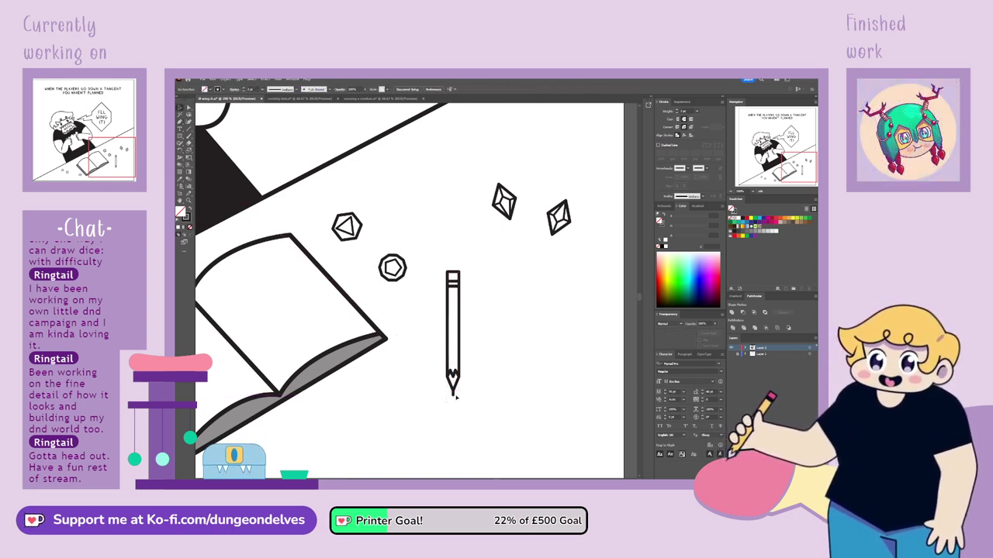
click(453, 394)
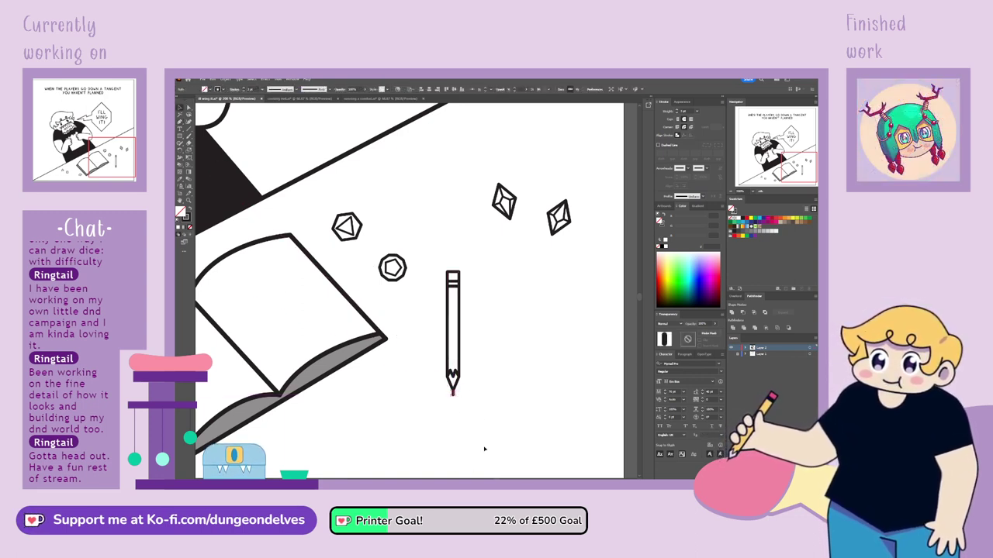
click(282, 138)
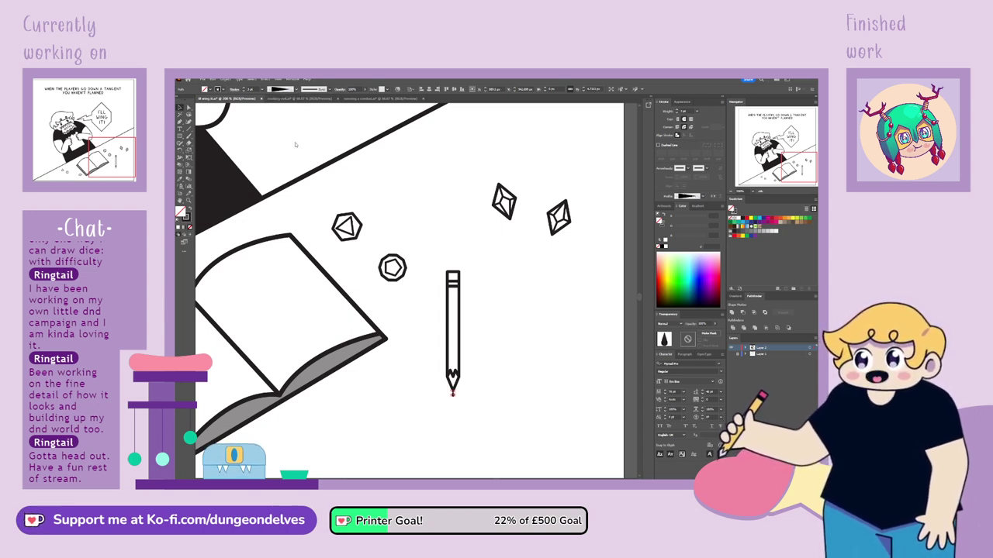
click(500, 396)
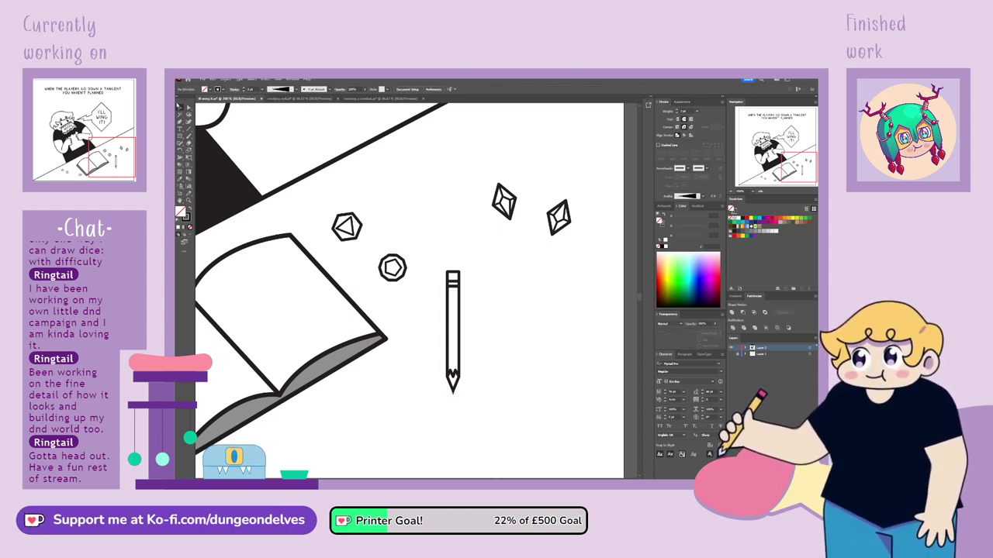
Group the pencil's parts, tilt the pencil with its tip toward the lower left and move it beside the book's right corner.
drag(439, 260, 475, 423)
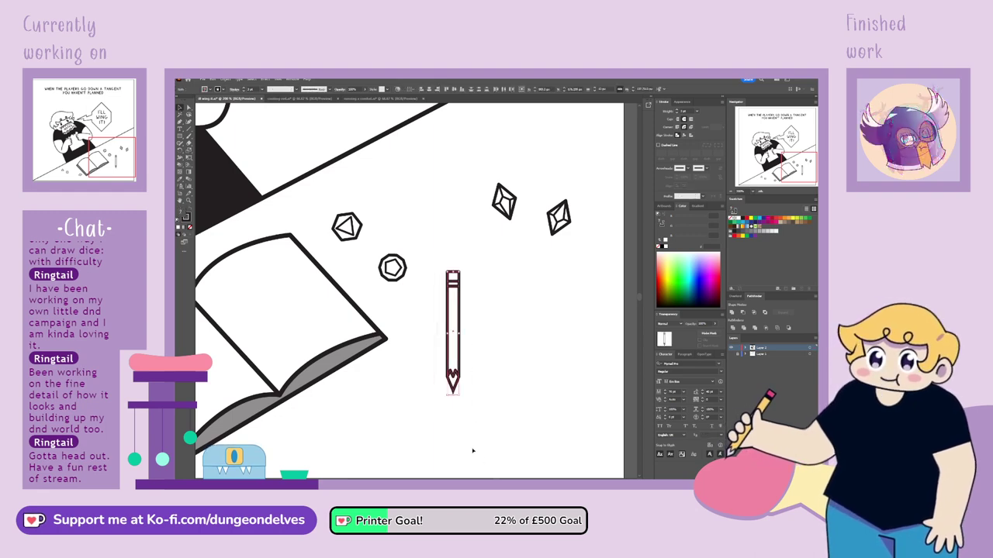
click(484, 376)
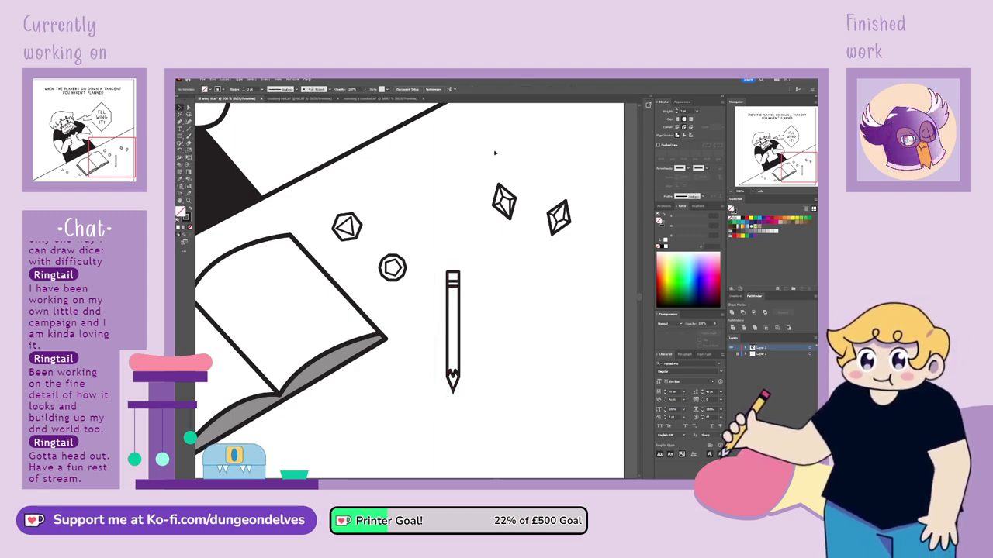
key(ctrl+minus)
key(ctrl+minus)
mouse_move(439, 290)
mouse_down()
mouse_move(615, 349)
mouse_move(527, 318)
mouse_move(529, 305)
mouse_move(537, 311)
mouse_up()
click(526, 318)
click(529, 346)
drag(528, 348, 507, 358)
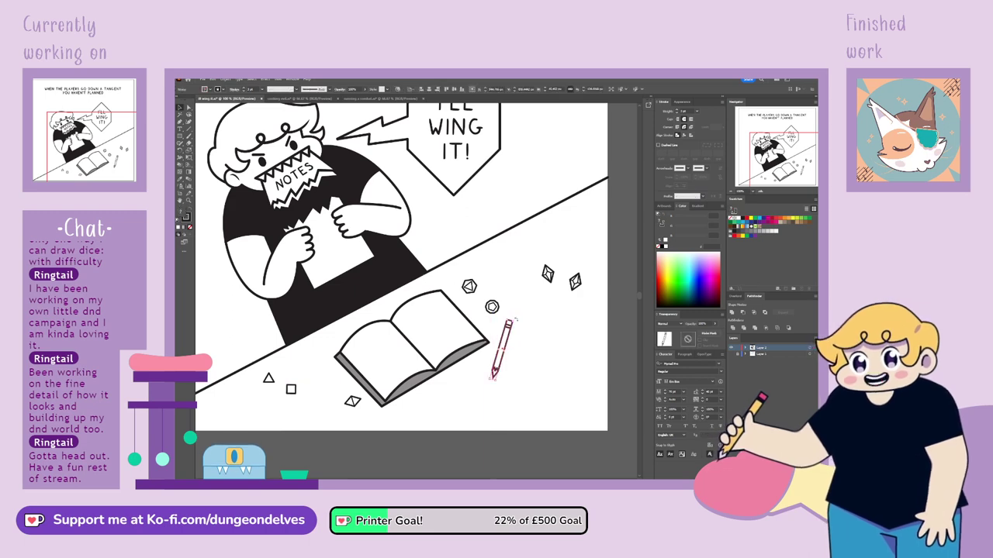
Fine-tune the pencil's tilt and shift it slightly away from the open book.
drag(517, 317, 520, 320)
click(515, 364)
drag(504, 358, 507, 359)
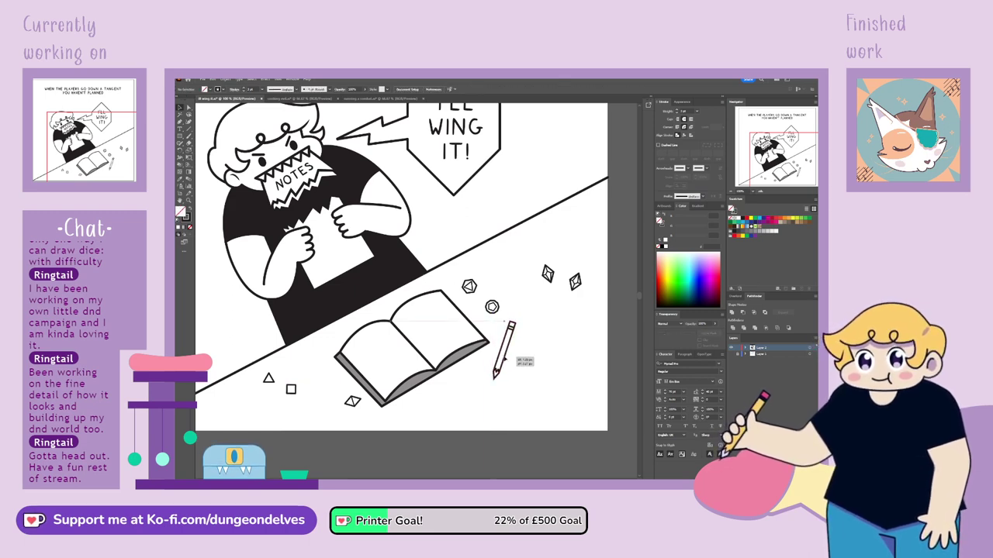
click(528, 467)
Draw a small upright rectangle on the table just right of the pencil's lower half.
key(ctrl+equal)
key(ctrl+equal)
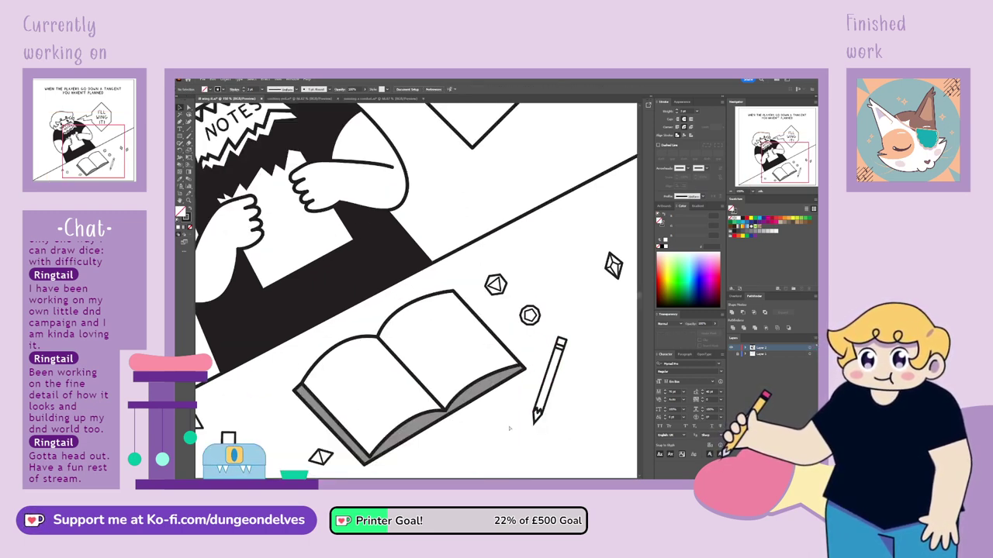
drag(509, 428, 356, 292)
key(m)
drag(472, 298, 494, 332)
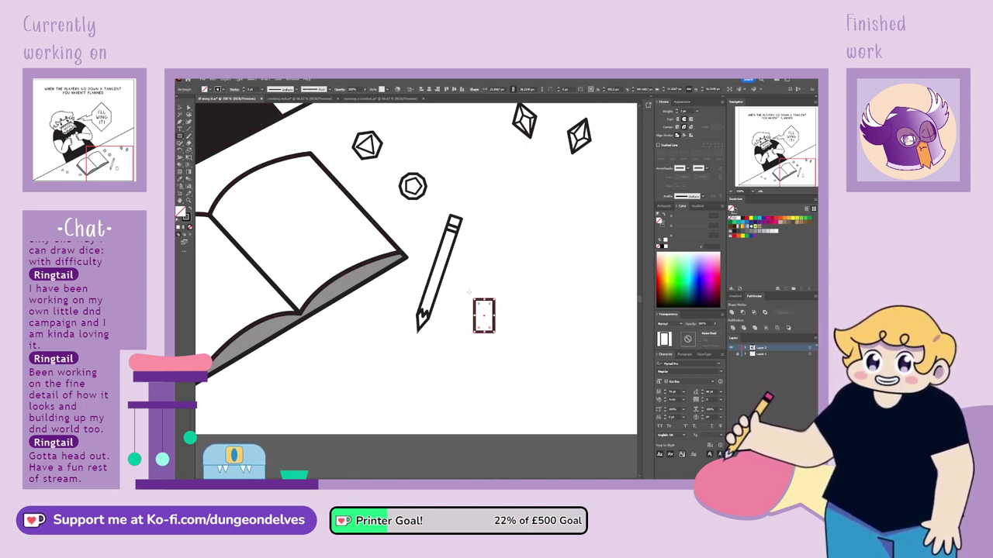
Add two vertical lines to the left half of the small rectangle and a small circle on its right half to form a pencil sharpener.
mouse_move(470, 299)
mouse_down()
mouse_move(494, 332)
mouse_move(474, 316)
mouse_up()
click(181, 109)
click(494, 371)
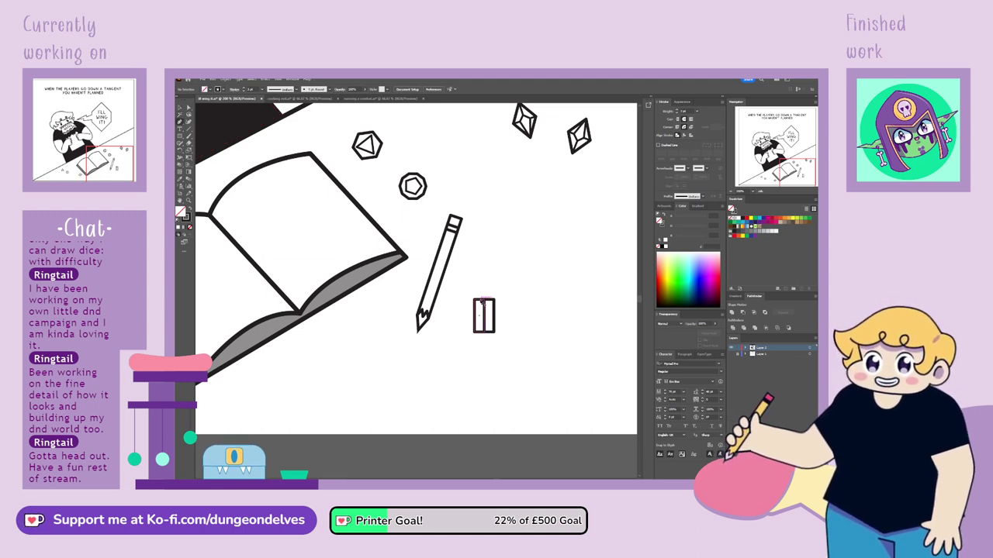
click(479, 300)
click(479, 333)
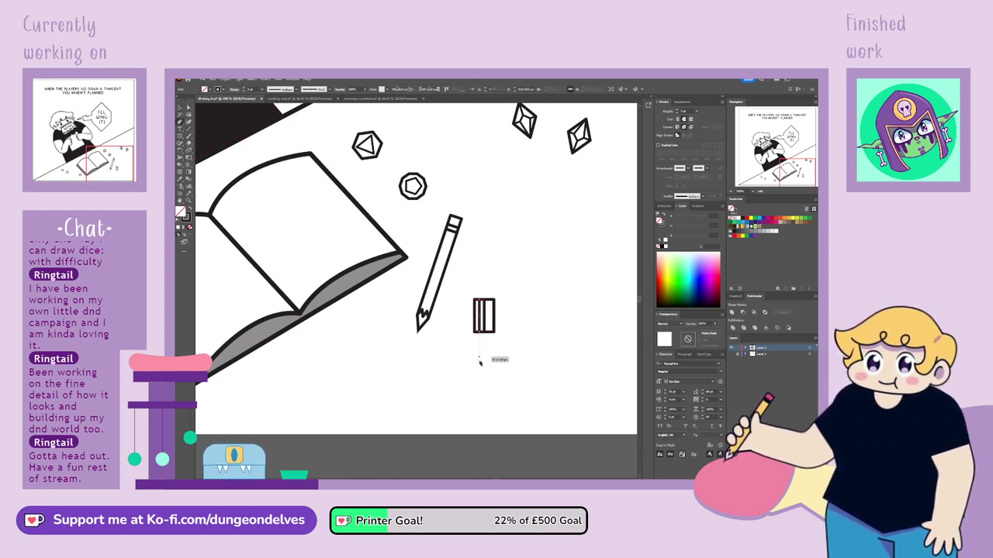
click(180, 108)
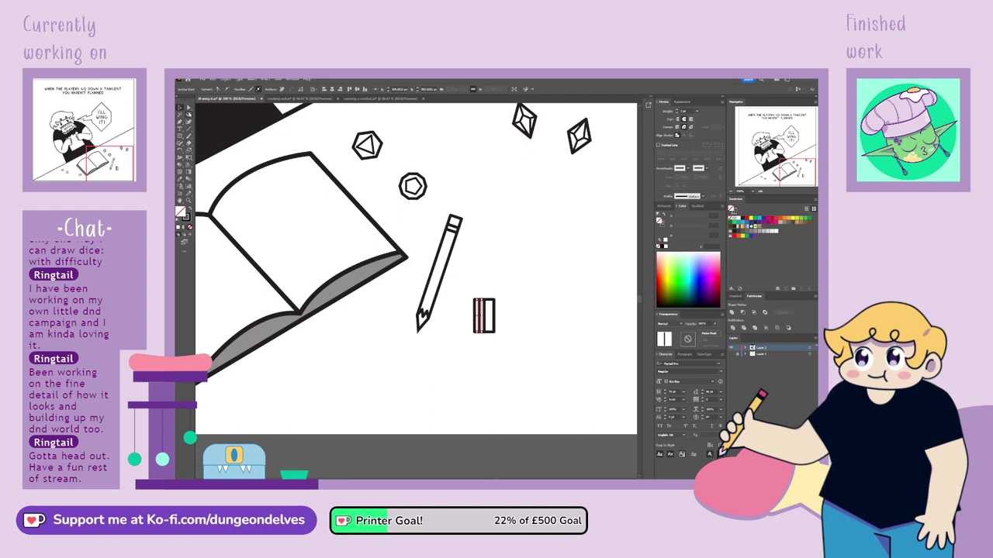
click(457, 402)
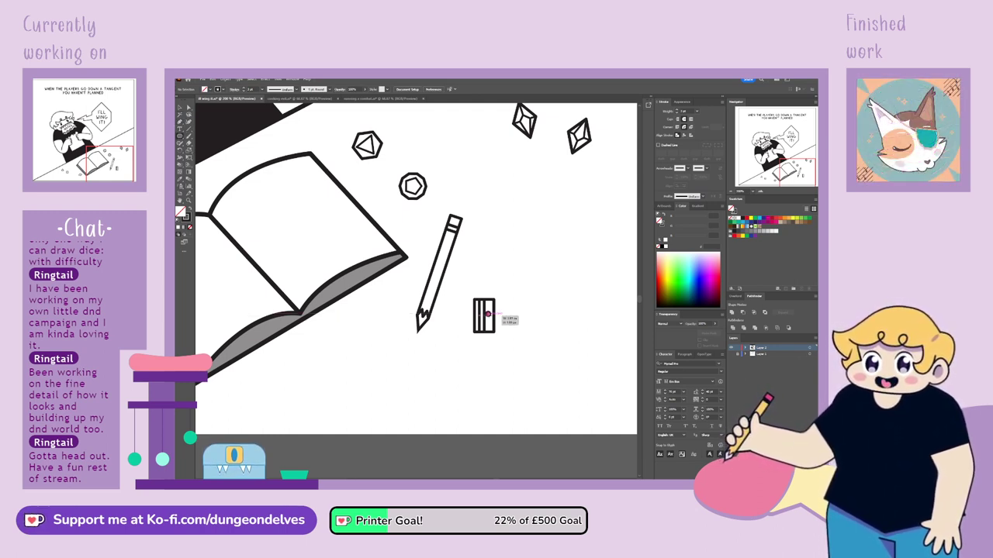
click(486, 314)
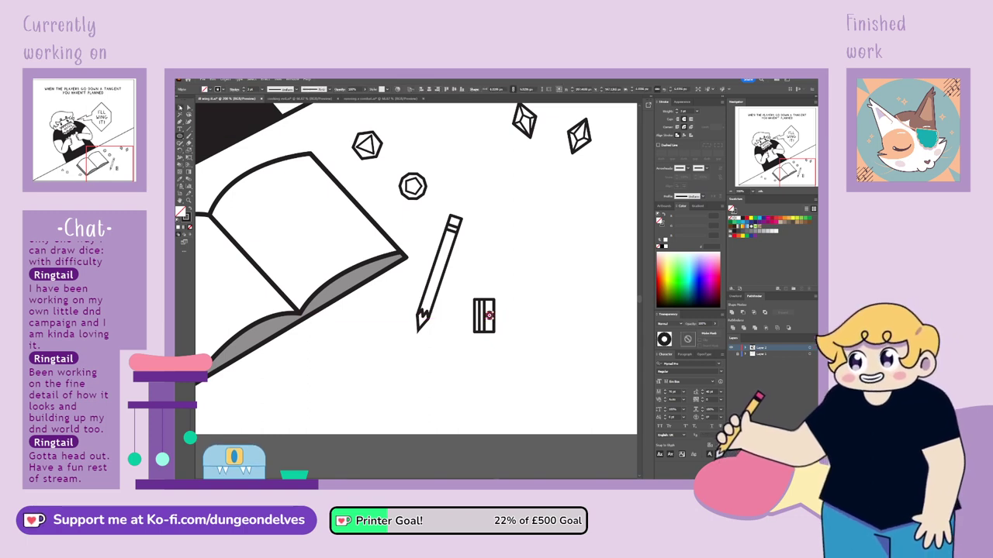
click(528, 343)
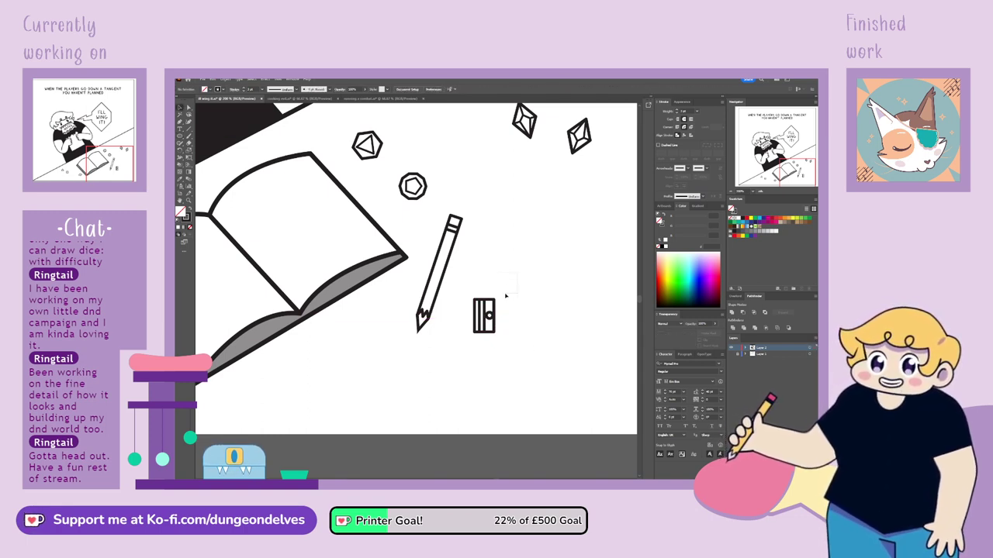
Select all the sharpener's parts, tilt the sharpener counterclockwise and move it slightly up beside the pencil.
drag(504, 296, 465, 356)
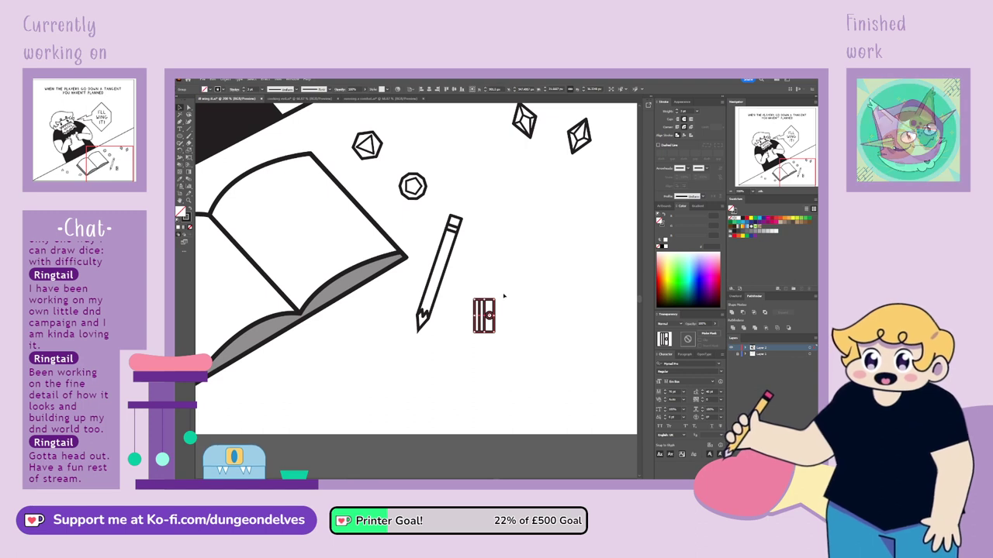
drag(500, 296, 484, 287)
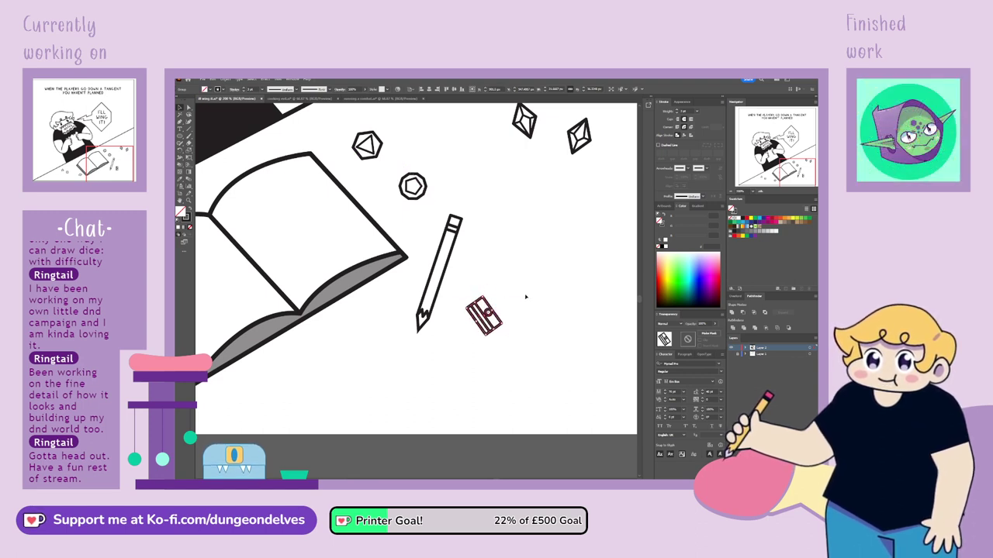
click(525, 297)
drag(497, 329, 492, 305)
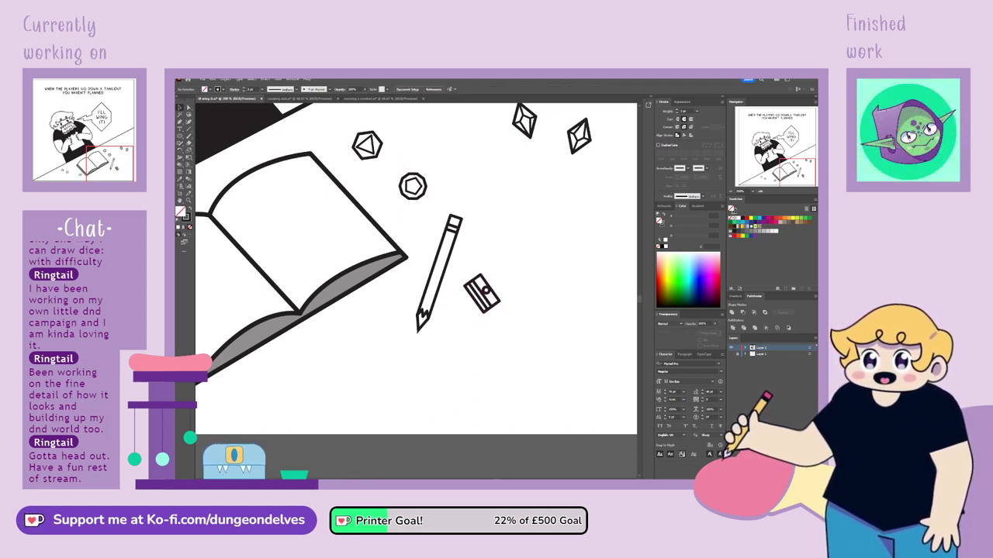
Draw two overlapping horizontal rectangles below the sharpener as an eraser and its sleeve, and align their vertical centers.
click(183, 138)
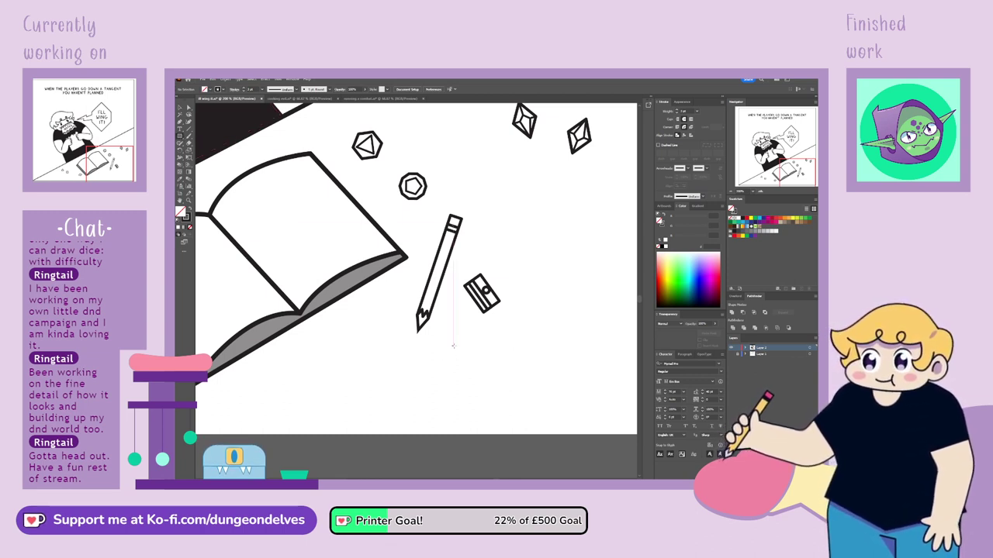
drag(453, 345, 493, 371)
drag(447, 348, 504, 371)
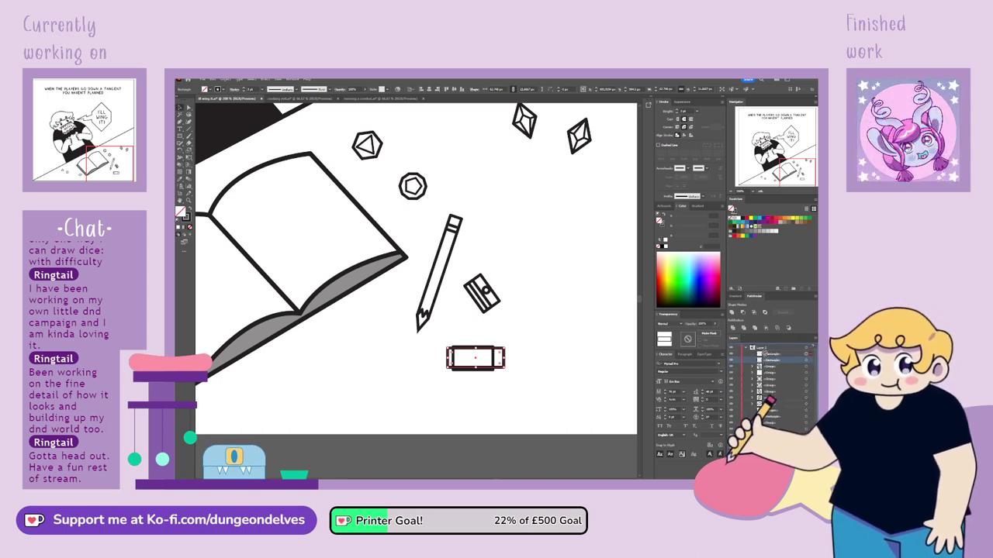
click(500, 412)
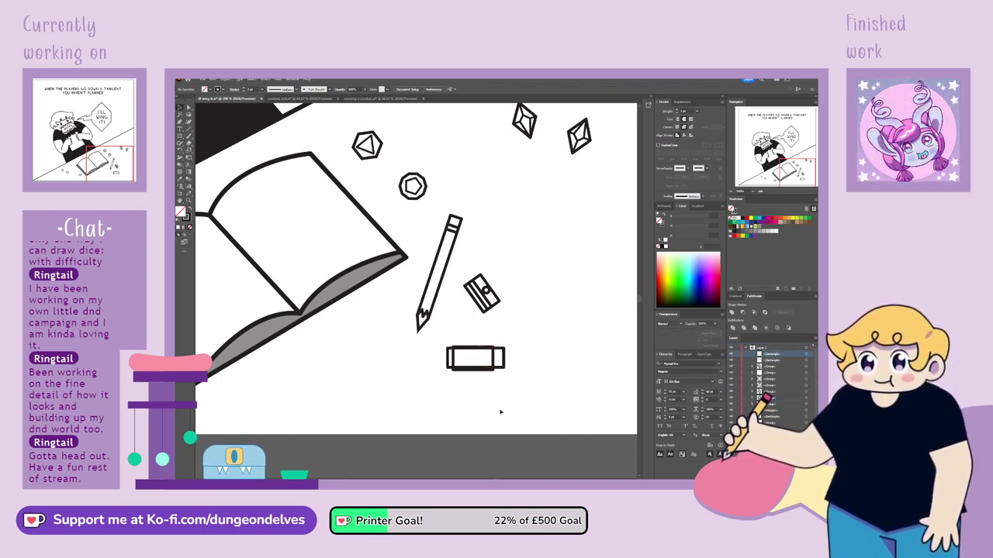
click(476, 365)
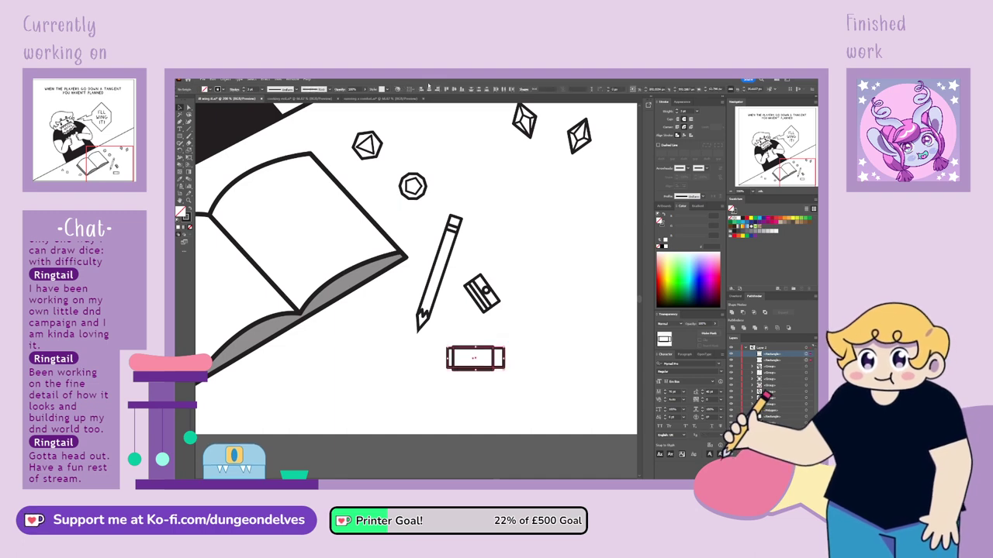
click(455, 90)
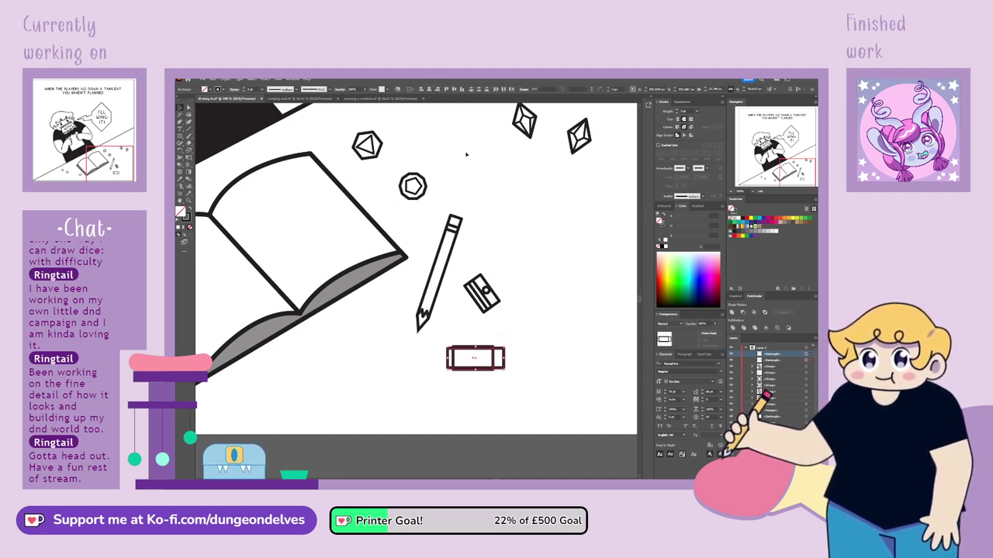
click(551, 384)
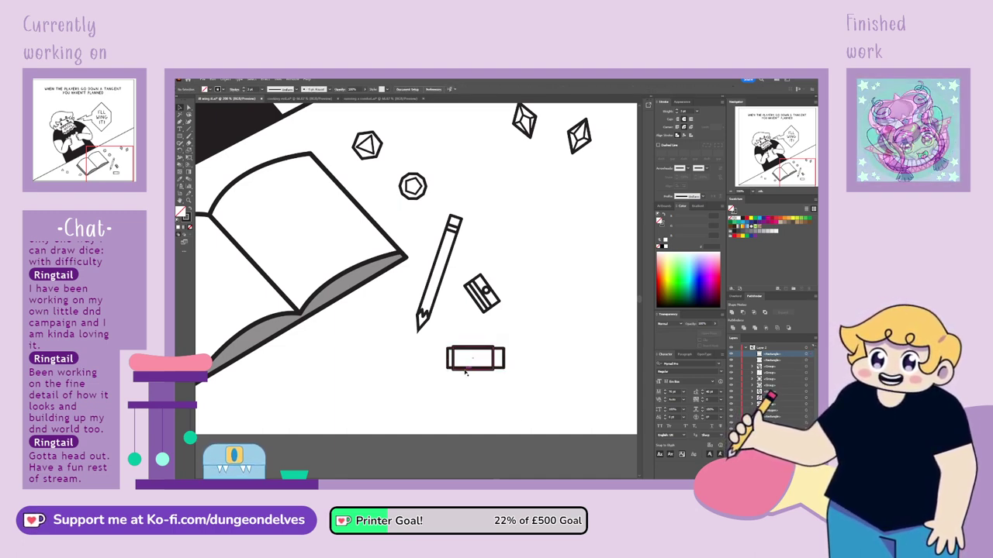
Fill the eraser's sleeve rectangle with white to hide the lines behind it.
click(496, 359)
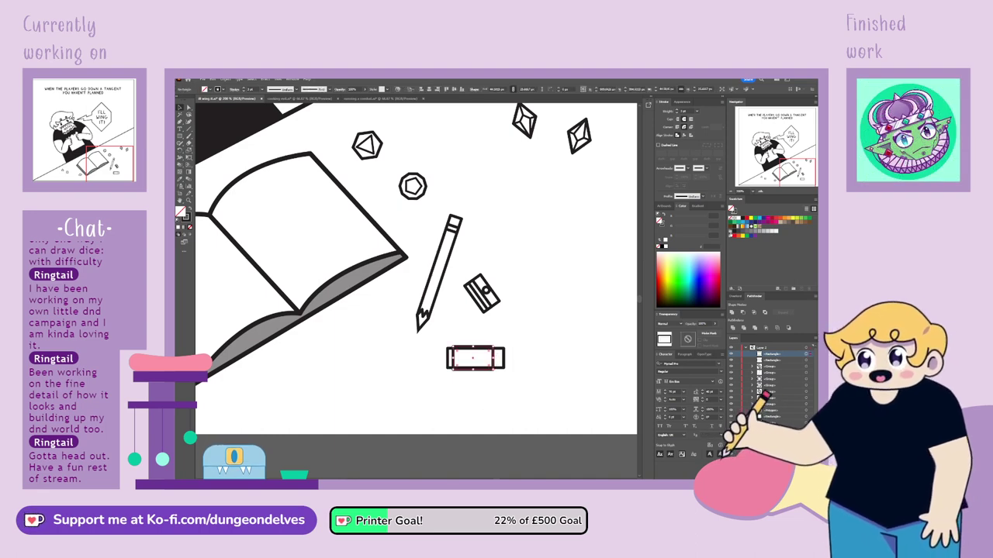
click(737, 220)
click(512, 404)
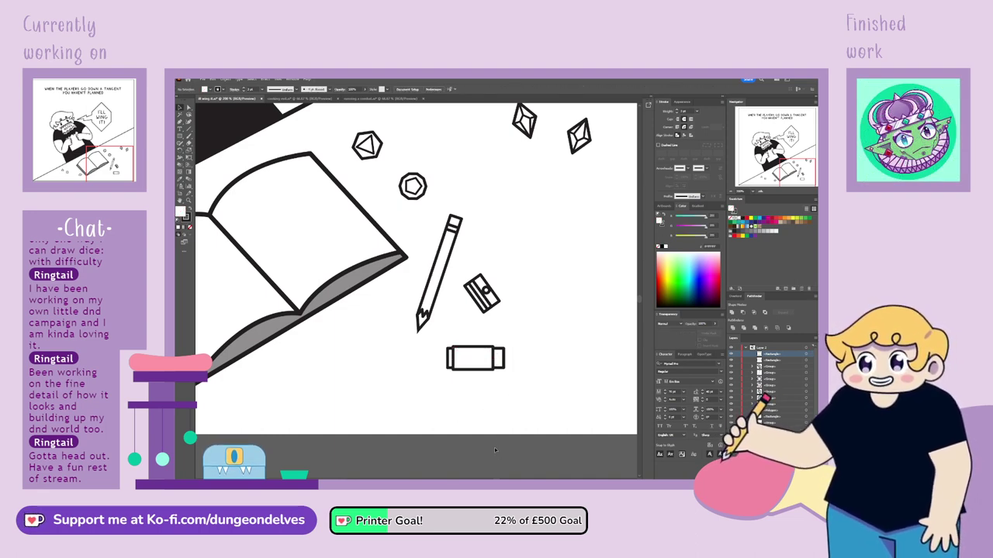
Adjust the length of the eraser's outer rectangle, group both shapes and move the eraser left beneath the book's right page.
click(504, 370)
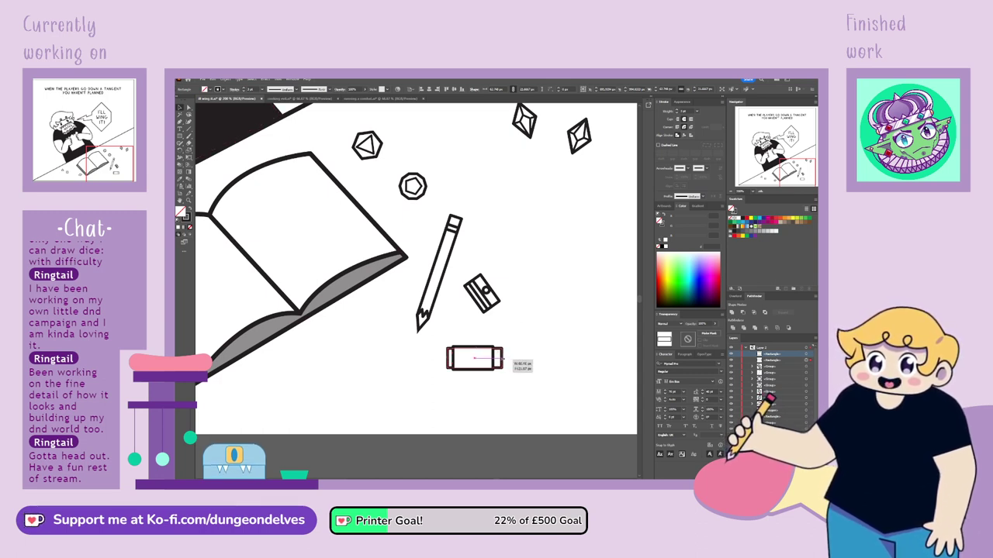
key(ctrl+shift+a)
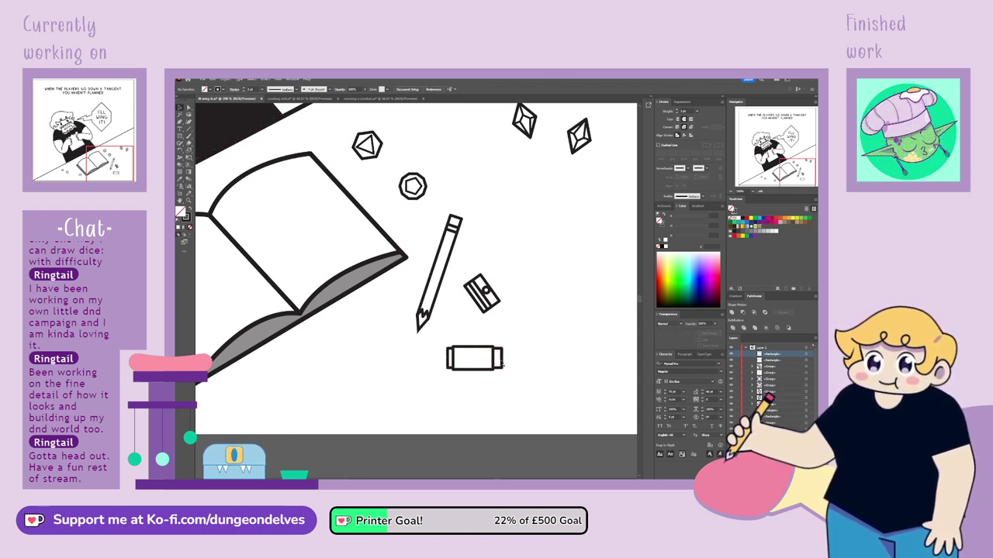
drag(504, 367, 523, 377)
click(523, 368)
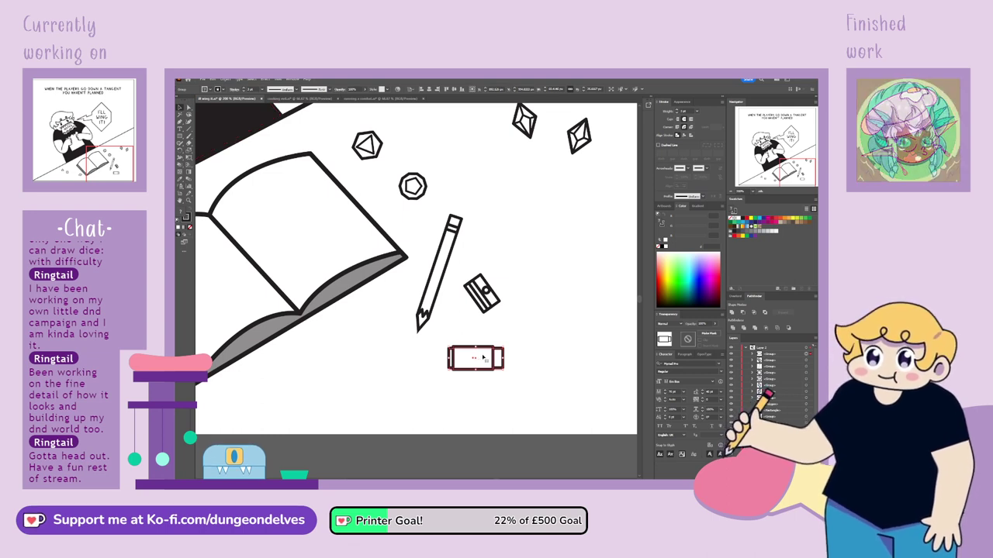
drag(482, 357, 375, 359)
key(ctrl+shift+a)
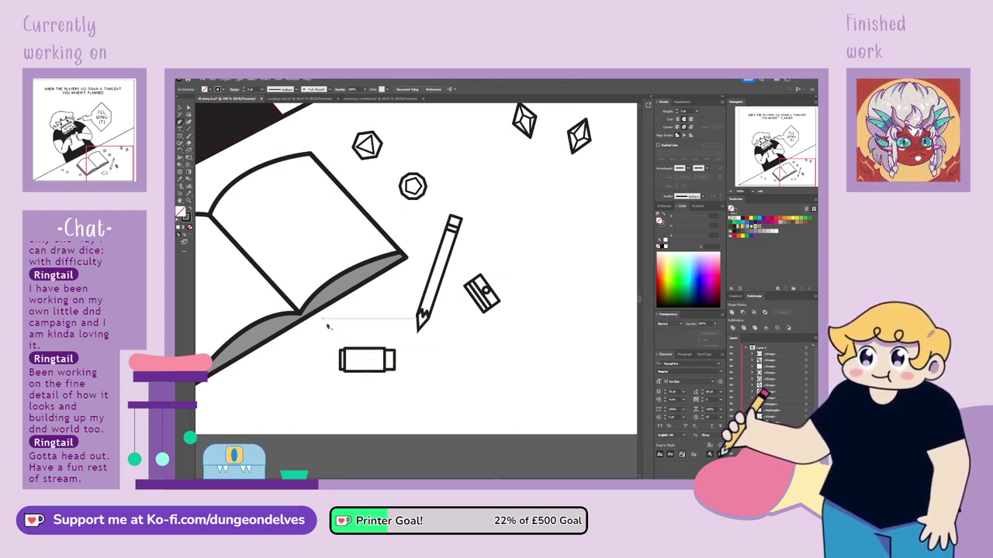
Draw a horizontal line across the eraser's sleeve slightly above its middle.
click(344, 357)
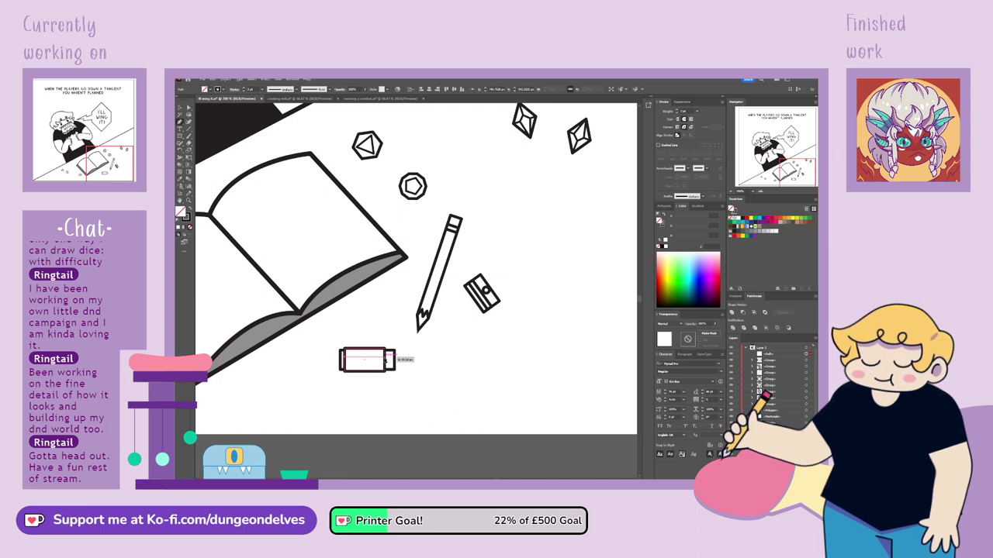
click(385, 357)
click(180, 108)
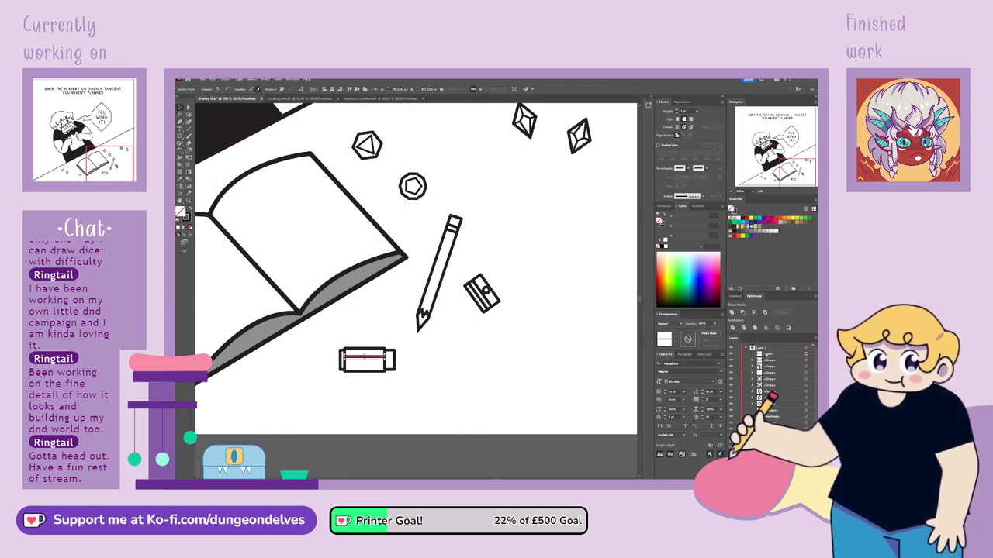
click(444, 408)
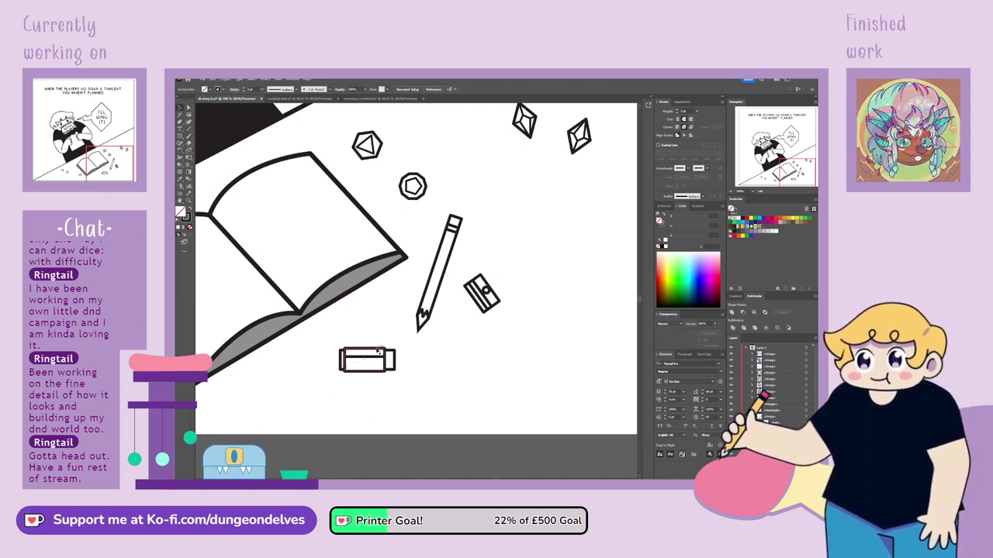
Rotate the eraser to a steep tilt and move it below the book's lower edge.
click(386, 358)
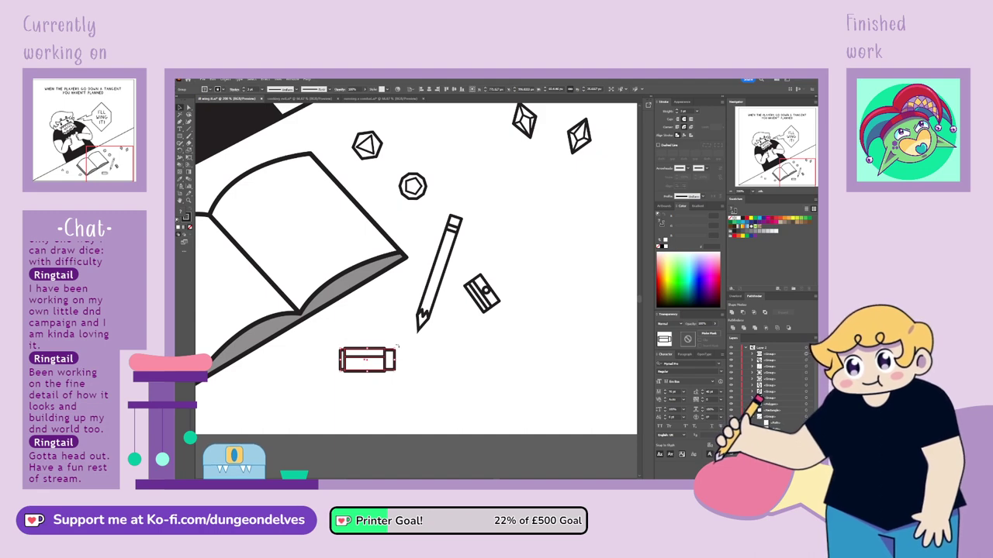
drag(398, 346, 380, 315)
drag(375, 359, 282, 380)
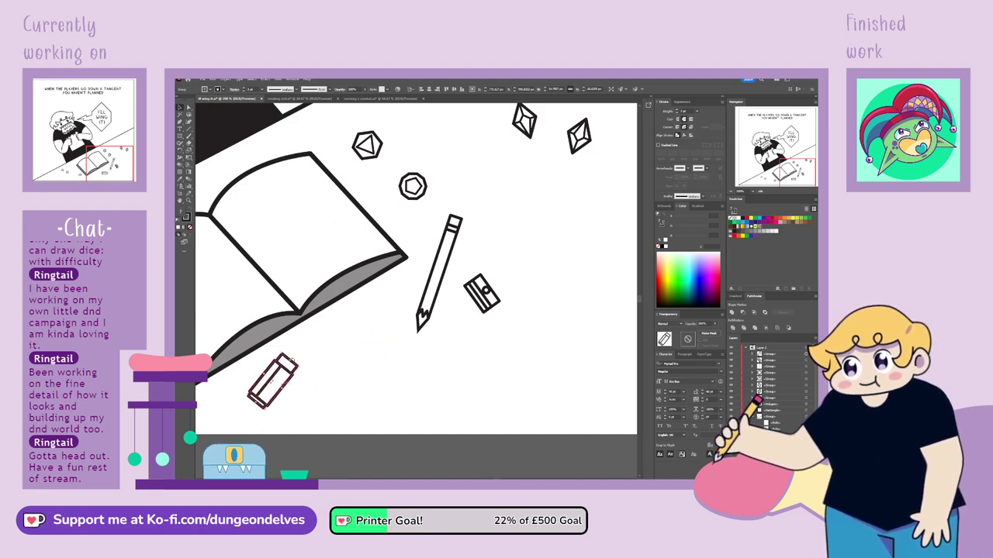
Move the eraser left of the book between the square die and the diamond-shaped die, and make its tilt steeper.
key(ctrl+minus)
key(ctrl+minus)
key(space)
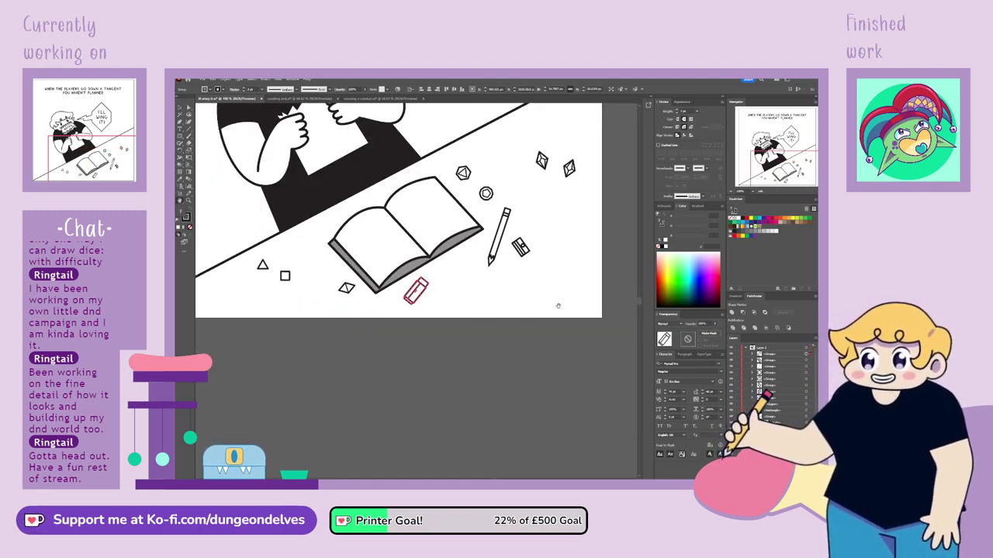
drag(557, 305, 550, 378)
drag(495, 354, 535, 371)
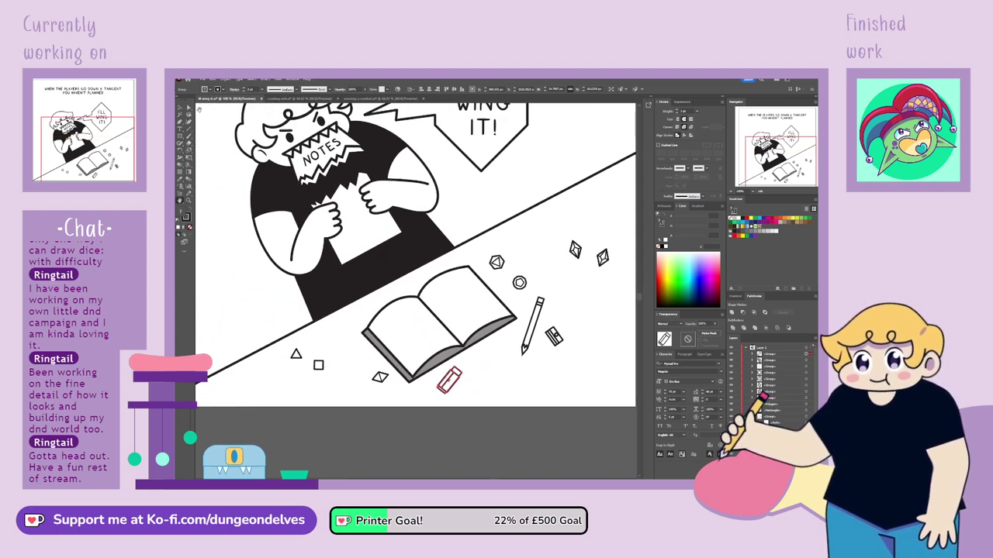
mouse_move(451, 382)
mouse_down()
mouse_move(543, 370)
mouse_move(547, 353)
mouse_move(339, 356)
mouse_move(355, 358)
mouse_move(365, 338)
mouse_move(357, 359)
mouse_up()
click(369, 346)
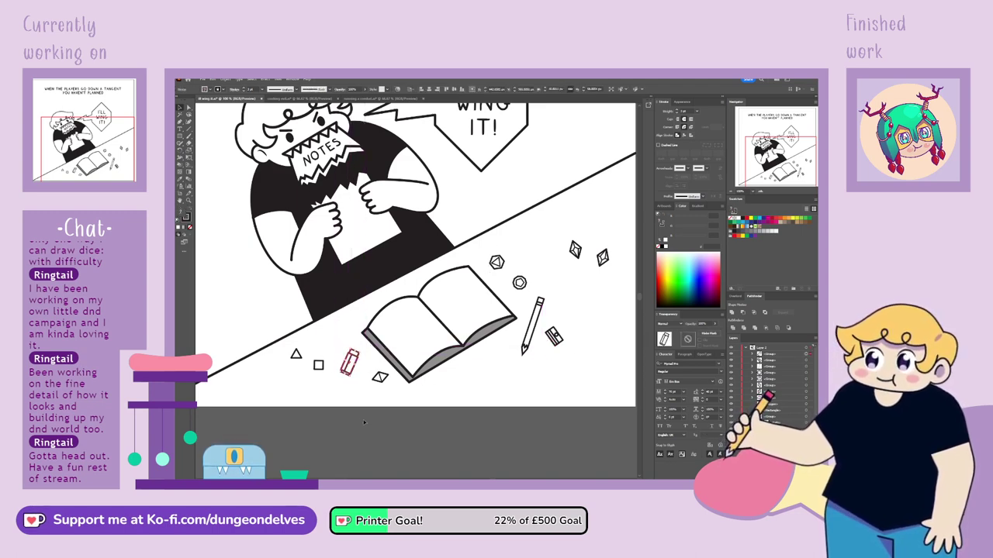
click(366, 421)
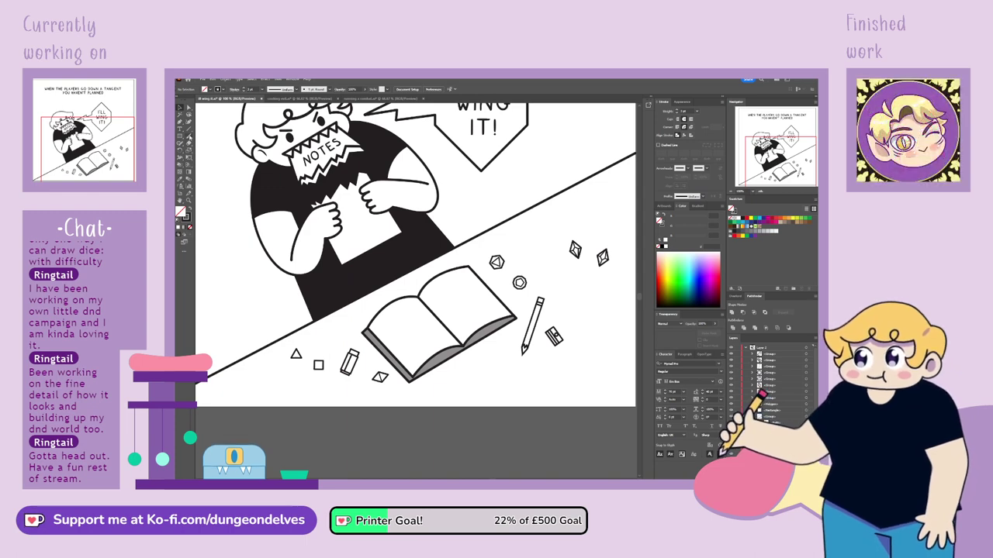
Draw three short strokes fanning out around the eraser's upper end, shift the left one closer and select all three.
key(ctrl+plus)
key(ctrl+plus)
key(ctrl+plus)
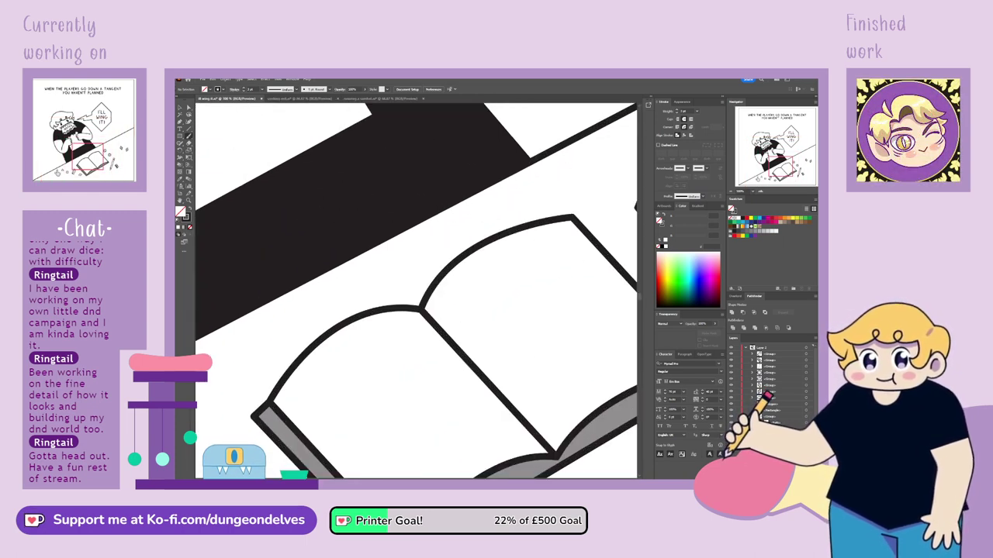
drag(779, 163, 772, 172)
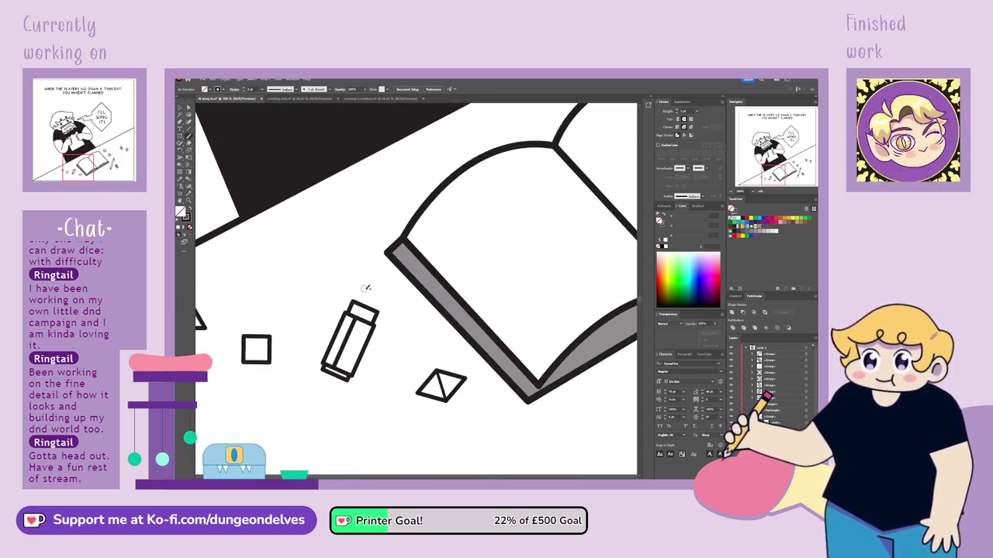
drag(370, 294, 379, 288)
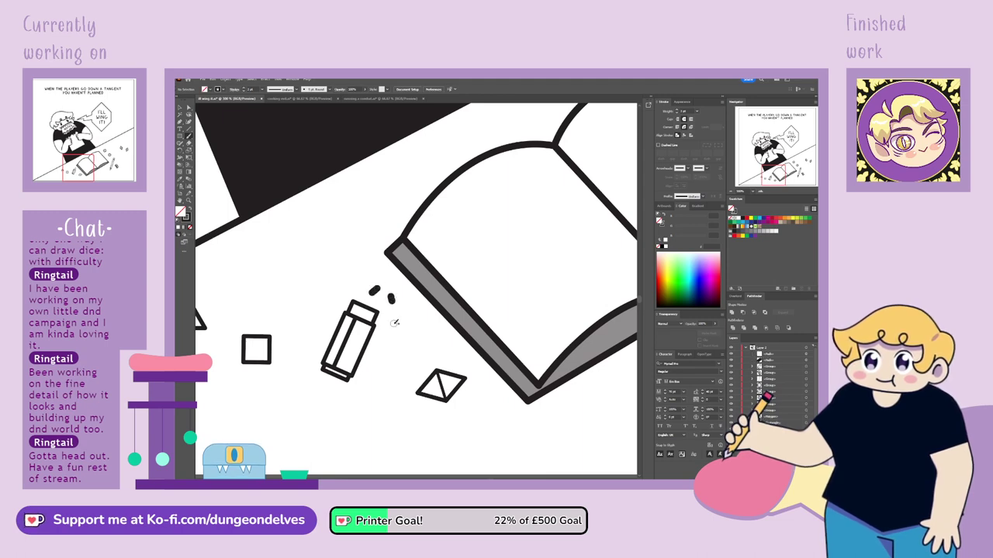
key(ctrl+z)
drag(392, 300, 394, 308)
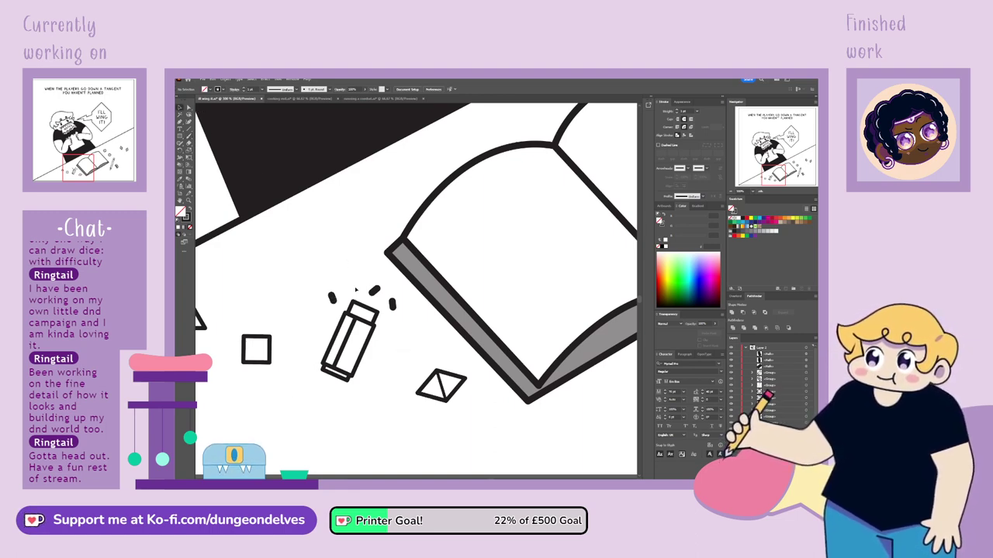
drag(334, 299, 338, 297)
shift+click(376, 291)
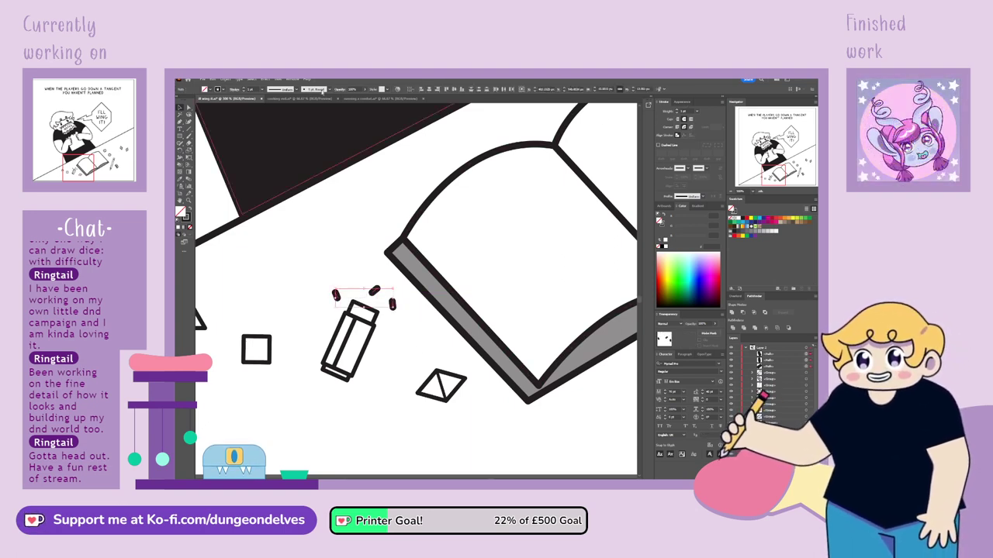
Apply a tapered width profile to the three strokes around the eraser's upper end and group them.
click(306, 121)
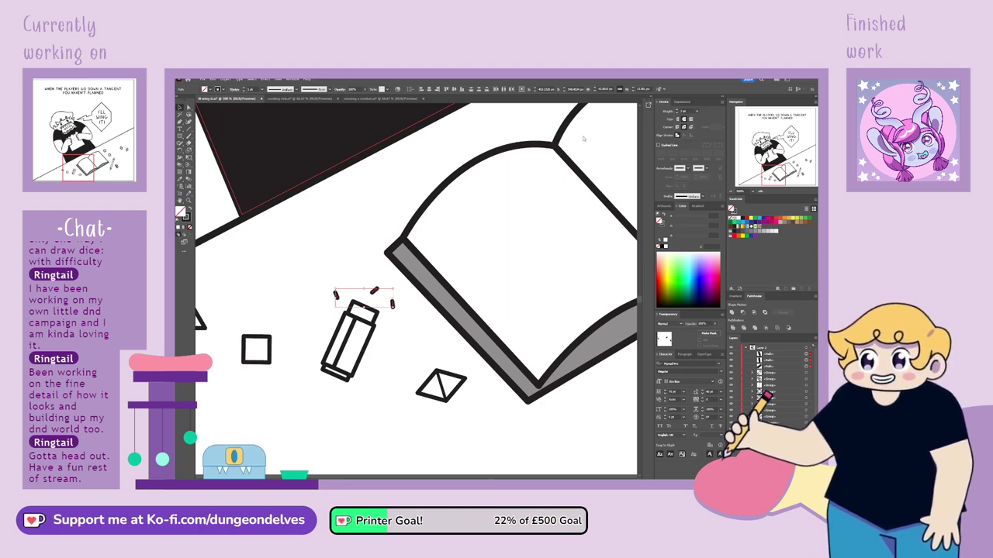
key(ctrl+g)
click(367, 432)
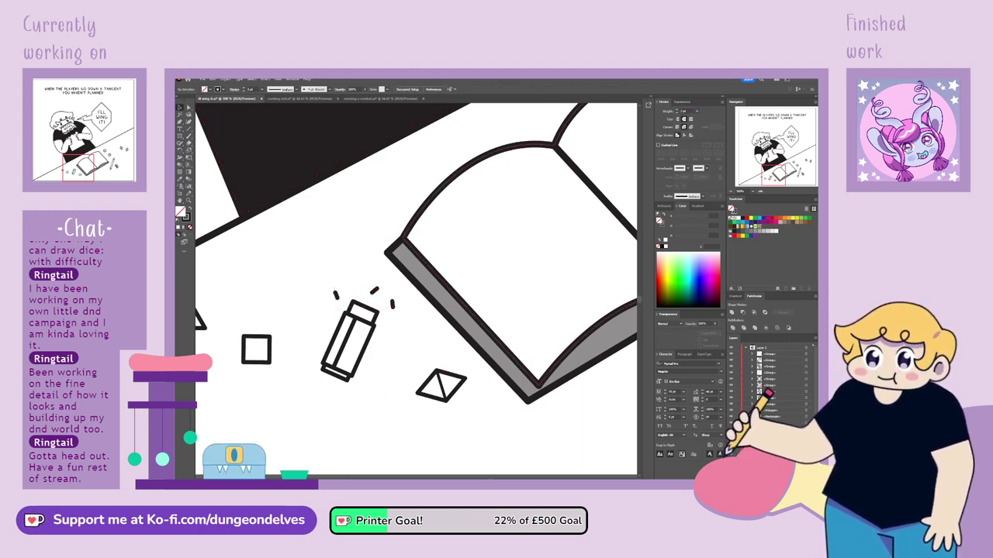
Examine the eraser's accent strokes and the arrangement of the props around the book against the whole comic.
key(ctrl+minus)
key(ctrl+minus)
key(ctrl+minus)
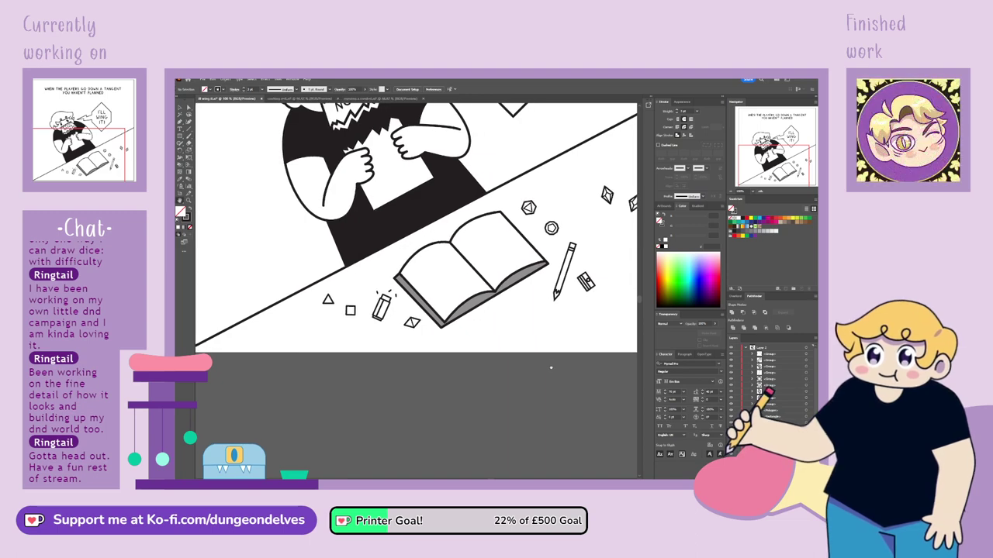
drag(552, 368, 489, 402)
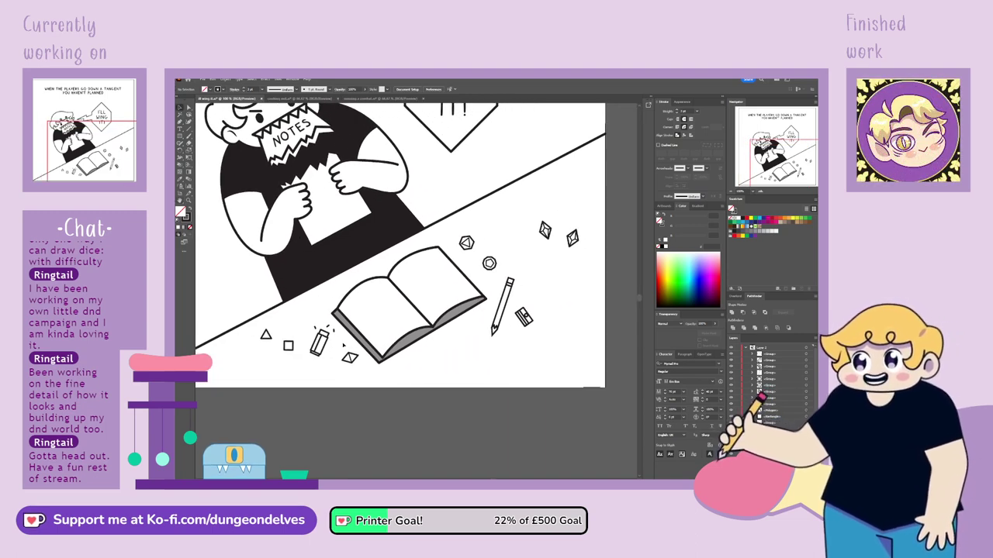
click(331, 330)
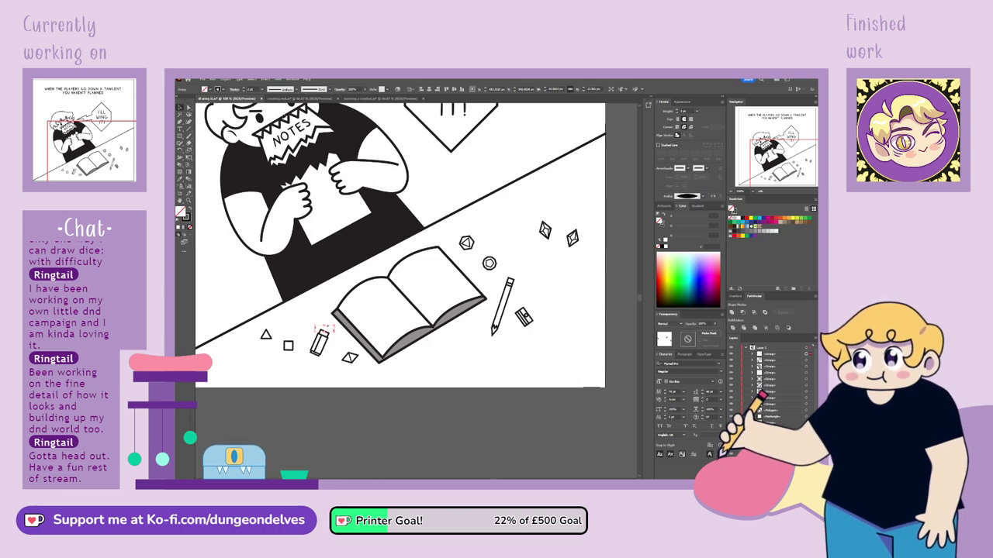
click(330, 428)
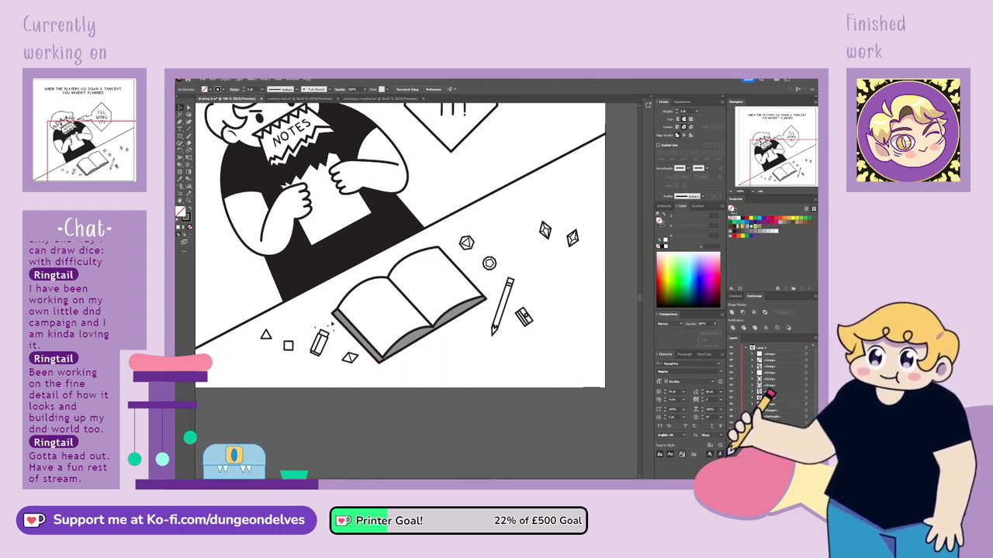
click(344, 332)
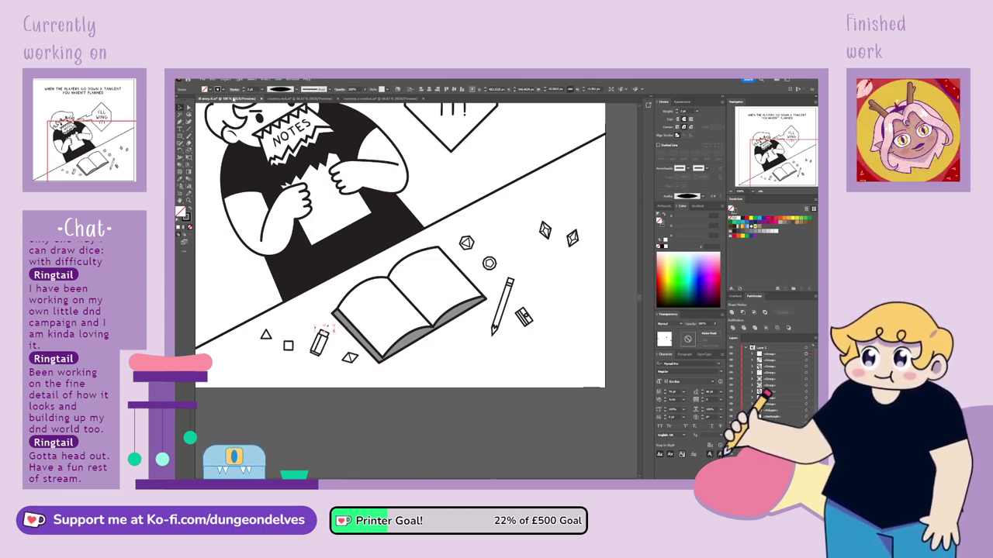
click(275, 419)
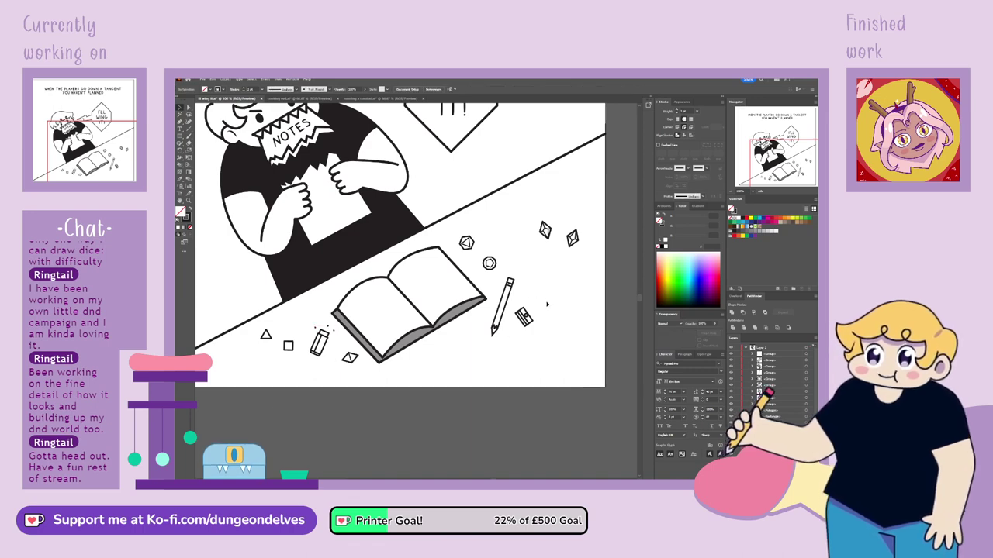
drag(557, 310, 541, 351)
mouse_move(497, 327)
mouse_down()
mouse_move(542, 313)
mouse_move(554, 335)
mouse_move(532, 339)
mouse_move(563, 321)
mouse_move(575, 346)
mouse_move(568, 353)
mouse_up()
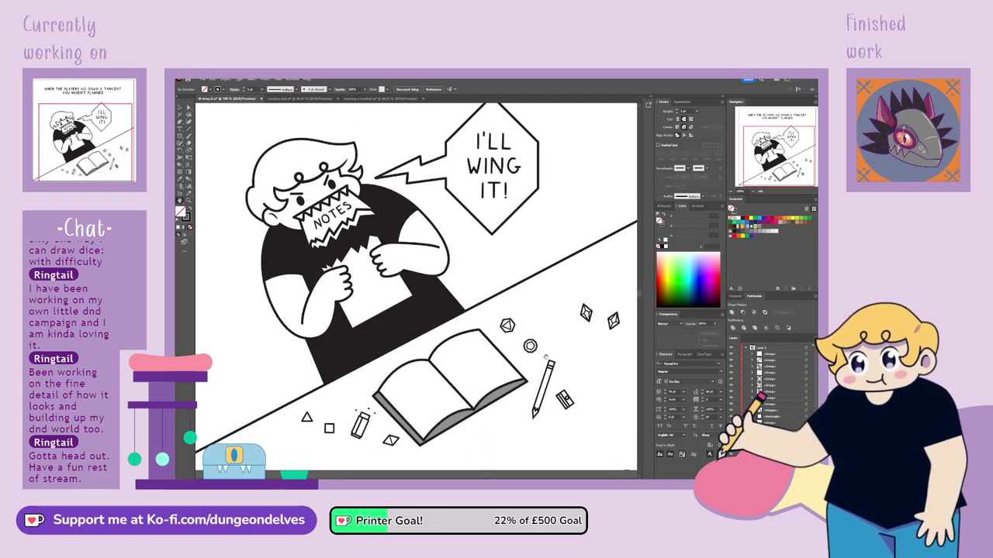
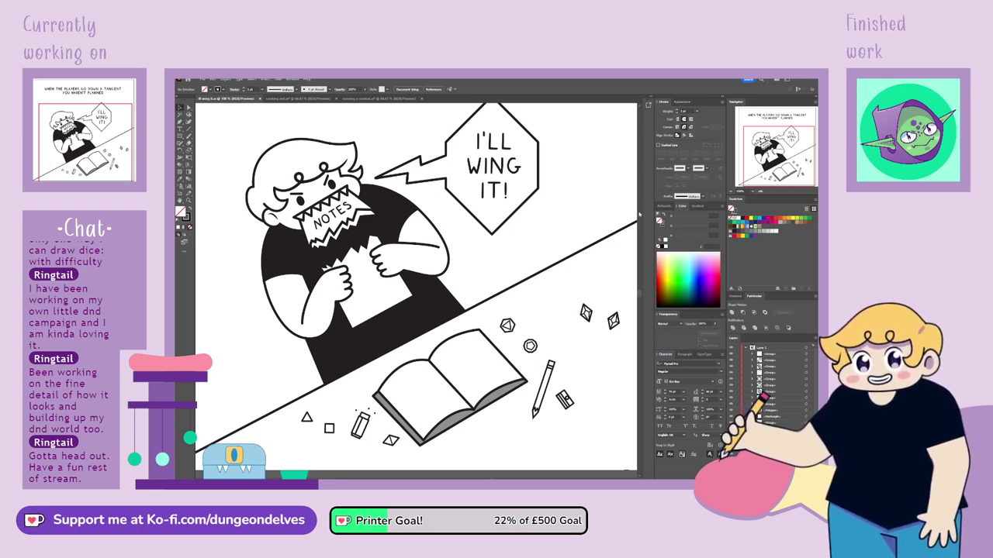
Move the two kite-shaped dice from the table's far right to the space below the book's lower edge.
key(ctrl+minus)
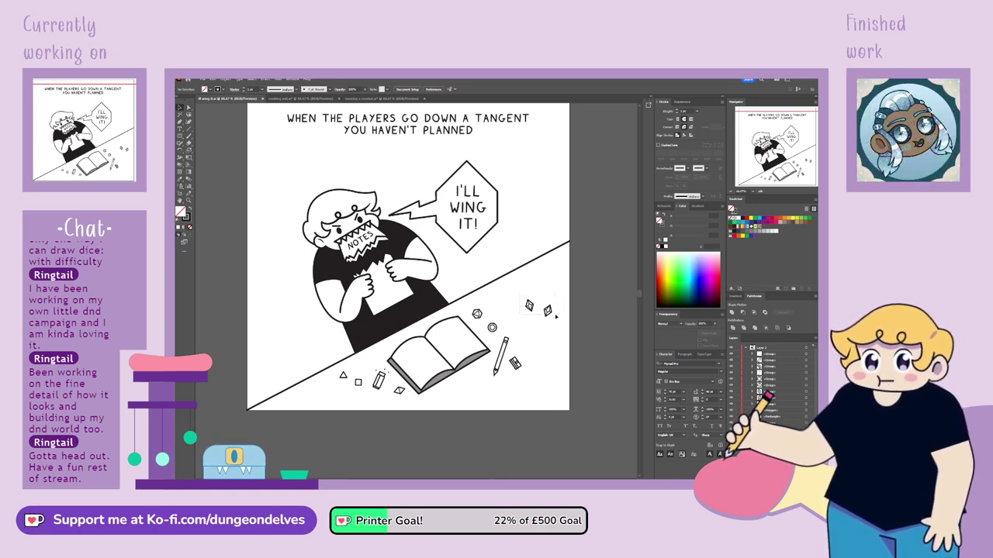
drag(554, 315, 474, 381)
click(501, 426)
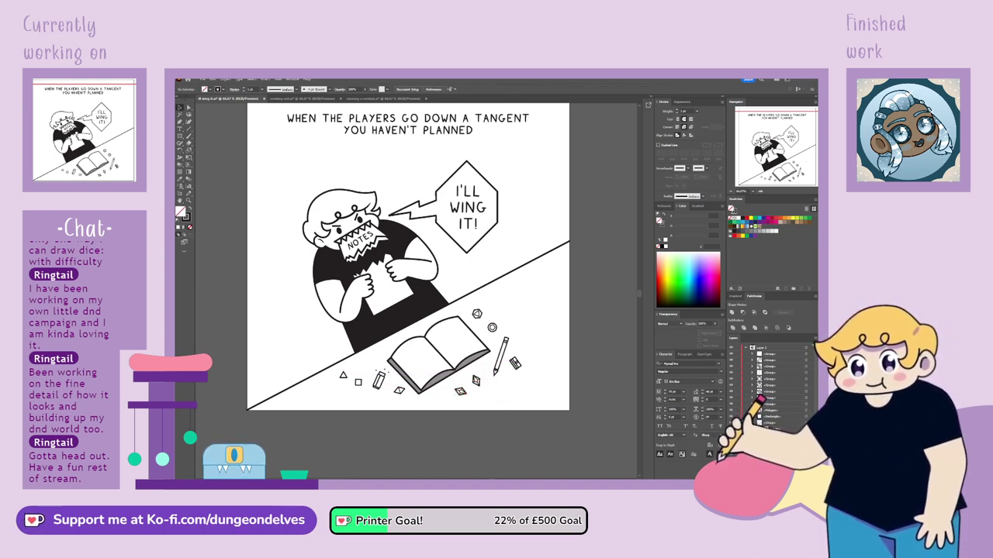
Draw an upright rectangle overlapping the artboard's right edge below the table line and set its stroke to 3 pt.
key(ctrl+plus)
key(ctrl+plus)
drag(497, 375, 276, 398)
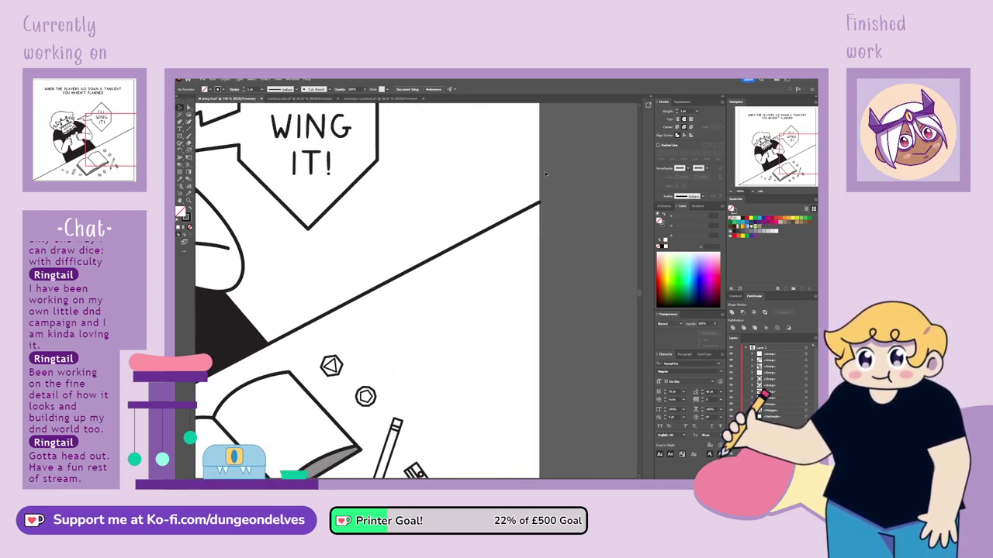
key(m)
drag(468, 271, 564, 417)
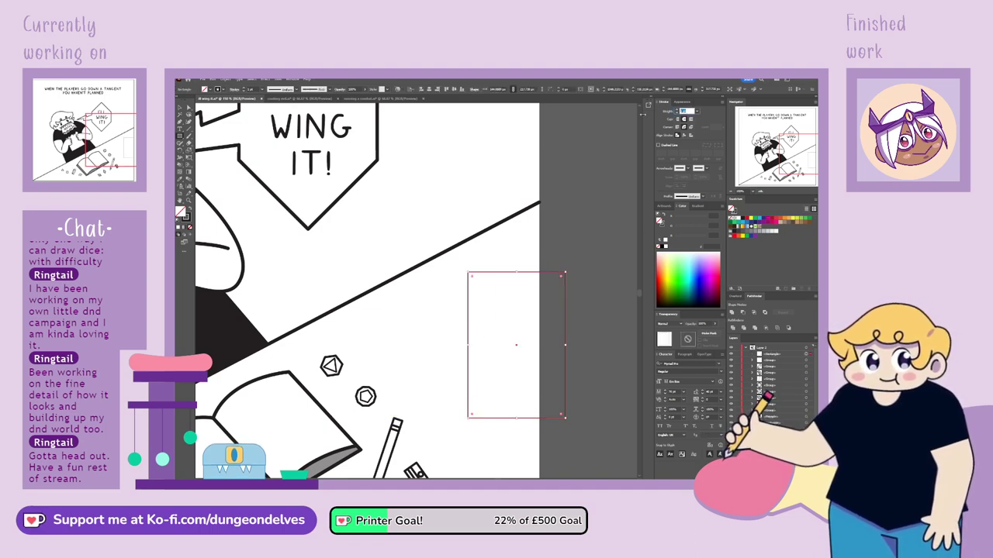
text(3)
key(Return)
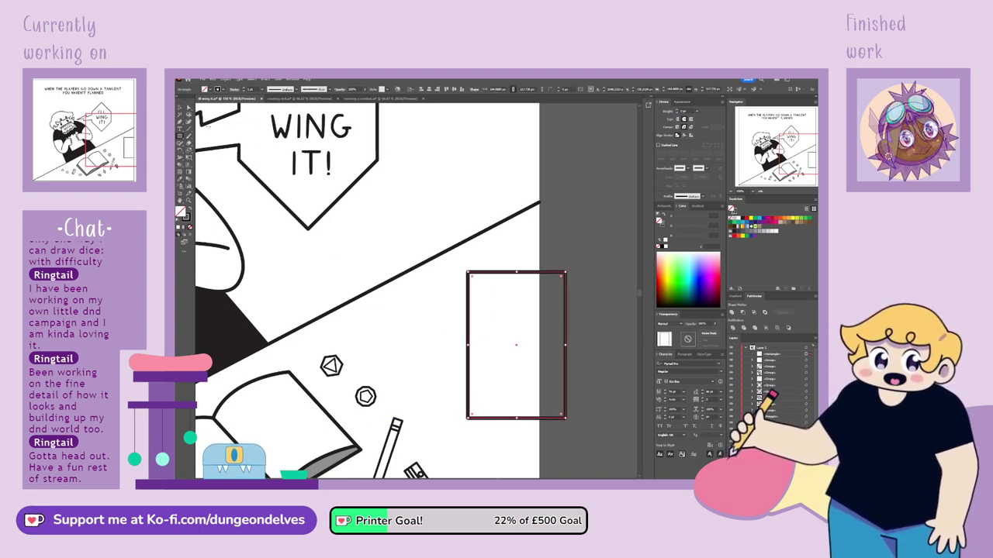
Fill the upright rectangle with white and widen it slightly to the right.
click(739, 218)
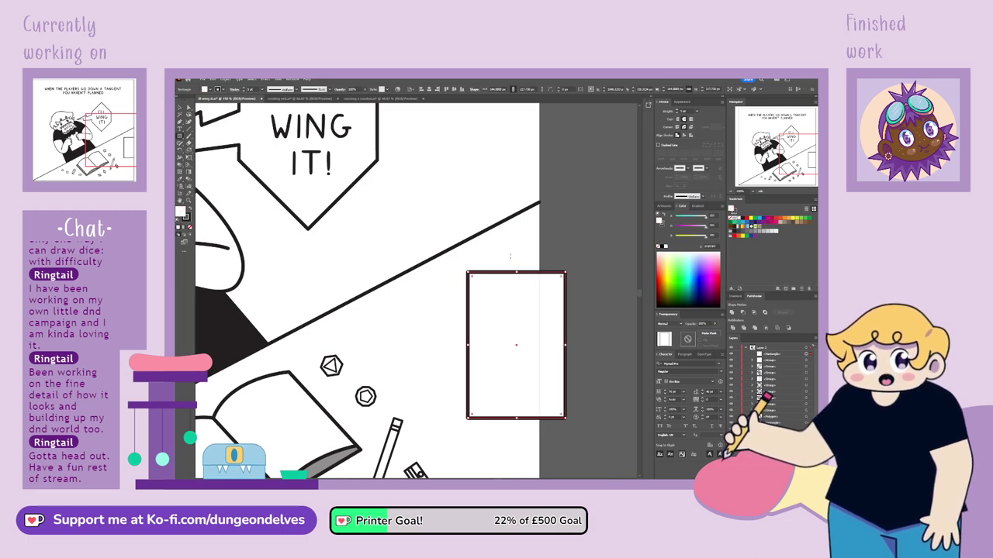
click(179, 107)
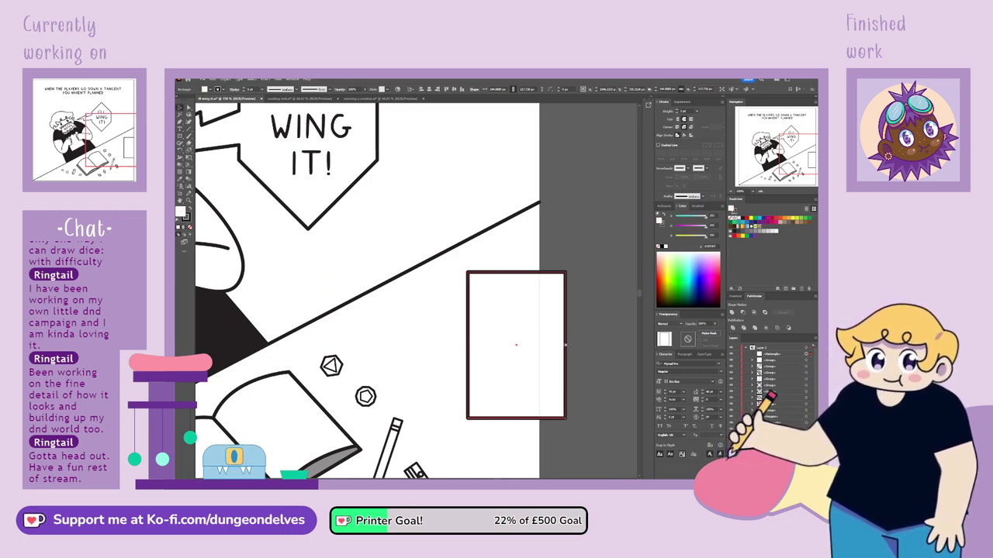
drag(565, 346, 574, 346)
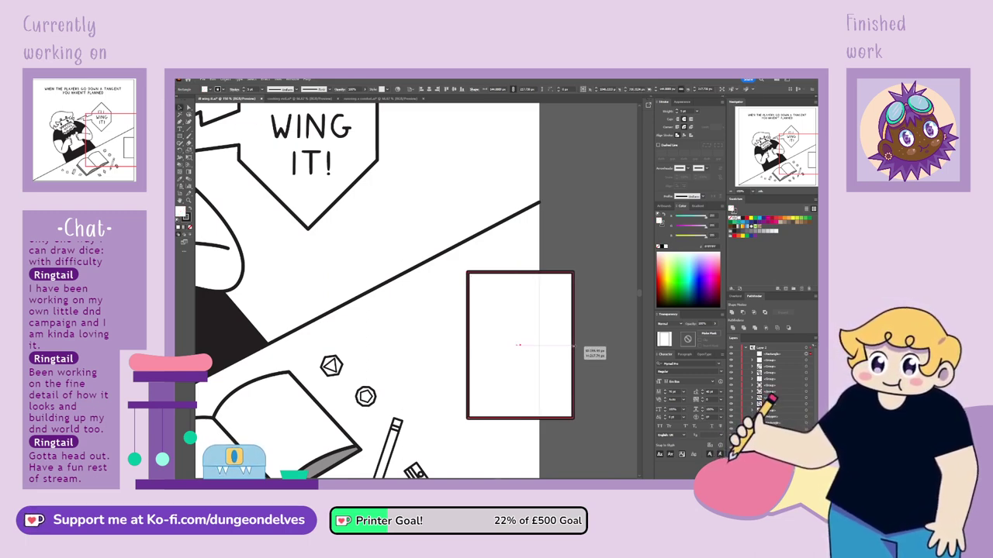
key(ctrl+shift+a)
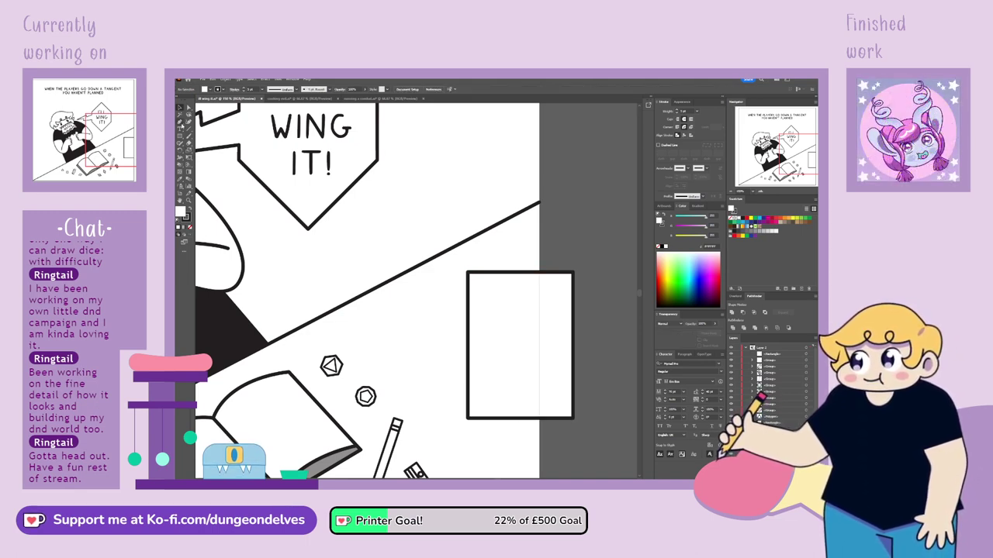
Add the text RULES beside the white rectangle in the hand-lettered capitals font.
click(180, 126)
click(427, 322)
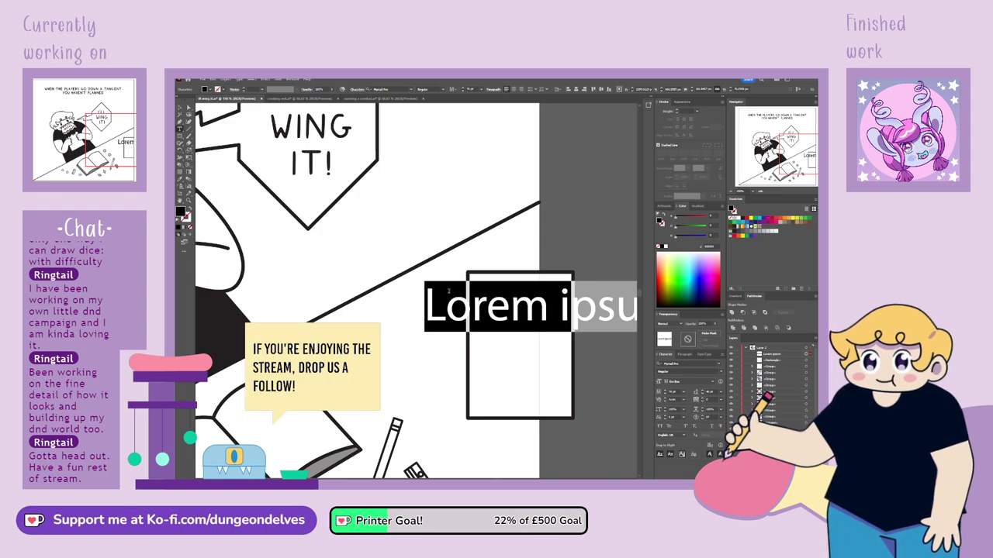
click(395, 87)
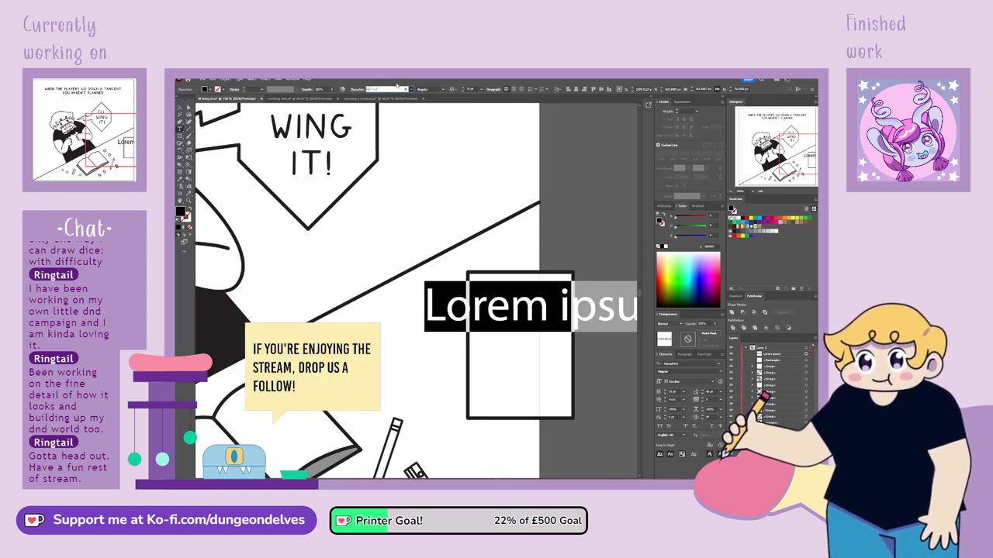
click(395, 126)
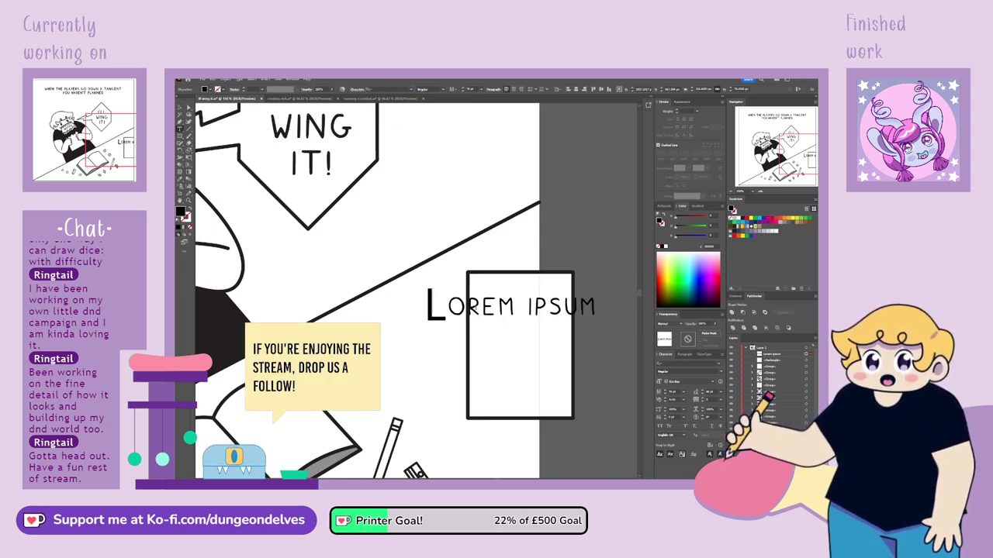
drag(478, 307, 381, 313)
key(BackSpace)
key(ctrl+a)
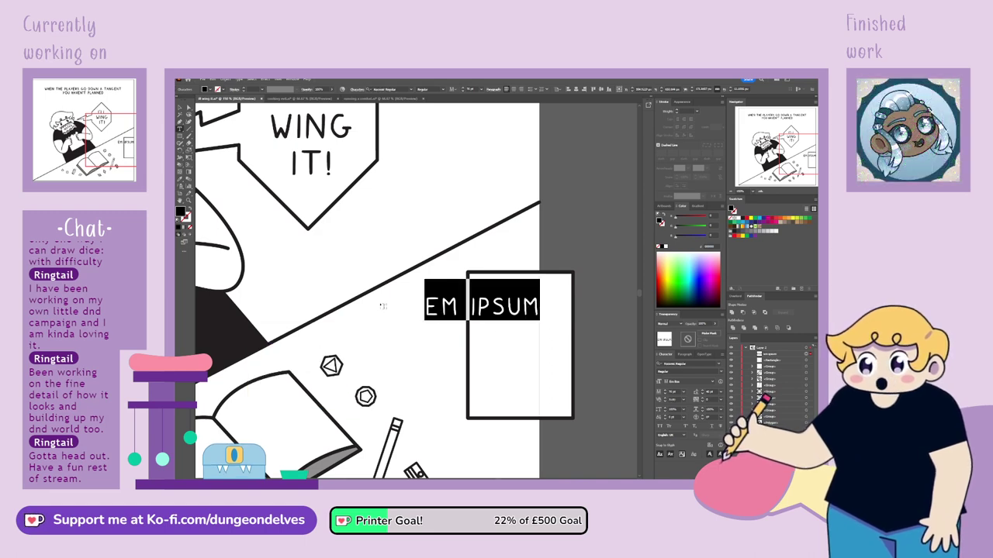
text(RULES)
key(Escape)
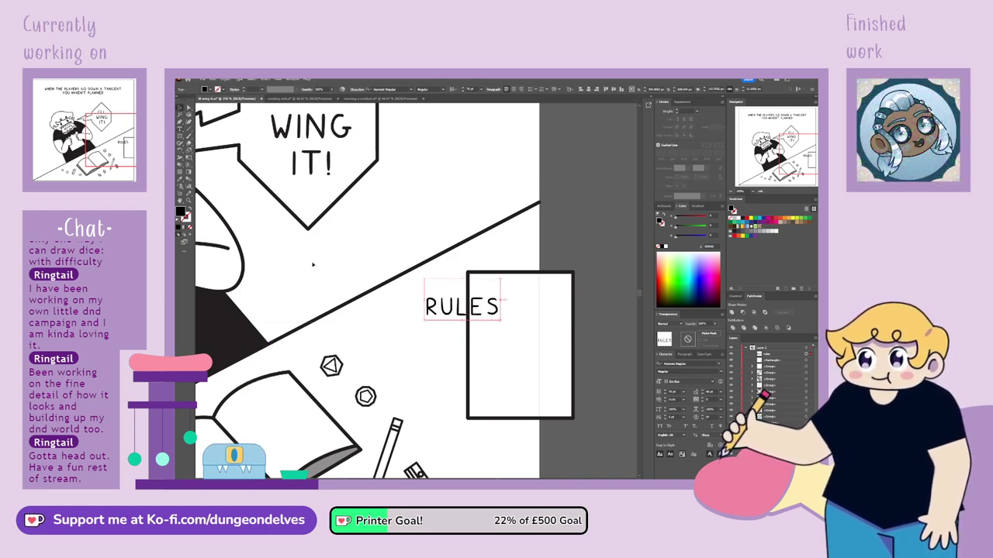
Give the RULES text a black stroke and move it to the top of the white rectangle.
key(x)
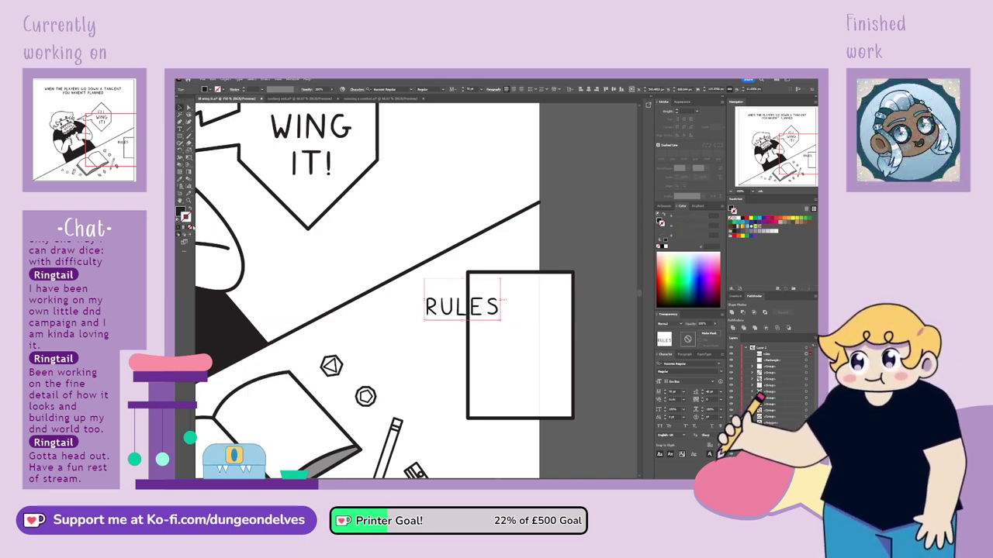
click(178, 227)
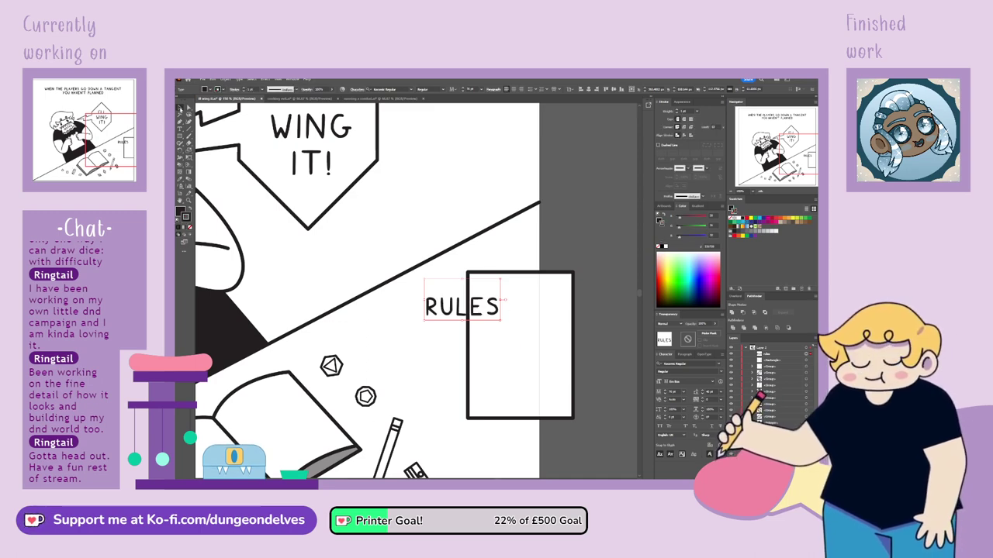
drag(503, 310, 556, 305)
click(602, 310)
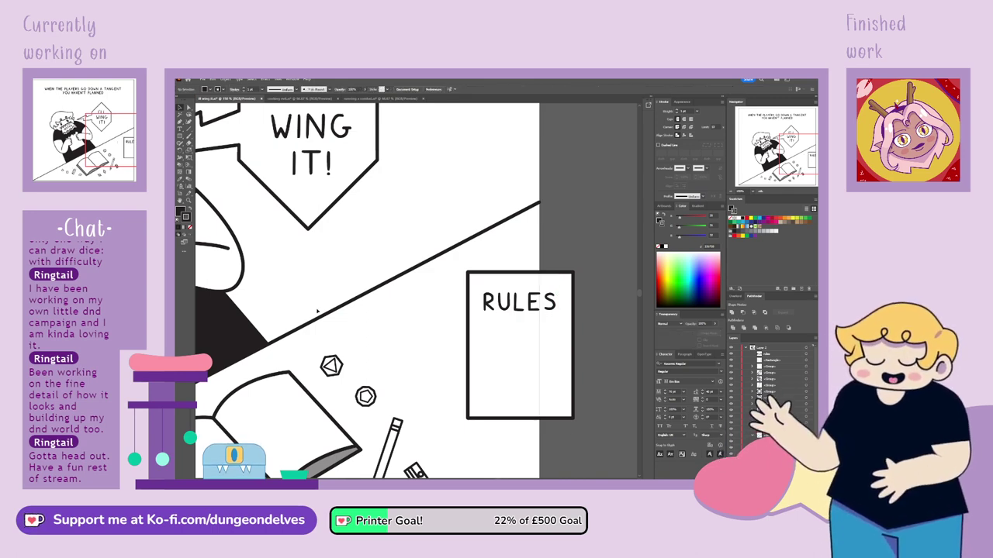
Draw an open, unfilled angular outline with five points below RULES, both ends resting on the rectangle's bottom edge.
click(190, 227)
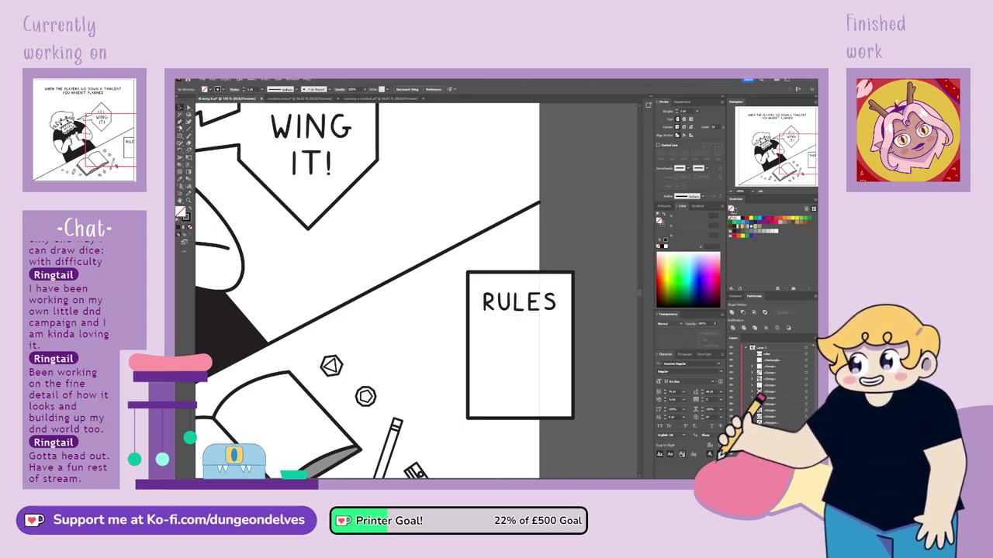
click(181, 122)
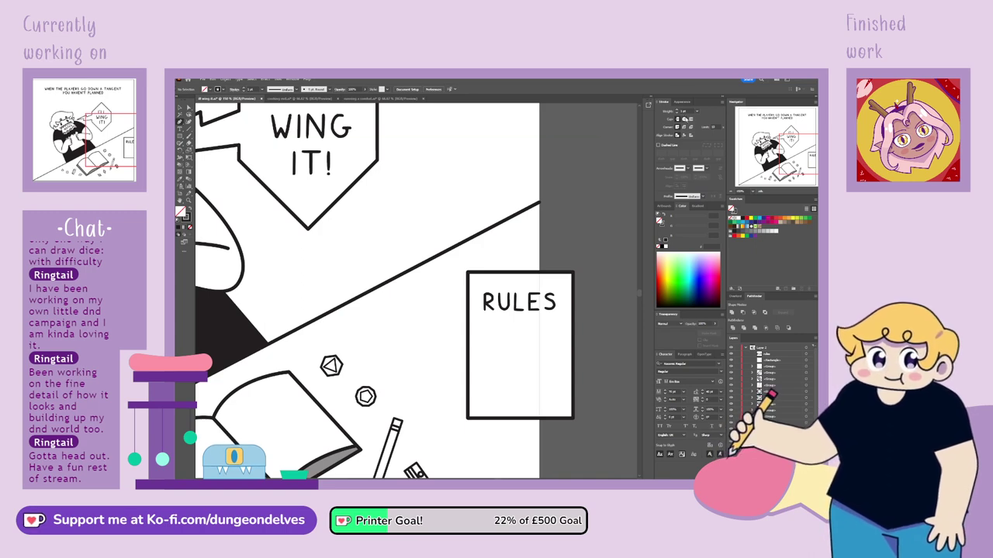
click(545, 418)
click(535, 329)
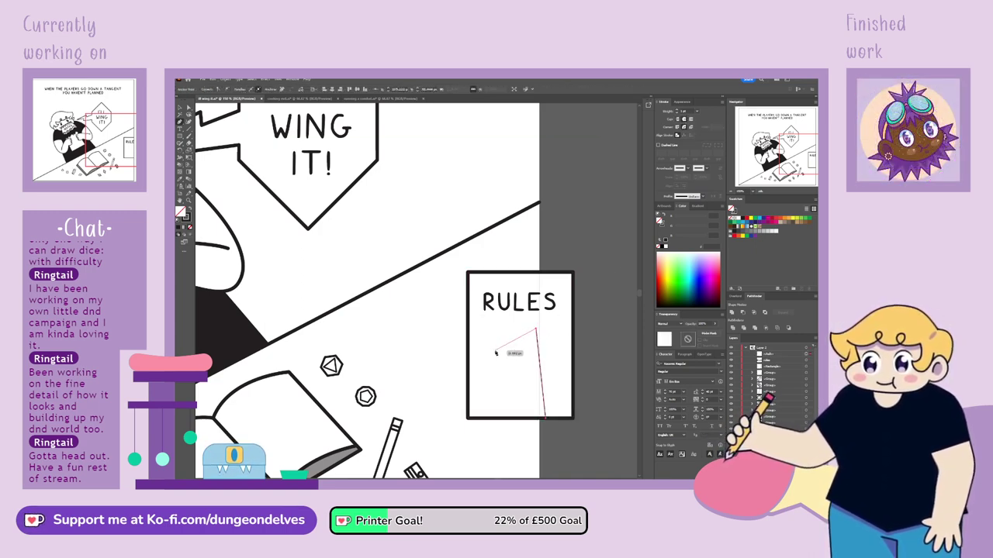
click(495, 353)
click(515, 358)
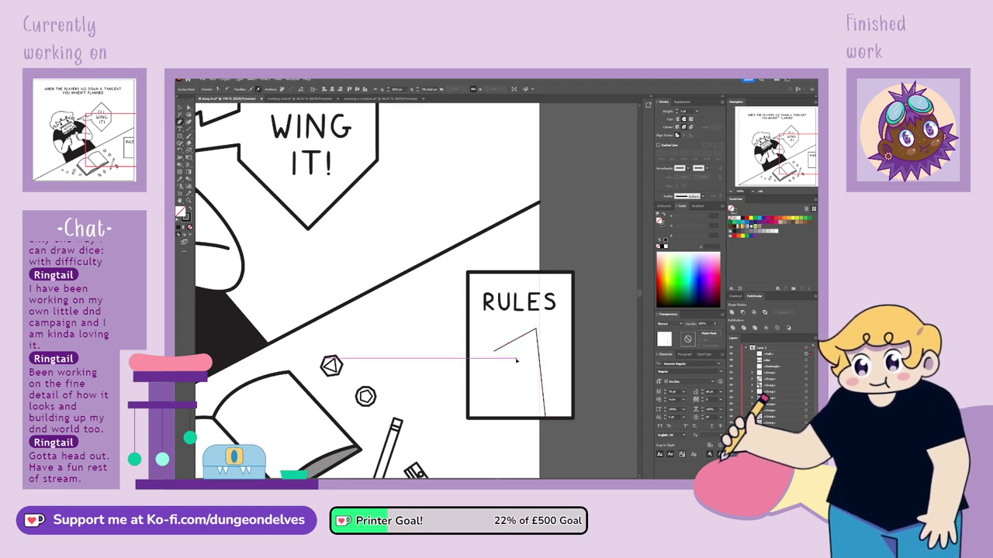
click(510, 419)
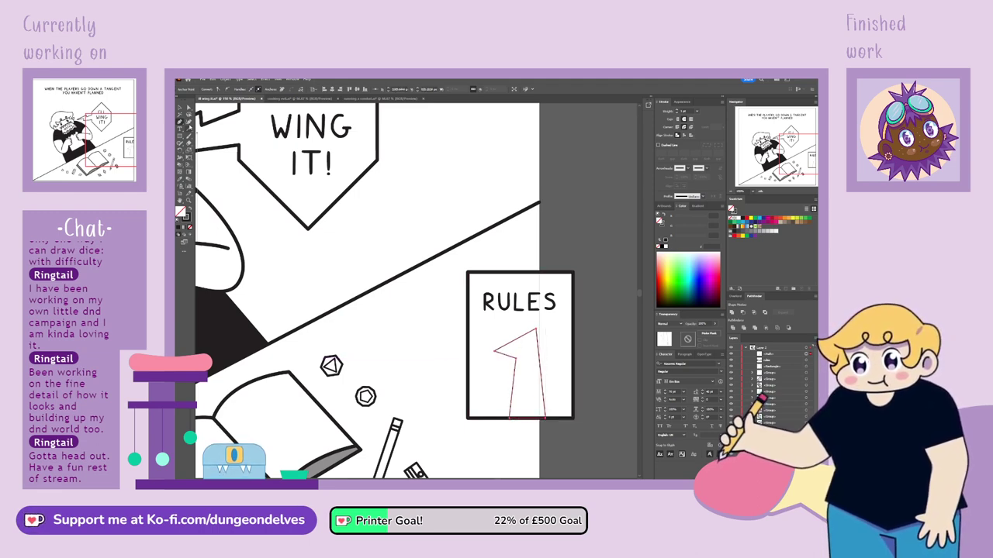
Set the angular outline's stroke to 3 pt and shift it slightly left within the rectangle.
key(v)
double_click(684, 111)
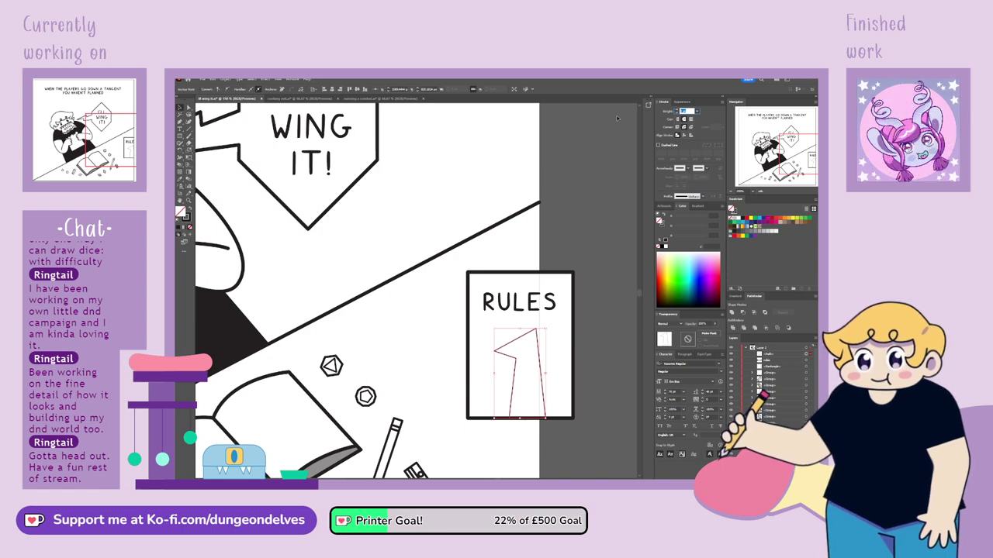
text(3)
key(Return)
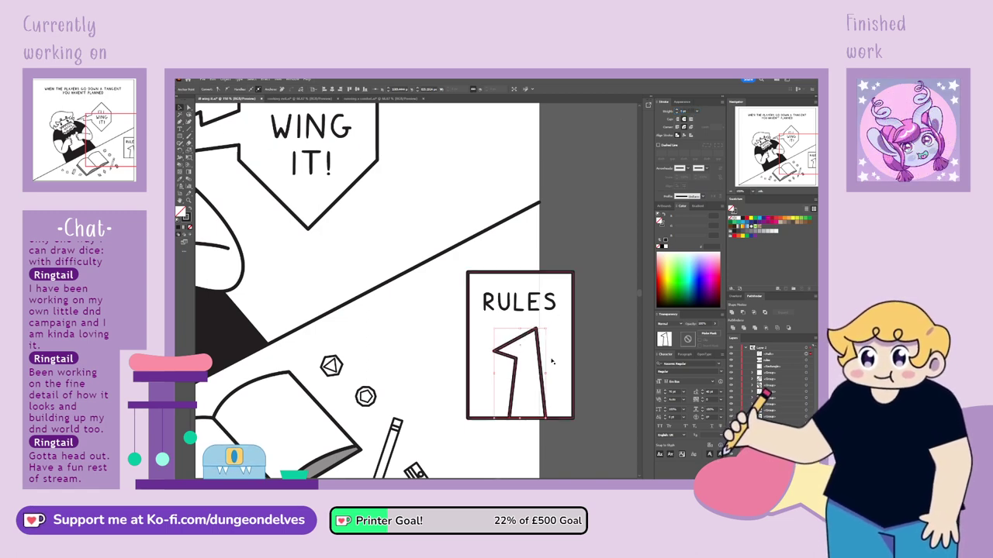
drag(543, 386, 539, 382)
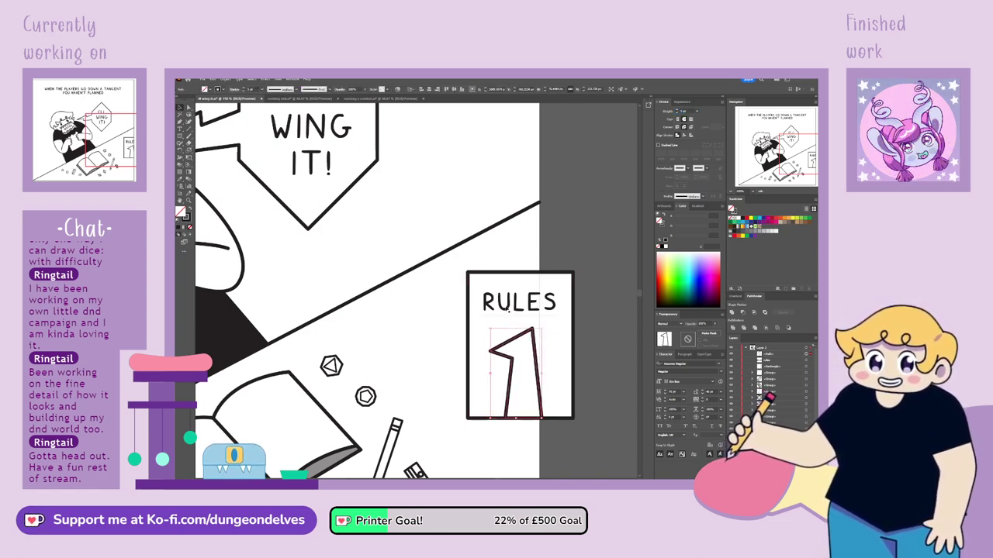
Adjust the angular outline's corner points, extending the beak tip outward, raising the peak, and widening the base toward the right.
click(188, 107)
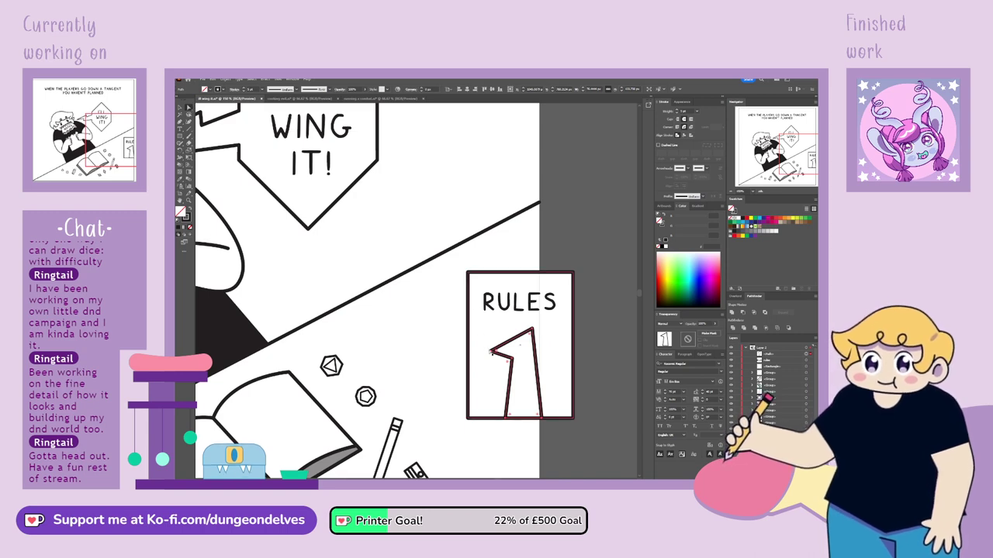
drag(492, 353, 488, 356)
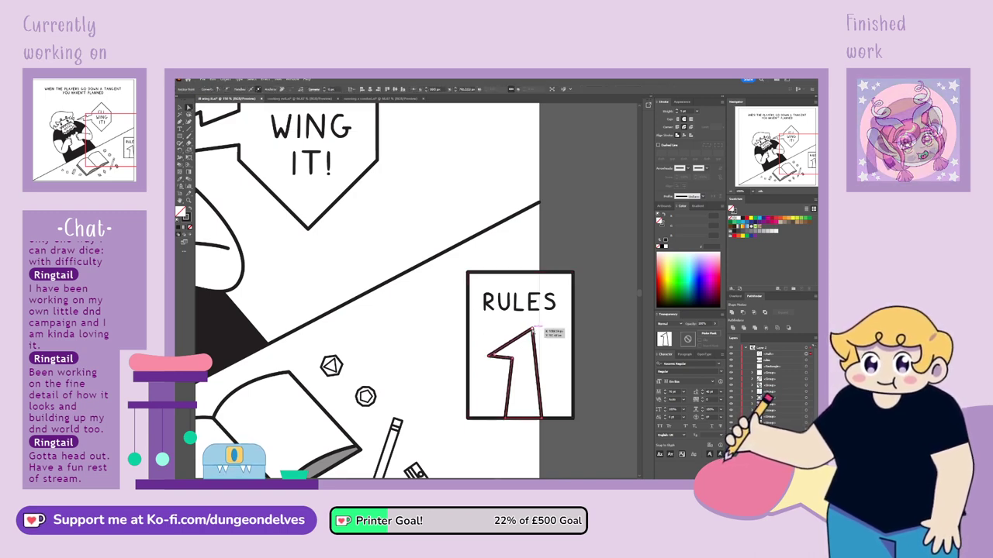
drag(533, 329, 532, 325)
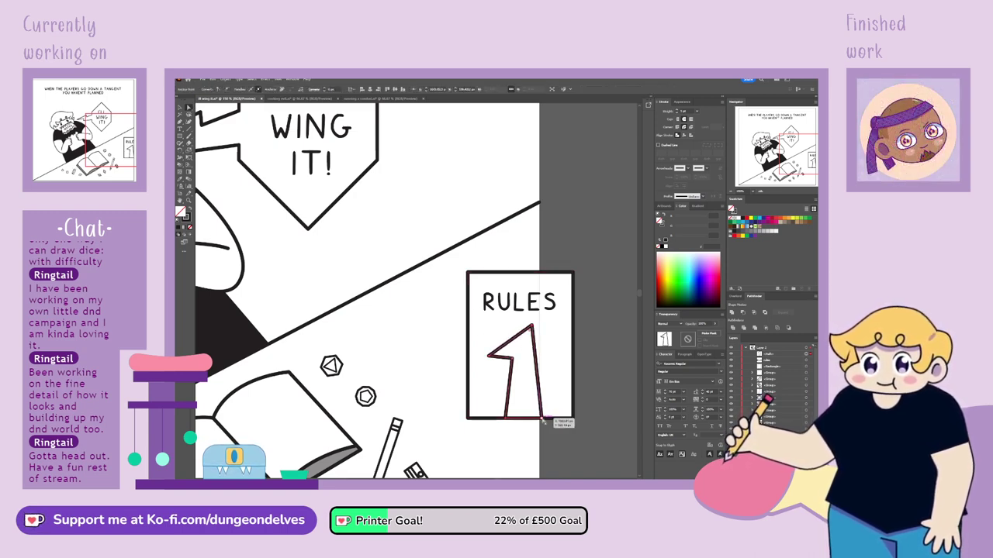
mouse_move(542, 420)
mouse_down()
mouse_move(559, 421)
mouse_move(548, 418)
mouse_up()
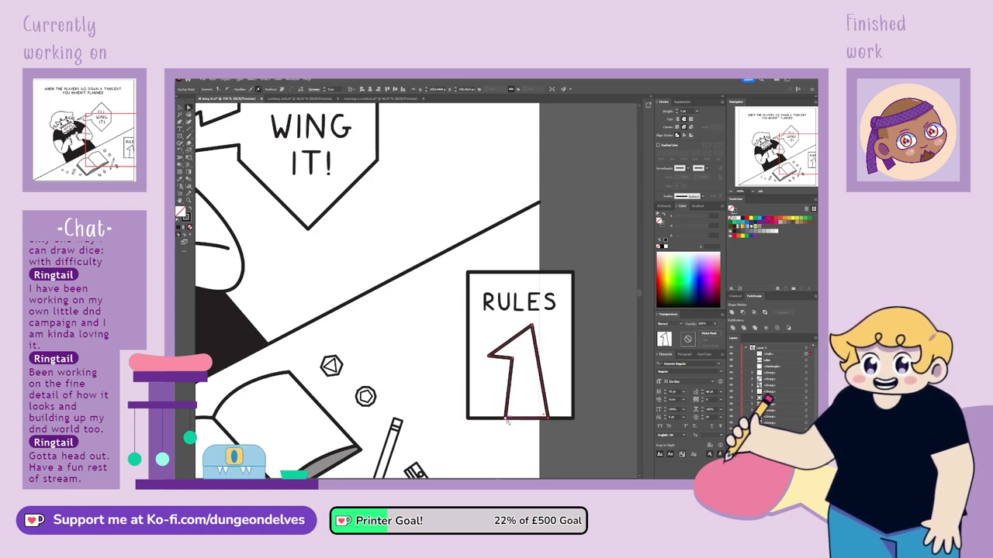
drag(513, 359, 511, 358)
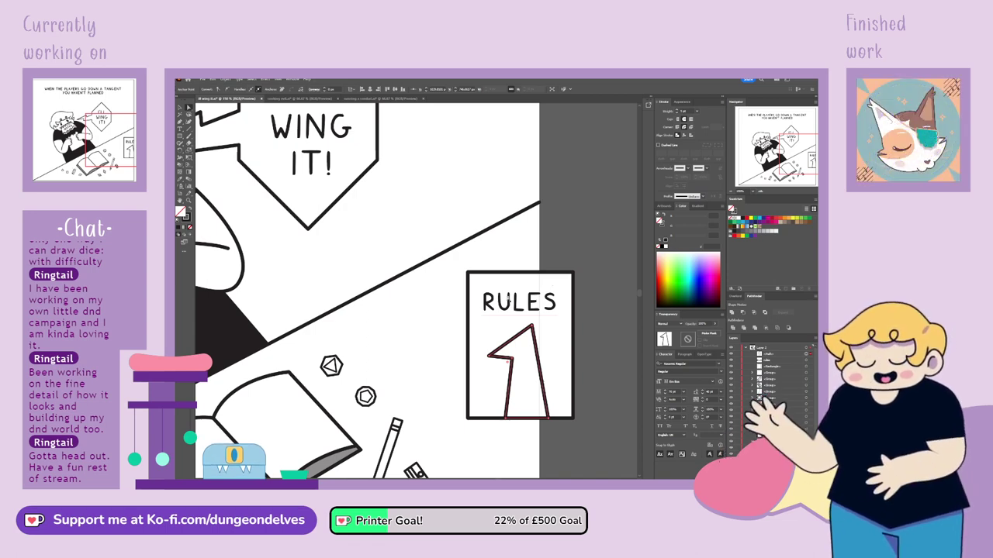
drag(490, 356, 488, 358)
click(303, 198)
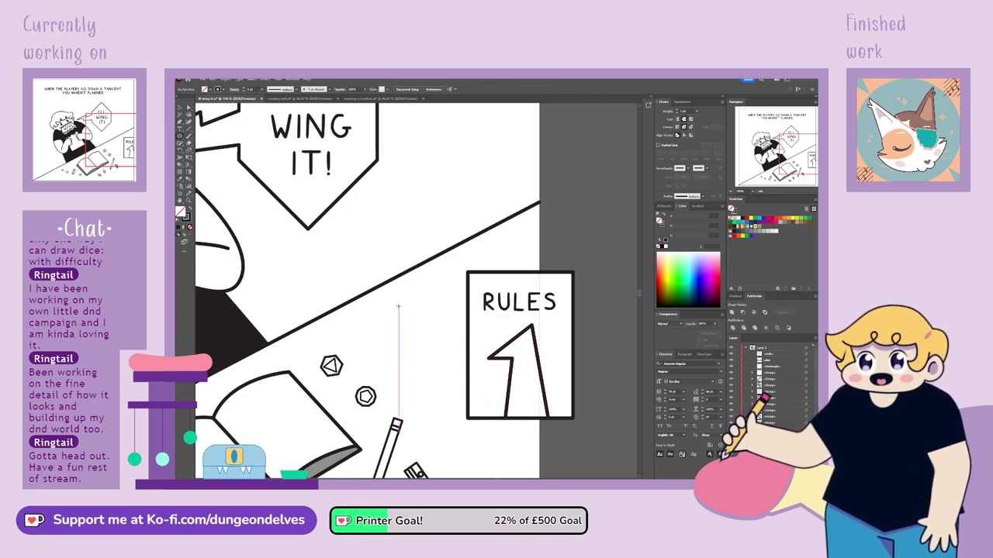
Draw a circle beside the RULES screen, place an overlapping copy slightly above it, and fill both circles white.
drag(399, 305, 454, 360)
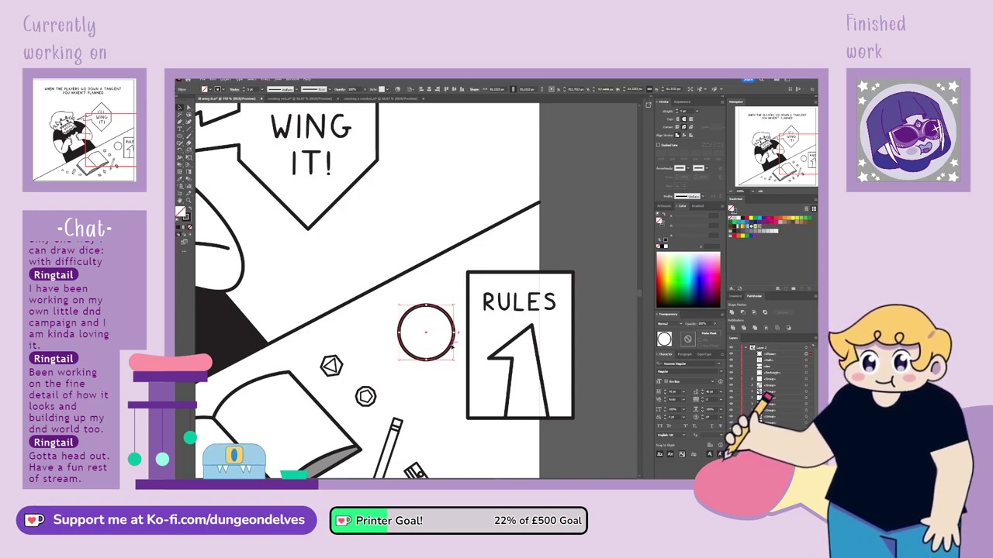
drag(452, 346, 454, 327)
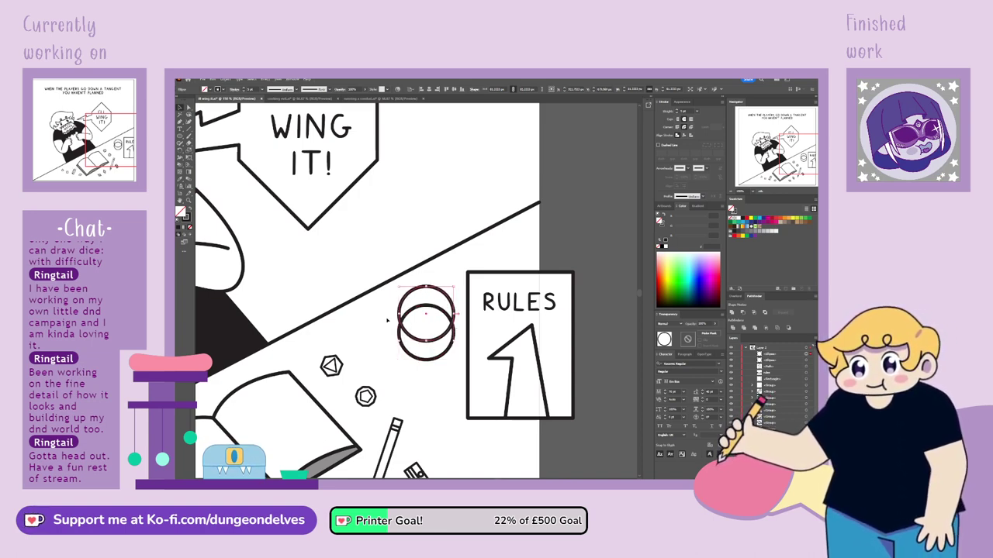
drag(387, 320, 459, 390)
click(739, 219)
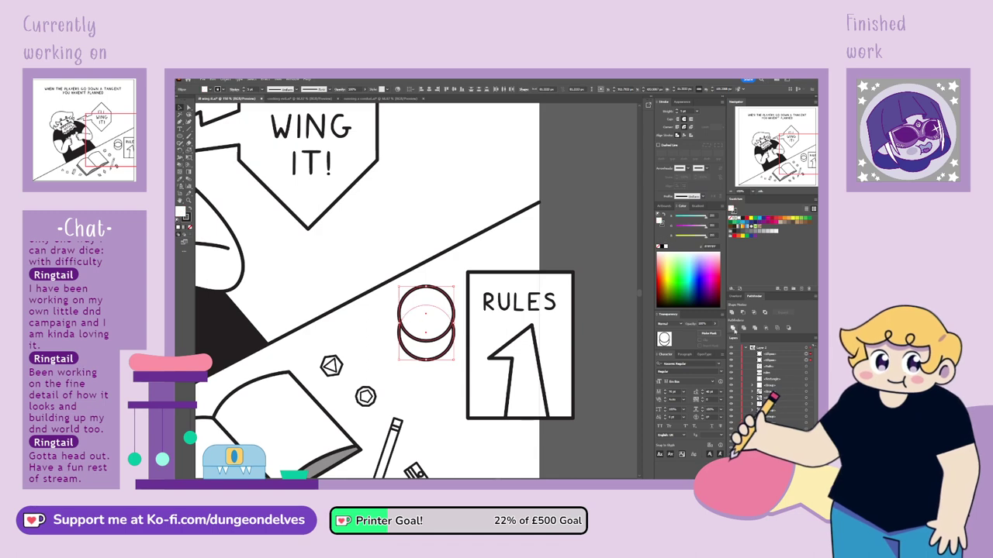
Divide the overlapping circles with Pathfinder, ungroup the pieces, and delete the upper ones to leave only the lower crescent.
click(735, 328)
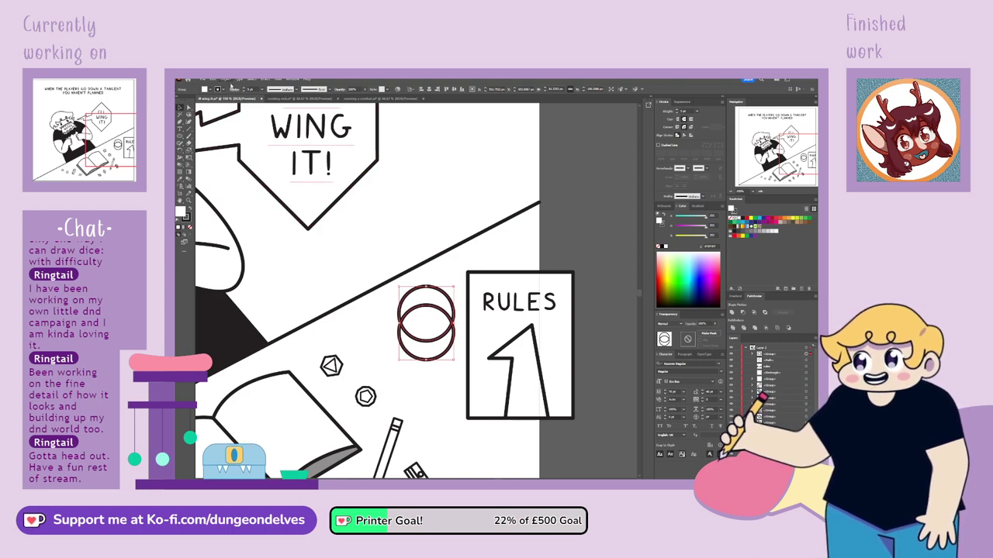
click(242, 122)
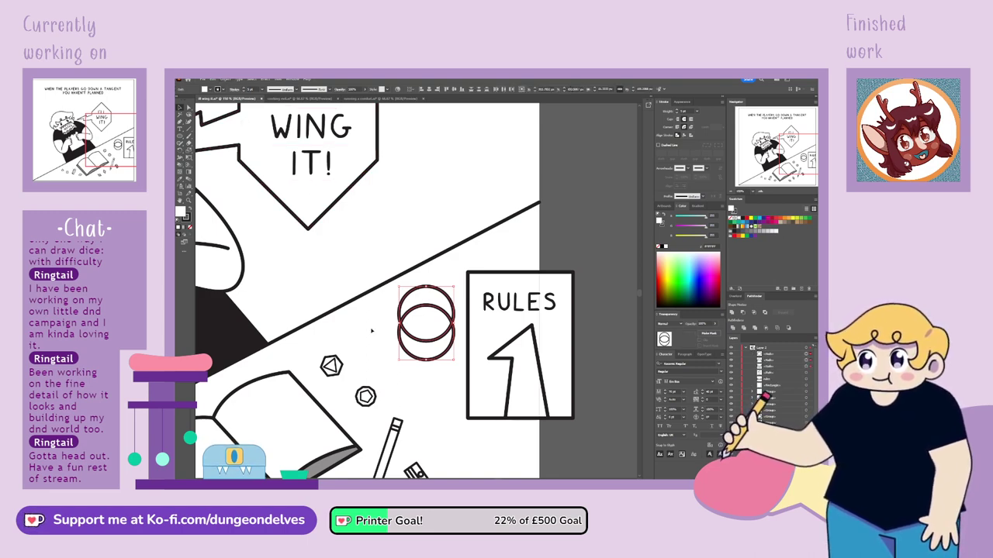
click(372, 331)
click(420, 298)
key(Delete)
key(ctrl+shift+a)
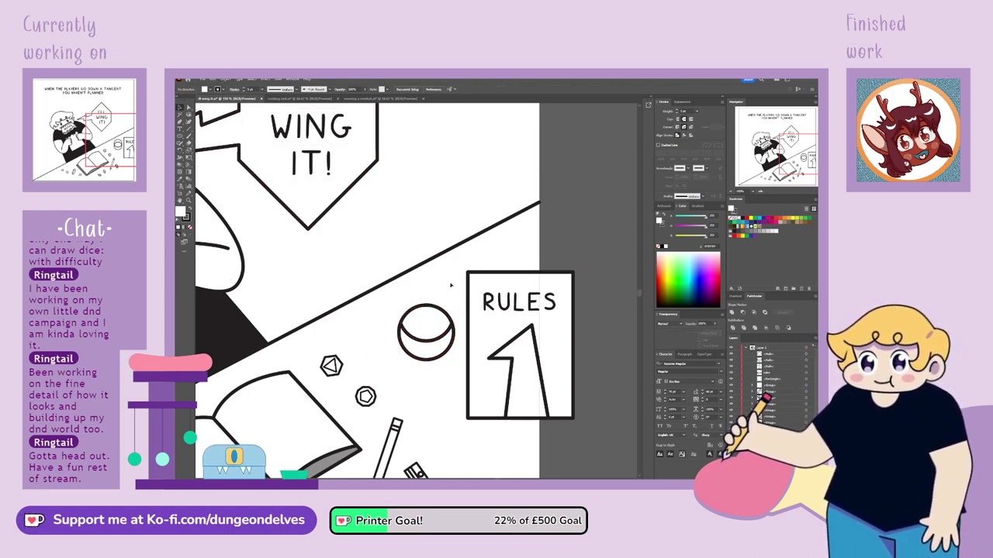
alt+click(439, 316)
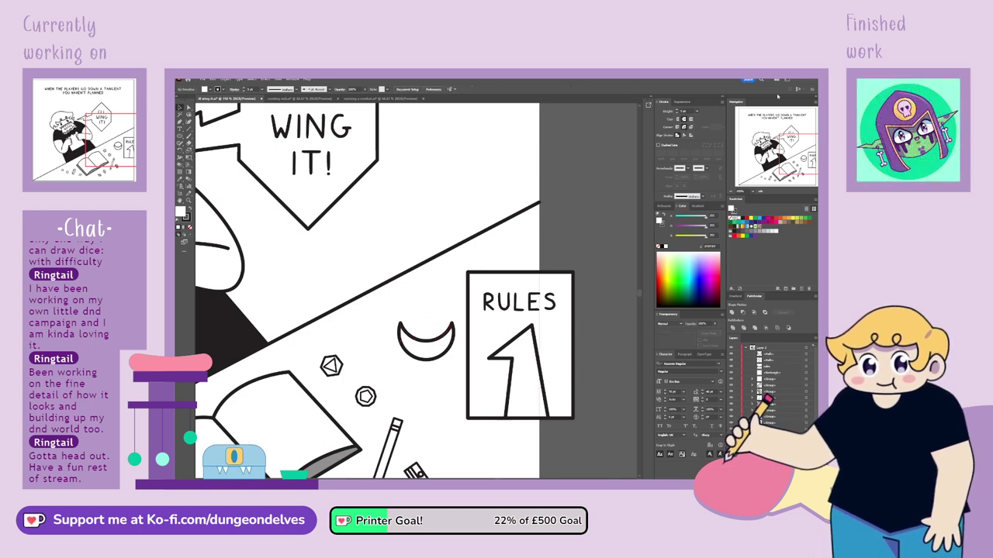
Move the crescent onto the top of the angular head and fill the head white so it covers the crescent's middle.
click(806, 360)
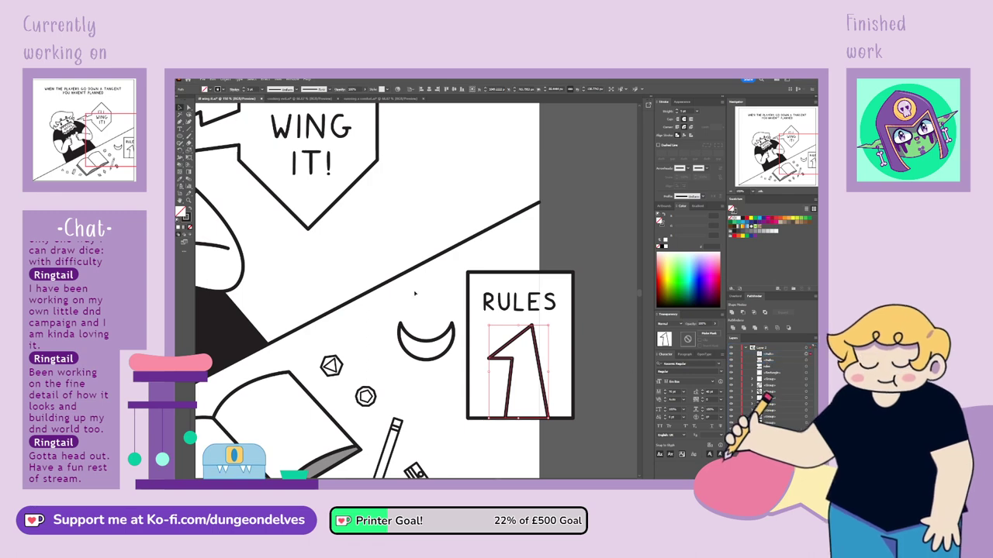
drag(425, 353, 524, 345)
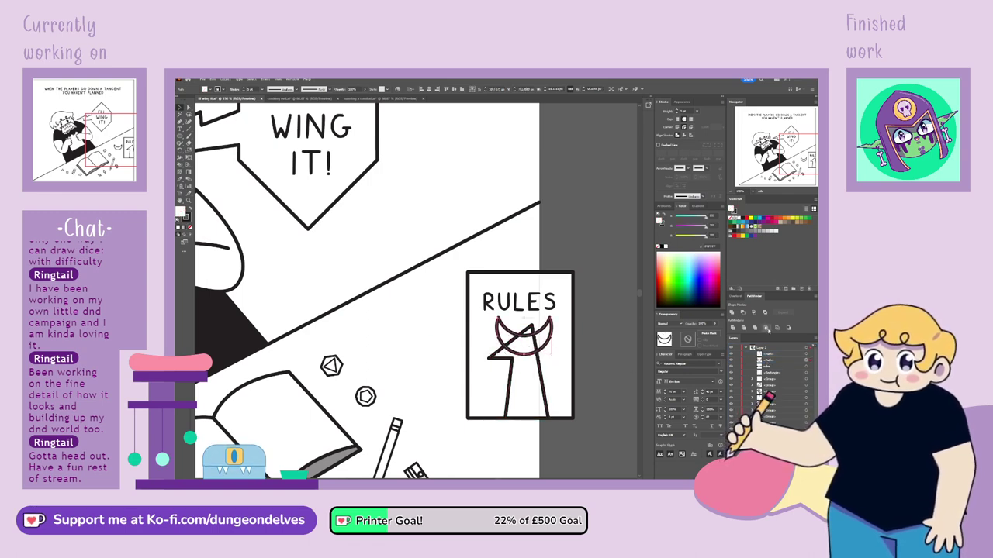
click(766, 328)
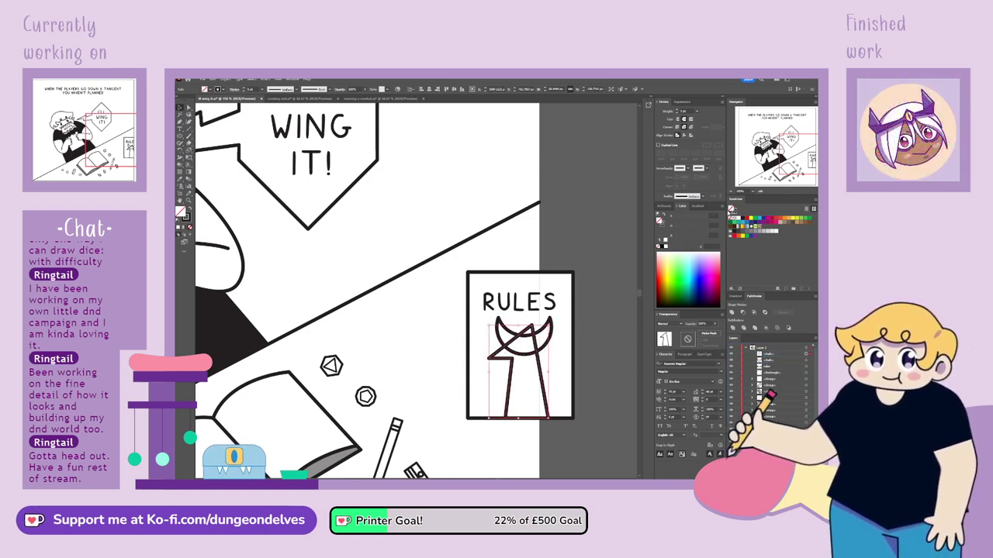
key(d)
click(803, 361)
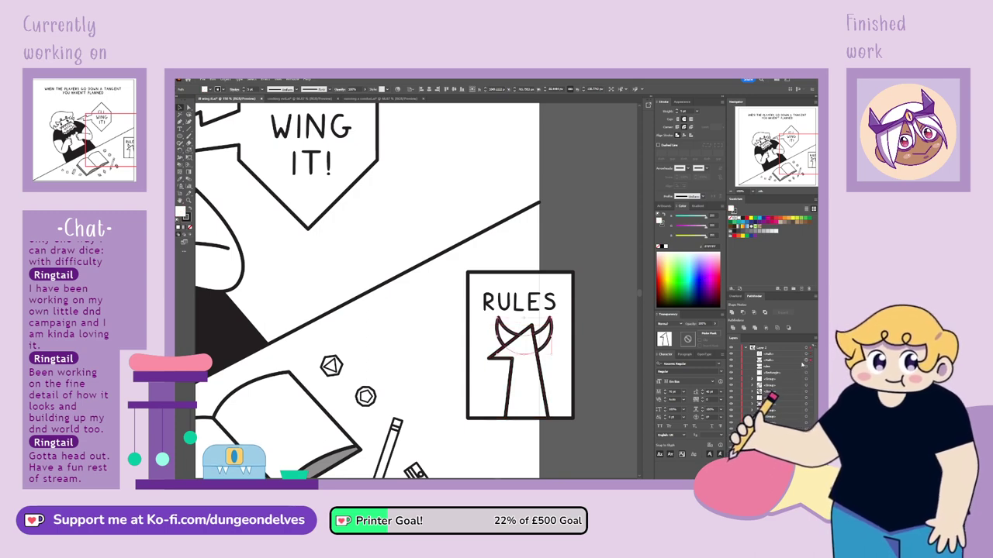
Scale the crescent down slightly and position it behind the head so its tips form two horns.
click(522, 318)
click(536, 326)
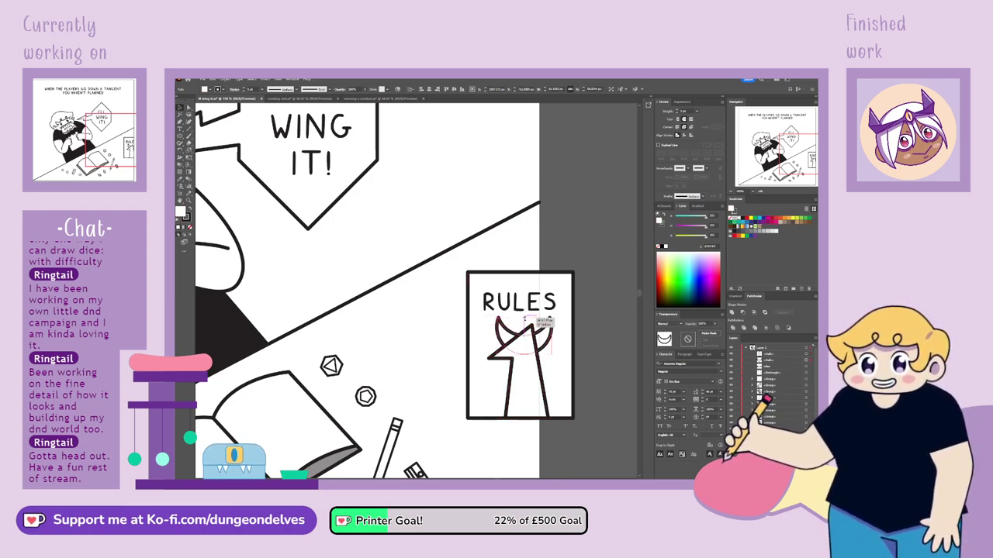
drag(544, 338, 549, 339)
click(597, 336)
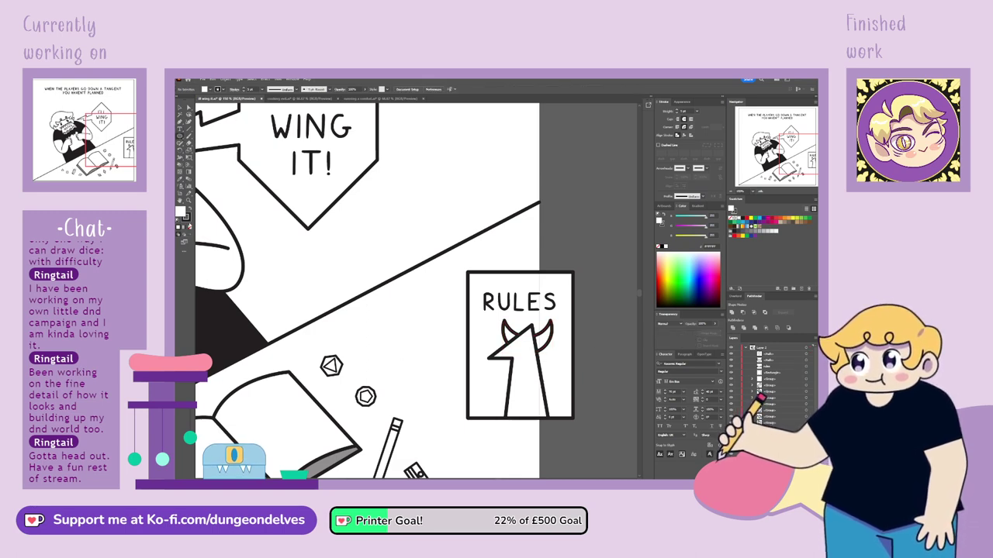
Draw a small black oval eye without a stroke on the angular head.
click(190, 227)
click(190, 209)
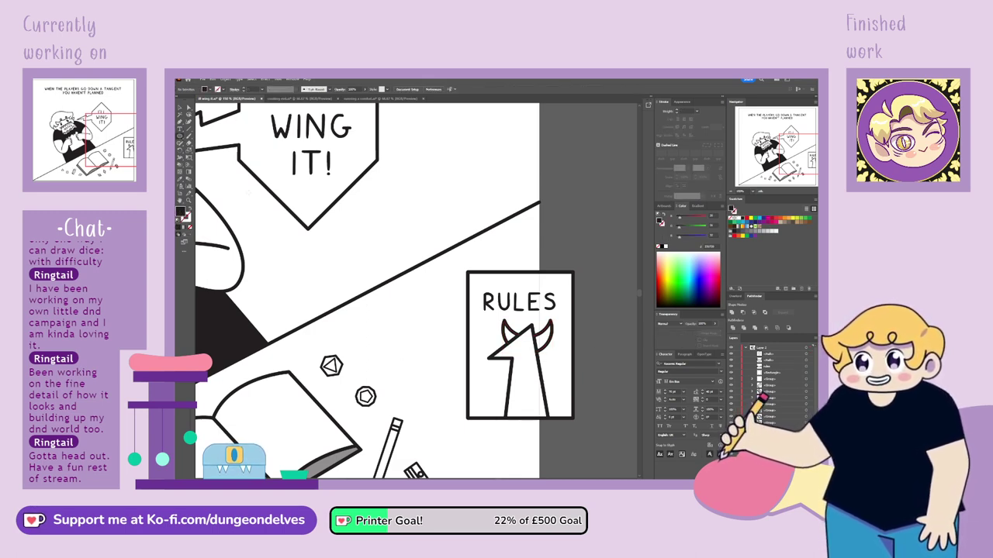
drag(520, 345, 527, 353)
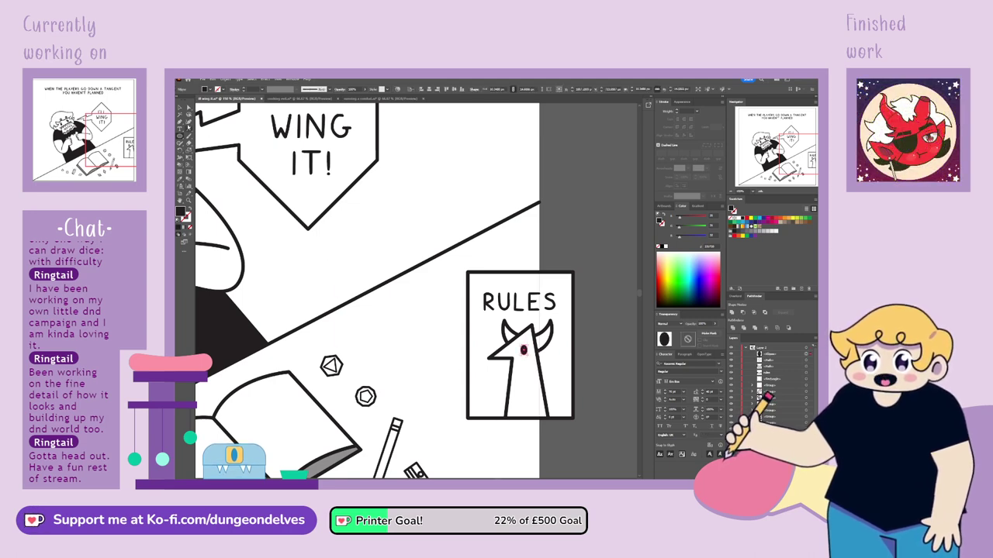
click(389, 344)
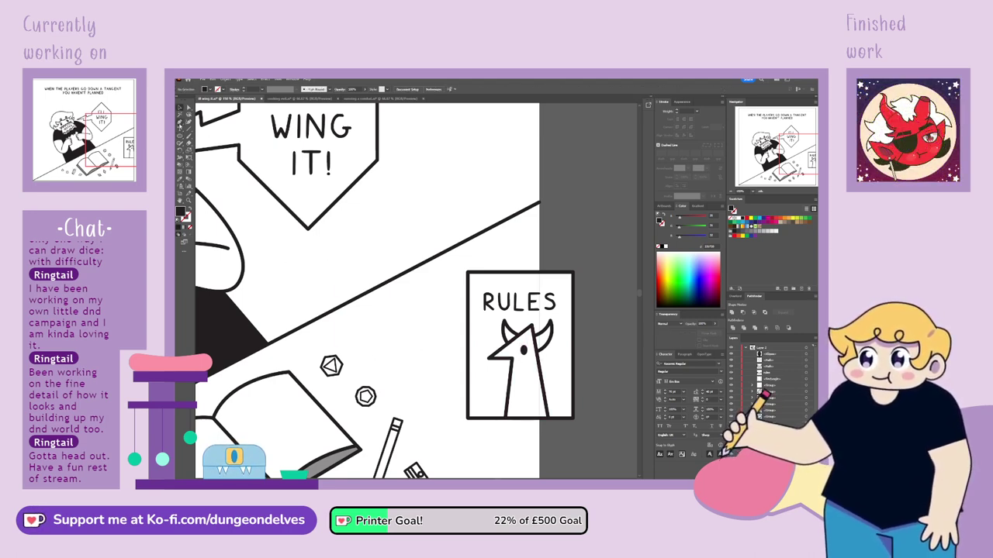
Draw a small downward-pointing triangular tooth beneath the jaw, with a white fill and a 2 pt black stroke.
key(ctrl+equal)
drag(543, 373, 445, 326)
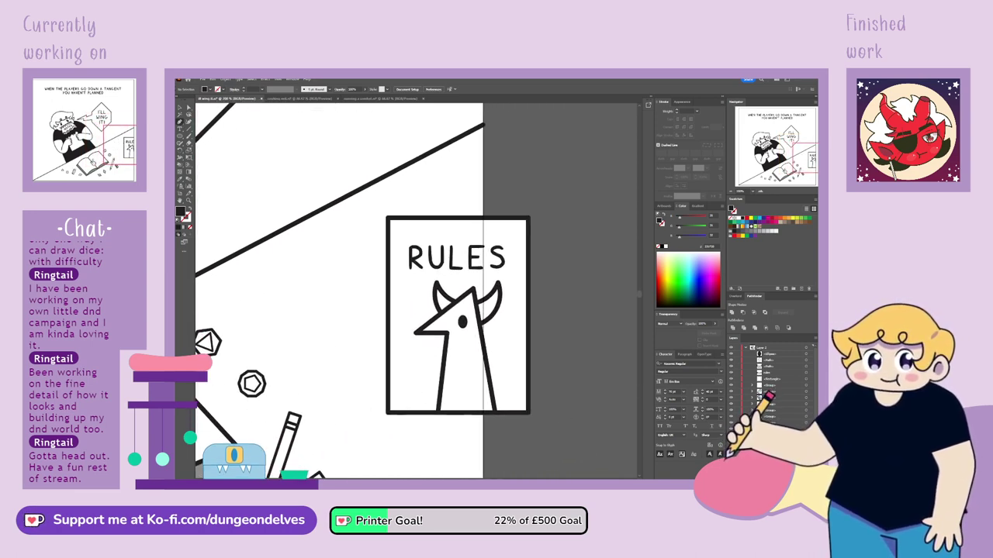
click(439, 336)
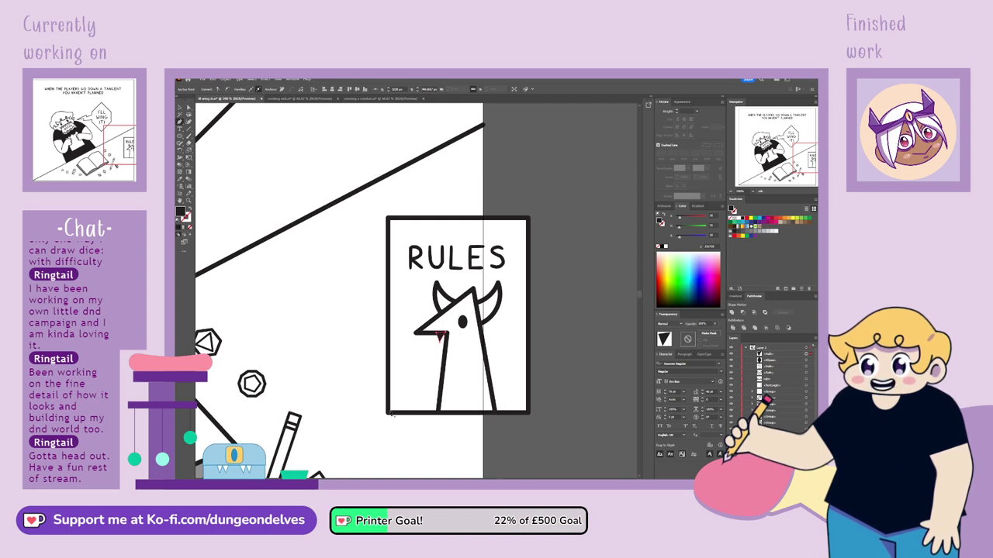
click(446, 371)
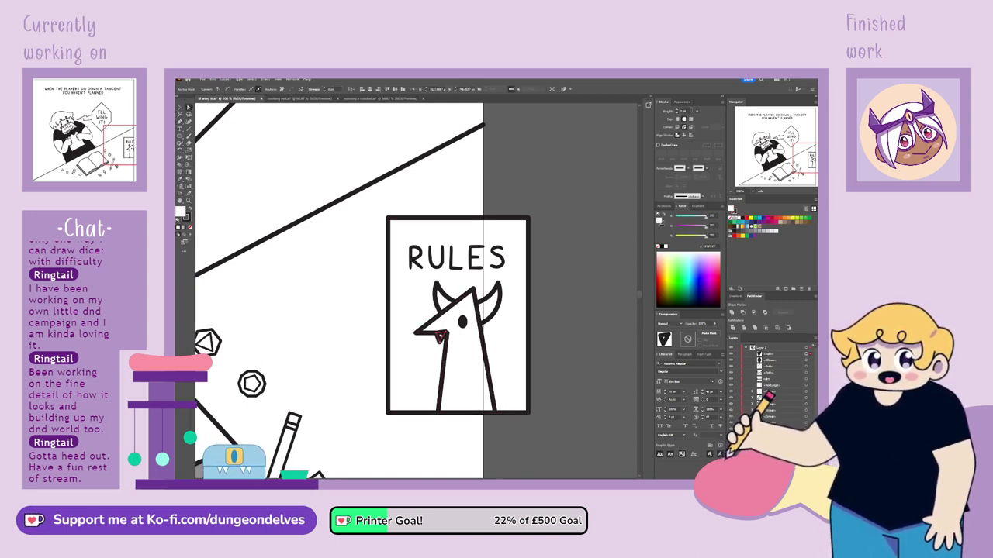
text(2)
key(Return)
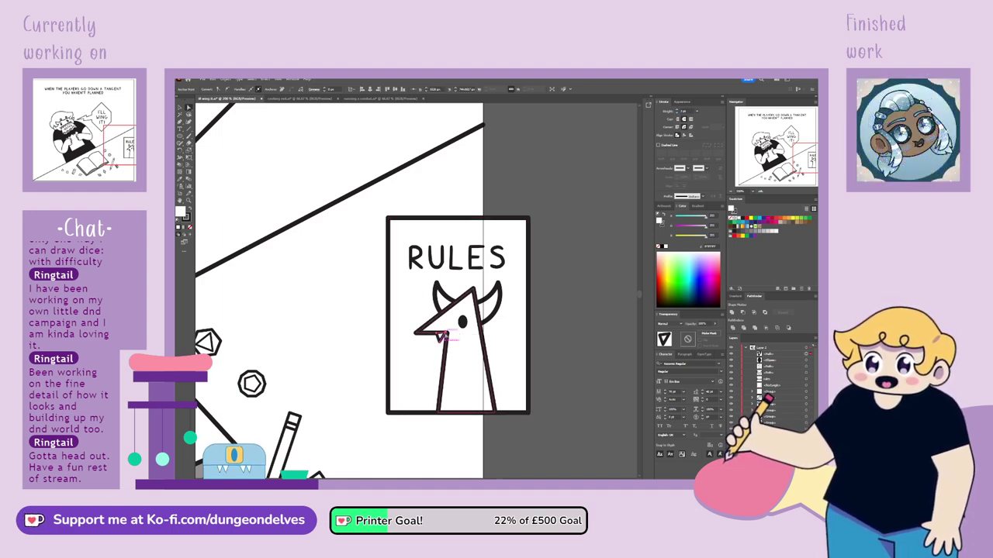
Refine the corner points of the tooth and place a copy of it beneath the front tip of the jaw.
click(438, 335)
click(439, 338)
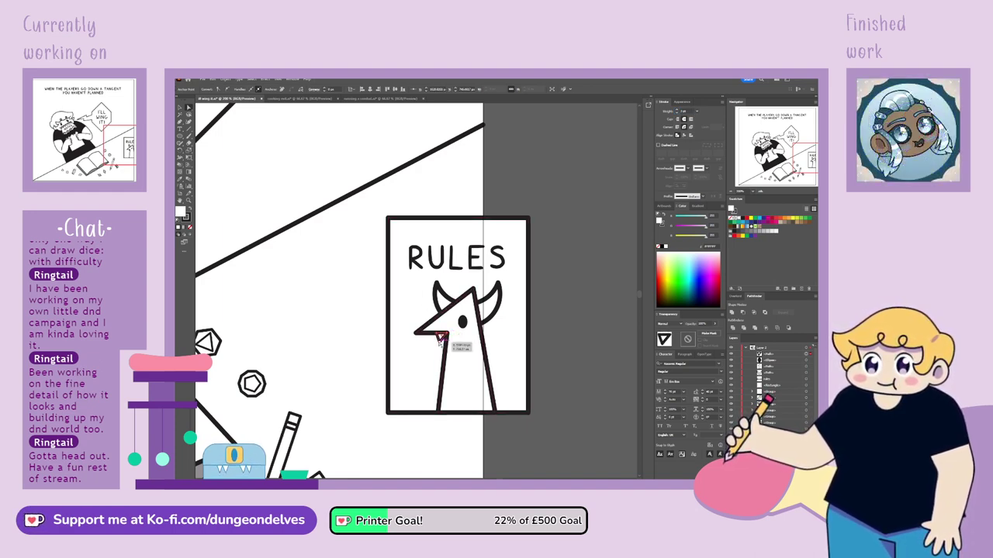
drag(442, 342, 443, 343)
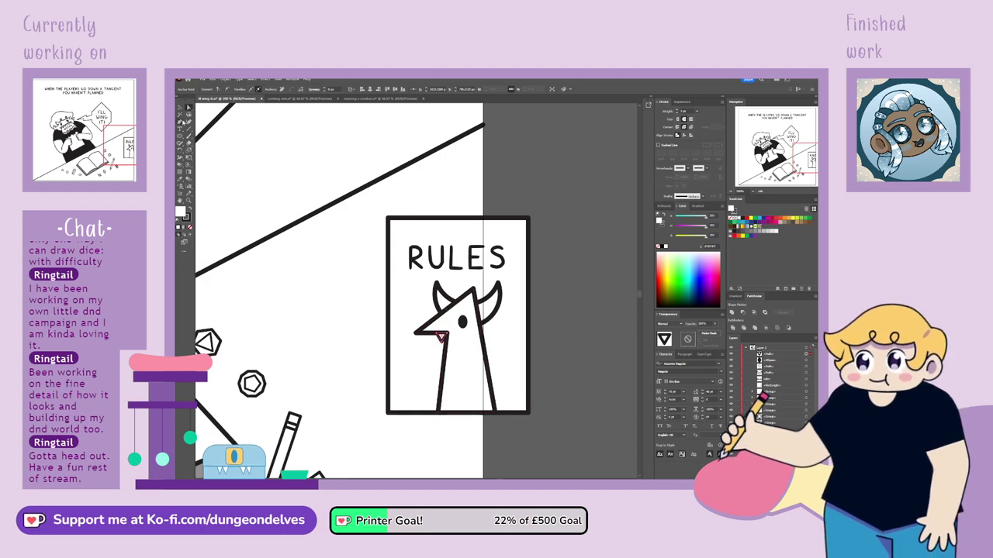
click(180, 108)
click(318, 350)
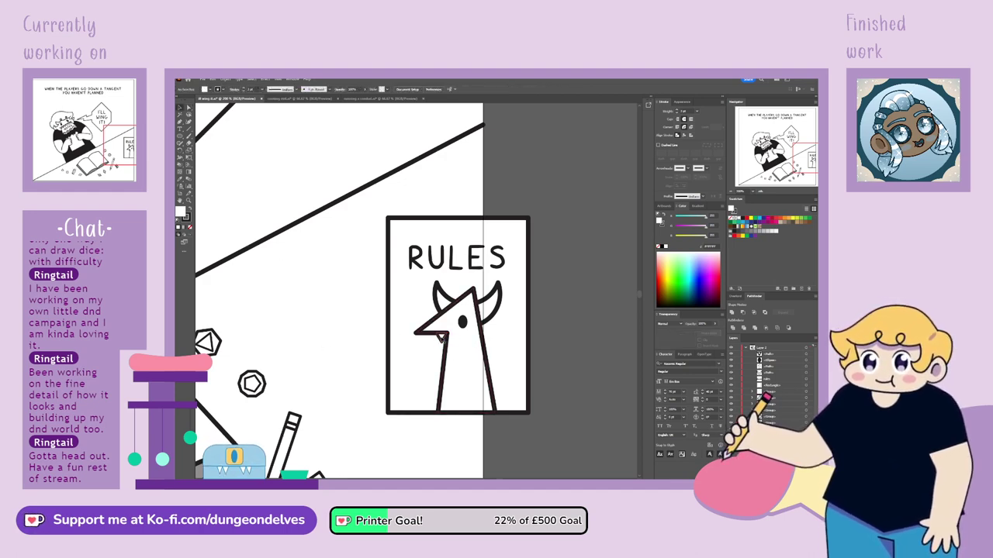
drag(422, 341, 421, 340)
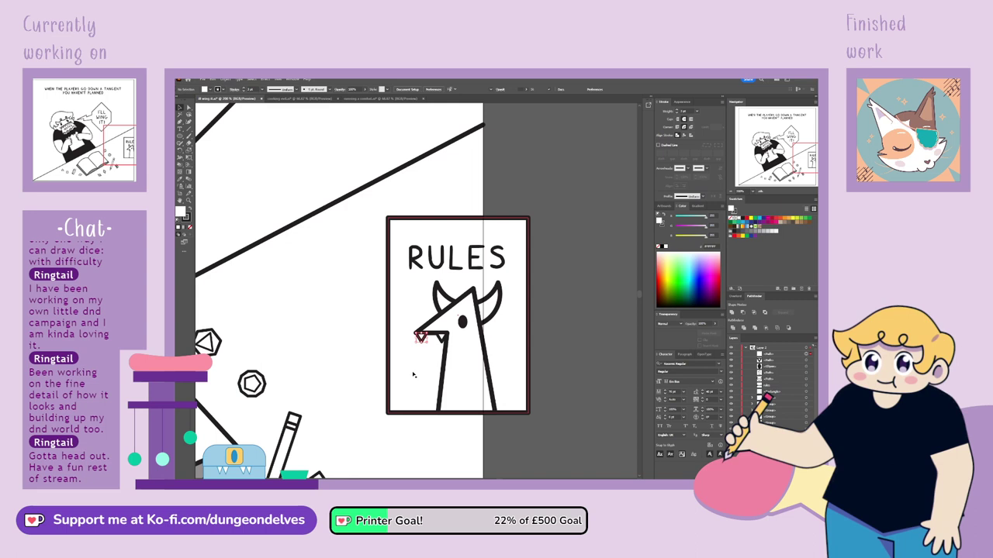
click(370, 446)
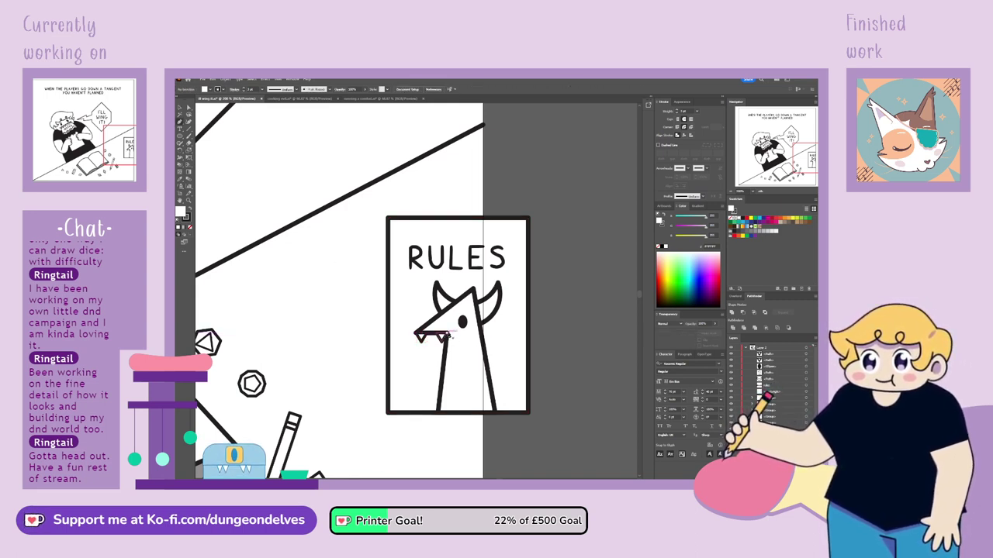
Draw a closed, white four-sided throat shape from the back of the jaw to the screen's bottom edge and stack it behind the teeth.
click(457, 334)
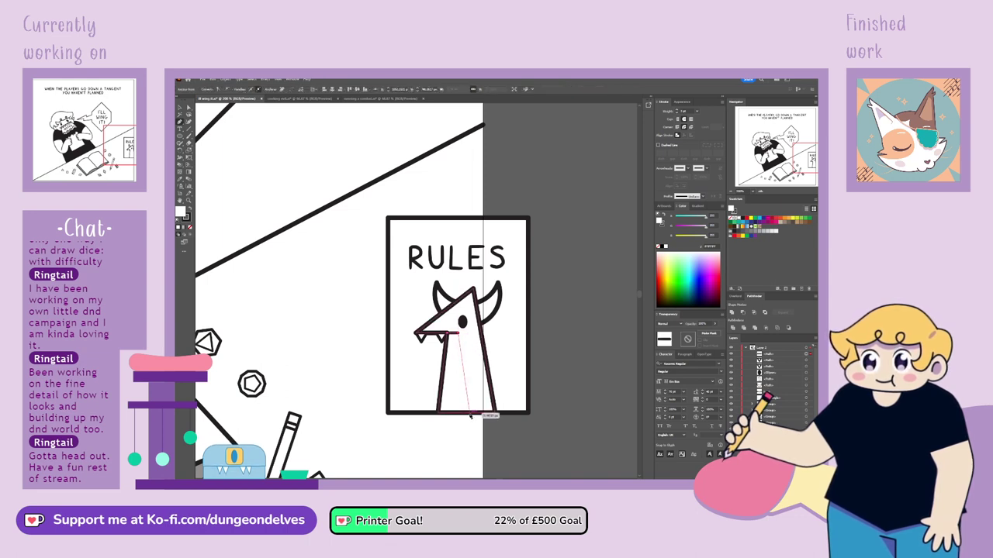
click(467, 414)
click(438, 414)
click(447, 334)
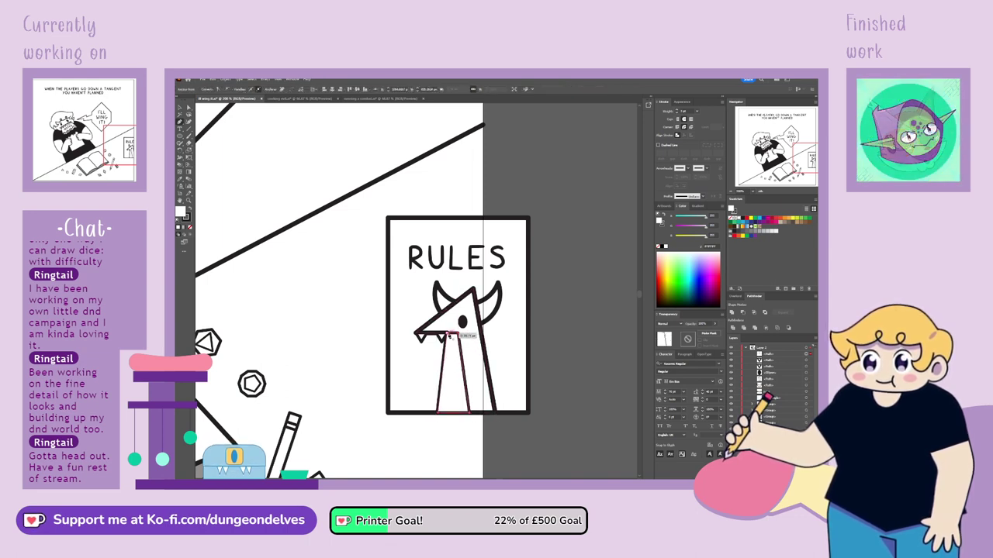
click(181, 109)
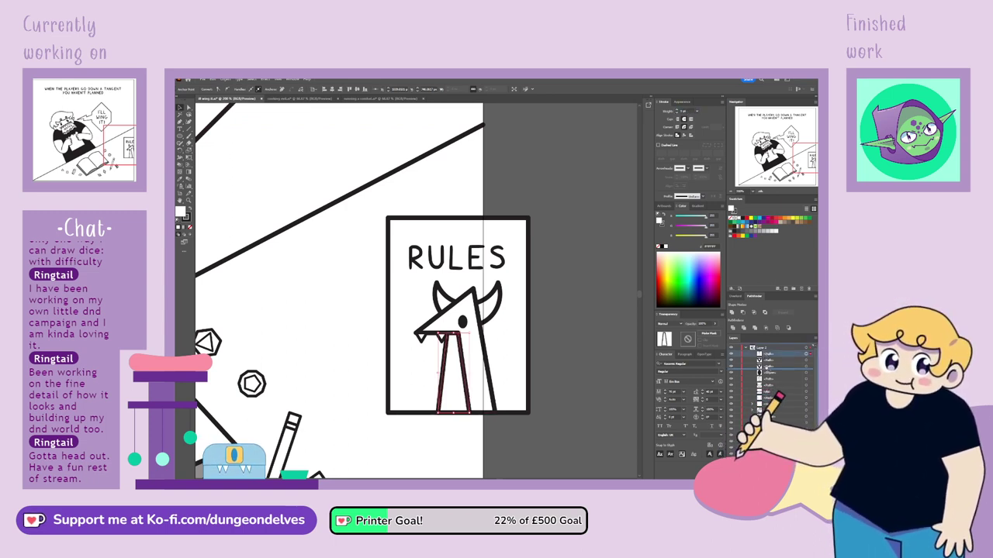
drag(766, 368, 766, 369)
click(580, 392)
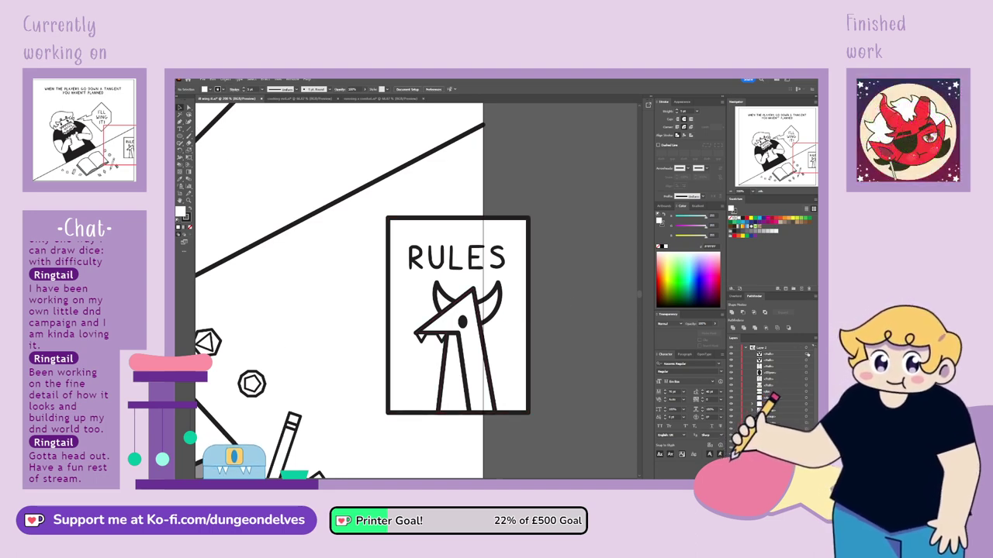
Group the dragon head's parts and shift the group slightly left to centre it beneath the RULES lettering.
click(806, 353)
click(805, 384)
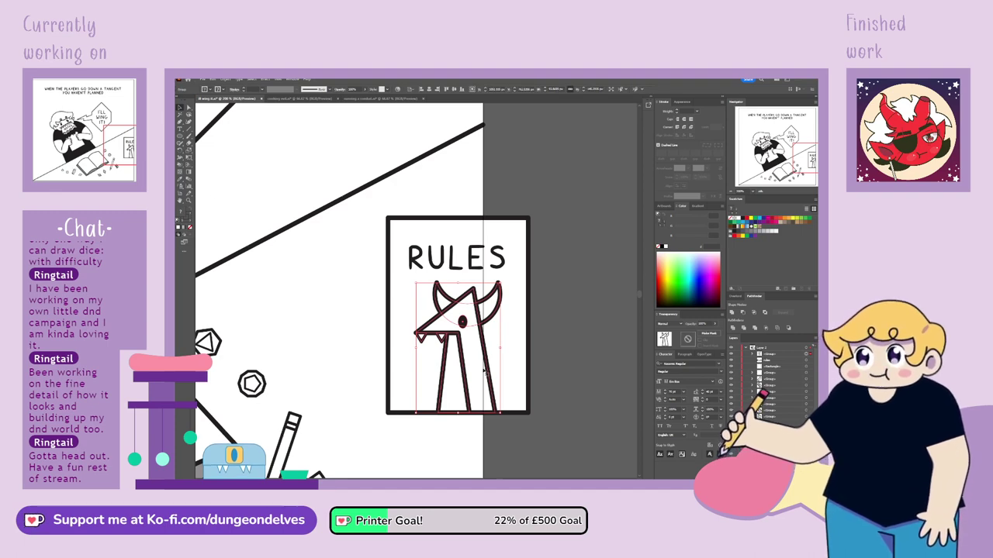
click(552, 351)
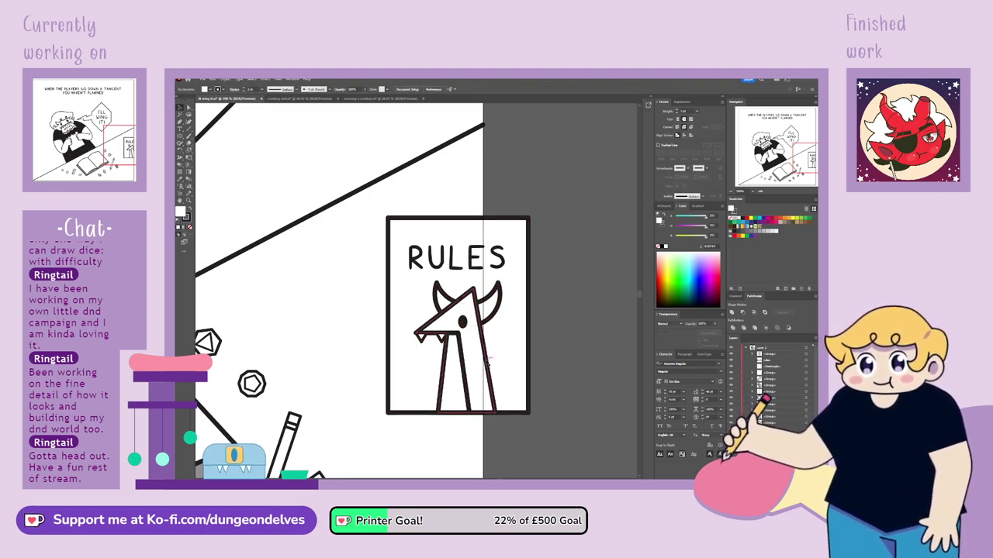
drag(486, 362, 485, 361)
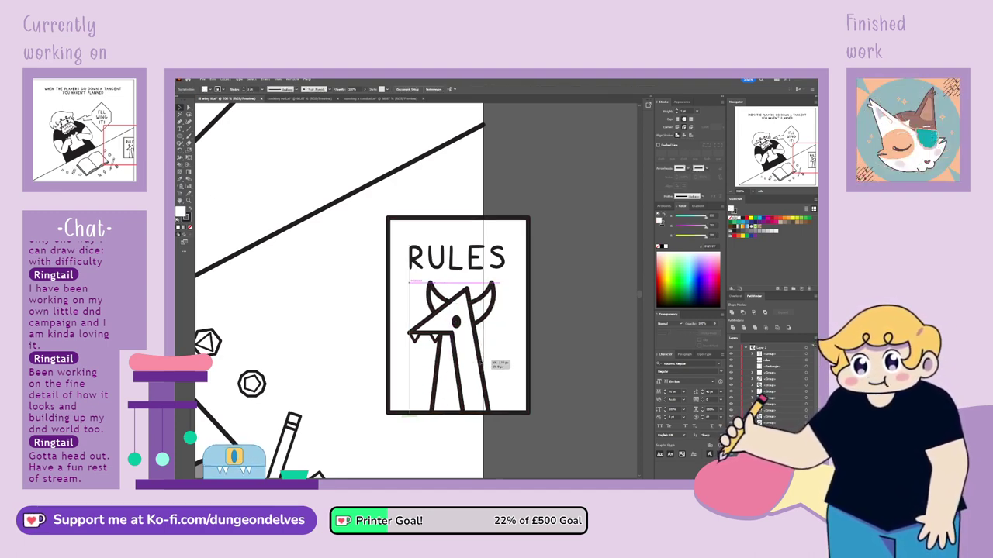
click(504, 362)
key(shift+Right)
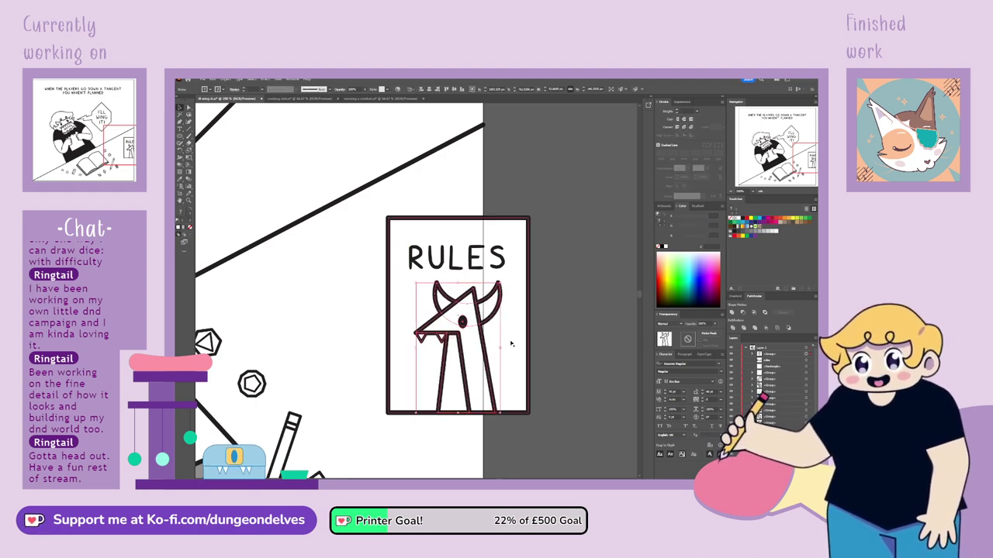
drag(491, 350, 483, 350)
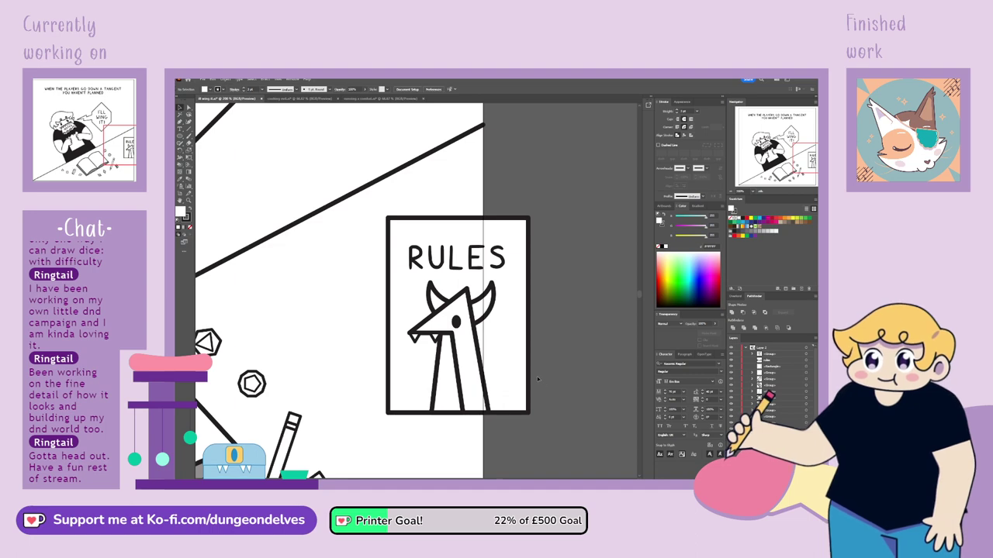
Group the rectangular cover, its RULES lettering and the dragon head into one object.
key(ctrl+minus)
key(ctrl+minus)
key(ctrl+minus)
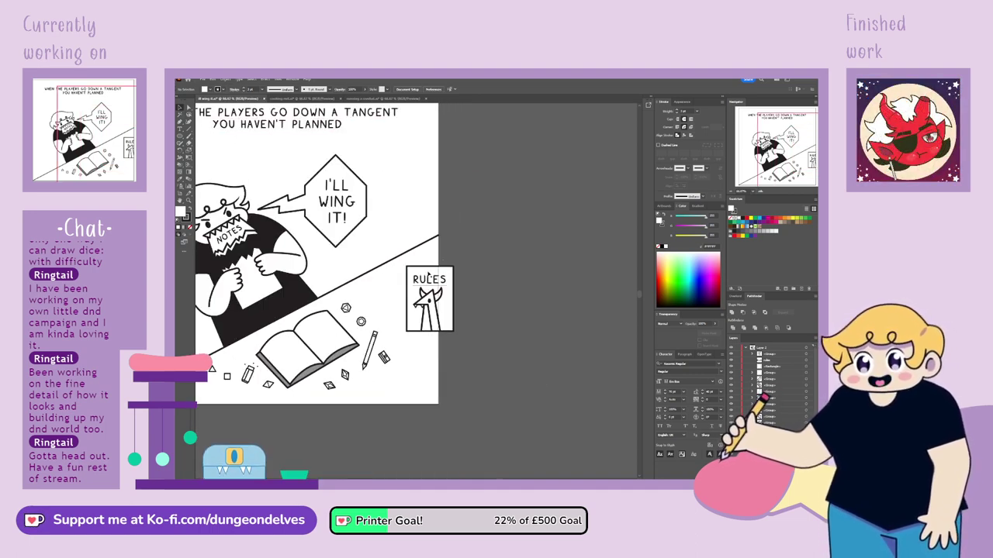
click(439, 334)
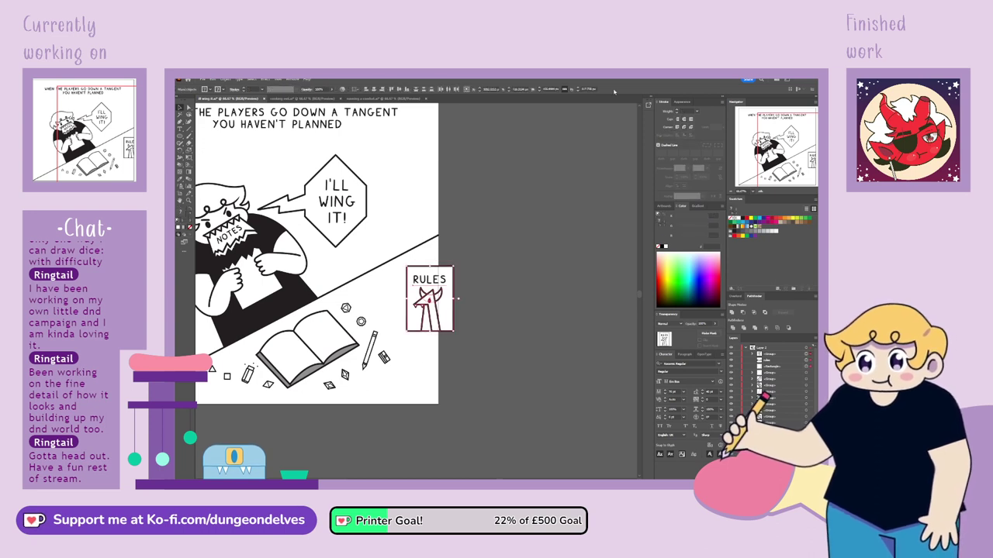
key(ctrl+g)
click(457, 309)
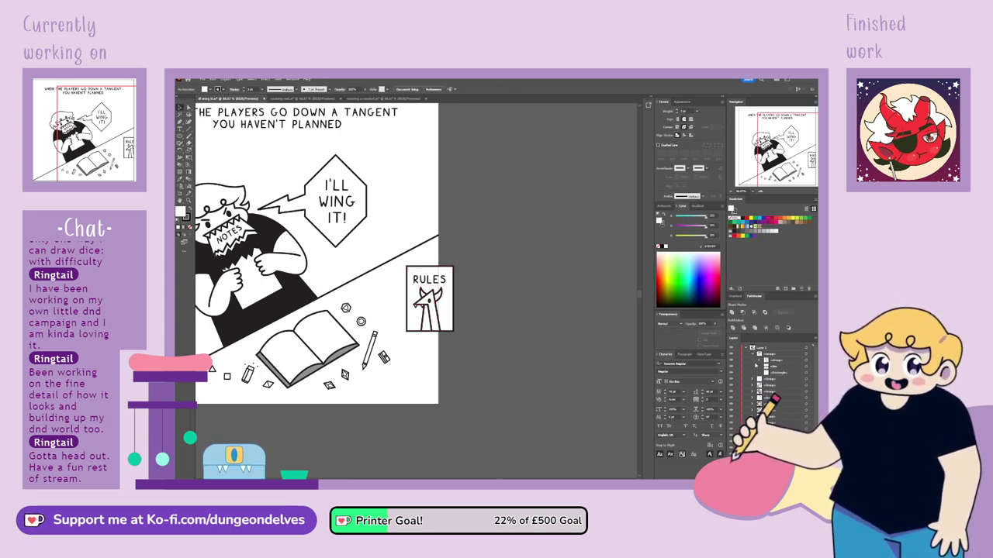
Convert the RULES lettering inside the grouped cover to outlines.
click(807, 366)
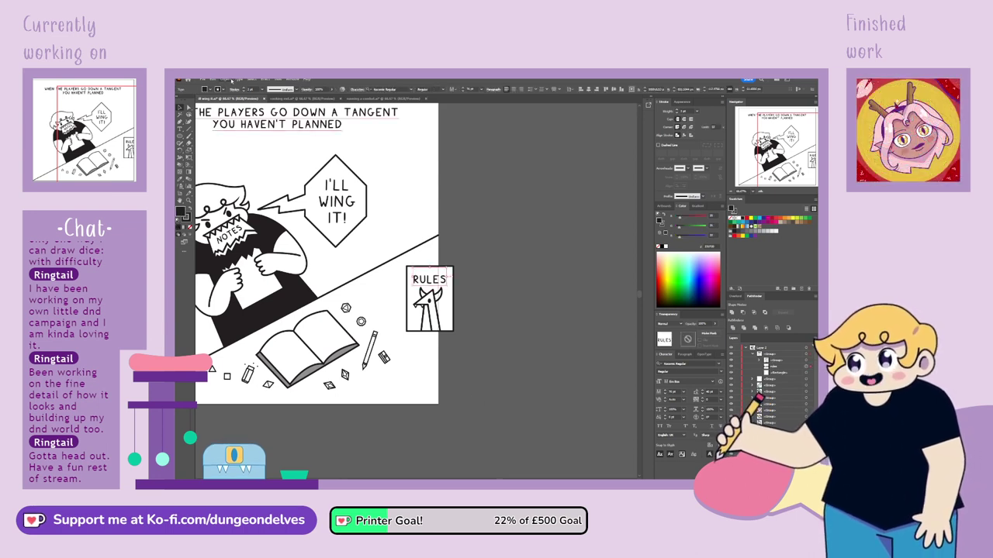
click(267, 185)
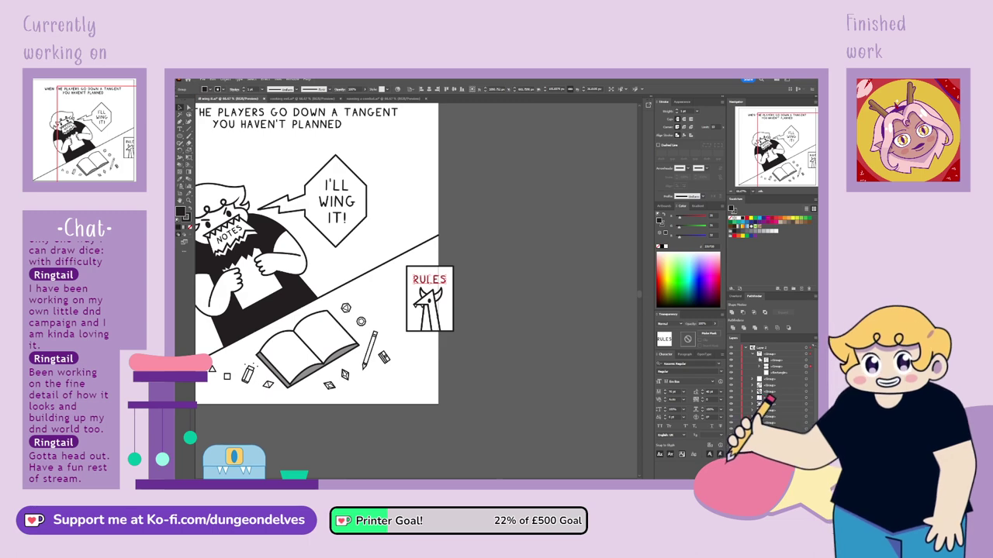
click(513, 399)
Free-distort the corners of the grouped RULES cover so it lies slanted in perspective on the table near the artboard's right edge.
drag(512, 398, 600, 429)
click(539, 337)
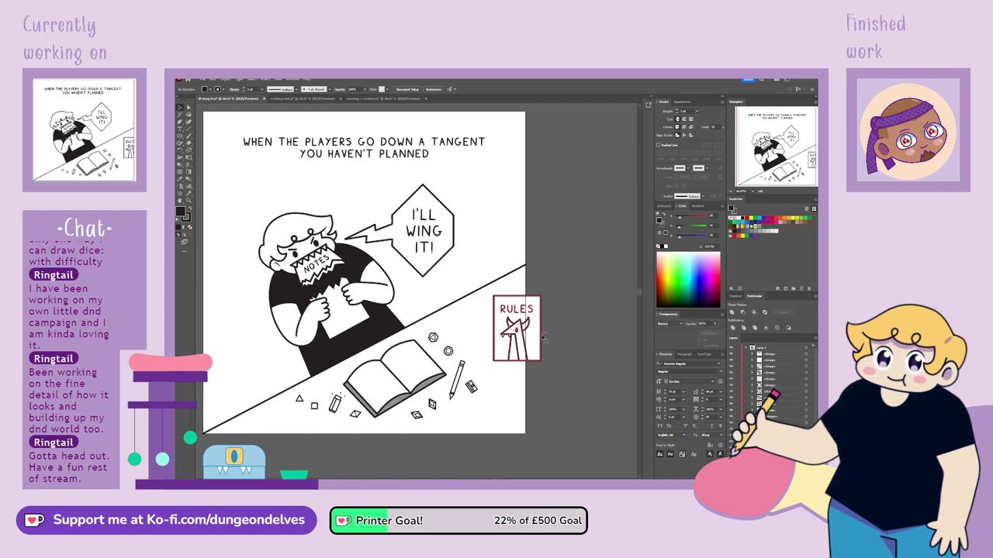
click(188, 157)
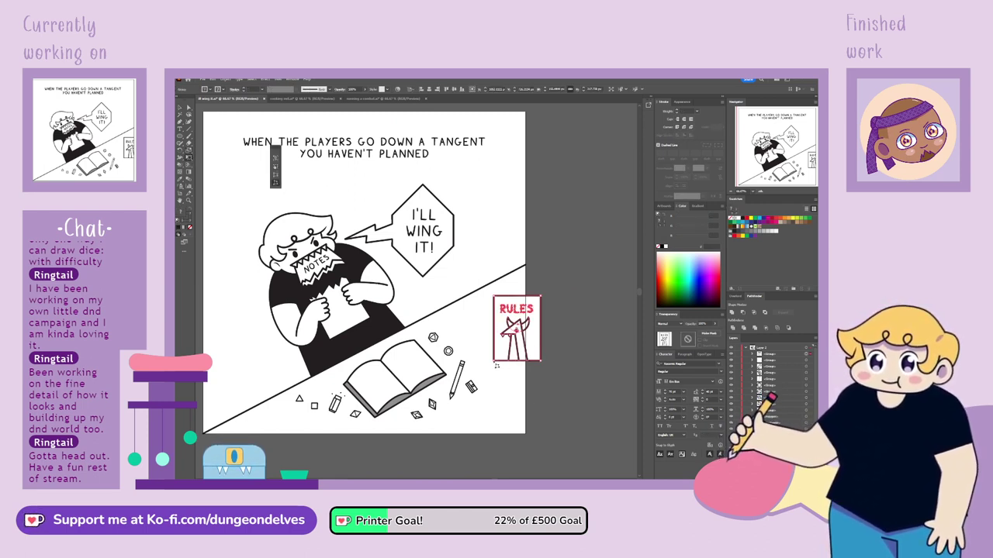
drag(497, 364, 468, 331)
drag(523, 355, 510, 337)
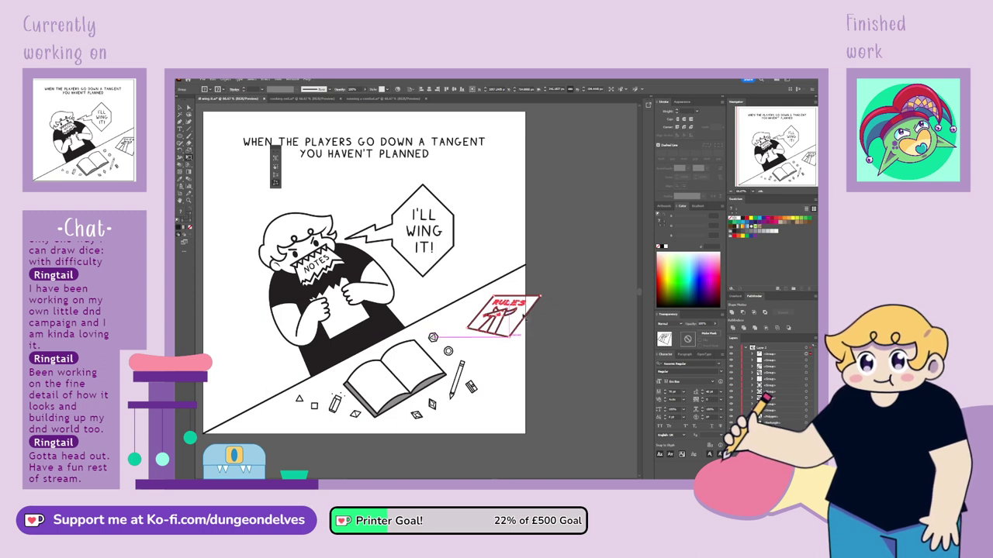
drag(494, 296, 503, 289)
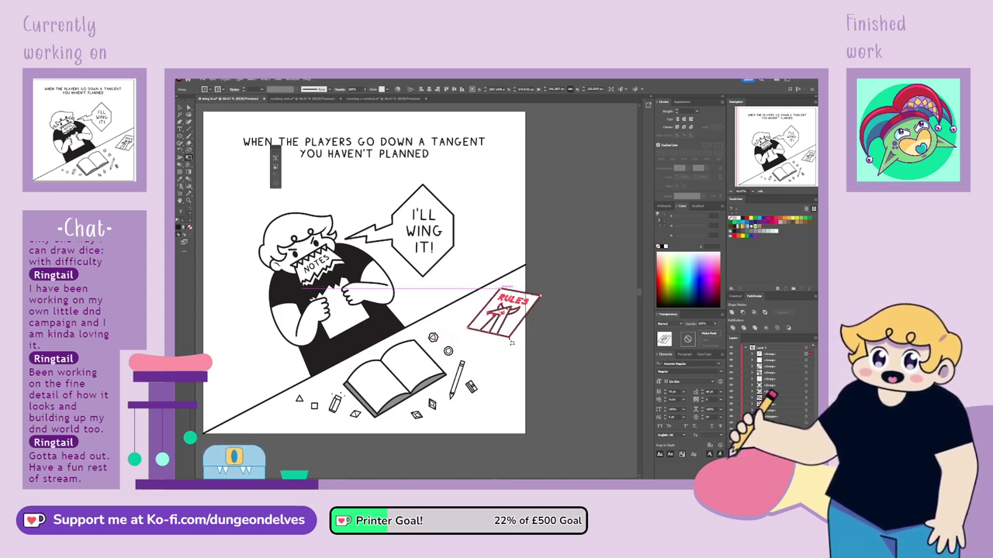
drag(510, 338, 510, 342)
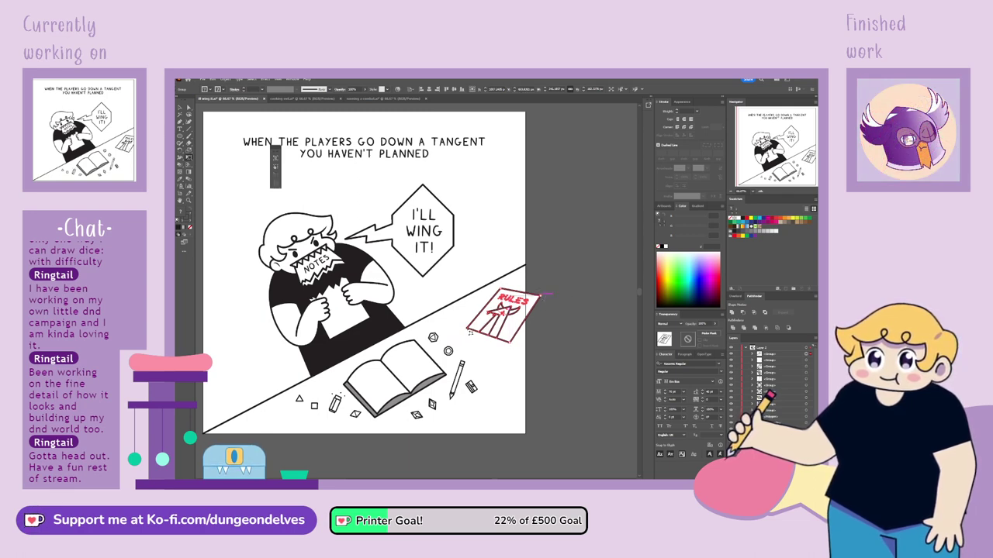
mouse_move(470, 332)
mouse_down()
mouse_move(510, 349)
mouse_move(464, 316)
mouse_up()
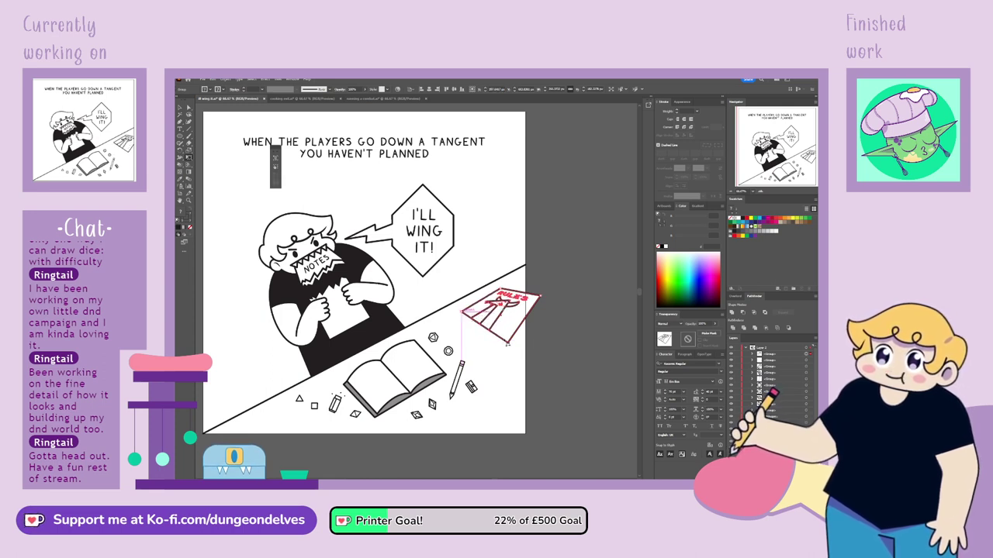
drag(511, 347, 496, 331)
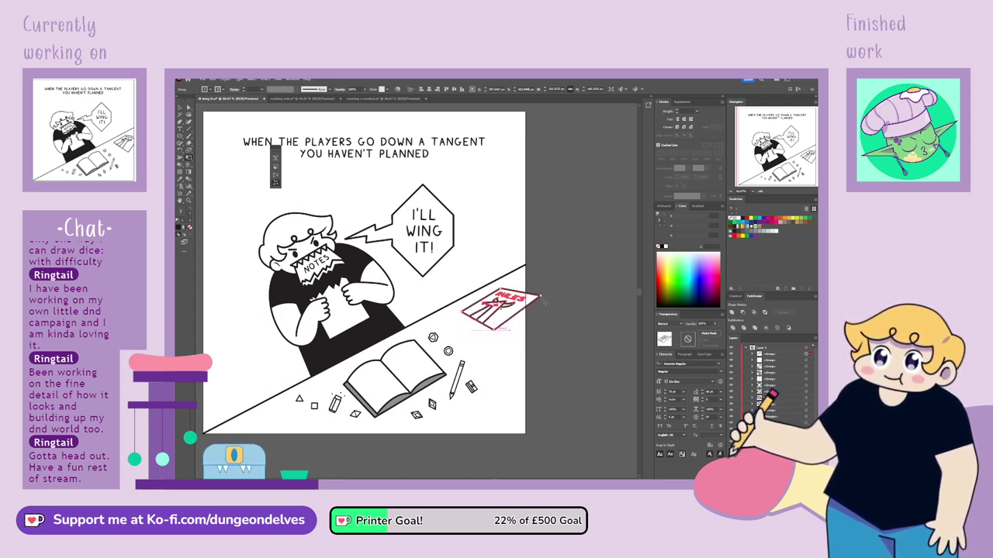
drag(540, 296, 534, 299)
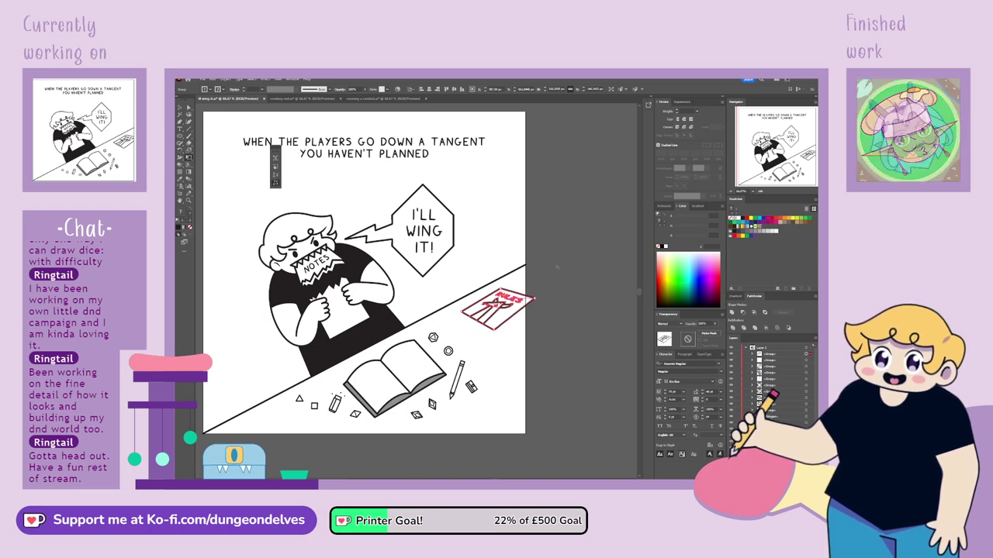
Fine-tune the left, lower and right corners of the distorted RULES cover to improve its perspective.
key(ctrl+equal)
key(ctrl+equal)
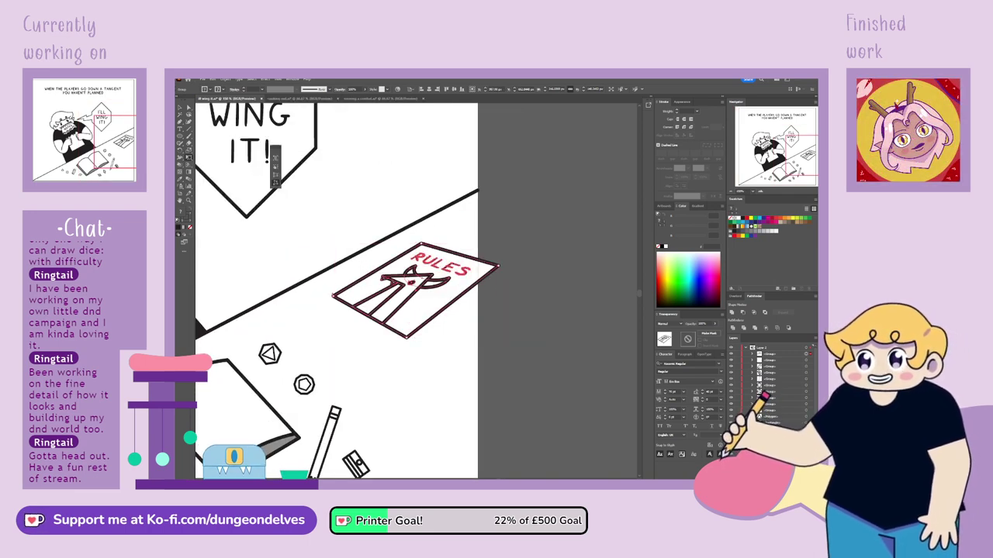
drag(333, 297, 329, 295)
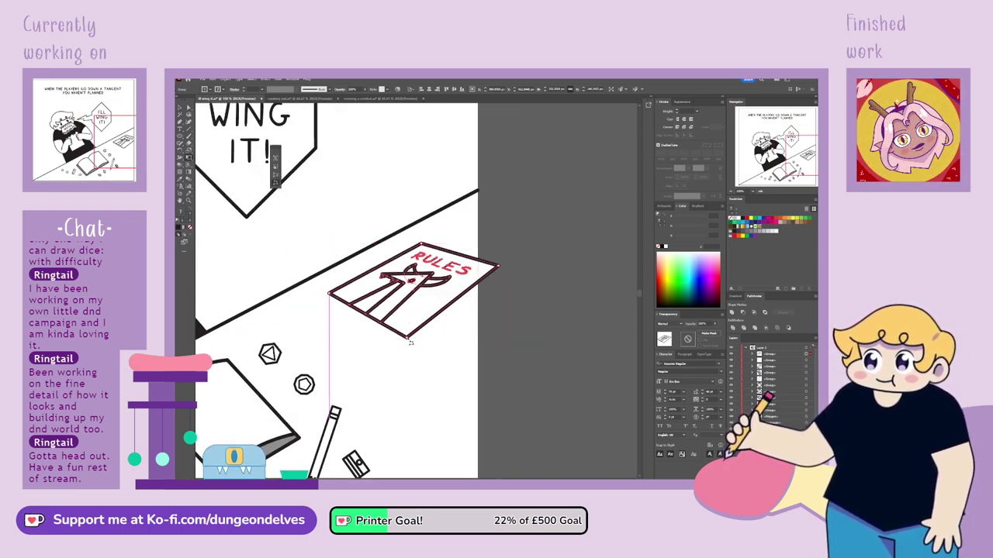
drag(408, 339, 401, 341)
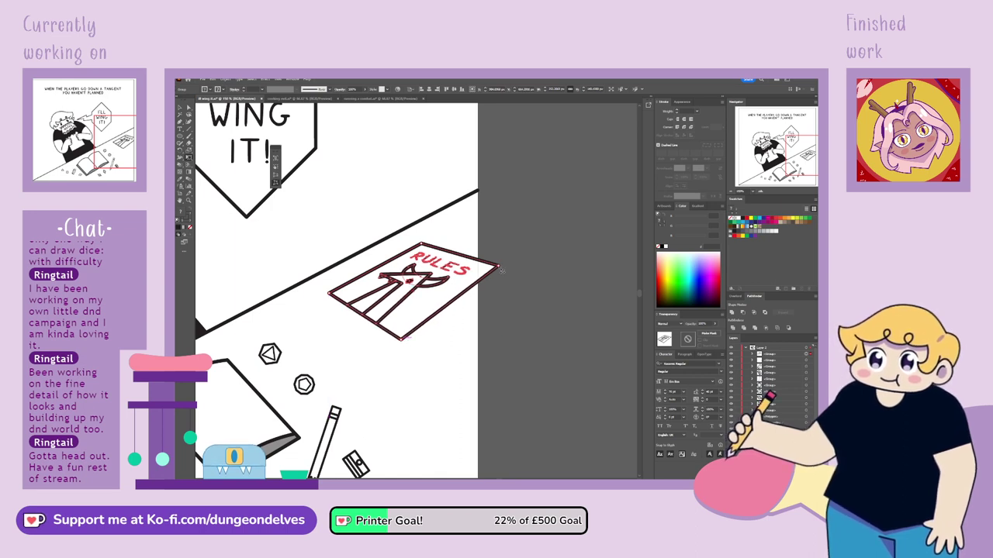
drag(502, 270, 494, 273)
drag(402, 343, 404, 343)
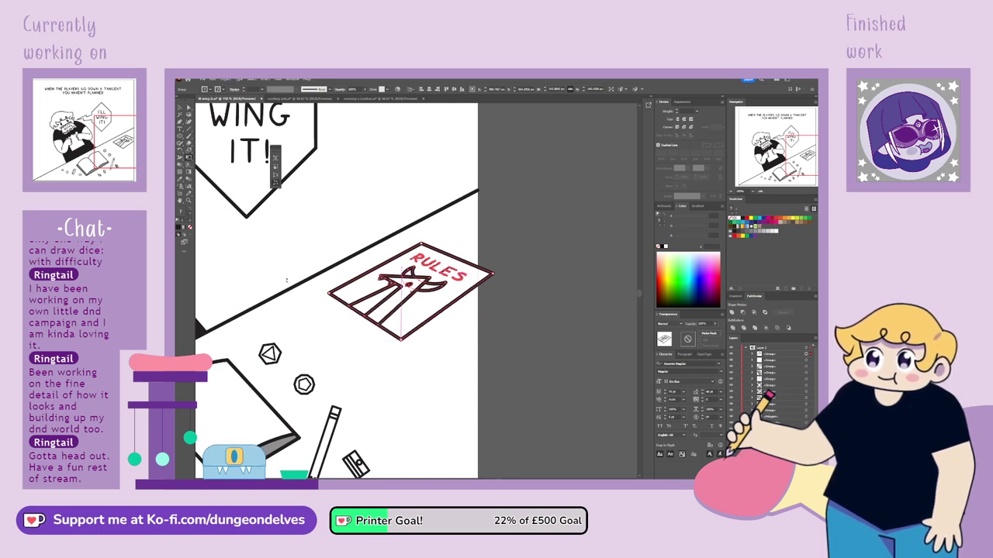
click(181, 110)
click(480, 313)
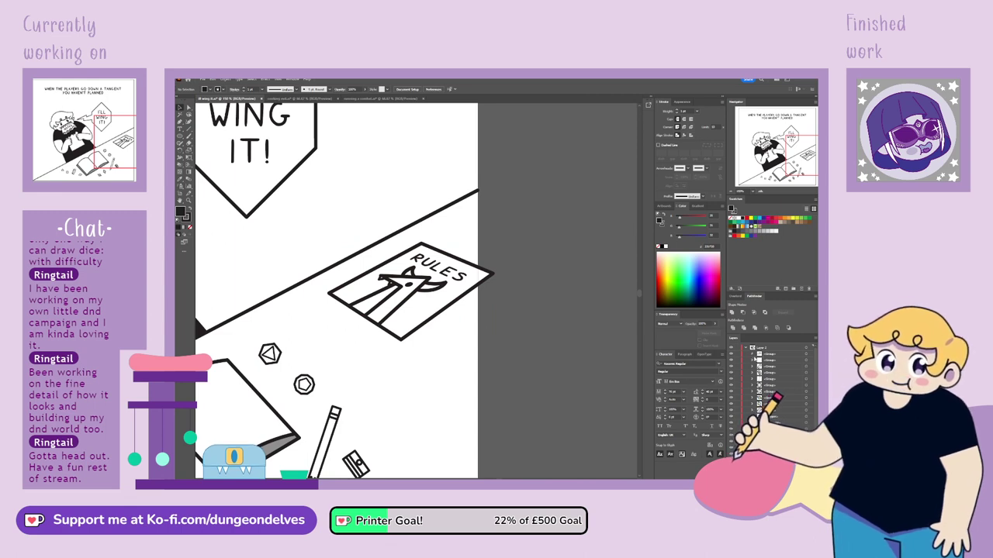
Duplicate the cover's outline shape, offset the copy slightly straight down and stack it behind the RULES cover.
click(808, 373)
drag(811, 373, 810, 349)
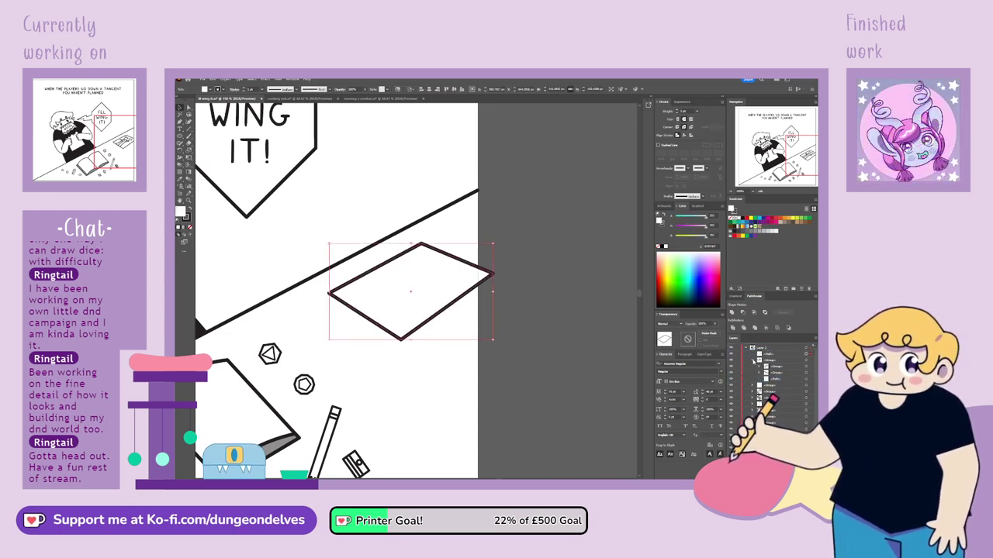
click(752, 359)
drag(409, 300, 410, 315)
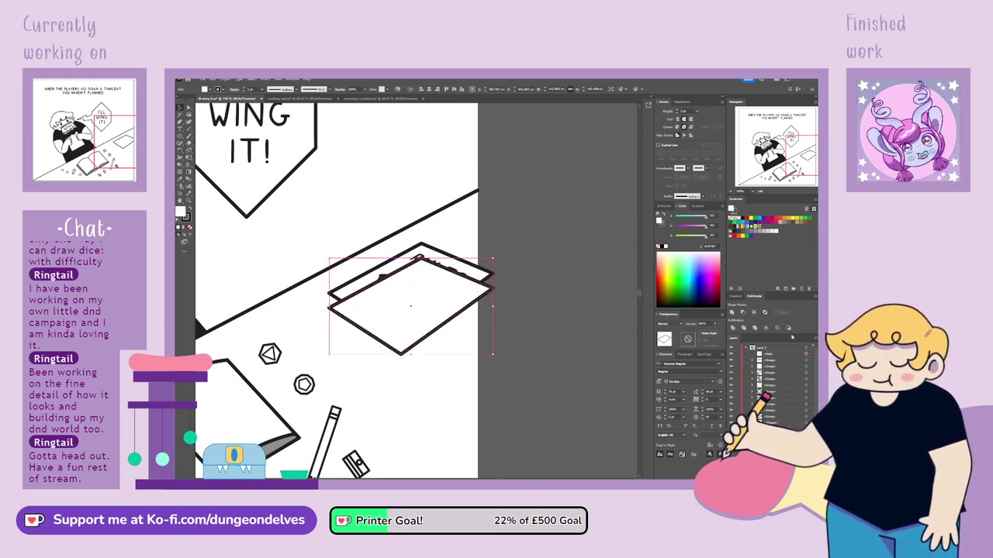
drag(768, 352, 769, 350)
click(534, 382)
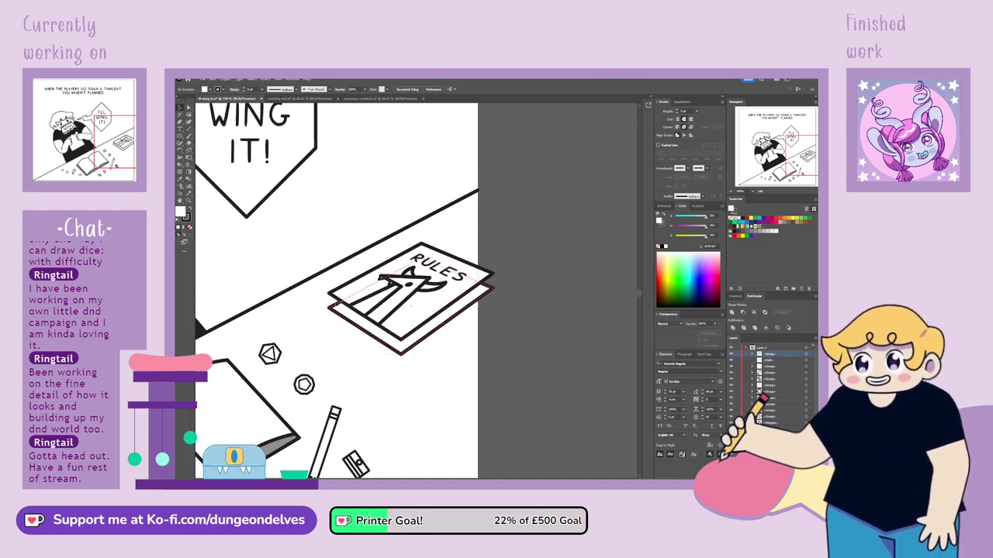
Draw a white side face joining the left and lower corners of the RULES cover to the offset copy beneath.
click(179, 123)
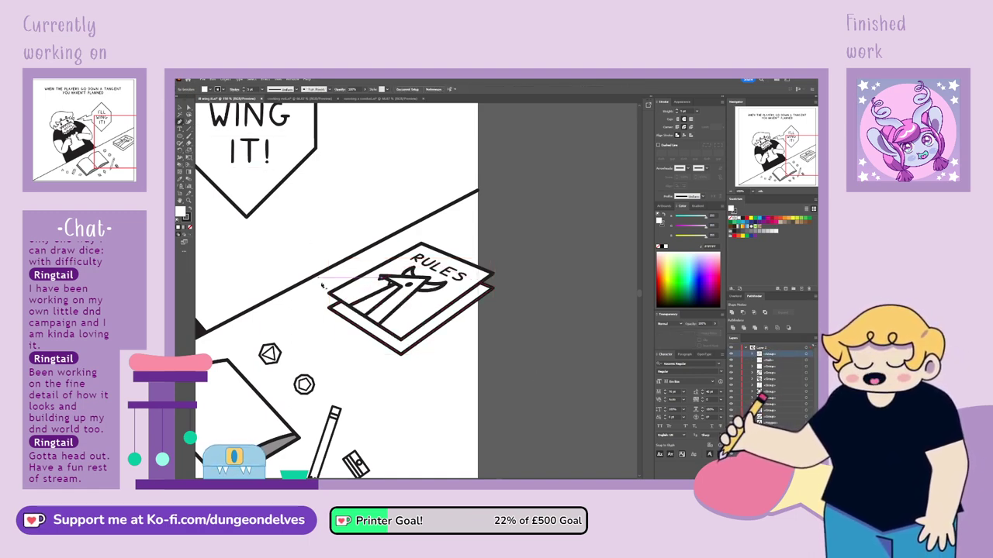
click(330, 299)
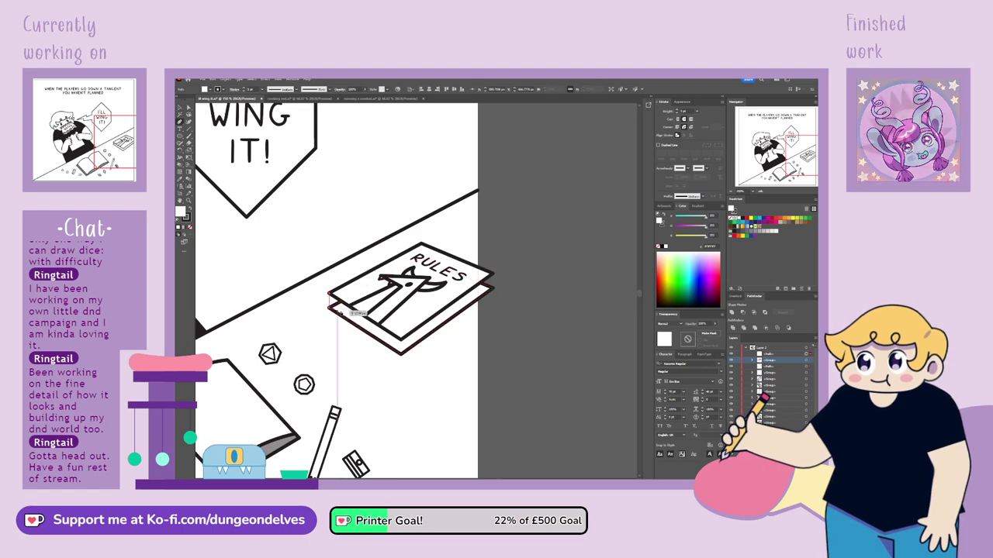
click(401, 354)
click(400, 340)
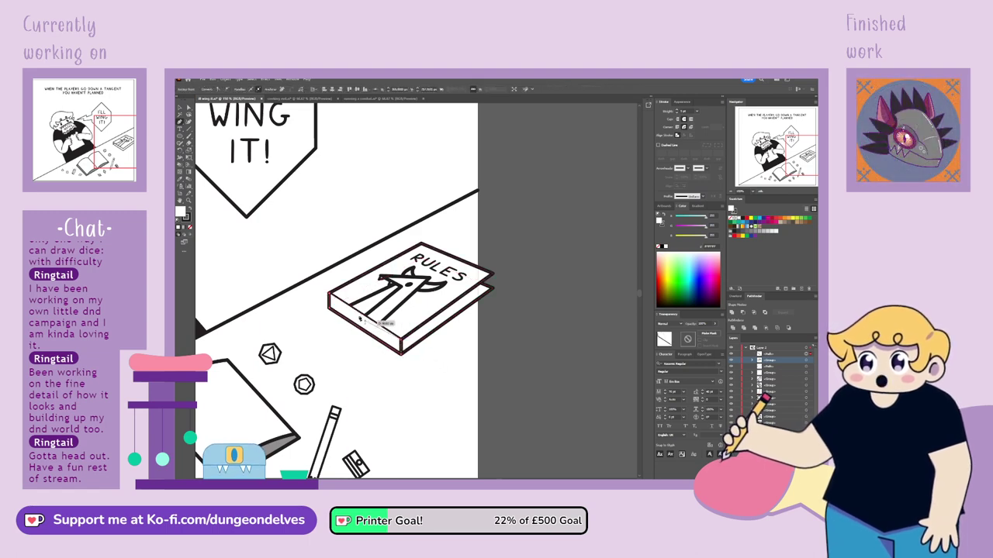
Draw a closed white side face joining the right and lower corners of the RULES cover to the offset copy beneath.
click(493, 274)
click(493, 289)
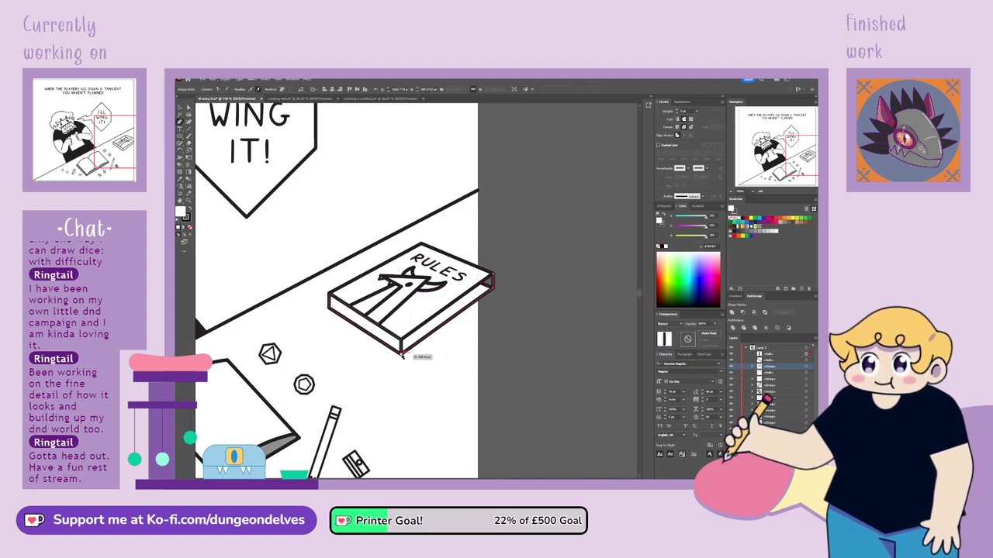
click(401, 354)
click(401, 339)
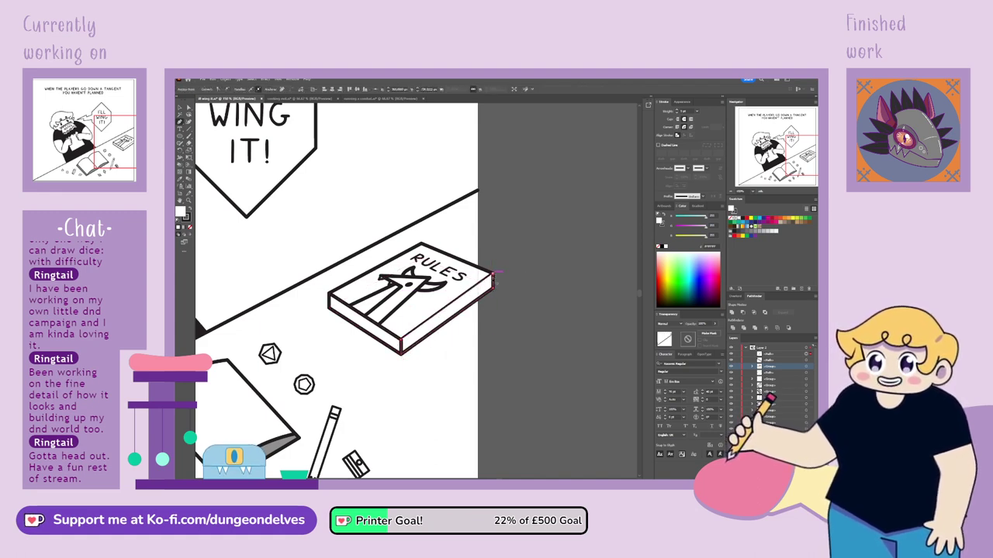
click(493, 274)
click(180, 108)
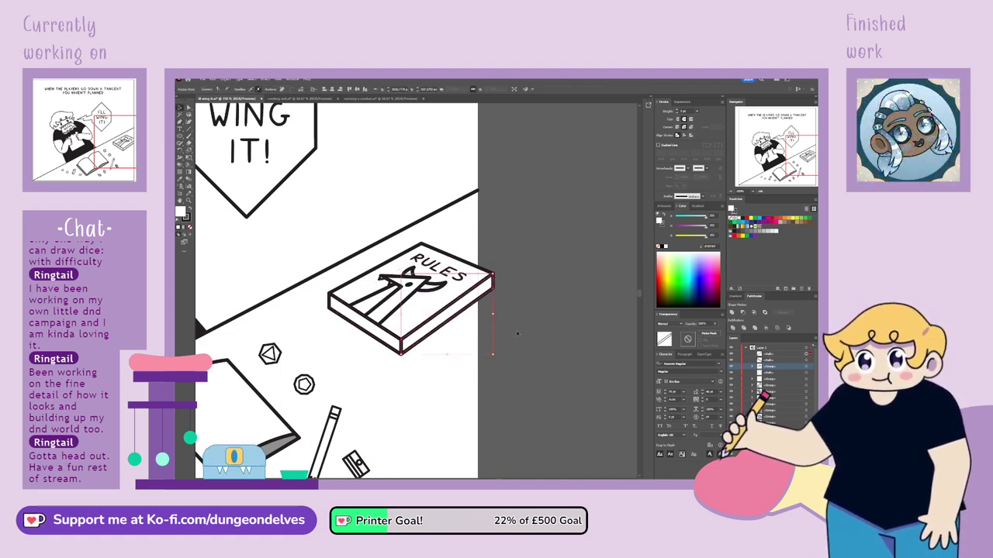
click(517, 333)
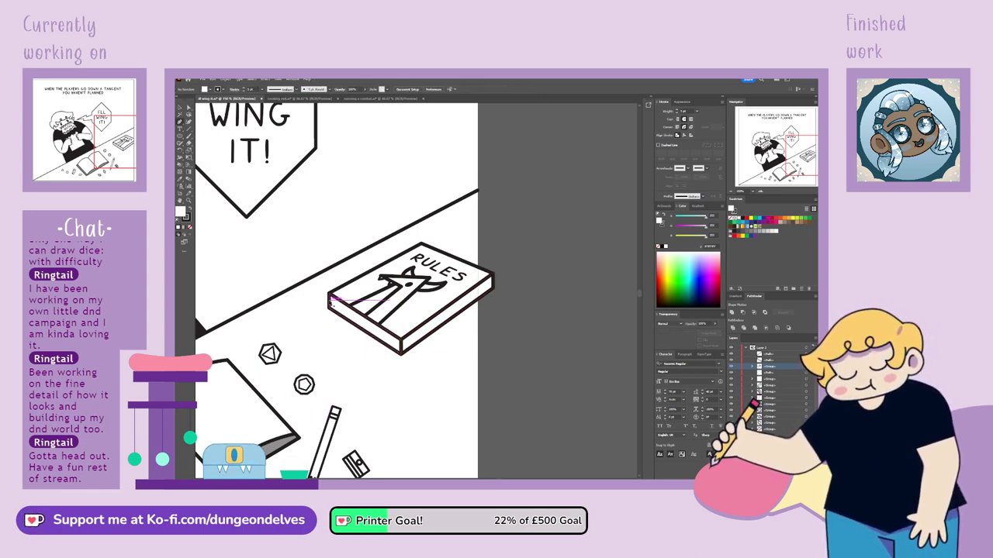
Draw a short page line inward from the left corner of the book's side face, with a thinner stroke and a one-ended tapered width profile.
click(332, 300)
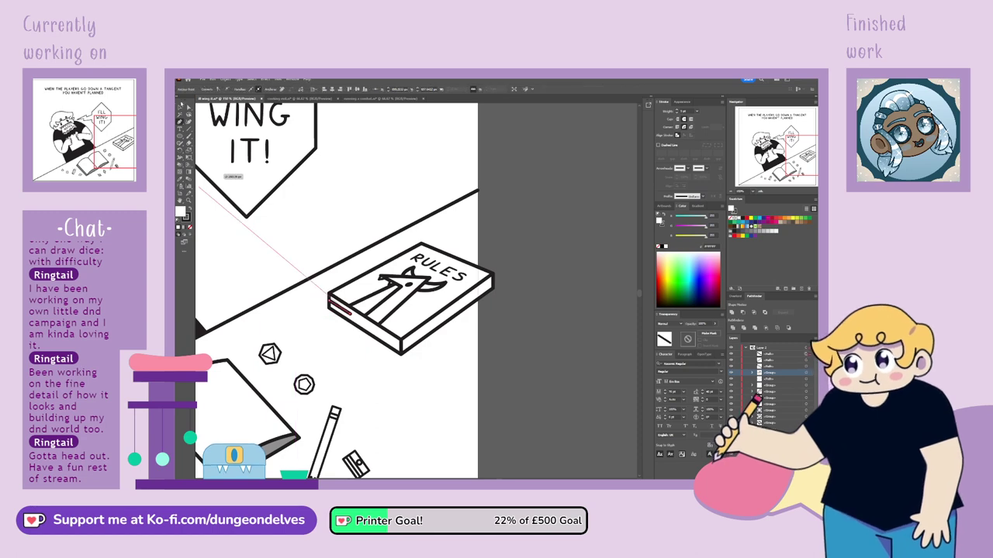
click(180, 107)
click(684, 111)
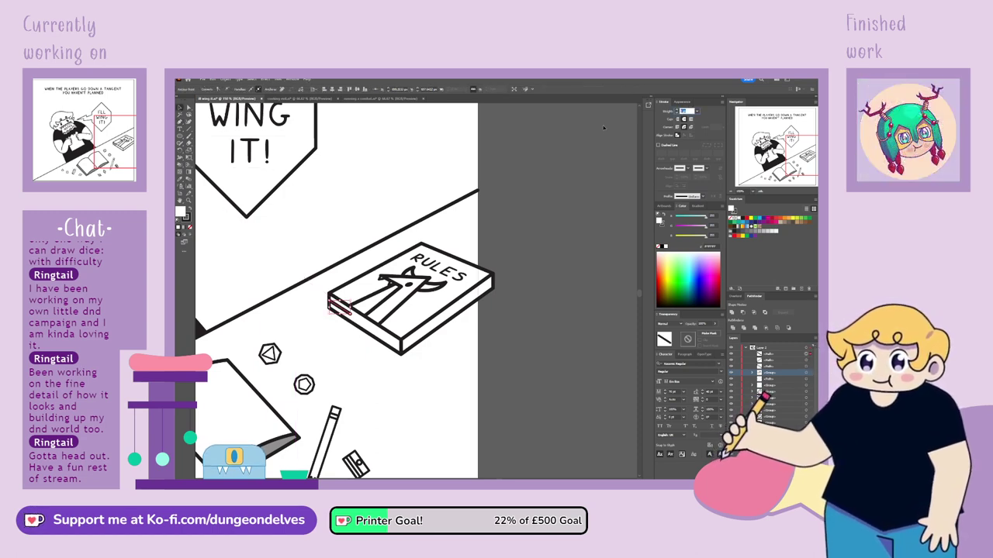
click(436, 398)
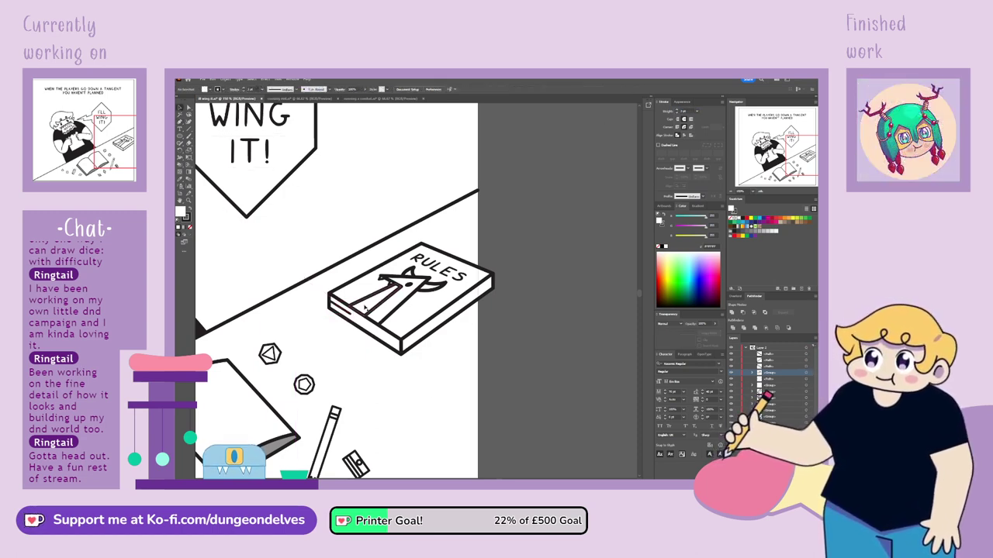
click(346, 311)
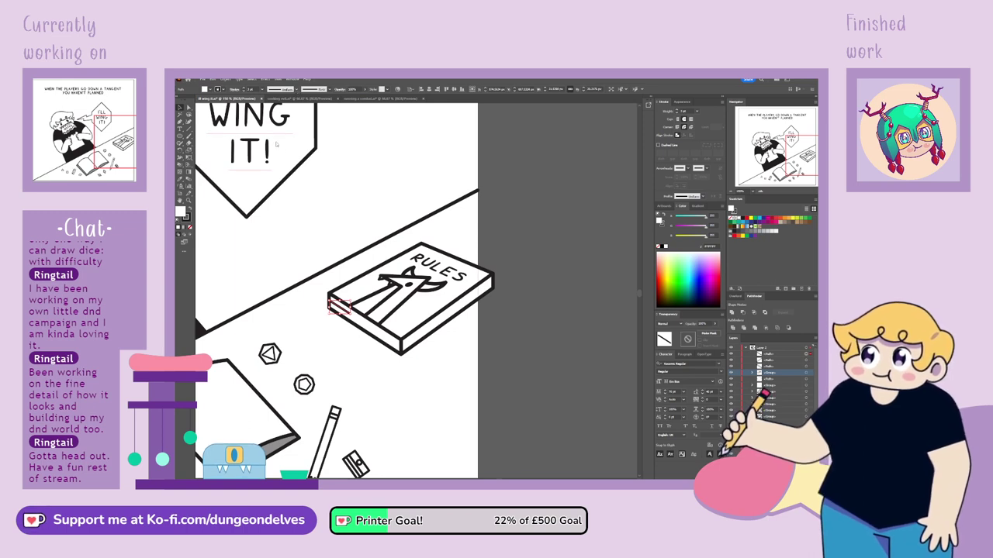
click(503, 465)
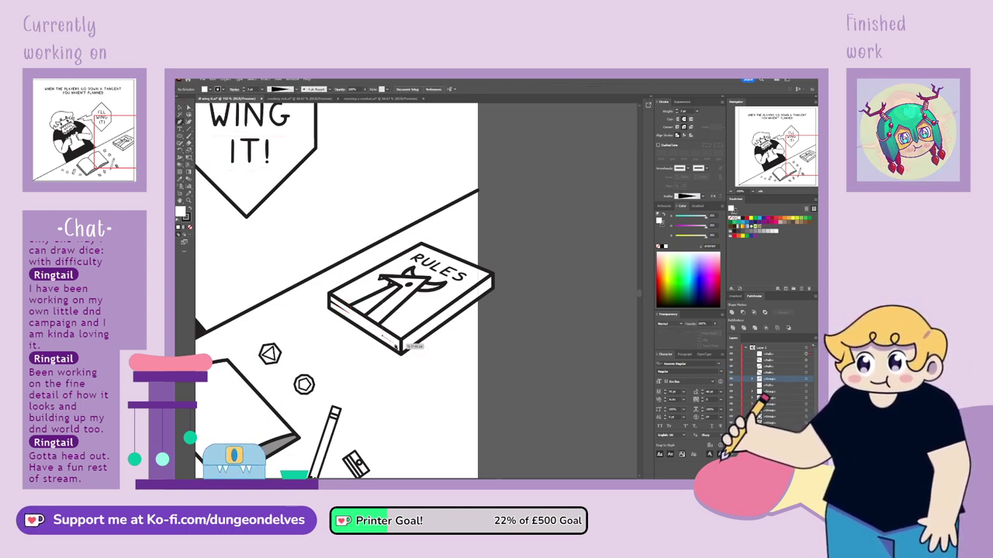
Draw a bent page line wrapping around the book's lower corner, with no fill and a stroke weight of 2 pt.
click(388, 342)
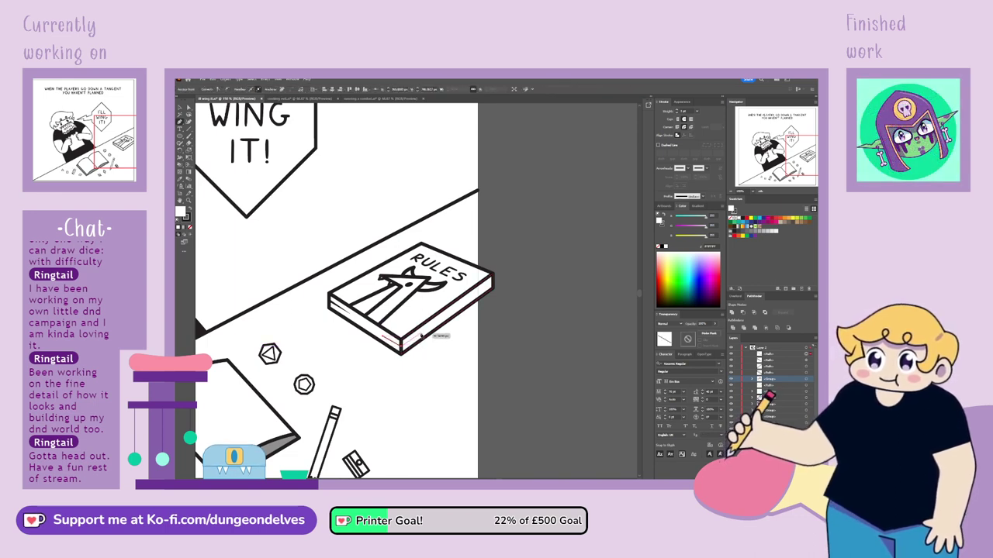
click(421, 336)
click(190, 227)
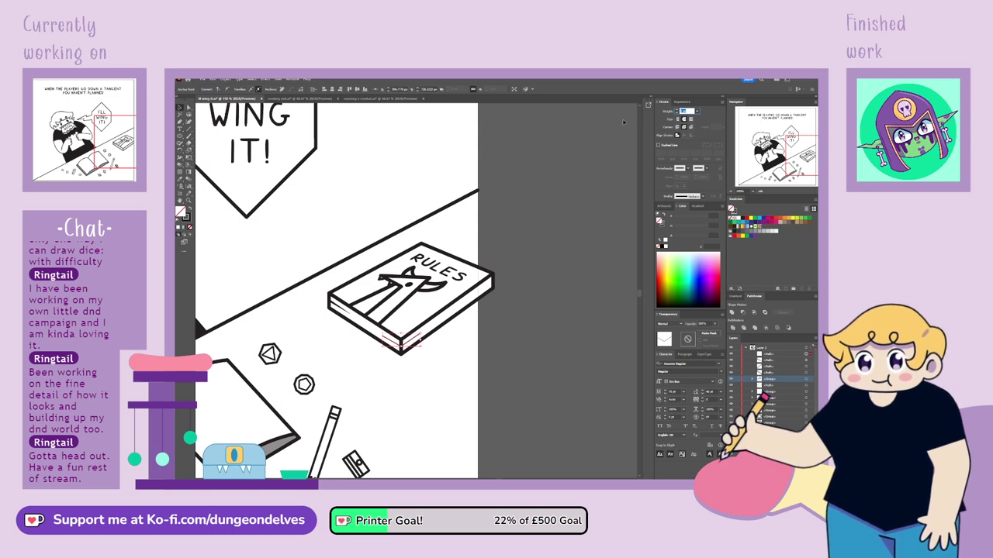
text(2)
key(Return)
click(506, 395)
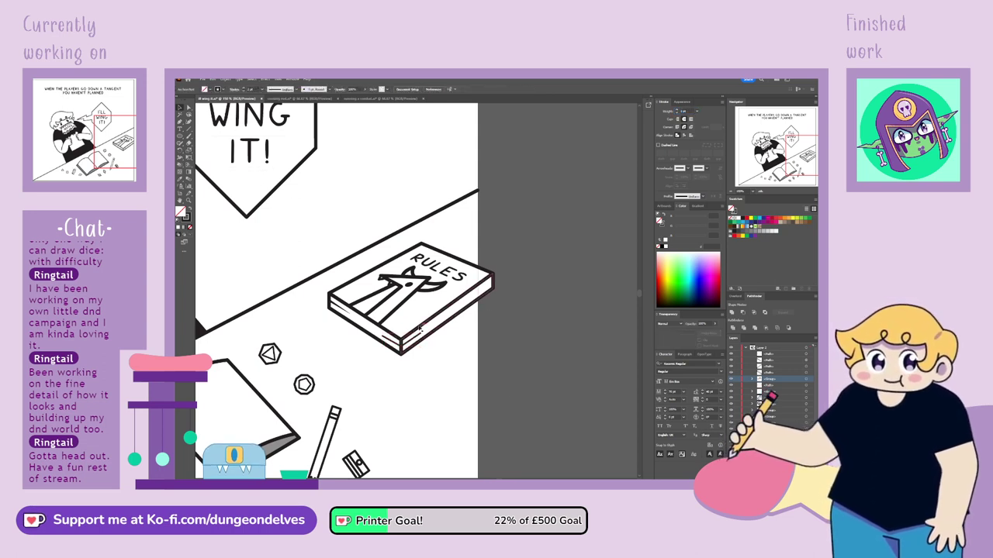
Apply a width profile tapered at both ends to the page line around the book's lower corner.
click(420, 329)
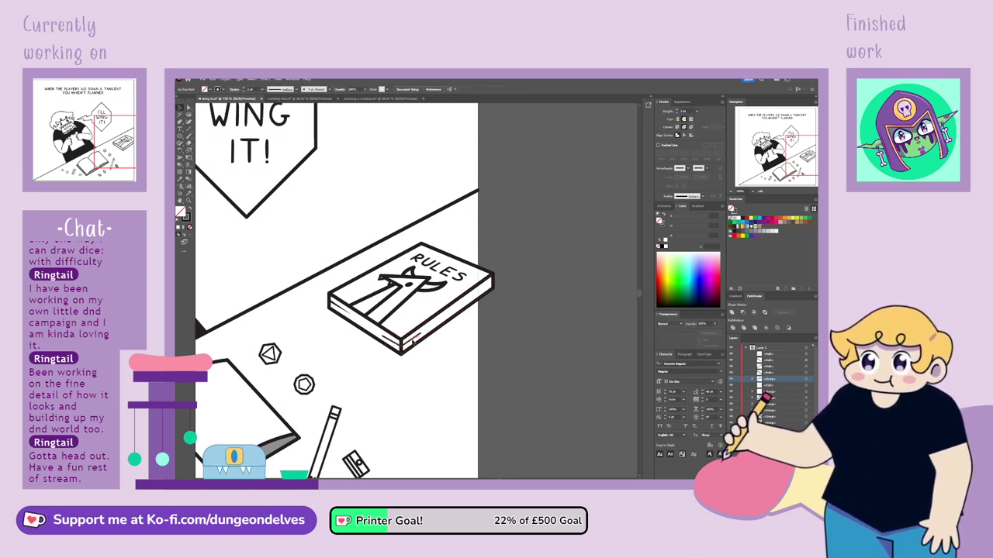
click(288, 105)
click(507, 447)
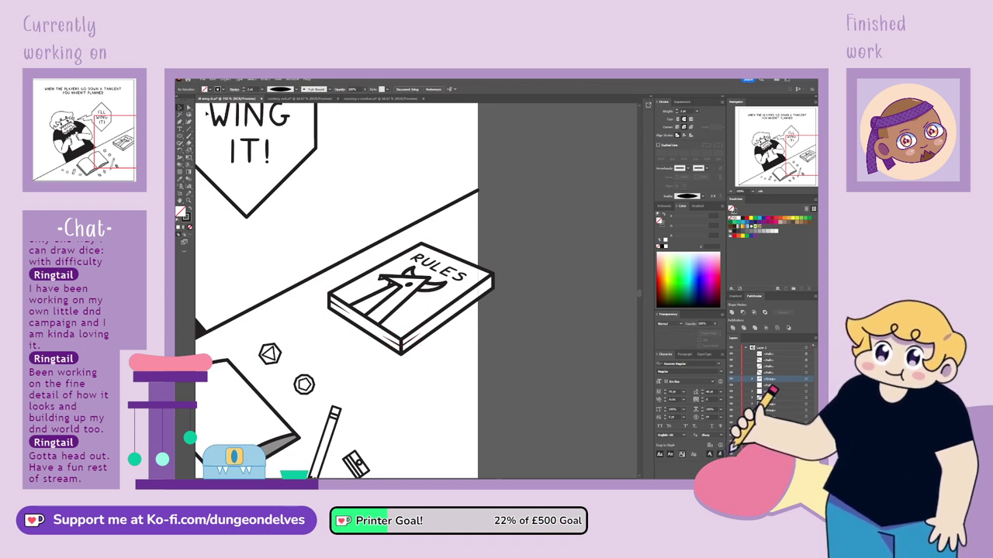
Draw a short page line inward from the right corner of the book's side face.
click(492, 281)
click(493, 282)
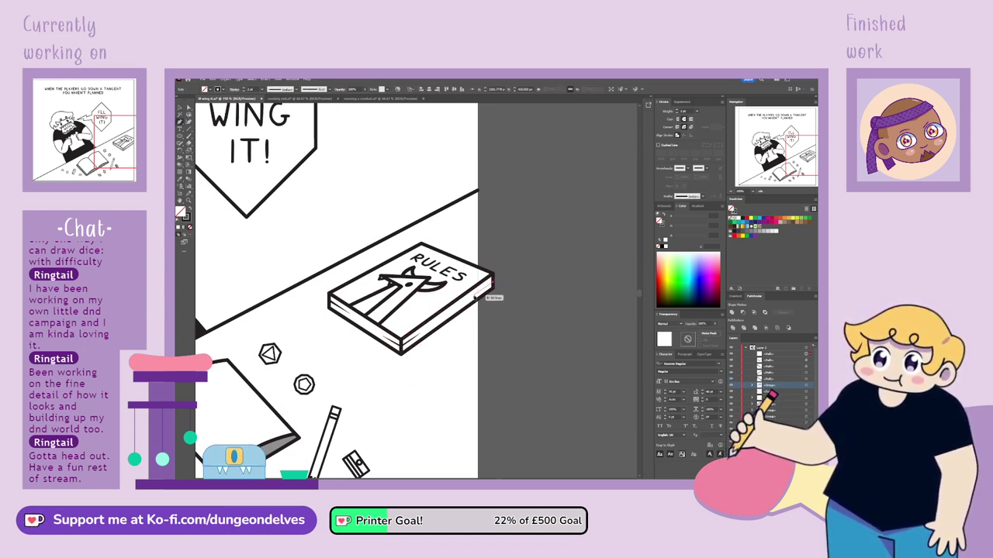
Finish the short page line at the rulebook's far right corner and give it a tapered width profile.
click(472, 294)
click(180, 108)
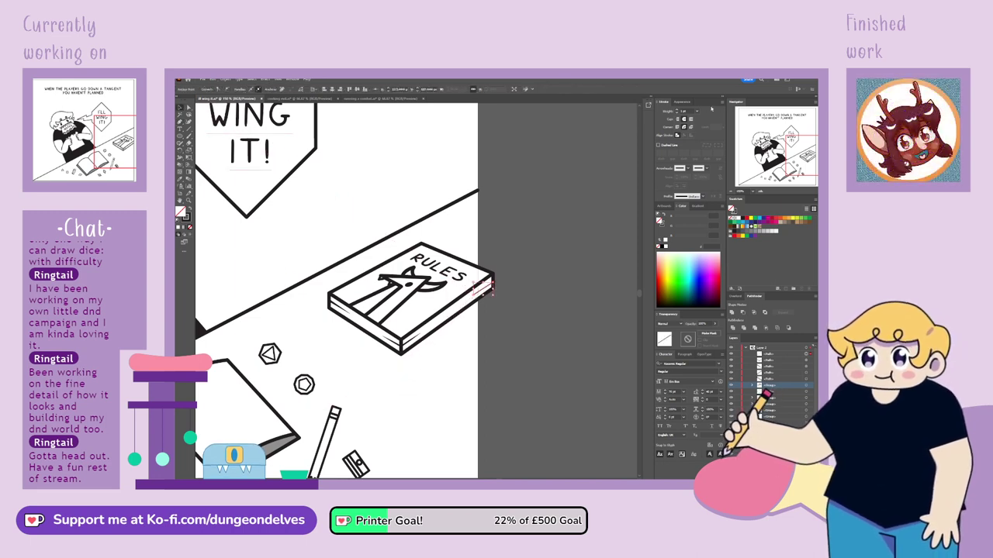
drag(693, 111, 618, 121)
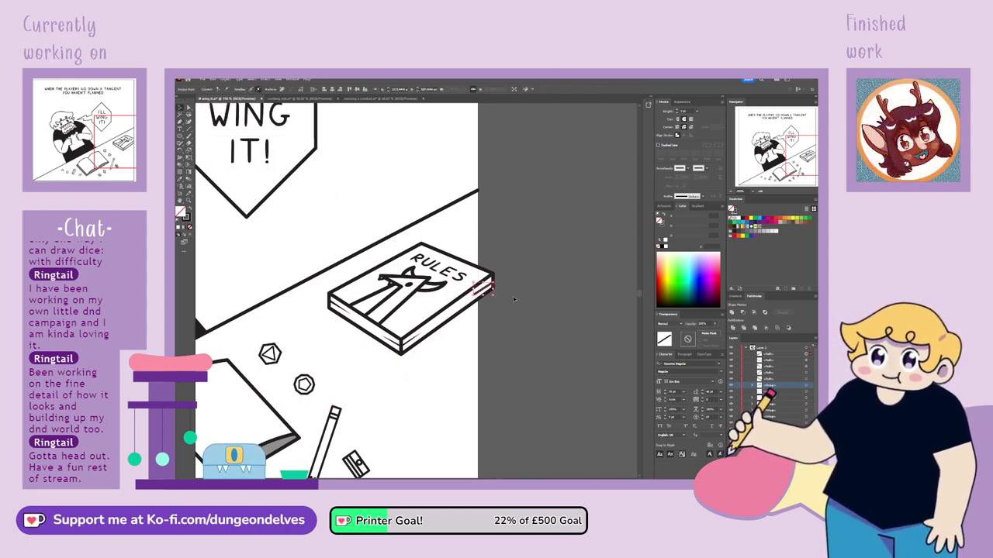
click(485, 295)
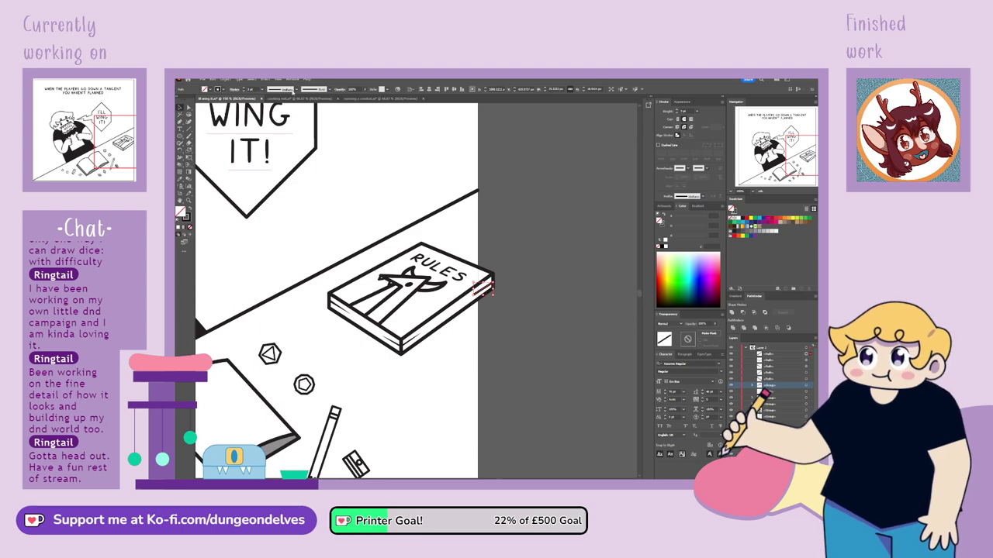
click(282, 138)
click(504, 401)
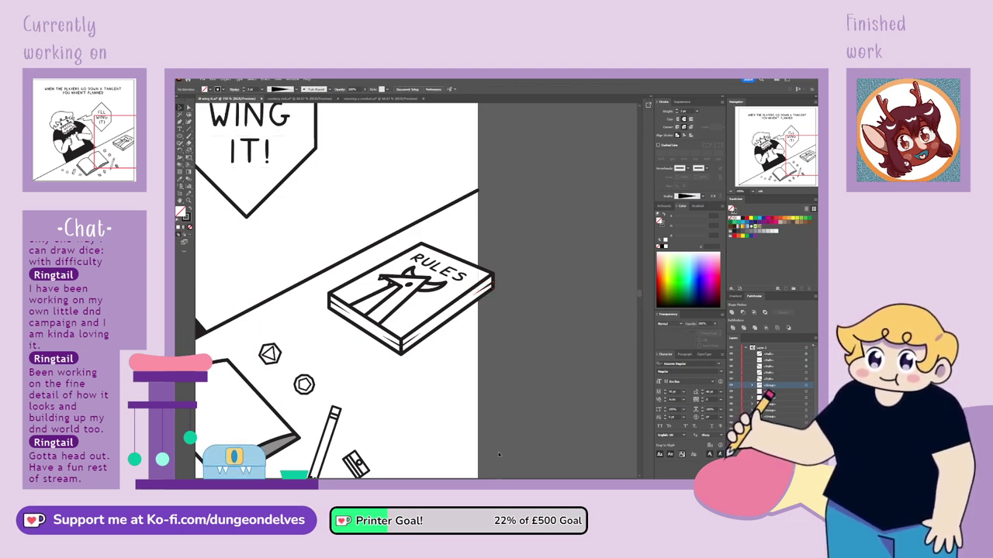
Adjust the end point of the short page line beside the rulebook's front corner.
key(ctrl+plus)
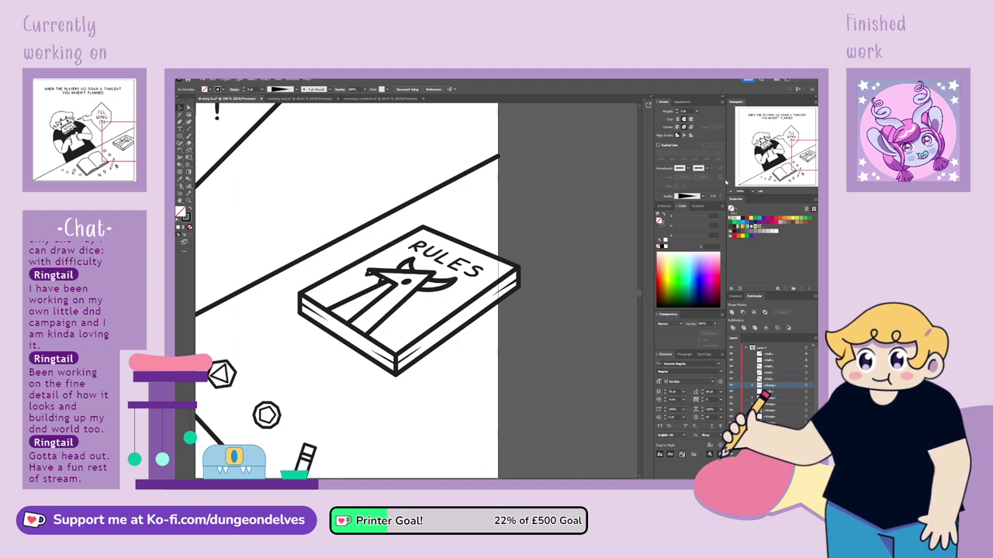
click(403, 359)
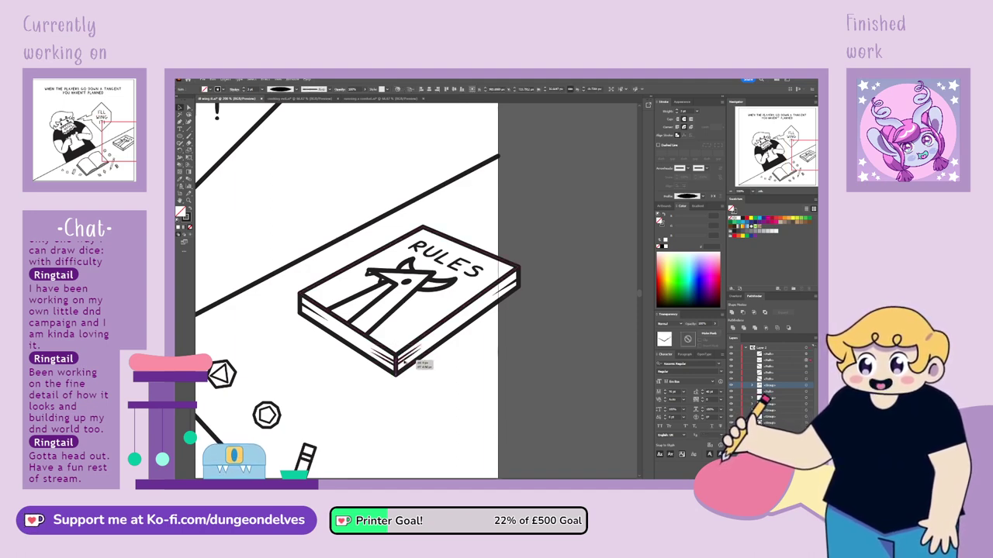
click(438, 347)
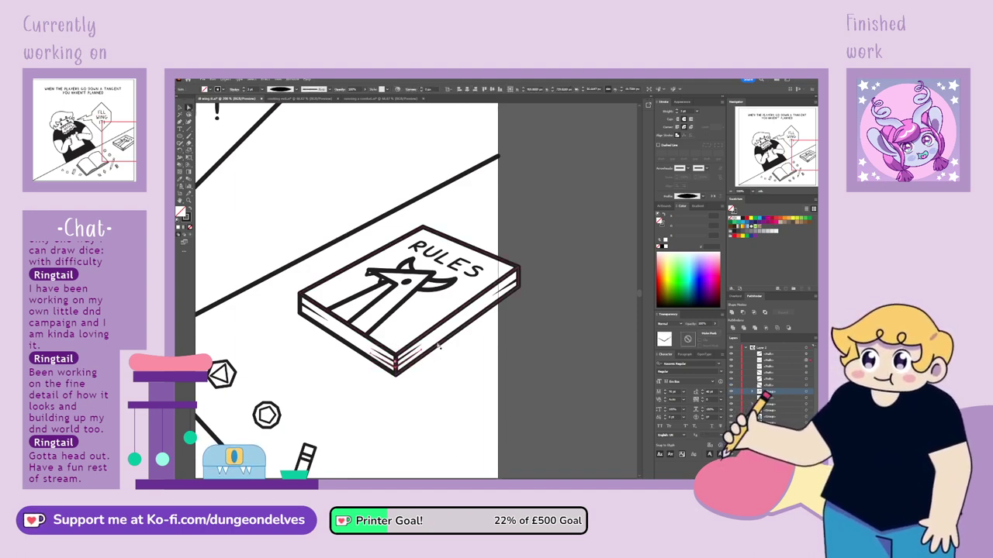
click(431, 347)
drag(431, 347, 422, 355)
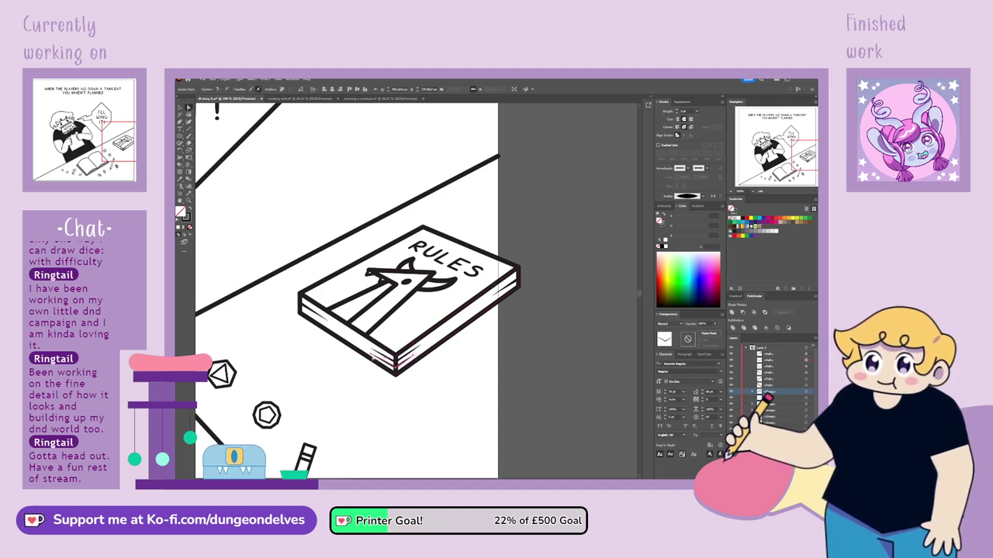
click(412, 402)
key(ctrl+minus)
key(ctrl+minus)
key(ctrl+minus)
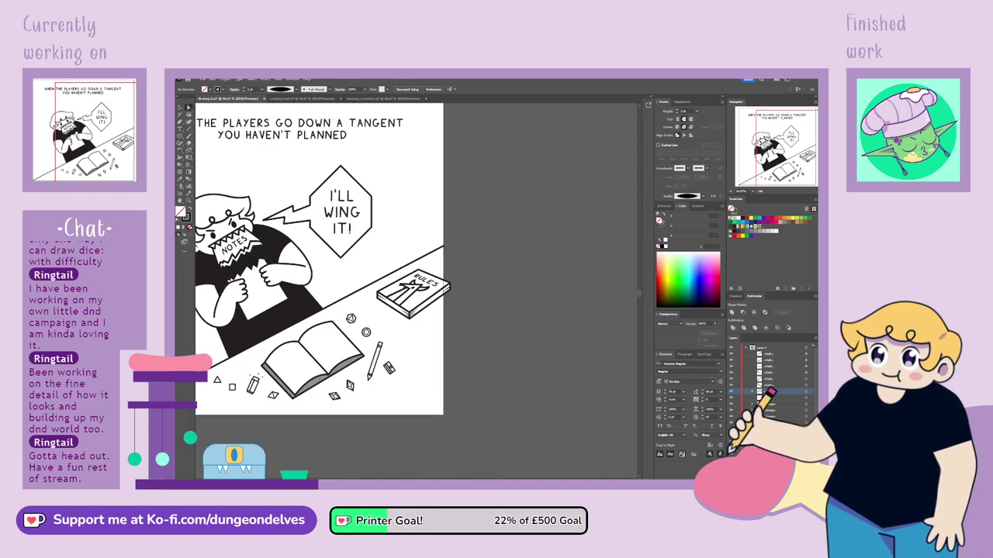
Group all the paths that make up the rulebook drawing.
click(806, 357)
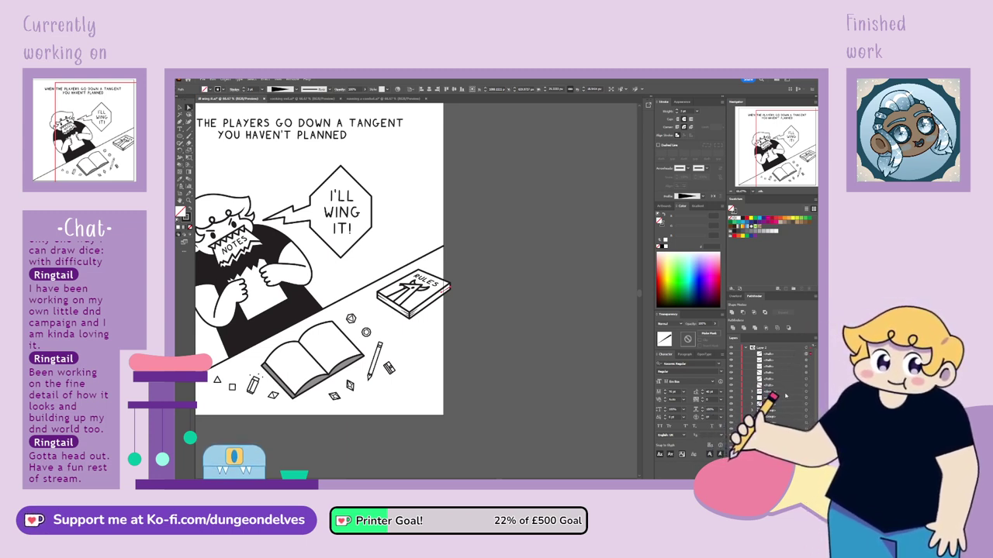
click(806, 395)
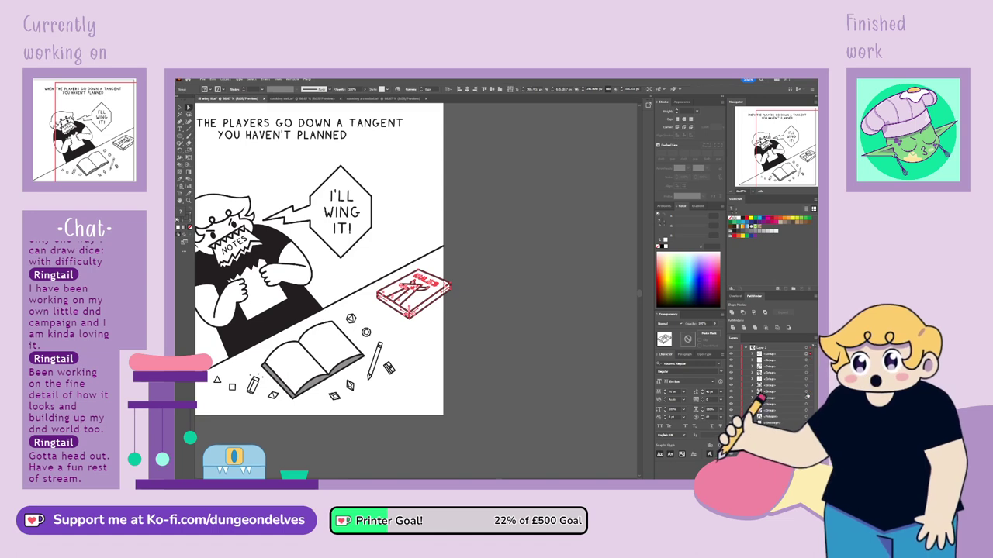
click(492, 410)
key(ctrl+minus)
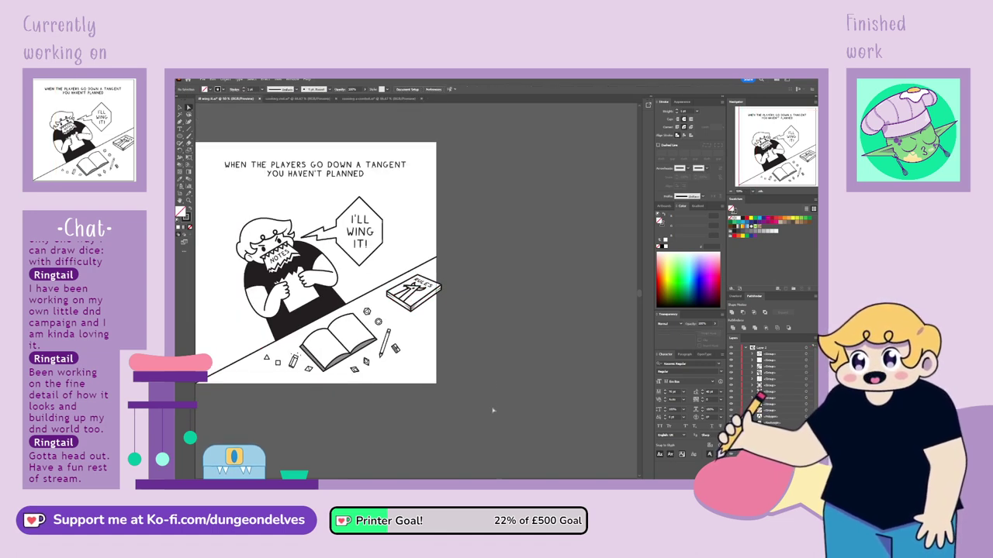
Move the grouped rulebook down and inward so it lies fully inside the artboard.
key(h)
drag(474, 330, 531, 331)
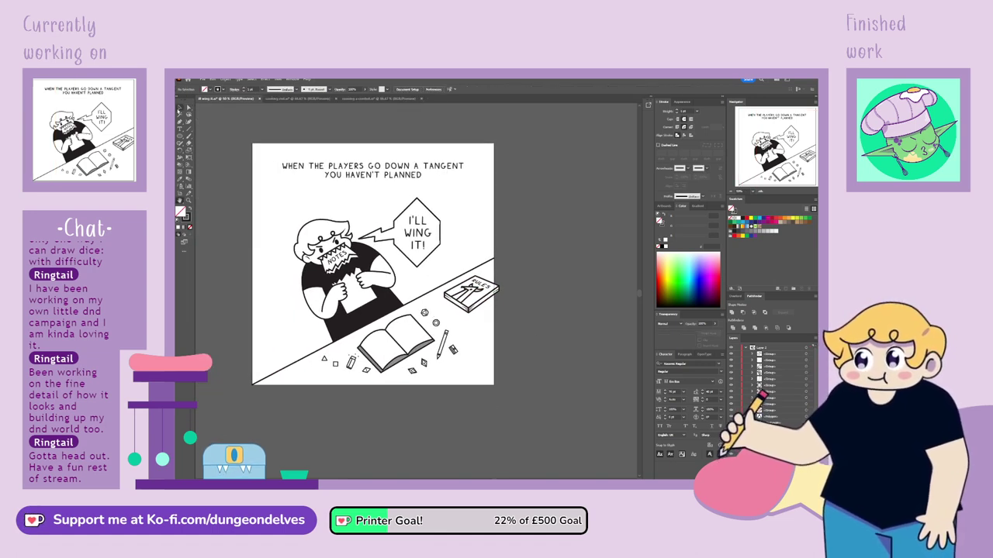
drag(473, 298, 464, 306)
click(515, 292)
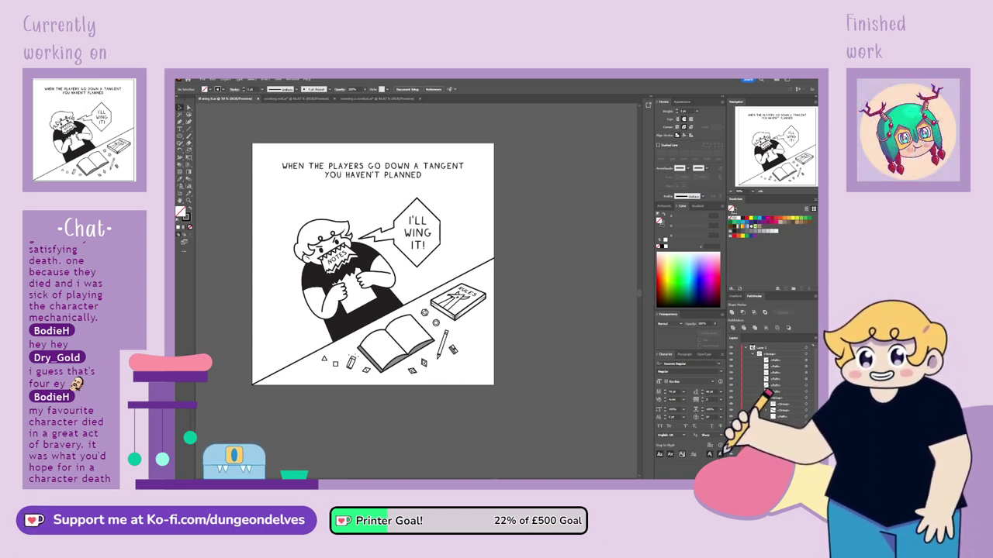
Collapse the expanded rulebook group in the layer list.
click(760, 397)
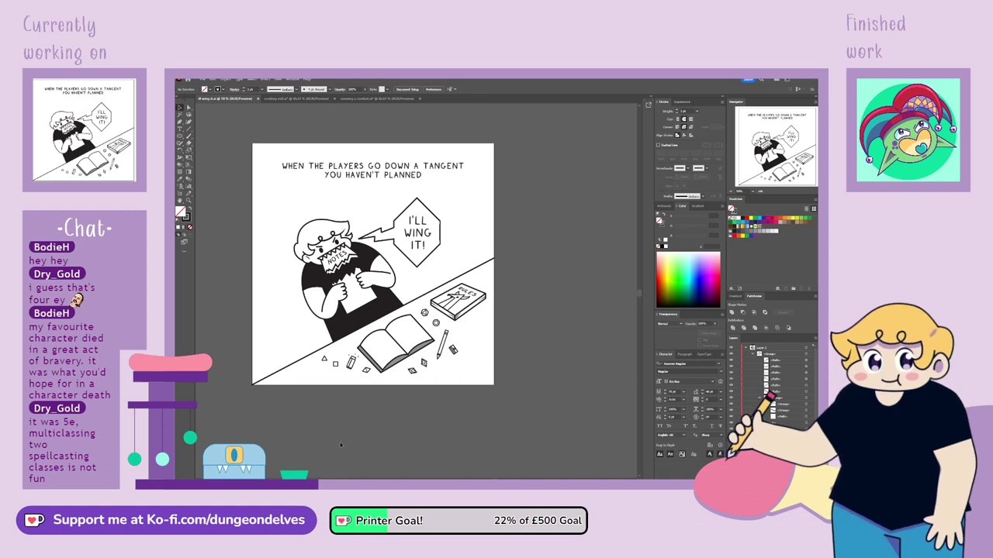
click(753, 354)
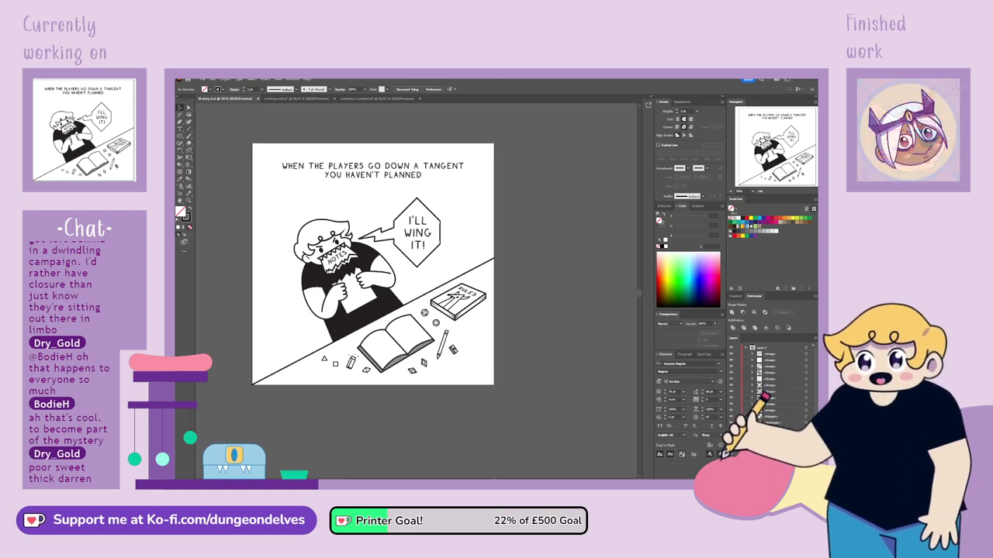
Draw a tall rectangle across the artboard's left edge, beside the character, with a stroke weight of 5.
key(ctrl+plus)
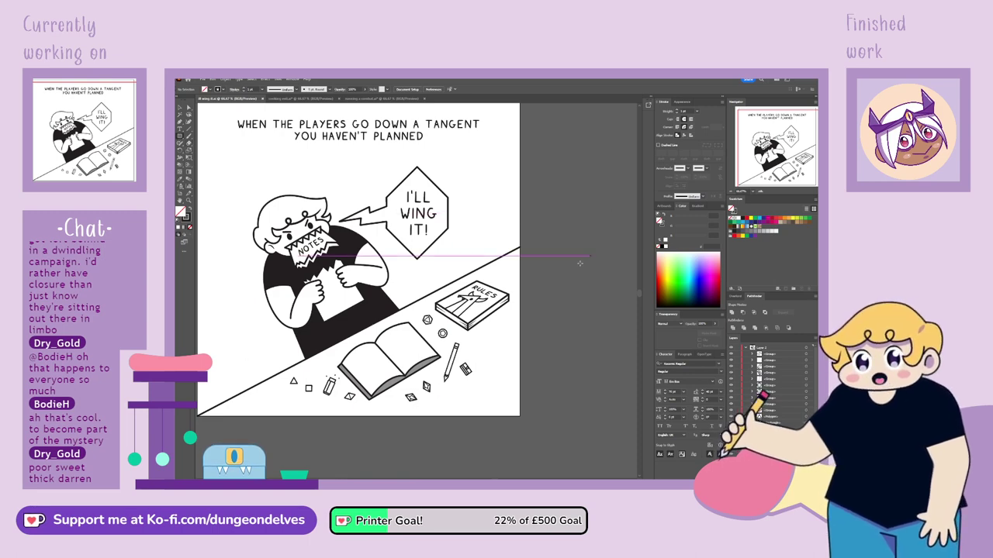
drag(625, 255, 701, 266)
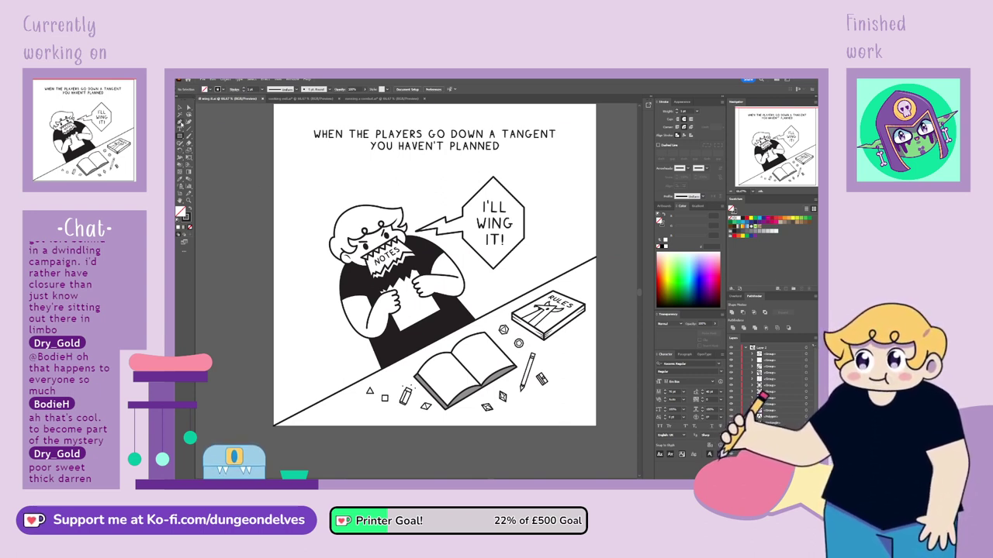
click(180, 124)
drag(262, 312, 308, 379)
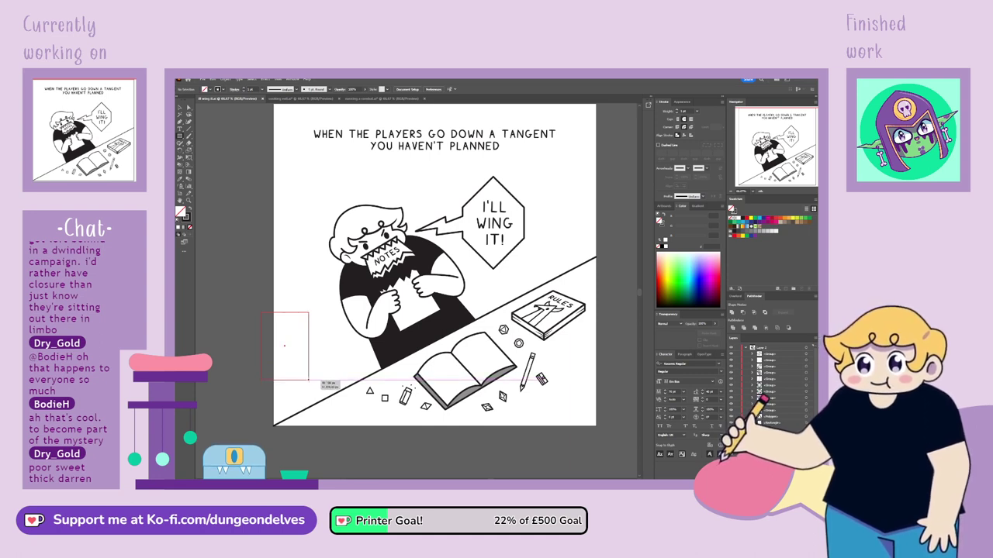
drag(689, 110, 630, 117)
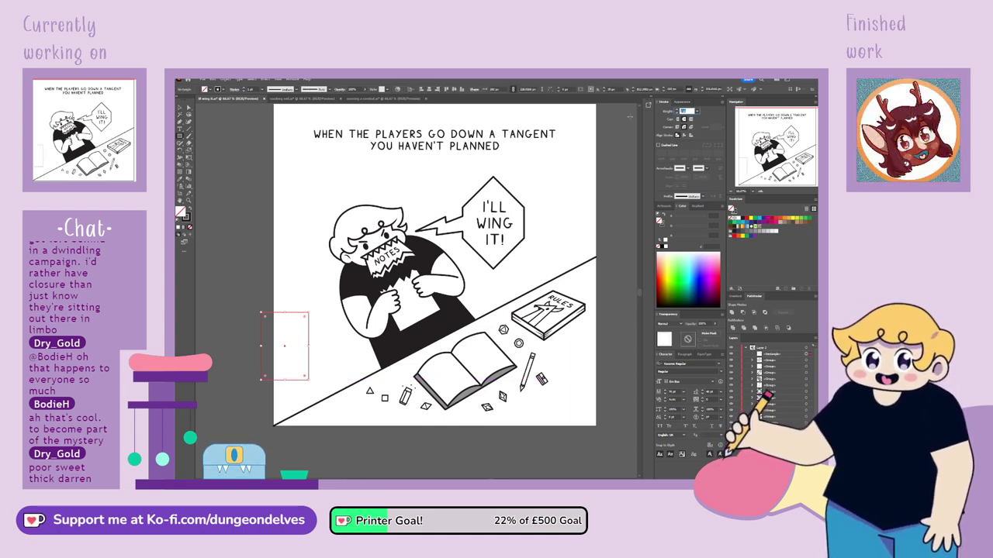
text(5)
key(Return)
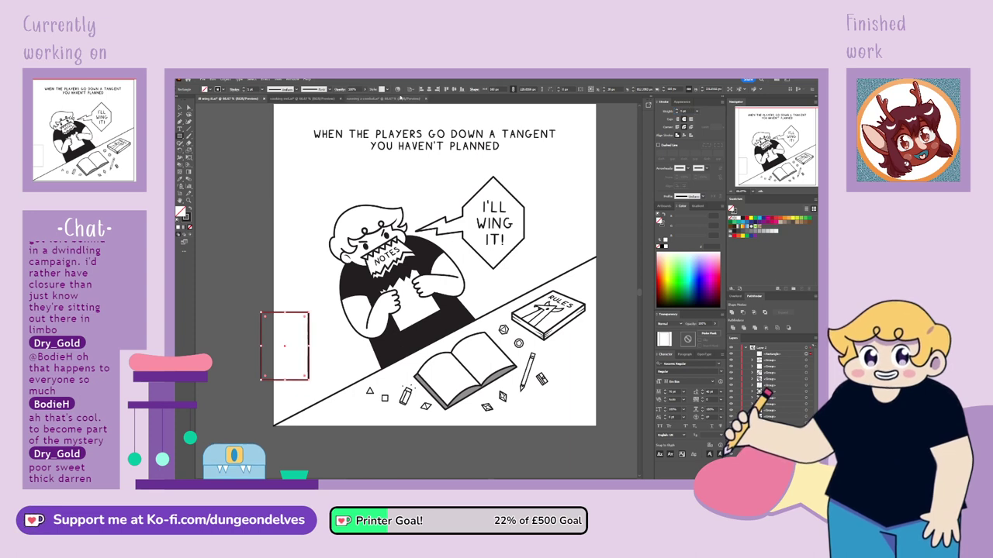
Move the tall rectangle fully onto the artboard and fill it with white.
key(v)
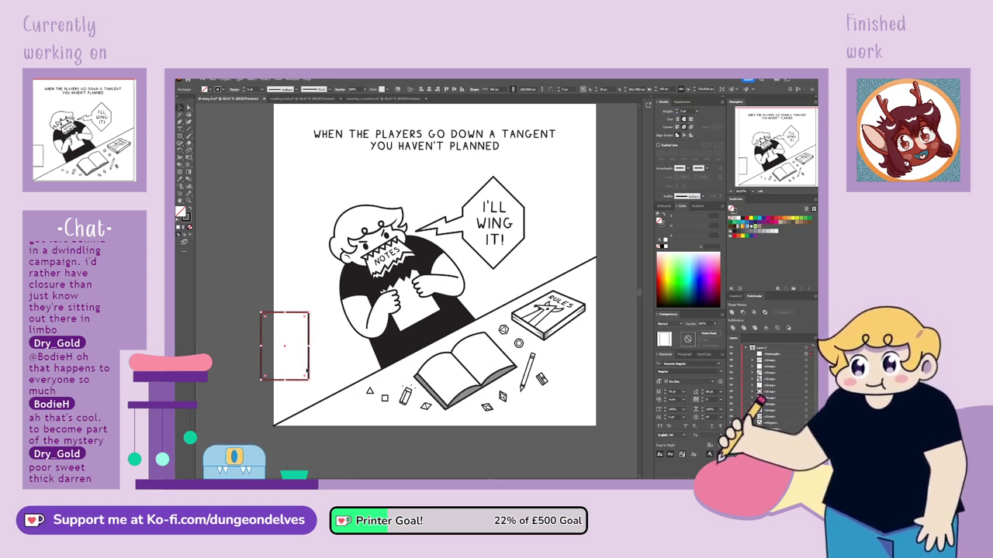
drag(309, 371, 334, 370)
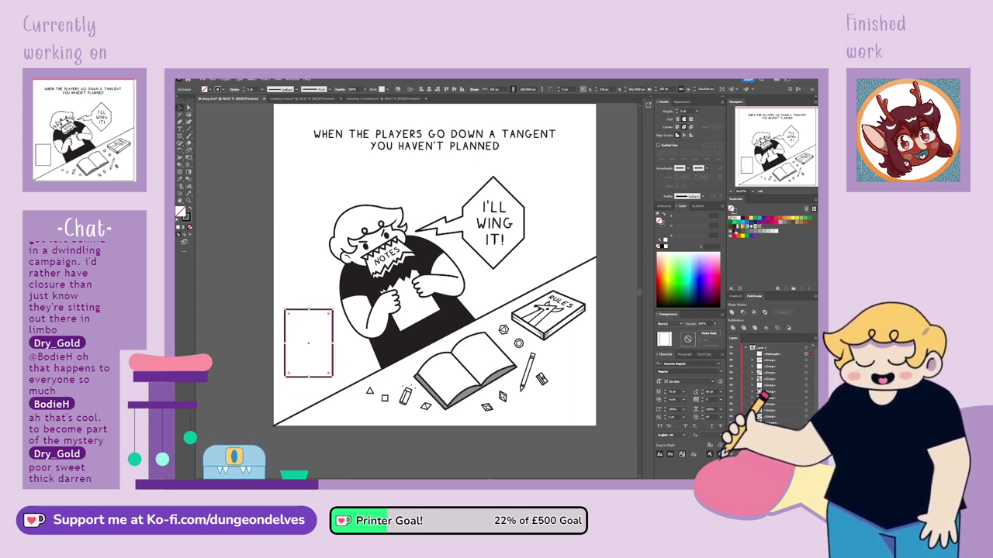
click(741, 218)
key(ctrl+plus)
key(ctrl+plus)
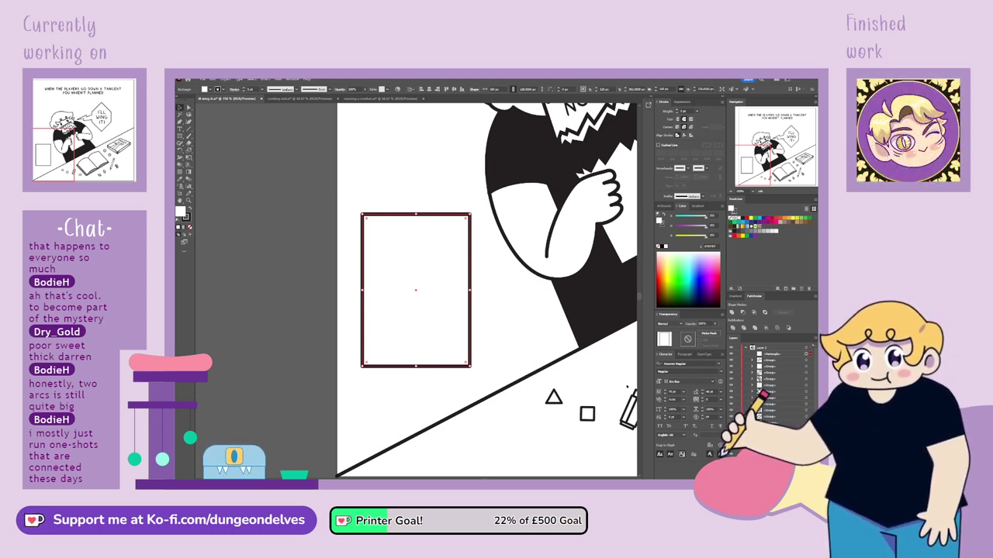
click(210, 143)
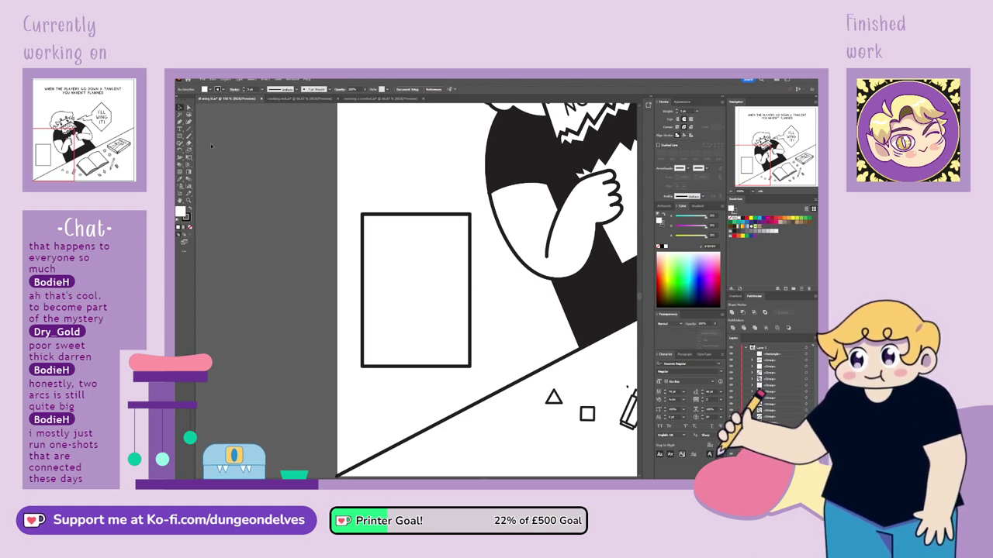
Draw a narrow vertical strip inside the tall rectangle along its left side and shift it slightly inward.
click(180, 136)
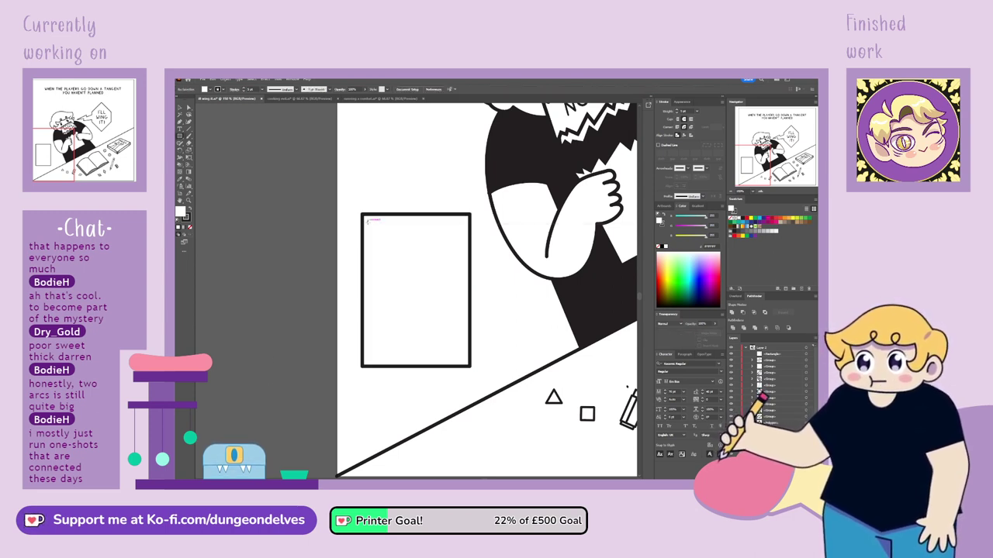
drag(367, 221, 384, 359)
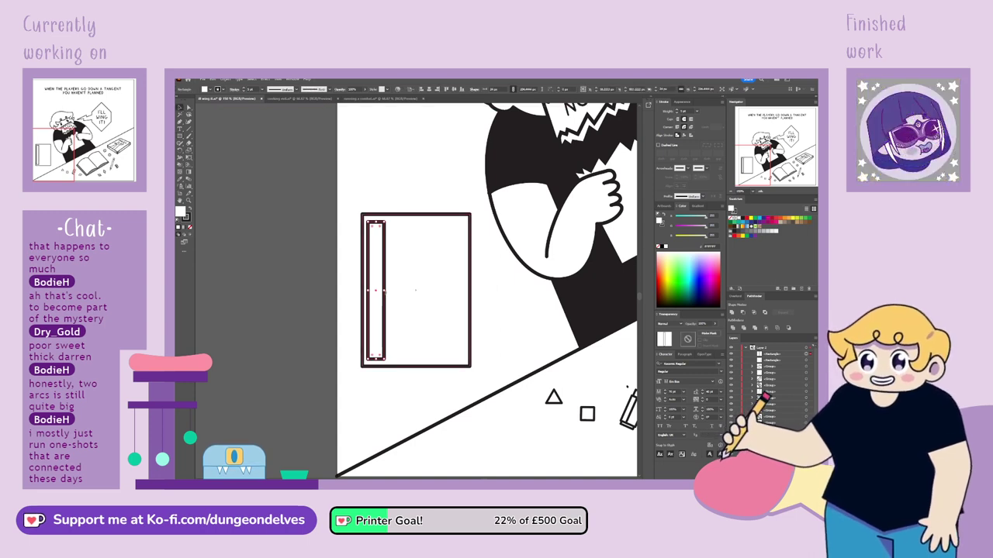
drag(375, 321, 377, 322)
click(277, 368)
Split the narrow strip into six evenly spaced small squares and group them.
click(377, 359)
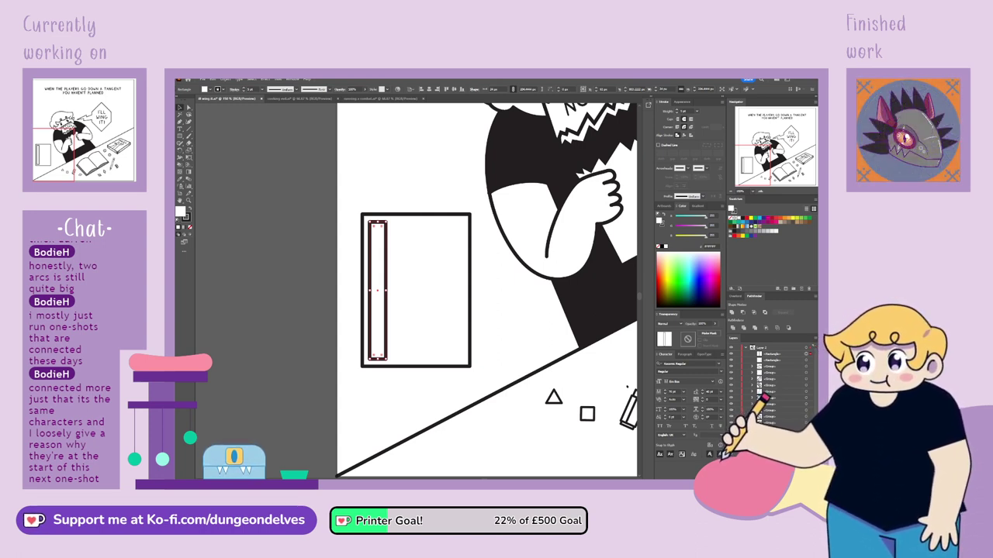
click(244, 318)
click(246, 318)
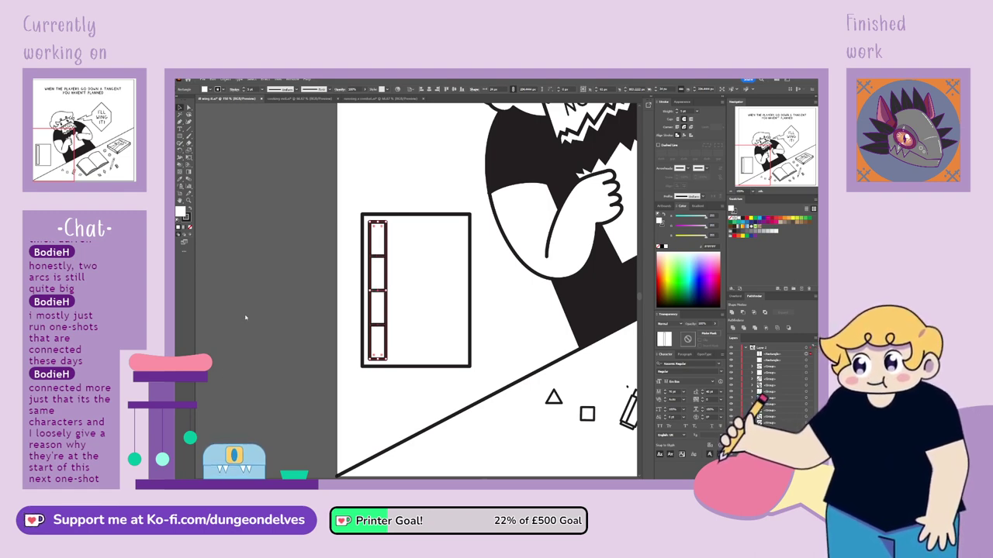
click(245, 317)
click(245, 317)
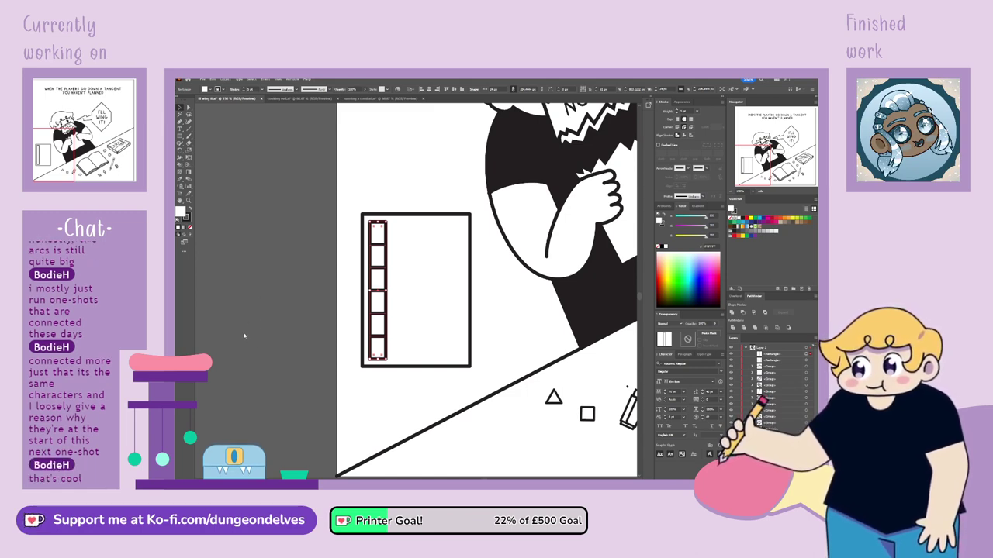
click(245, 336)
click(244, 337)
click(244, 337)
click(245, 337)
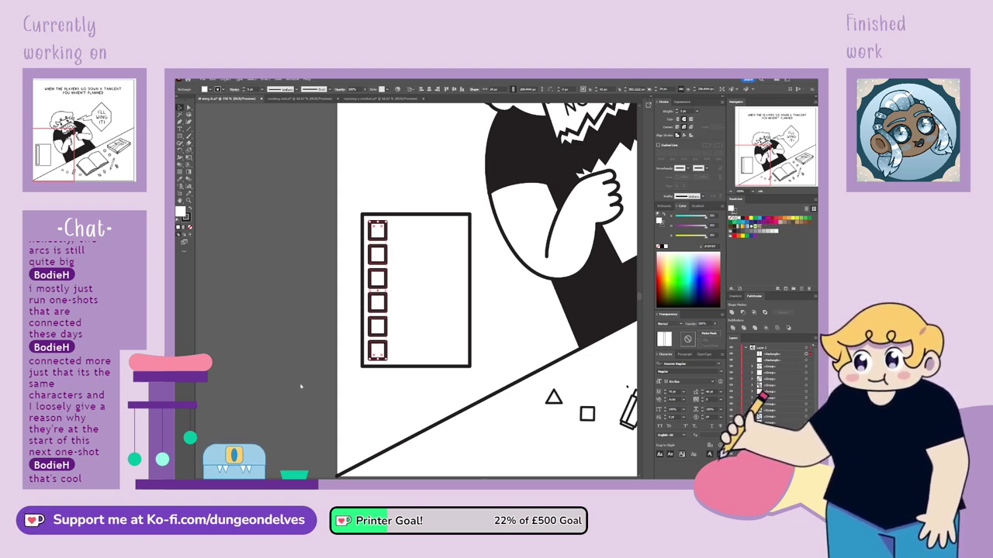
key(ctrl+g)
click(272, 364)
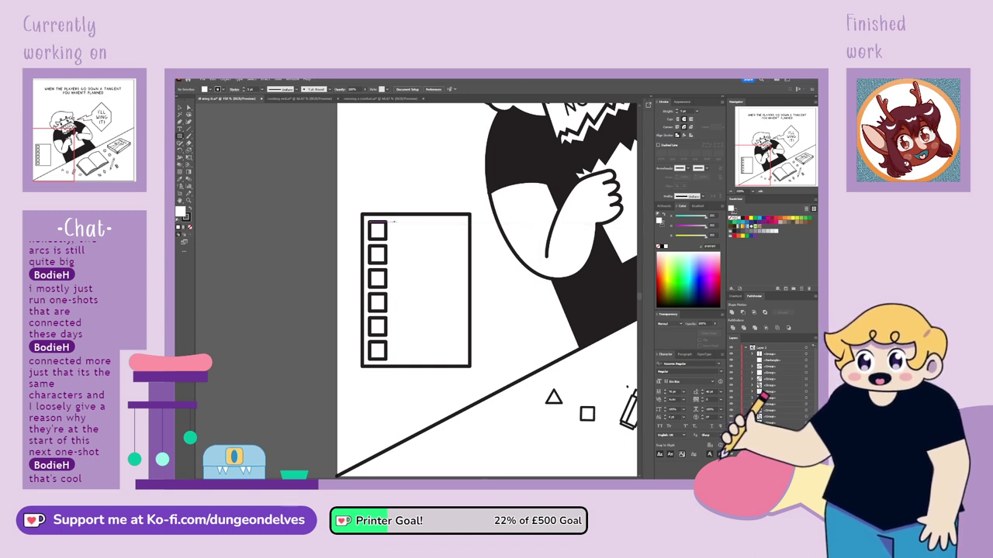
Draw a larger square to the right of the two uppermost small squares, aligned with their upper edge.
drag(394, 222, 435, 264)
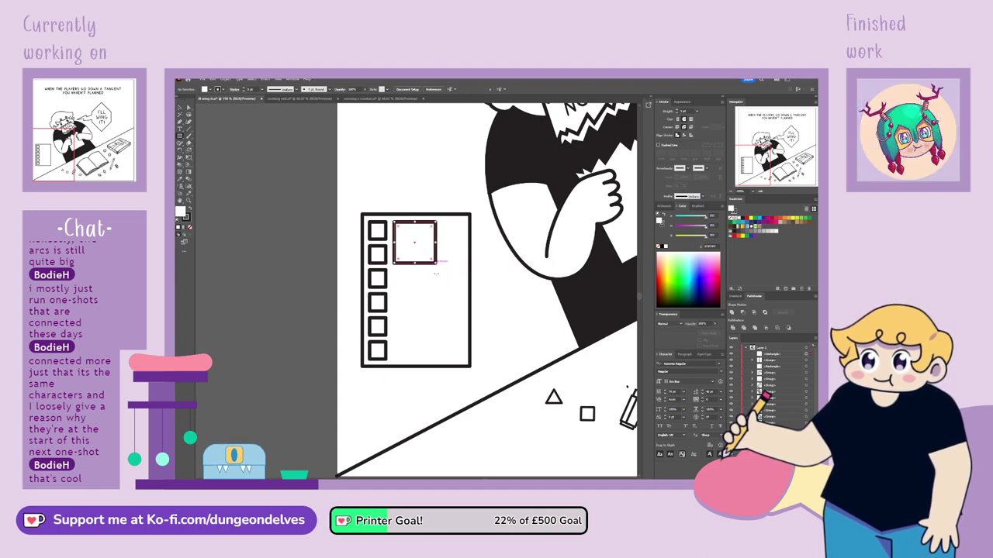
key(v)
click(228, 144)
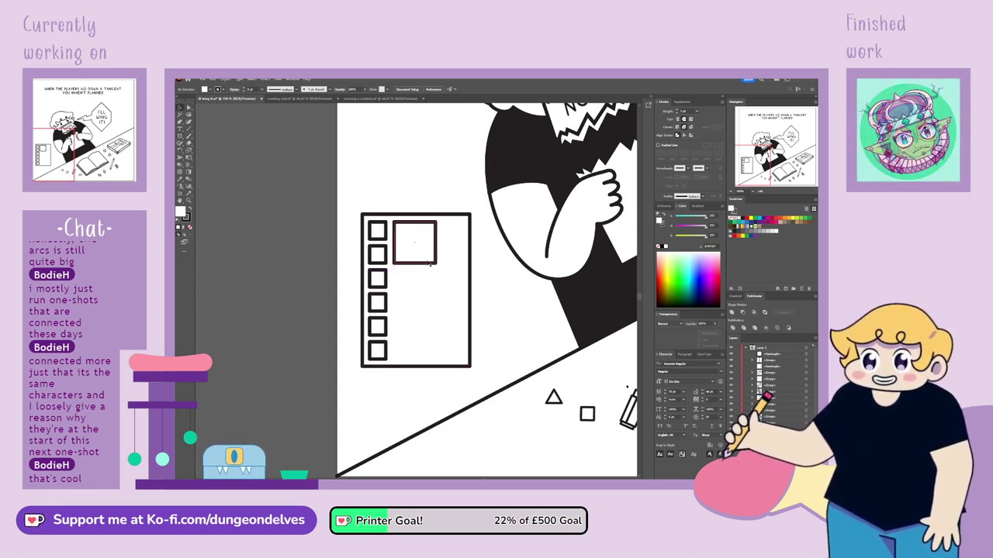
click(427, 249)
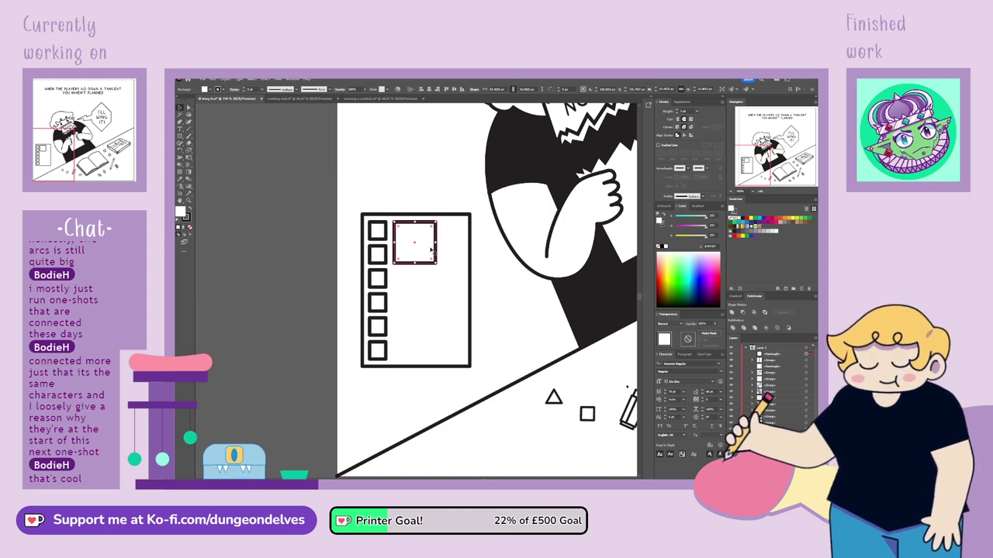
Duplicate the large square twice downward to make an evenly spaced stack of three beside the small squares.
drag(430, 256, 421, 350)
click(418, 309)
click(231, 205)
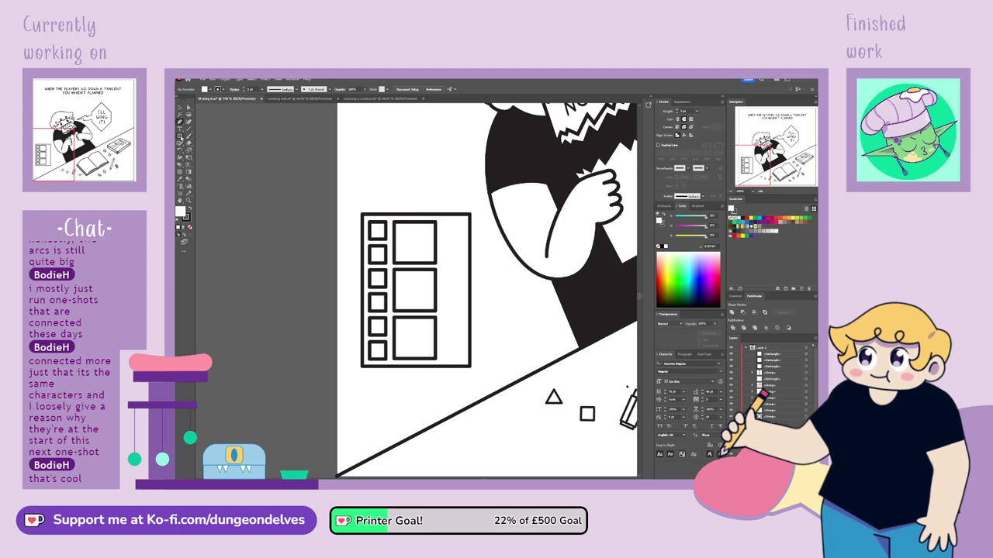
Add a column of four smaller rectangles along the sheet's right side and shorten them slightly to fit inside the frame.
mouse_move(440, 222)
mouse_down()
mouse_move(464, 252)
mouse_move(453, 291)
mouse_move(464, 364)
mouse_up()
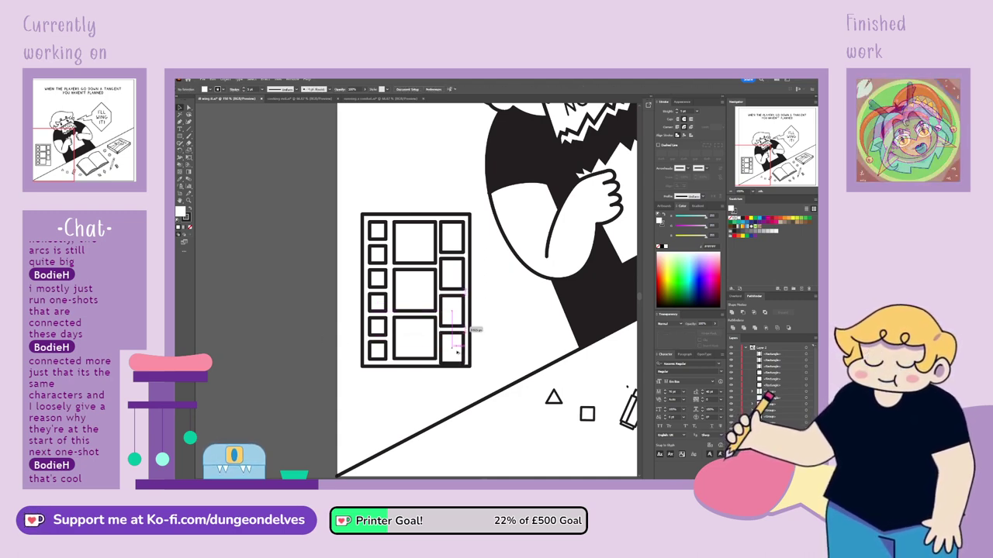
shift+click(453, 310)
shift+click(455, 284)
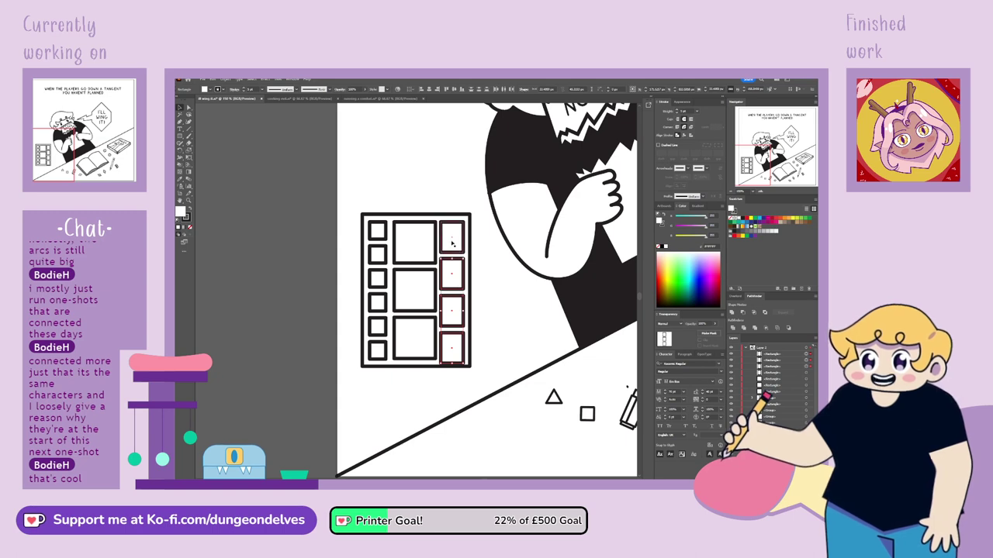
shift+click(455, 243)
drag(452, 364, 453, 362)
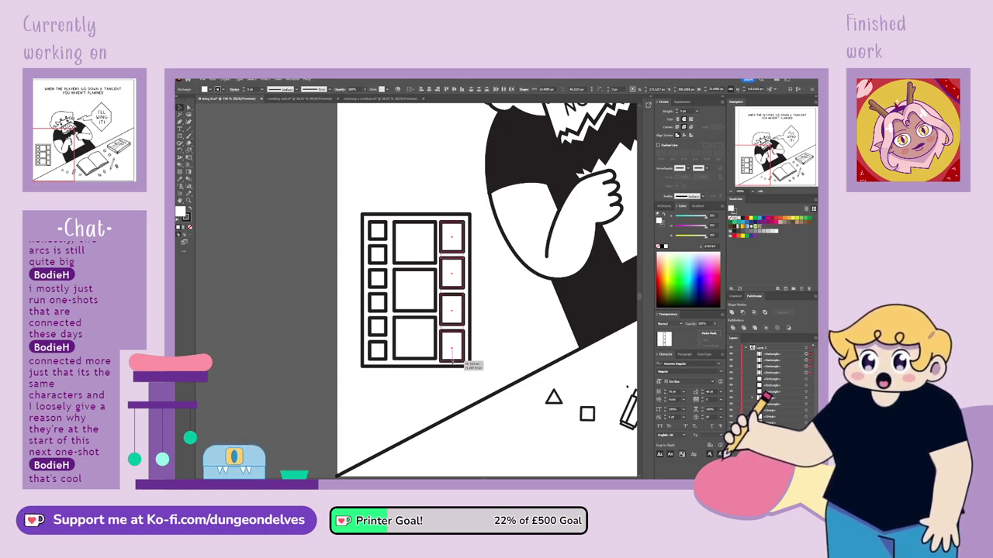
click(268, 328)
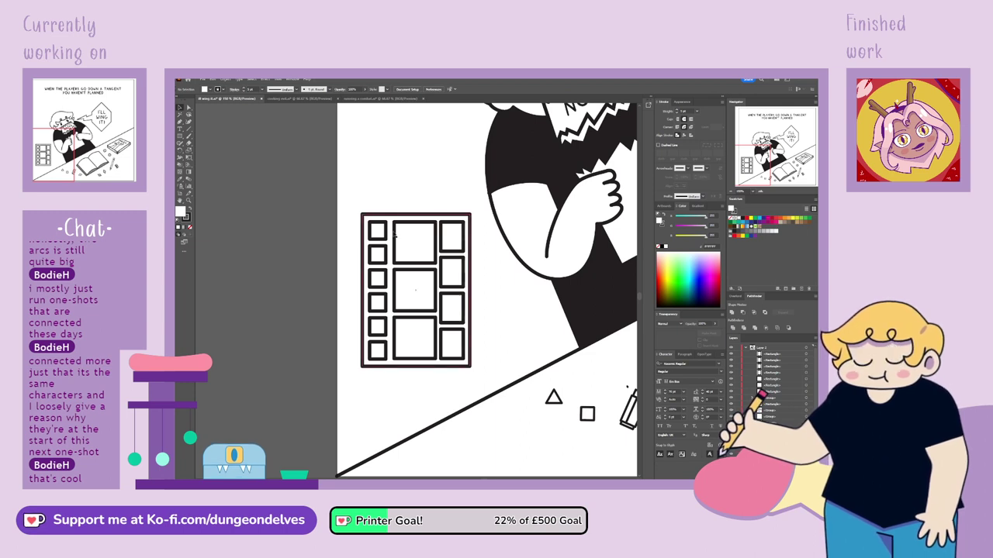
Select the three large squares and nudge them slightly left toward the small squares.
click(419, 252)
shift+click(420, 291)
shift+click(432, 336)
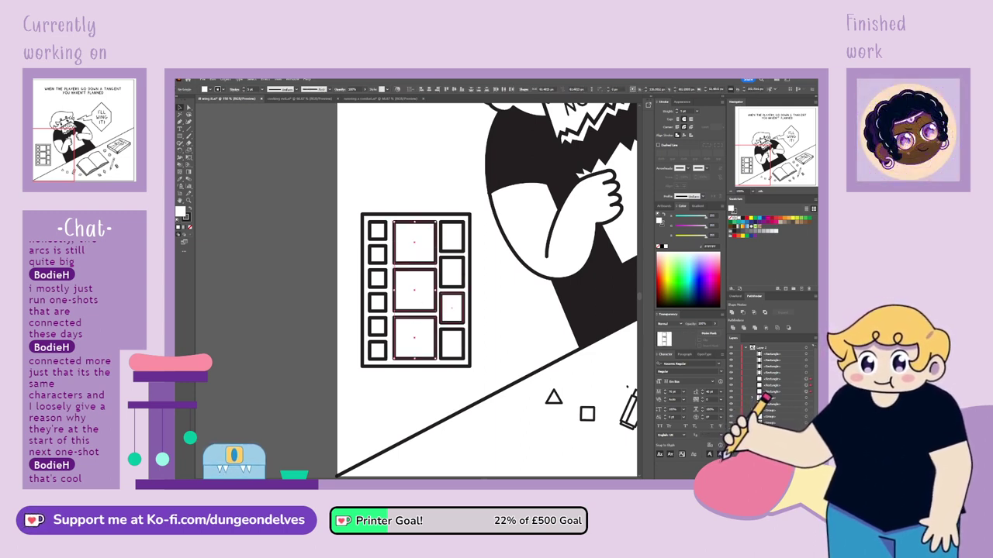
key(Left)
key(Left)
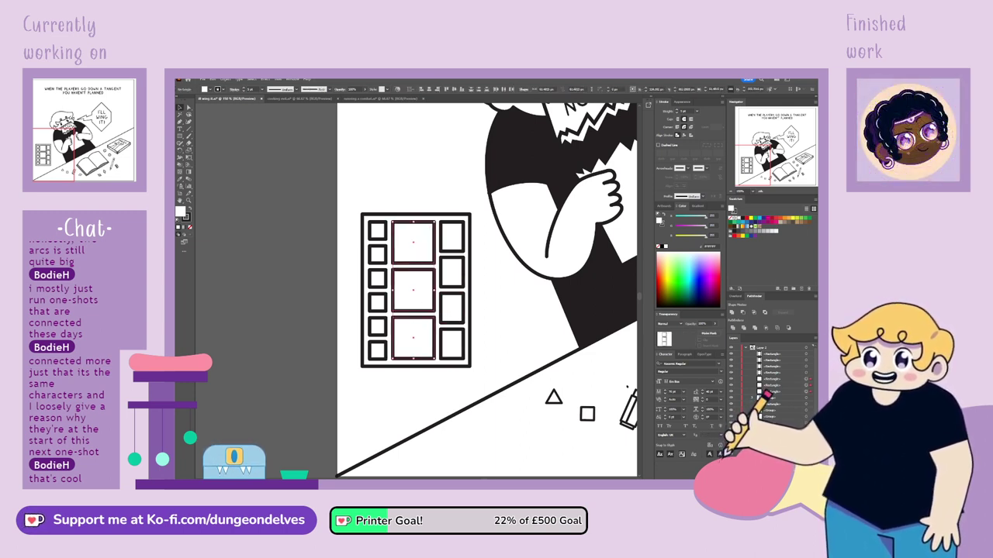
click(264, 378)
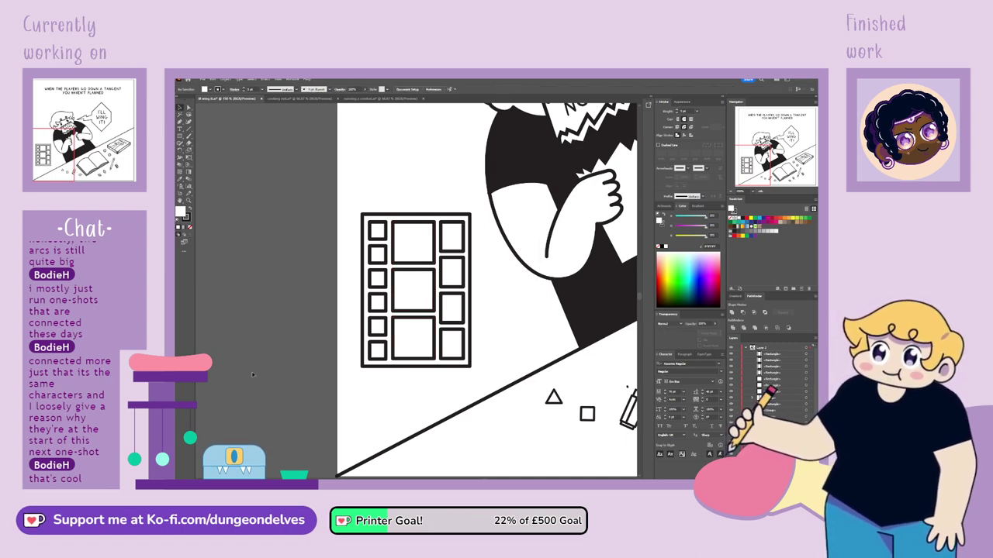
Delete the four small rectangles in the sheet's right column.
click(453, 285)
key(Delete)
click(456, 225)
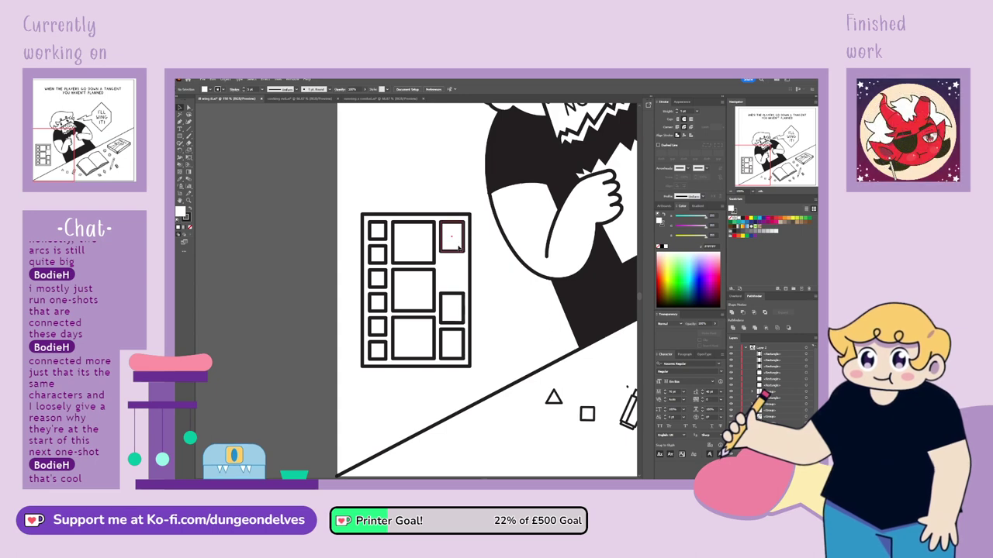
key(Delete)
click(459, 314)
key(Delete)
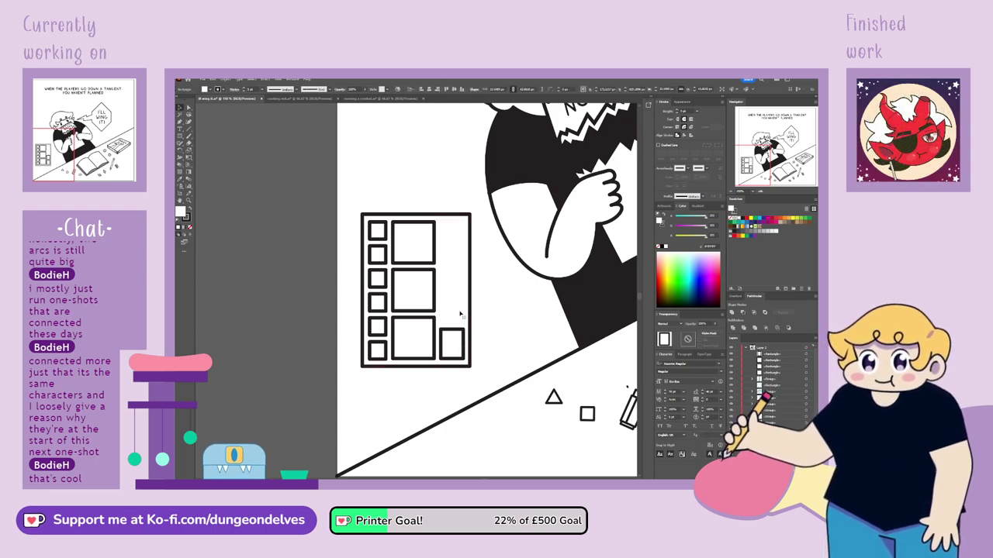
click(462, 338)
key(Delete)
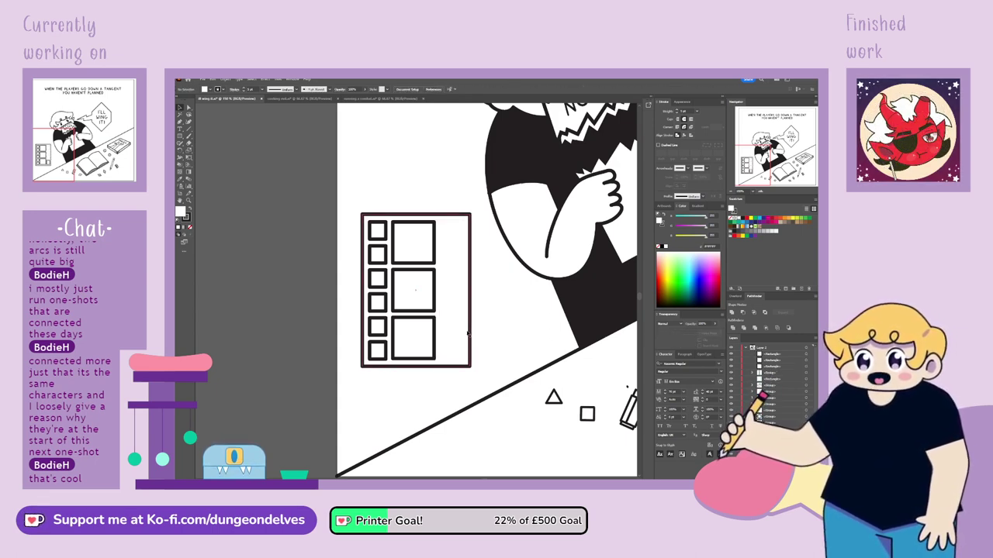
Widen the three large squares together into rectangles that reach close to the sheet's right edge.
click(412, 338)
shift+click(413, 291)
shift+click(419, 252)
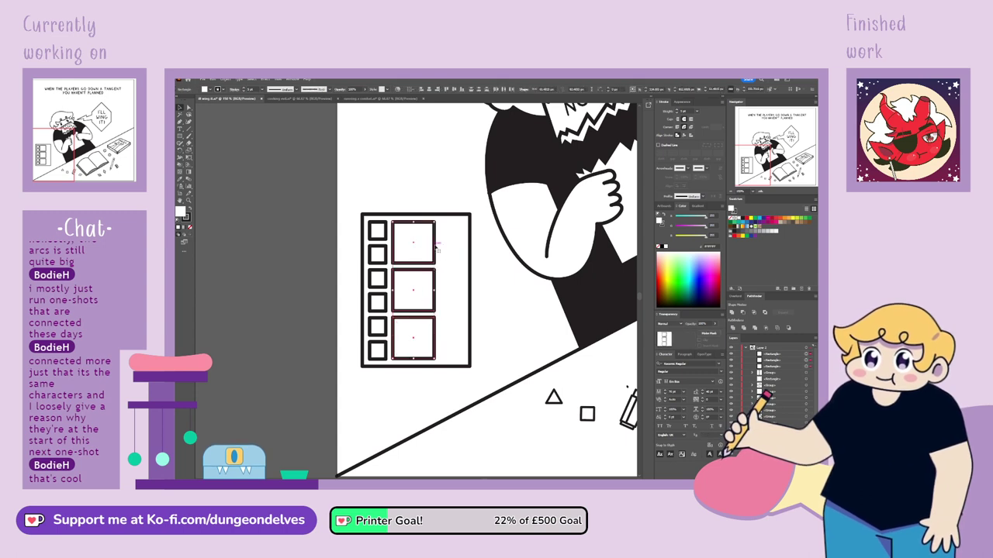
drag(435, 290, 463, 290)
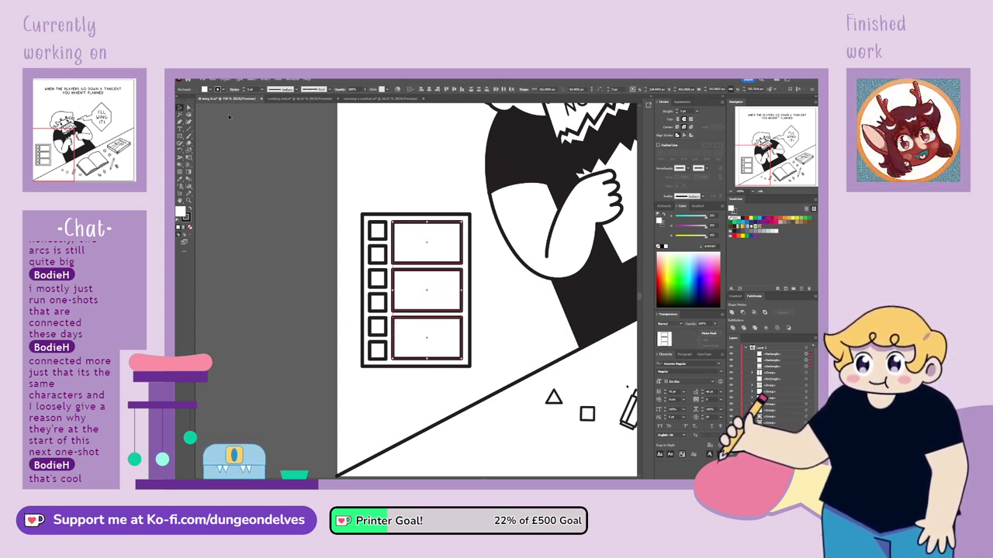
click(259, 363)
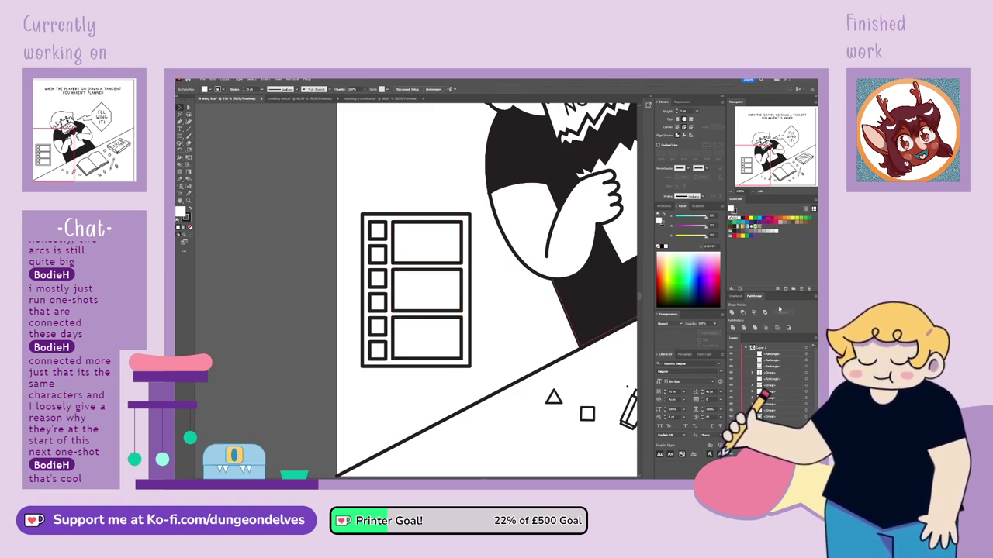
Set the stroke weight of the three wide rectangles and the group of small squares to 3 pt.
click(806, 354)
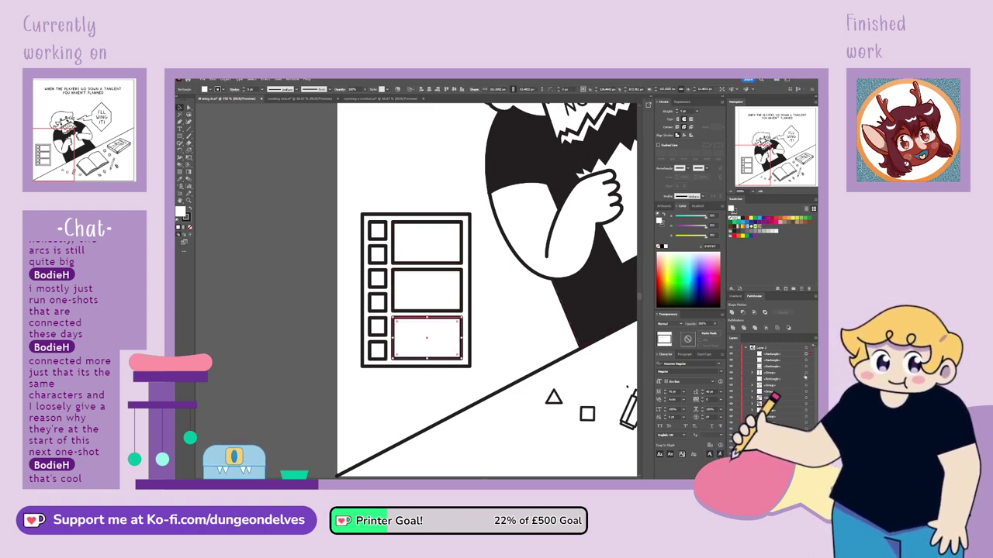
shift+click(805, 375)
click(687, 112)
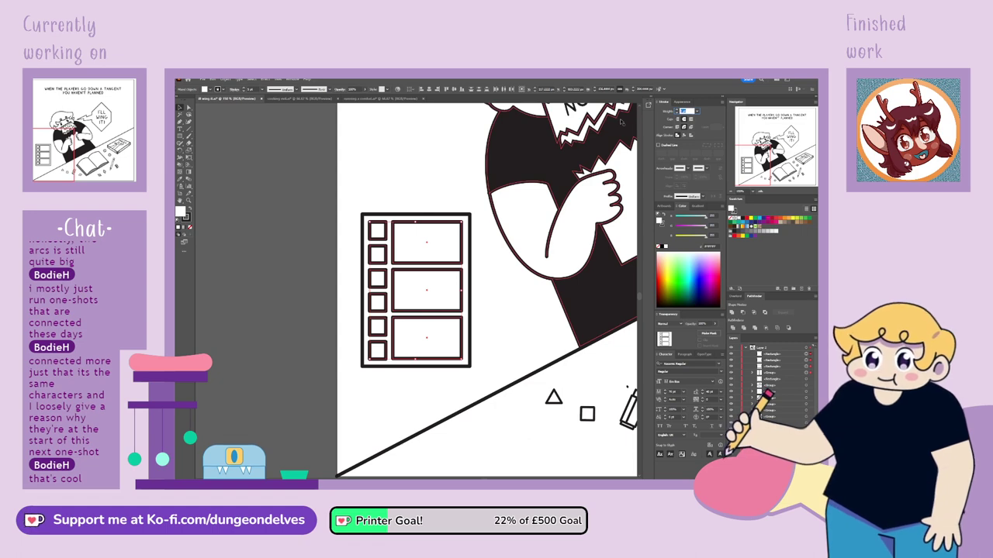
text(3)
key(Return)
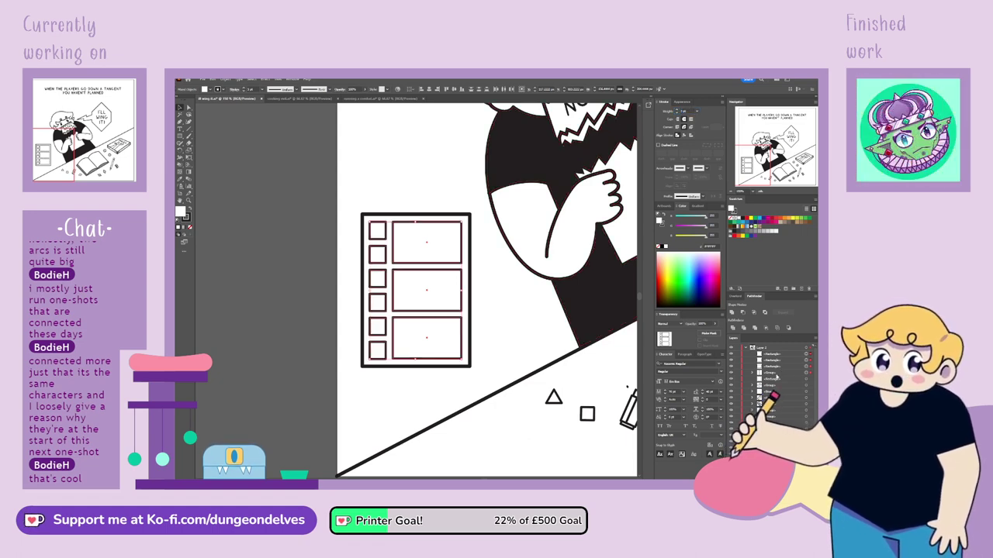
Group the sheet's outer frame with all the boxes inside it.
shift+click(807, 379)
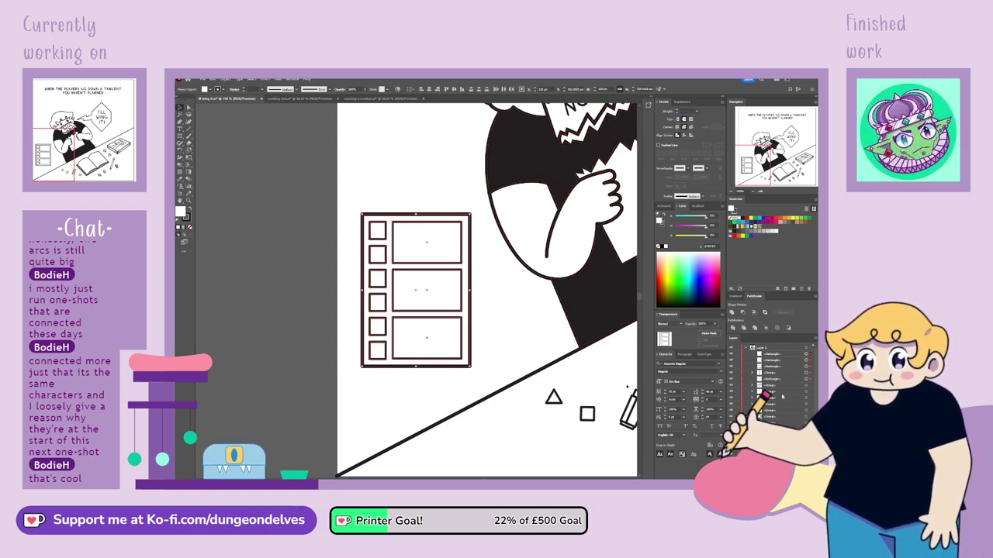
key(ctrl+g)
click(283, 387)
Move the grouped sheet from beside the character onto the table, over the open book.
key(ctrl+minus)
key(ctrl+minus)
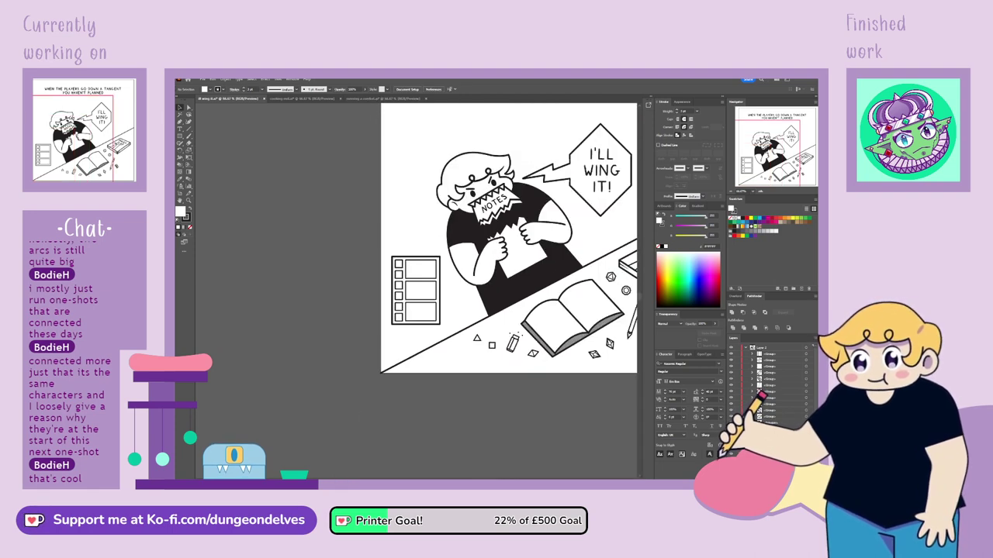
scroll(544, 402, right, 5)
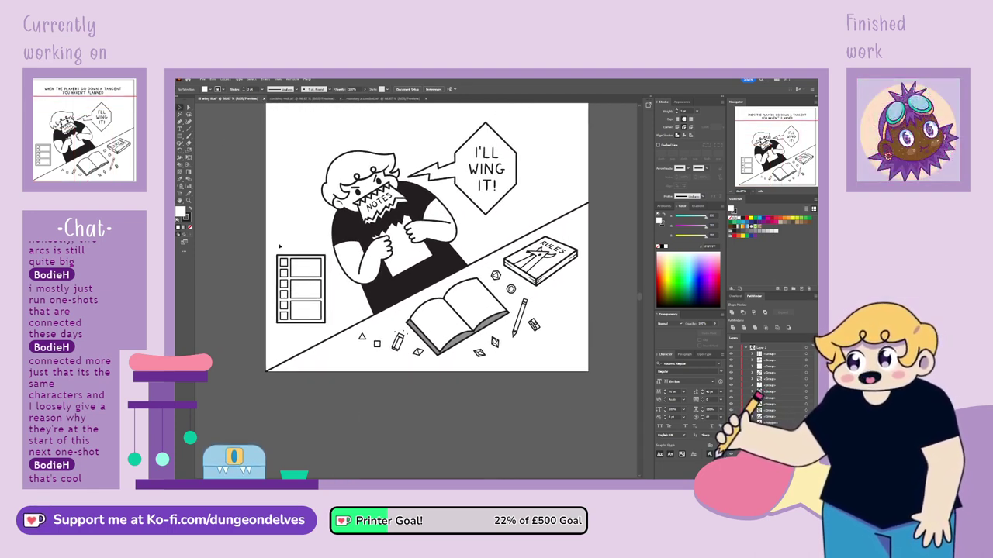
drag(302, 283, 436, 346)
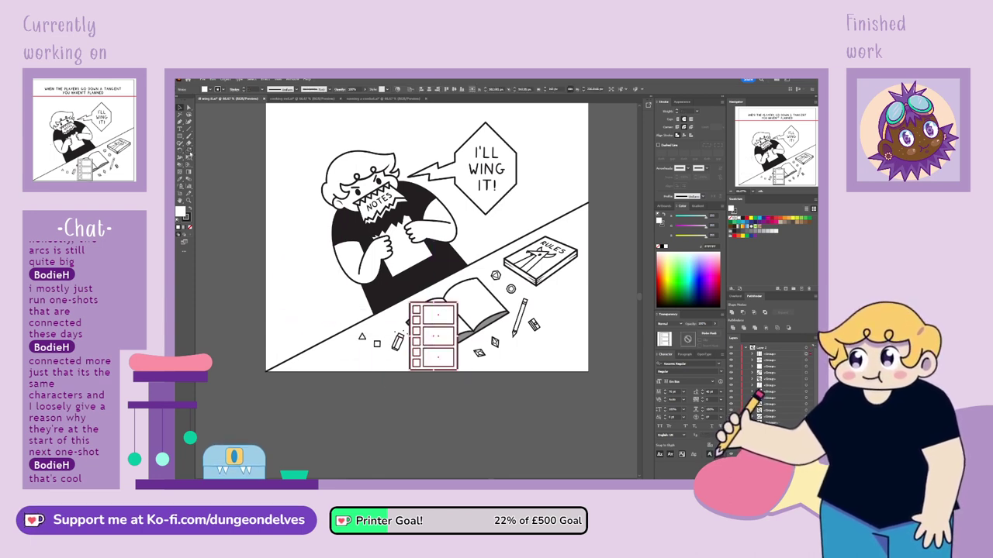
Distort the sheet corner by corner with Free Transform so it lies slanted on the table in the open book's perspective.
click(189, 158)
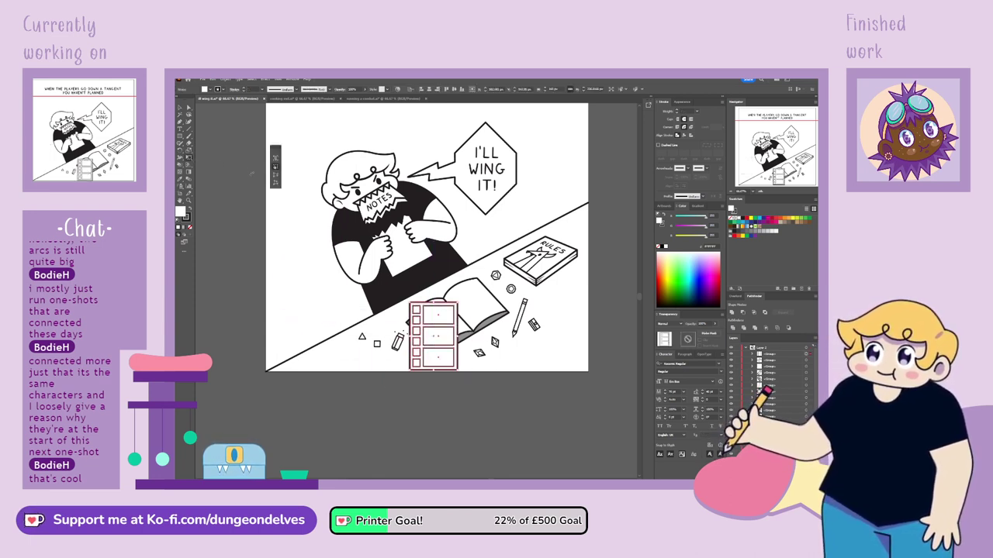
drag(458, 303, 457, 283)
drag(460, 375, 502, 329)
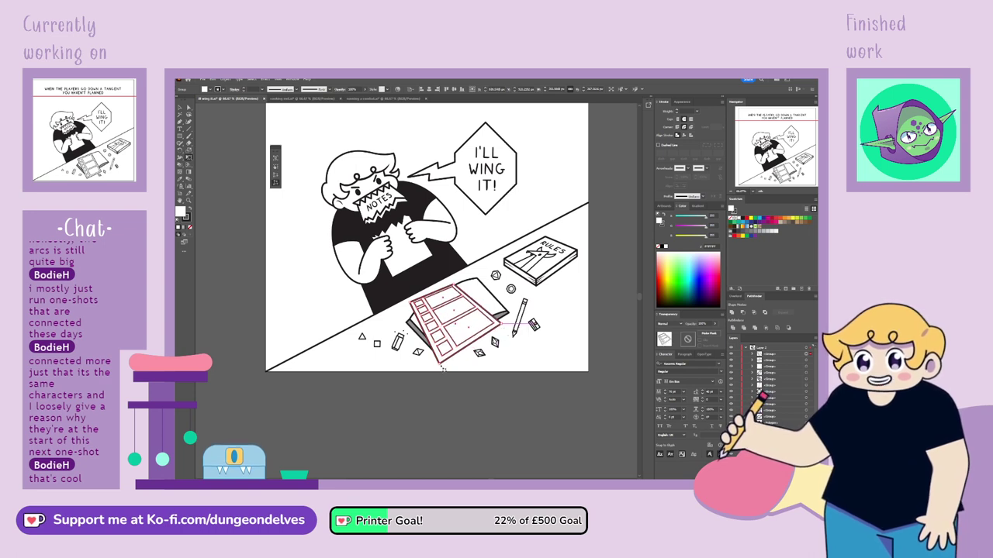
drag(443, 370, 455, 353)
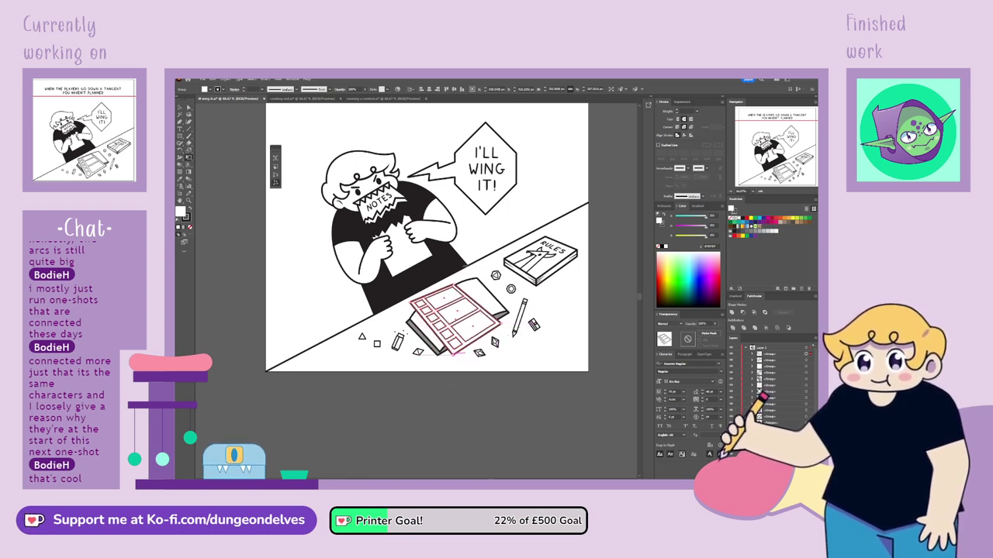
drag(456, 286, 452, 284)
drag(503, 325, 502, 316)
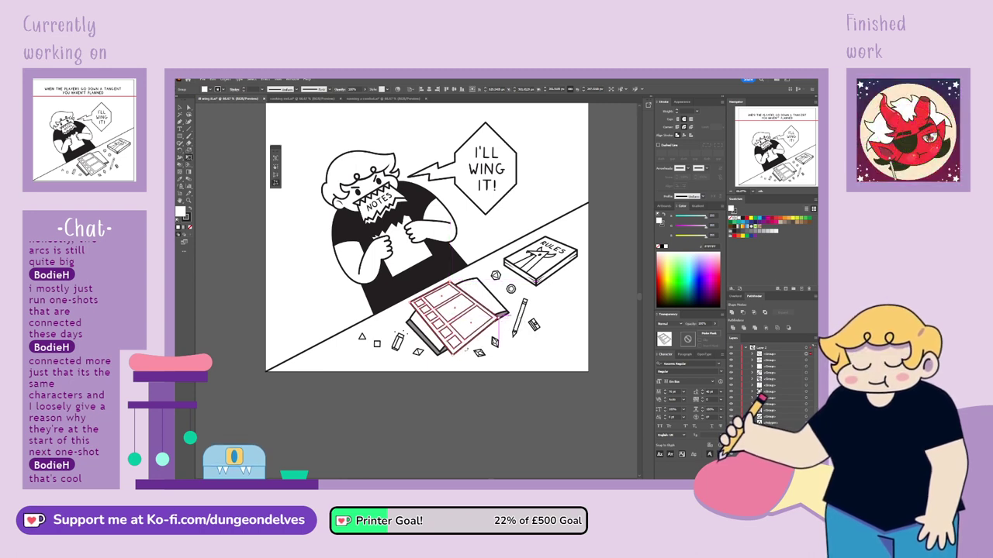
drag(456, 359, 451, 352)
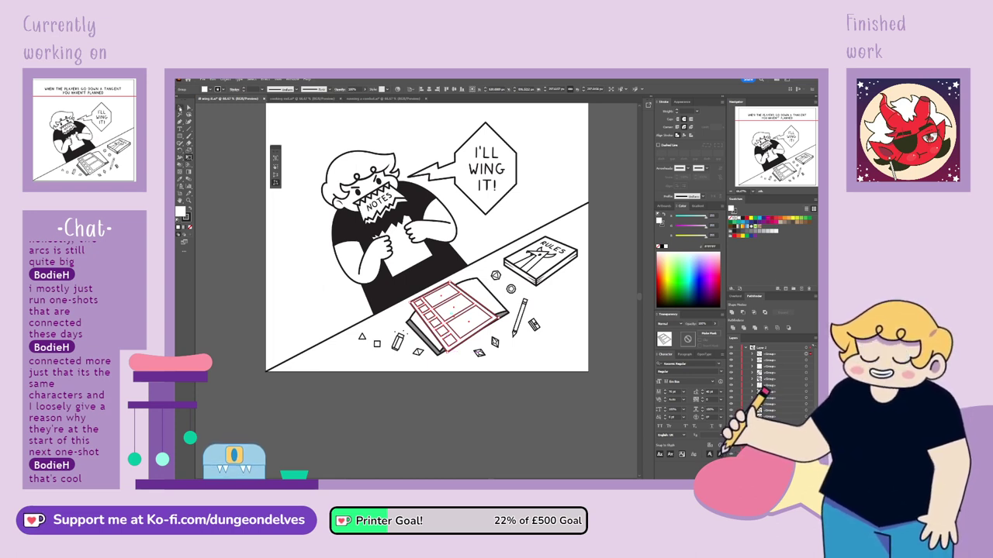
click(180, 108)
click(373, 412)
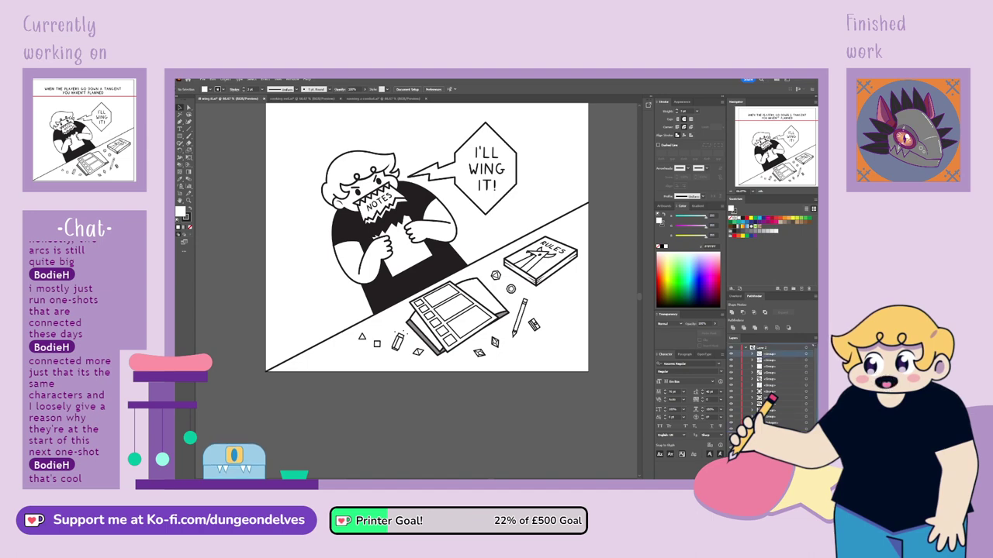
Place the sheet behind the open book in the stacking order and fill the book's shaded page edges with white.
drag(769, 354, 769, 365)
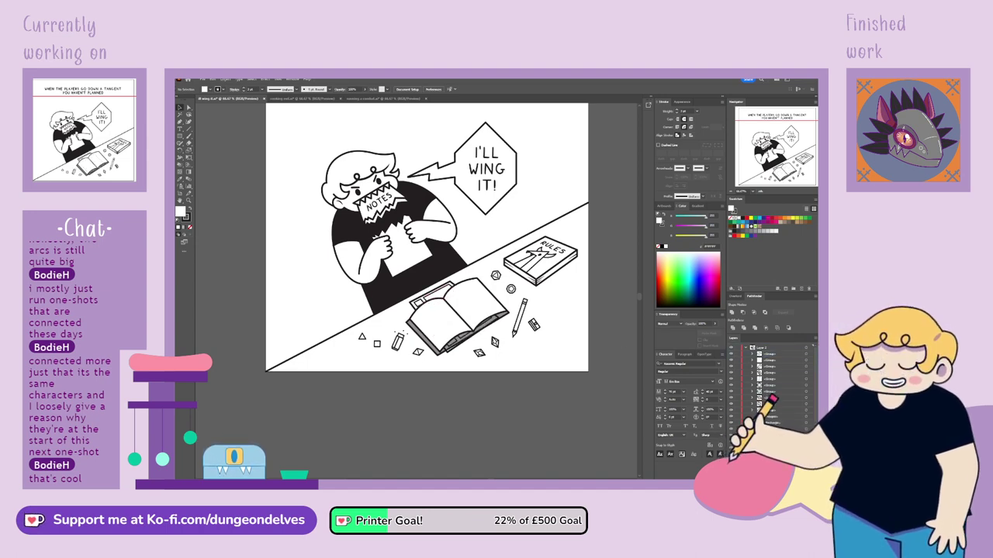
click(472, 335)
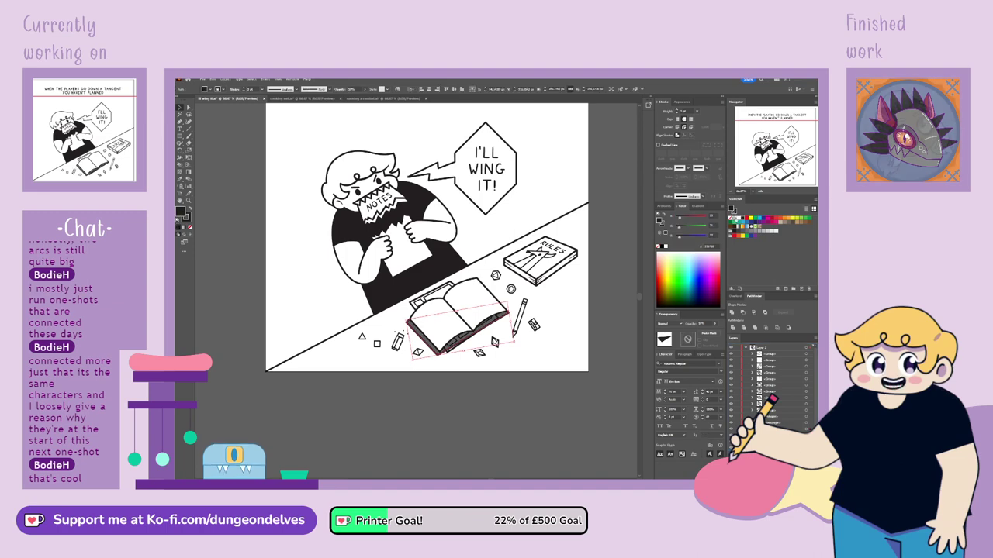
click(737, 218)
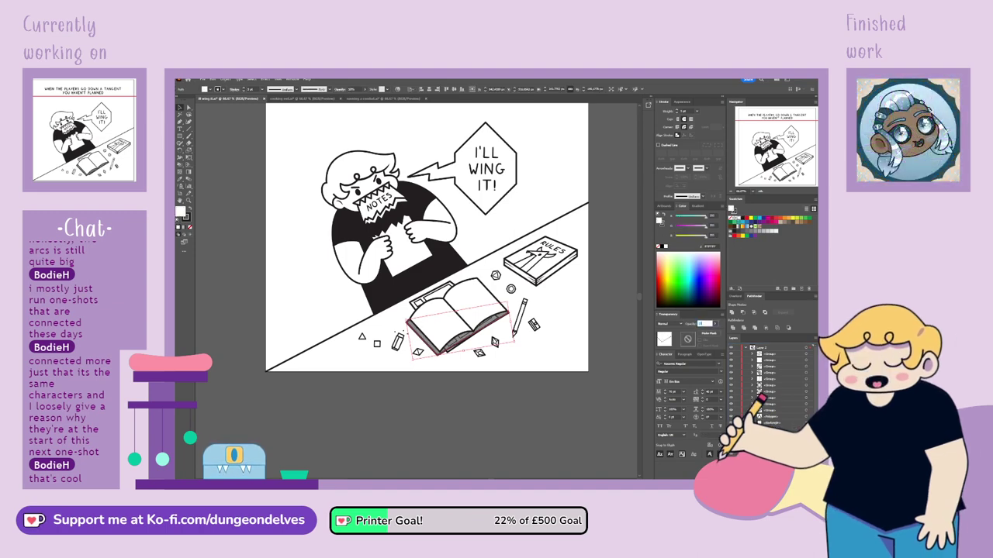
Move the sheet to the right so it sticks out from behind the open book's right page.
click(806, 355)
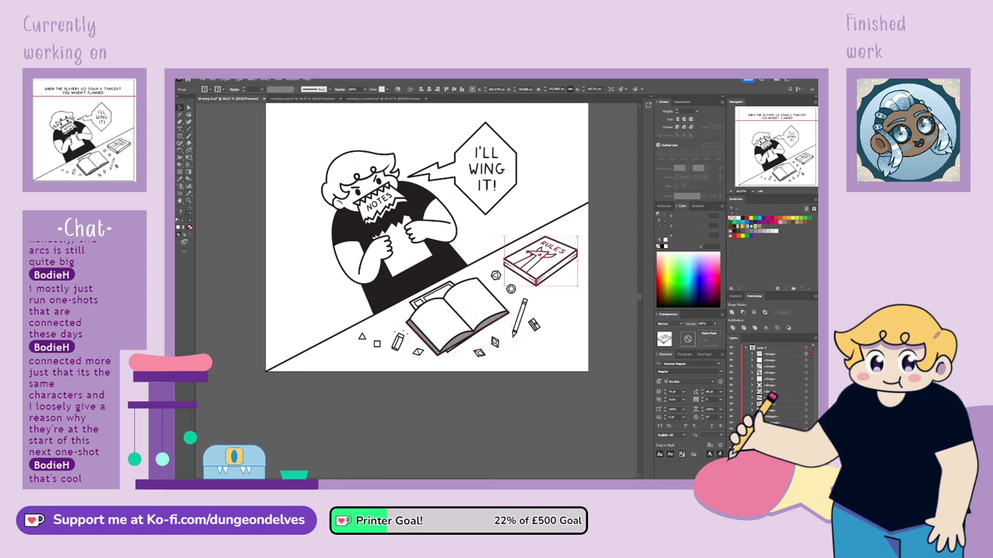
click(427, 299)
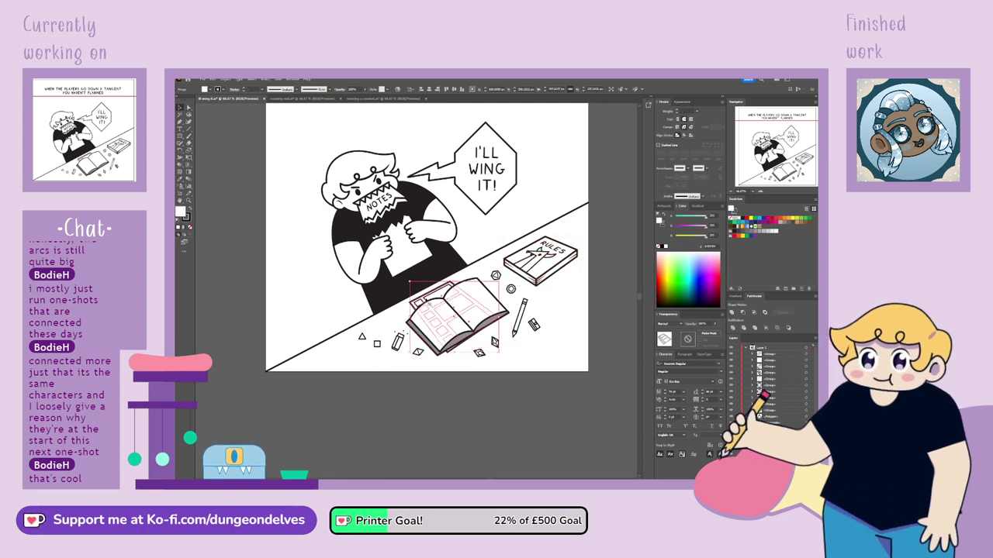
mouse_move(427, 300)
mouse_down()
mouse_move(407, 316)
mouse_move(413, 324)
mouse_move(419, 307)
mouse_move(464, 286)
mouse_up()
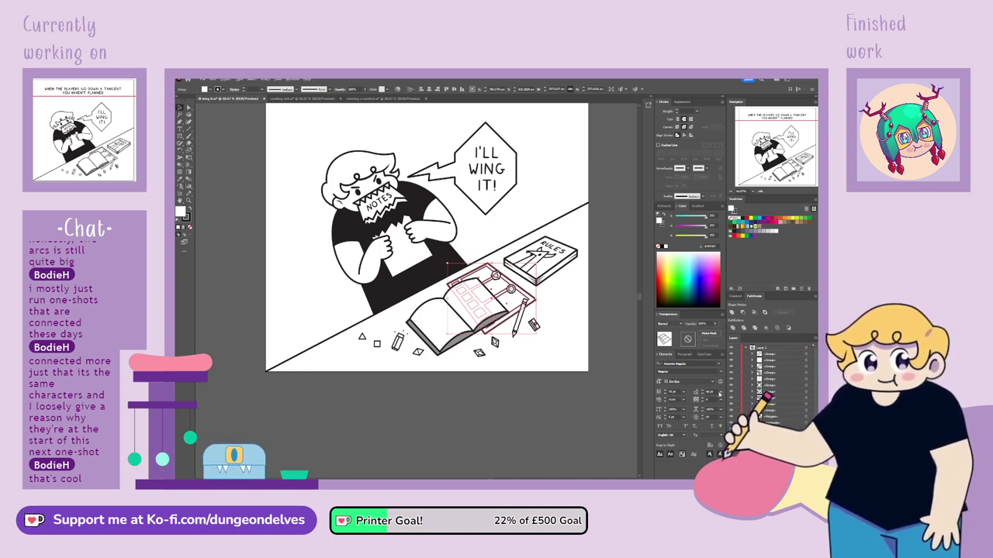
Nudge the selected sheet slightly further right behind the open book, near the rulebook.
key(Right)
key(Right)
key(Right)
key(Right)
key(Right)
key(Right)
key(Right)
key(Right)
key(Right)
key(Right)
key(Right)
key(Right)
key(Right)
key(Right)
key(Right)
key(Right)
key(Right)
key(Right)
key(Right)
key(Right)
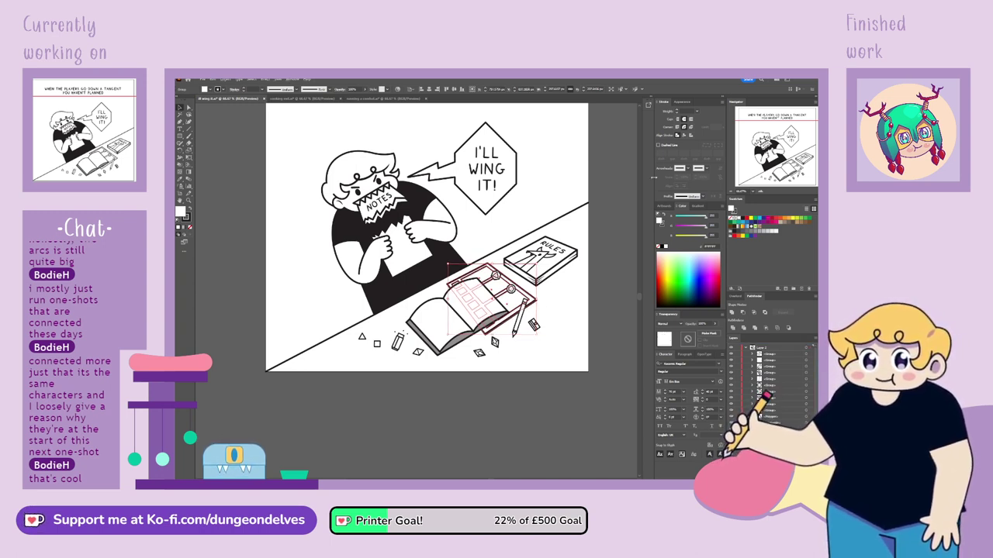
key(Down)
key(Down)
key(Right)
key(Right)
key(Right)
key(Right)
key(Right)
key(Right)
key(Right)
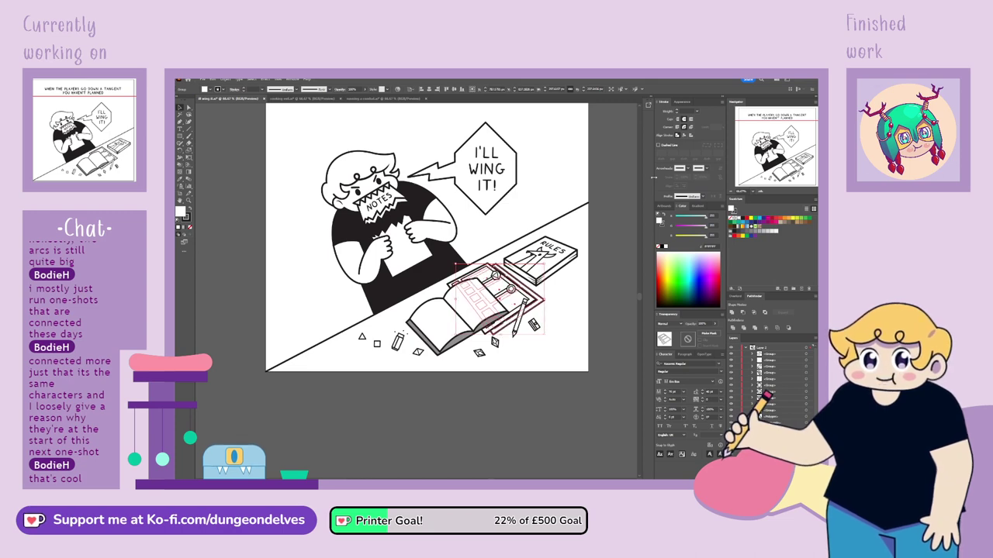
Nudge the sheet slightly down and further right so more of it shows from behind the open book.
key(Down)
key(Down)
key(Down)
key(Right)
key(Right)
key(Right)
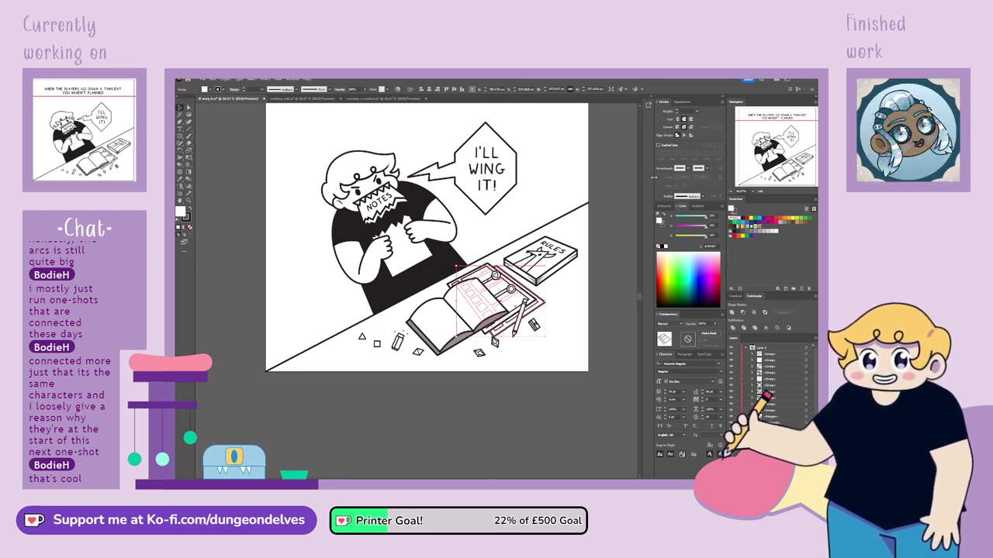
key(Right)
key(Right)
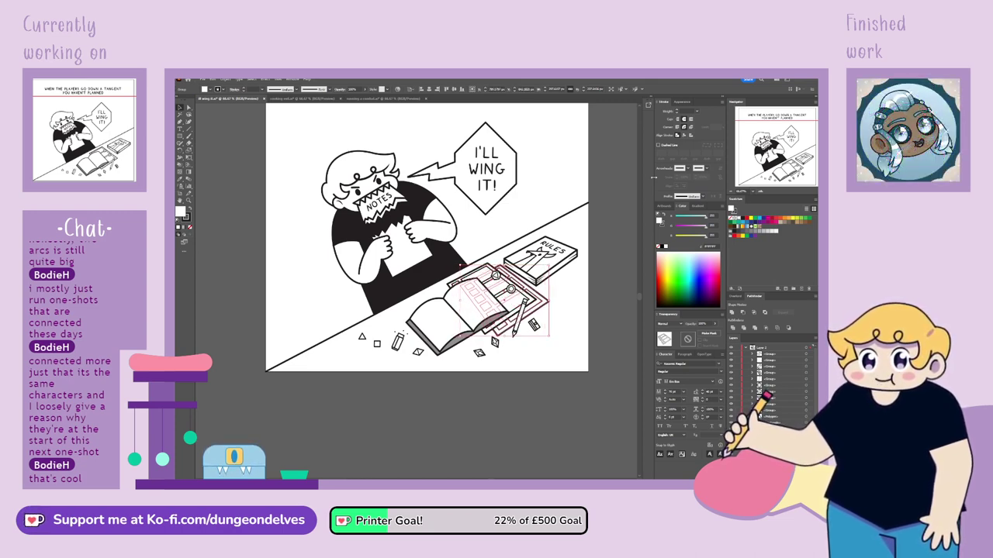
click(492, 420)
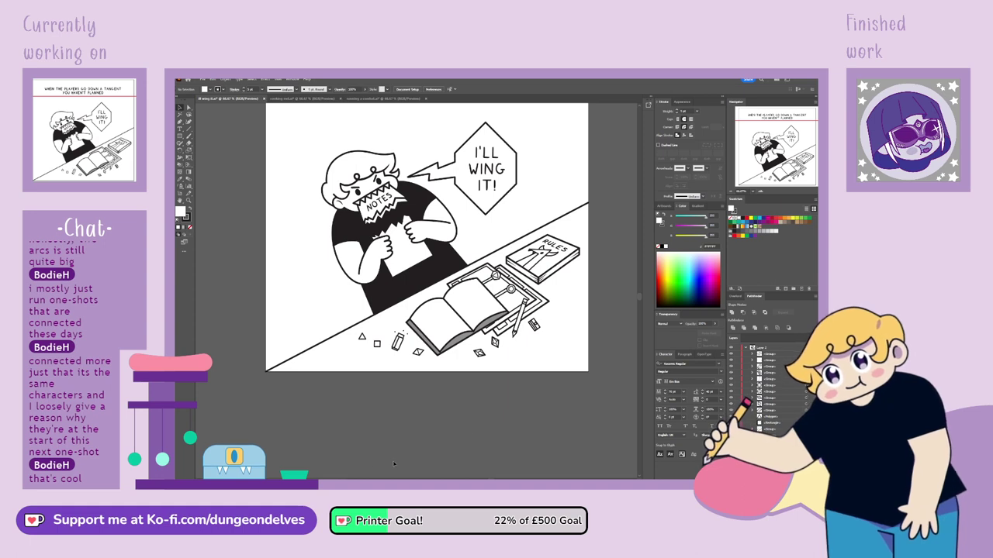
Reposition the two dice so they rest neatly on the shifted sheet beside the open book.
click(493, 283)
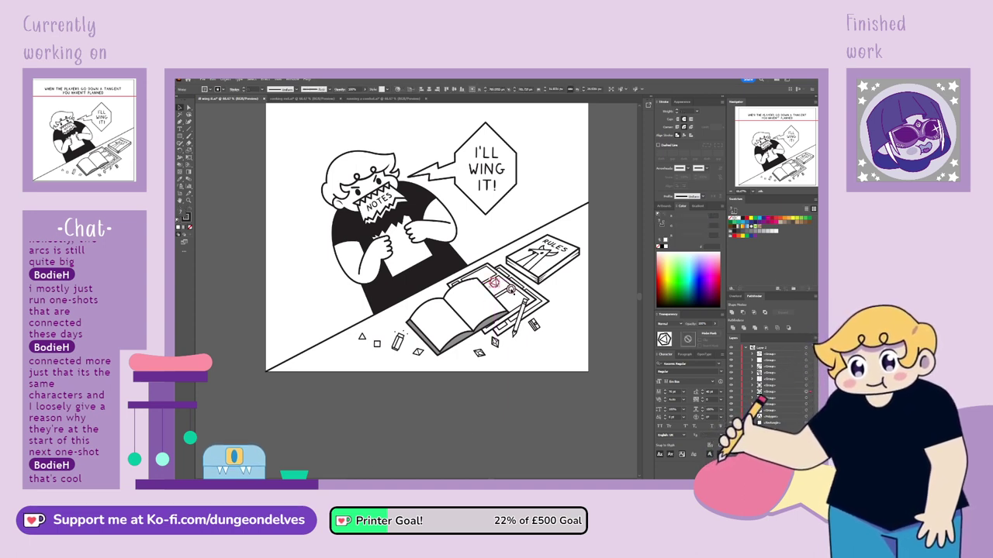
drag(515, 298, 514, 294)
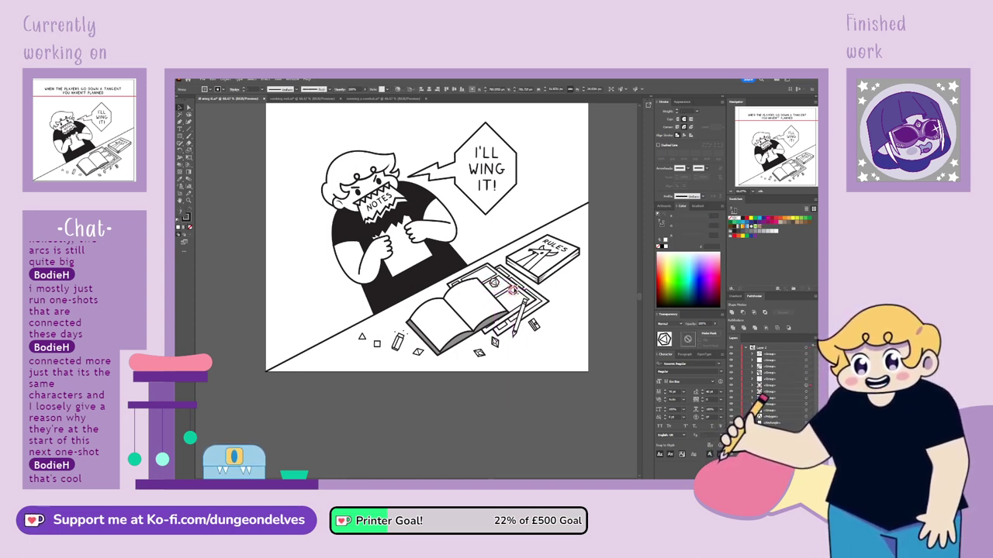
click(470, 419)
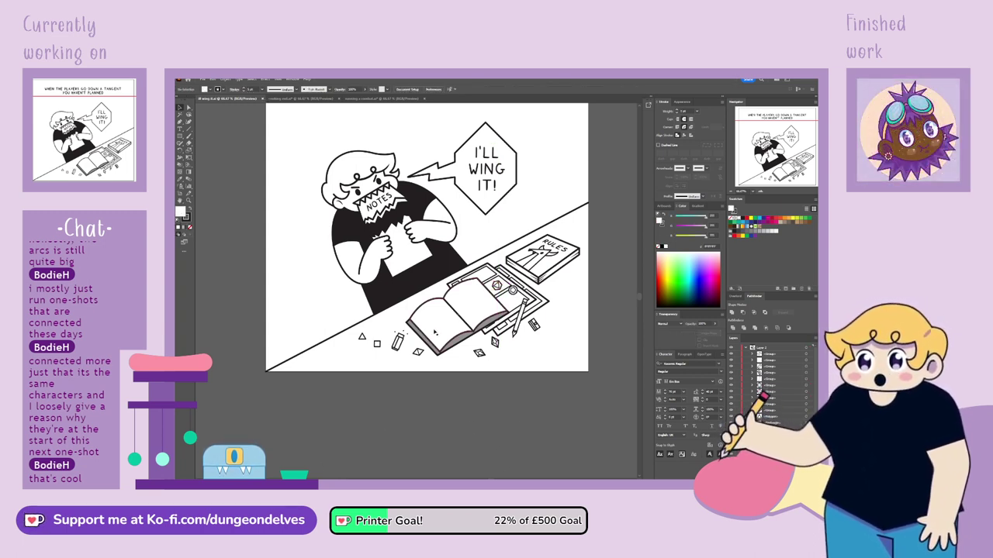
Draw an unfilled curved line with the Pen tool across the lower part of the open book's right page.
drag(487, 315, 476, 333)
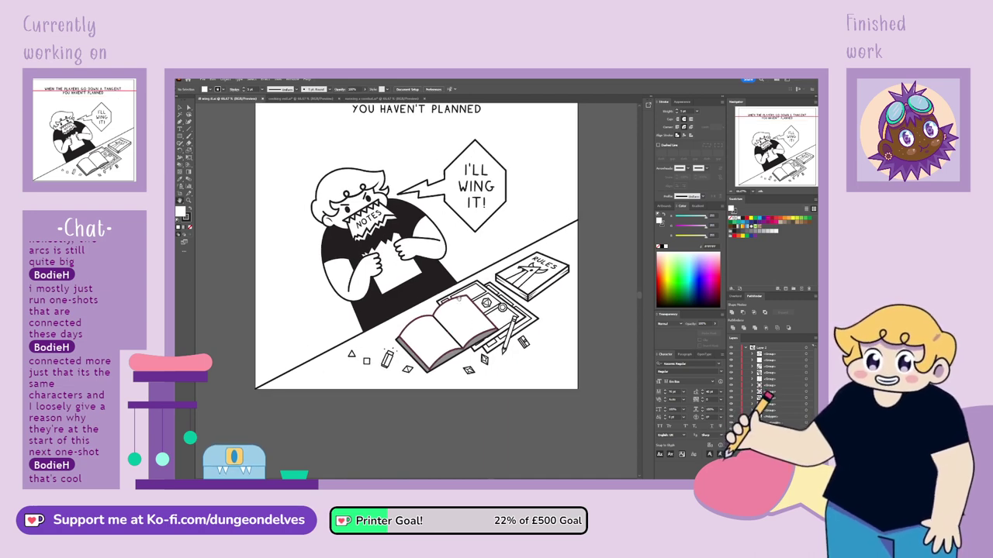
scroll(555, 336, up, 2)
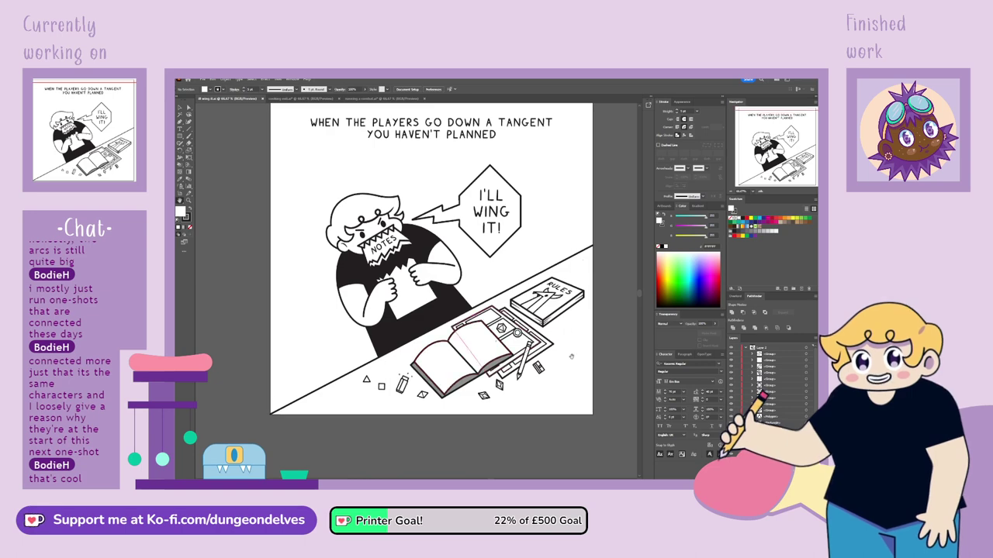
scroll(568, 322, down, 3)
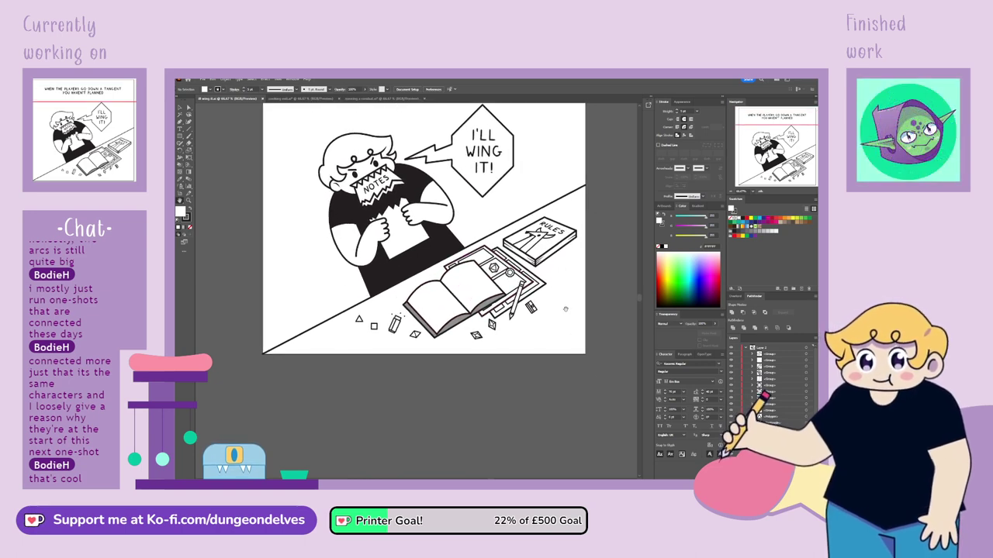
scroll(565, 309, up, 2)
drag(560, 396, 469, 389)
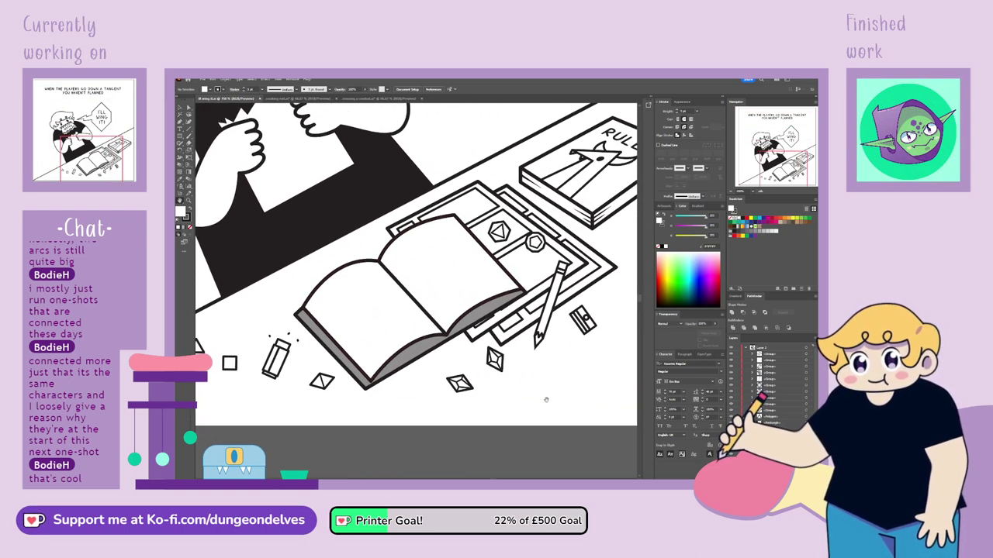
click(180, 130)
click(189, 227)
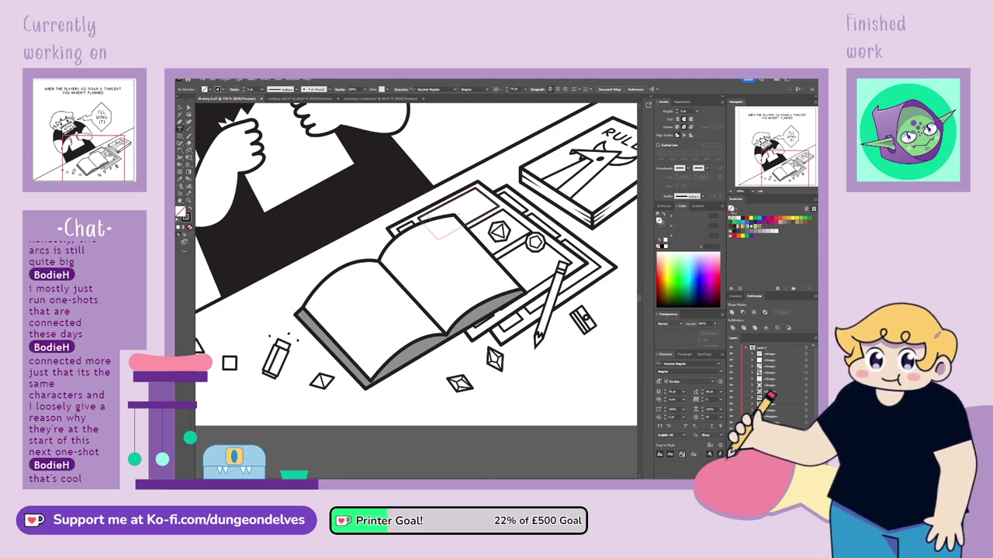
key(p)
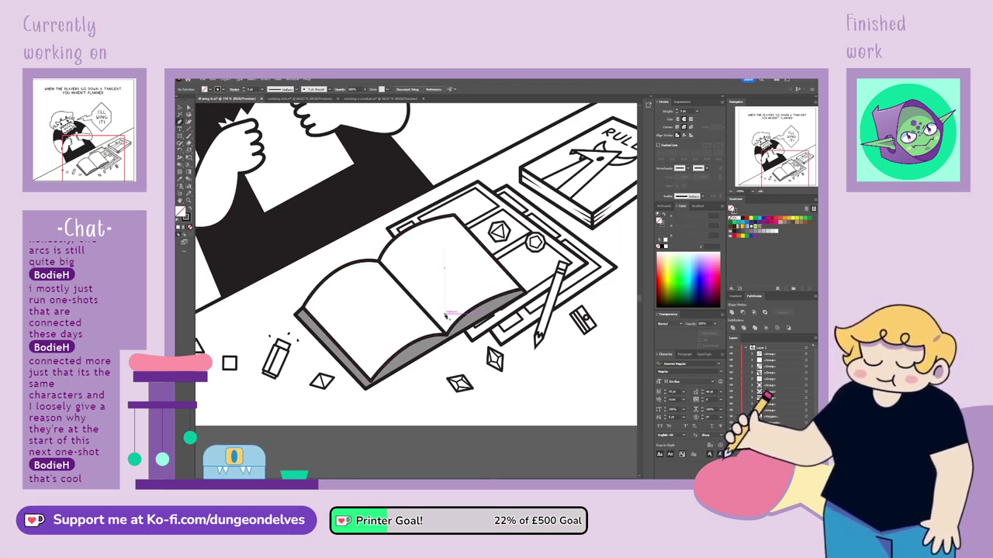
drag(445, 316, 452, 305)
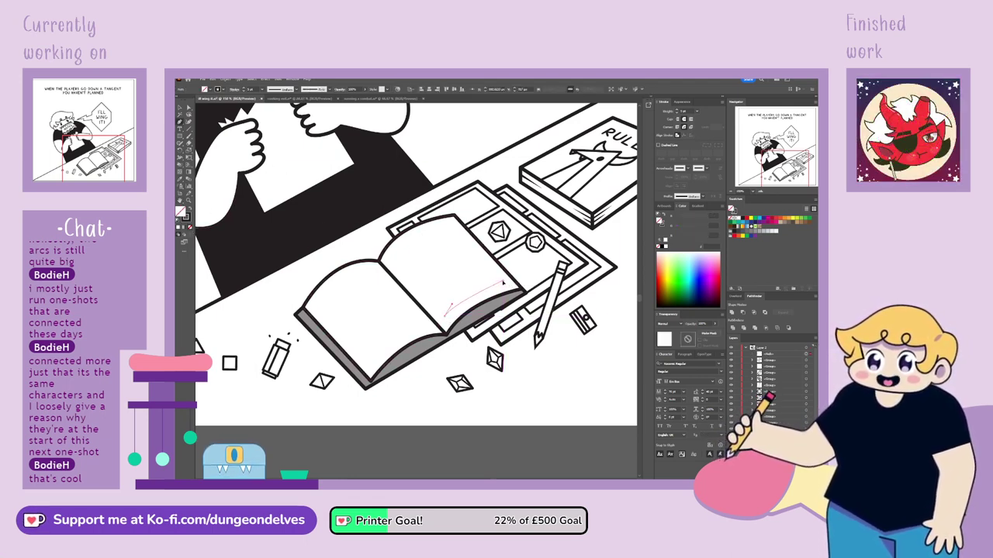
drag(505, 280, 523, 280)
Adjust the handles of the curved line so its bend follows the right page's lower edge.
click(189, 108)
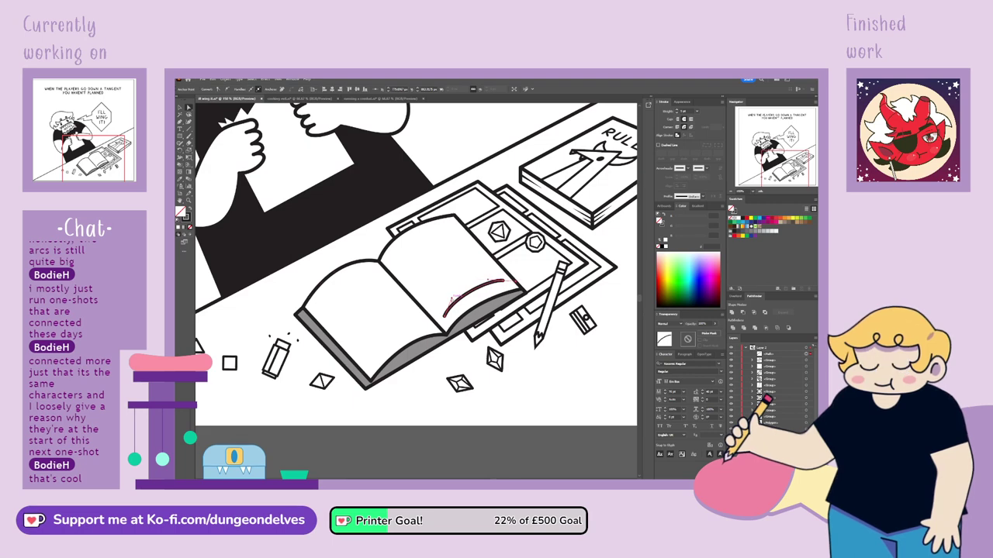
drag(452, 300, 450, 298)
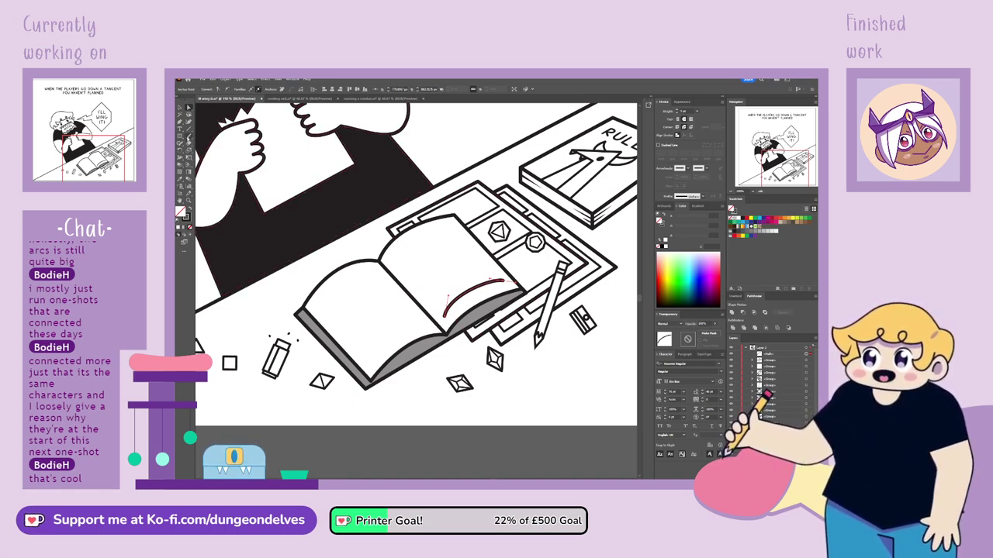
click(180, 109)
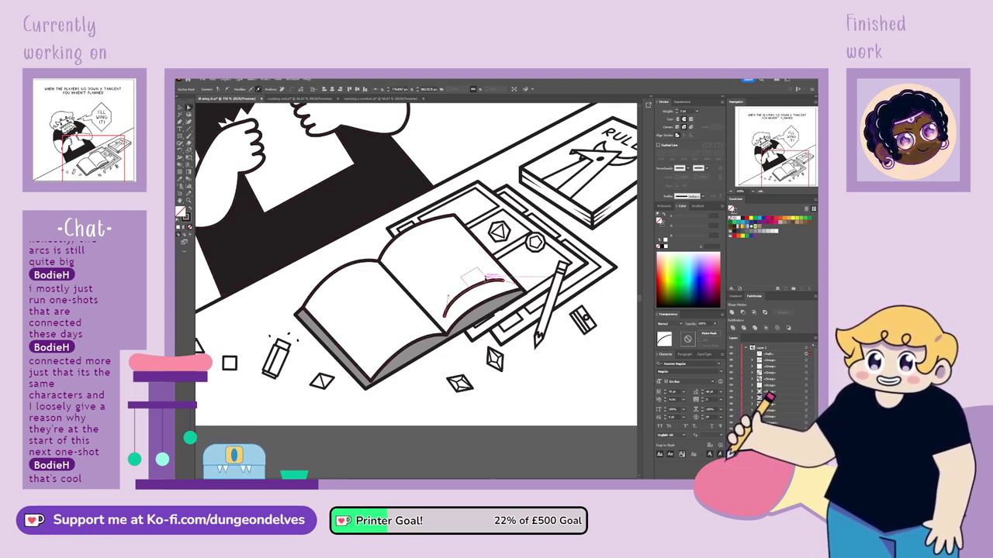
drag(448, 297, 487, 277)
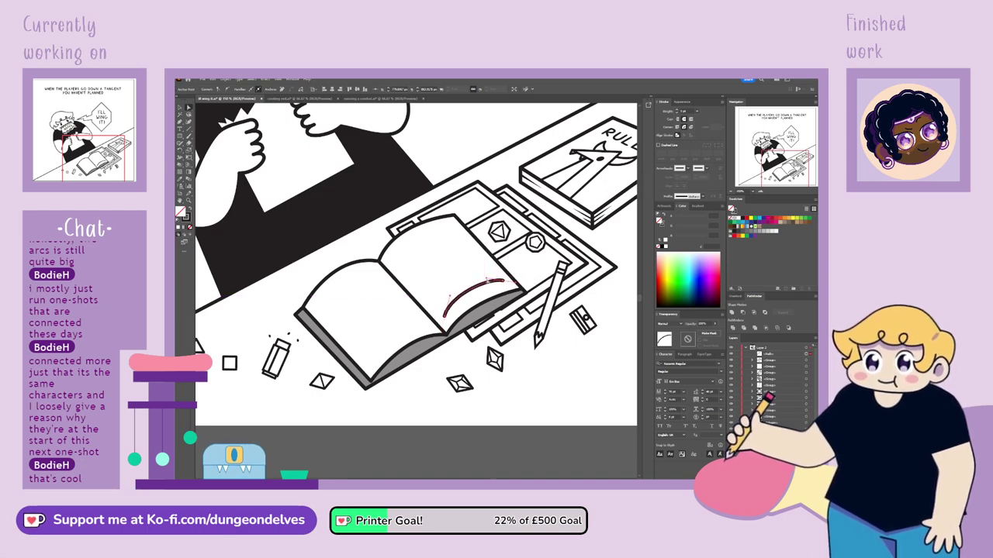
Reduce the curved line's stroke weight so it is thinner than the book's outline.
click(181, 108)
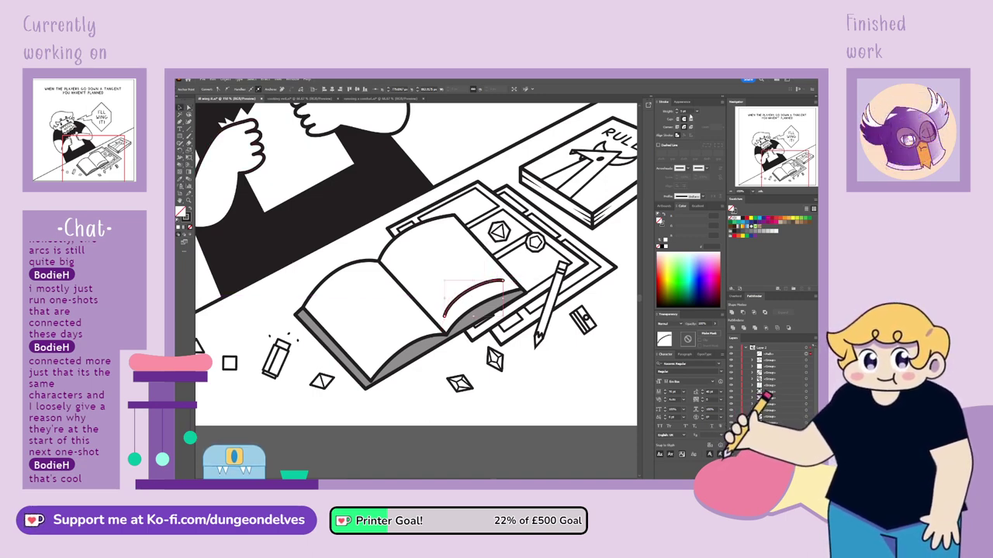
click(686, 111)
text(1)
key(Return)
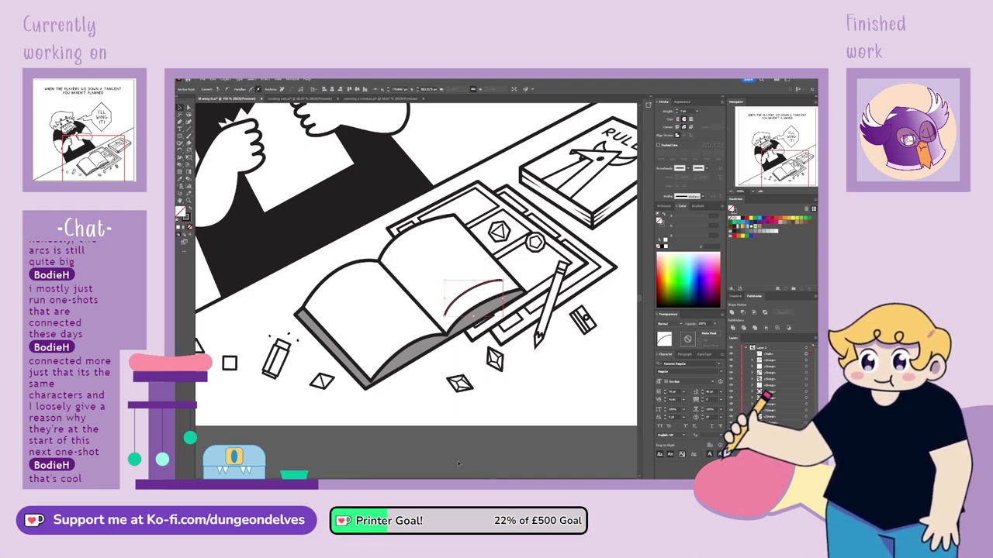
click(458, 464)
Duplicate the curved line repeatedly up the right page at even spacing to form nine lines of text.
drag(469, 291, 463, 286)
key(ctrl+d)
key(ctrl+d)
key(ctrl+d)
key(ctrl+d)
key(ctrl+d)
key(ctrl+d)
key(ctrl+d)
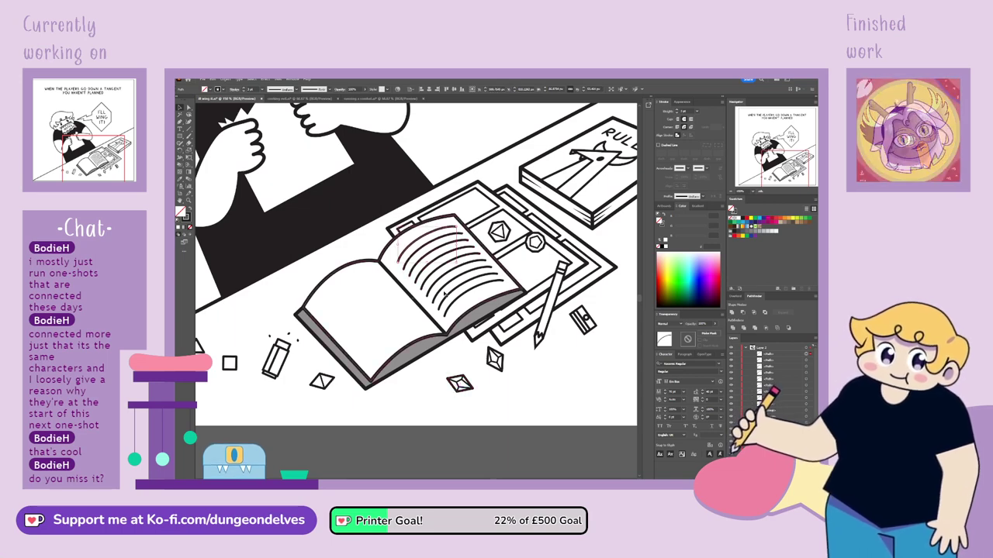
Shorten the top text line on the right page by cutting away its part nearest the spine.
click(180, 122)
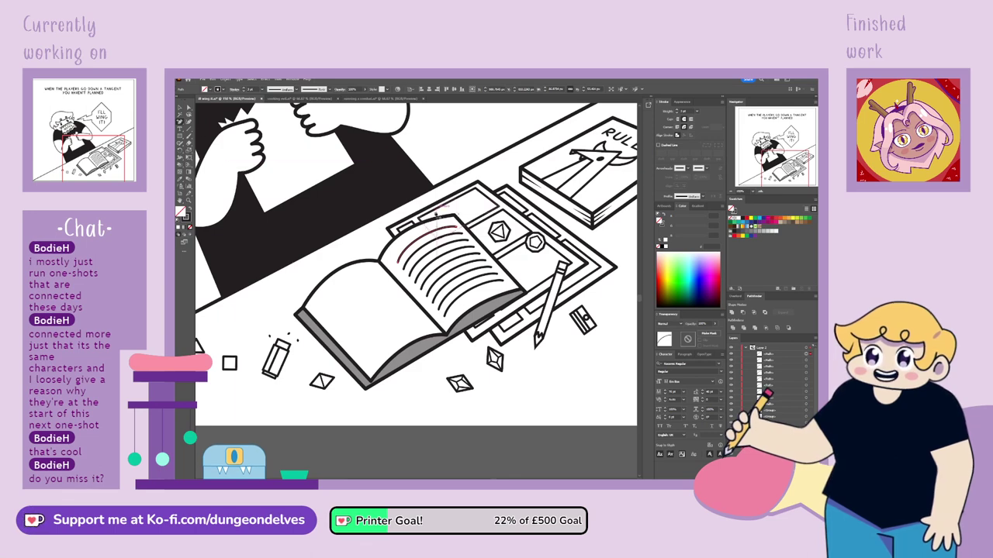
click(399, 297)
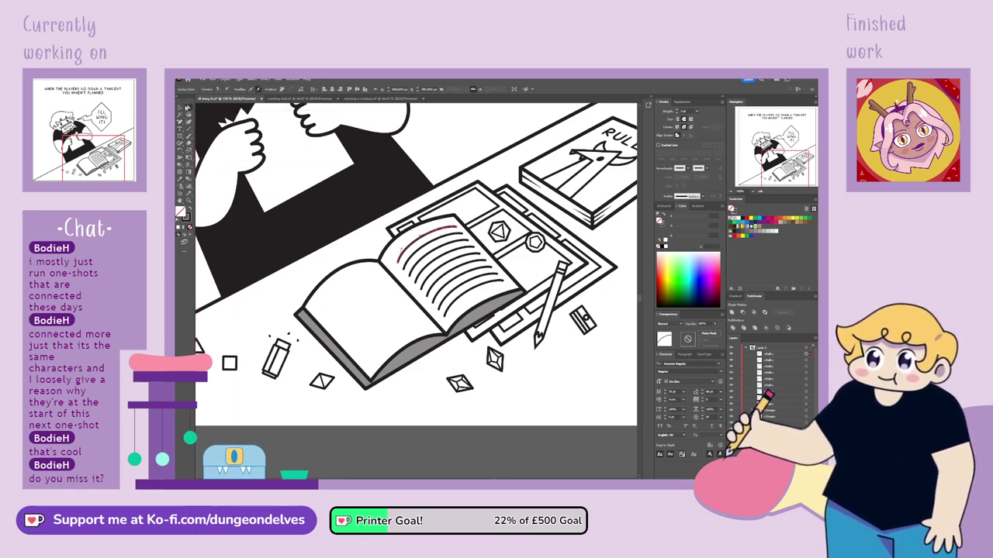
key(Delete)
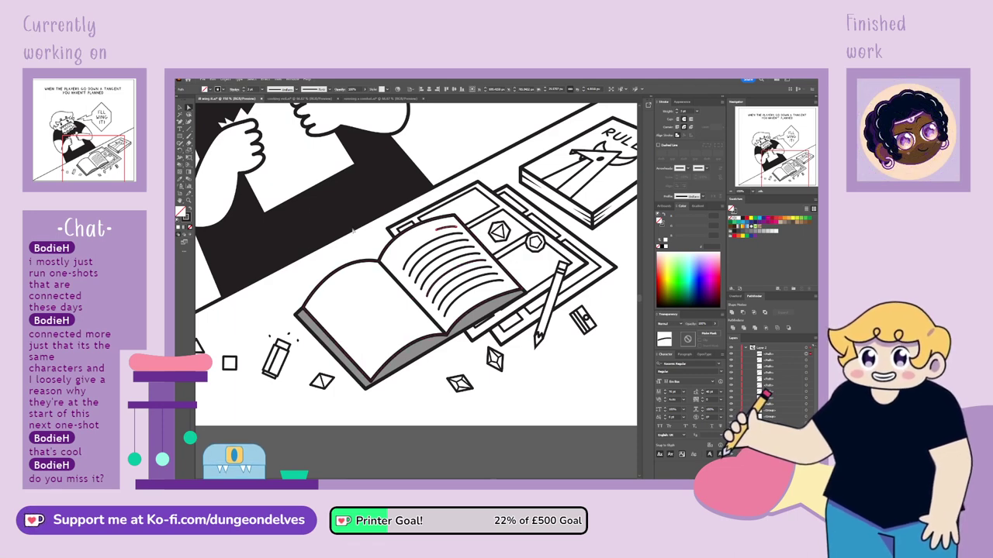
shift+click(349, 193)
Delete one text line in the middle of the right page to leave a gap between paragraphs.
key(v)
click(453, 274)
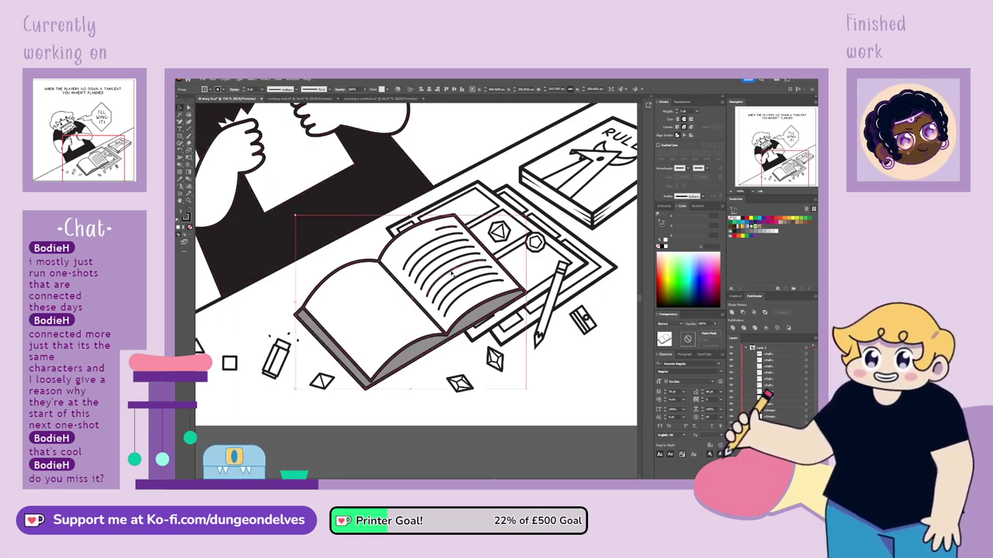
click(456, 269)
key(Delete)
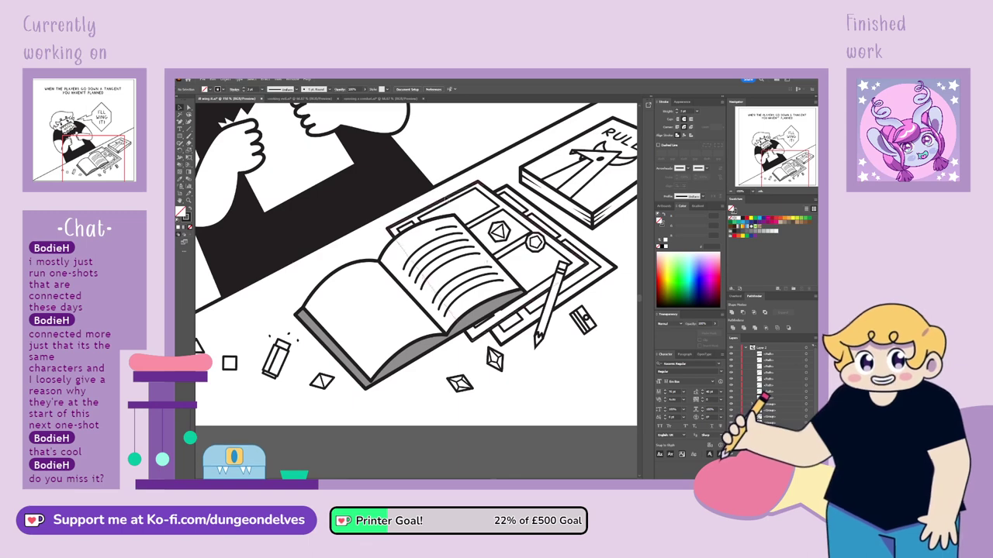
Shorten the first text line below the right page's paragraph gap by removing its part nearest the spine.
click(446, 287)
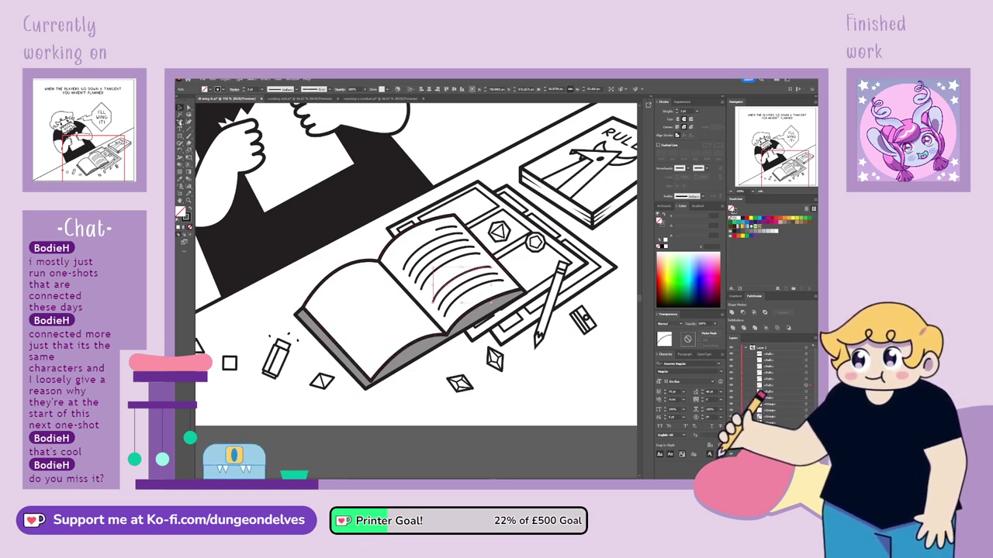
click(464, 276)
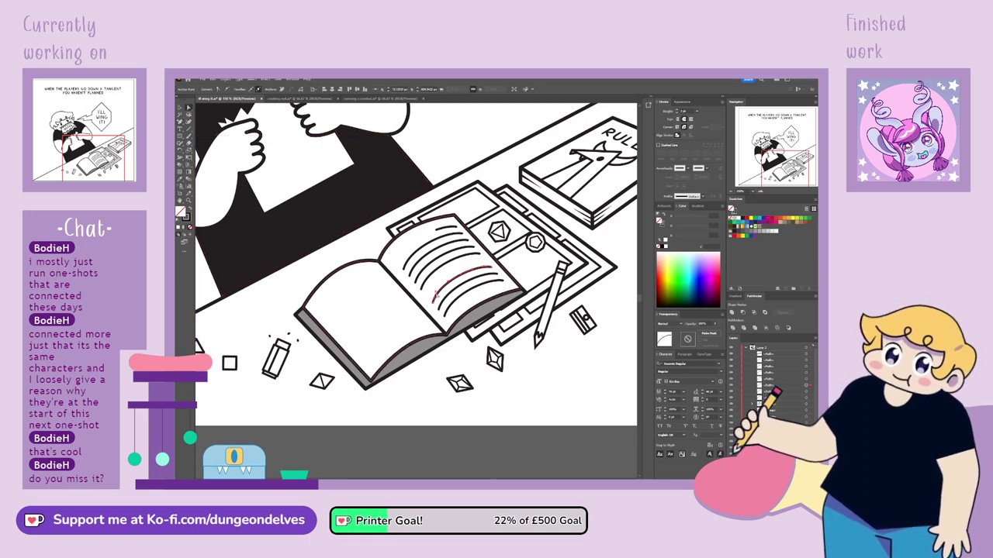
click(433, 305)
key(Delete)
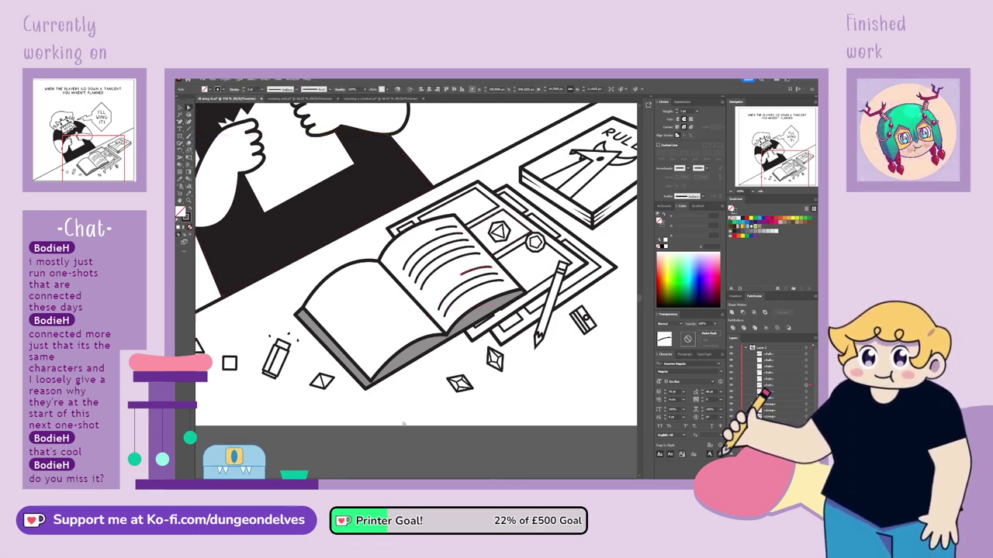
click(404, 438)
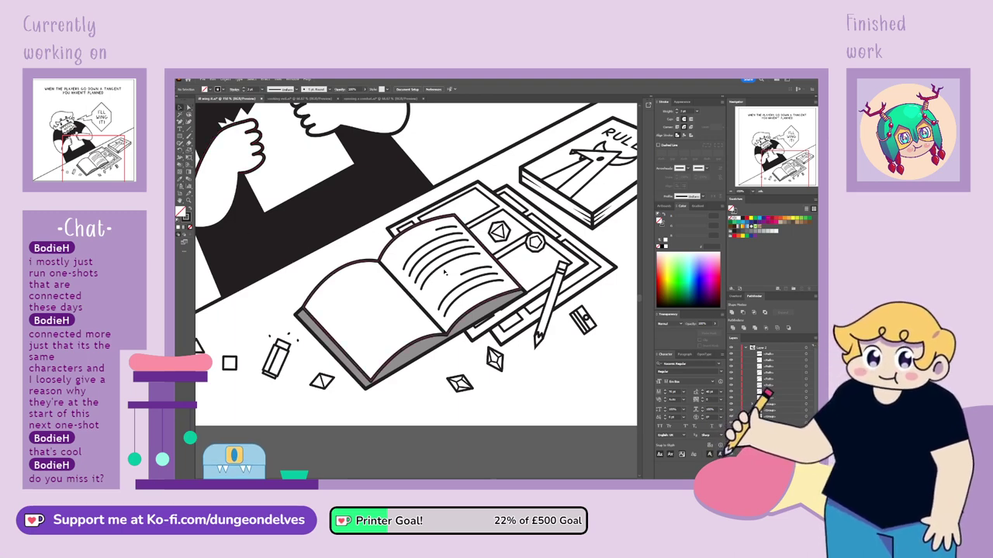
Copy a full text line onto the left page and repeat it at even spacing until the page is filled.
mouse_move(444, 272)
mouse_down()
mouse_move(390, 357)
mouse_move(410, 321)
mouse_move(391, 345)
mouse_move(384, 335)
mouse_move(405, 302)
mouse_up()
key(ctrl+d)
key(ctrl+d)
mouse_move(340, 332)
mouse_down()
mouse_move(398, 295)
mouse_move(392, 289)
mouse_up()
mouse_move(328, 319)
mouse_down()
mouse_move(386, 282)
mouse_move(380, 276)
mouse_up()
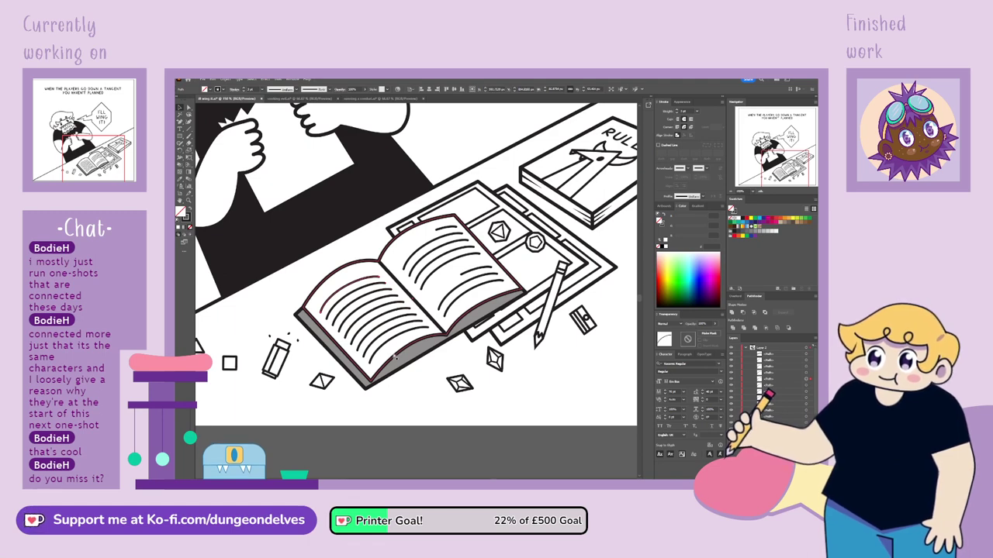
key(ctrl+d)
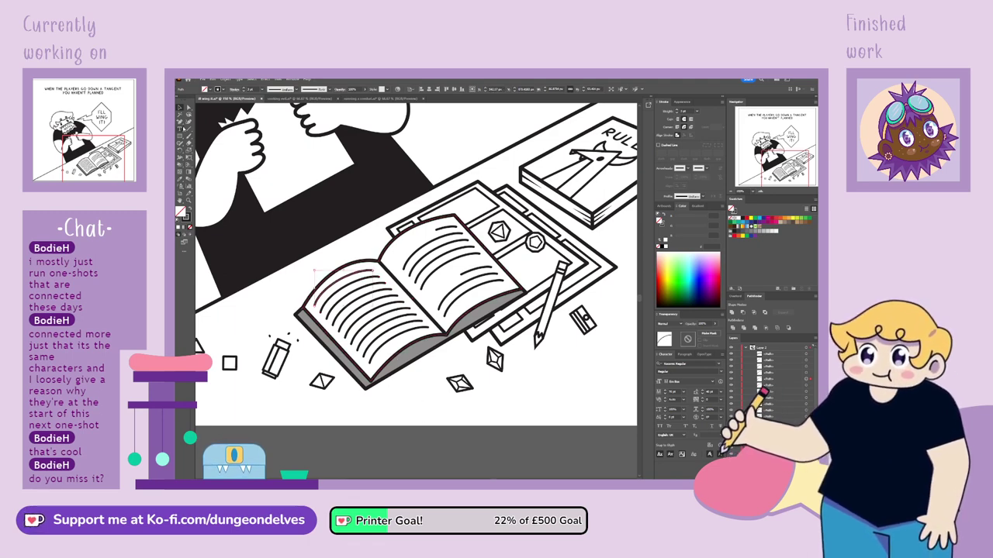
Shorten the left page's top text line at its outer end and delete a line further down for a paragraph gap.
click(180, 123)
click(333, 283)
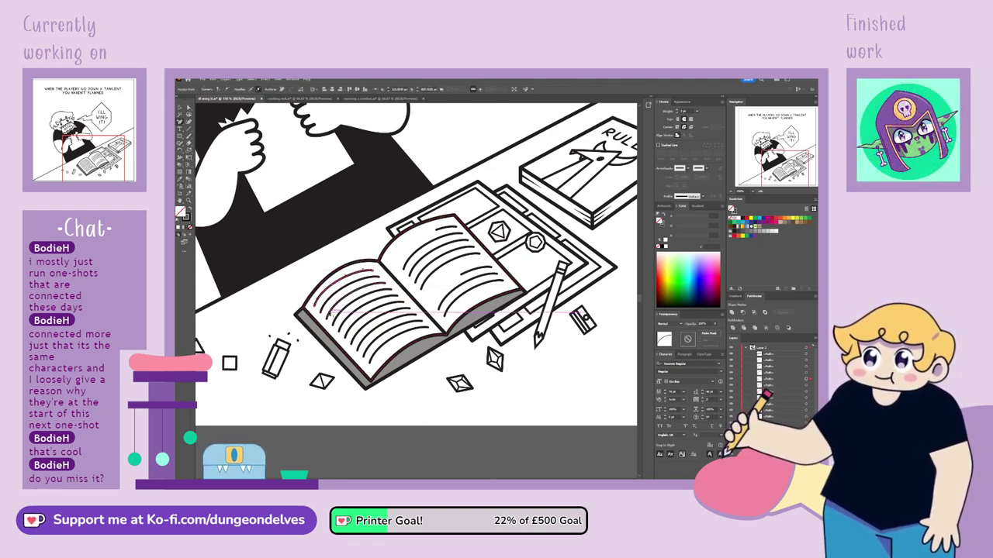
click(189, 108)
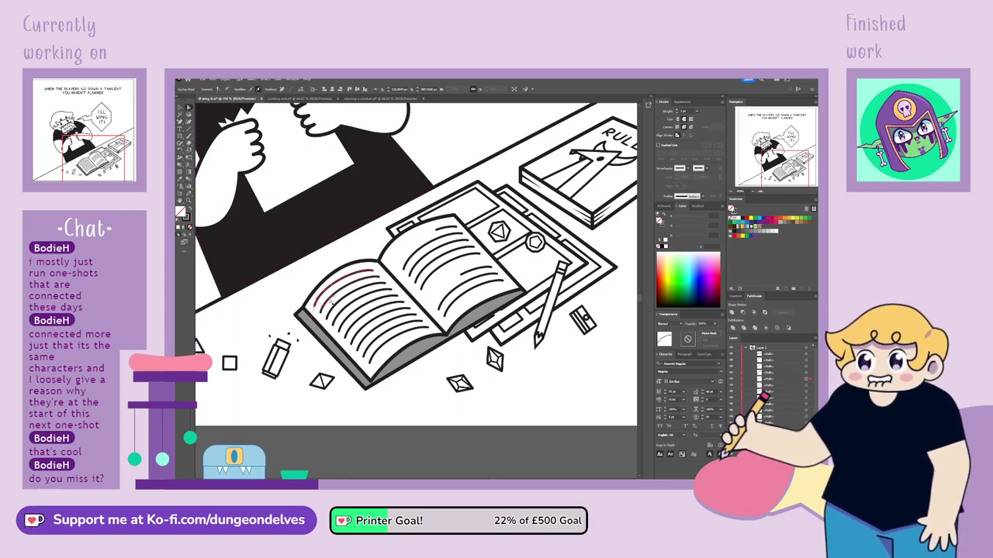
key(Delete)
click(353, 444)
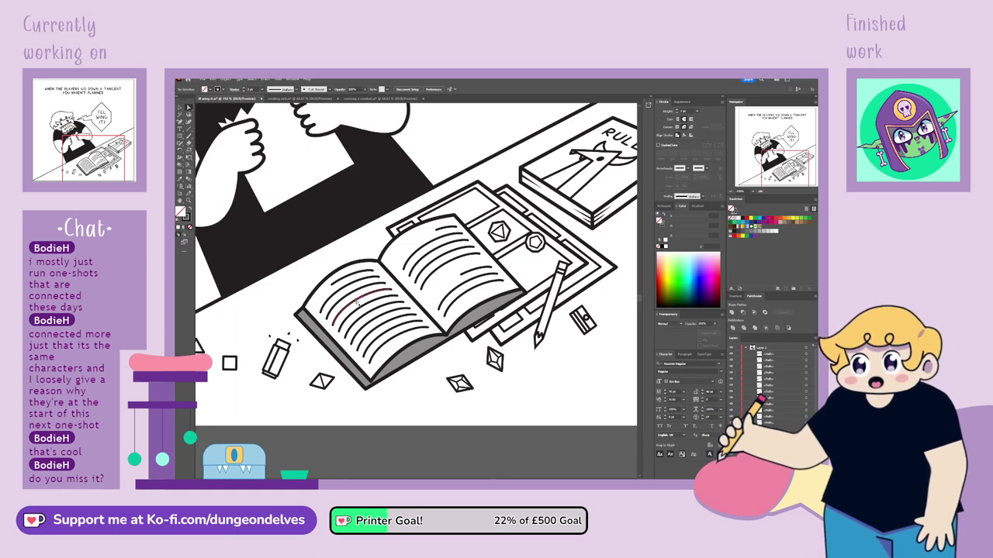
key(Delete)
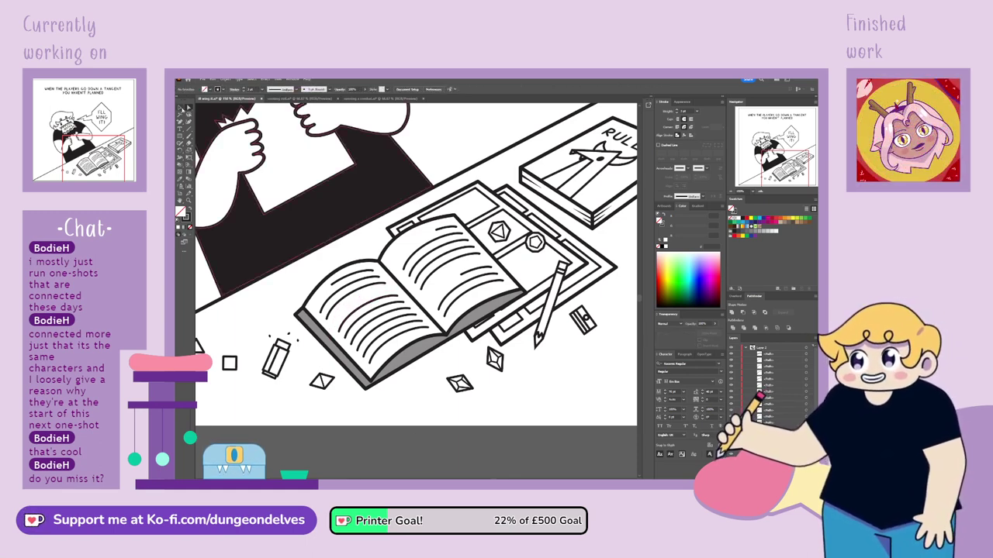
Undo the last line deletion on the left page and shorten that line to a small piece nearest the spine.
key(ctrl+z)
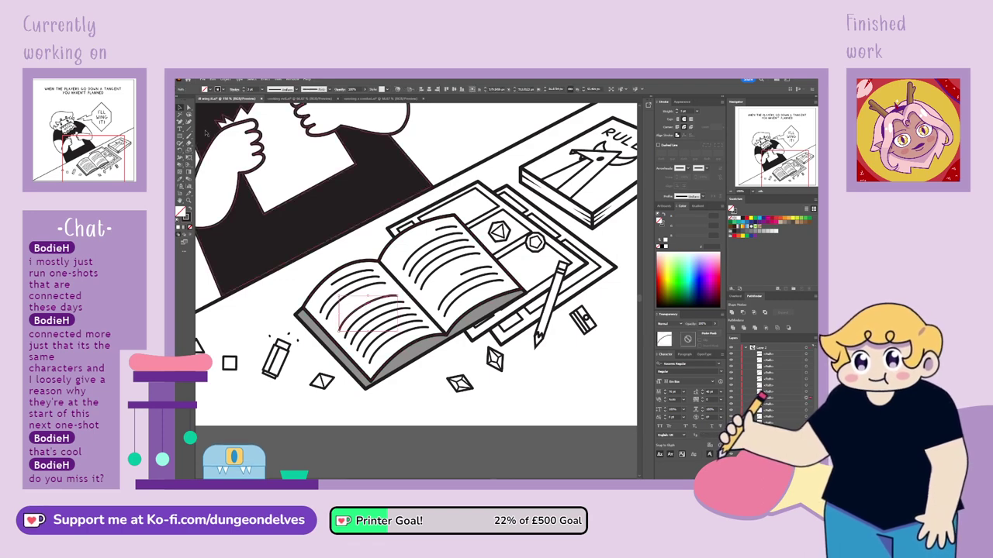
click(180, 122)
click(340, 331)
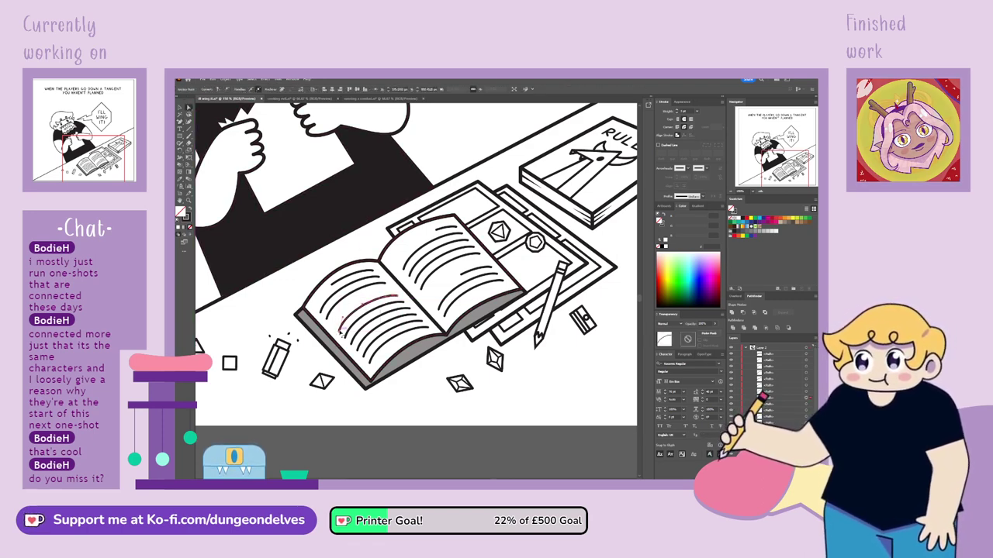
key(Delete)
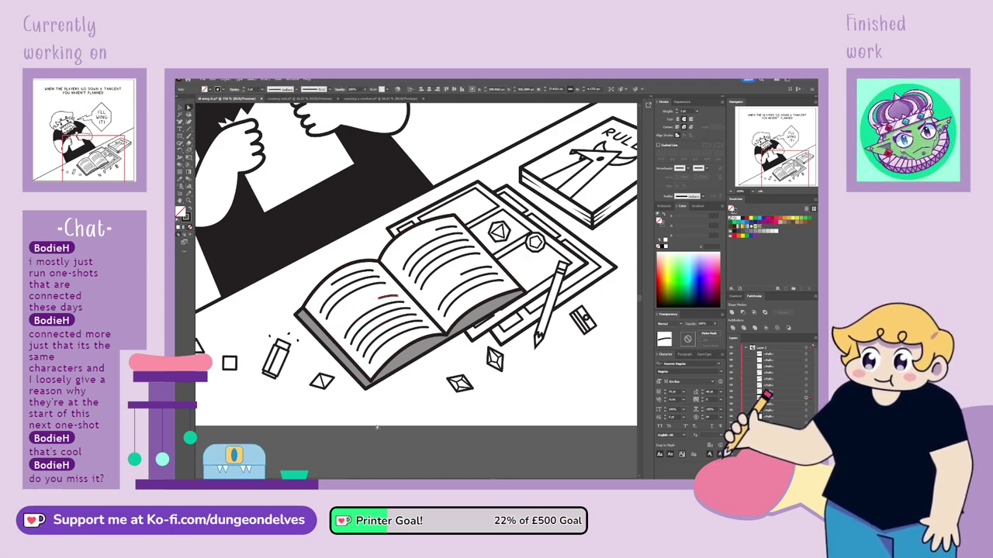
click(375, 433)
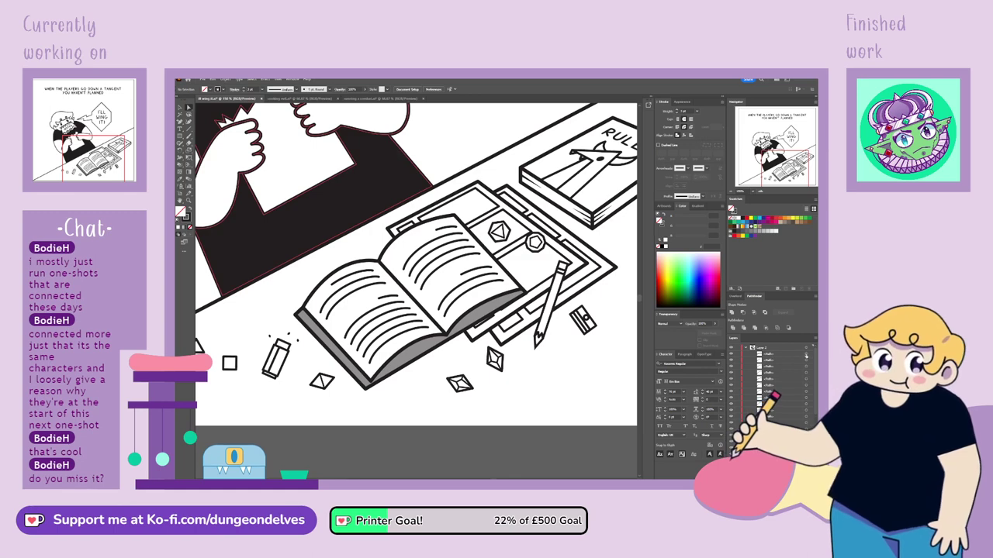
Select all the text lines on the open book's pages and group them.
click(806, 354)
key(ctrl+z)
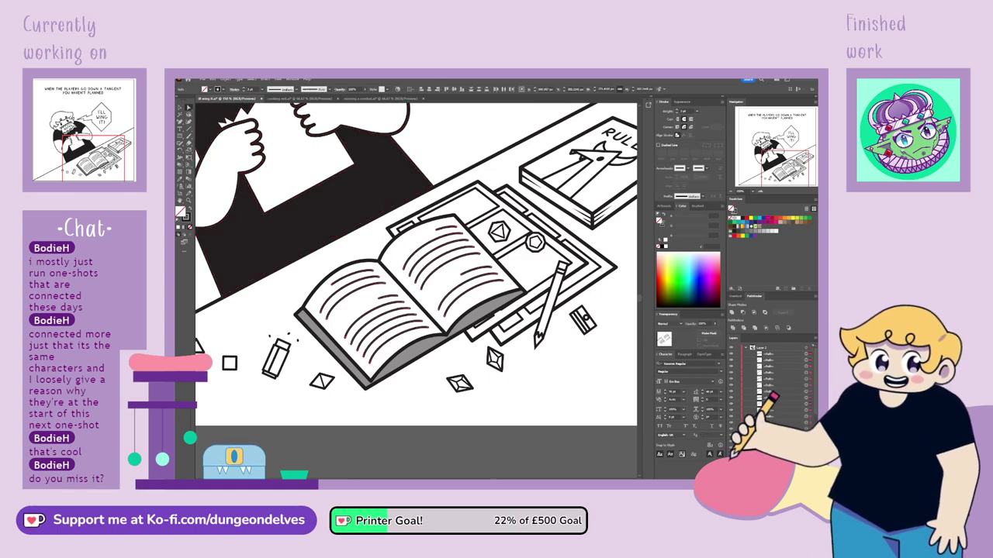
click(467, 459)
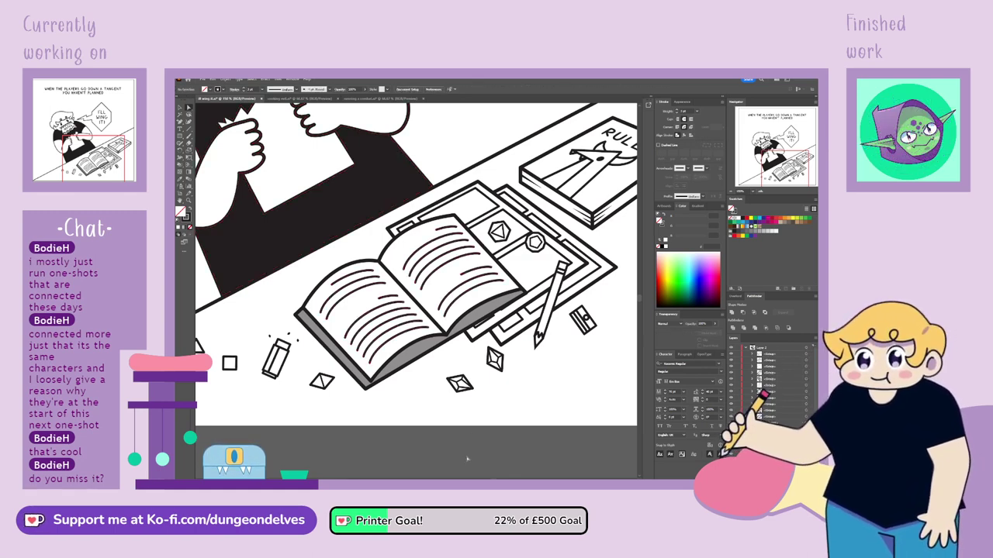
Compare the inked artwork with the rough sketch layer, leaving only the artwork layer visible.
key(ctrl+minus)
key(ctrl+minus)
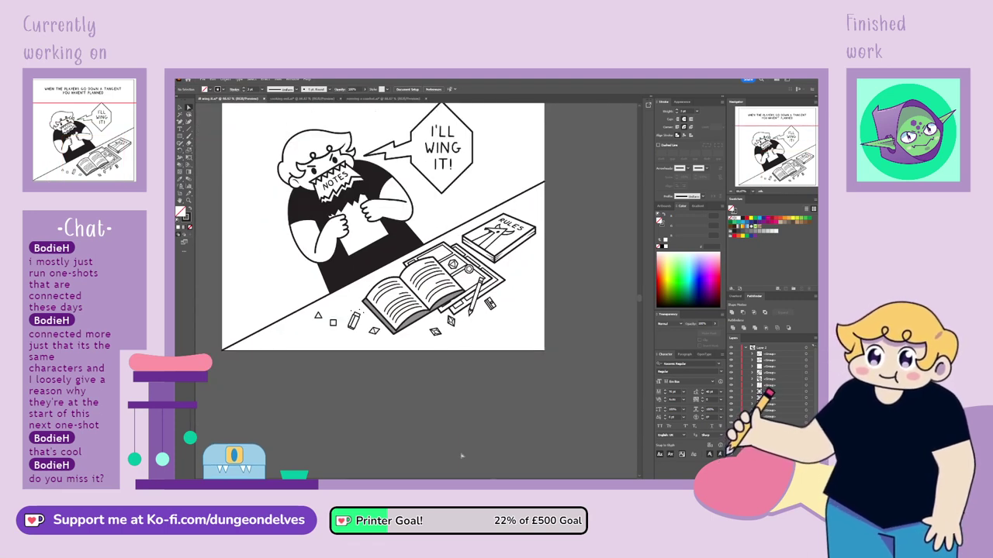
drag(498, 338, 515, 377)
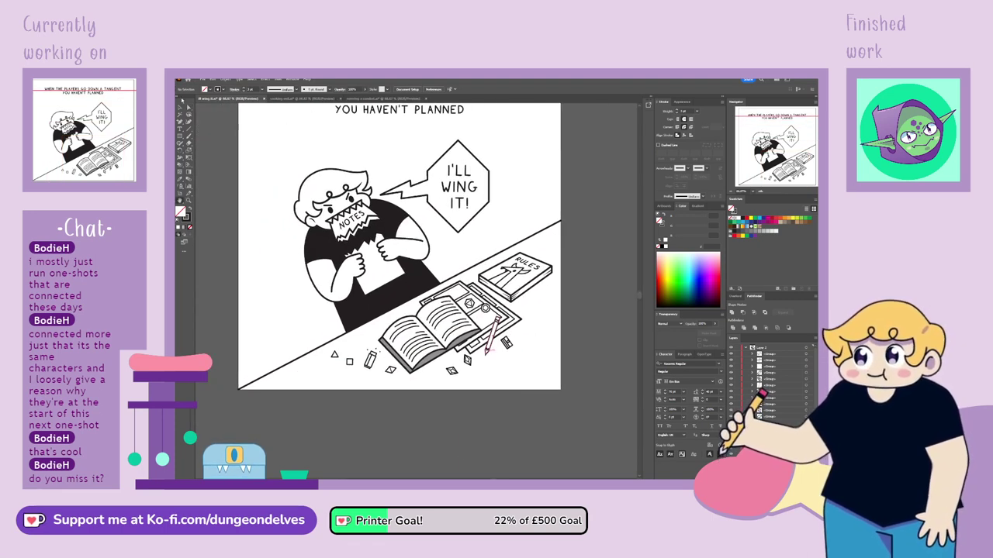
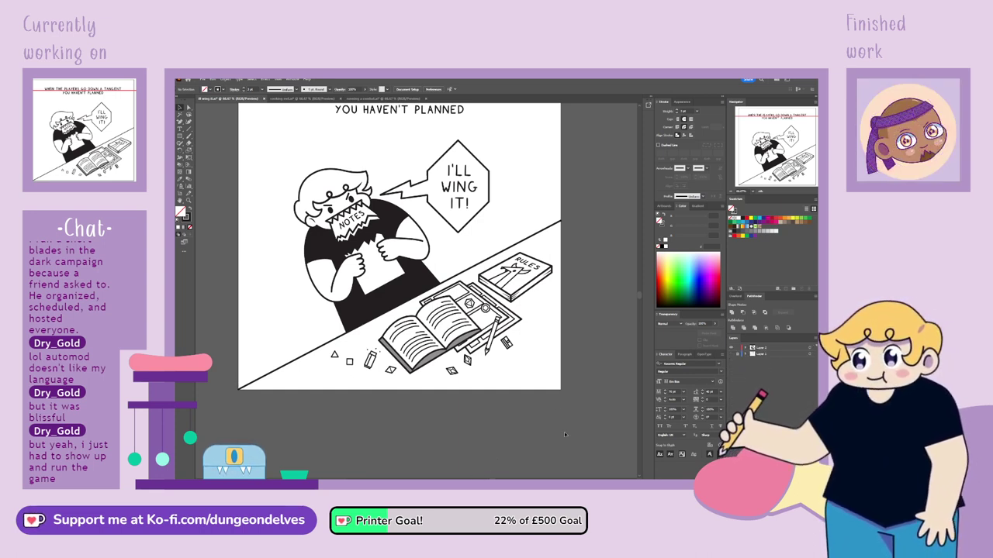
click(732, 354)
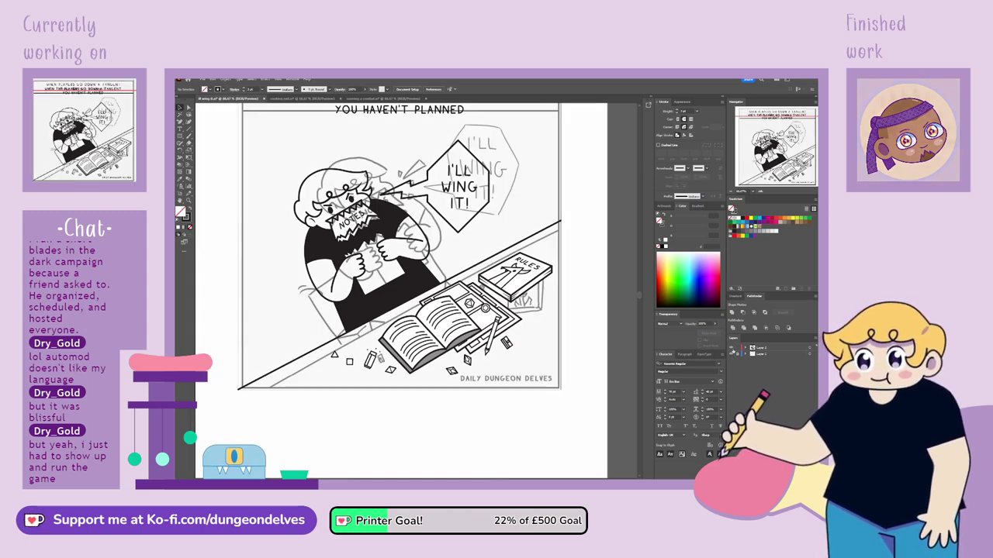
click(731, 349)
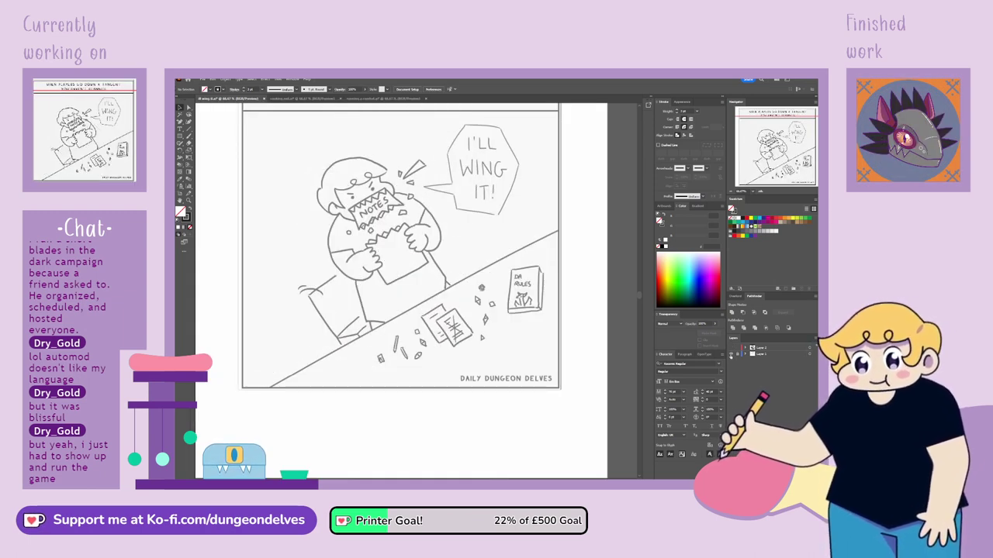
click(730, 354)
click(731, 348)
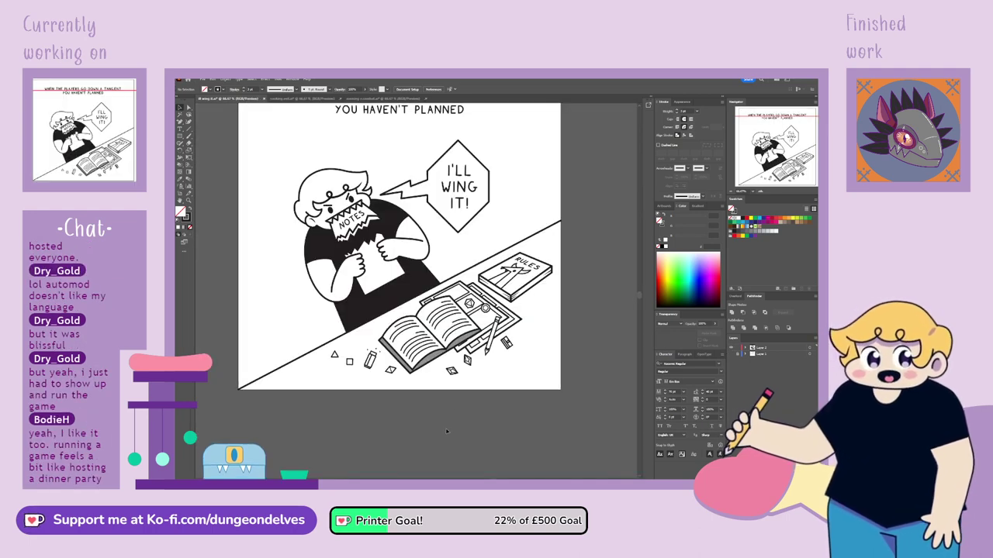
key(space)
drag(553, 318, 574, 375)
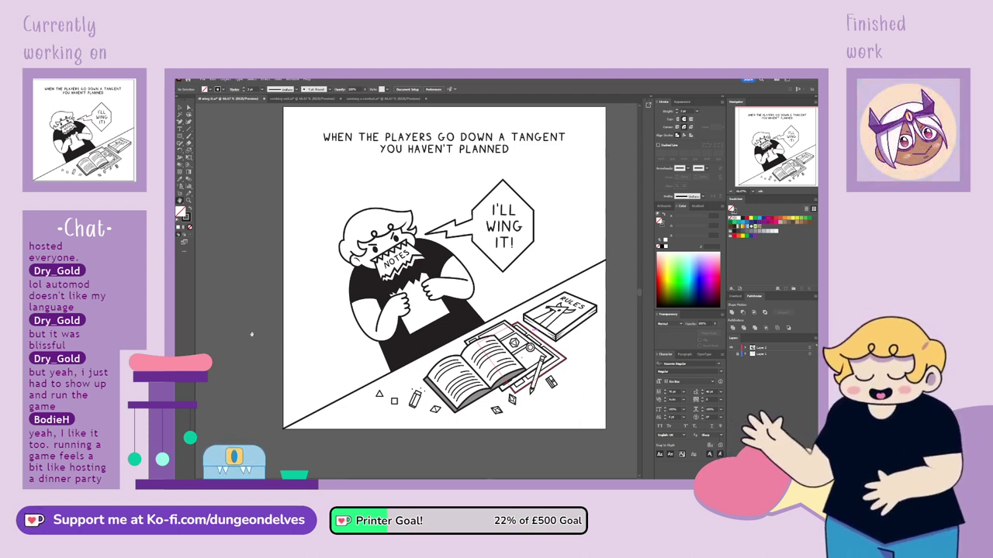
Draw a small black ellipse without outline on the character's cheek beside the ear and tilt it to match the face.
key(ctrl+equal)
key(ctrl+equal)
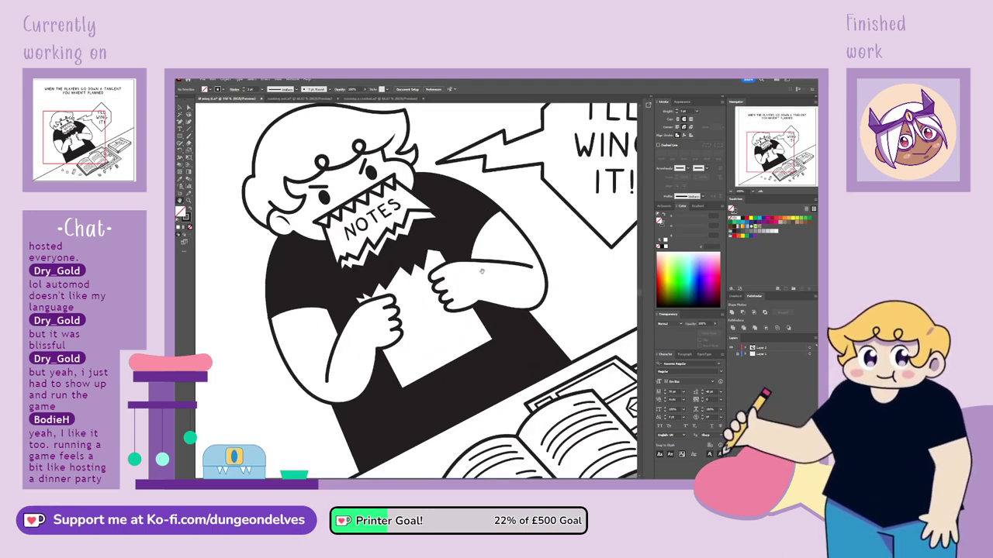
drag(485, 270, 540, 313)
click(180, 123)
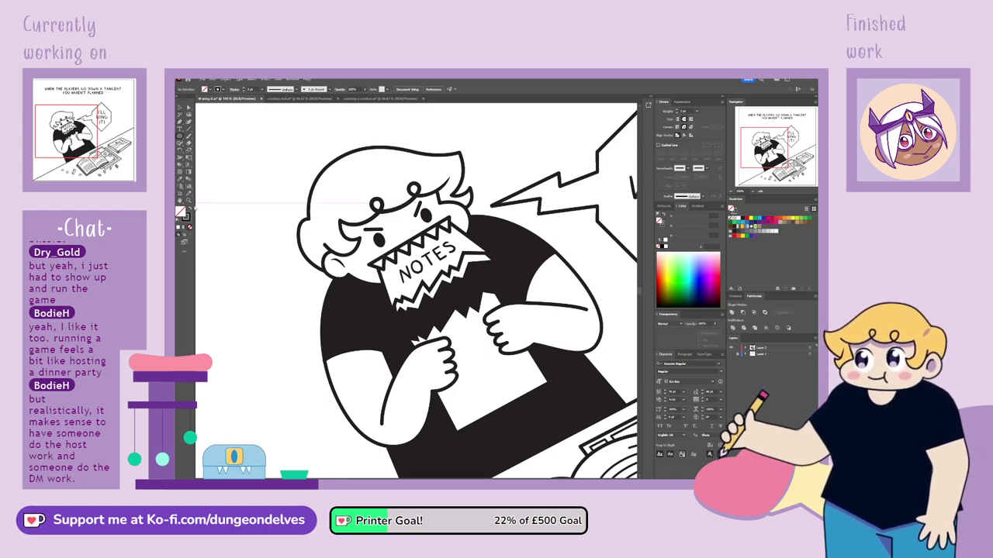
click(190, 208)
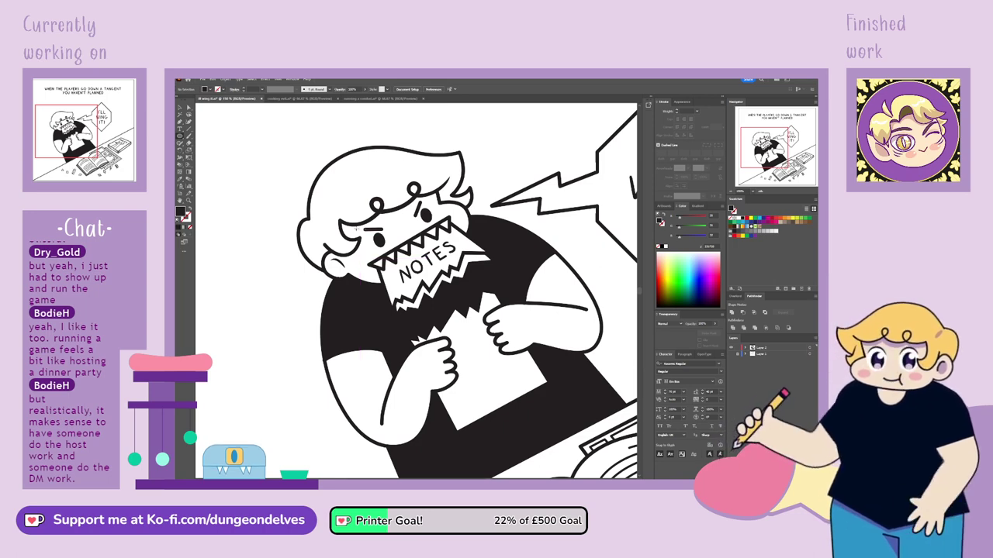
drag(356, 251, 376, 264)
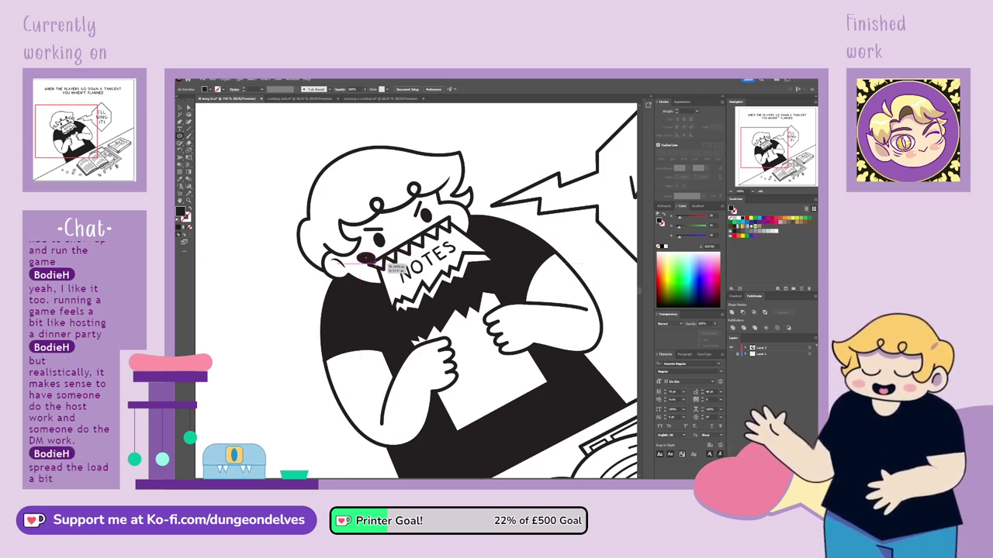
click(370, 259)
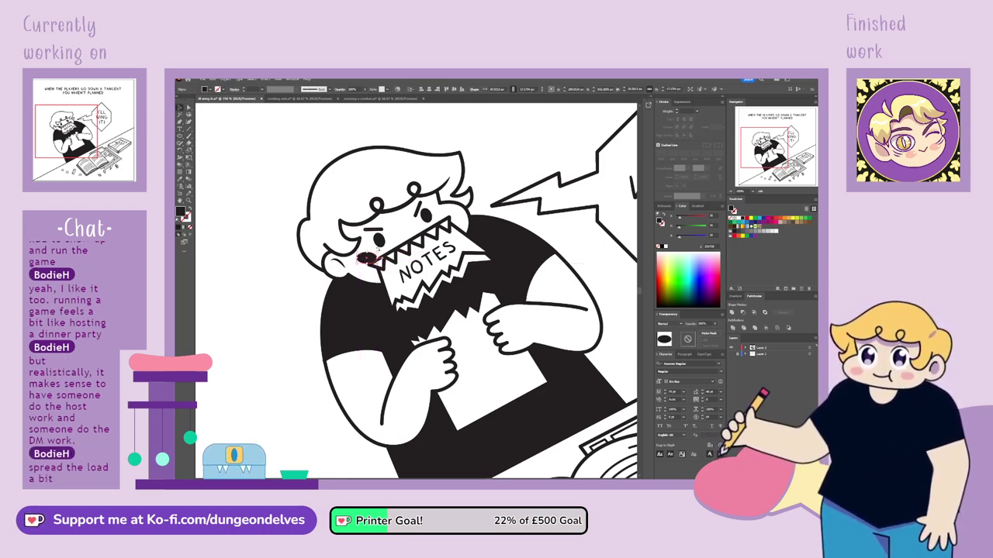
drag(378, 251, 366, 255)
key(ctrl+shift+a)
key(ctrl+shift+a)
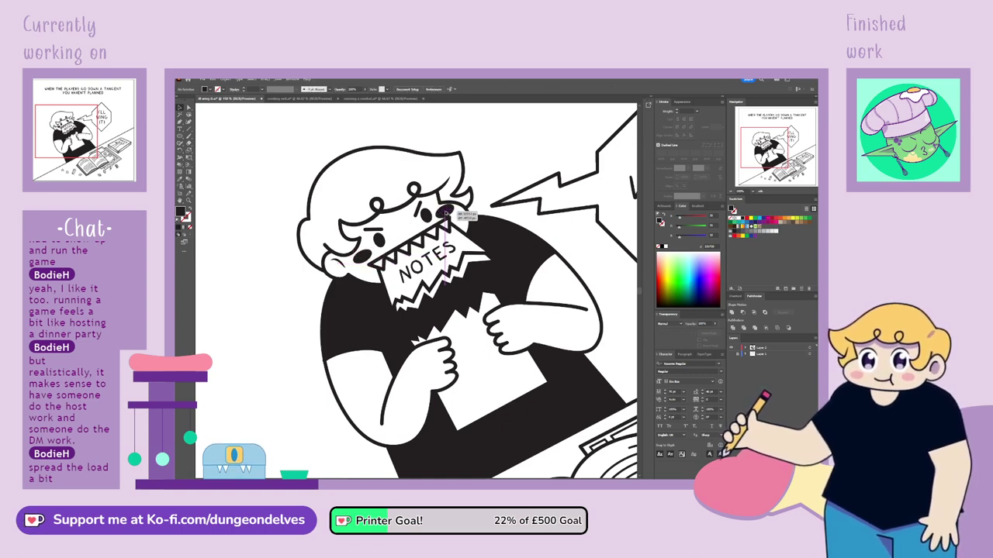
Copy the cheek ellipse onto the character's other cheek, beside the eye.
click(446, 209)
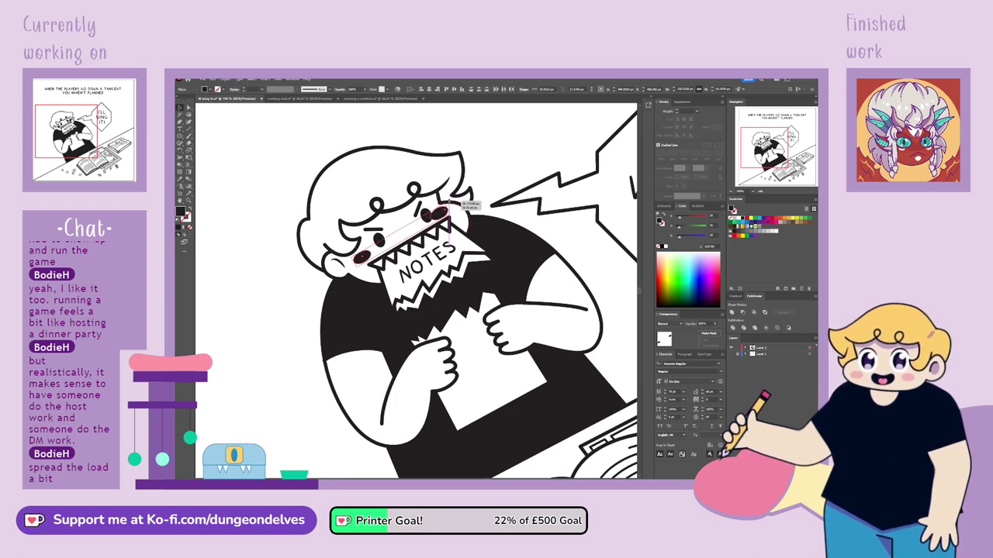
click(261, 366)
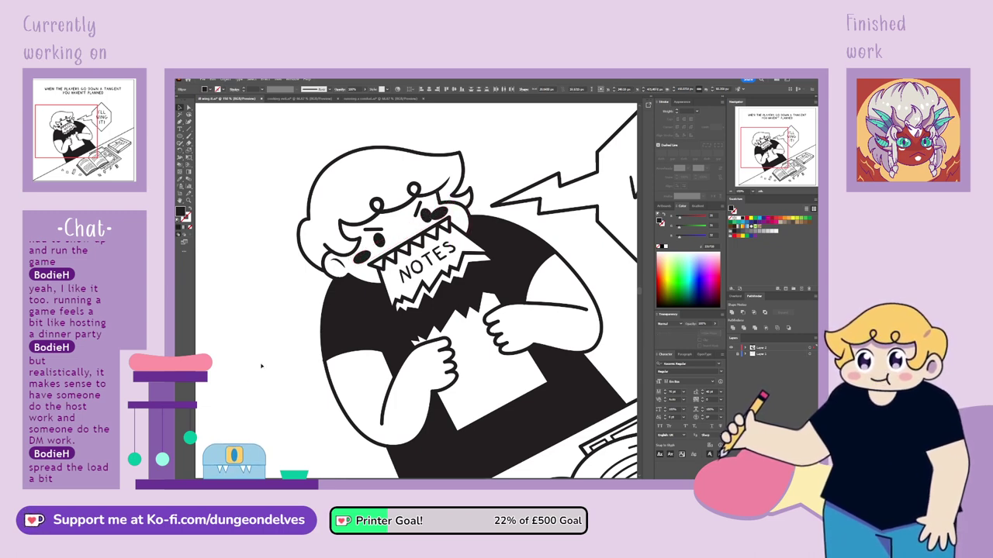
Group the two cheek ellipses and lower the group's opacity to make them grey blush marks.
click(444, 209)
shift+click(361, 258)
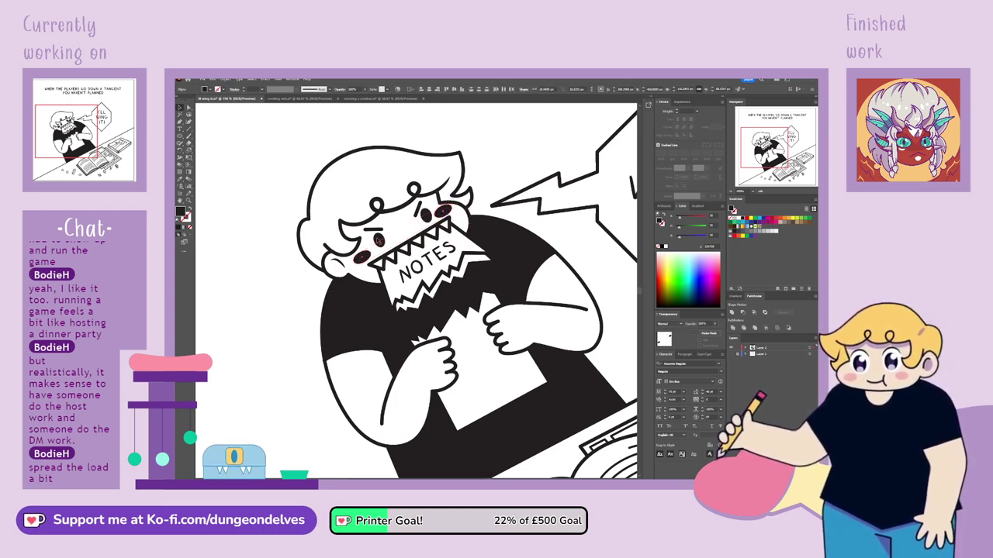
key(ctrl+g)
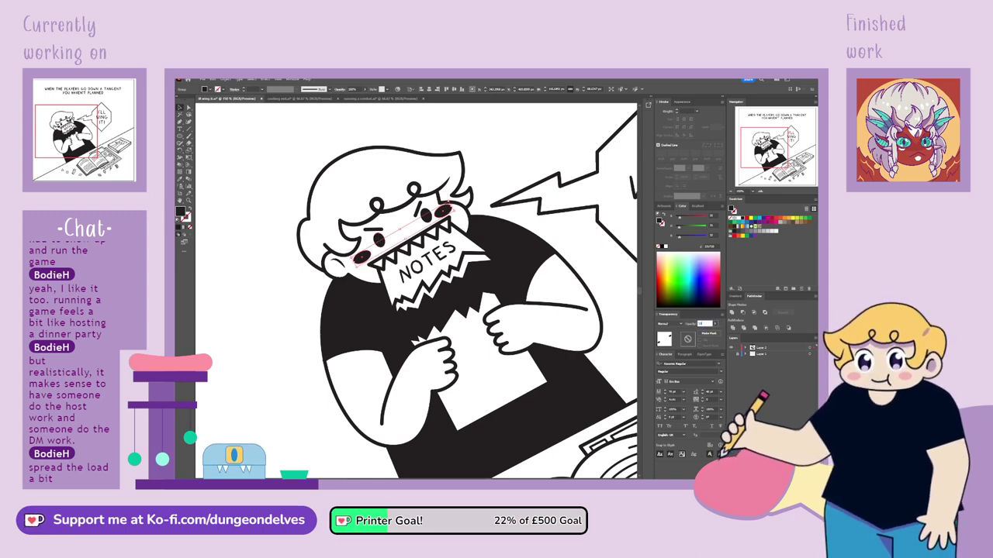
click(241, 398)
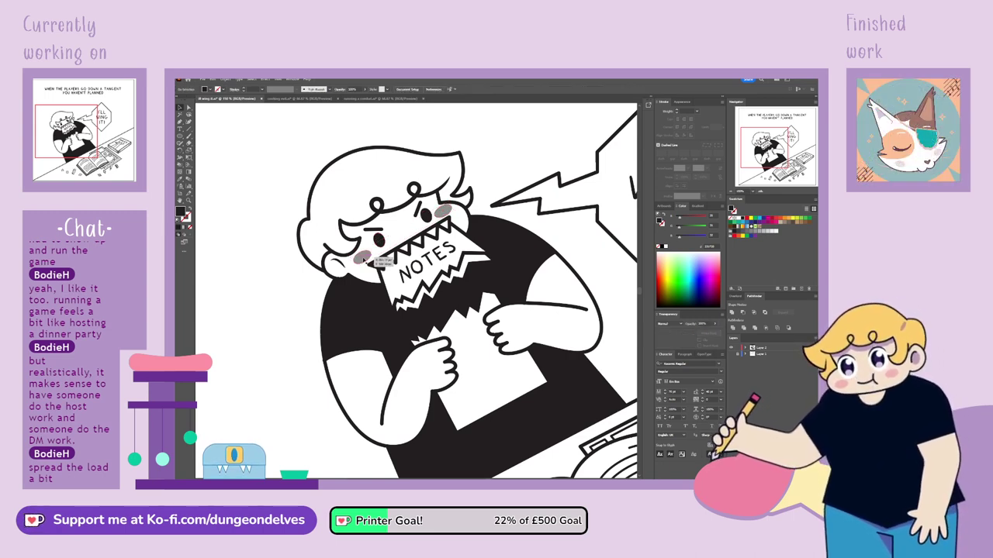
Inside the blush group, draw an ellipse in the character's ear and tilt it along the ear's shape.
double_click(363, 259)
click(272, 351)
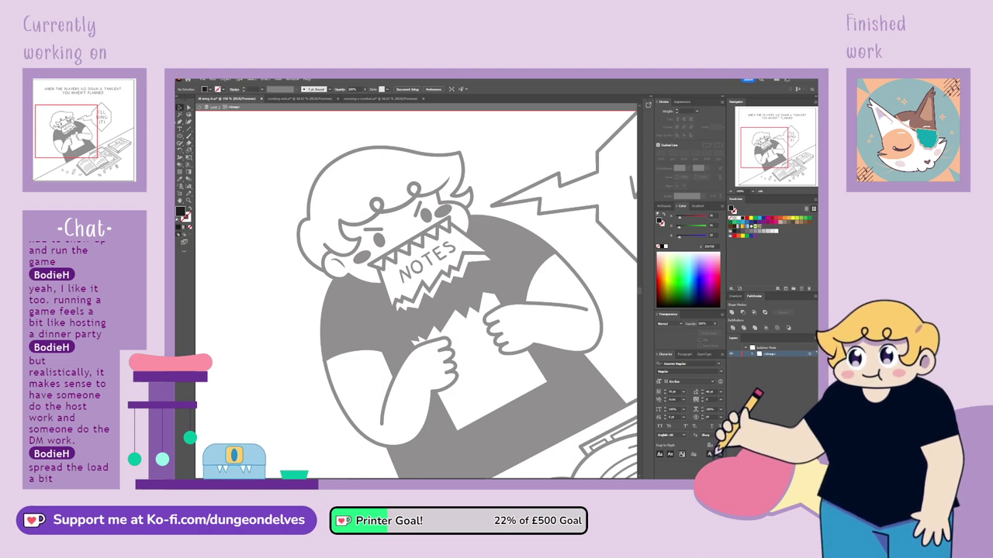
click(180, 136)
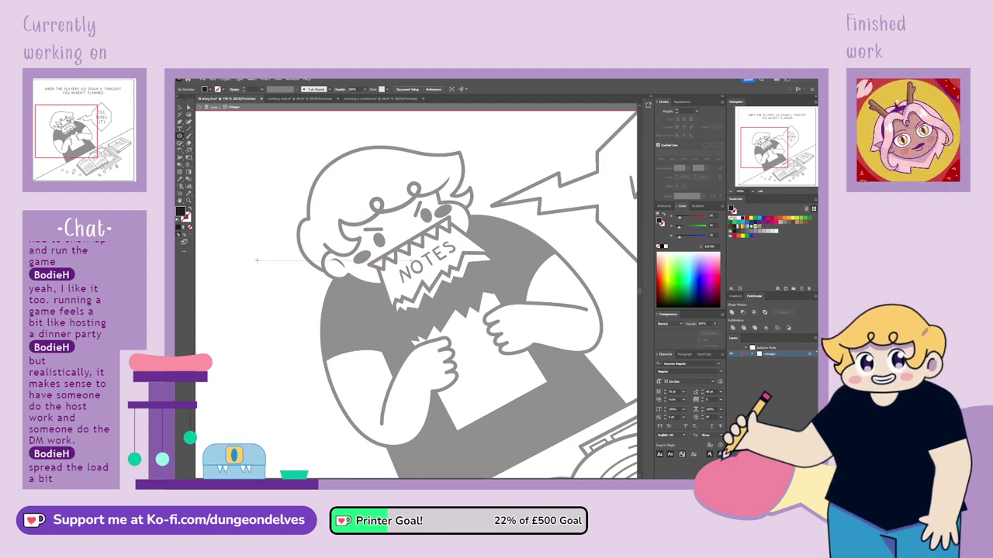
drag(331, 259, 349, 274)
click(182, 108)
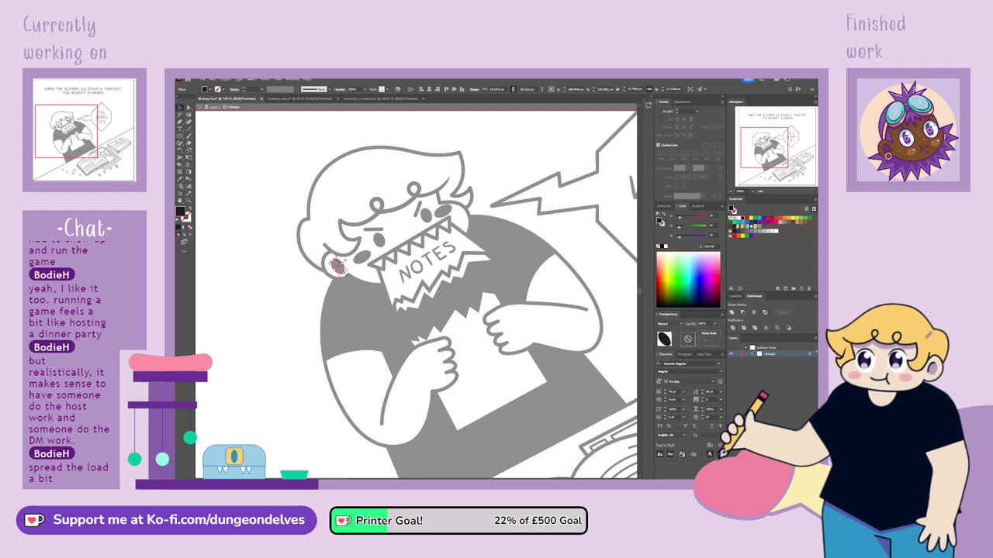
drag(343, 271, 344, 270)
click(347, 300)
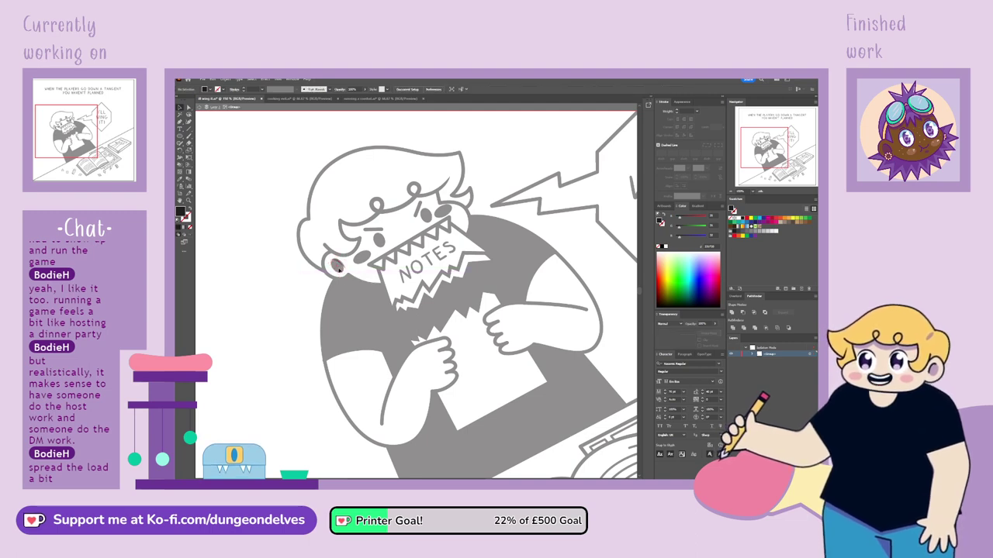
Adjust the ear ellipse's size and position to fit inside the ear outline.
click(339, 268)
key(ctrl+equal)
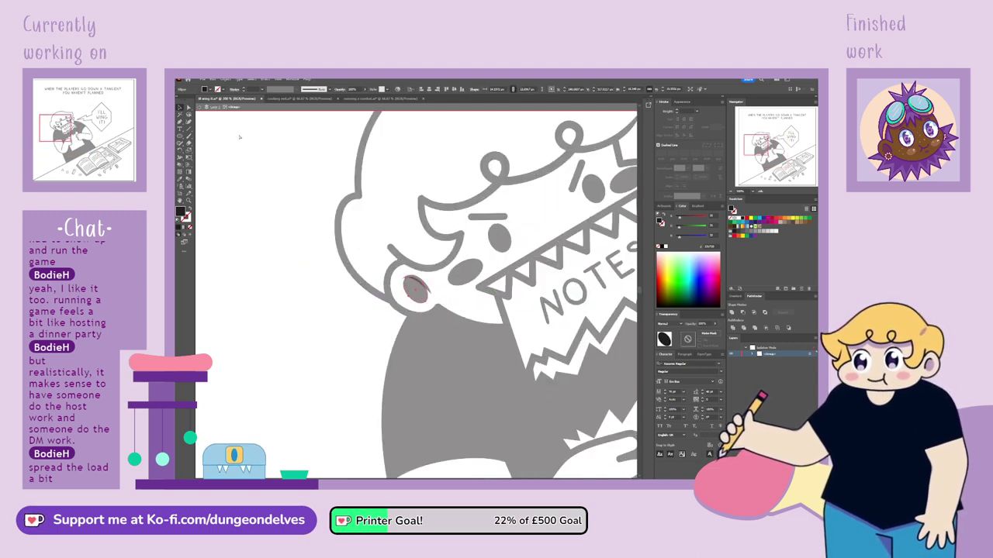
drag(435, 296, 411, 280)
click(189, 108)
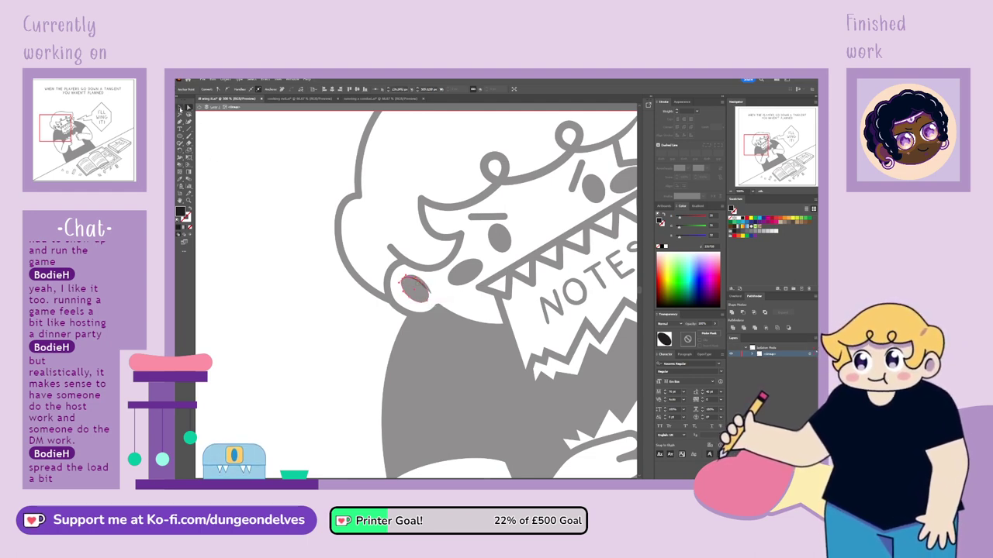
click(180, 108)
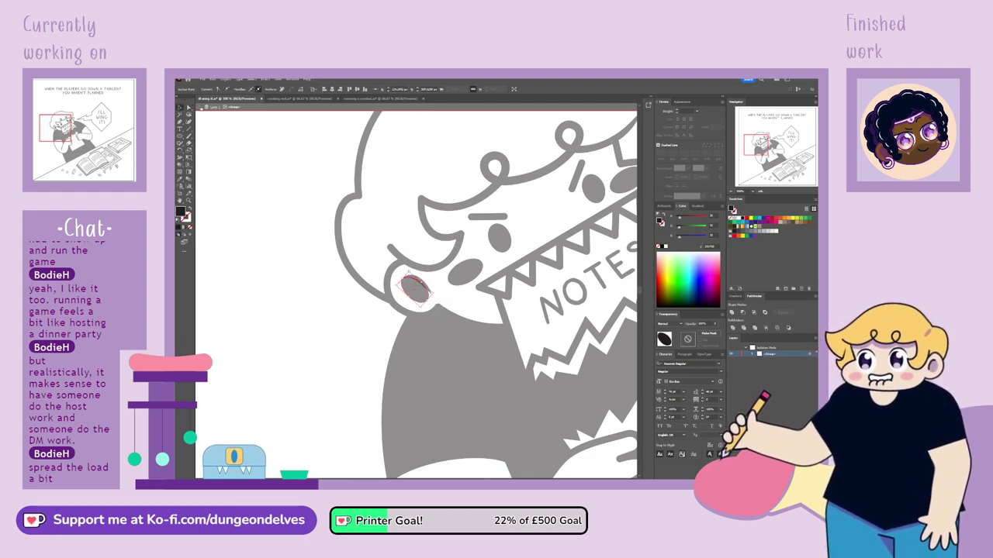
click(332, 343)
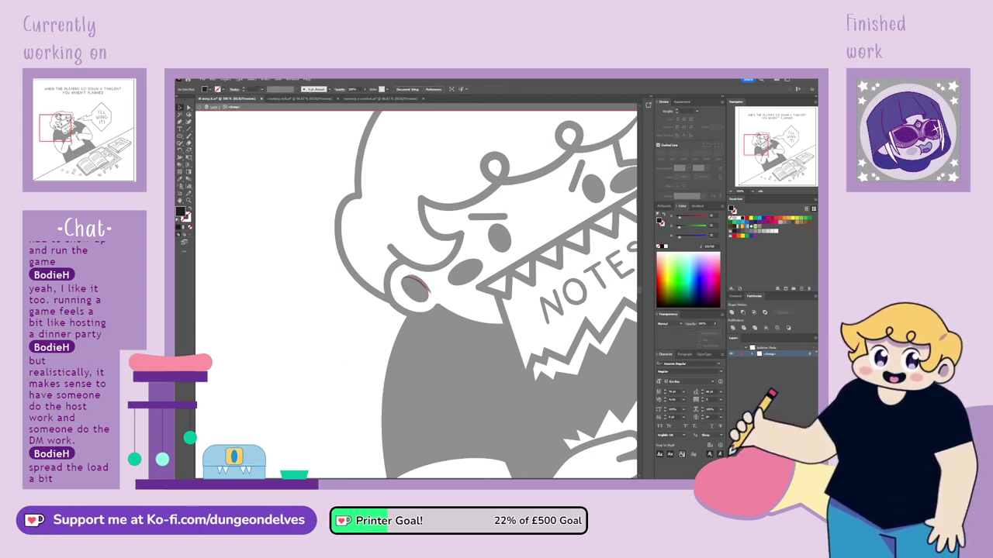
Inside the blush group, draw the lower edge of a forehead shadow with the Pen tool, running beneath the fringe across both eyebrows.
drag(425, 285, 303, 363)
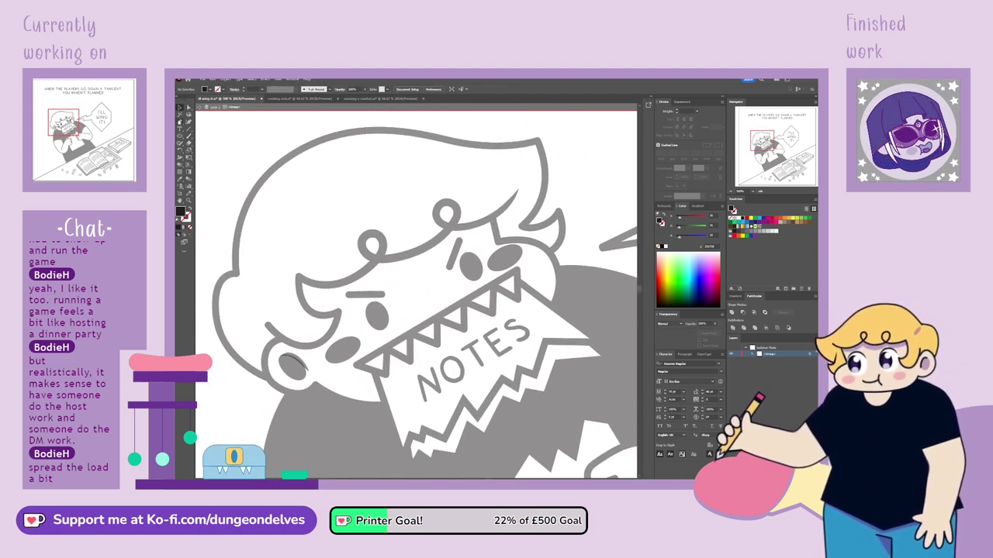
click(371, 292)
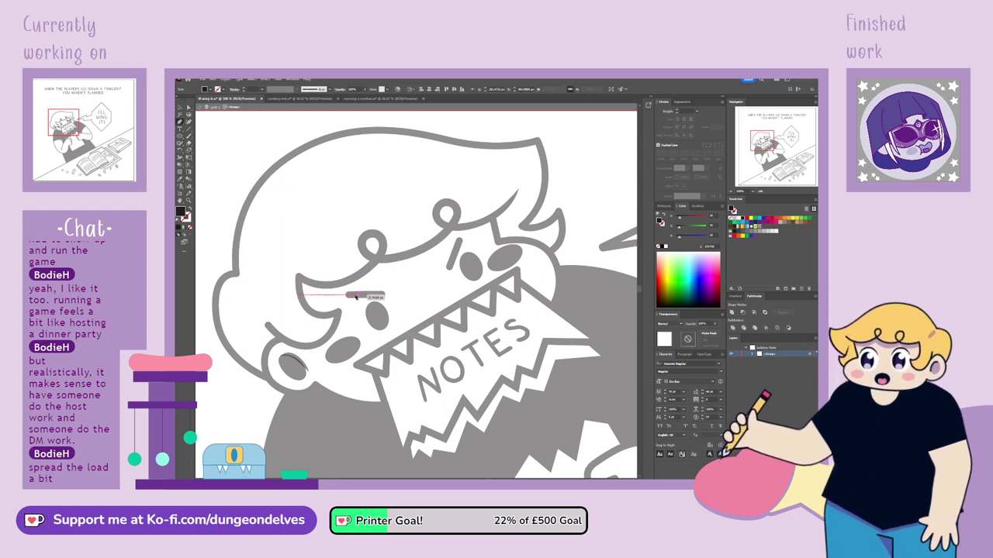
drag(376, 285, 441, 257)
click(380, 272)
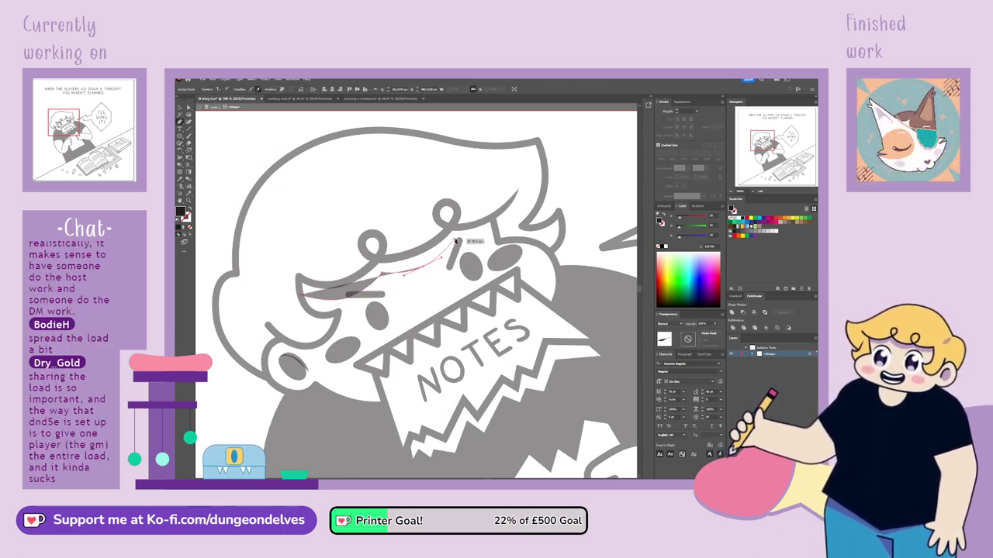
click(456, 239)
mouse_move(504, 233)
mouse_down()
mouse_move(477, 237)
mouse_move(498, 237)
mouse_up()
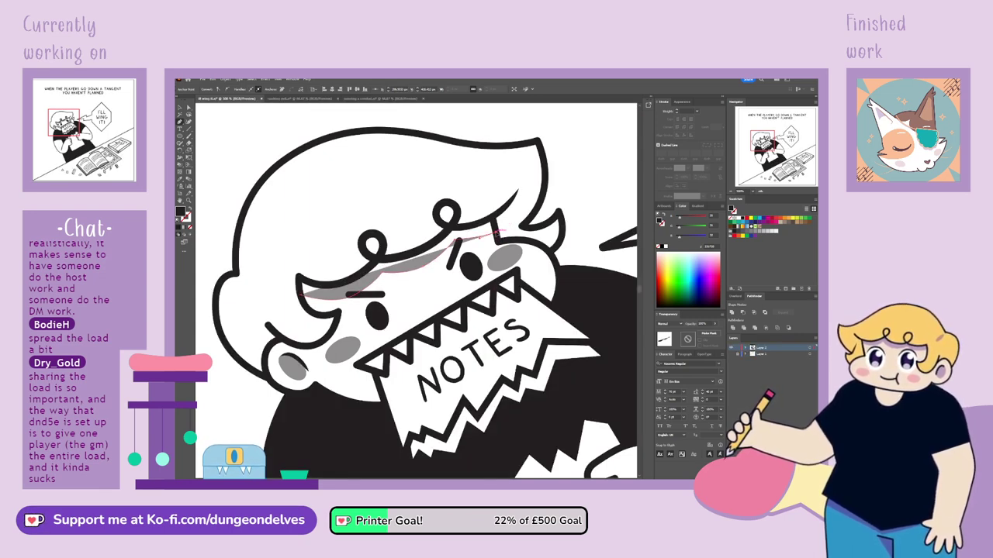
Trace the forehead shadow's upper edge back along the fringe line, close the shape at its starting point and deselect it.
click(493, 220)
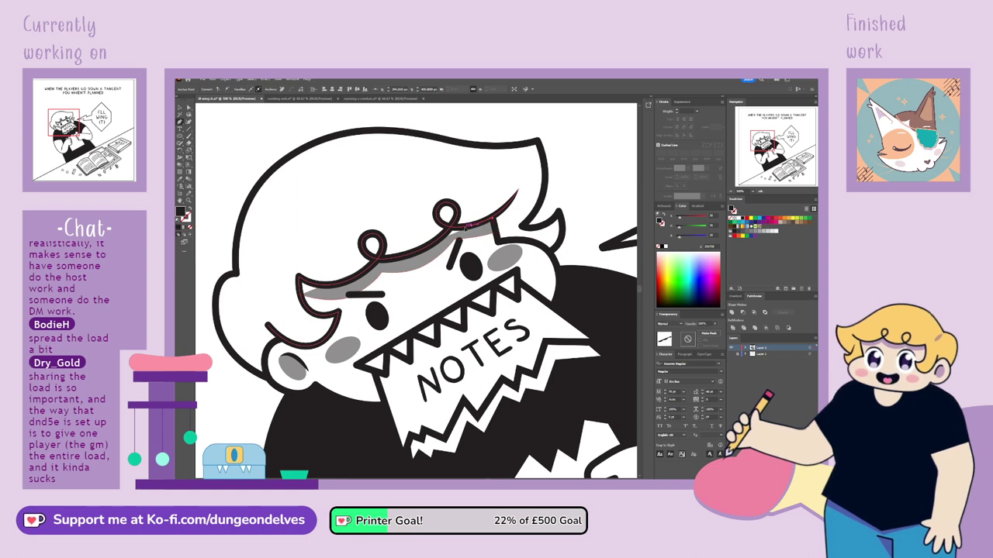
click(450, 227)
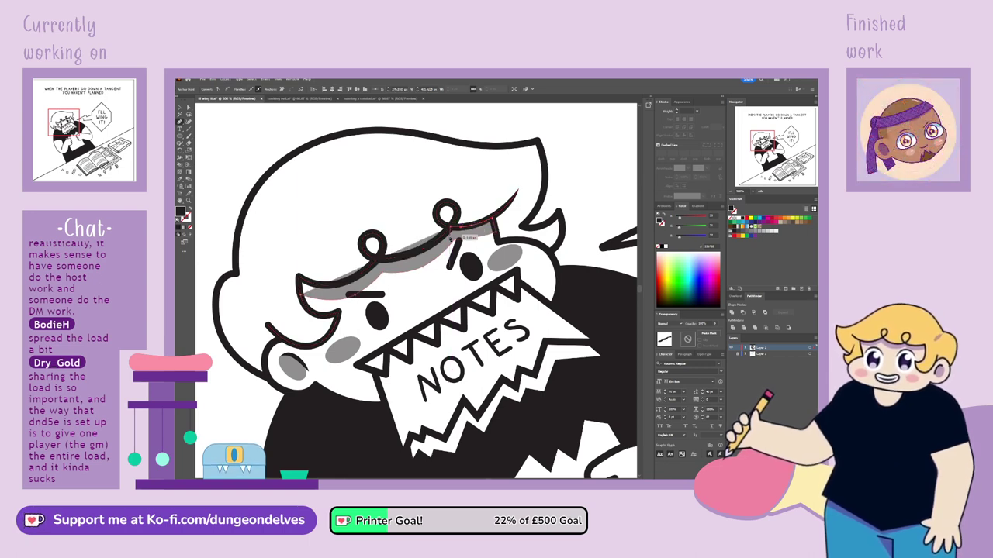
drag(452, 238, 310, 281)
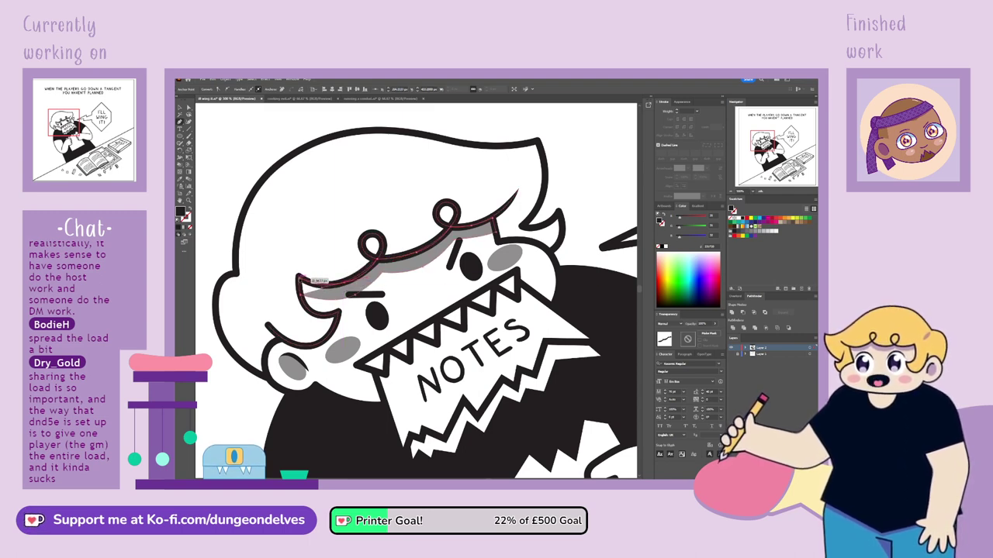
click(299, 278)
click(300, 295)
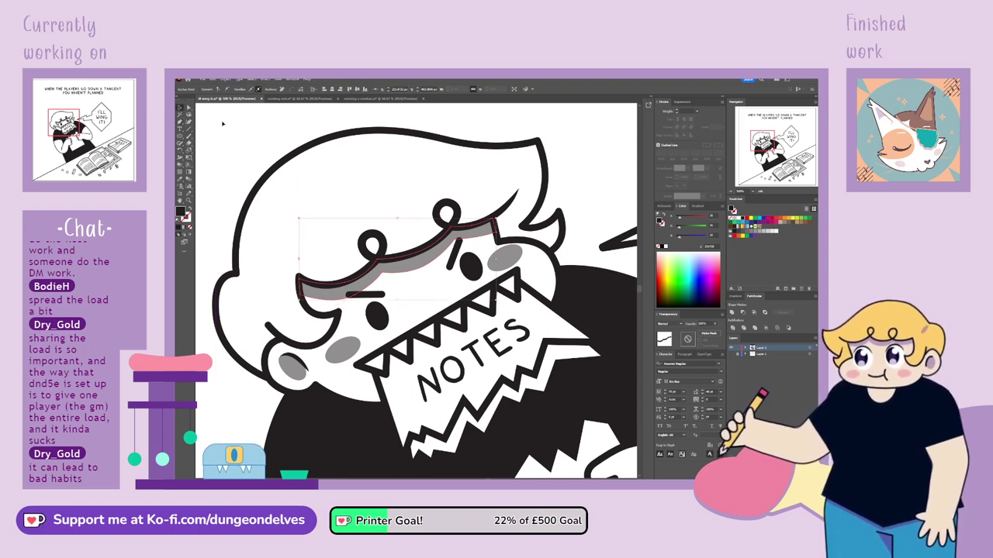
click(206, 172)
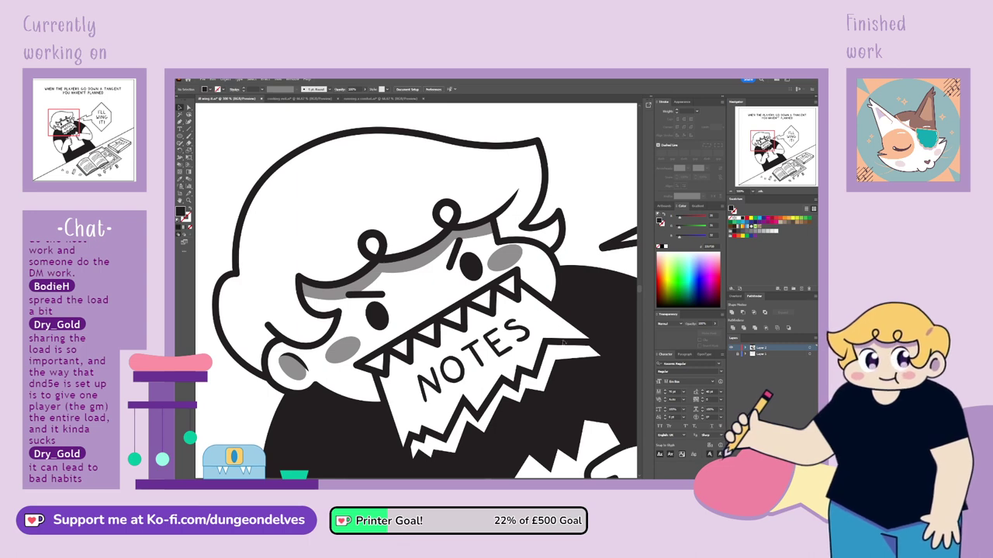
click(348, 408)
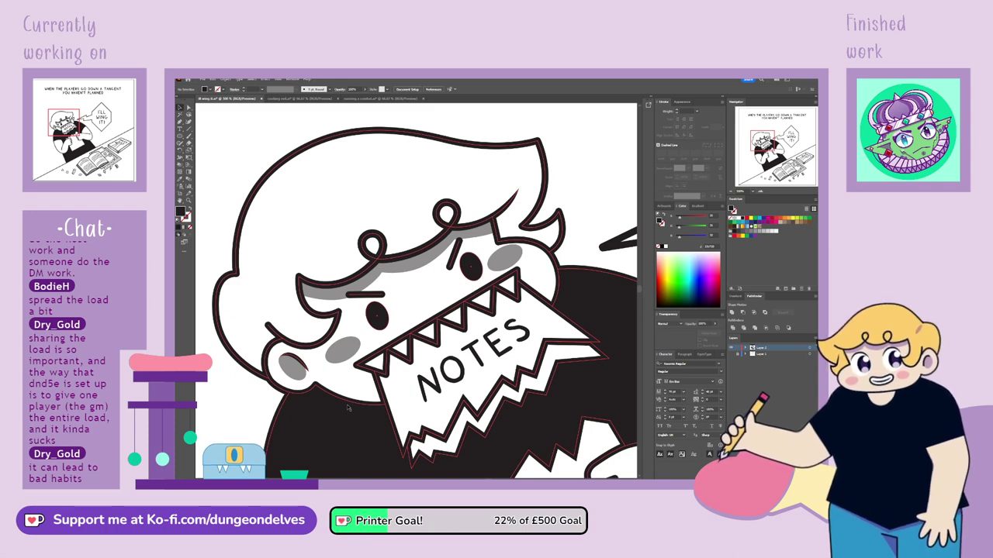
key(ctrl+shift+a)
Draw a closed Pen shape over the torn lower edge of the NOTES paper, following the zigzag line and extending onto the black shirt.
drag(543, 256, 488, 201)
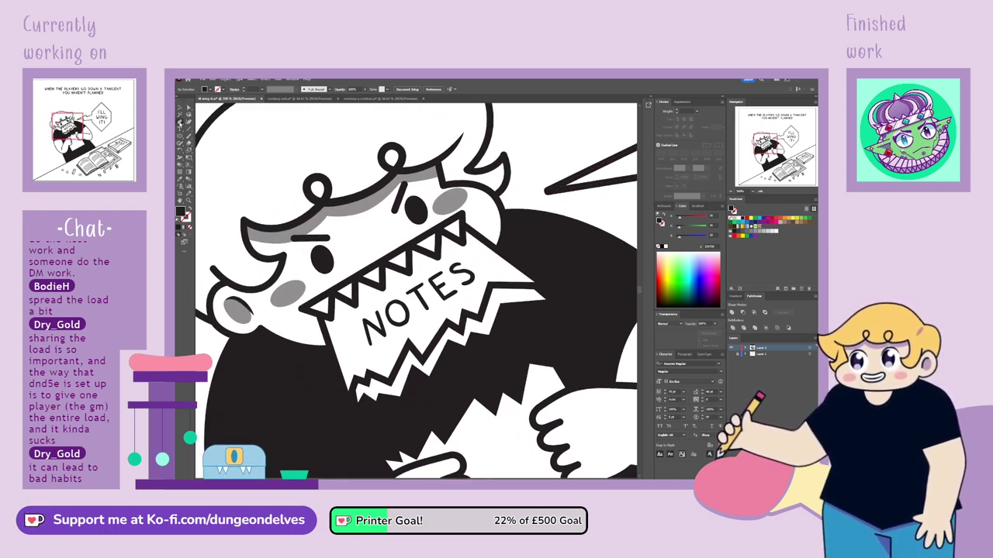
click(180, 124)
click(555, 413)
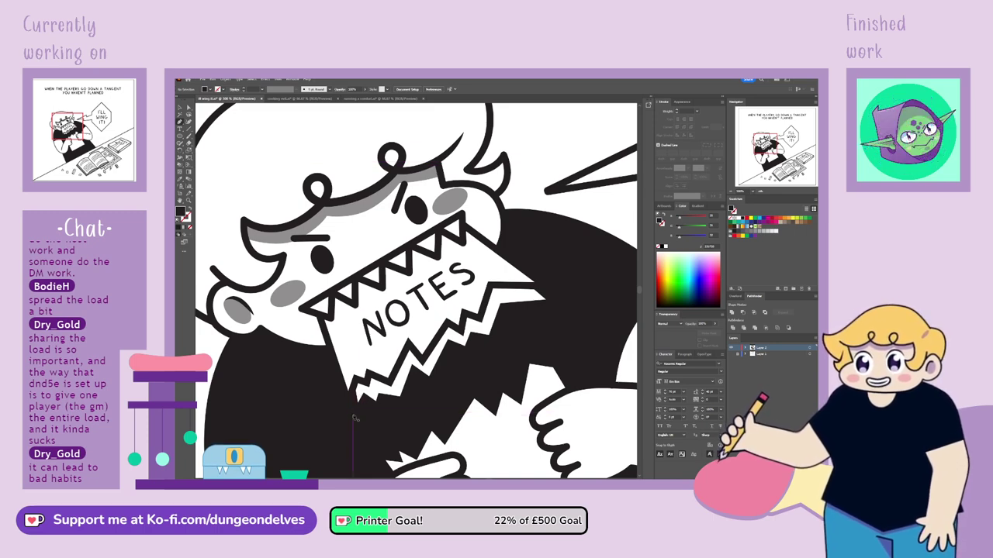
click(356, 380)
click(357, 379)
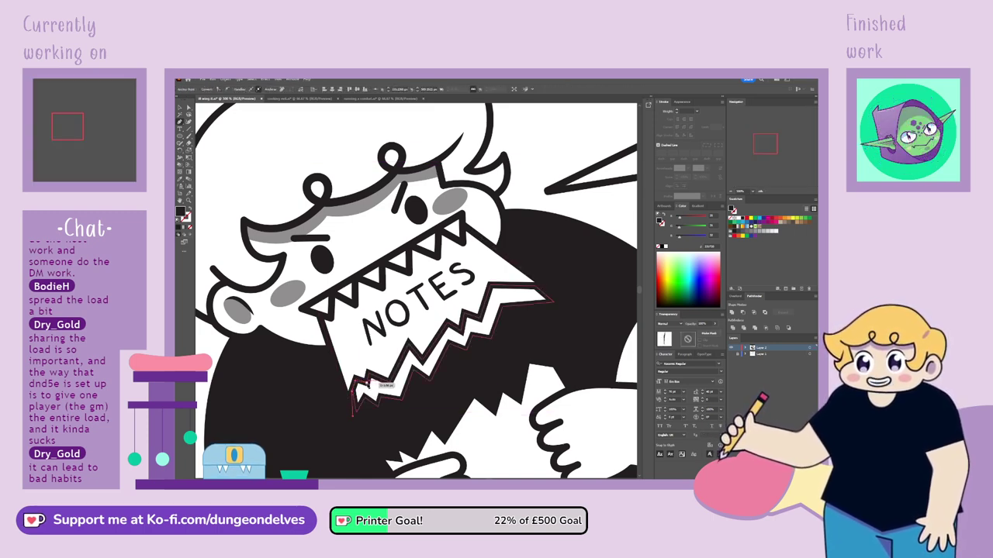
click(370, 380)
click(390, 381)
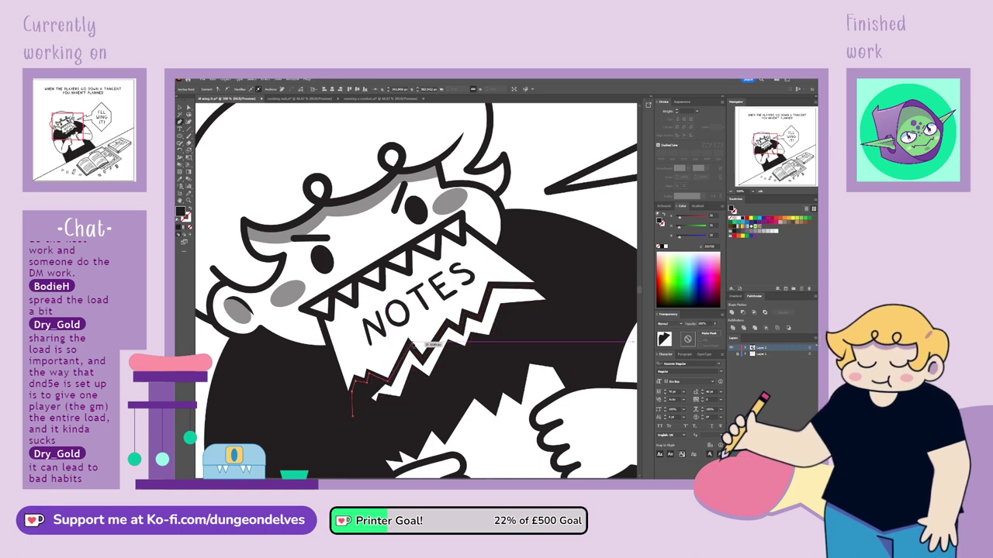
click(410, 342)
click(426, 359)
drag(430, 355, 423, 418)
click(457, 387)
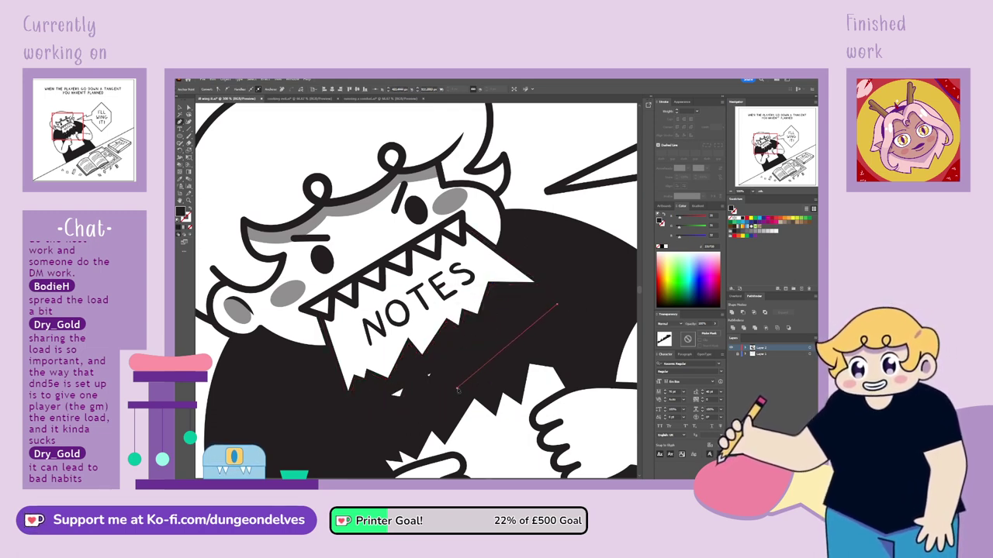
click(352, 416)
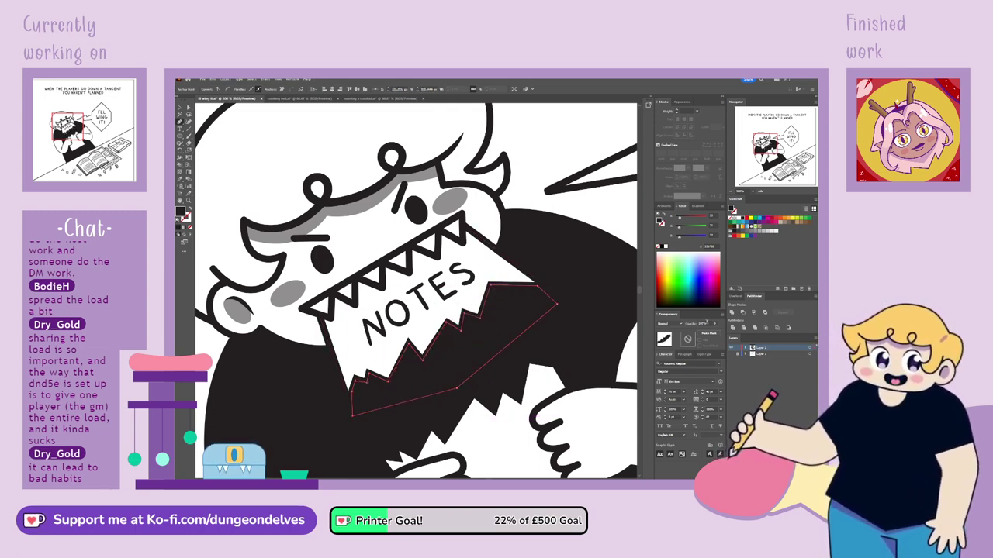
Set the torn-paper shadow shape's opacity to 50% and deselect it.
click(703, 323)
text(50)
key(Return)
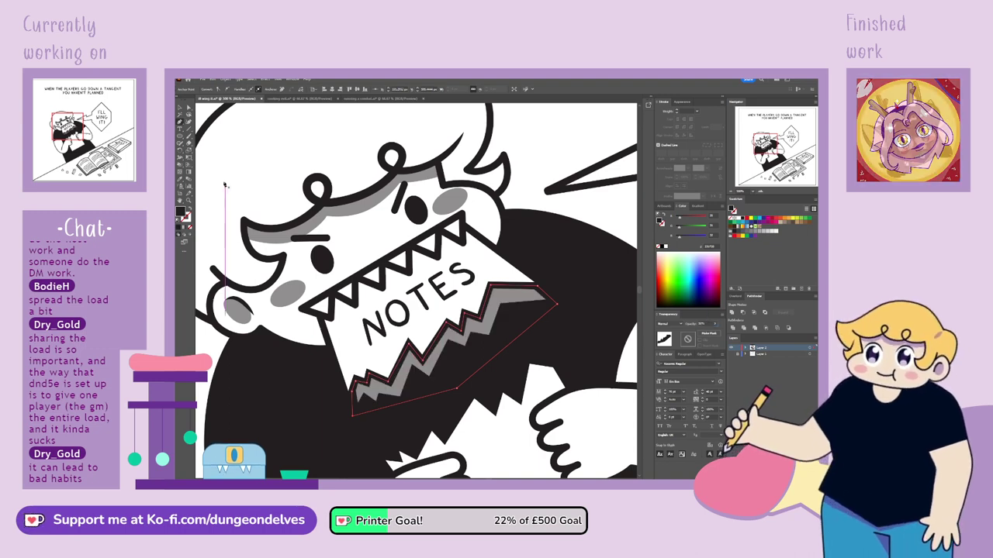
click(180, 108)
click(208, 349)
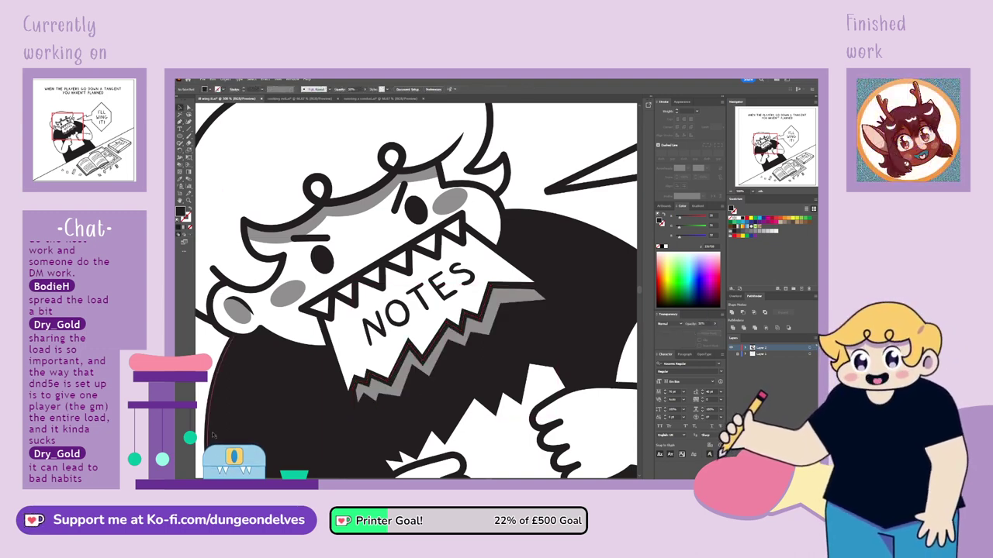
Open the blush group for editing and hide its two cheek ellipses and the forehead shadow.
key(ctrl+minus)
key(ctrl+minus)
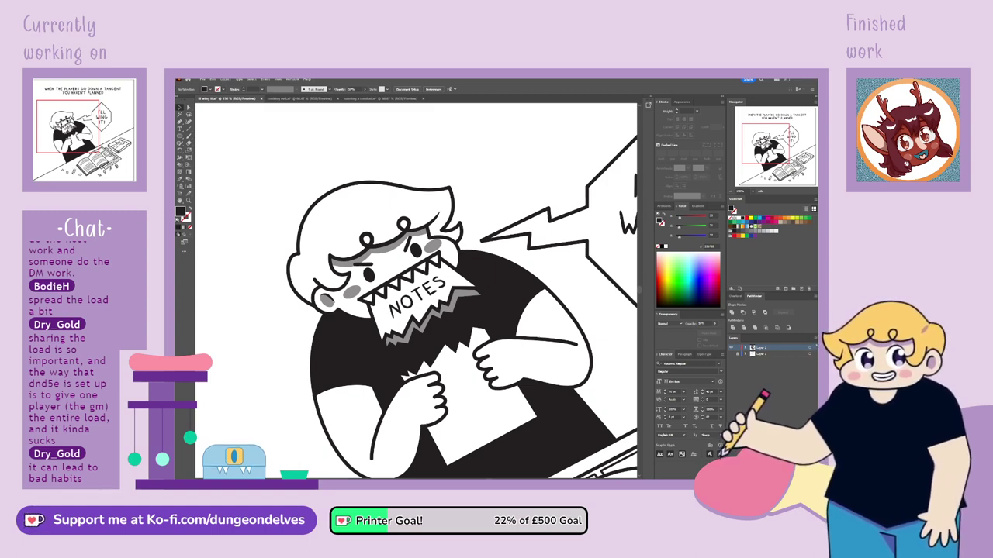
mouse_move(767, 145)
mouse_down()
mouse_move(773, 160)
mouse_move(766, 147)
mouse_up()
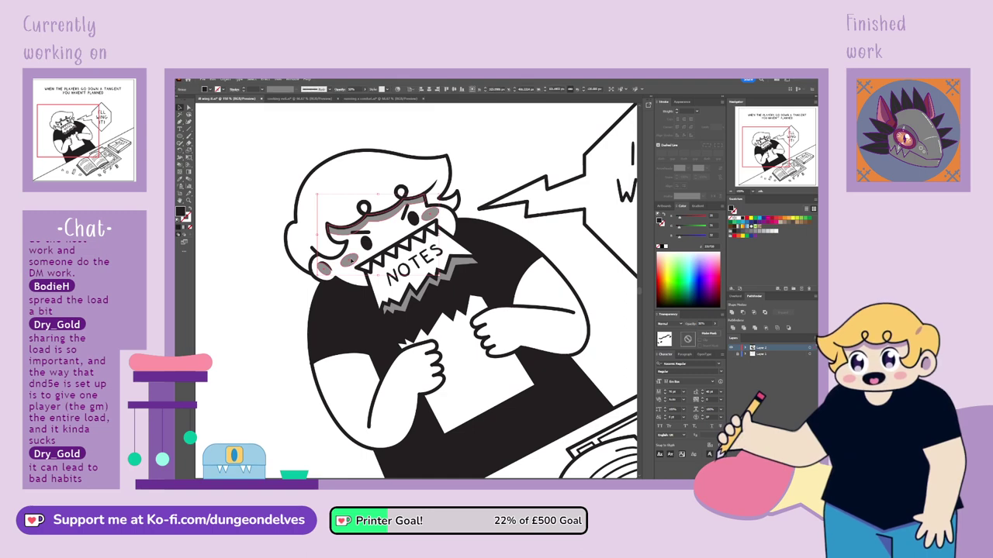
double_click(351, 262)
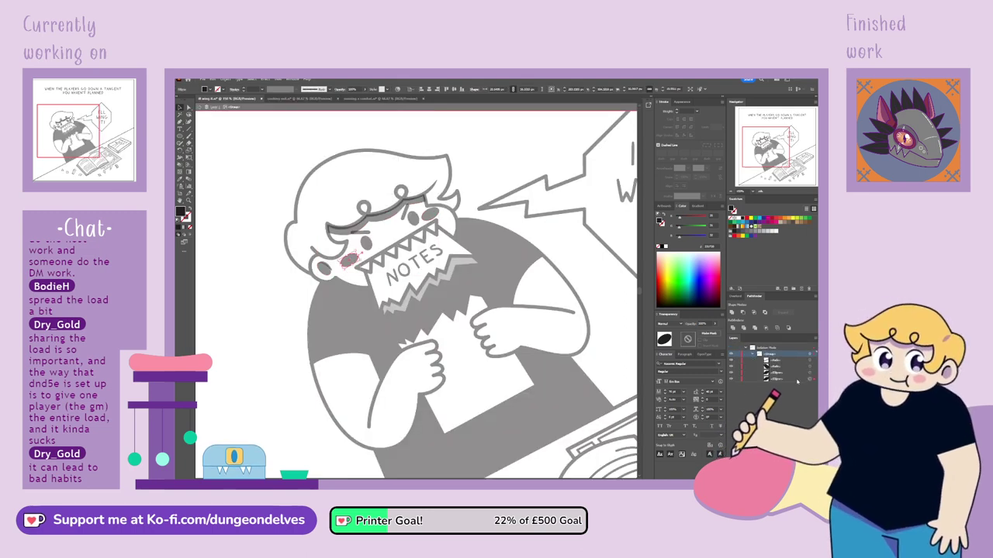
click(731, 380)
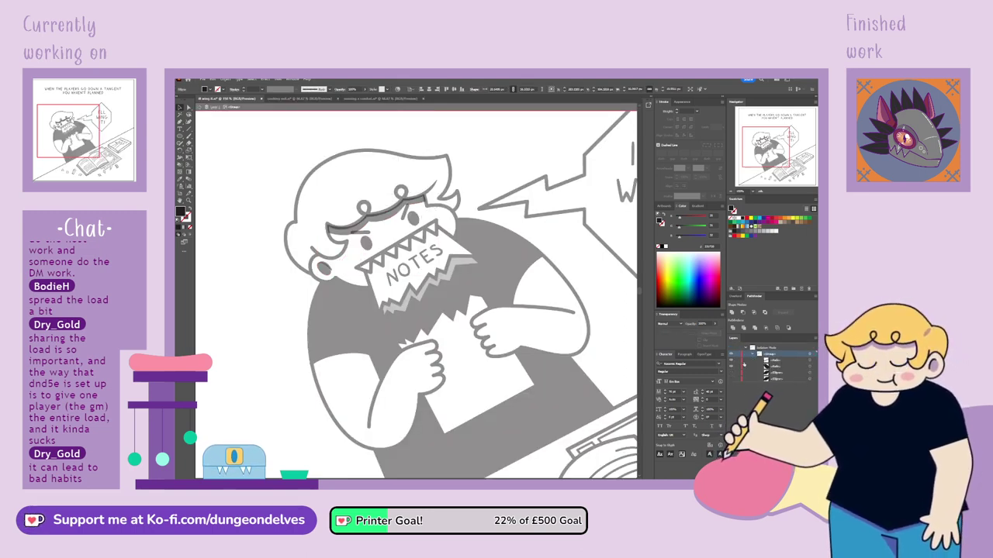
click(731, 373)
click(731, 361)
Draw a closed Pen shadow shape across the upper face, covering both eyes and following the fringe line above them.
click(179, 123)
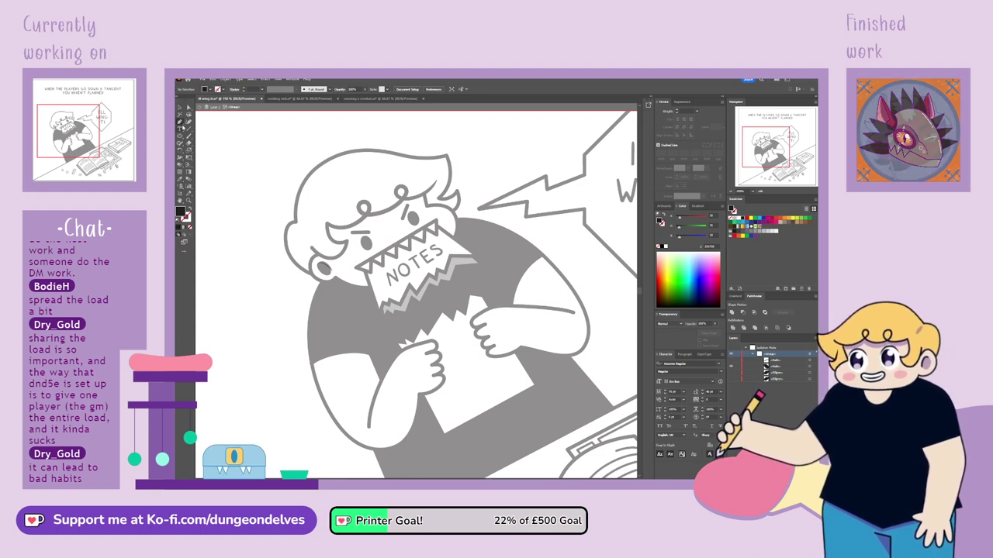
click(341, 258)
drag(377, 234, 429, 222)
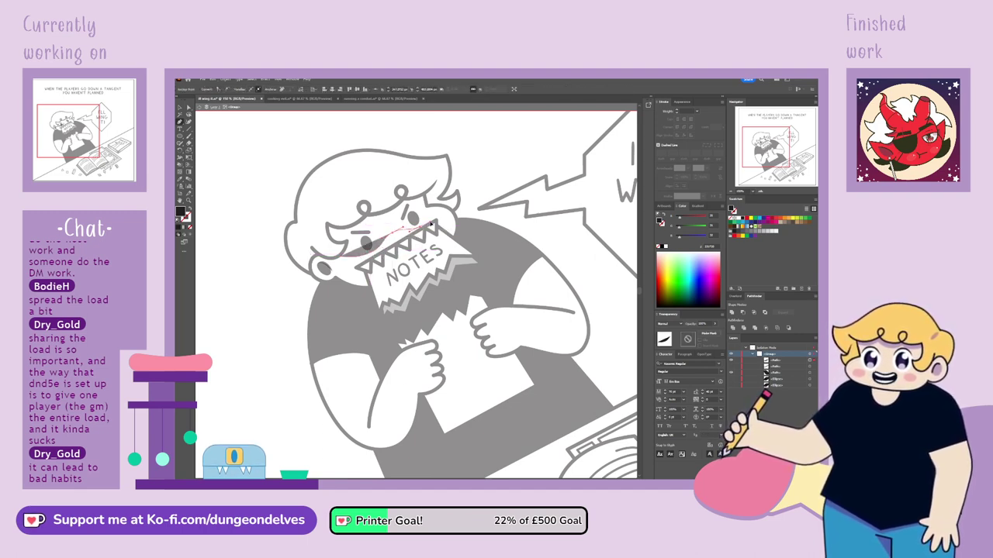
click(437, 207)
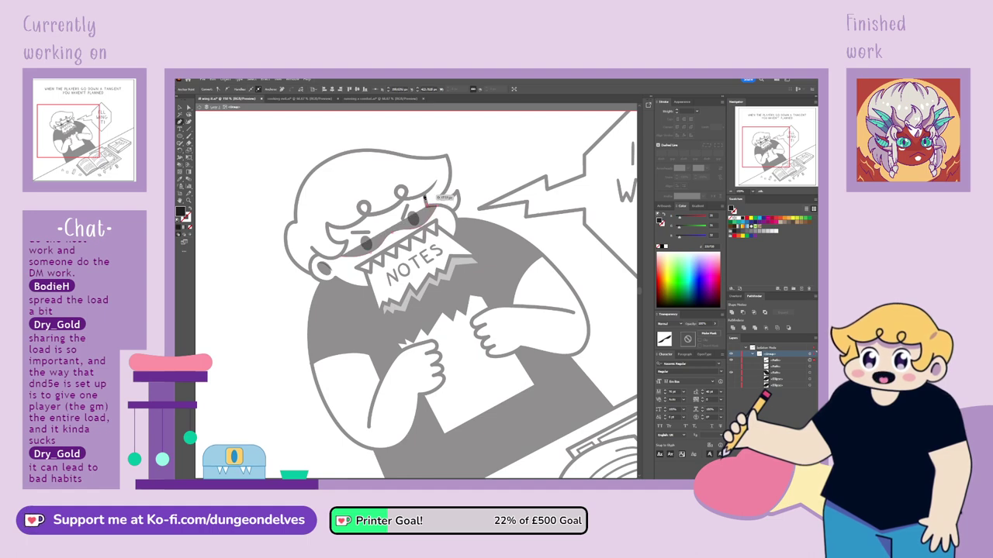
click(426, 195)
drag(413, 199, 408, 201)
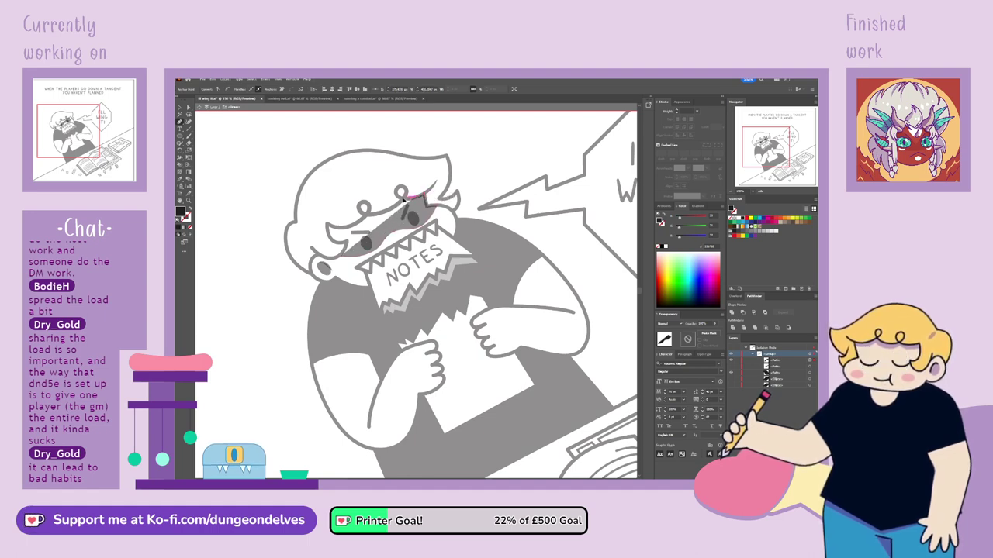
click(400, 204)
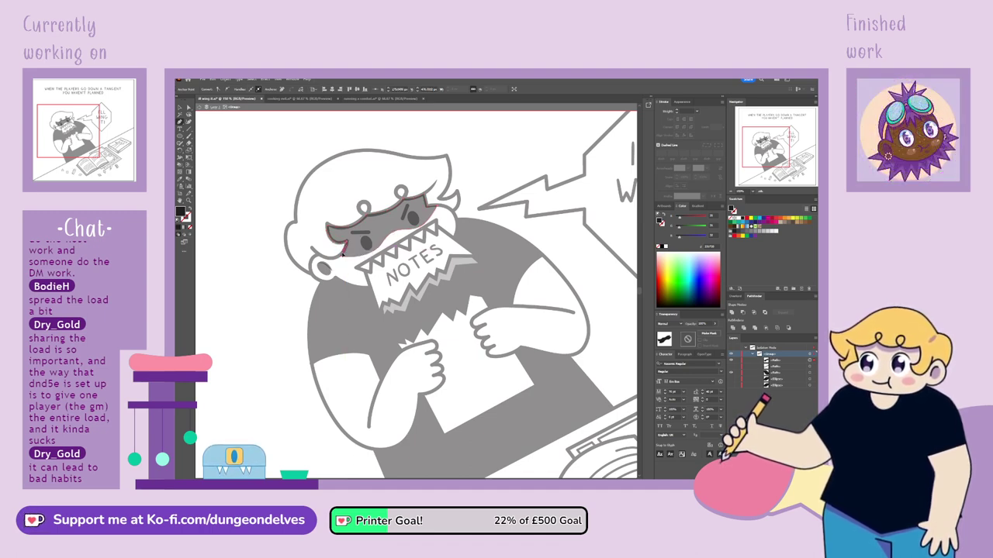
Reshape the face shadow's lower edge beside the ear-side cheek and leave the group.
key(v)
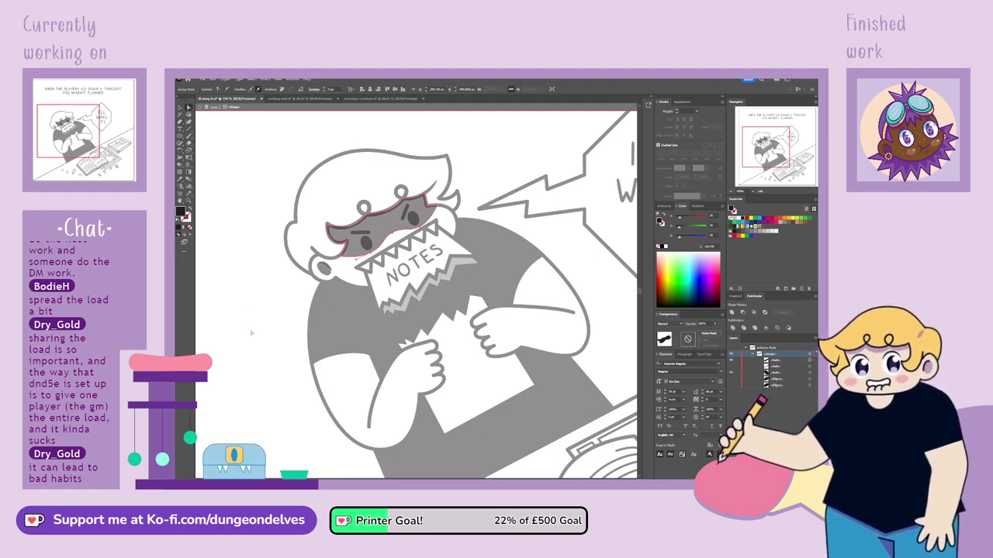
key(ctrl+plus)
click(460, 291)
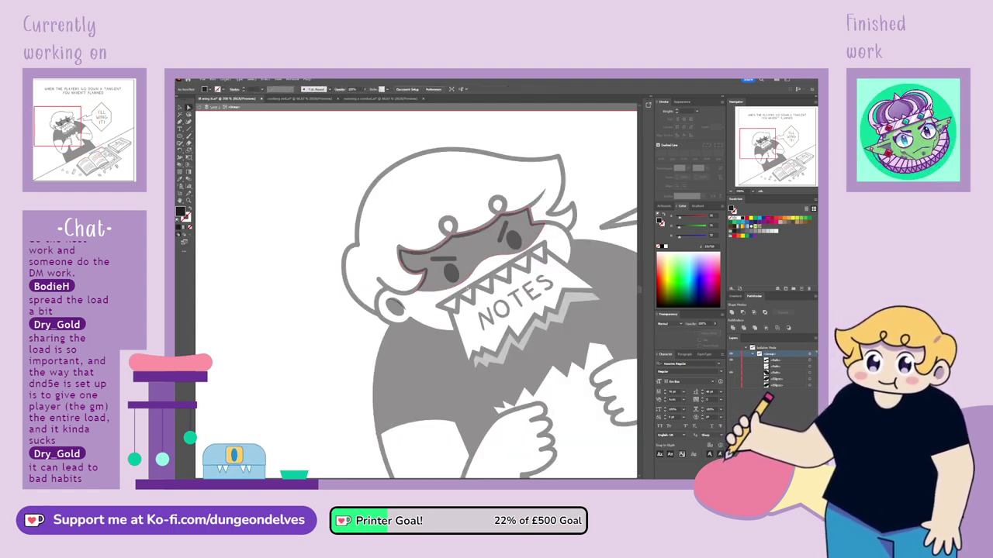
click(458, 287)
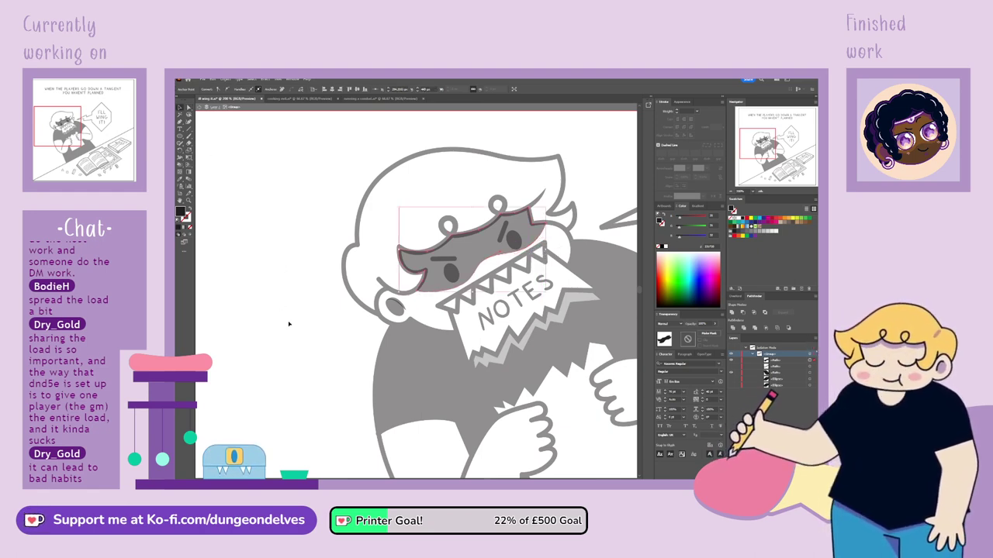
double_click(292, 349)
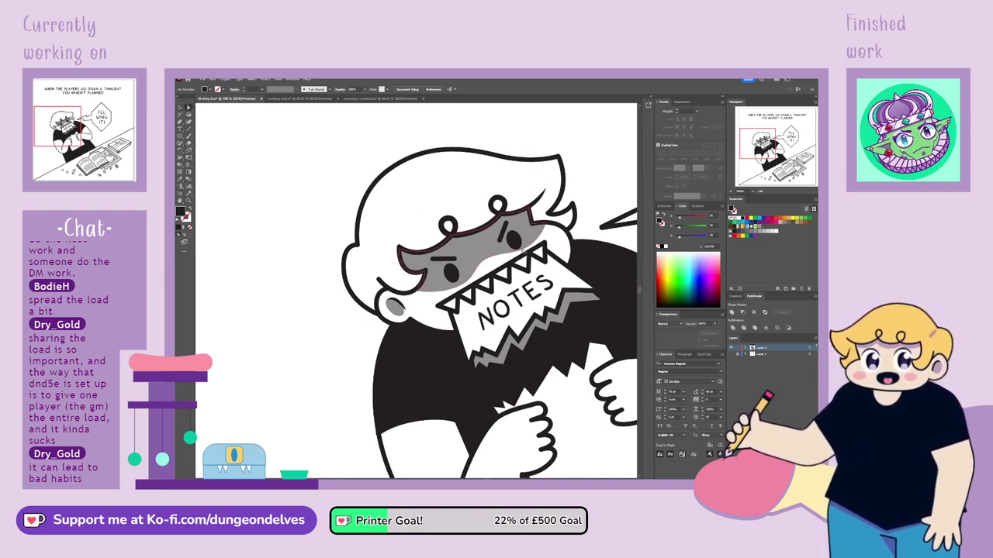
Adjust the curve of the face shadow's lower edge between the far eye and the teeth, and deselect the shape.
click(518, 250)
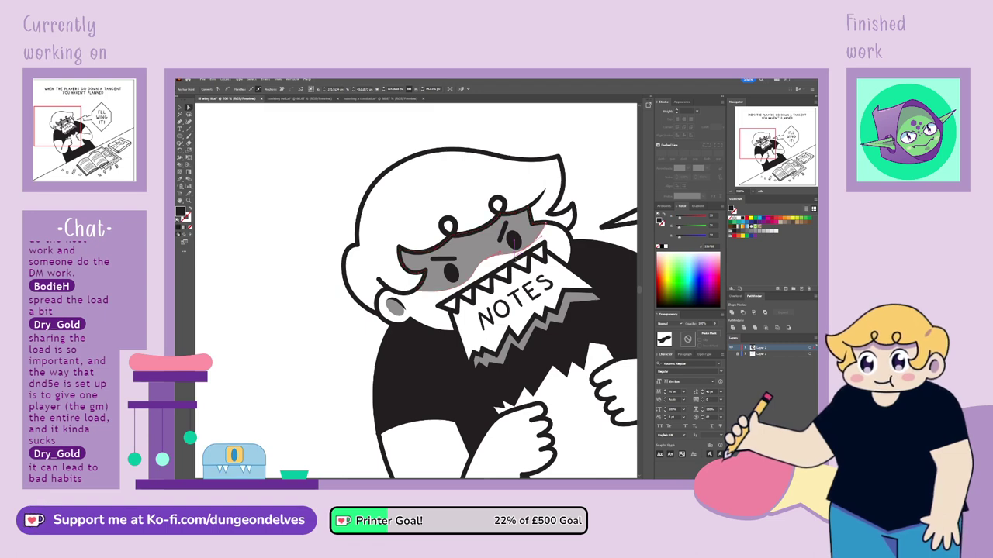
drag(515, 256, 515, 260)
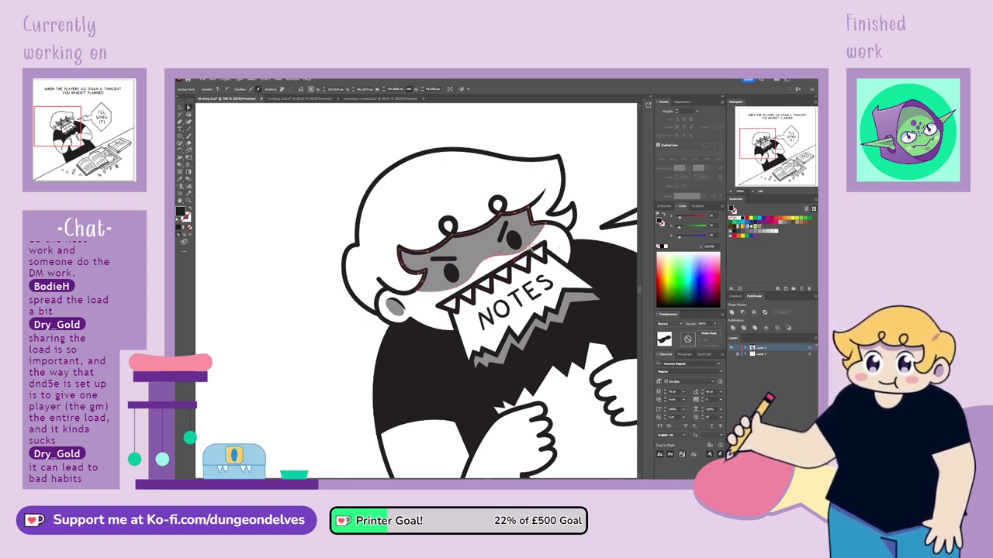
click(531, 248)
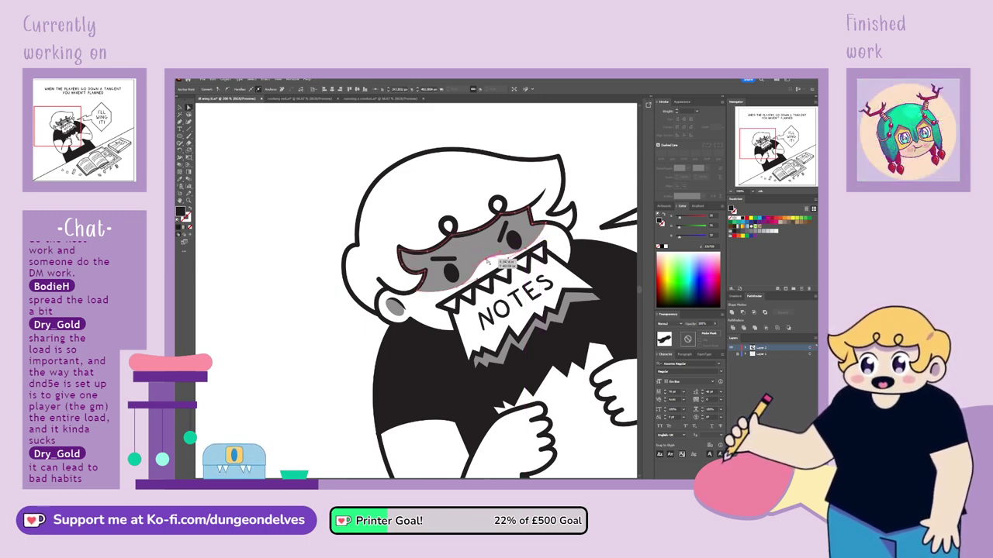
click(308, 374)
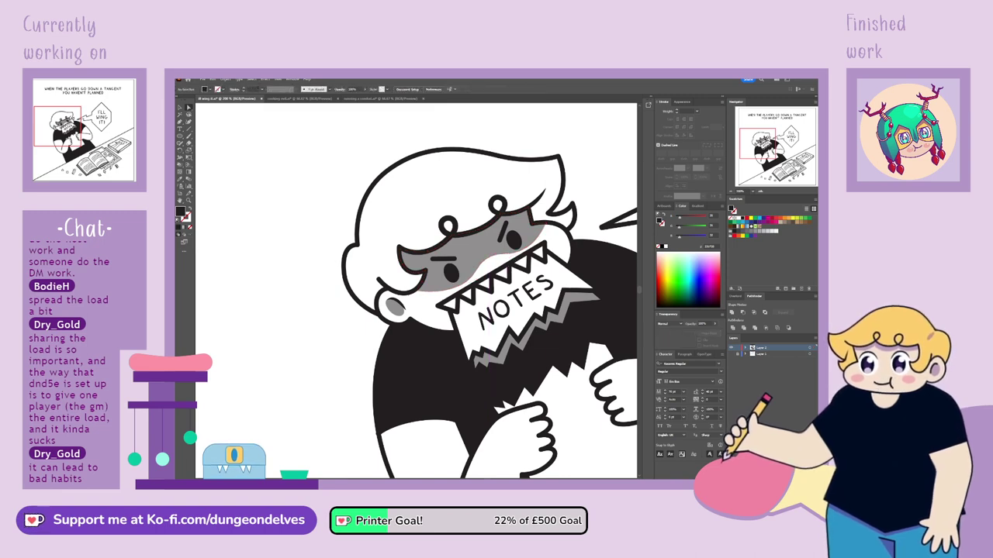
key(ctrl+minus)
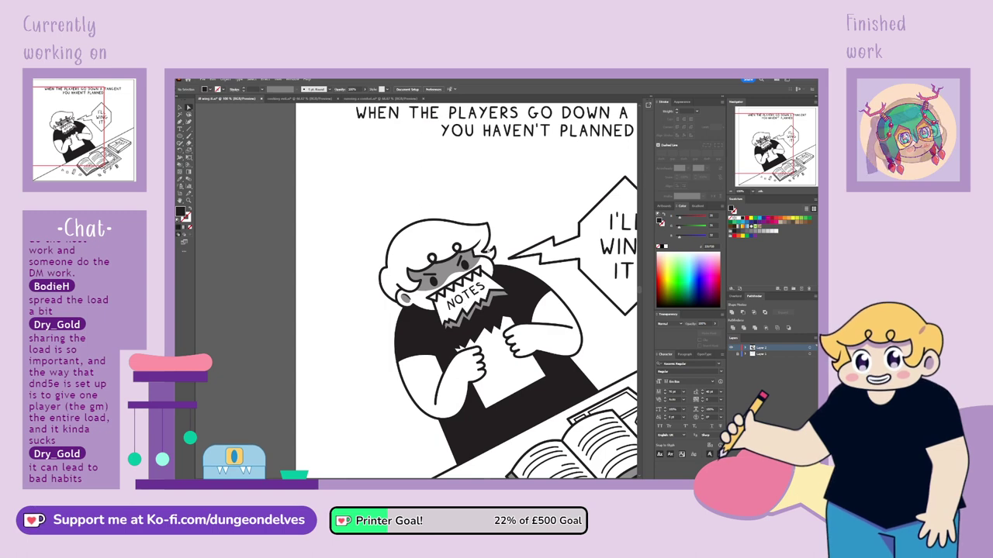
key(ctrl+plus)
click(511, 235)
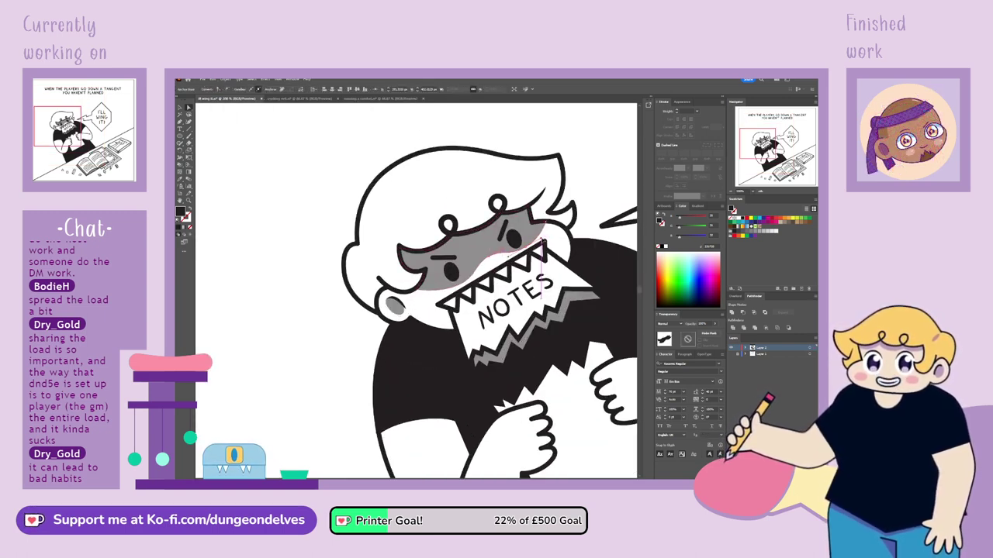
click(273, 386)
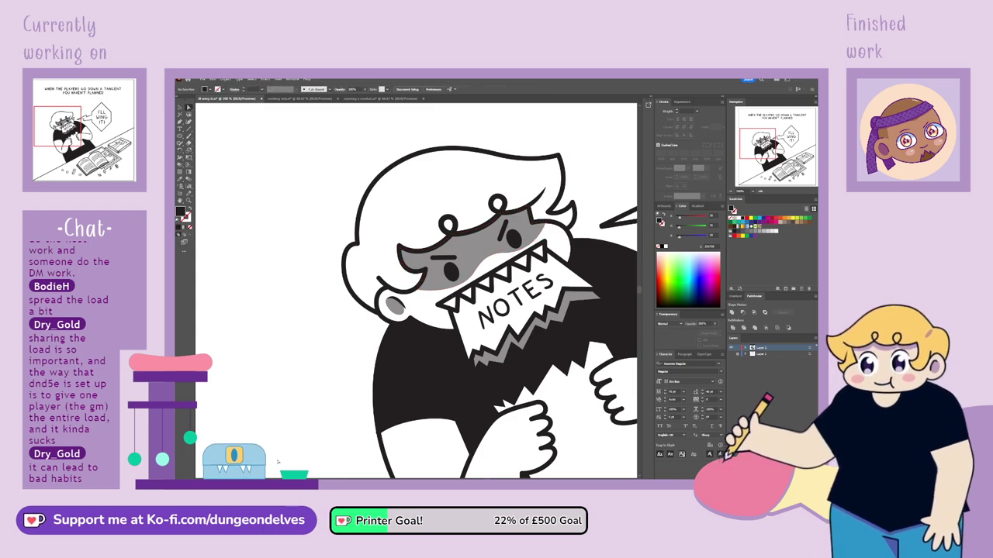
key(ctrl+0)
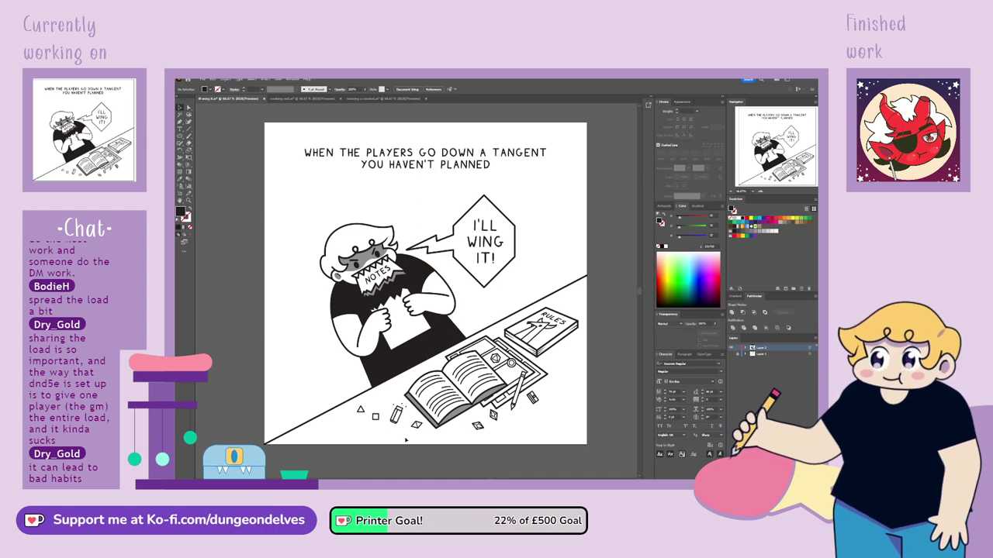
Open the shadow group for editing and draw a closed Pen shadow shape just below the sleeve on the arm nearest the speech bubble.
key(ctrl+equal)
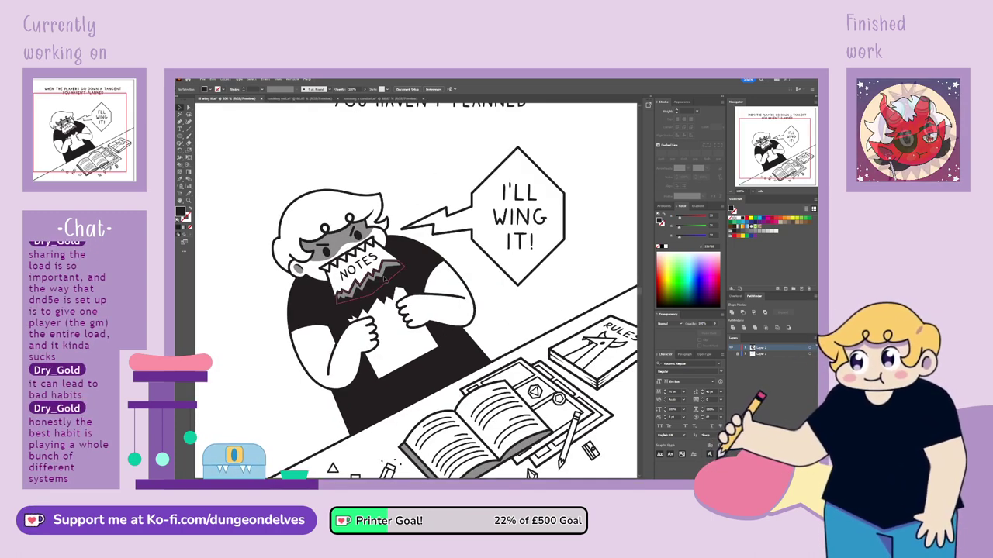
double_click(347, 242)
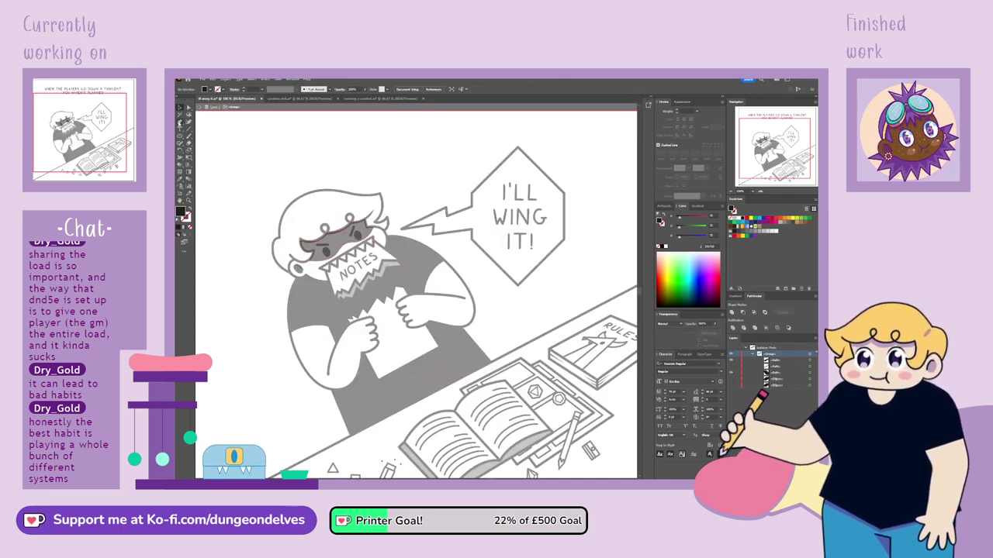
click(451, 295)
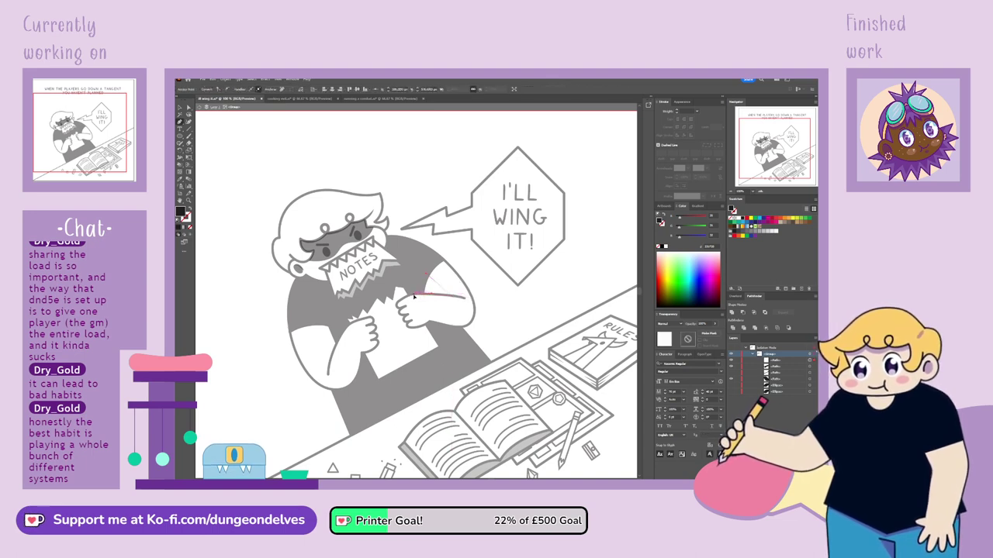
click(420, 294)
click(426, 273)
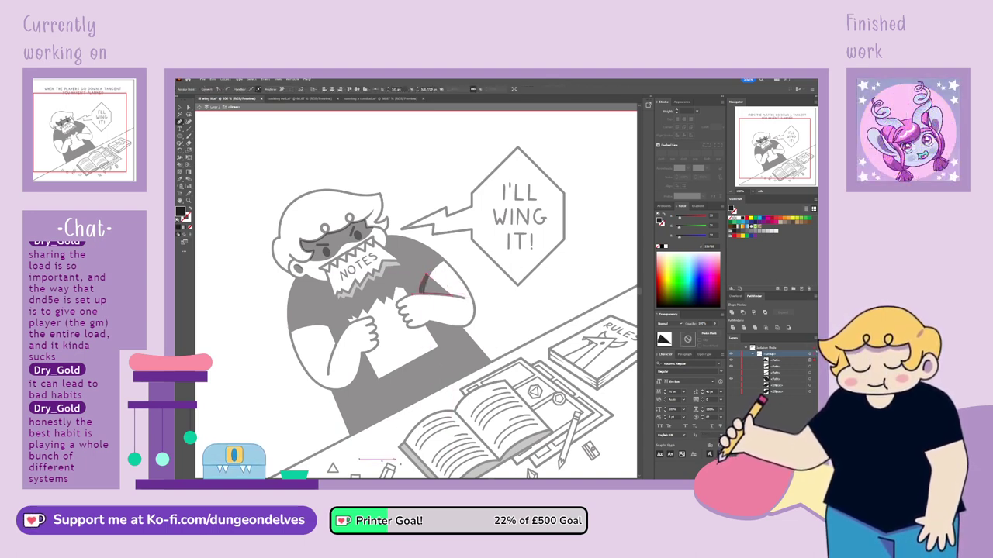
Draw a matching closed Pen shadow shape below the other sleeve, along the inside of the elbow, and leave the group.
click(315, 322)
click(331, 353)
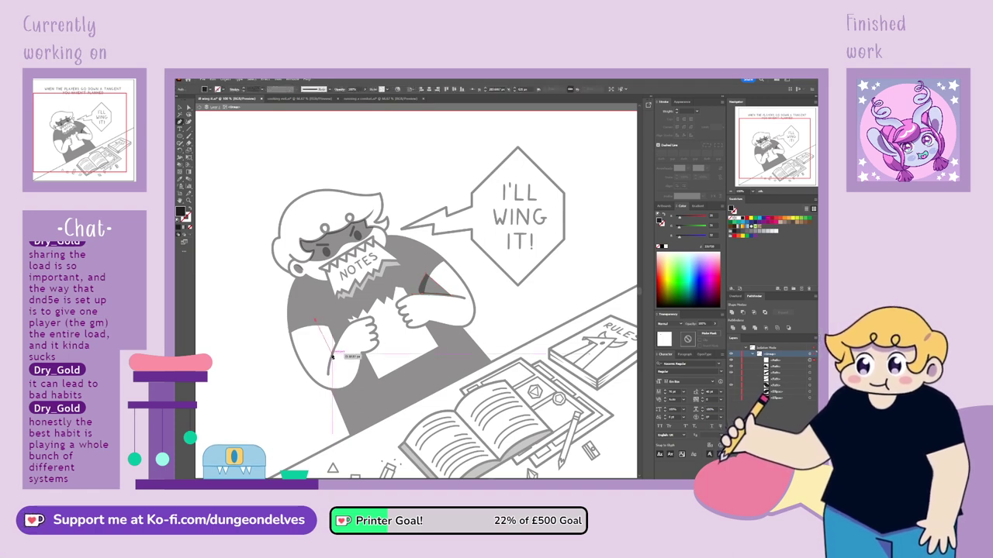
click(338, 343)
click(329, 318)
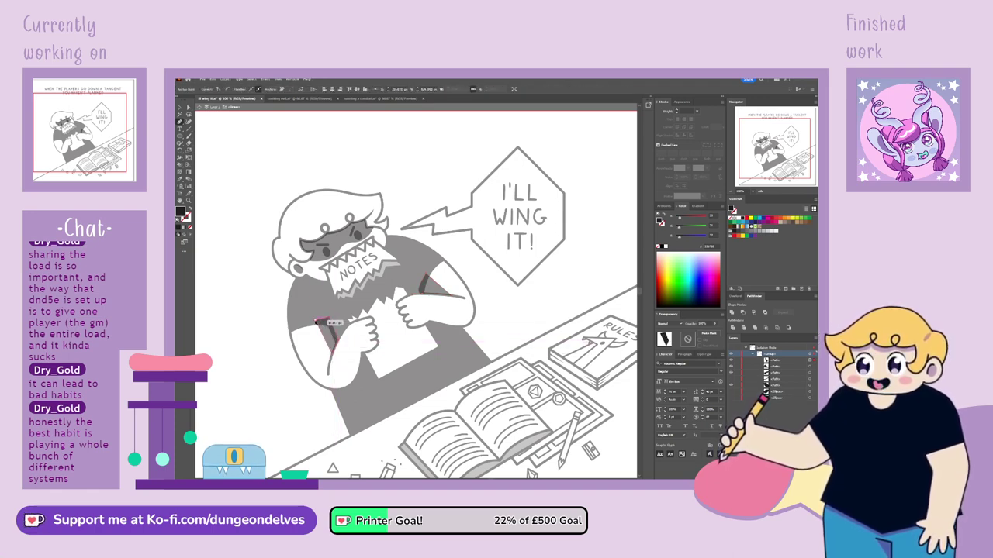
click(316, 321)
click(180, 109)
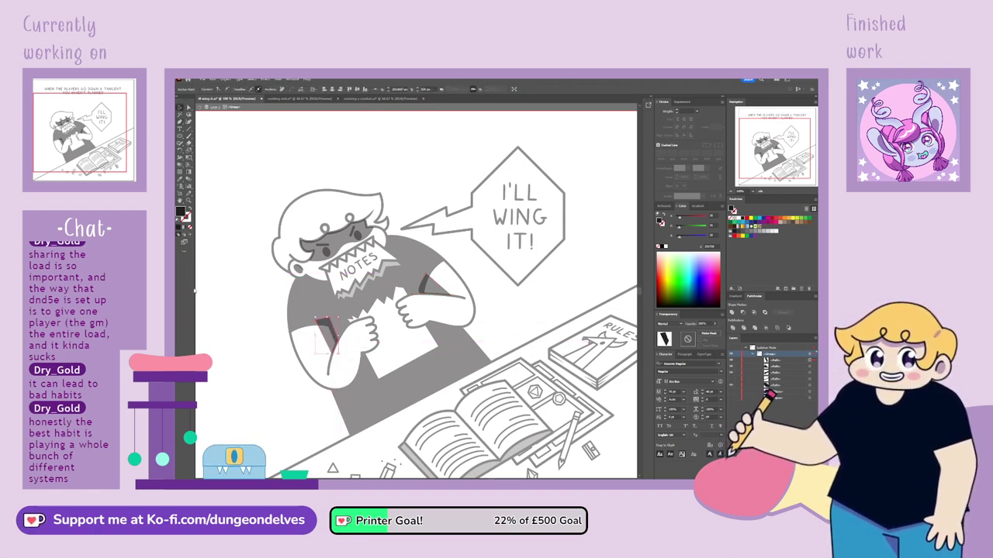
click(222, 416)
key(Escape)
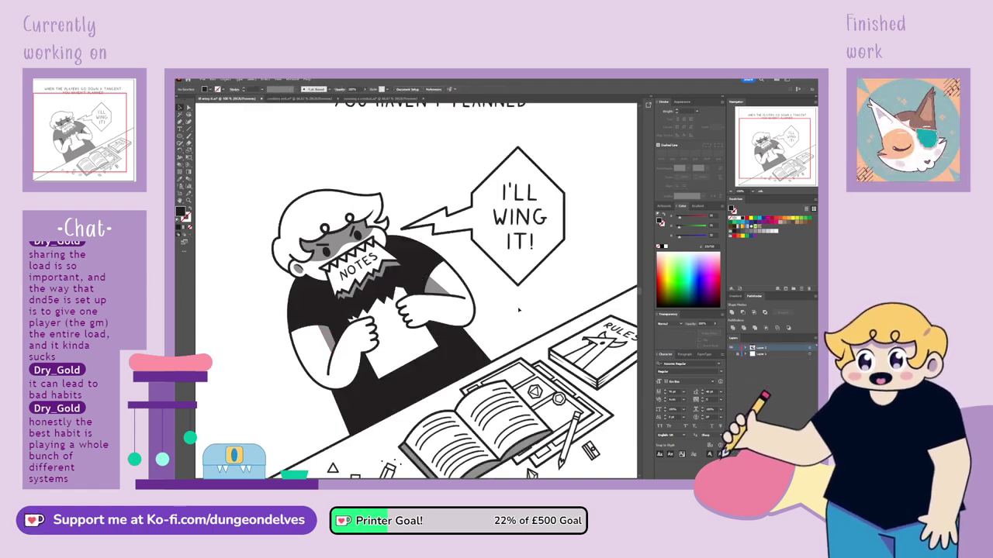
Expand the artwork layer and look through its groups for the one containing the rulebook's shapes.
key(ctrl+0)
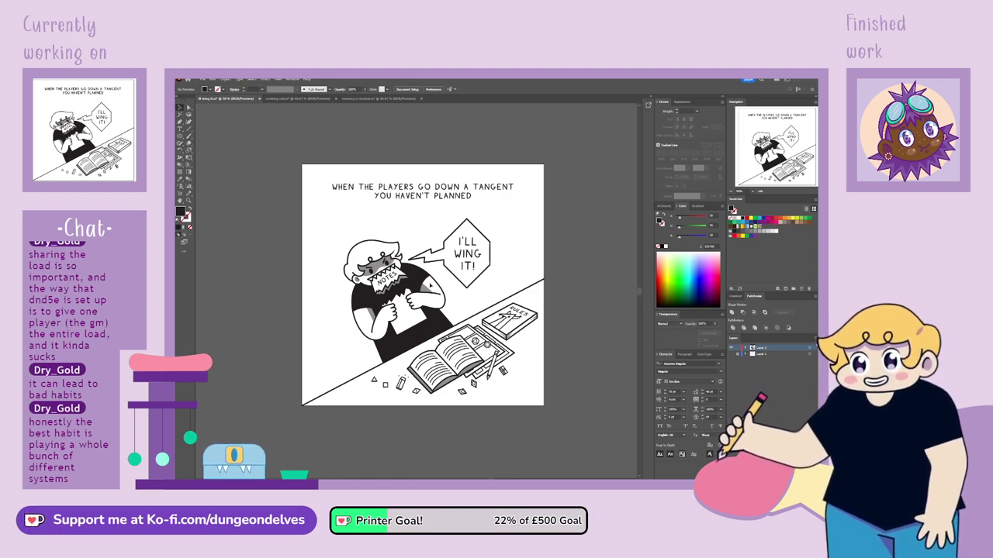
scroll(432, 269, up, 2)
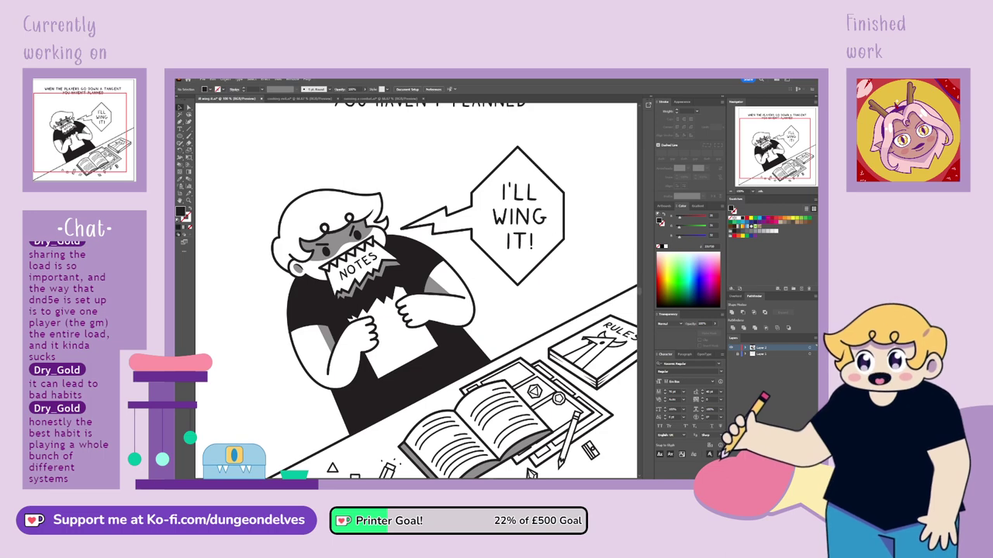
drag(465, 310, 398, 248)
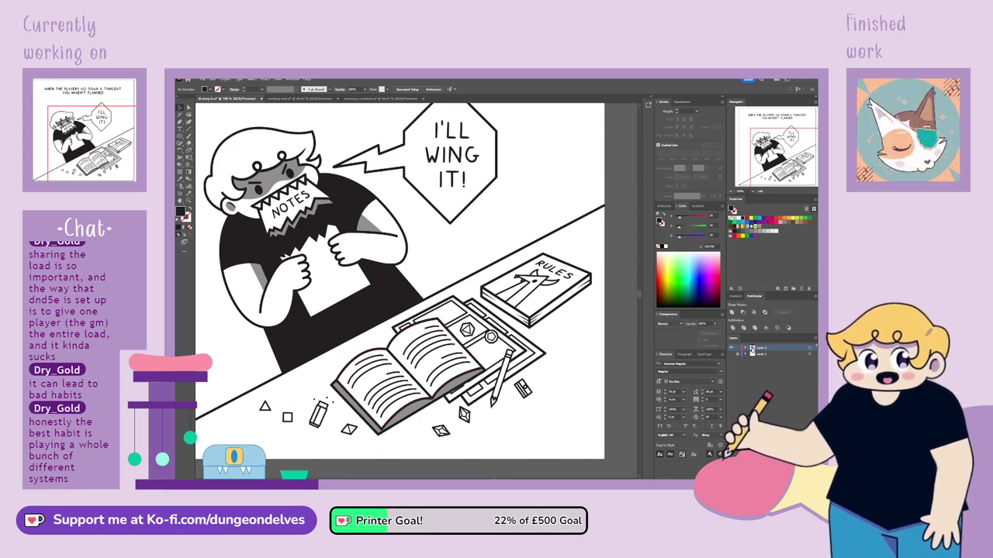
click(745, 348)
click(755, 362)
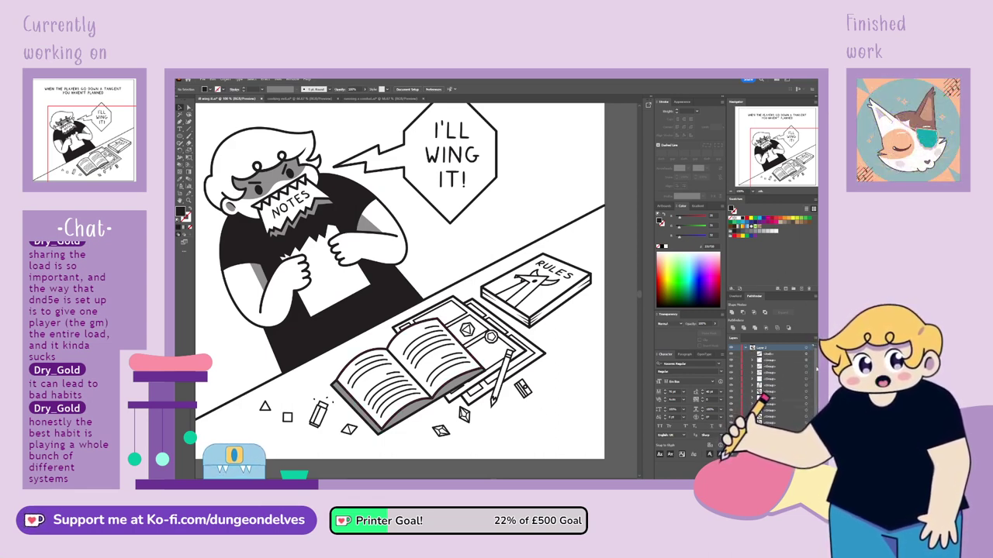
scroll(811, 366, down, 1)
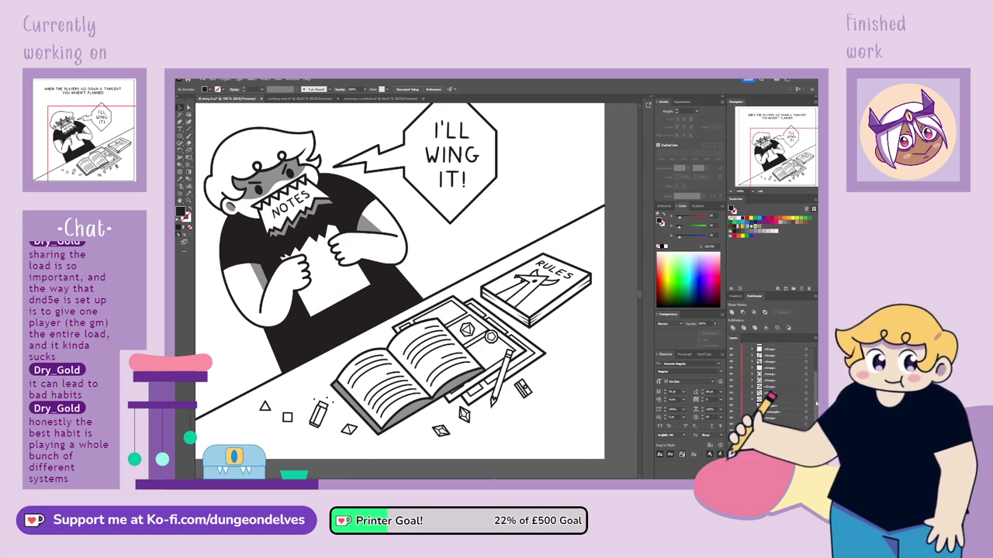
scroll(808, 382, up, 2)
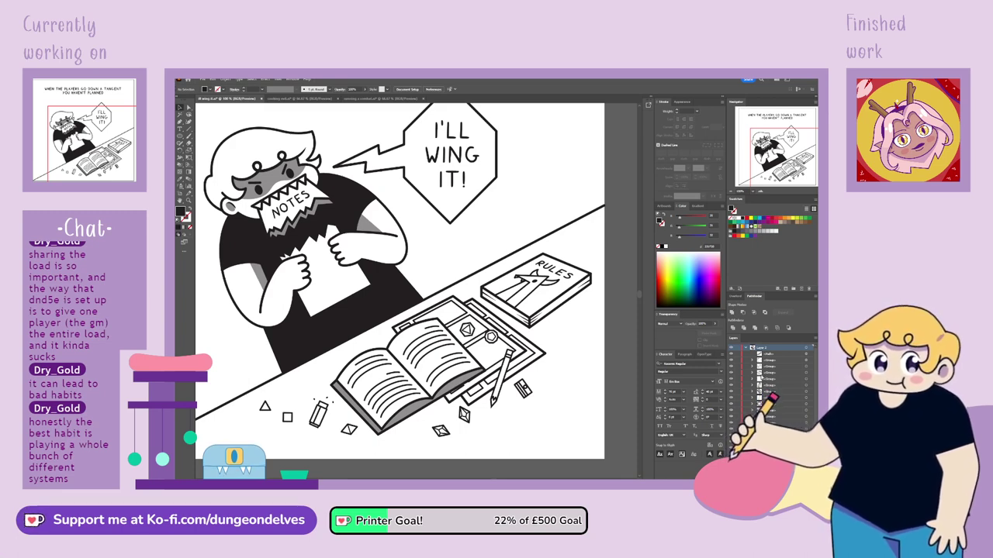
drag(816, 376, 816, 400)
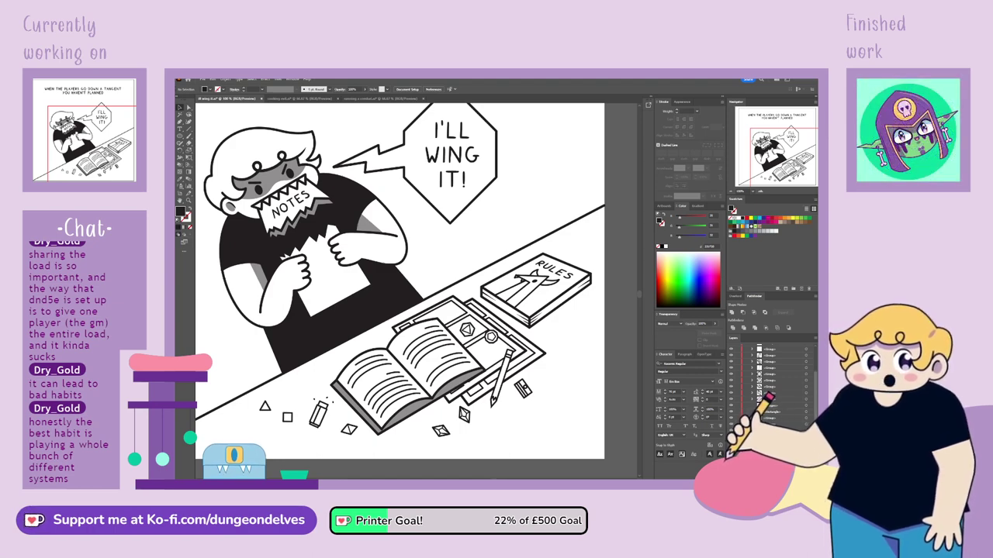
drag(816, 407, 814, 362)
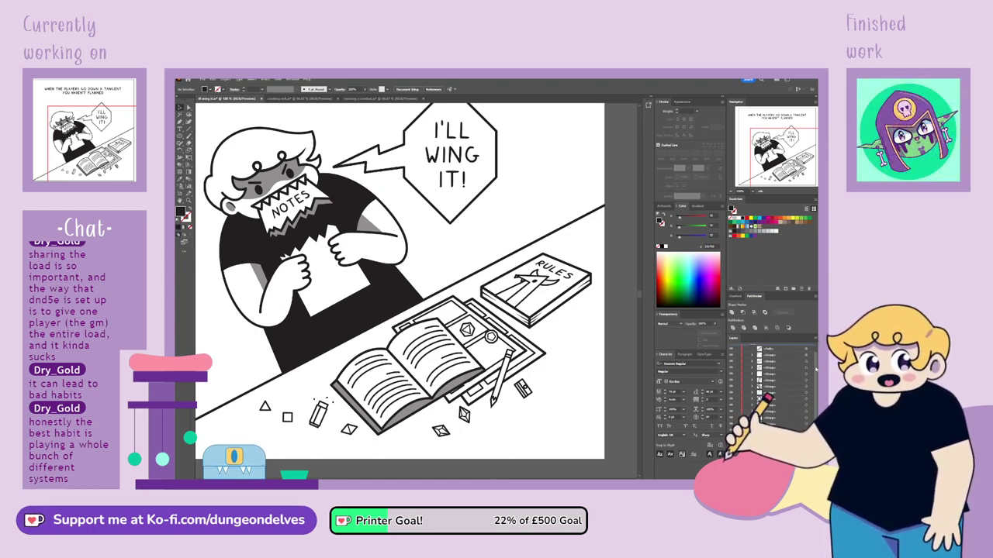
click(751, 373)
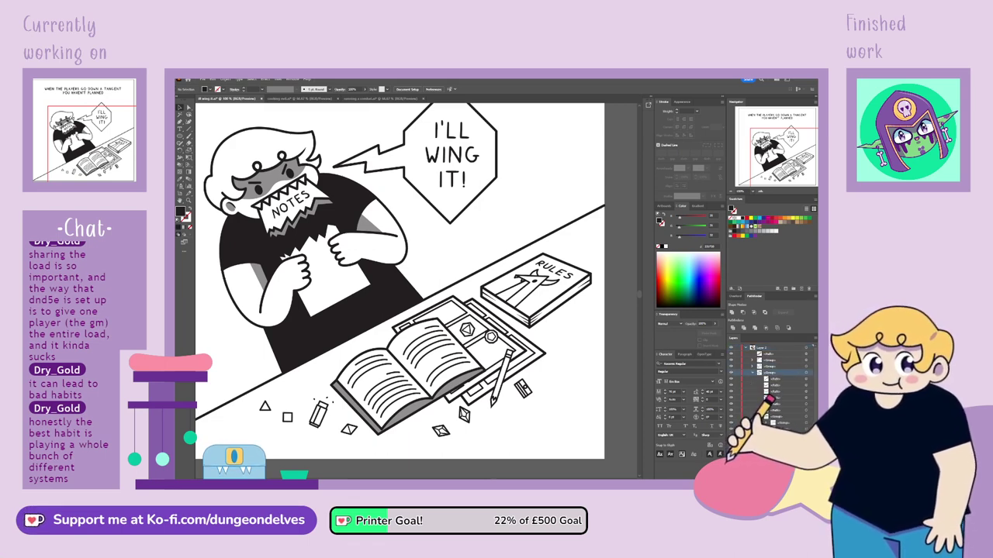
Fill the side faces of the RULES book with black, lower the shape's opacity to make it grey, and deselect it.
click(806, 409)
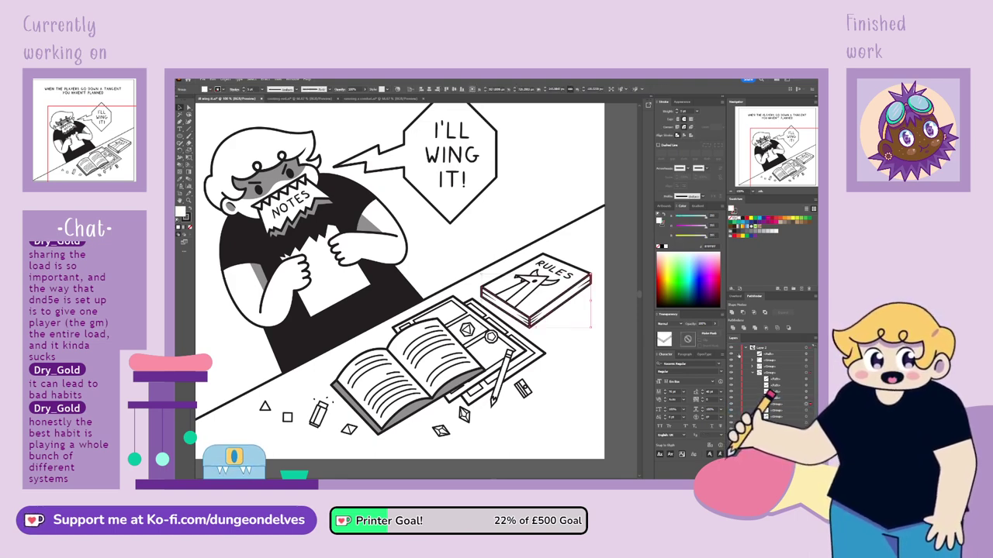
click(742, 219)
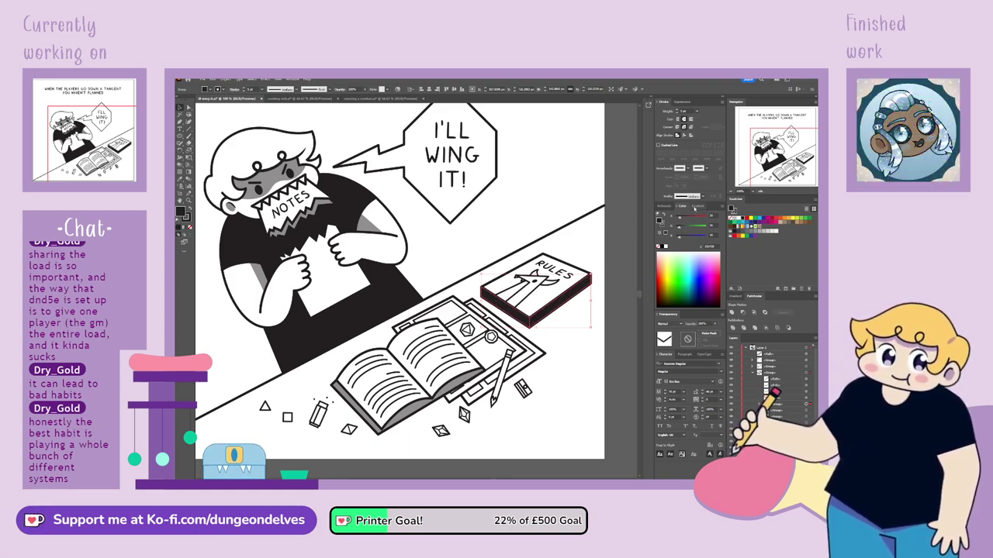
drag(707, 324, 669, 326)
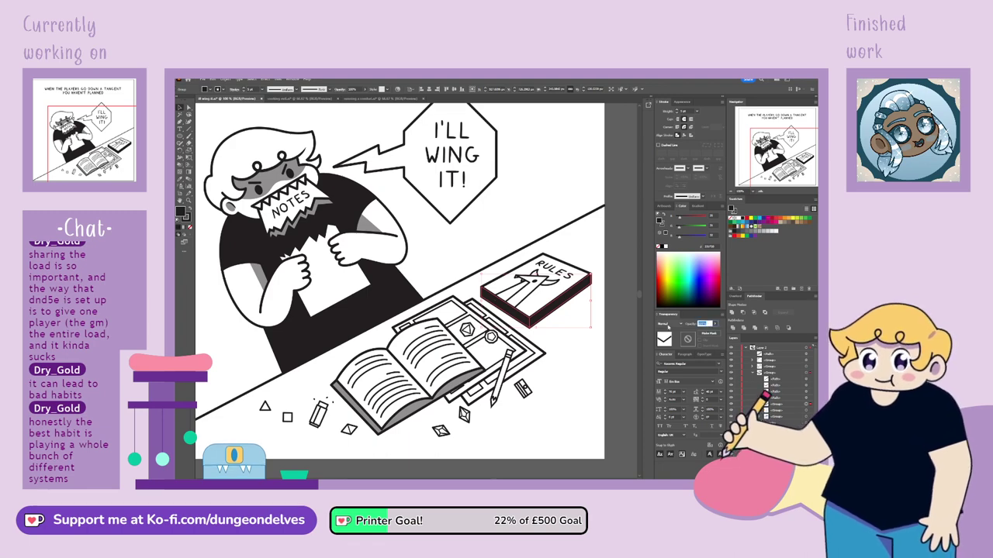
key(Return)
click(609, 417)
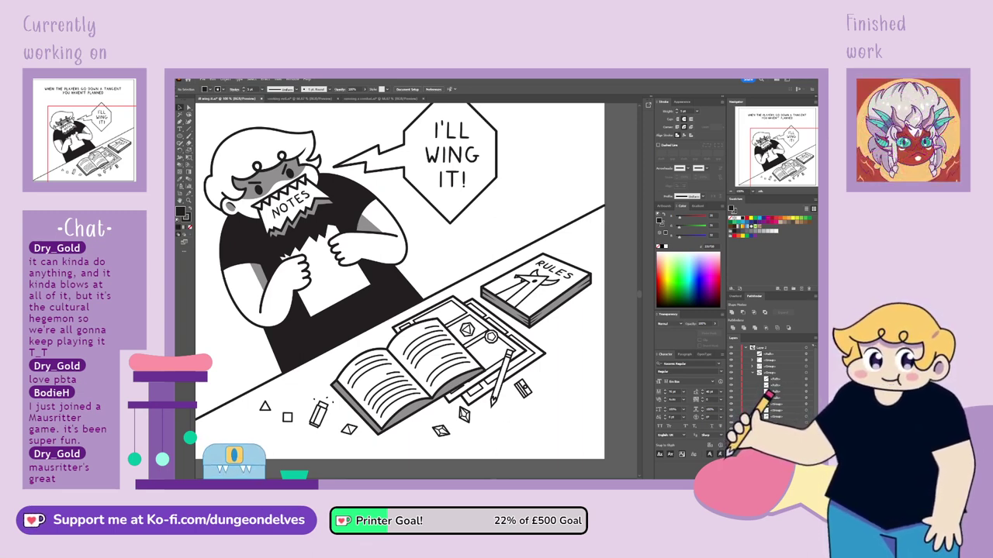
Fill the board under the papers with black at reduced opacity, and remove the fill from the border shapes drawn on it.
scroll(399, 279, down, 3)
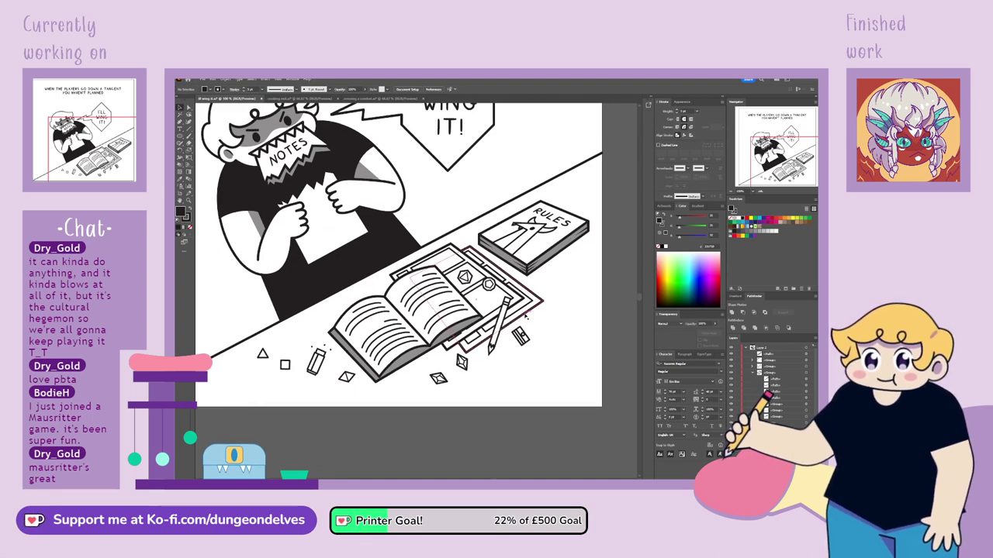
click(548, 332)
drag(815, 384, 816, 431)
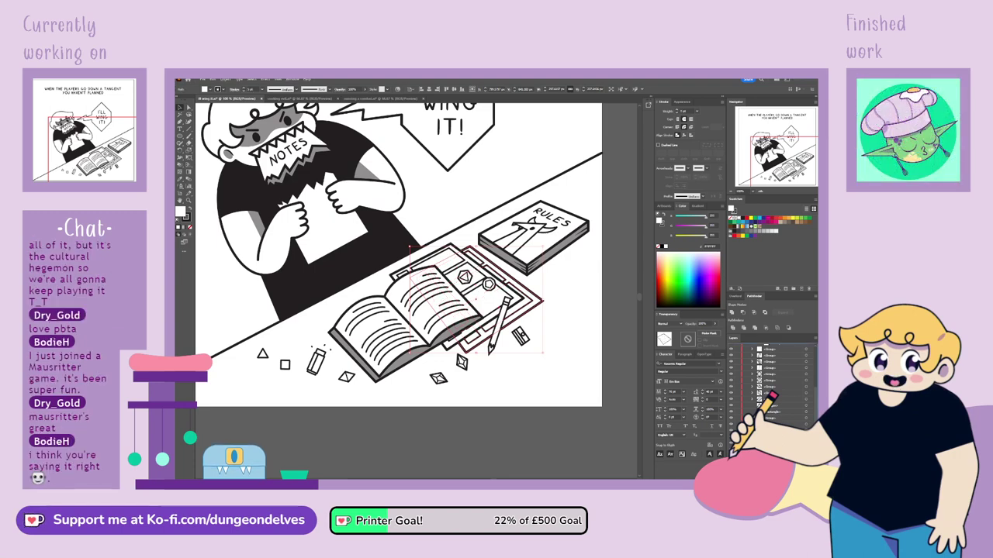
click(740, 220)
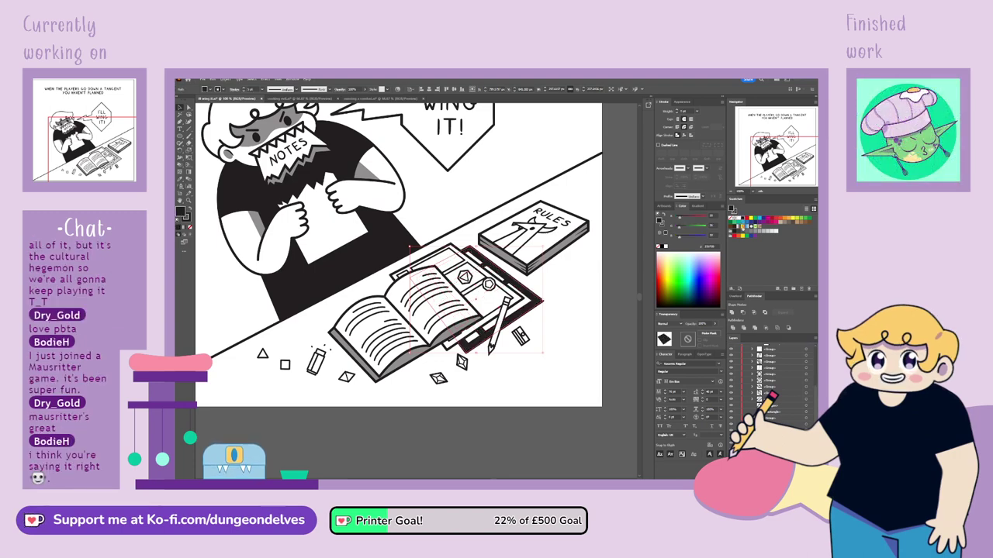
double_click(708, 323)
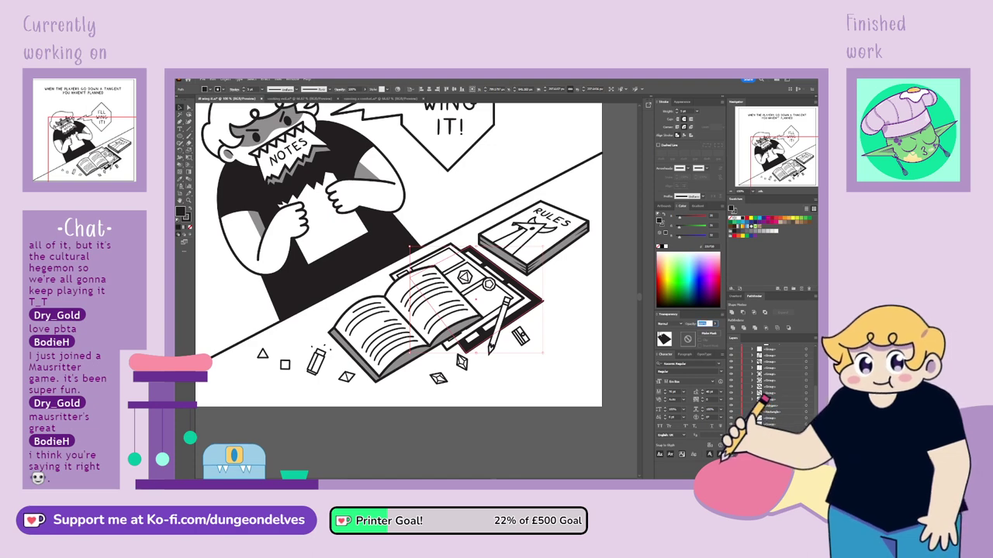
text(30)
key(Return)
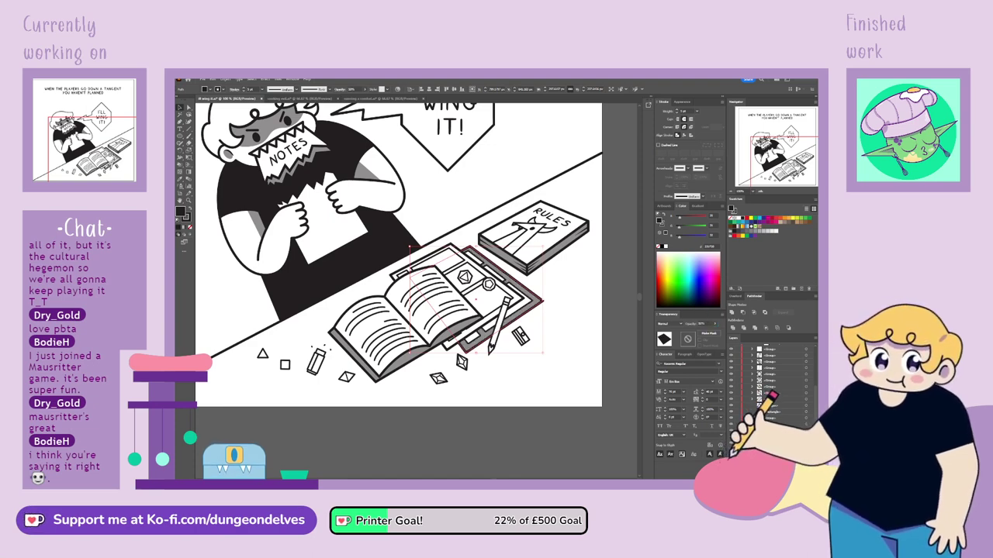
click(483, 300)
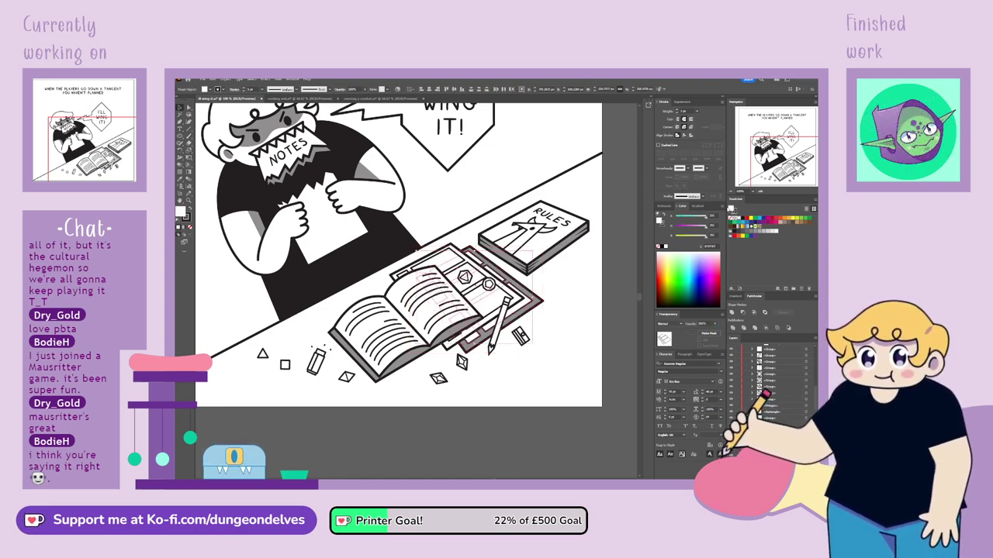
click(522, 460)
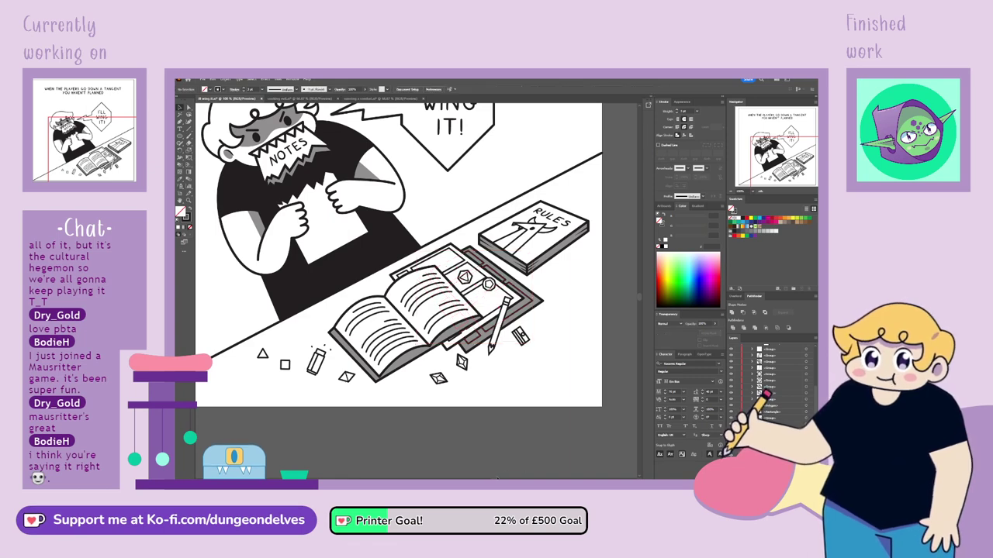
Fill the small upright rectangular item beside the open book with black at 50% opacity and deselect it.
key(ctrl+minus)
drag(384, 277, 414, 333)
scroll(539, 339, up, 1)
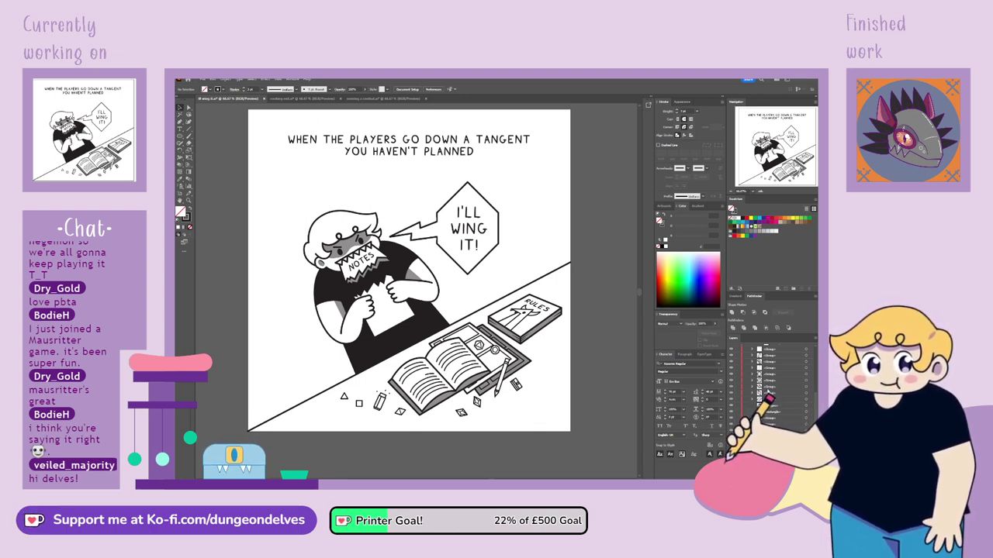
click(379, 401)
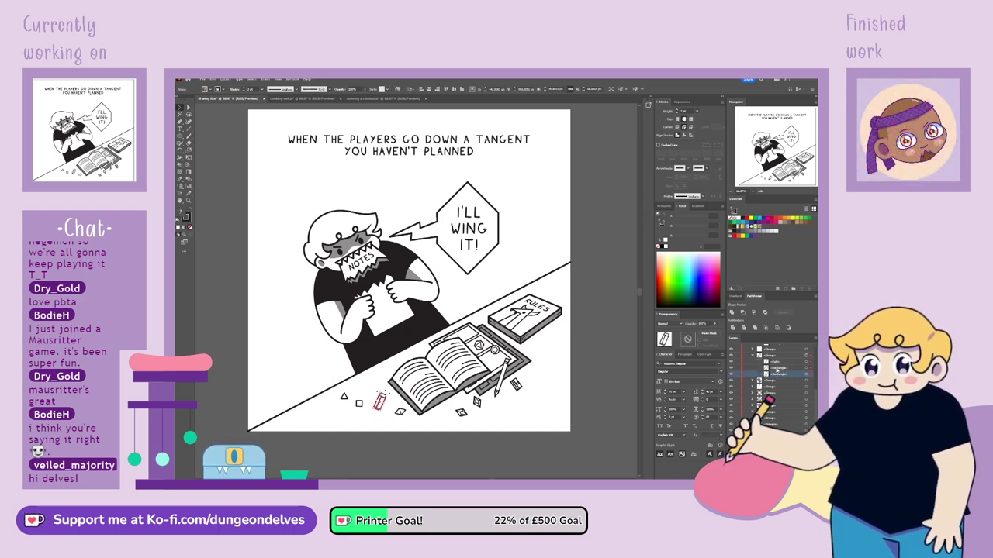
click(788, 368)
click(742, 219)
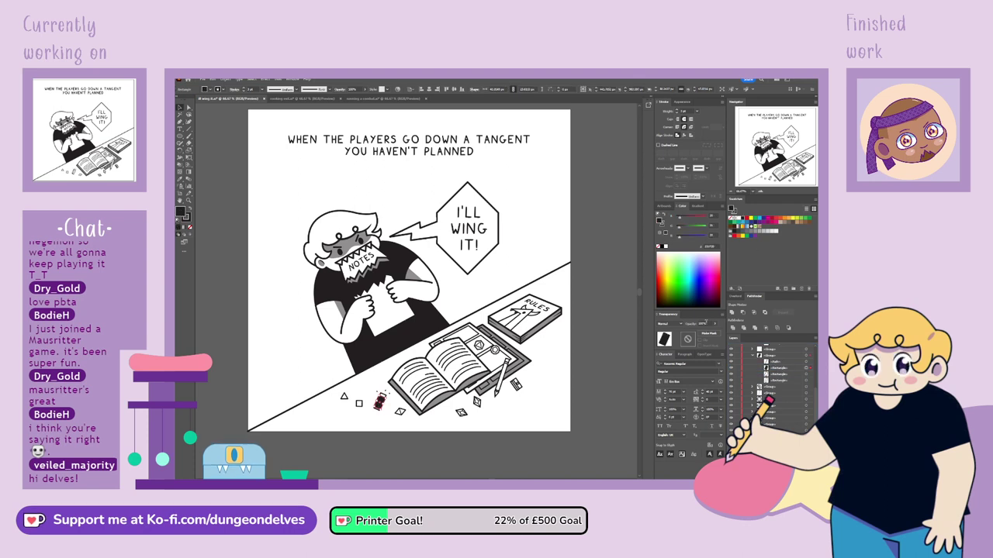
double_click(702, 323)
text(5050)
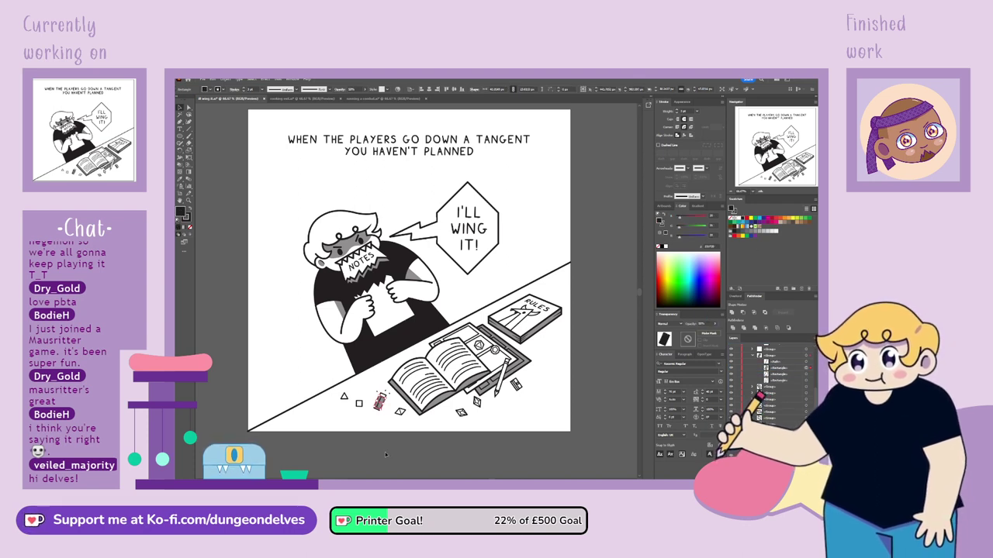
key(Return)
key(ctrl+shift+a)
Remove the stroke and draw a closed black Pen shadow shape on the torn paper beneath the hand gripping its left edge.
drag(477, 326, 490, 353)
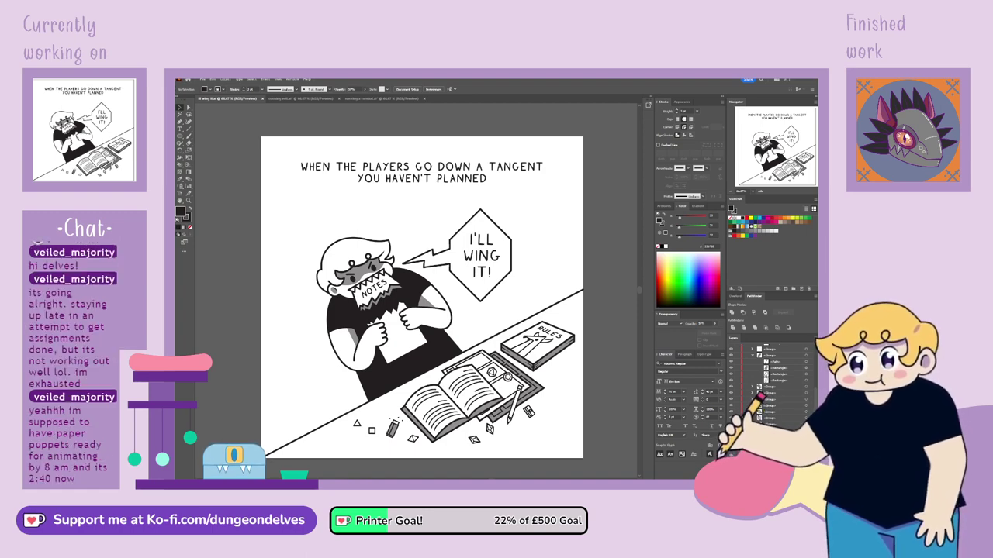
key(ctrl+equal)
key(ctrl+equal)
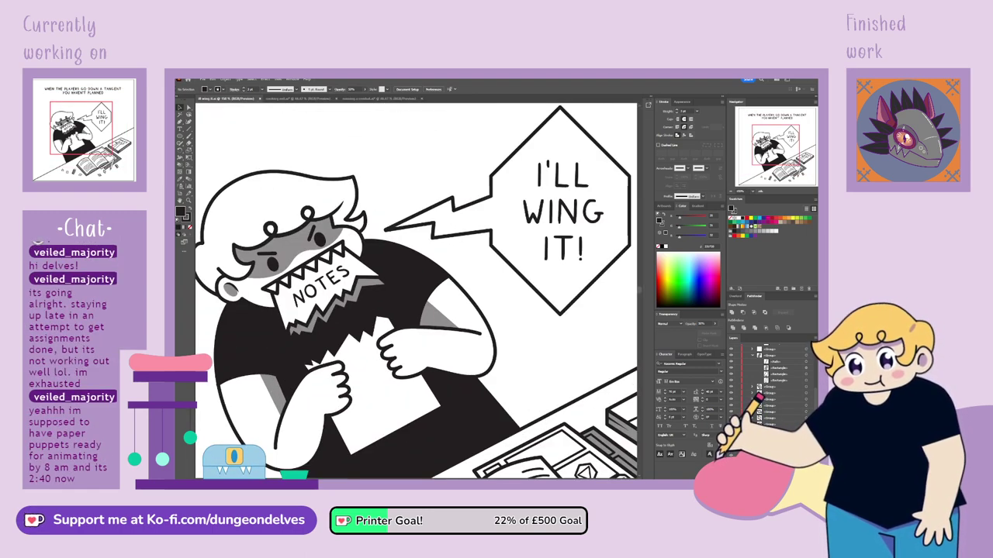
drag(387, 311, 443, 235)
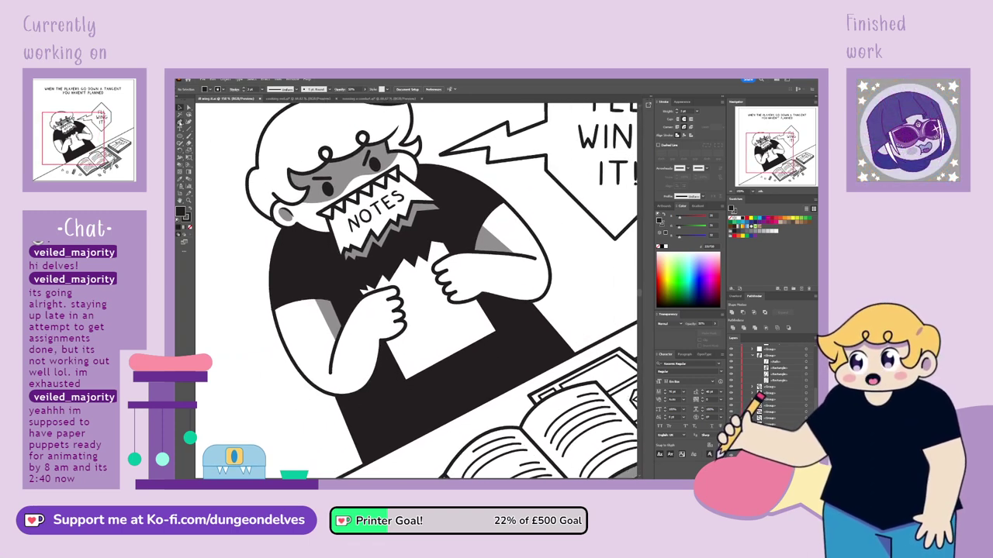
click(186, 218)
click(190, 226)
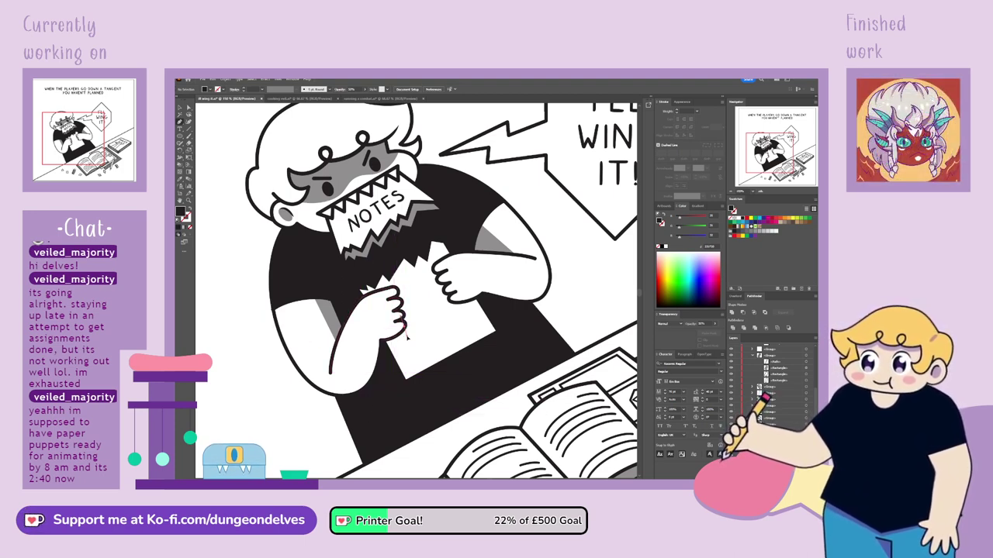
click(394, 351)
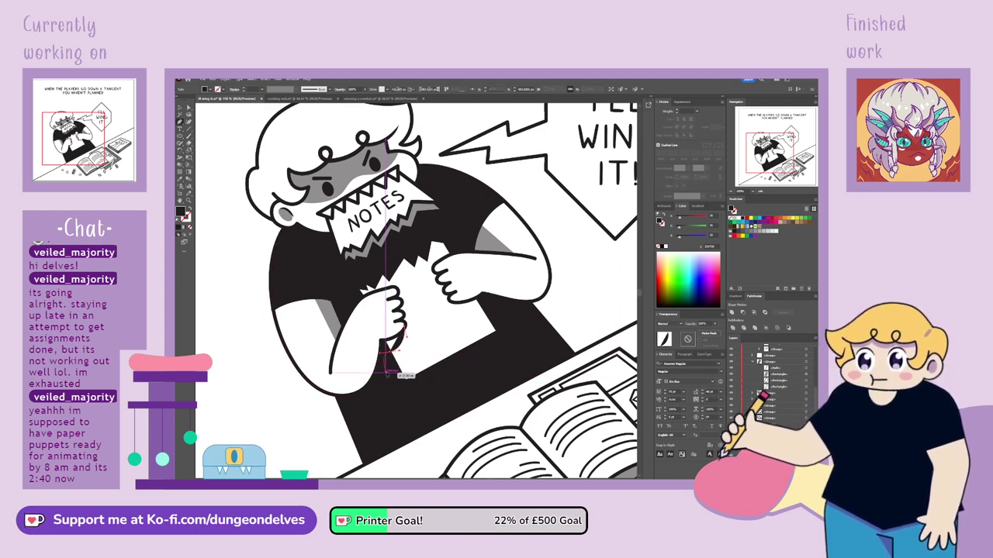
click(390, 356)
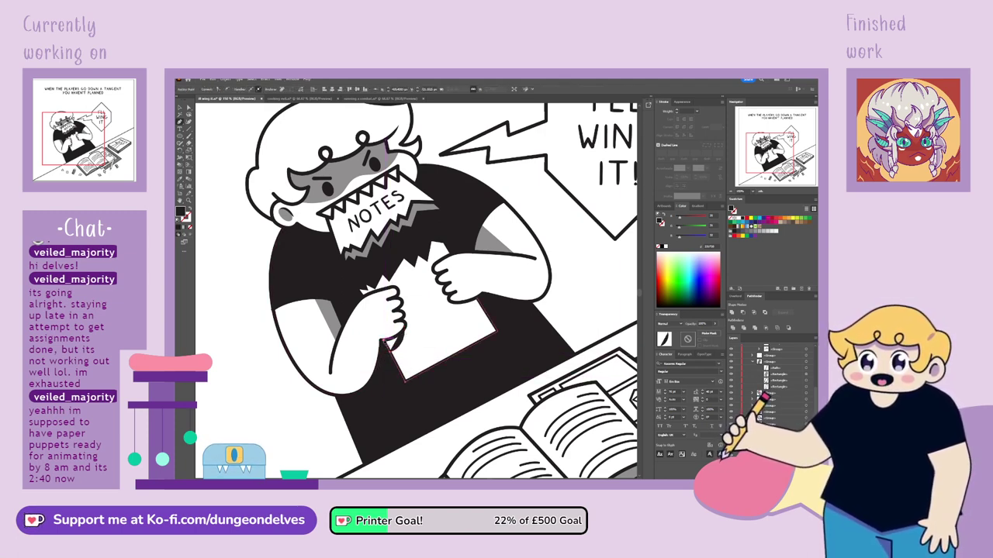
click(390, 342)
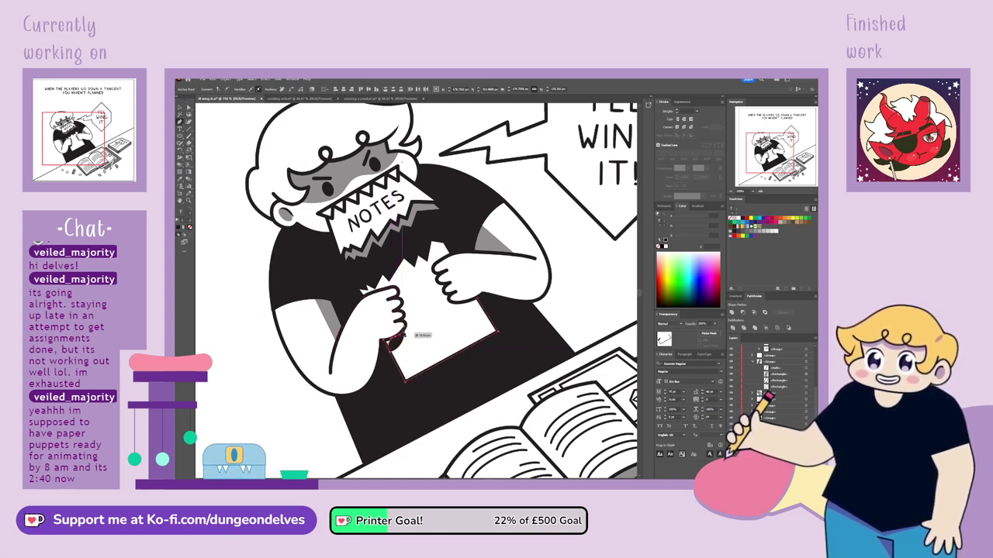
click(404, 335)
Adjust the anchor points of the hand's shadow so it meets the paper's edge and the curve of the fingers.
click(188, 108)
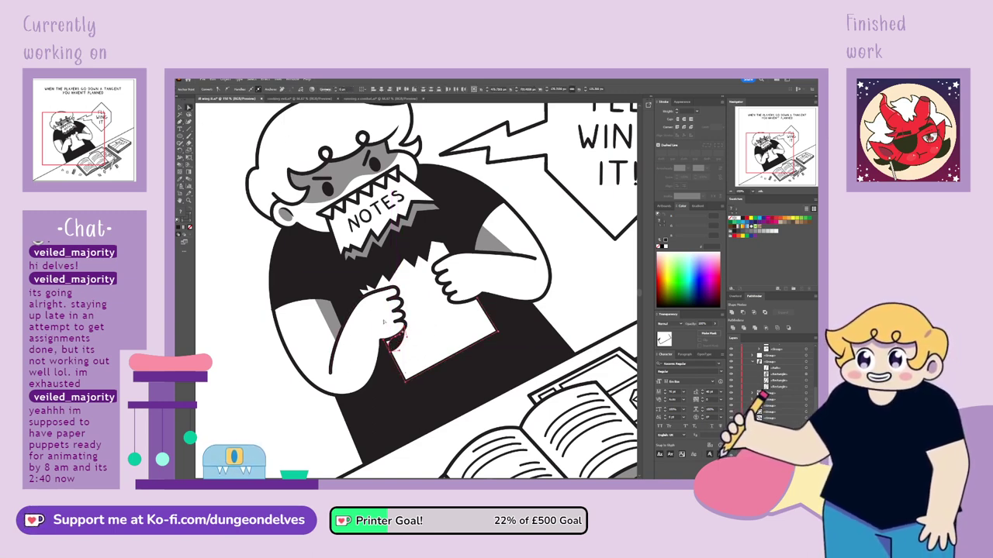
click(390, 343)
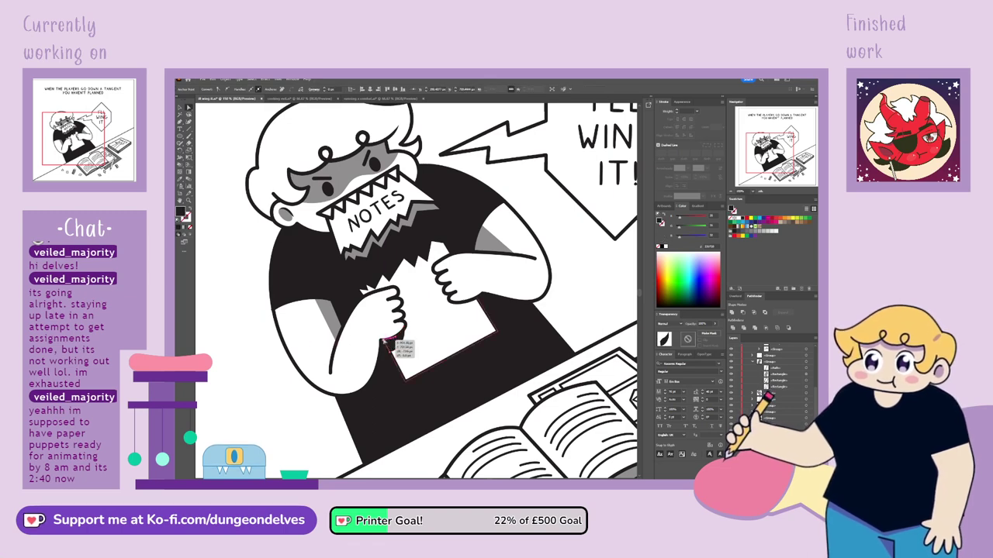
drag(390, 341, 390, 342)
click(402, 335)
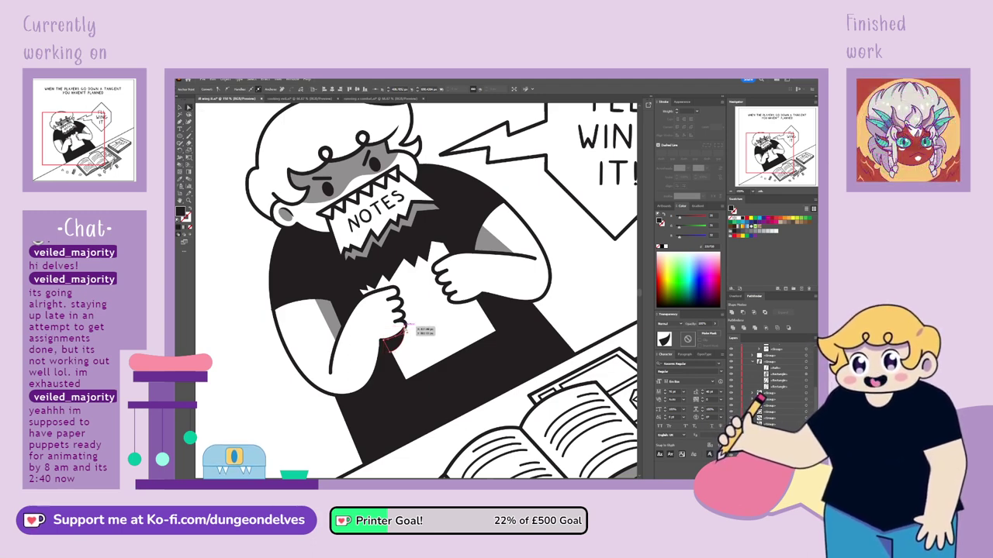
drag(405, 330, 396, 338)
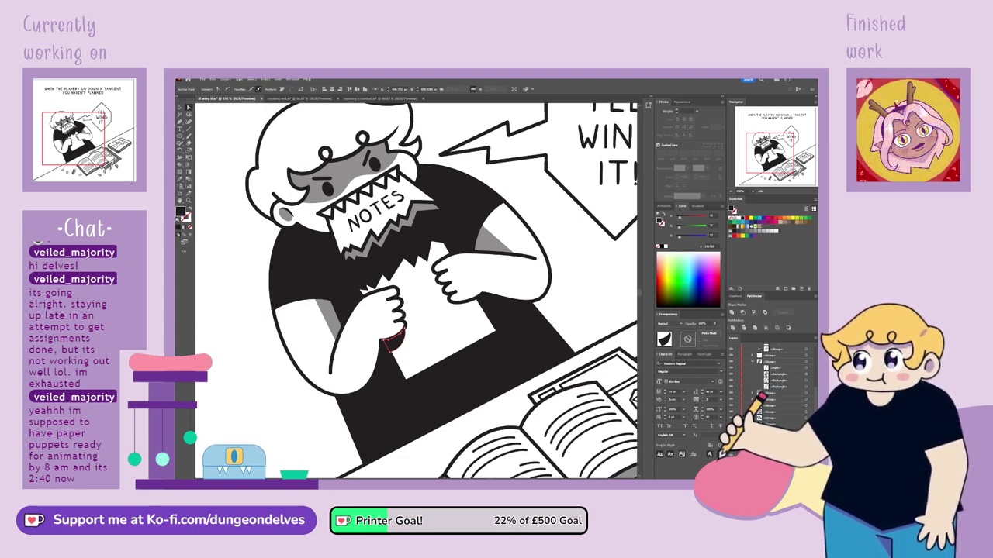
Lower the opacity of the shadow beneath the hand to make it grey, and deselect it.
click(181, 109)
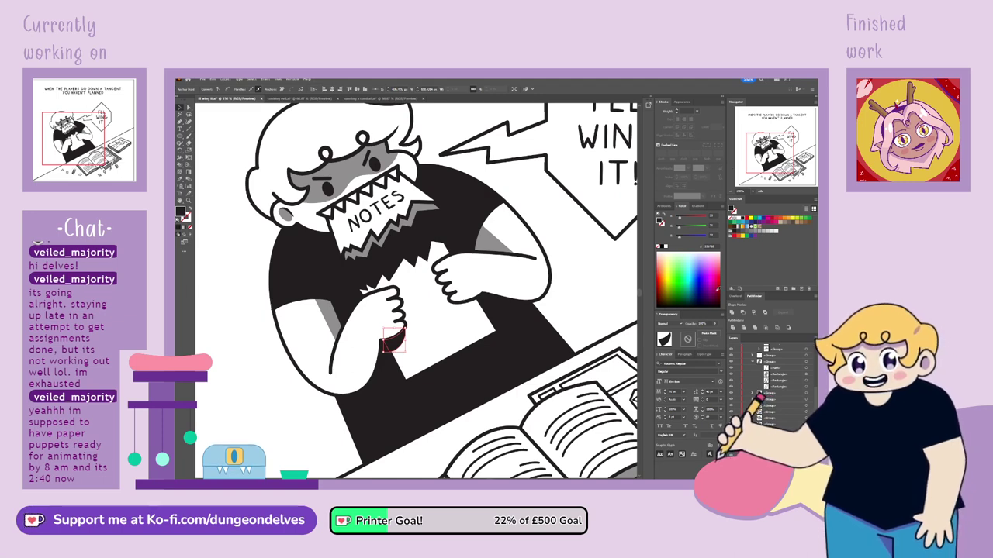
click(706, 324)
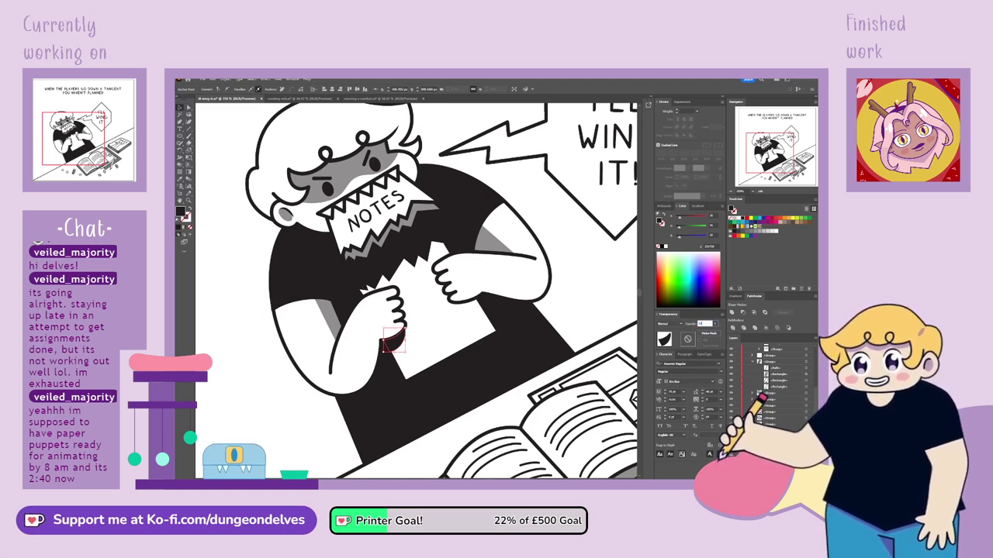
text(30)
key(Return)
click(245, 423)
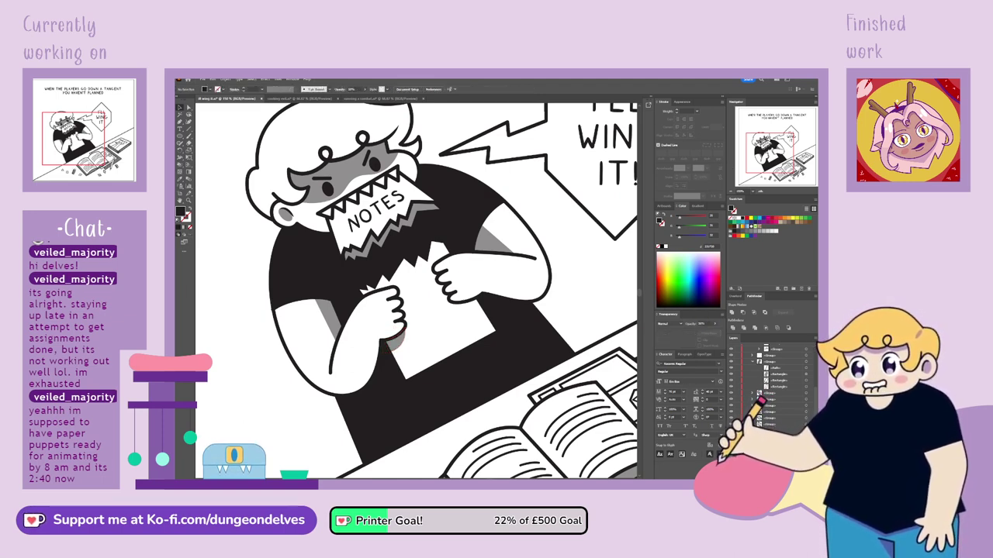
Draw a matching closed grey Pen shadow beneath the other hand, fit its corner to the paper's edge, and deselect it.
click(180, 122)
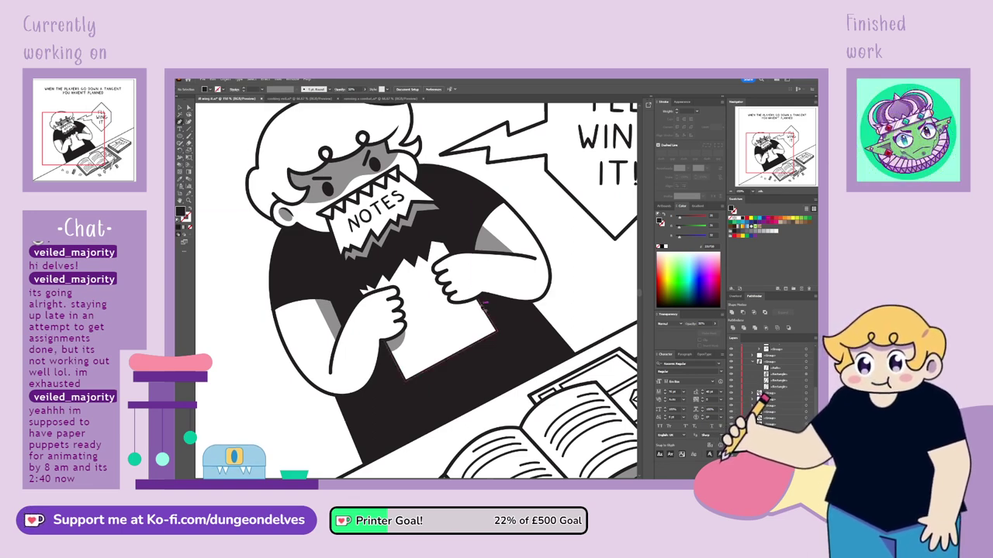
drag(482, 305, 468, 312)
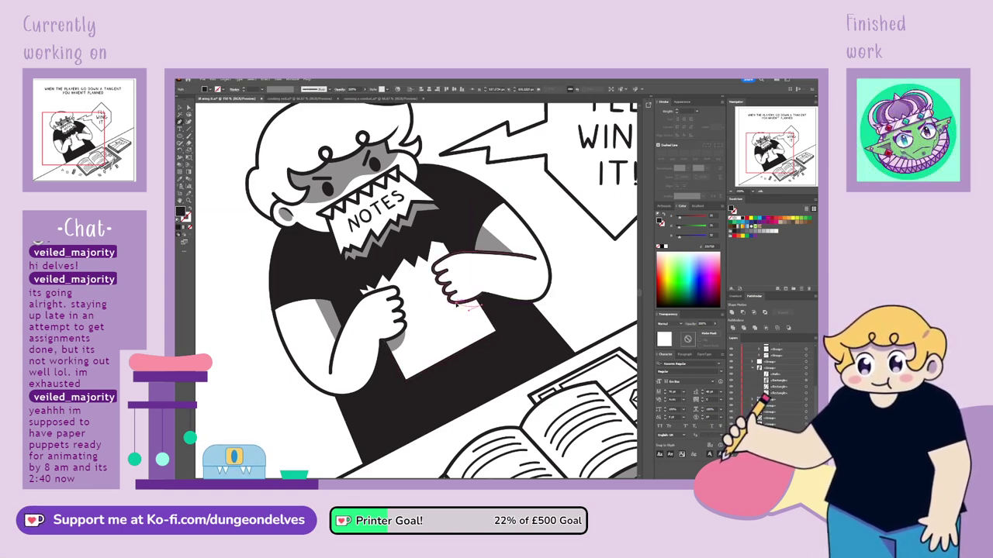
click(459, 302)
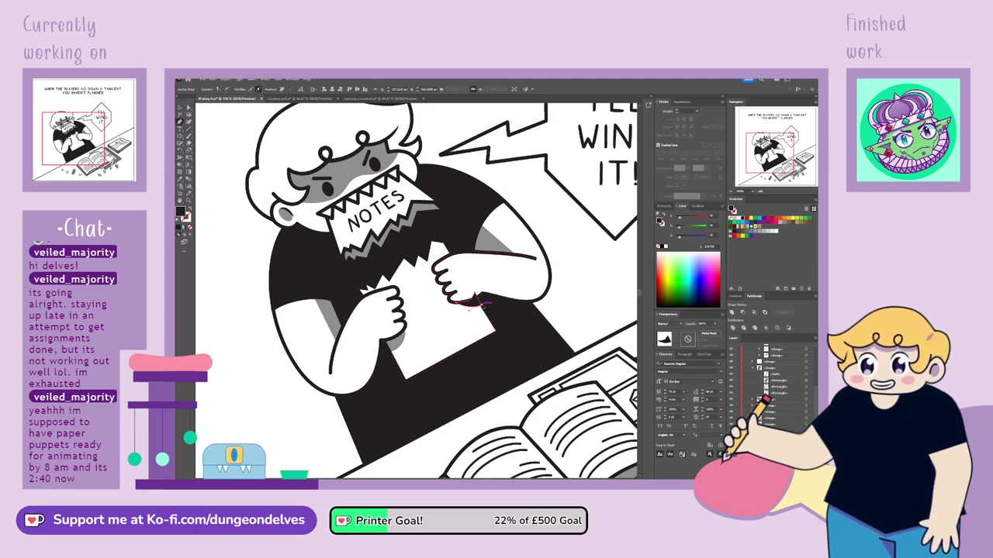
key(a)
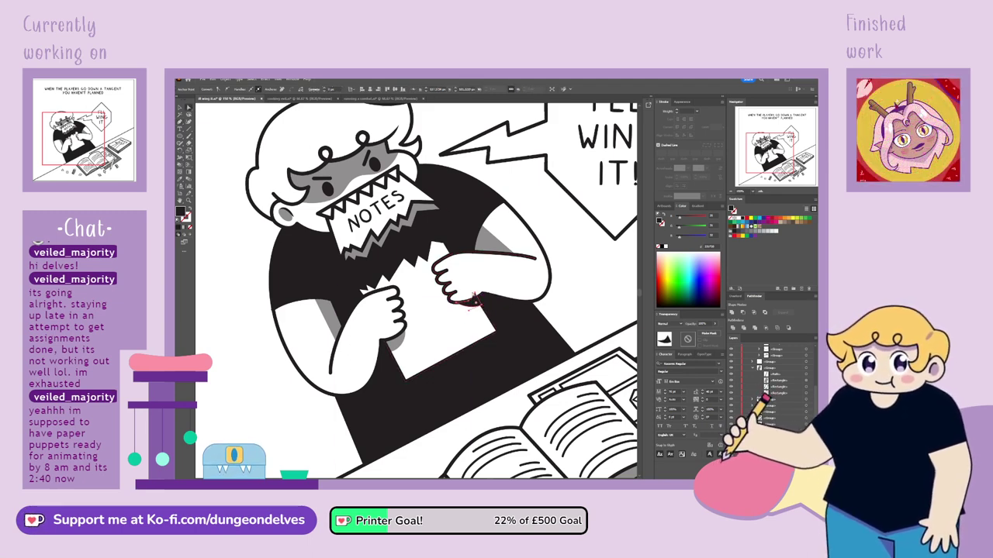
drag(476, 294, 482, 306)
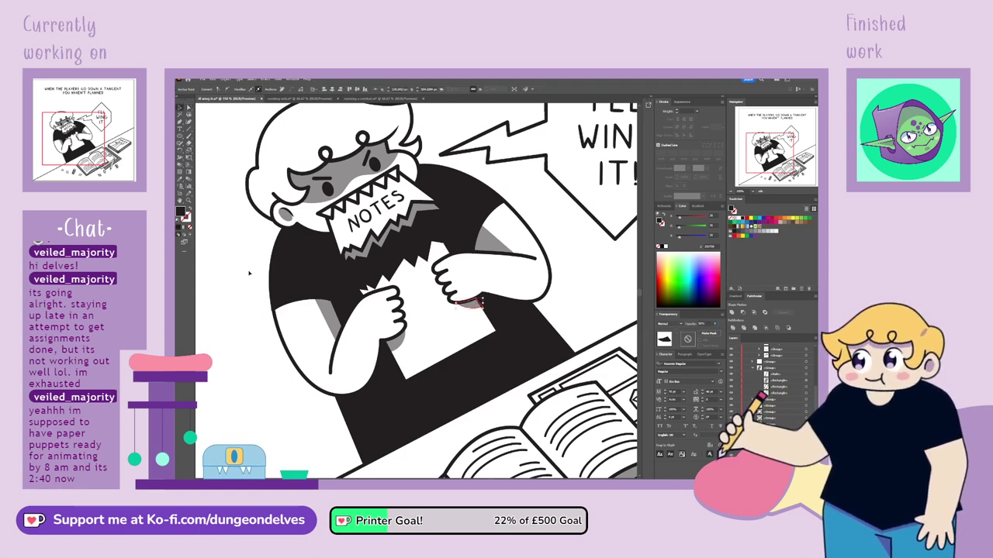
click(263, 363)
Sample the speech bubble's white fill and black outline with the Eyedropper as the current drawing style.
key(ctrl+minus)
key(ctrl+minus)
key(ctrl+minus)
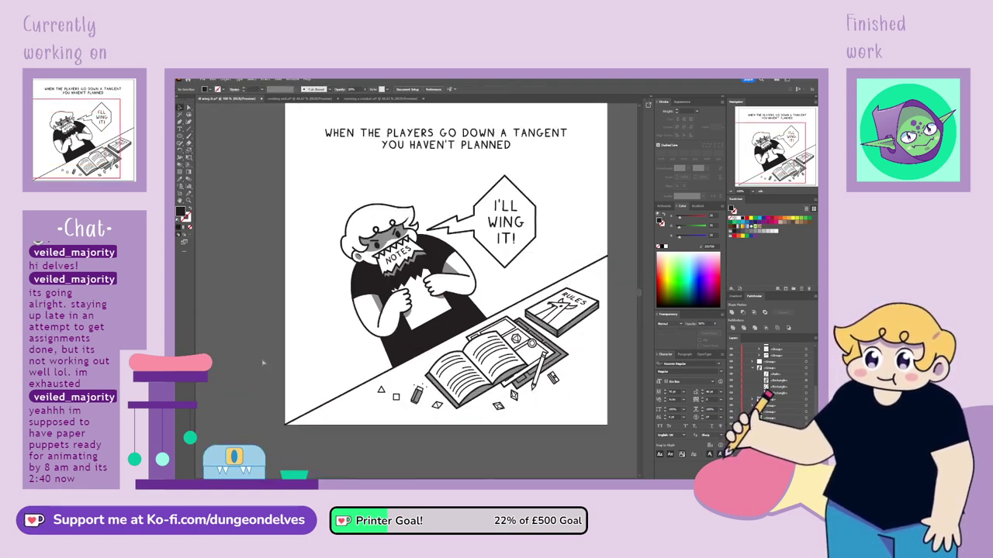
key(ctrl+plus)
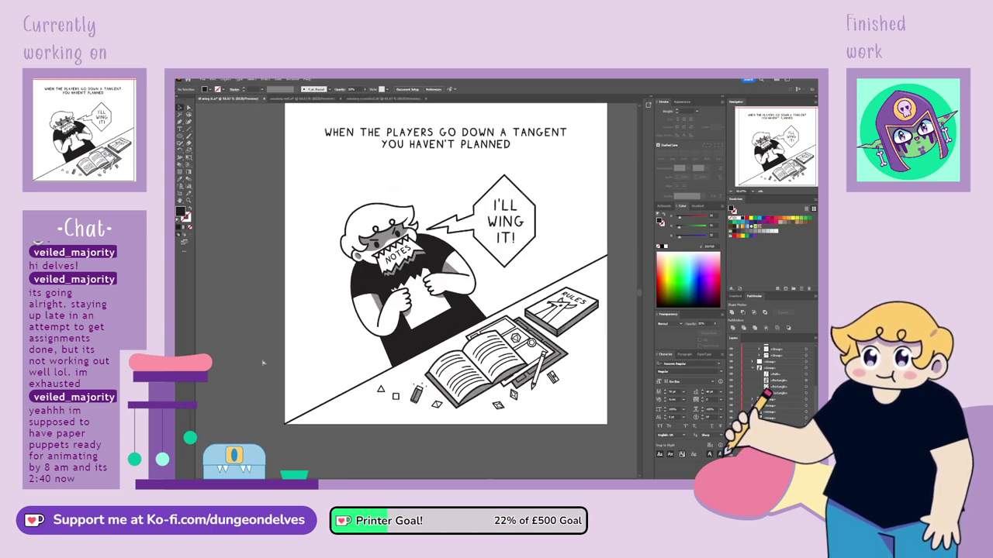
mouse_move(510, 328)
mouse_down()
mouse_move(482, 341)
mouse_move(496, 339)
mouse_up()
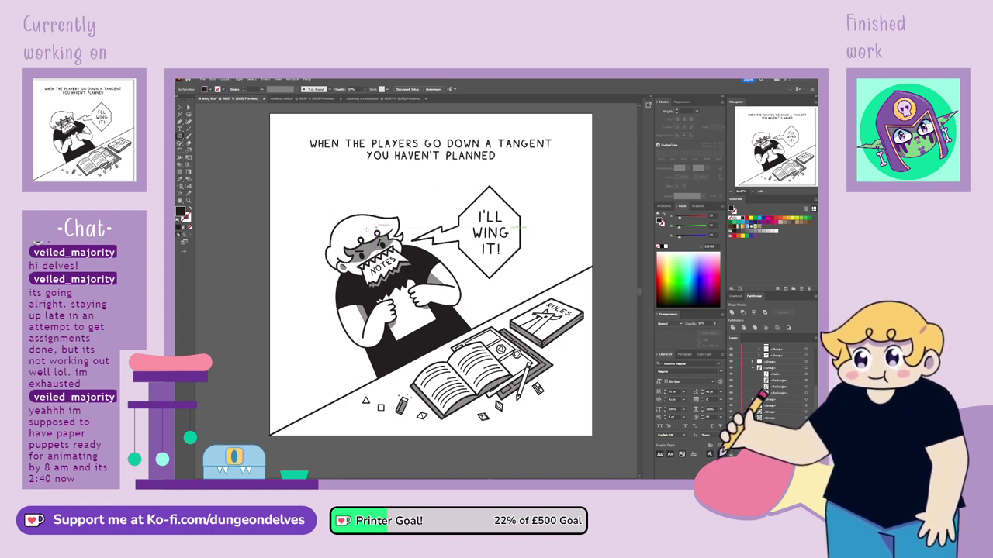
click(180, 179)
click(279, 206)
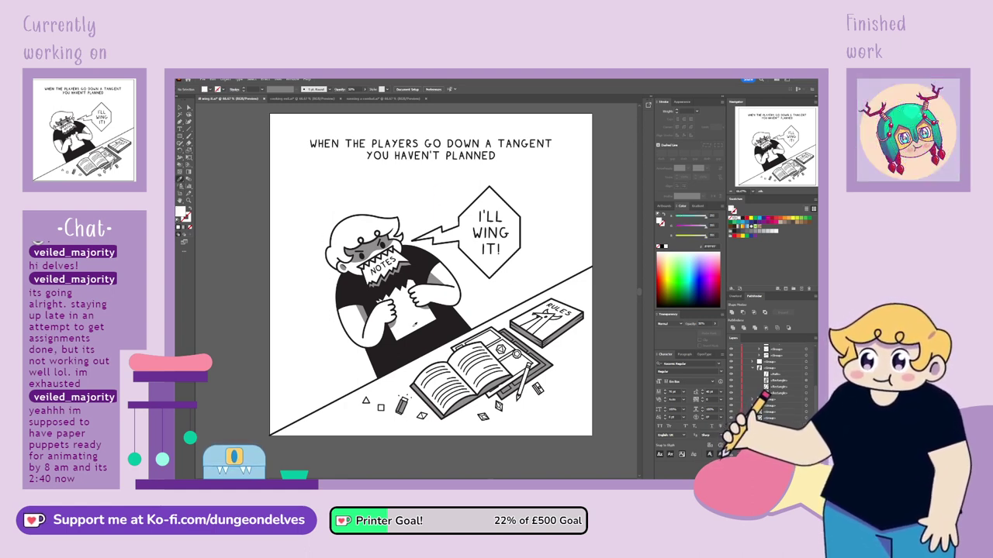
click(357, 345)
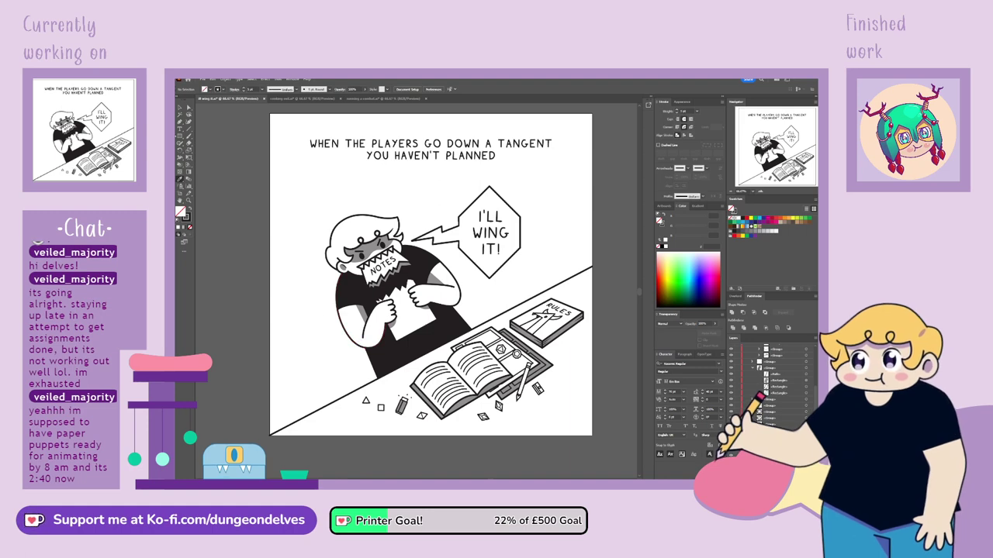
click(480, 217)
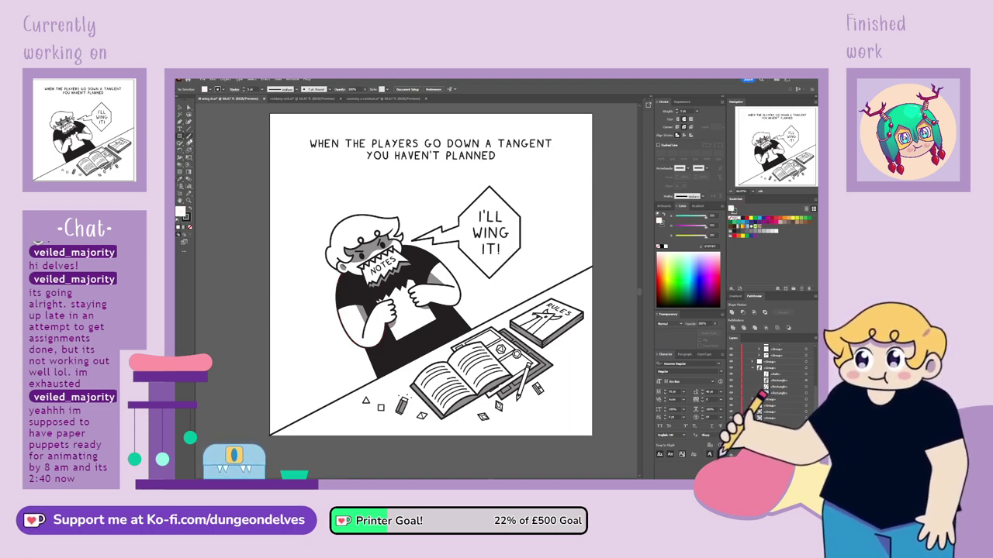
Draw a small closed four-sided paper scrap with the Pen on the shirt, between the torn NOTES page and the hands.
key(ctrl+plus)
key(ctrl+plus)
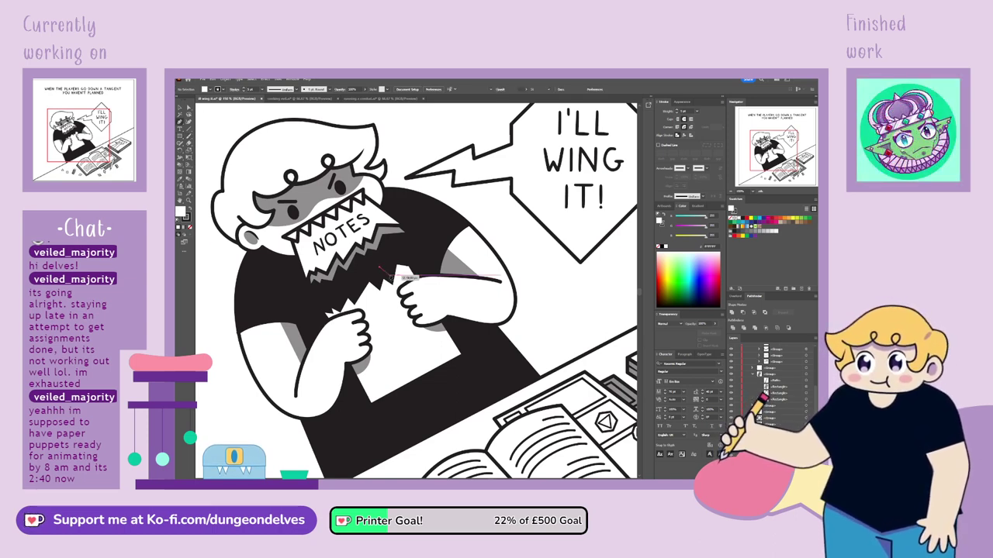
click(384, 269)
click(396, 254)
click(382, 249)
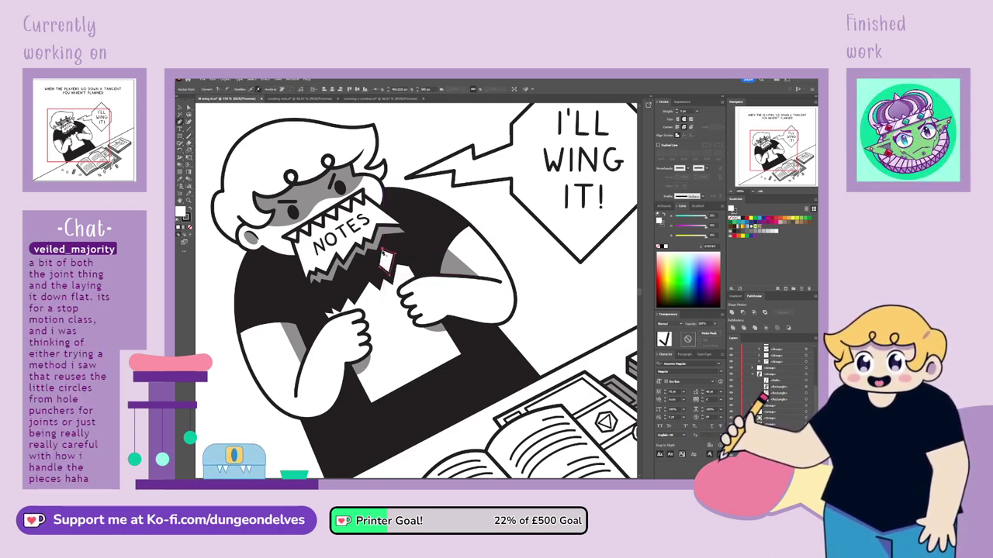
click(380, 268)
Reposition the paper scrap's corner points to refine its four-sided shape, and deselect it.
click(188, 108)
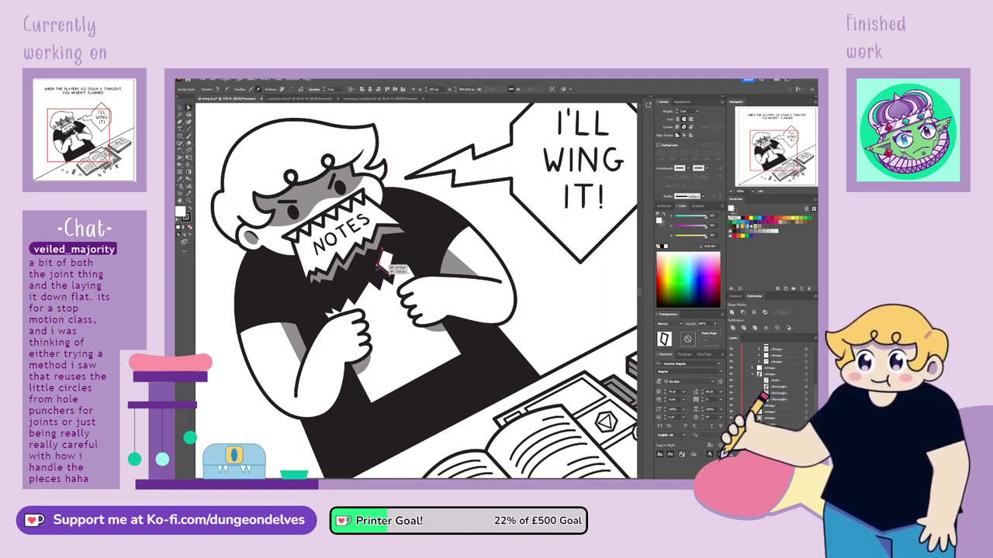
click(386, 264)
click(386, 264)
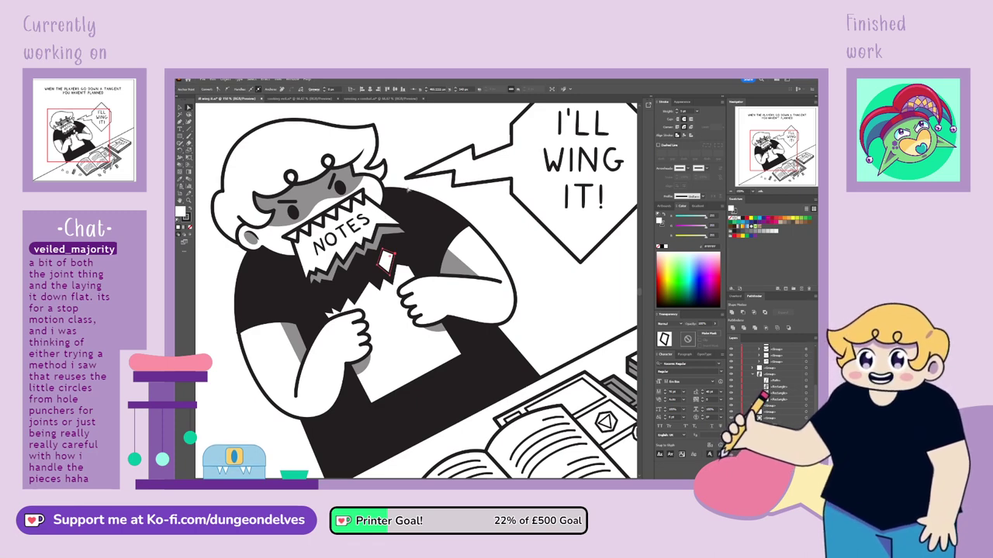
mouse_move(394, 253)
mouse_down()
mouse_move(382, 250)
mouse_move(392, 271)
mouse_move(380, 262)
mouse_up()
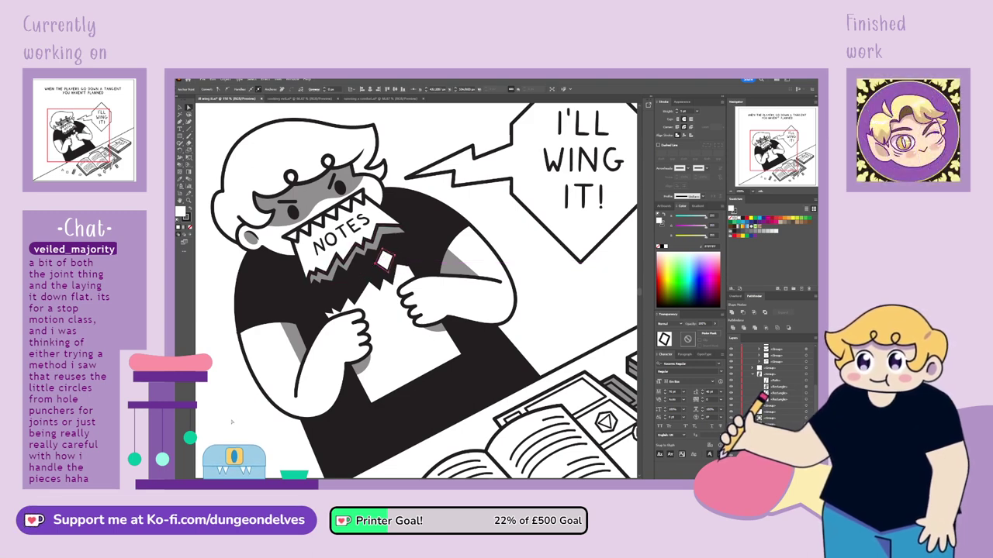
click(223, 434)
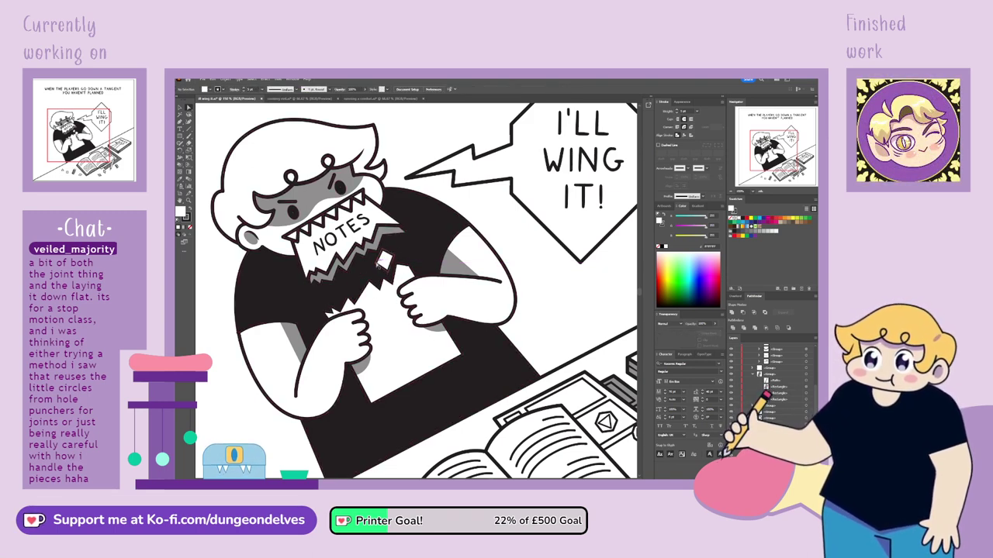
Nudge a corner point of the paper scrap and the arm outline's point at the outer sleeve hem, and deselect.
click(378, 266)
click(382, 262)
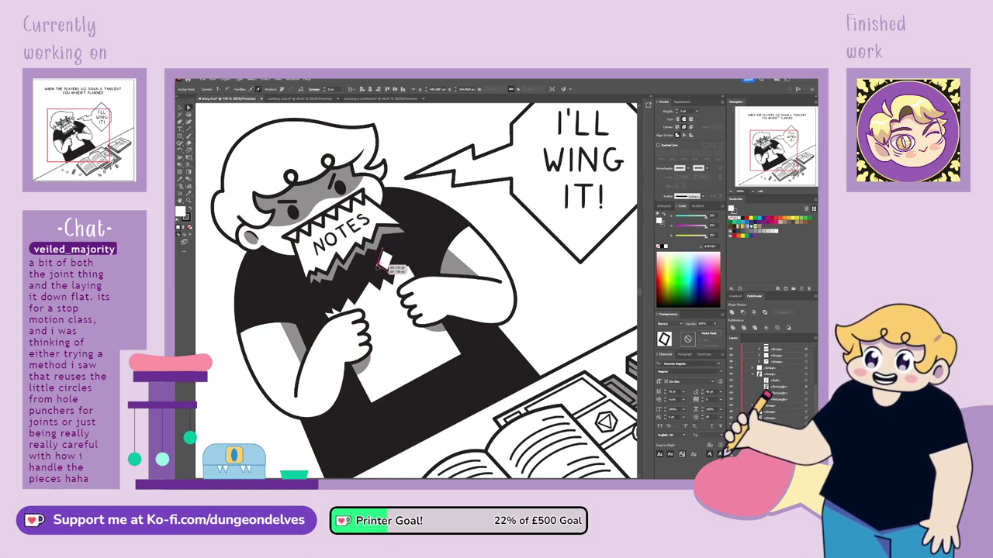
drag(386, 257, 384, 256)
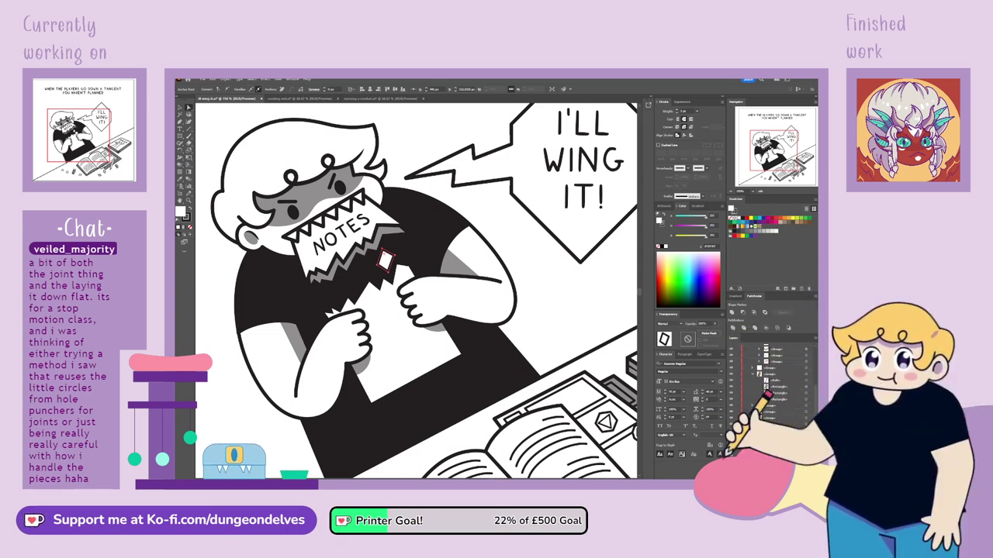
click(240, 334)
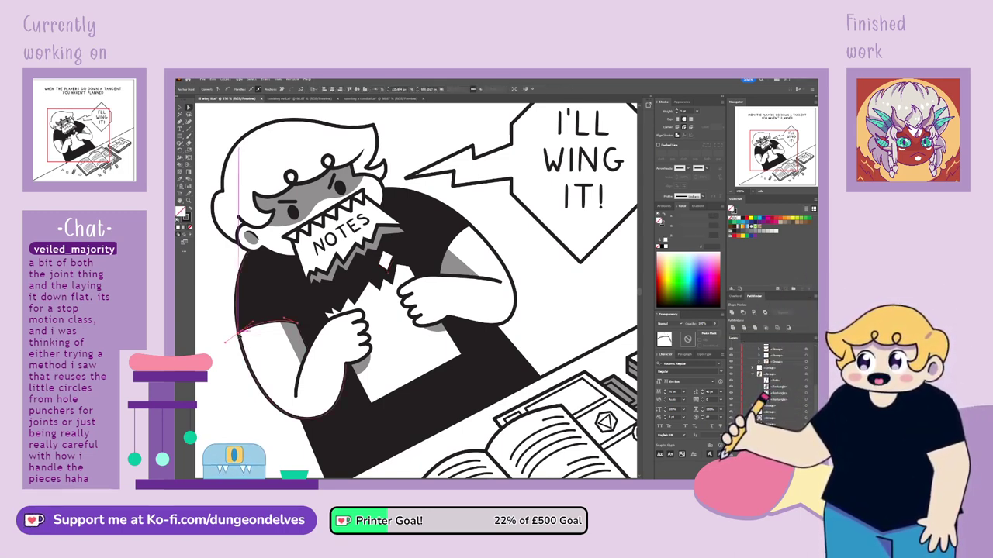
drag(240, 334, 241, 334)
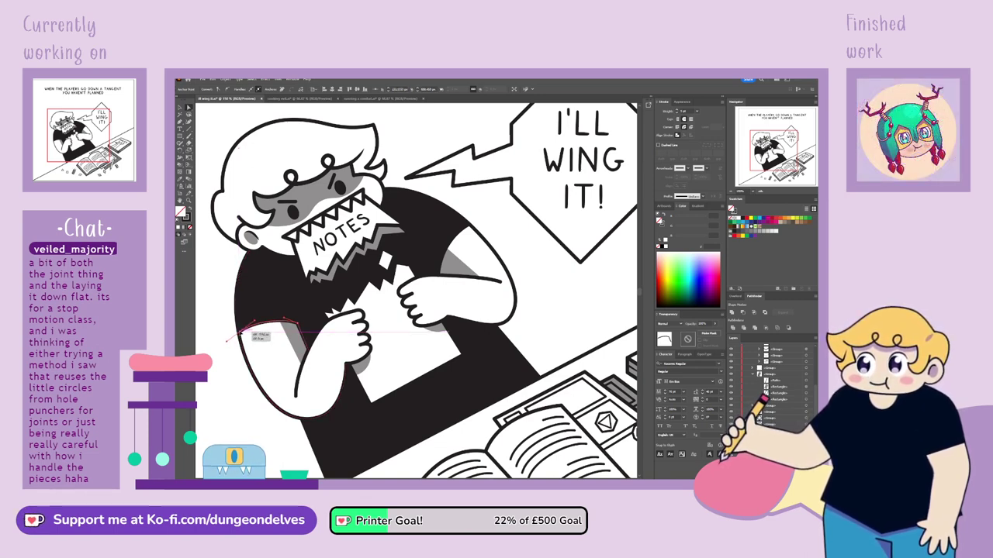
click(237, 342)
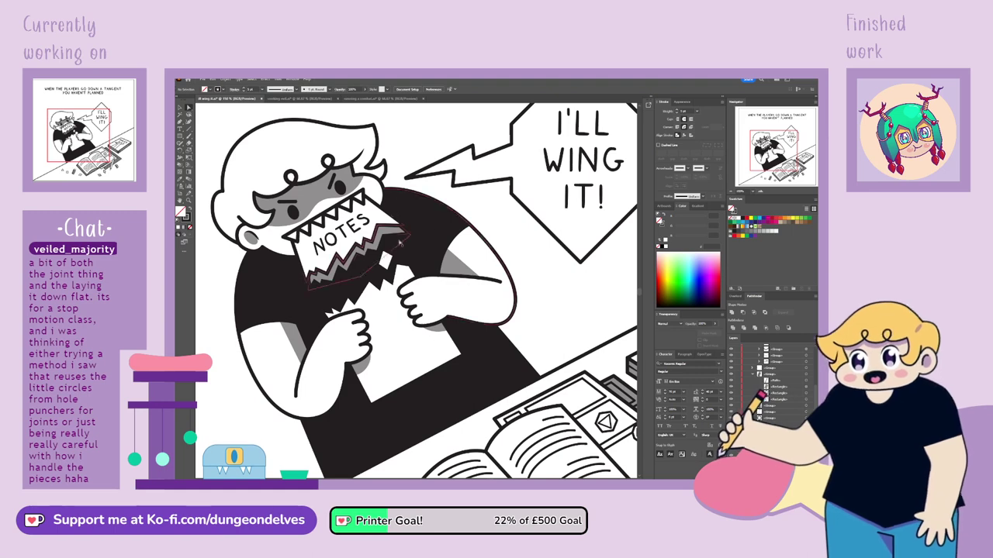
Duplicate the paper scrap twice, placing one copy up toward the shoulder and the other on the shirt beside the opposite sleeve.
click(383, 261)
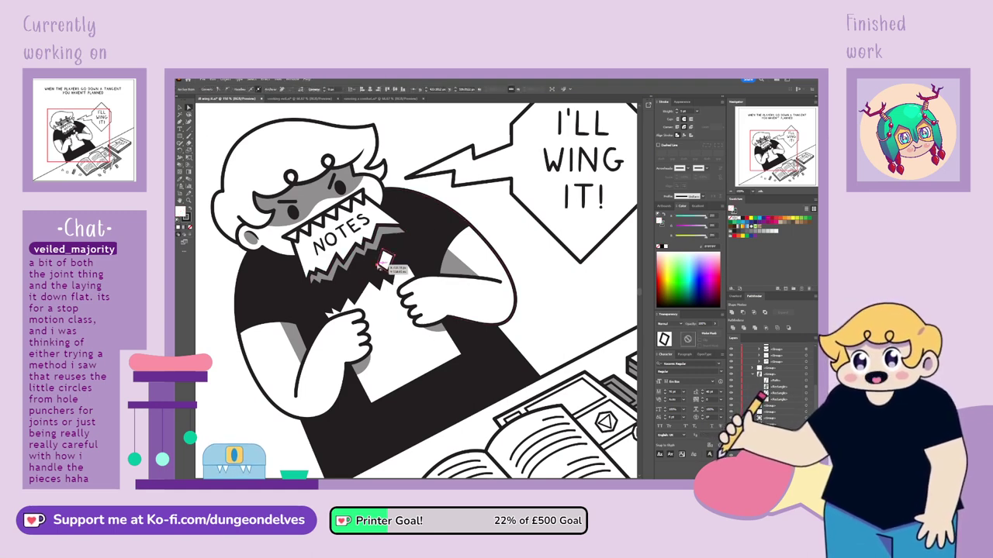
key(Delete)
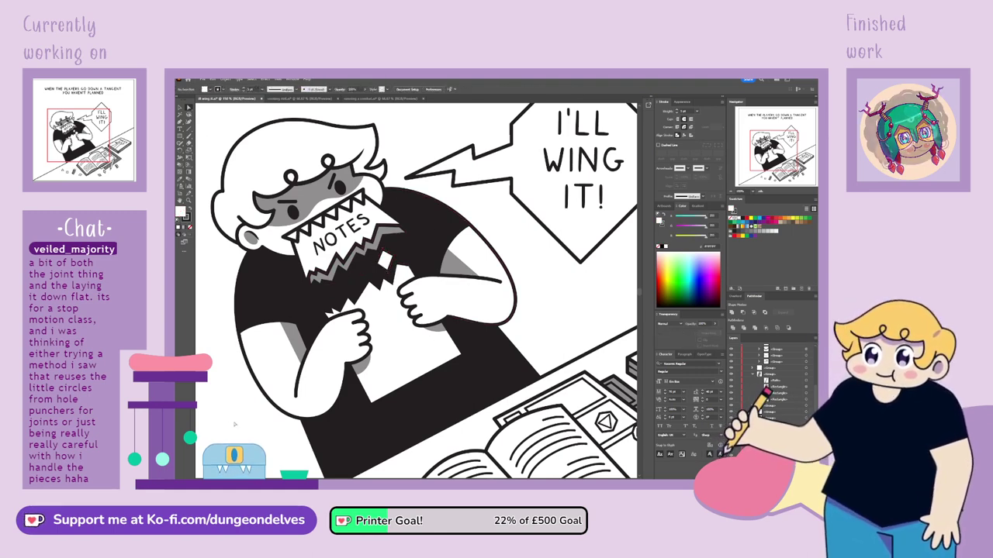
key(v)
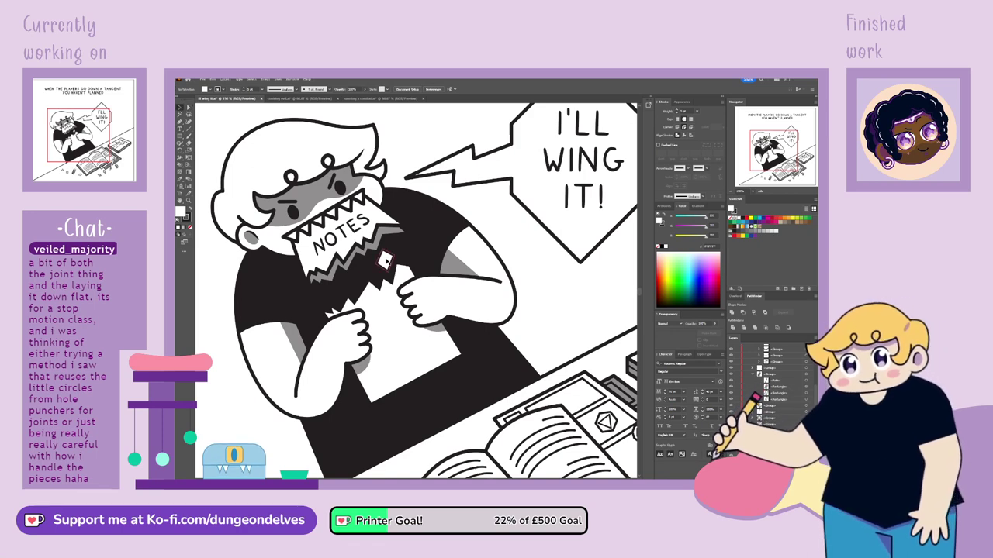
drag(387, 261, 315, 300)
key(a)
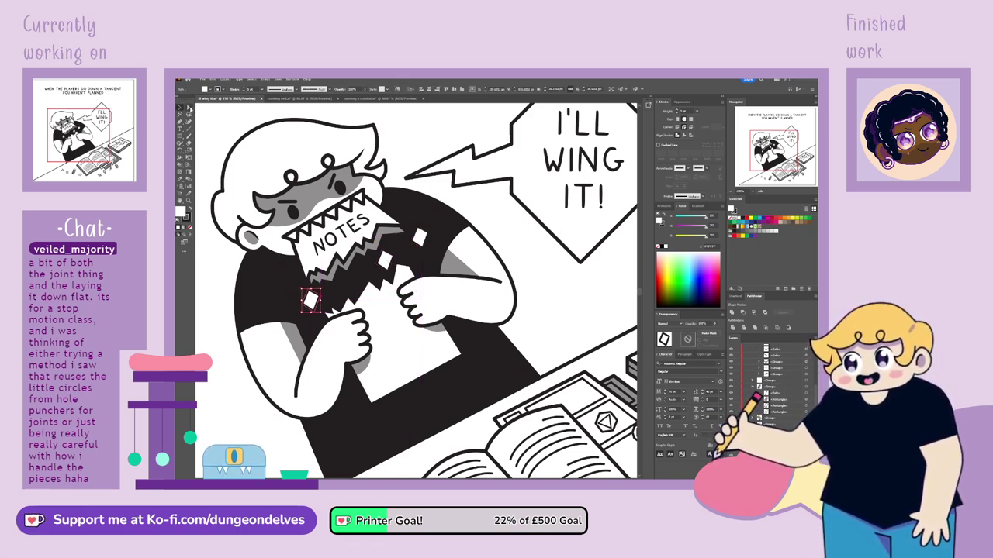
Add an anchor point to the scrap copy beside the sleeve and move its corners to form a notched, irregular scrap.
click(310, 300)
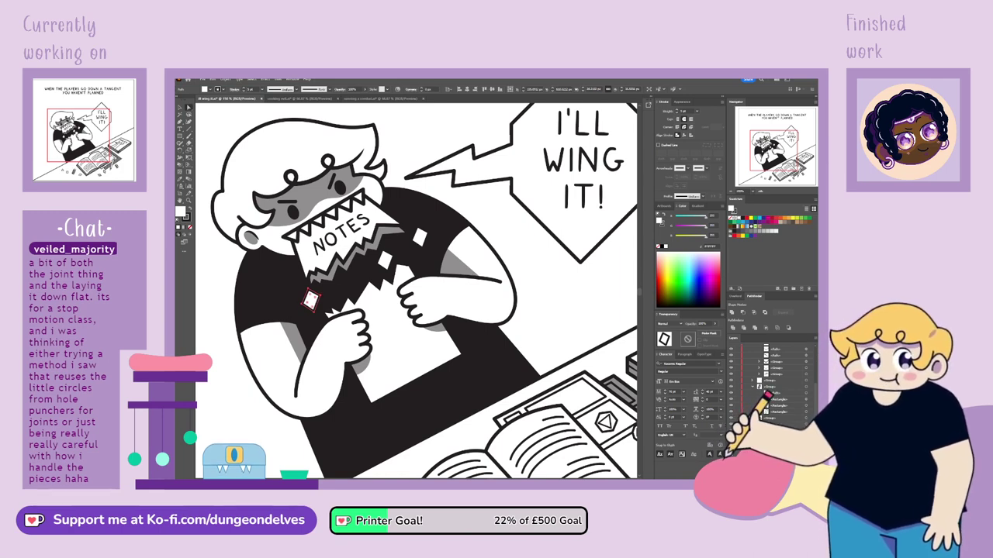
click(180, 122)
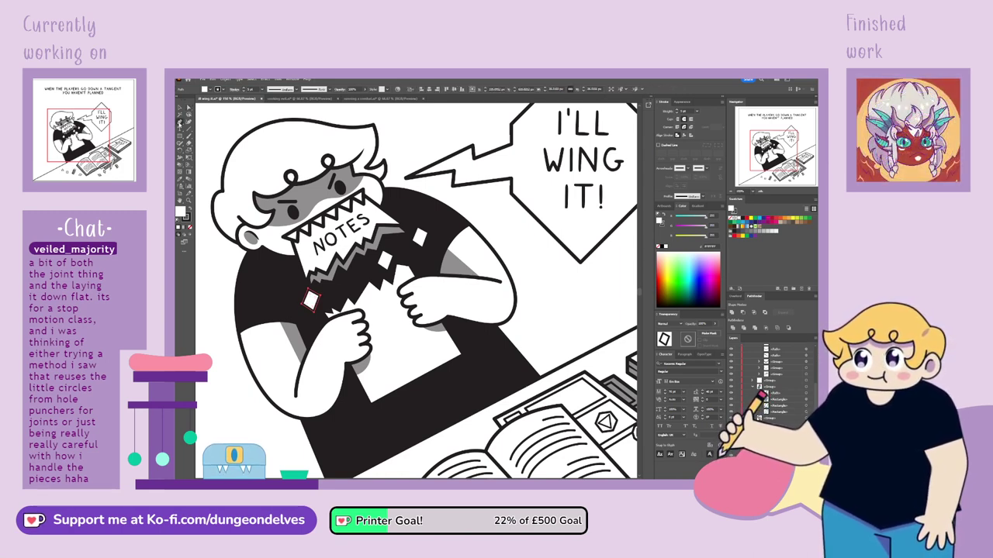
click(315, 303)
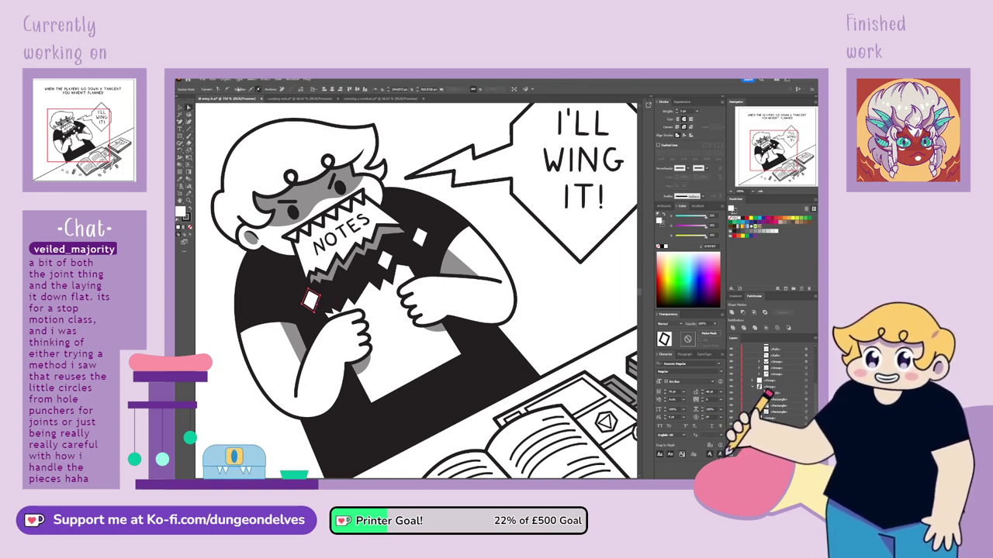
click(321, 297)
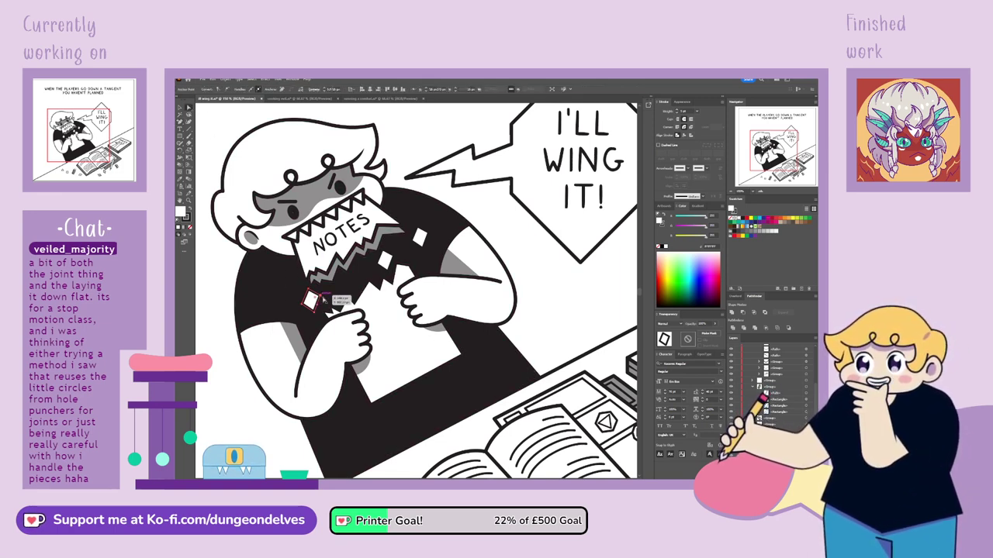
drag(322, 298, 312, 307)
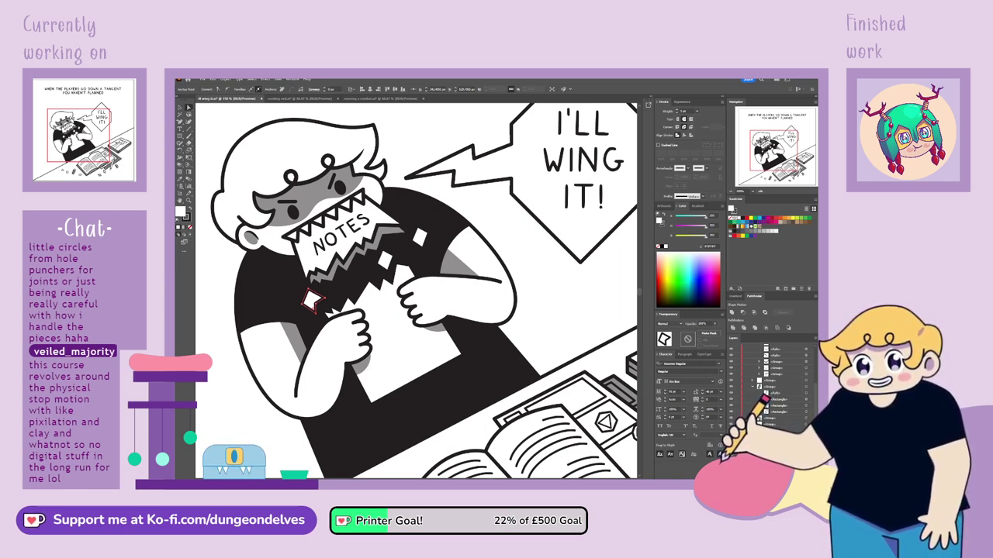
drag(325, 297, 304, 291)
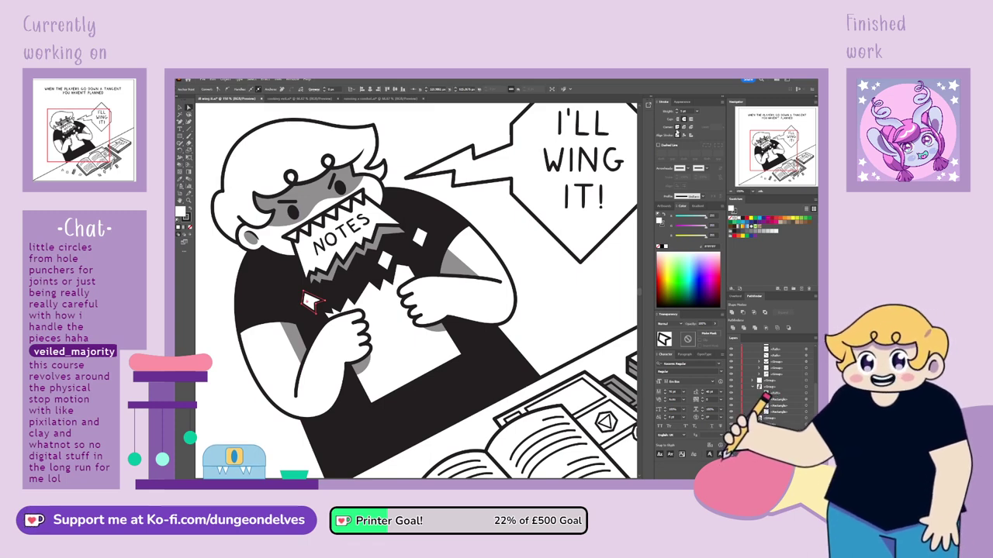
Apply a mitered stroke corner to the two remaining four-sided scraps, and deselect them.
key(v)
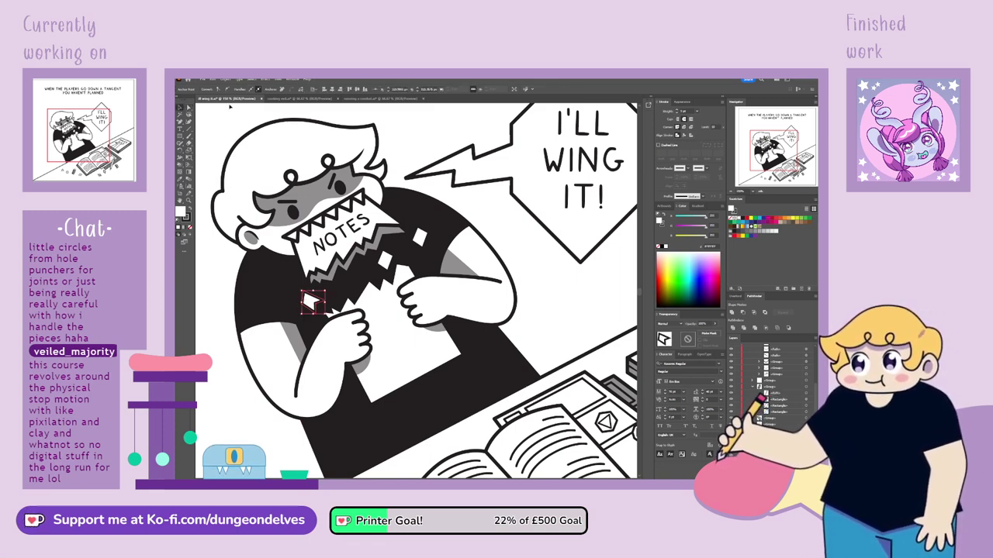
click(386, 263)
shift+click(421, 239)
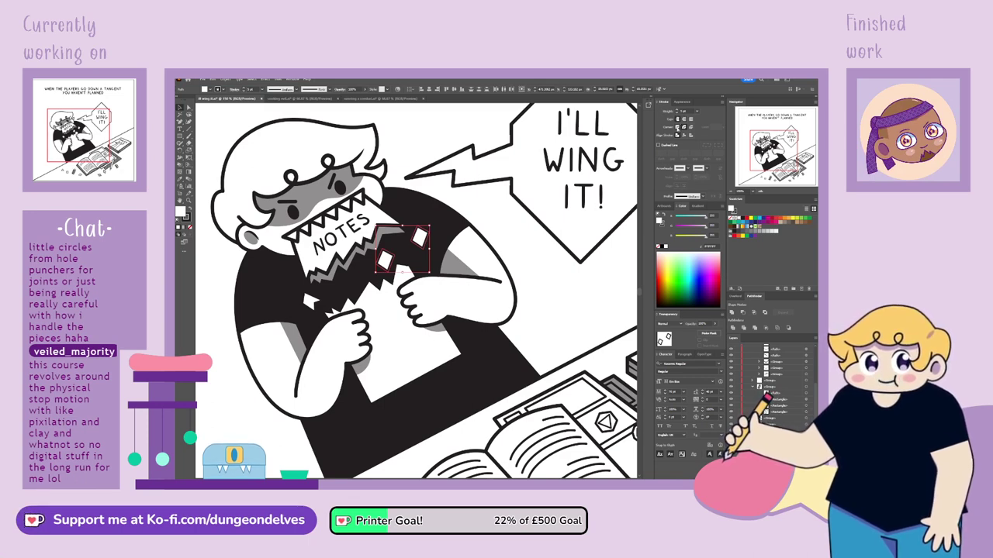
click(558, 328)
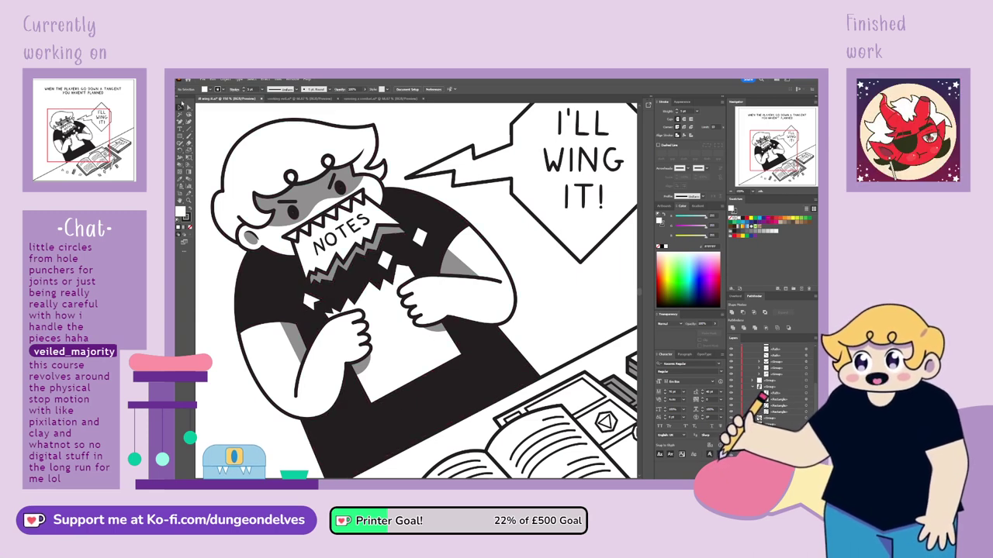
Pull the notched scrap's outer corner point inward to refine its shape, and deselect it.
click(304, 304)
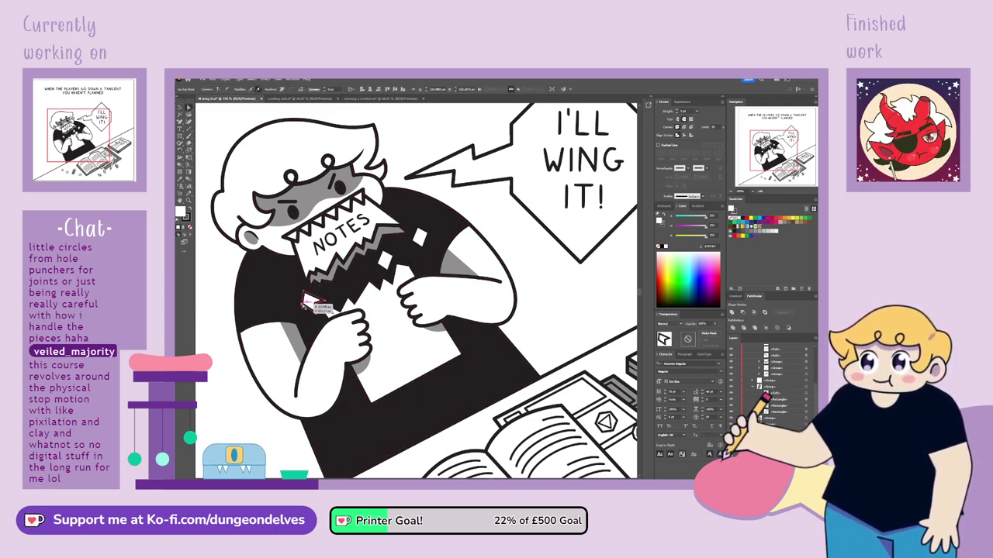
drag(300, 305, 314, 304)
key(ctrl+shift+a)
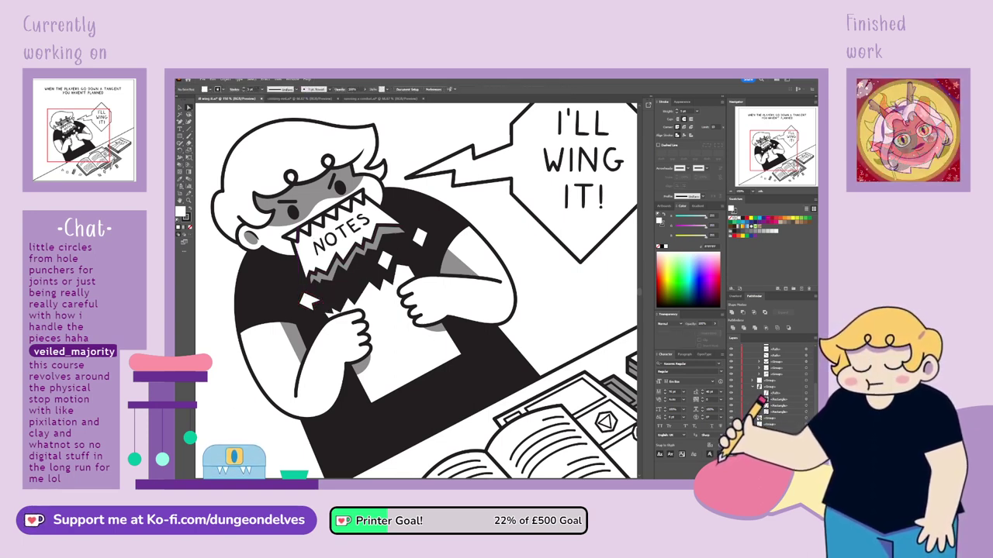
Reshape the corners of the two four-sided scraps and reposition them close together between the NOTES page and the shoulder.
click(338, 276)
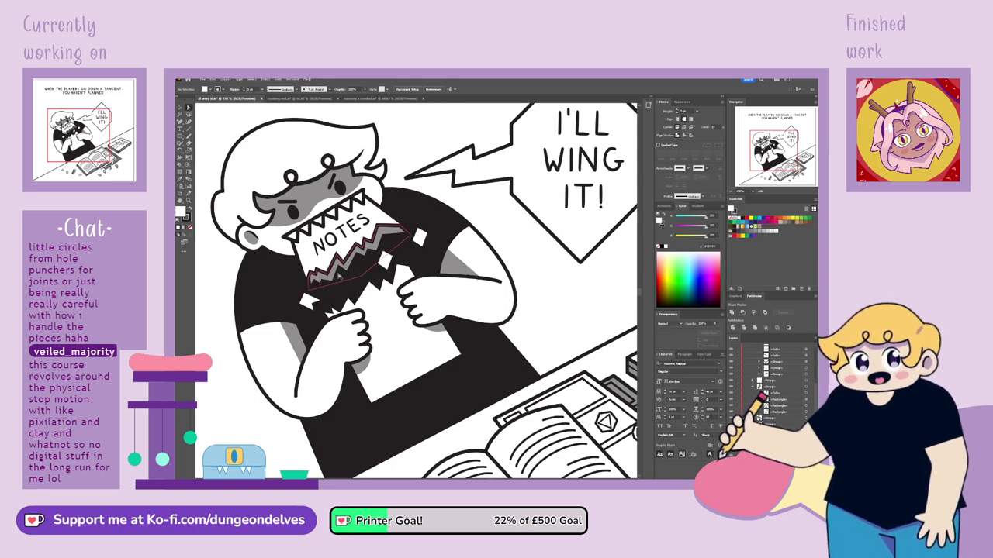
key(ctrl+plus)
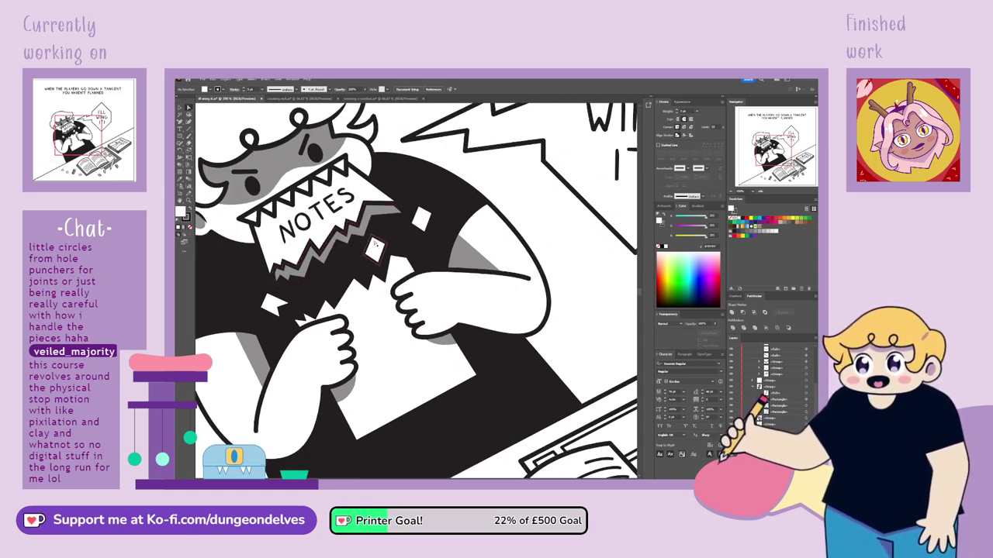
click(374, 236)
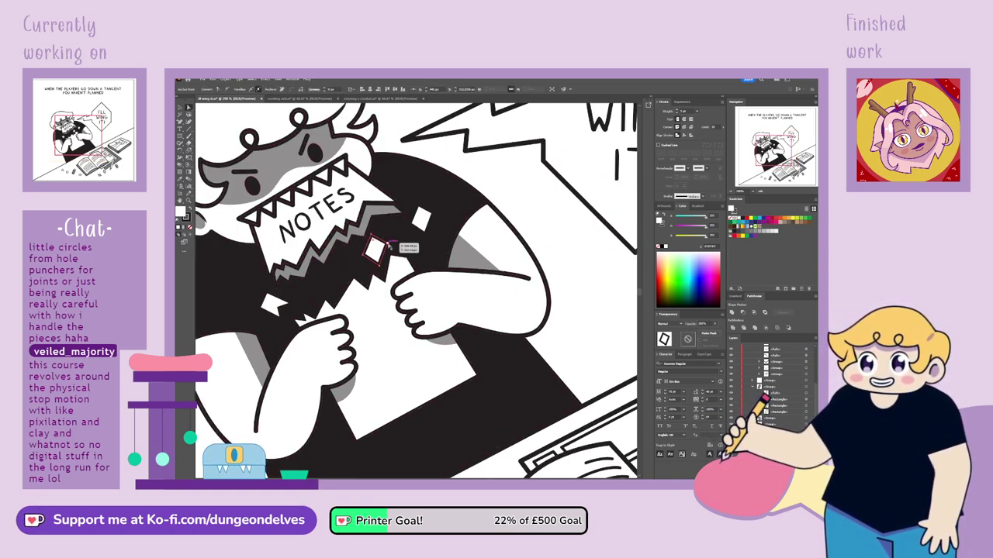
drag(380, 237, 433, 210)
key(v)
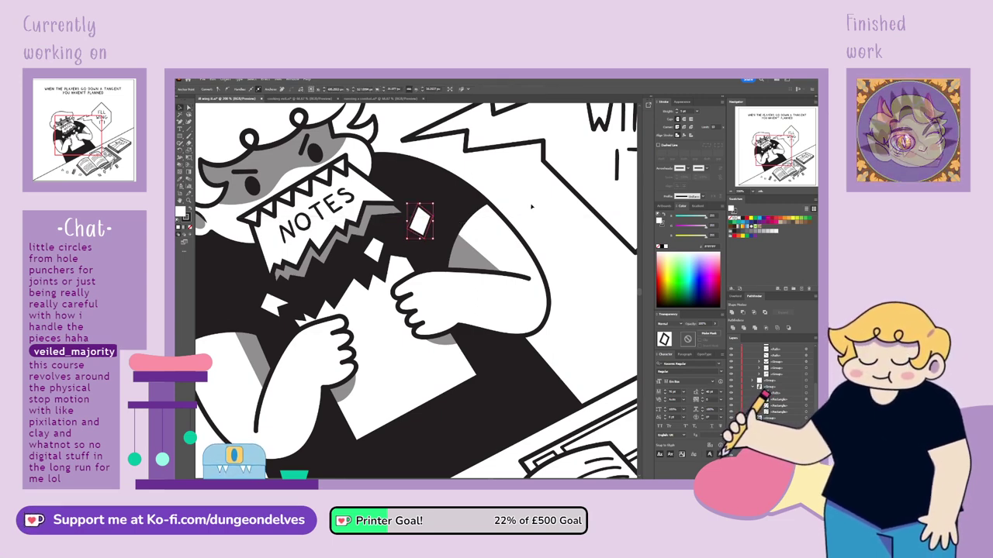
click(531, 208)
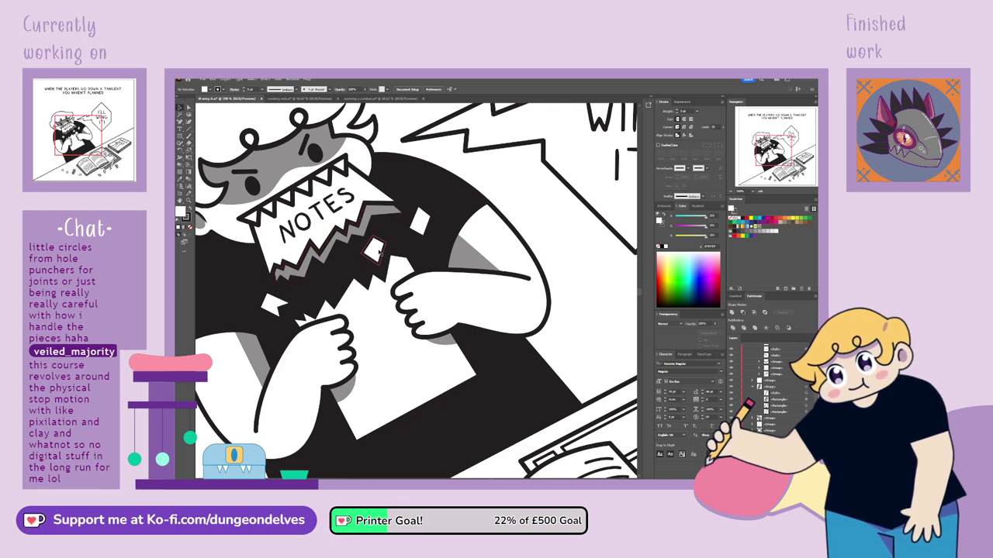
drag(378, 248, 435, 205)
click(525, 176)
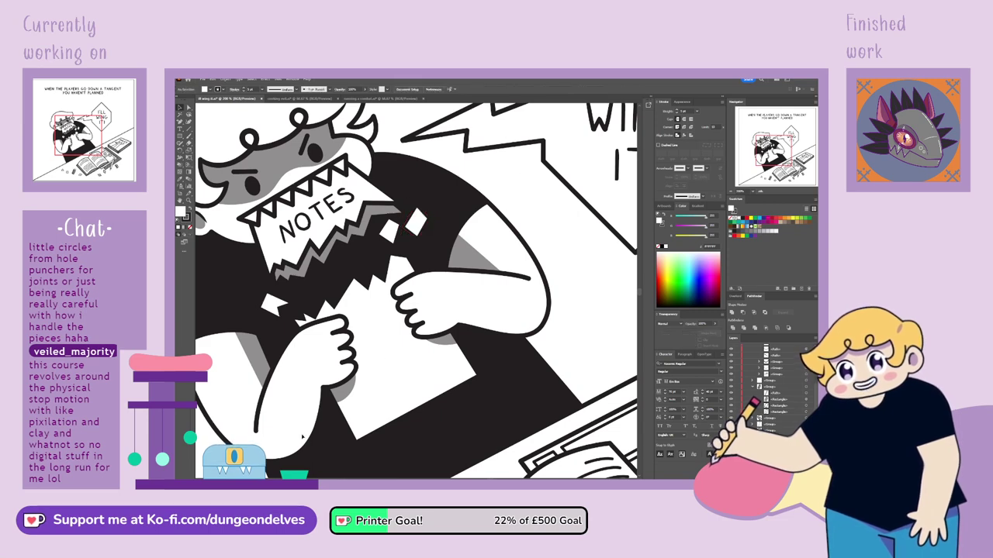
Duplicate a four-sided scrap, reduce the copy to a small triangle, and place it just above the fist.
drag(395, 237, 429, 251)
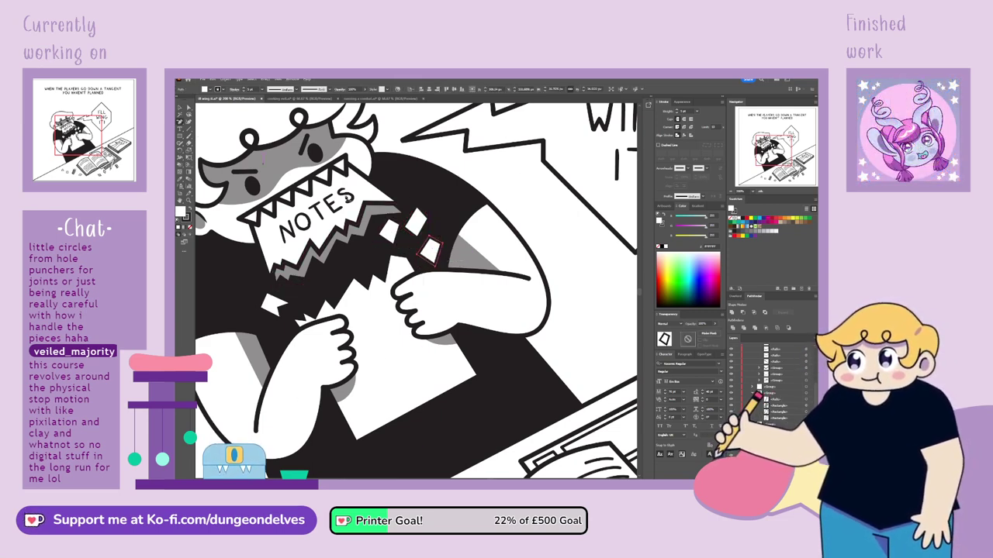
click(431, 239)
key(v)
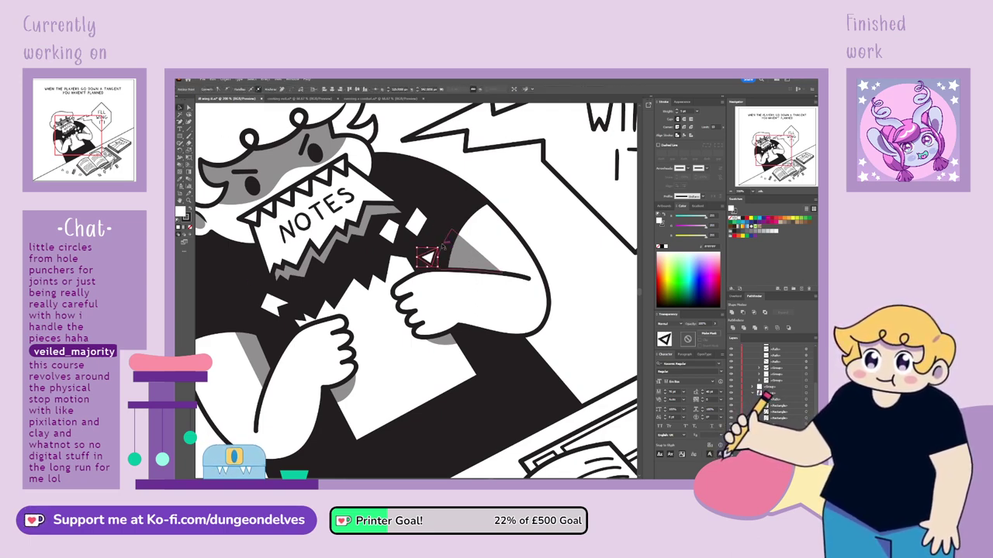
click(439, 247)
drag(440, 246, 397, 230)
Rotate the uppermost four-sided scrap to a more upright angle near the shoulder, and deselect it.
click(422, 213)
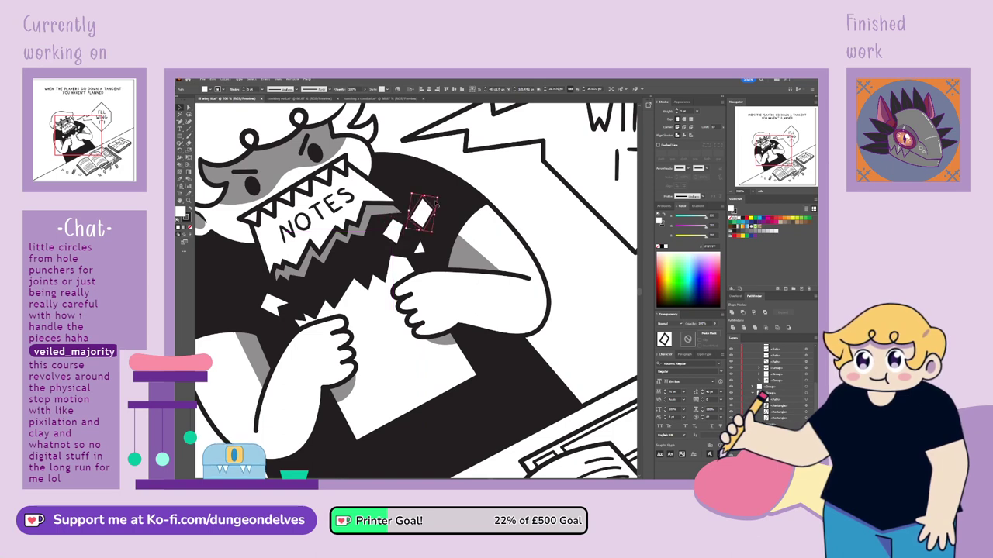
drag(440, 196, 421, 237)
click(521, 182)
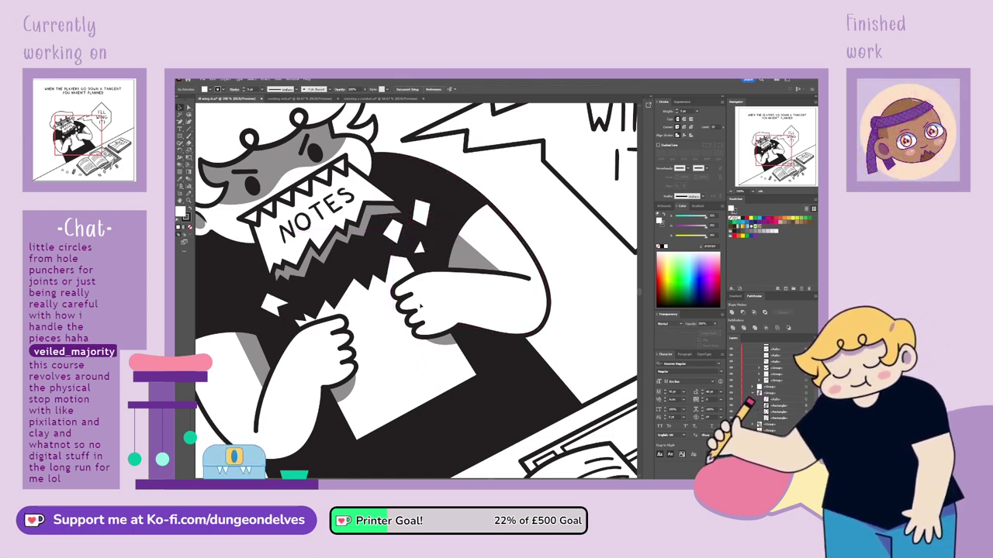
Copy the triangular scrap above the notched scrap and outside the character's shoulder, enlarge and rotate the outer one, and duplicate it below.
scroll(419, 307, down, 1)
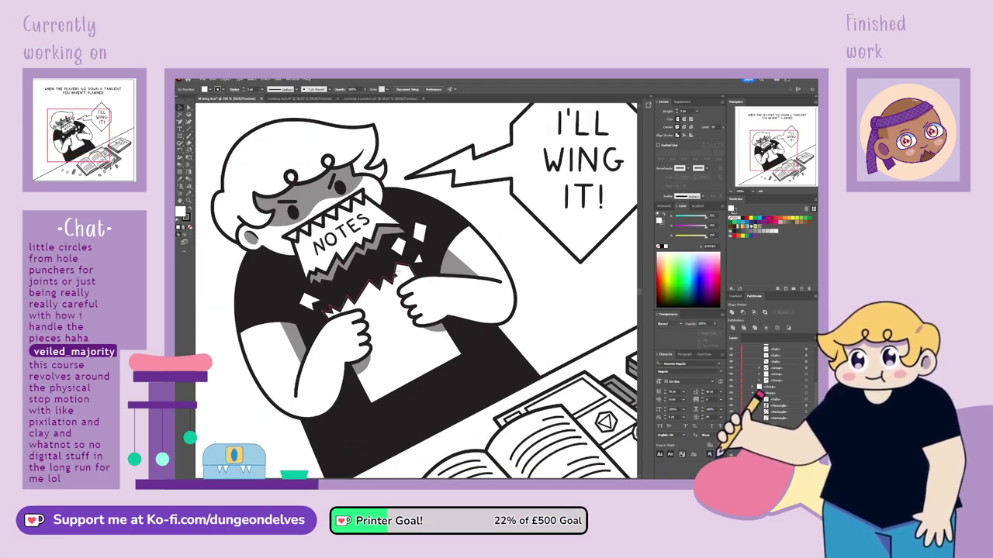
click(293, 285)
drag(296, 272, 216, 271)
key(ctrl+shift+a)
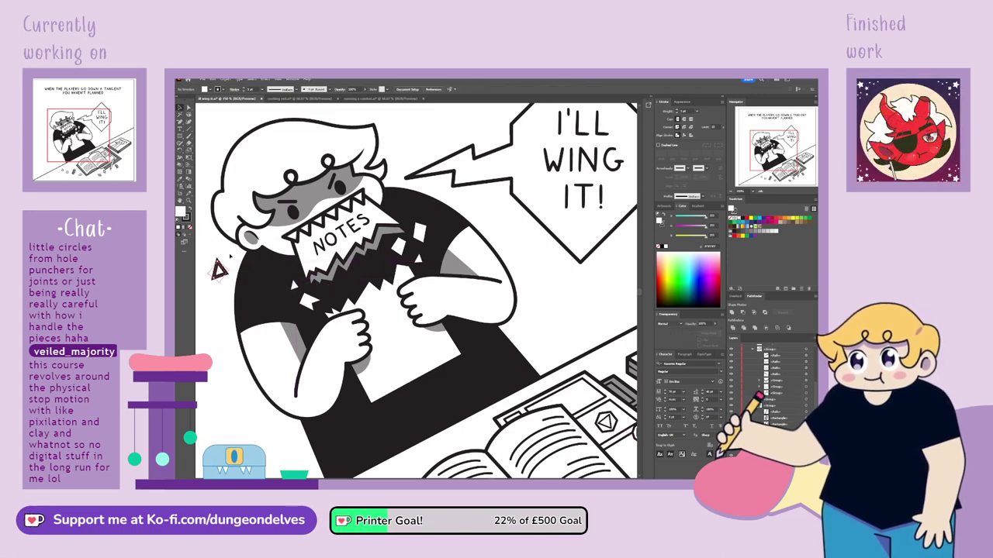
click(220, 269)
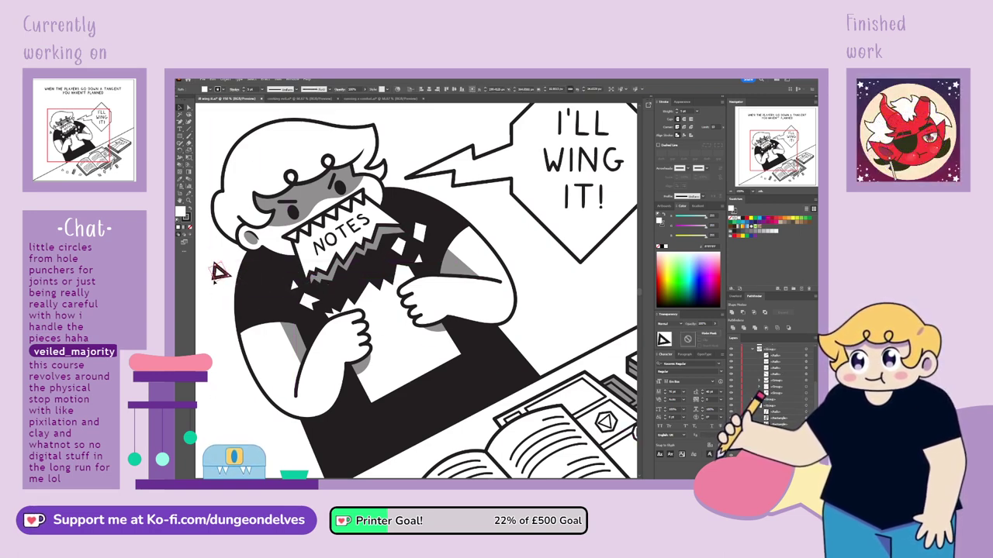
click(225, 390)
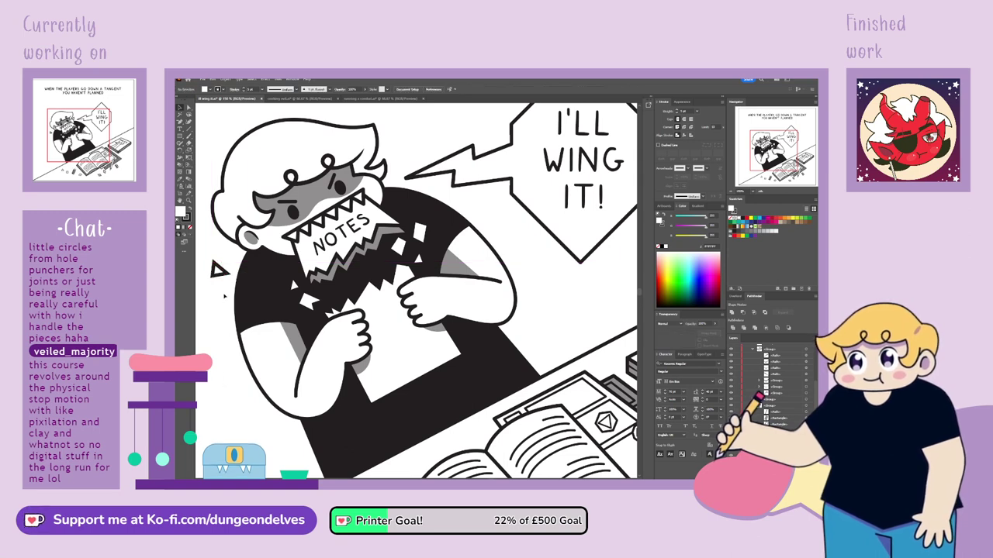
drag(220, 269, 219, 290)
key(ctrl+0)
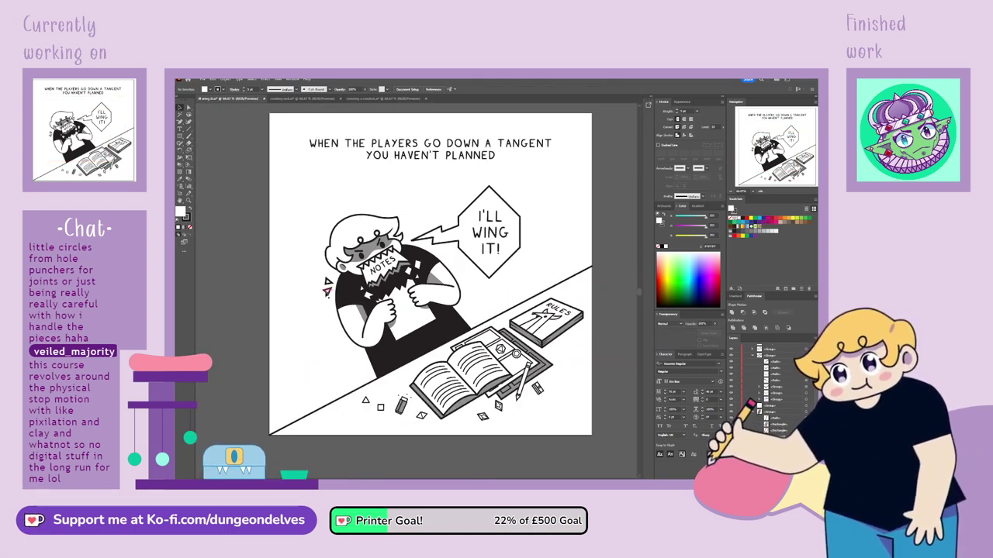
Move the lower outer triangular scrap onto the shoulder's edge, and remove the outline from the triangular scrap on the black sleeve.
mouse_move(328, 292)
mouse_down()
mouse_move(340, 288)
mouse_move(329, 281)
mouse_up()
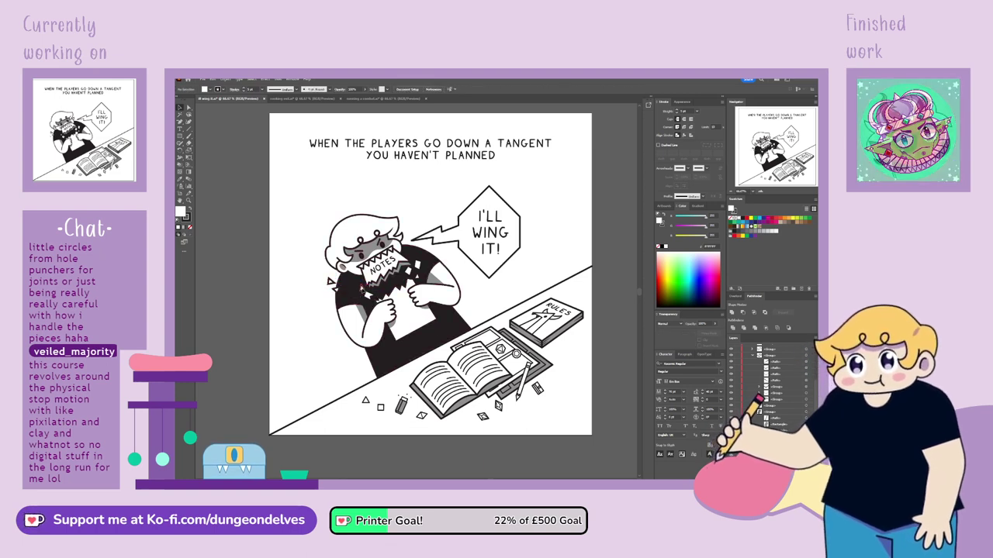
click(357, 289)
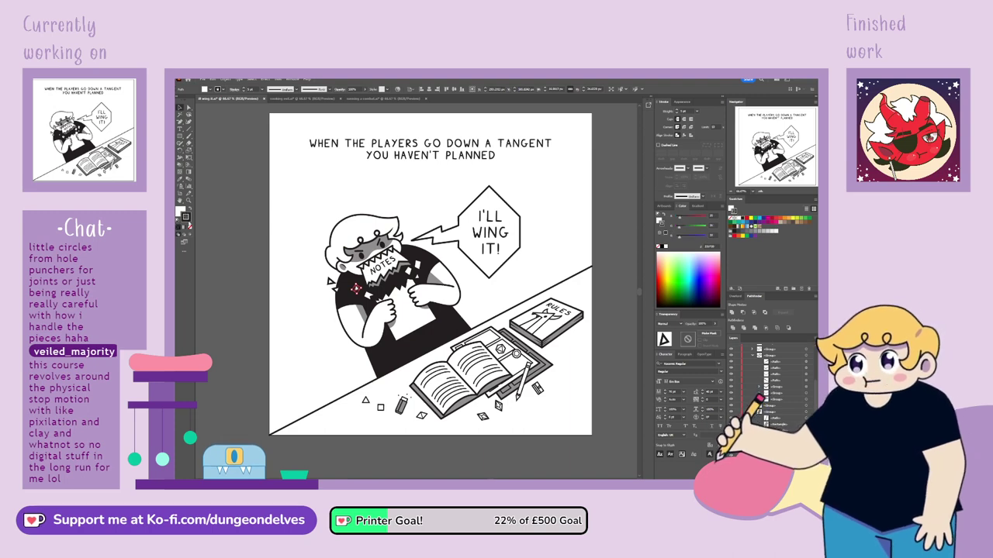
click(237, 264)
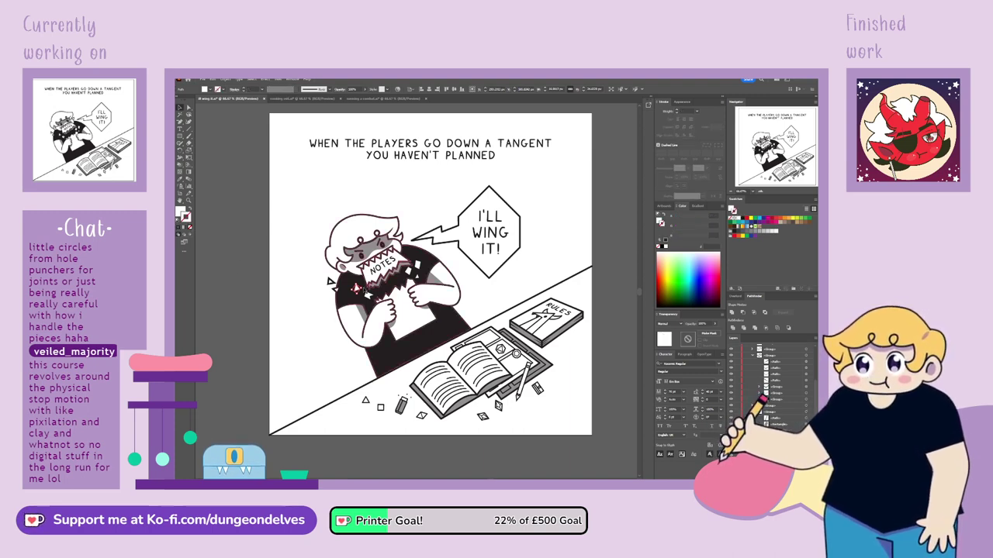
key(ctrl+equal)
key(ctrl+equal)
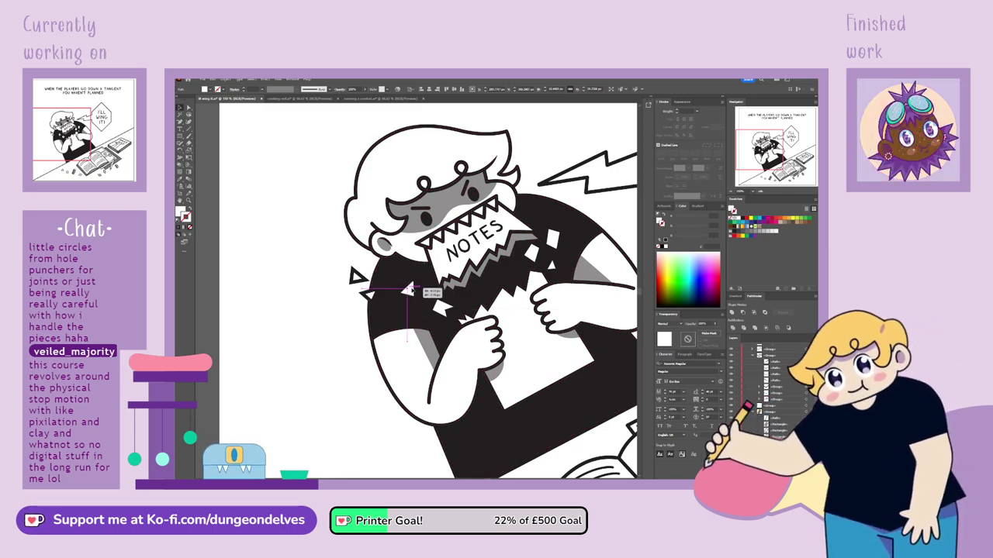
click(350, 411)
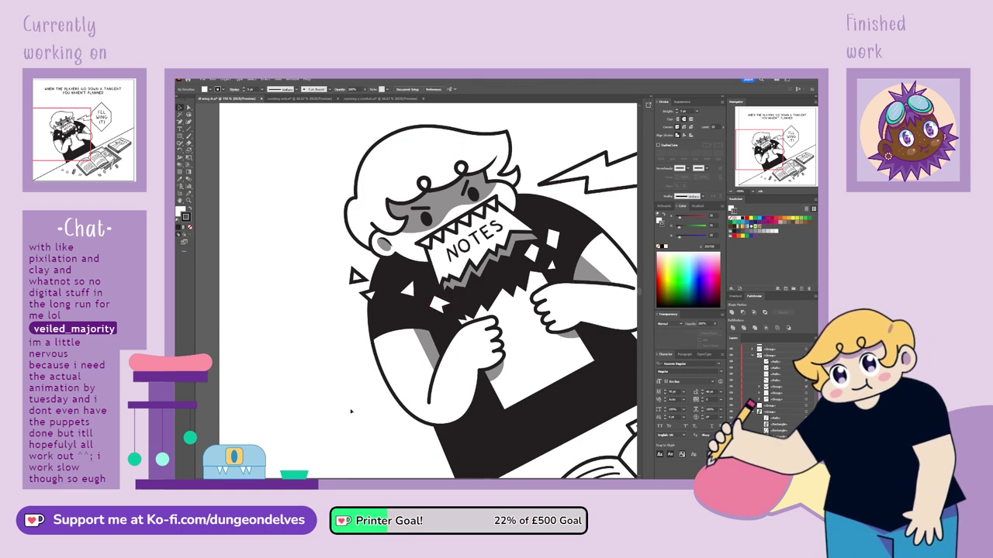
Place a copy of the outlined triangular scrap on the opposite shoulder, just below the speech bubble's tail, and deselect it.
key(ctrl+minus)
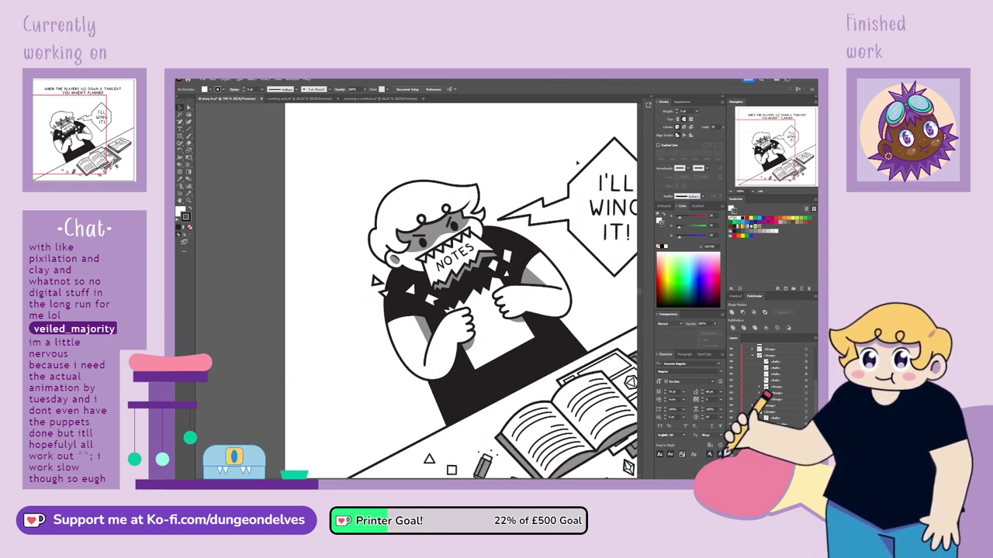
click(502, 225)
drag(518, 222, 510, 232)
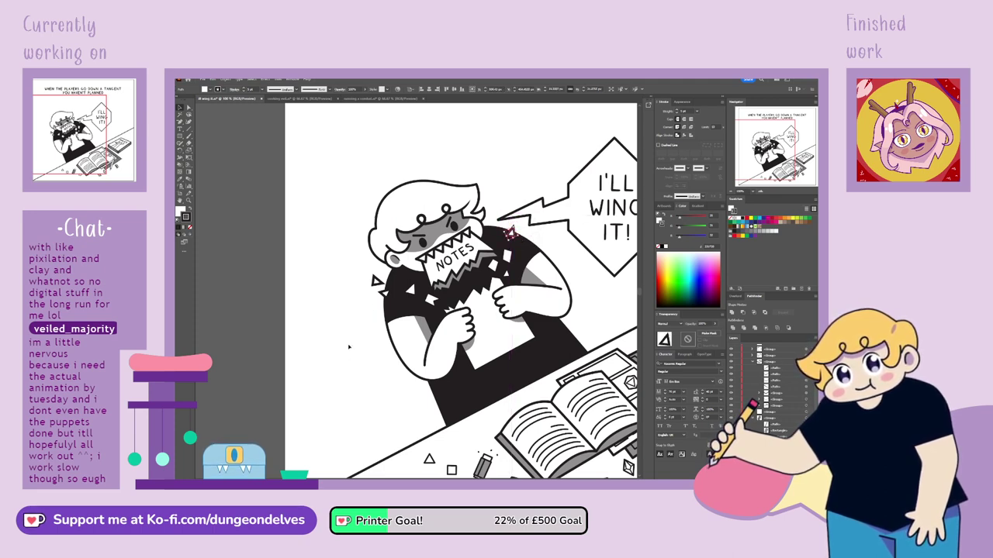
click(345, 372)
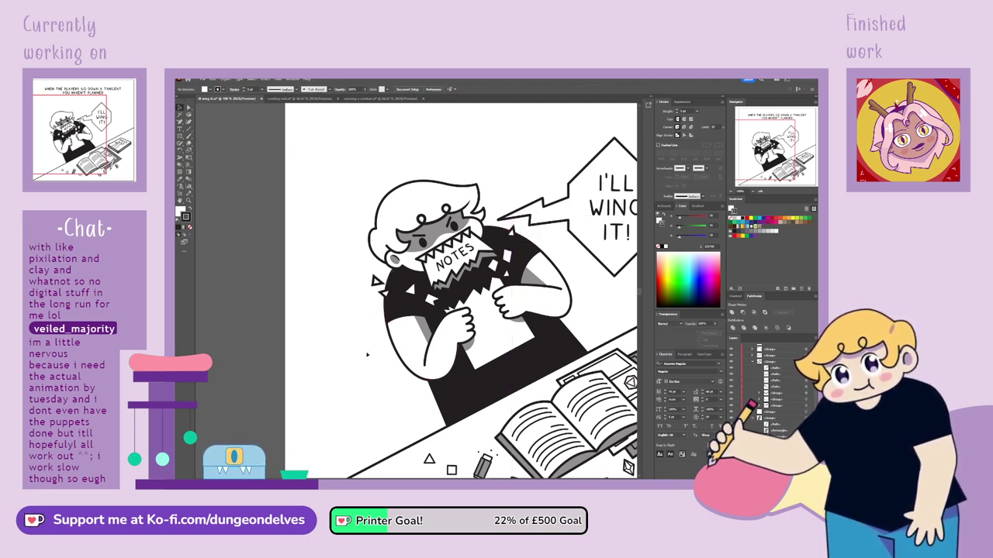
Delete the two outlined triangular scraps outside the shoulder beneath the character's ear.
click(384, 296)
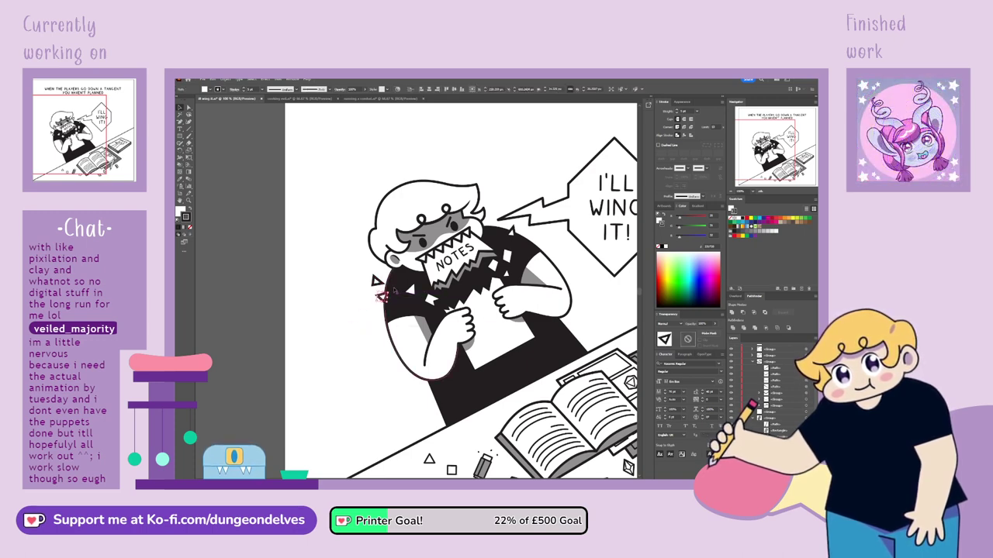
drag(390, 293, 377, 273)
click(353, 324)
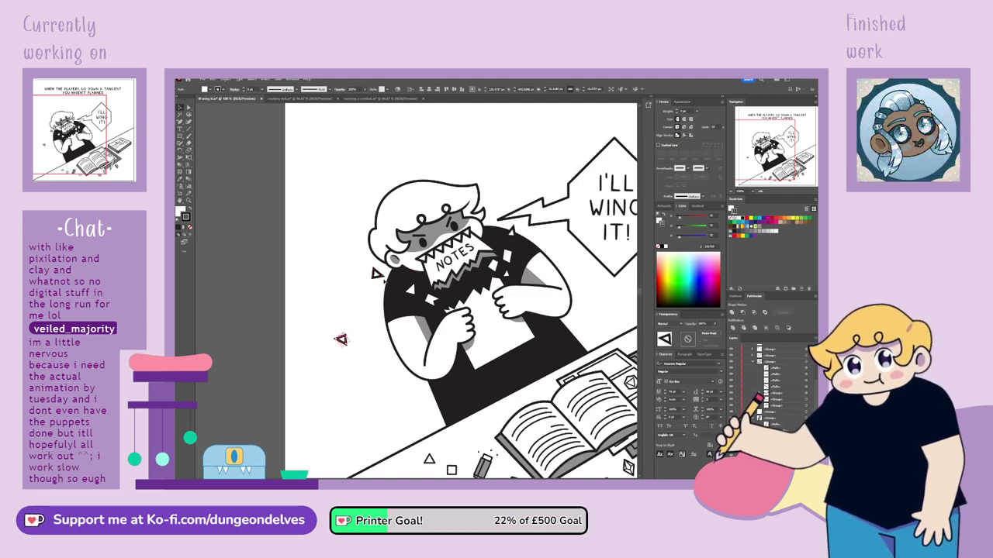
key(Delete)
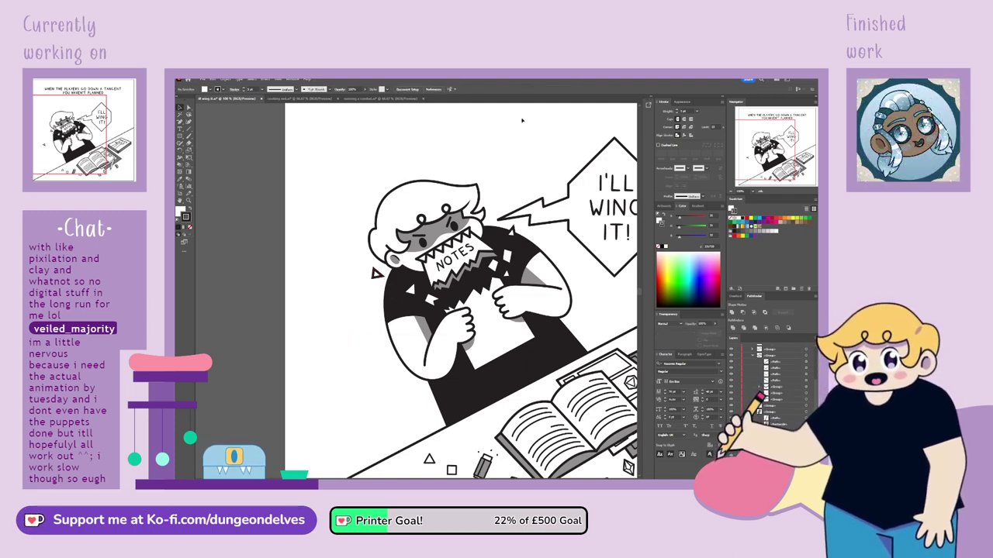
click(378, 276)
key(Delete)
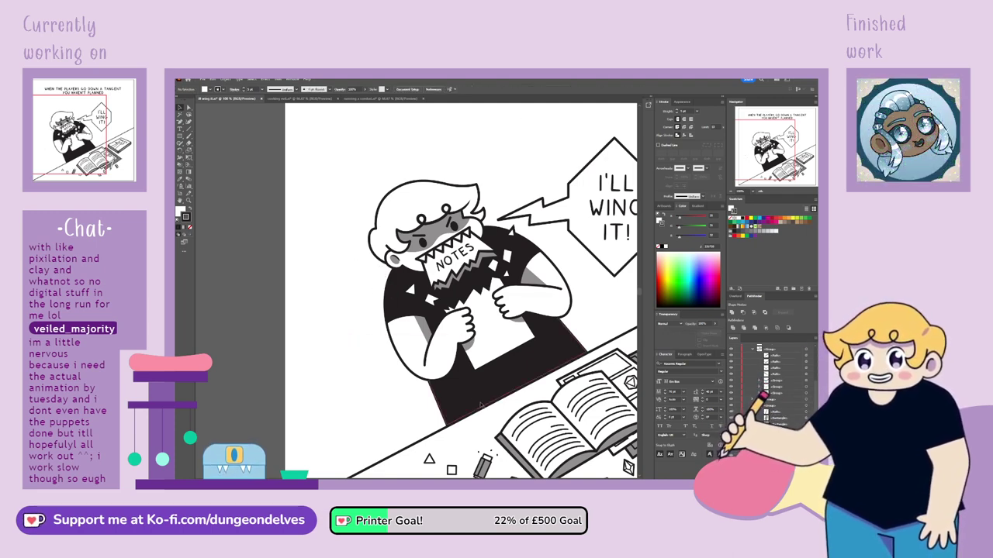
Shift the triangular scrap beneath the torn NOTES page slightly lower, above the fist, and deselect it.
key(space)
drag(587, 352, 500, 352)
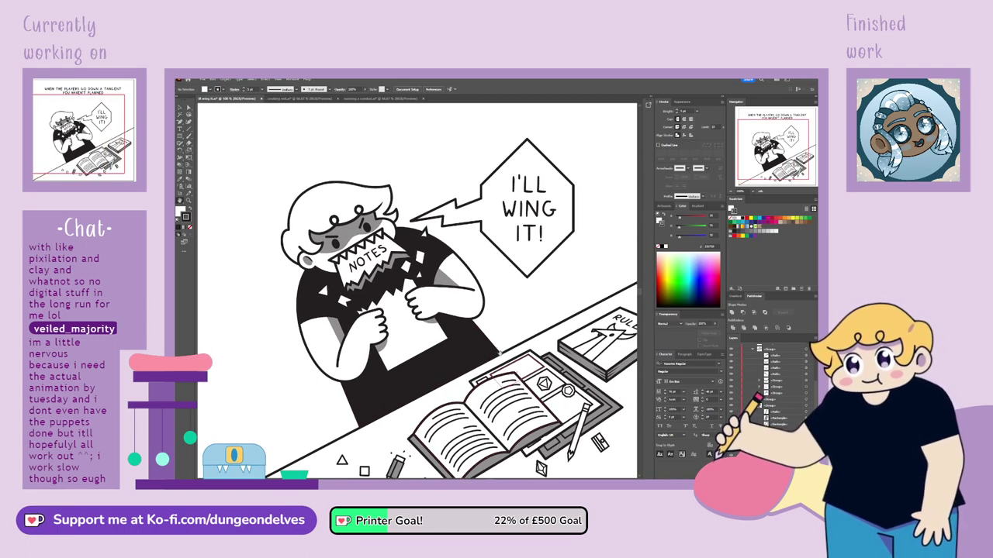
click(373, 289)
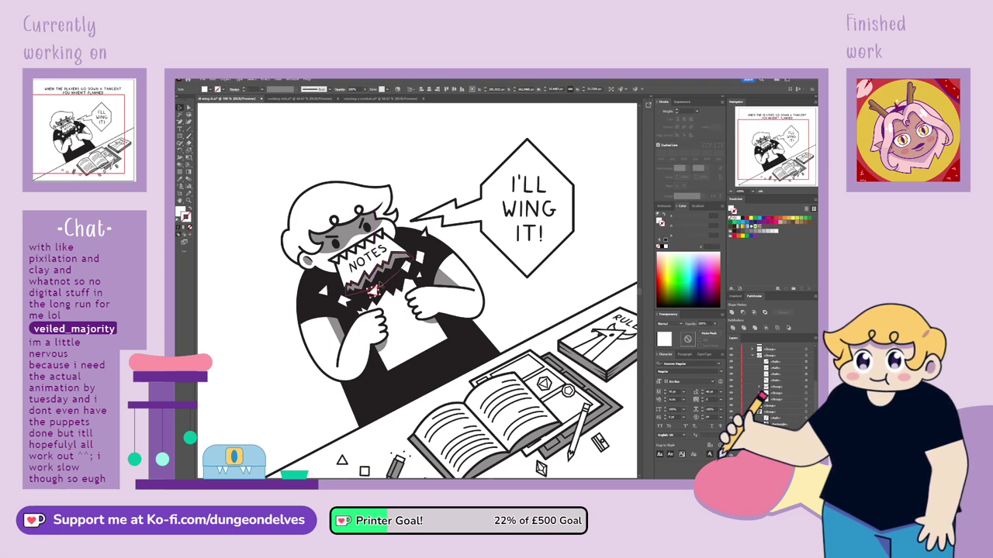
drag(380, 284, 378, 295)
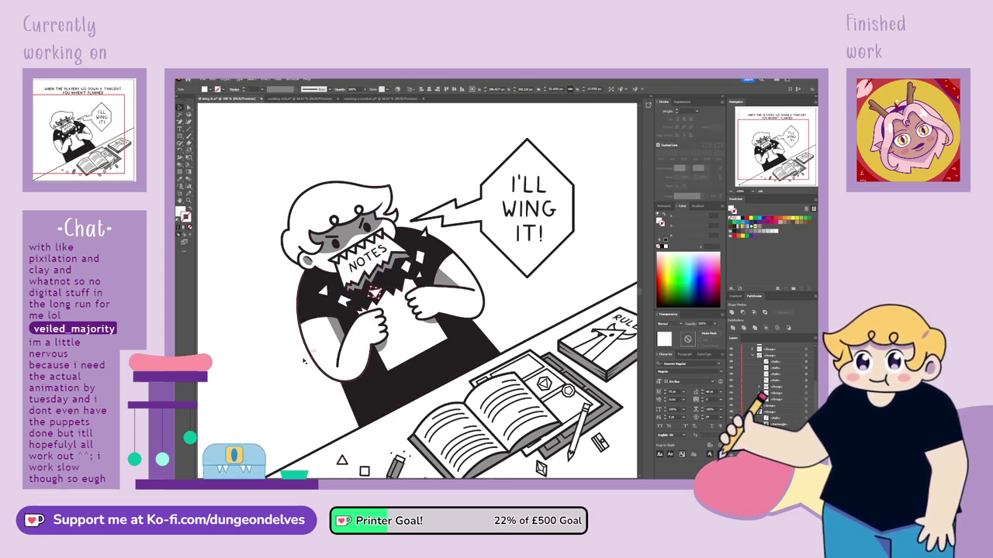
click(281, 449)
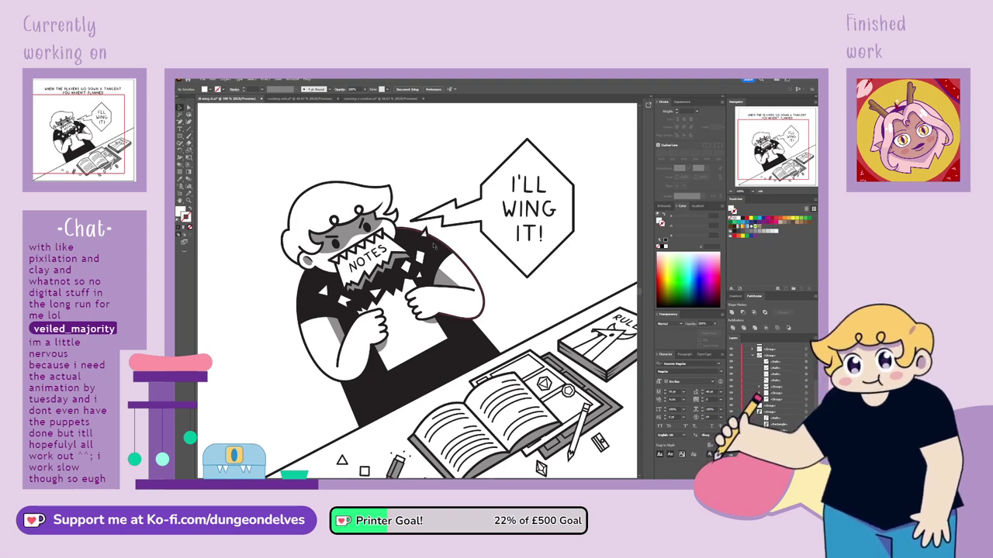
Set no fill with a black stroke and draw two slanted text lines across the upper four-sided scrap.
key(ctrl+0)
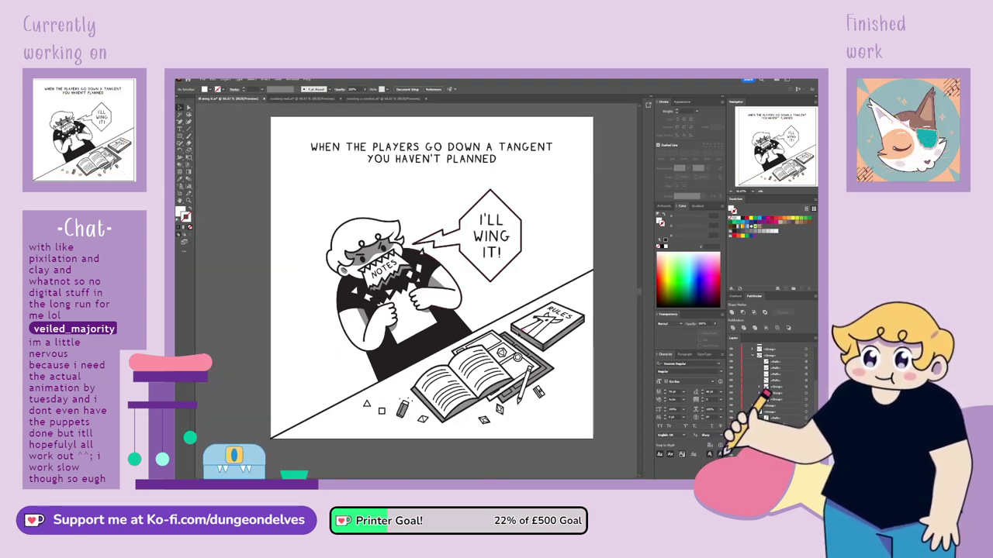
drag(481, 341, 490, 363)
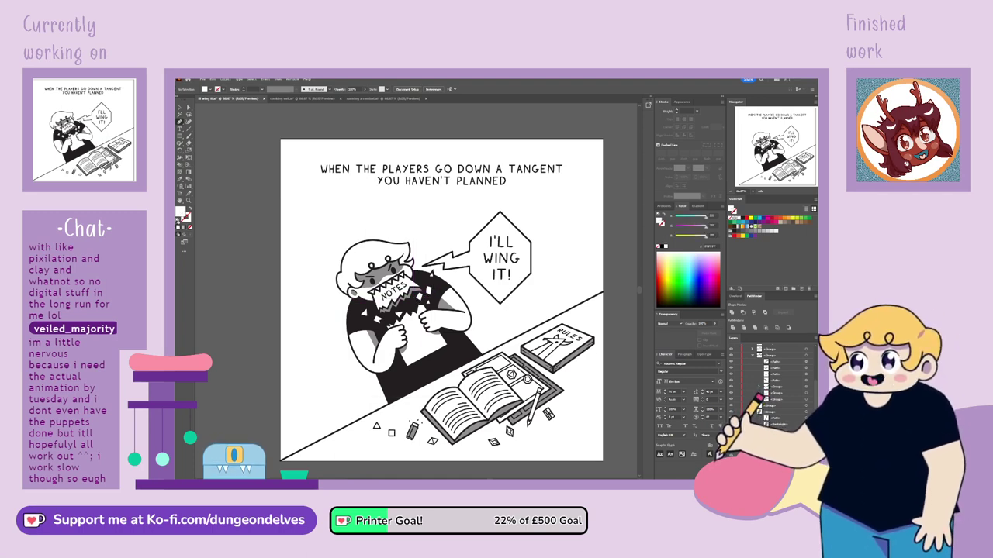
click(177, 222)
click(190, 227)
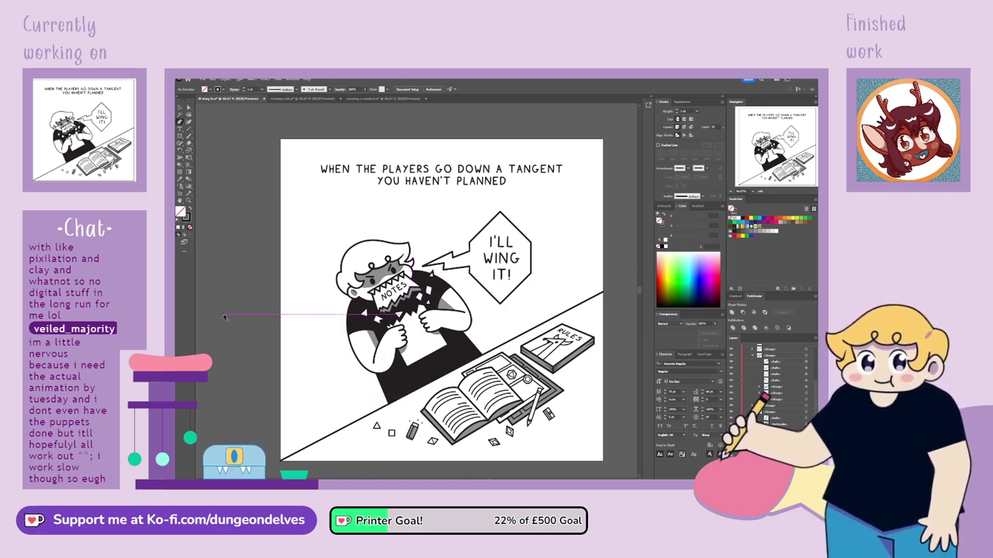
key(ctrl+plus)
key(ctrl+plus)
key(ctrl+plus)
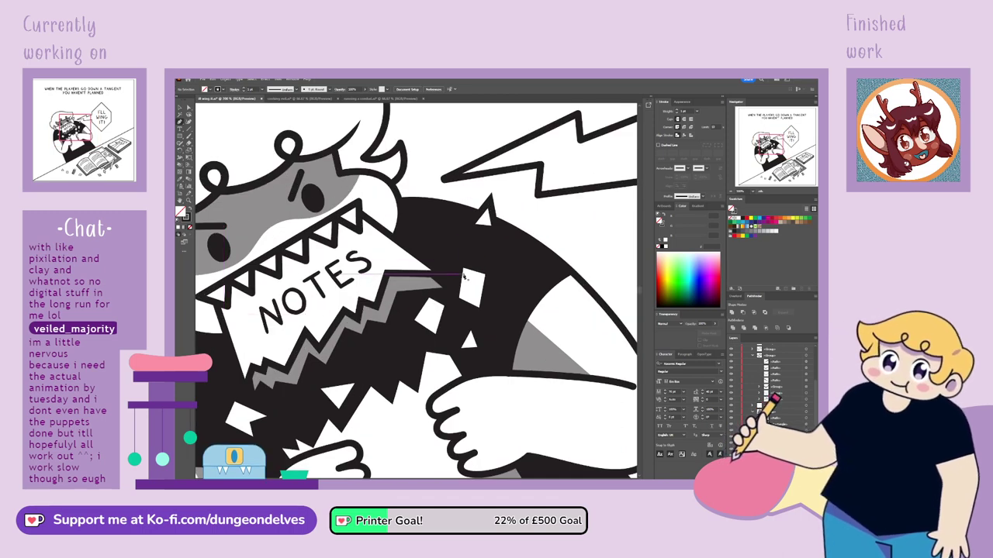
click(461, 278)
click(485, 284)
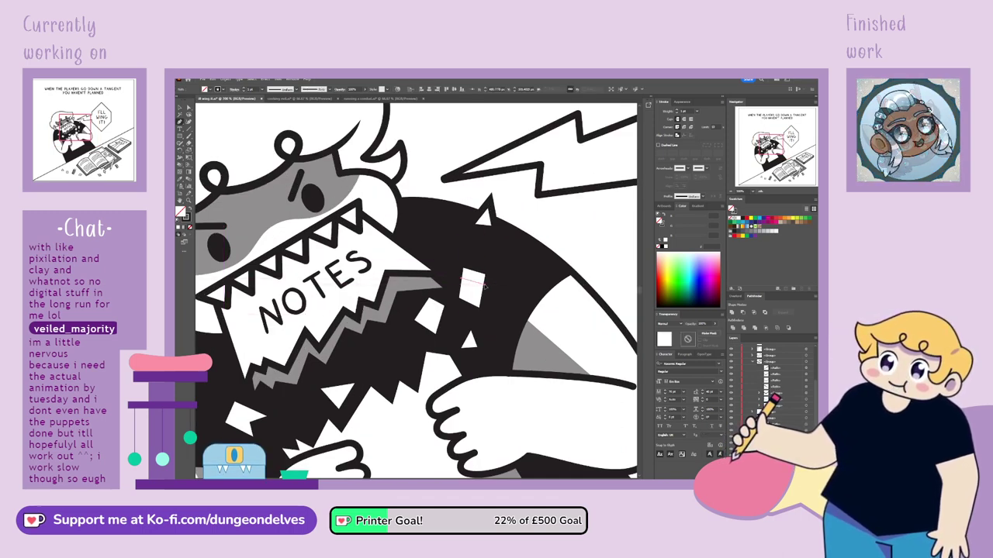
click(459, 292)
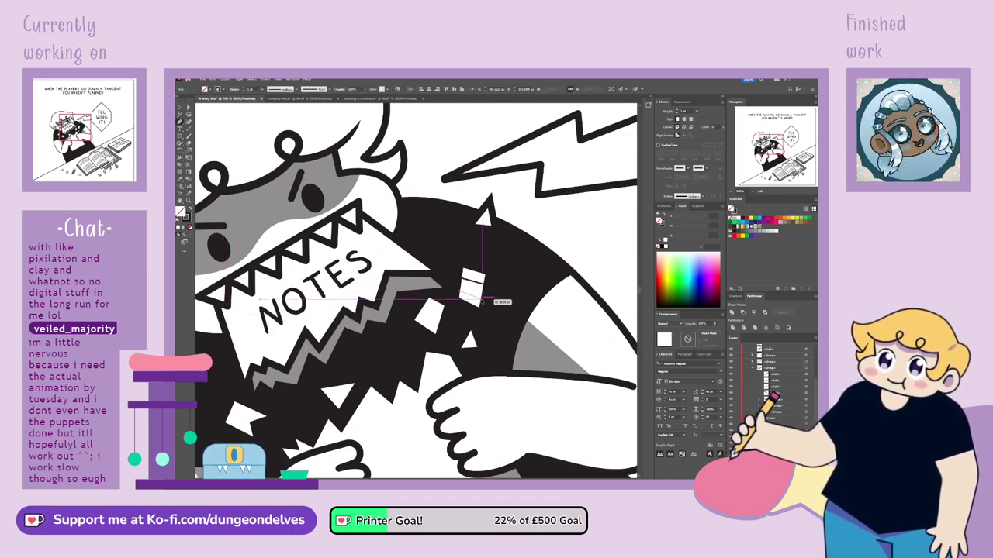
click(481, 300)
key(Escape)
Draw two parallel slanted lines across the lower four-sided scrap beside the torn page.
click(422, 303)
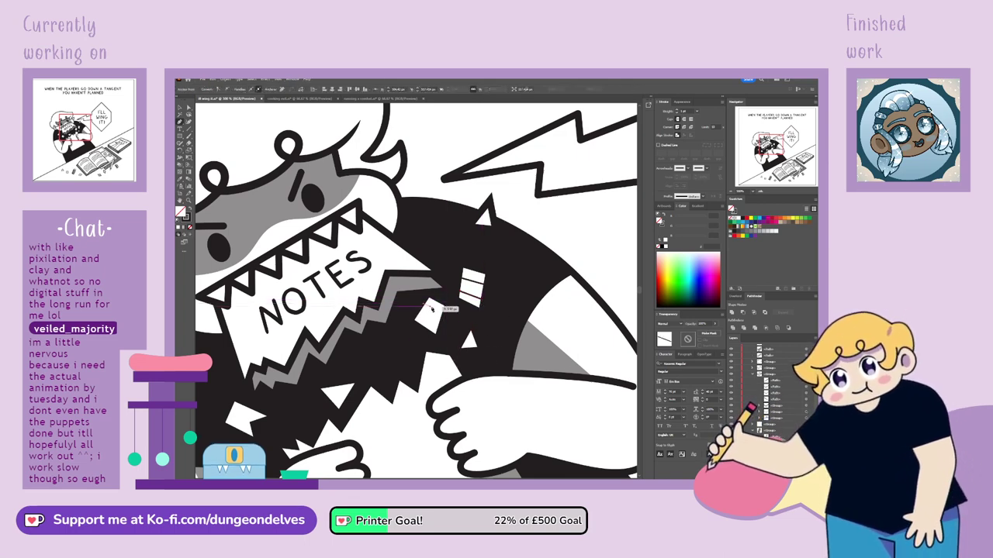
click(443, 312)
key(Escape)
click(417, 313)
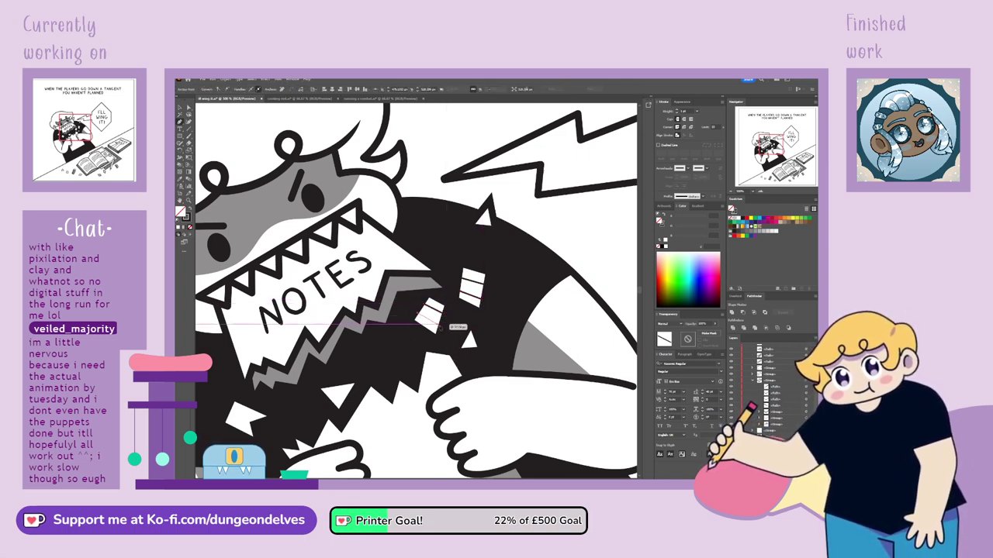
click(441, 327)
Draw steep parallel text lines across the notched scrap near the sleeve, and deselect them.
mouse_move(436, 397)
mouse_down()
mouse_move(372, 392)
mouse_move(249, 423)
mouse_move(236, 411)
mouse_move(247, 439)
mouse_up()
click(244, 438)
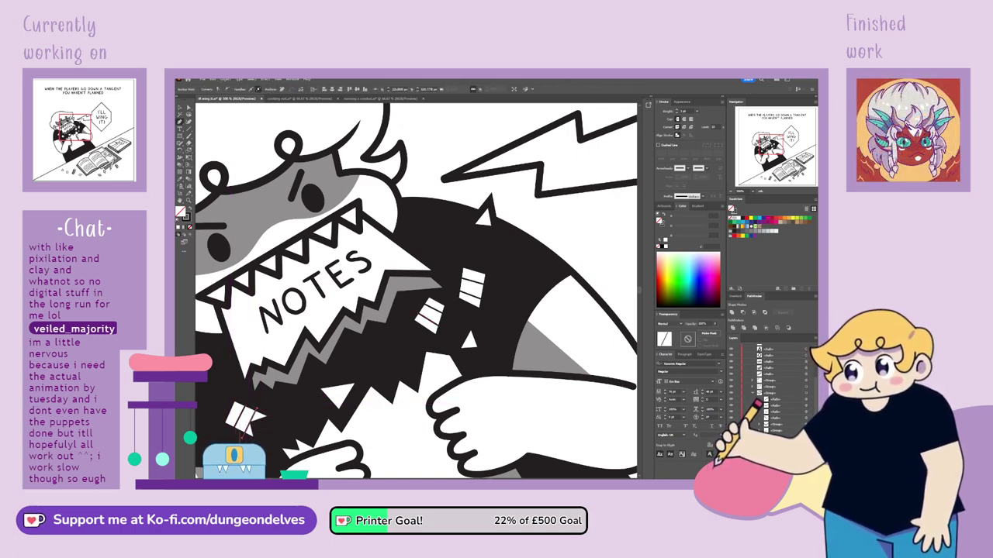
click(182, 109)
click(557, 200)
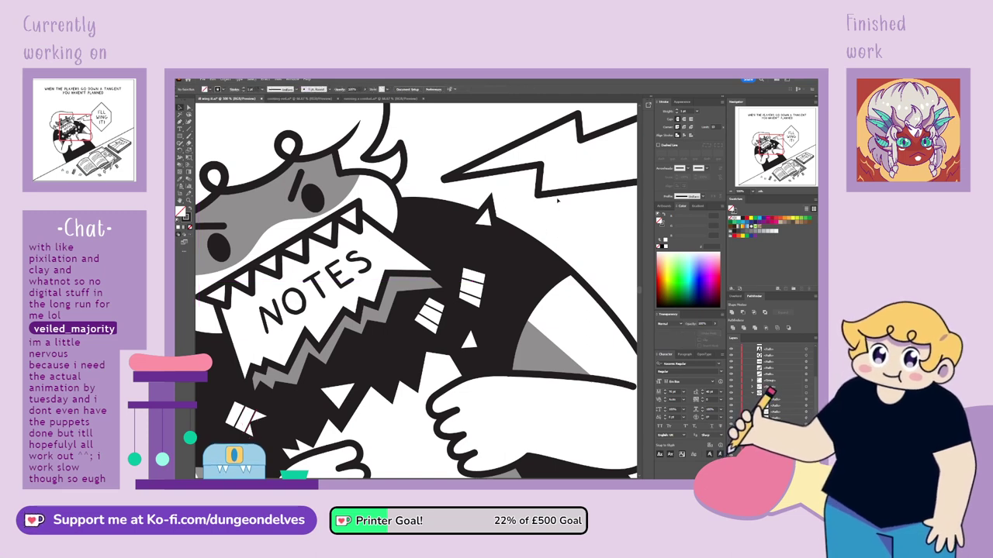
Draw a short vertical line on the triangular scrap above the fist and a diagonal line on the triangular scrap on the sleeve.
key(ctrl+0)
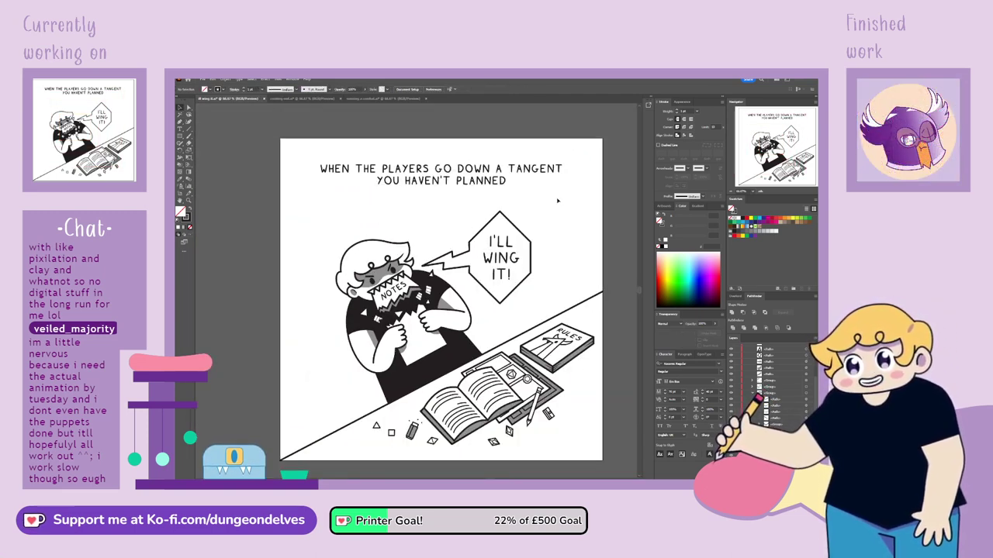
key(ctrl+plus)
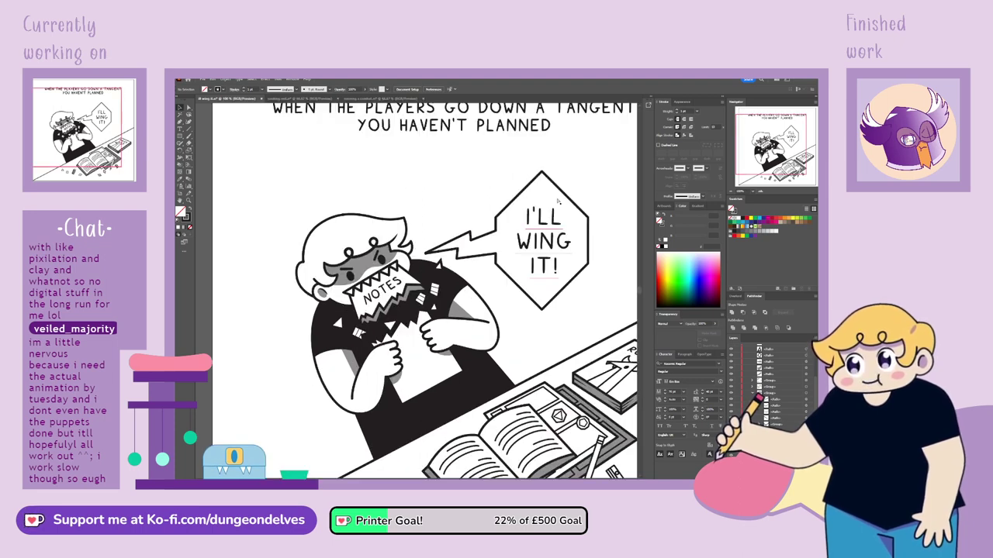
key(ctrl+plus)
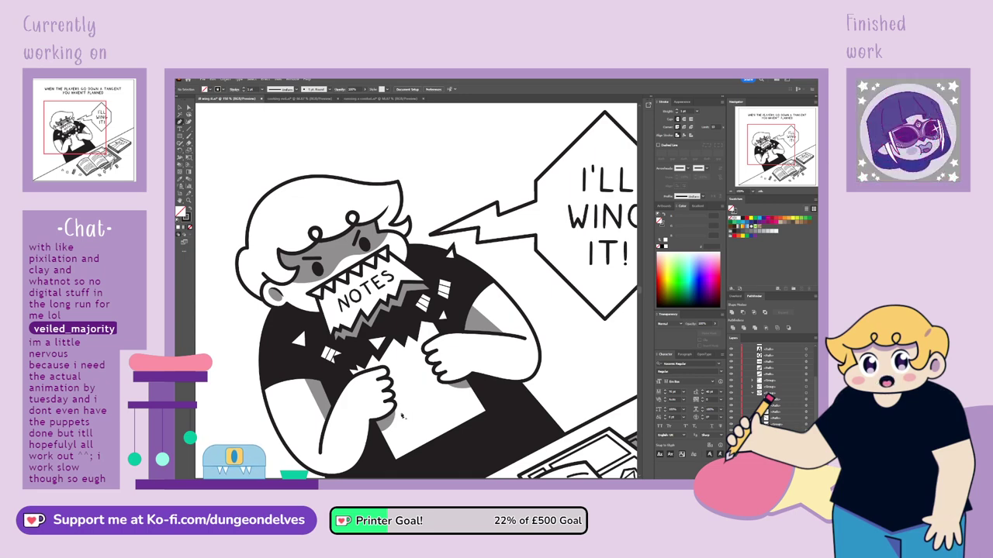
key(ctrl+plus)
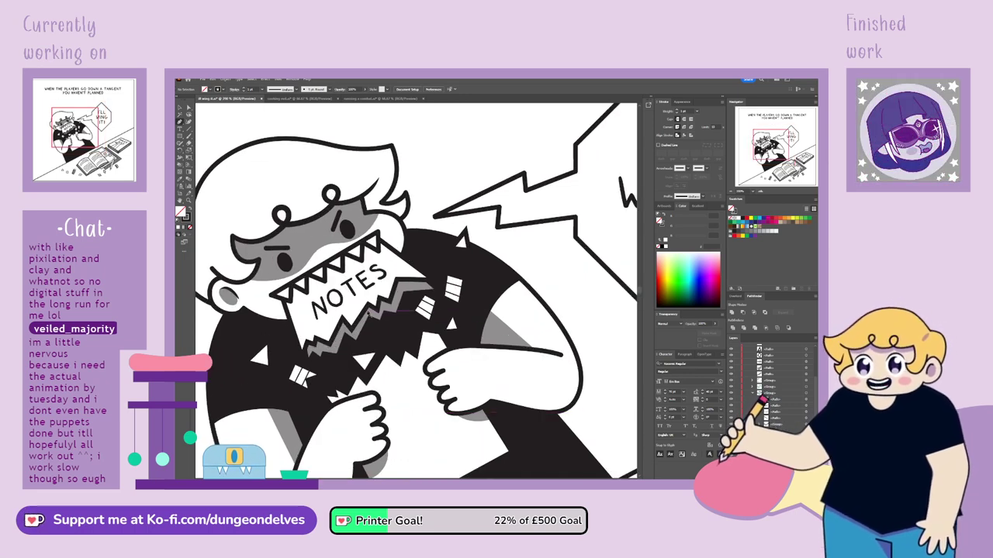
click(364, 353)
click(365, 362)
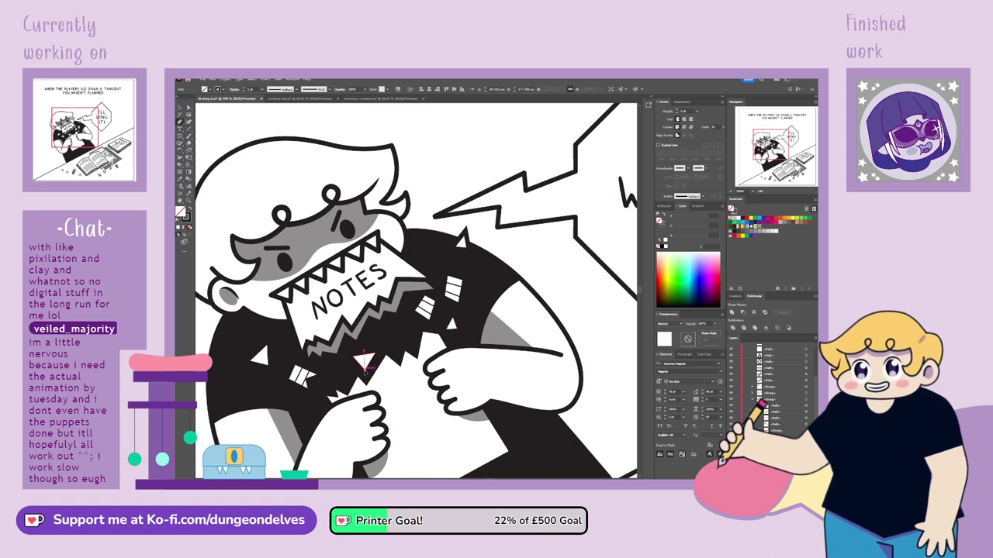
click(256, 351)
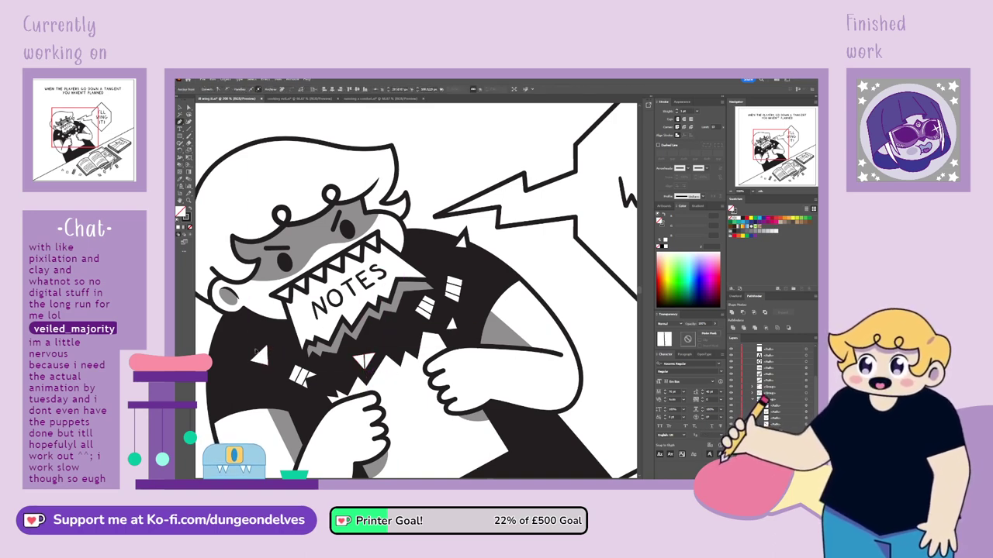
click(270, 369)
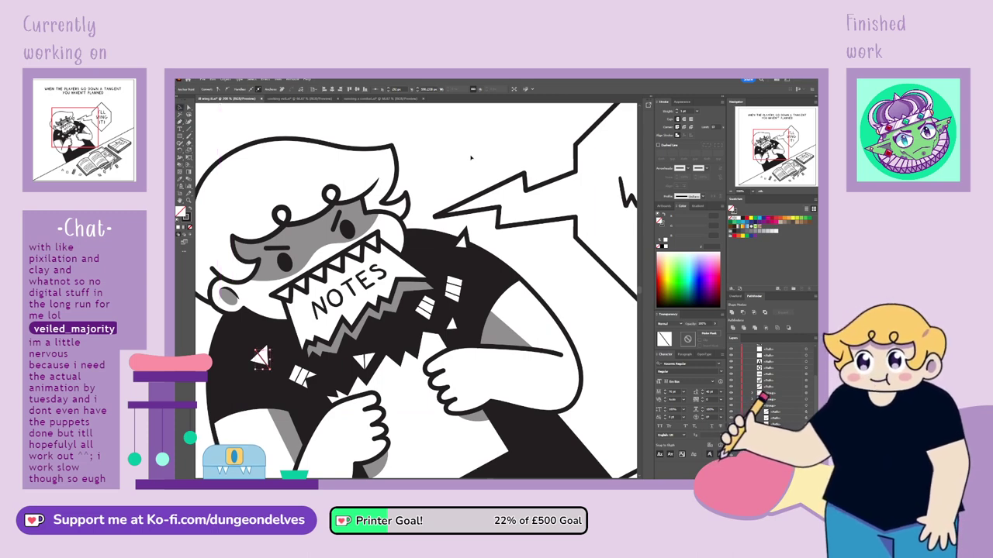
click(412, 438)
click(541, 462)
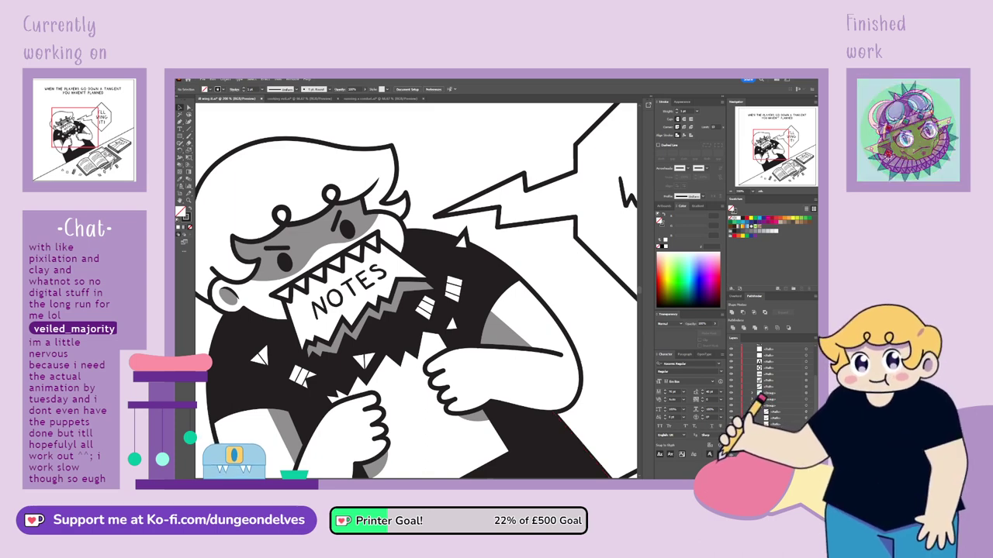
key(ctrl+minus)
key(ctrl+minus)
key(ctrl+minus)
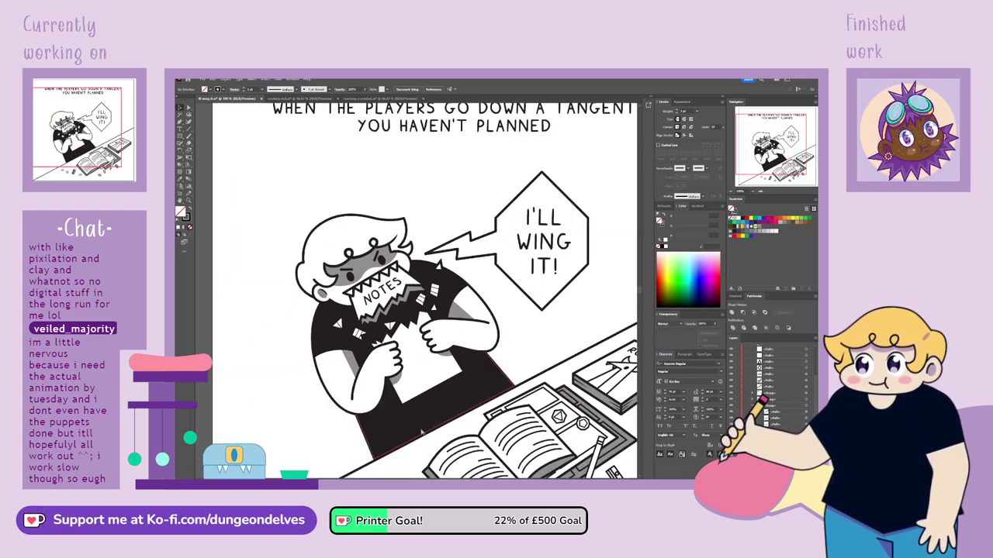
Collapse the artwork layer's contents and make the rough sketch layer beneath it visible behind the finished comic.
drag(496, 387, 470, 369)
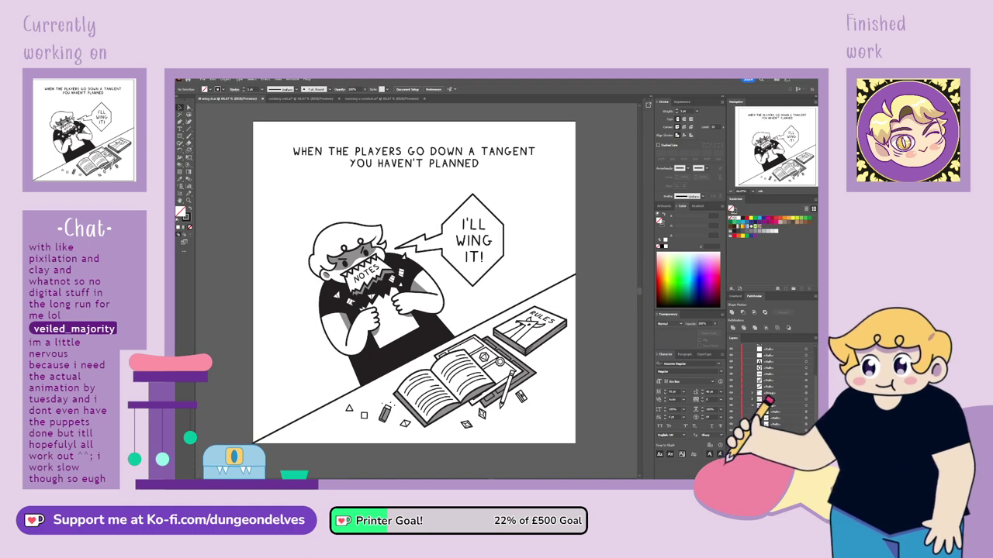
drag(517, 371, 532, 377)
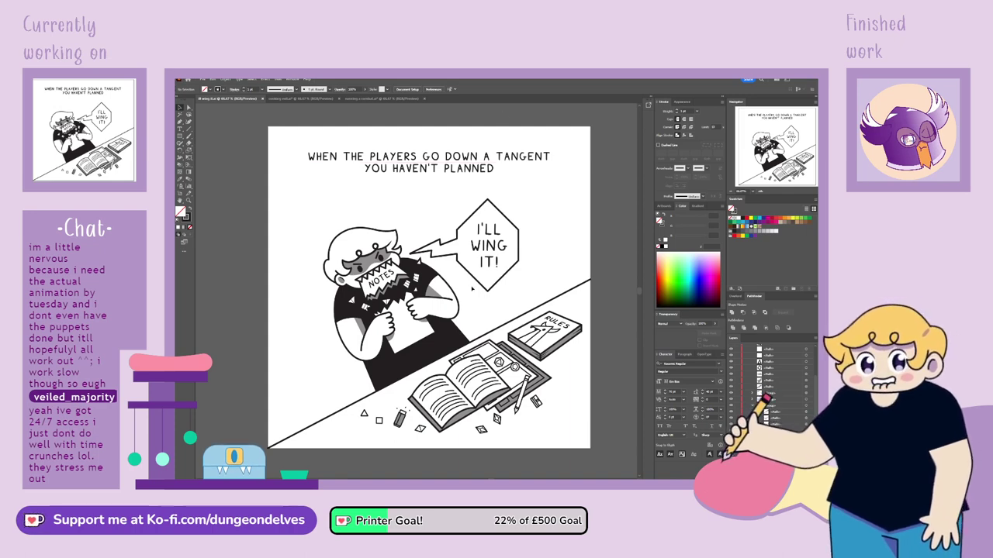
key(ctrl+minus)
key(ctrl+minus)
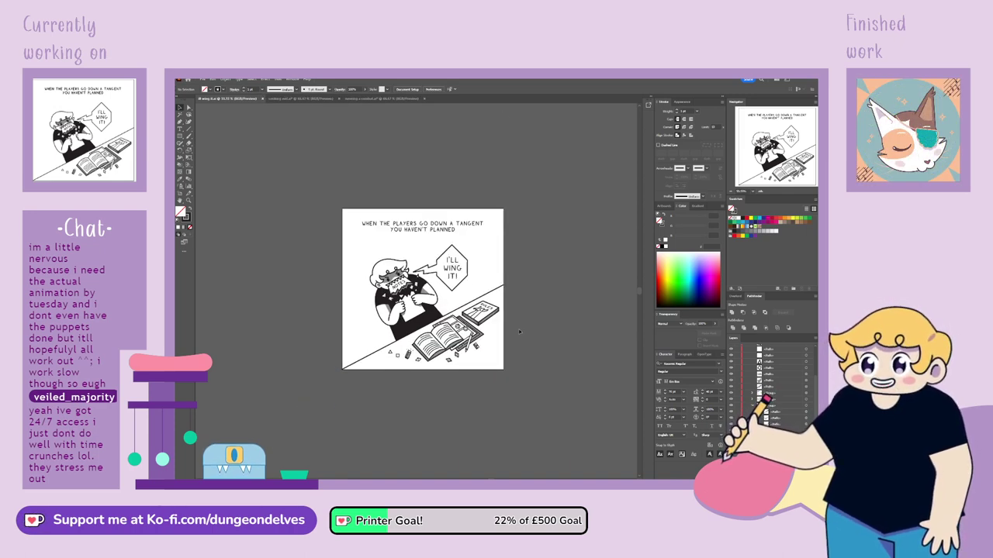
key(h)
drag(487, 246, 443, 257)
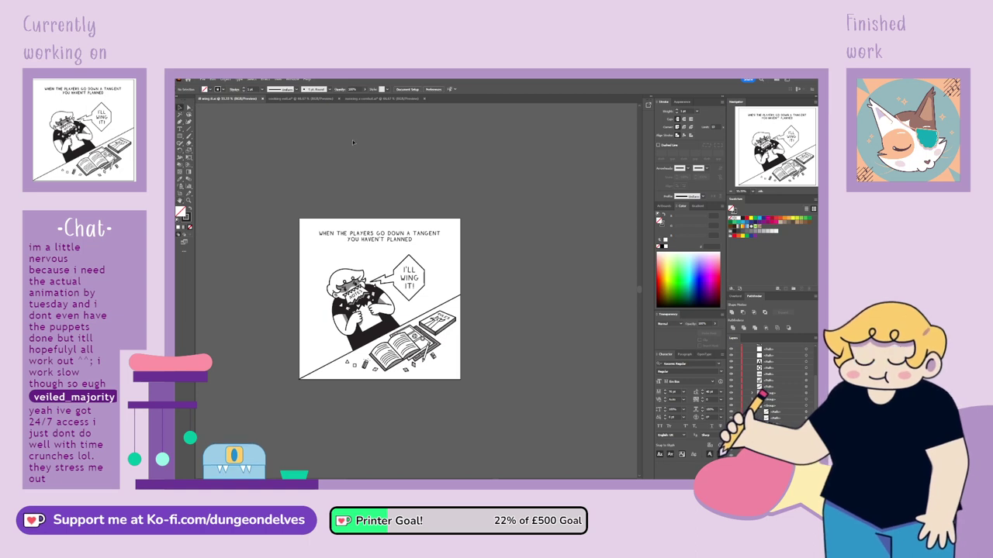
scroll(797, 348, up, 3)
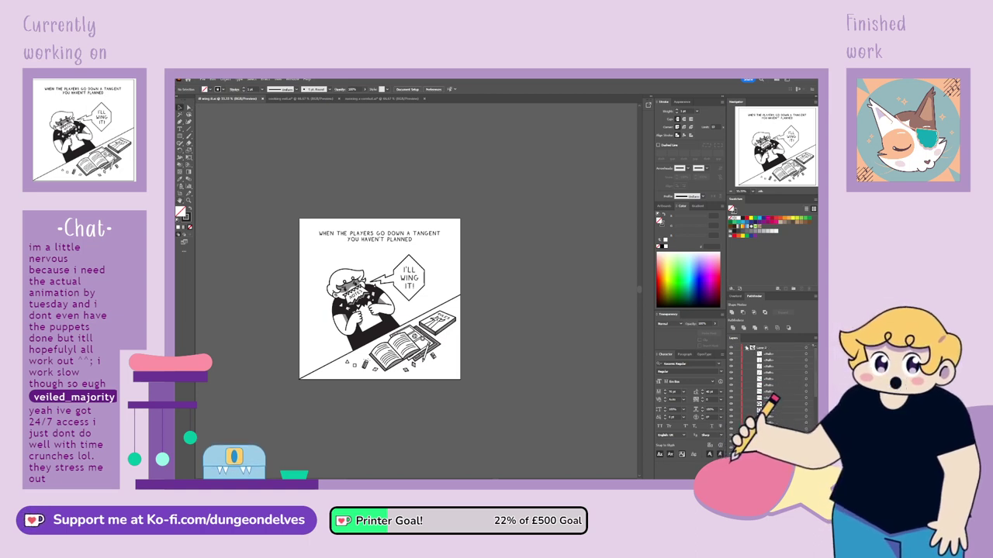
click(733, 355)
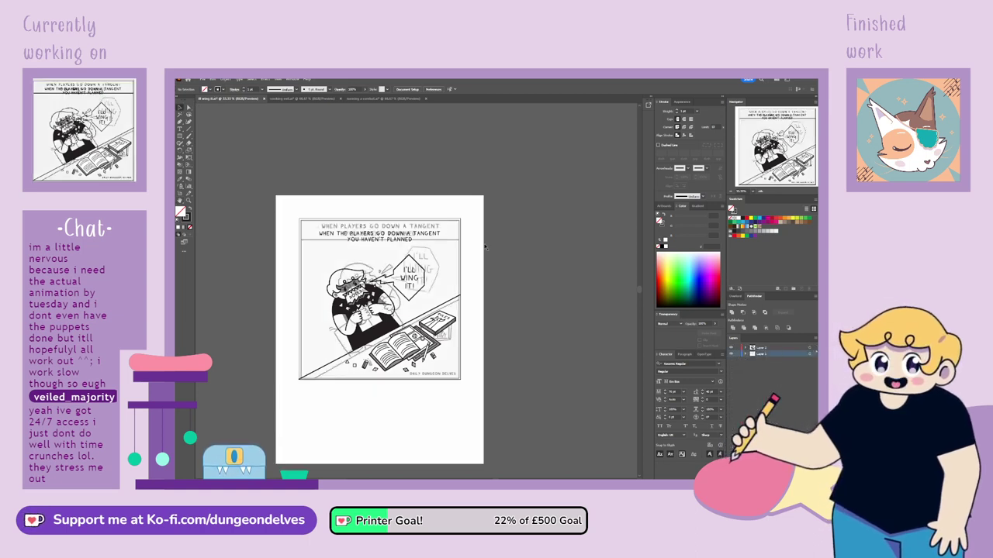
Scale the rough sketch image down to about the artboard's height and place it beside the finished comic.
click(346, 204)
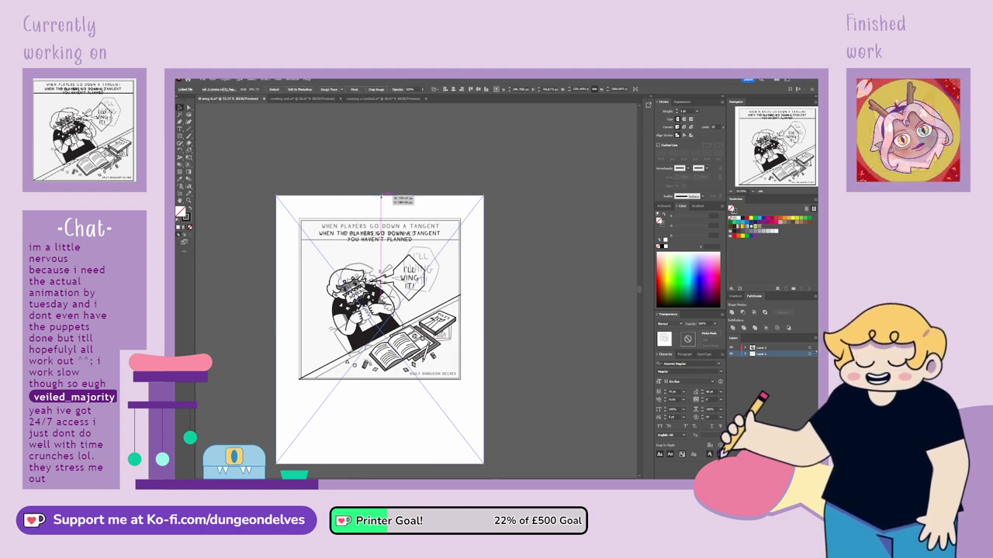
drag(380, 196, 381, 287)
drag(380, 403, 528, 328)
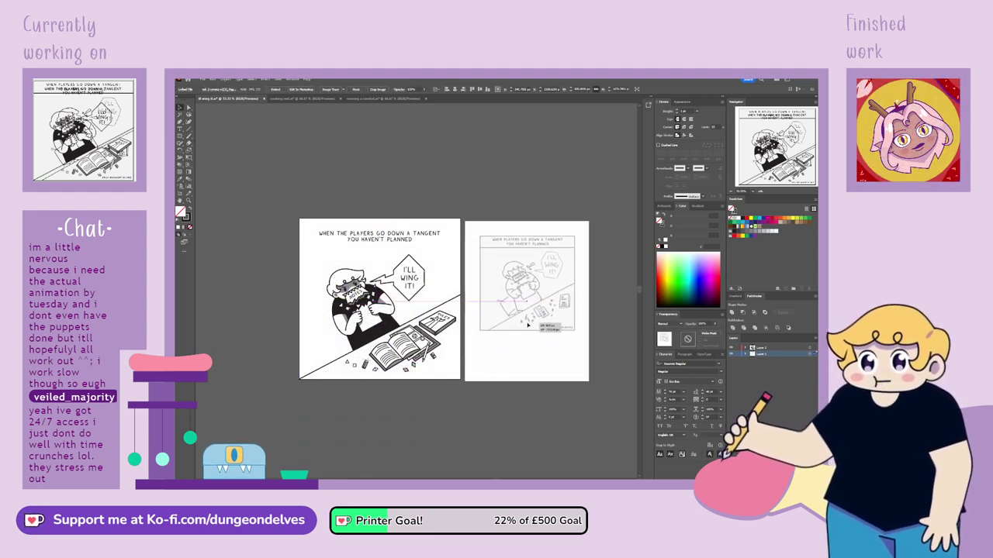
Deselect the rough sketch image beside the finished comic and save the document.
key(ctrl+equal)
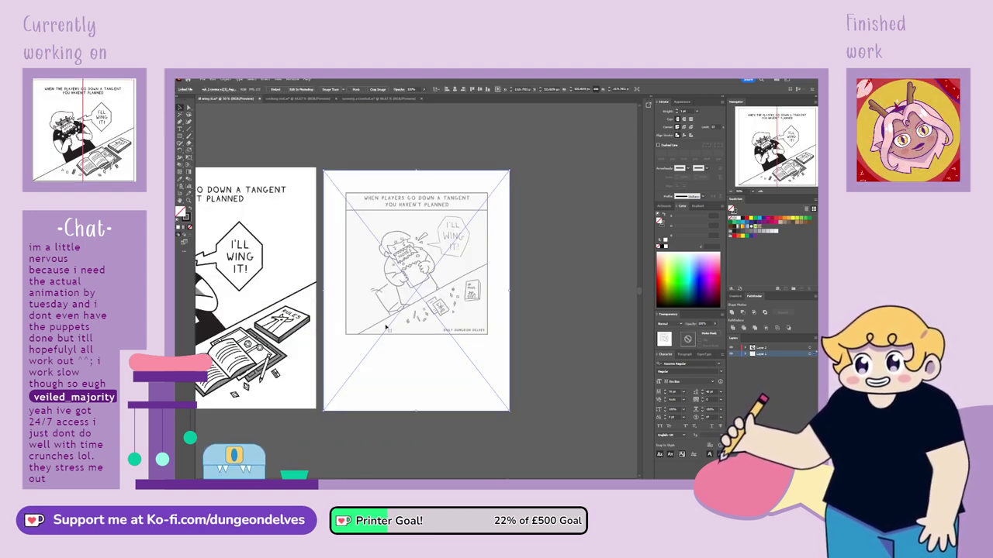
key(h)
drag(386, 328, 507, 339)
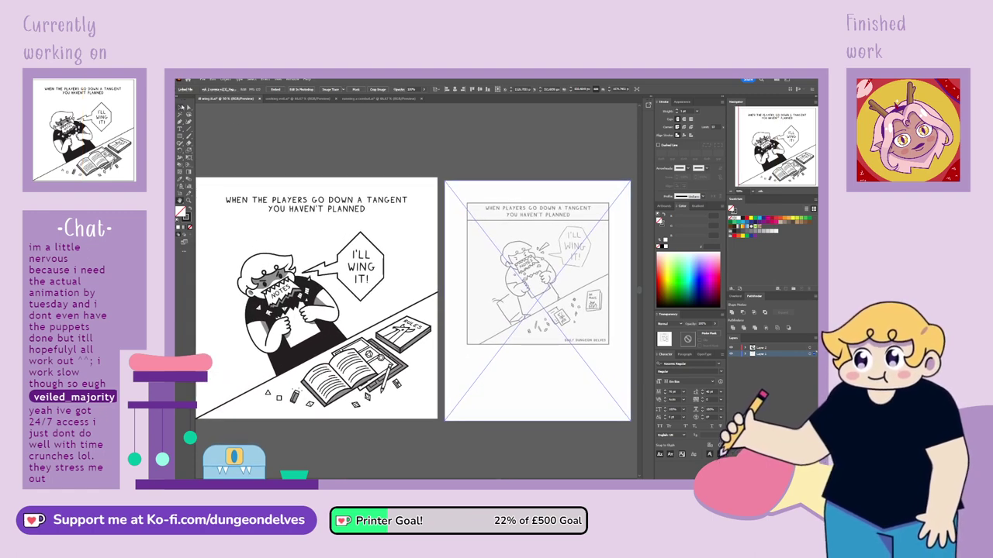
click(461, 466)
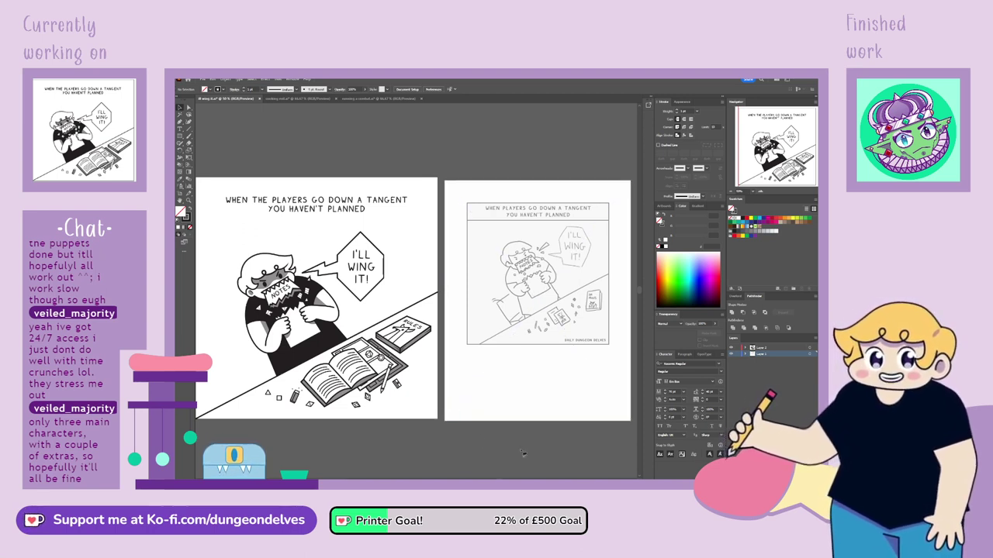
key(ctrl+s)
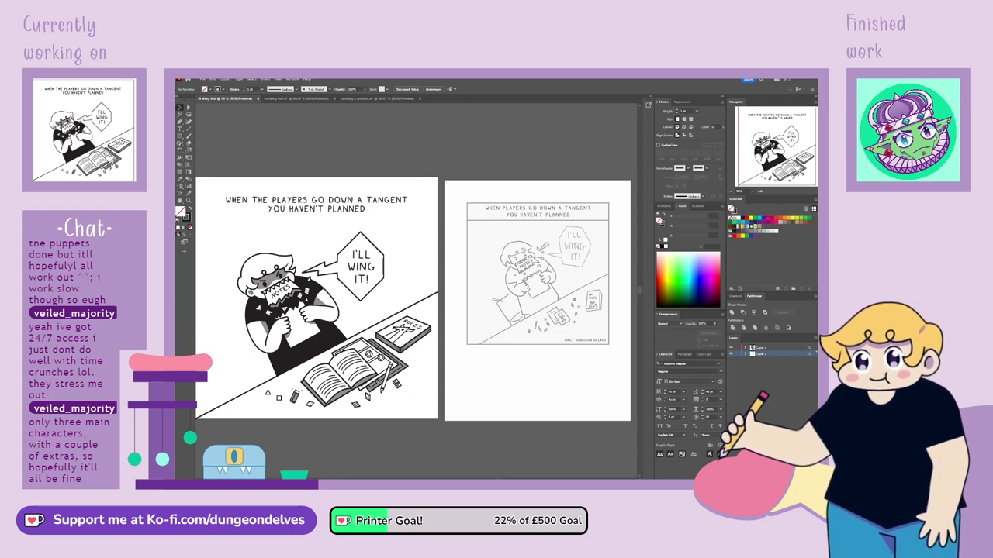